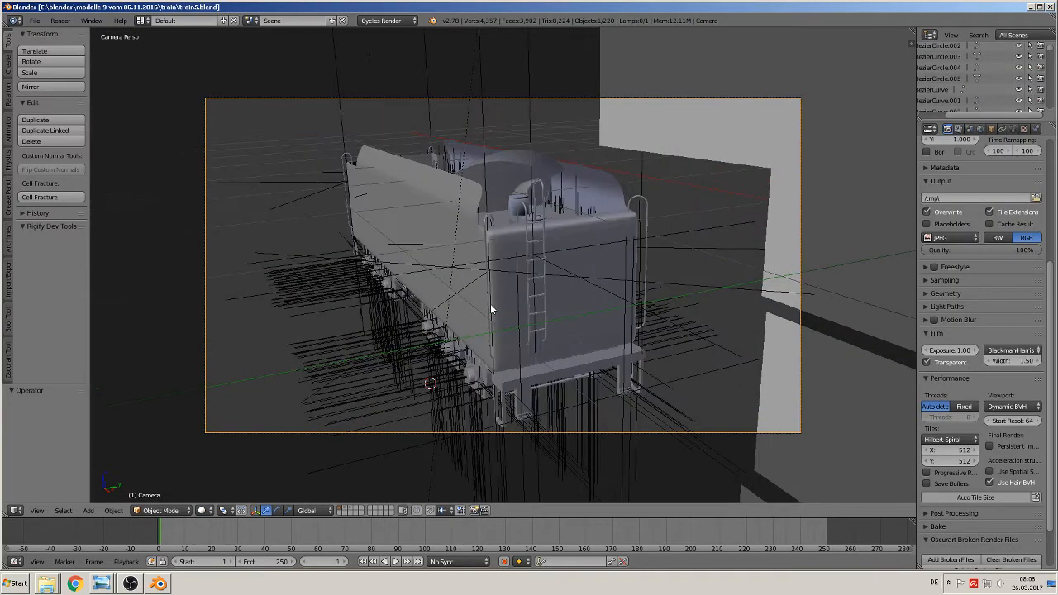
# - Leave the camera view and switch the viewport to a textured display that shows the locomotive reference images
pyautogui.scroll(-2, 491, 309)
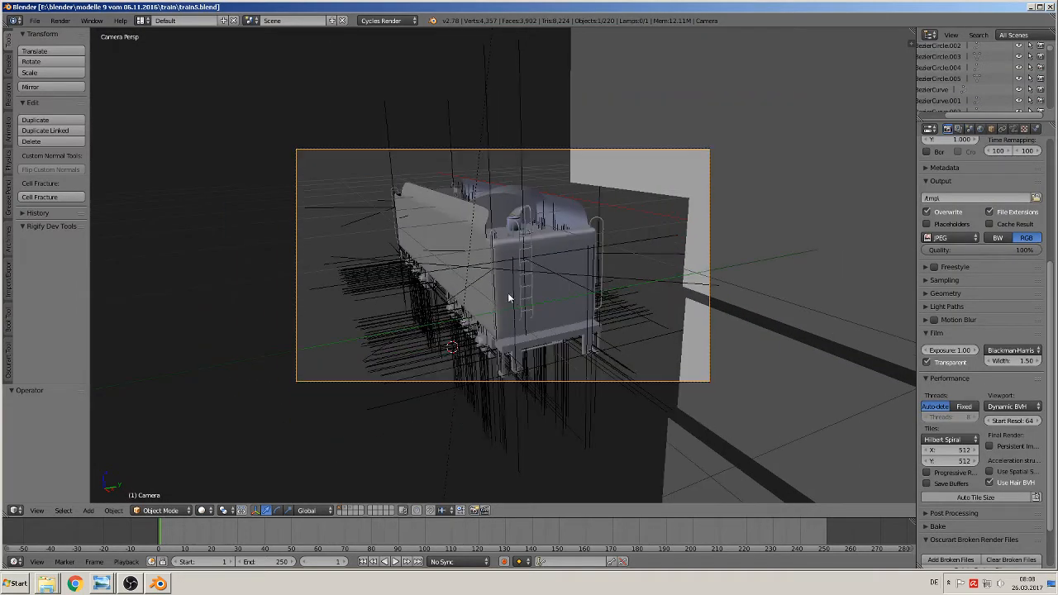
pyautogui.moveTo(509, 298); pyautogui.dragTo(227, 497, button='middle')
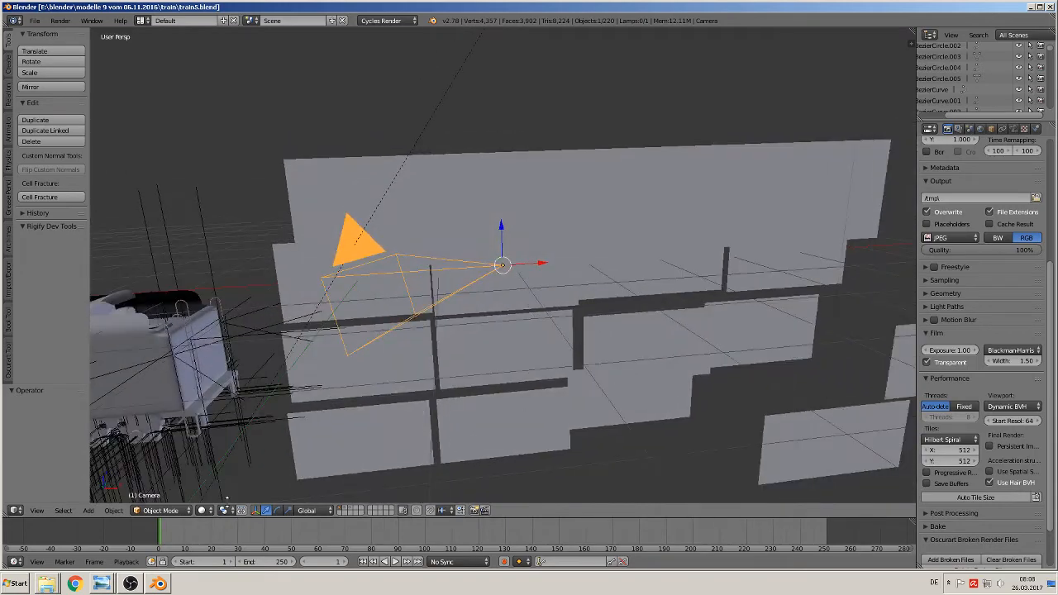
pyautogui.click(205, 510)
pyautogui.click(226, 450)
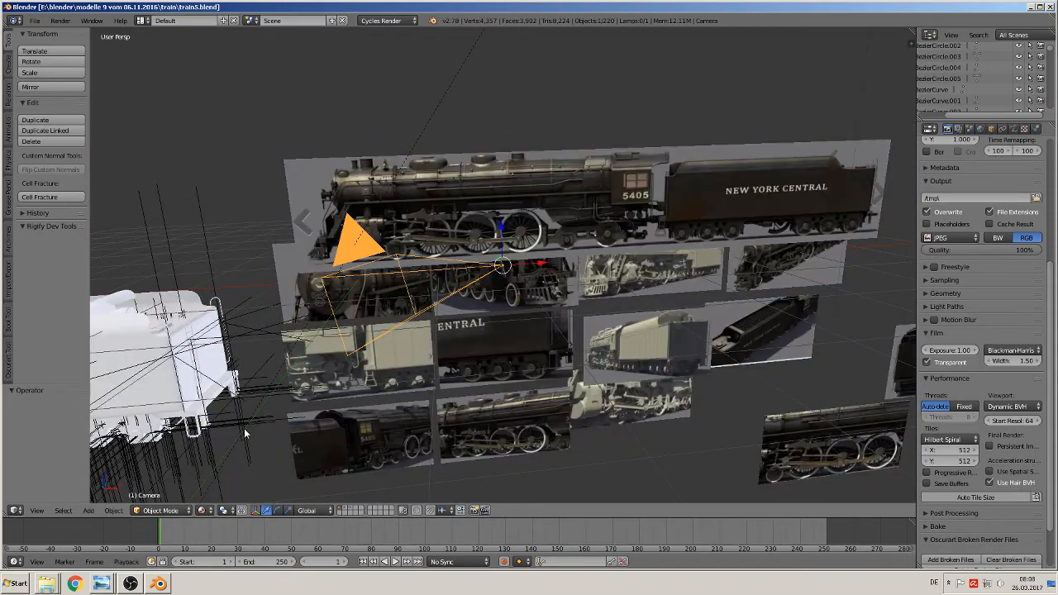
# - Select the tender's main body and zoom to it in the front view
pyautogui.moveTo(217, 378); pyautogui.dragTo(534, 73, button='middle')
pyautogui.rightClick(533, 74)
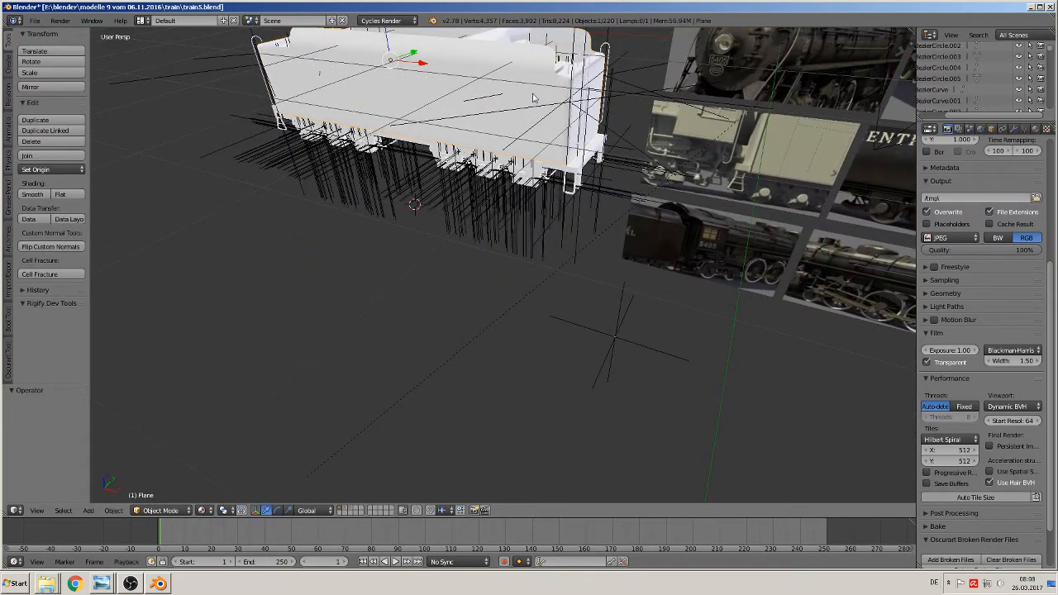
pyautogui.press('KP_1')
pyautogui.moveTo(533, 97); pyautogui.dragTo(550, 138, button='middle')
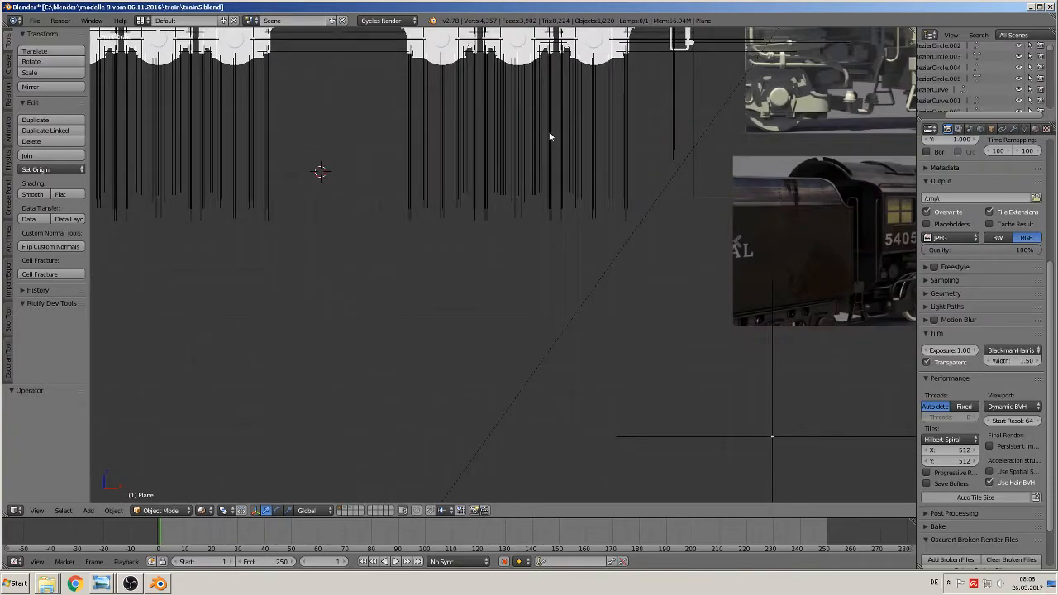
pyautogui.press('KP_Decimal')
pyautogui.scroll(6, 579, 236)
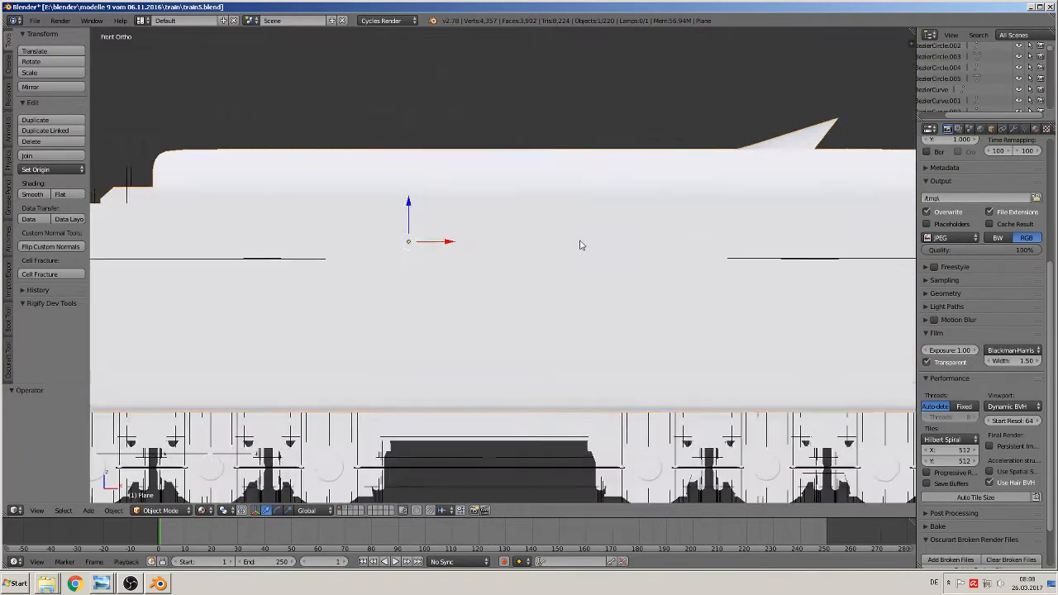
# - Examine the thin curved side walls and their rims along the tender's top from several angles
pyautogui.moveTo(580, 241); pyautogui.dragTo(666, 274, button='middle')
pyautogui.scroll(-3, 666, 273)
pyautogui.scroll(5, 620, 286)
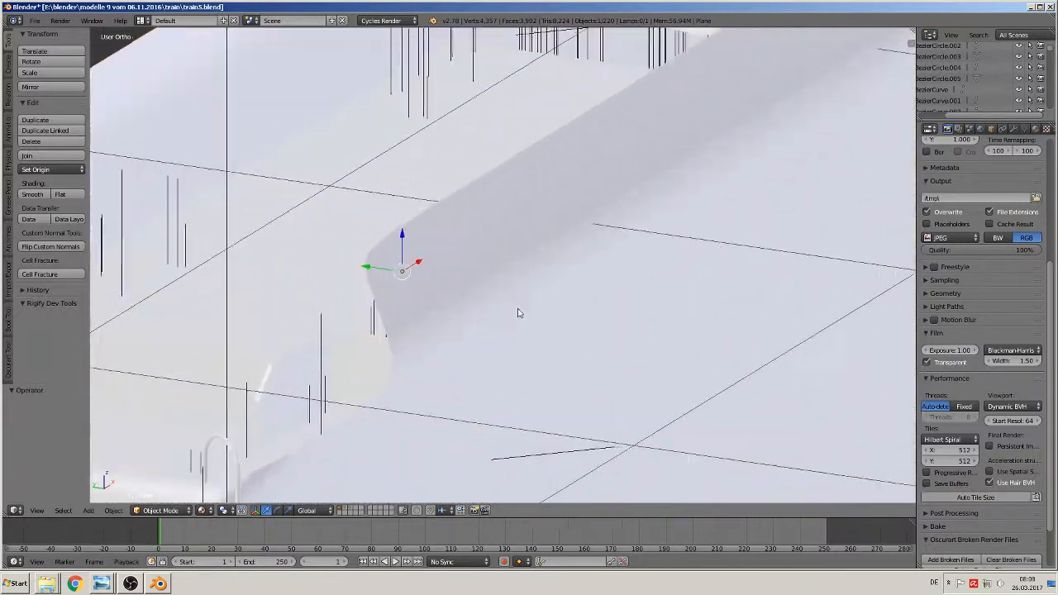
pyautogui.moveTo(520, 312); pyautogui.dragTo(582, 175, button='middle')
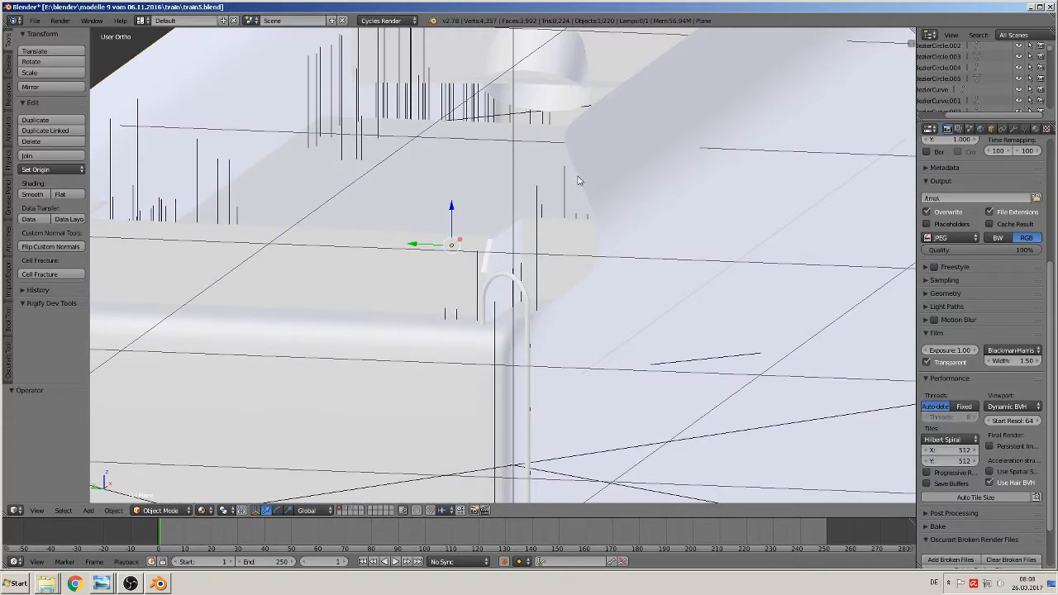
pyautogui.moveTo(610, 308)
pyautogui.mouseDown(button='middle')
pyautogui.moveTo(587, 342)
pyautogui.moveTo(609, 323)
pyautogui.mouseUp(button='middle')
pyautogui.scroll(-2, 599, 333)
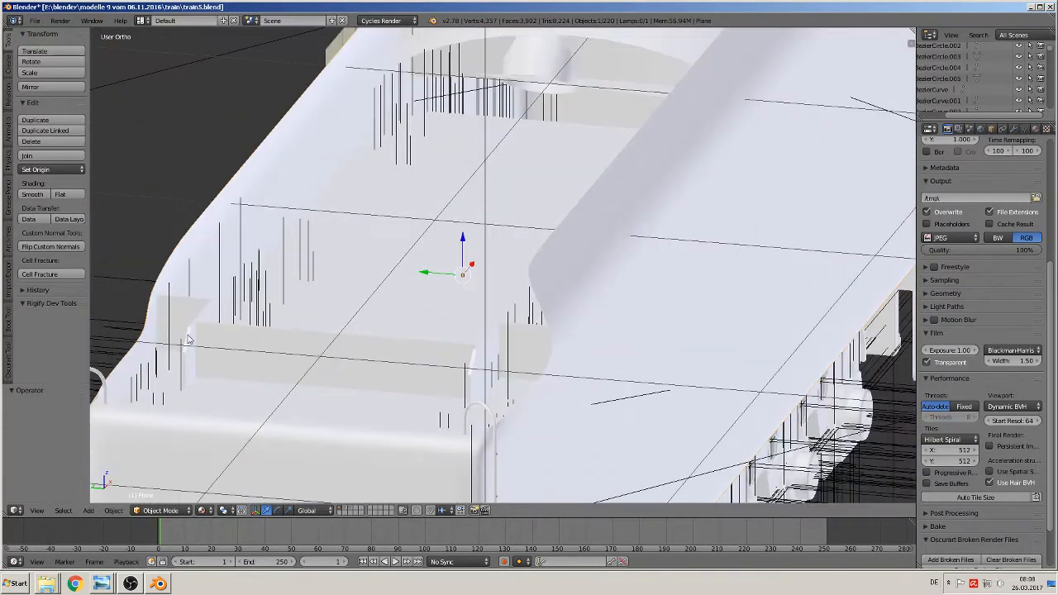
pyautogui.moveTo(434, 73); pyautogui.dragTo(354, 300, button='middle')
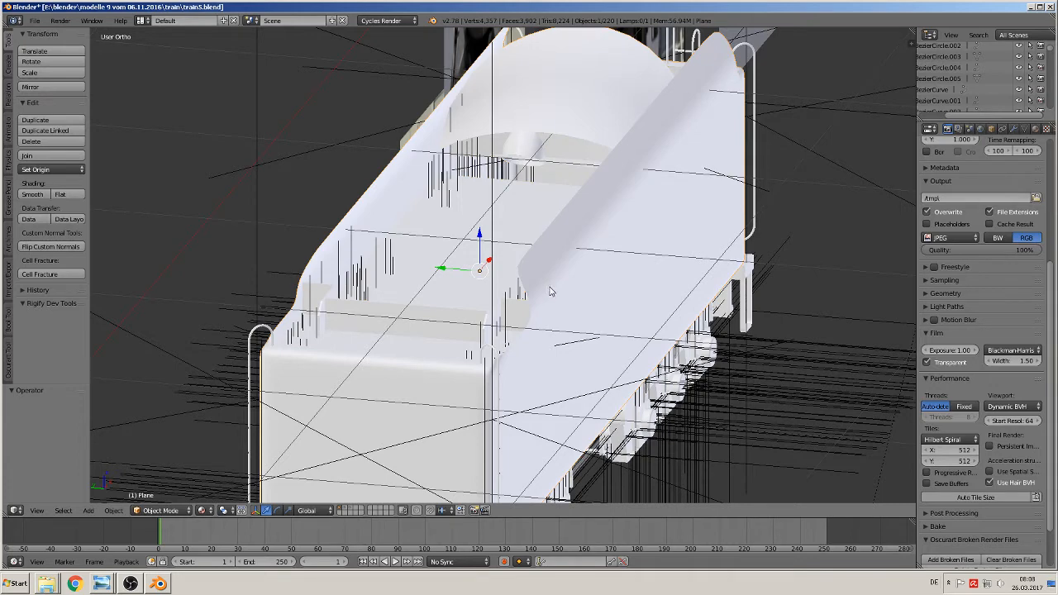
# - Put the tender body into Edit Mode with nothing selected and start the Screencast Keys display
pyautogui.press('Tab')
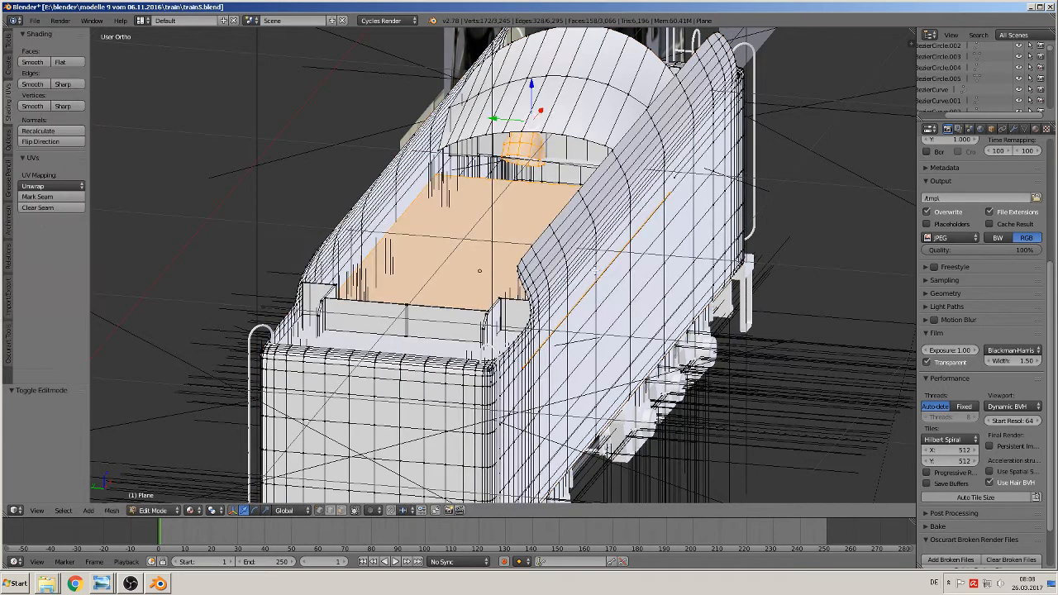
pyautogui.press('a')
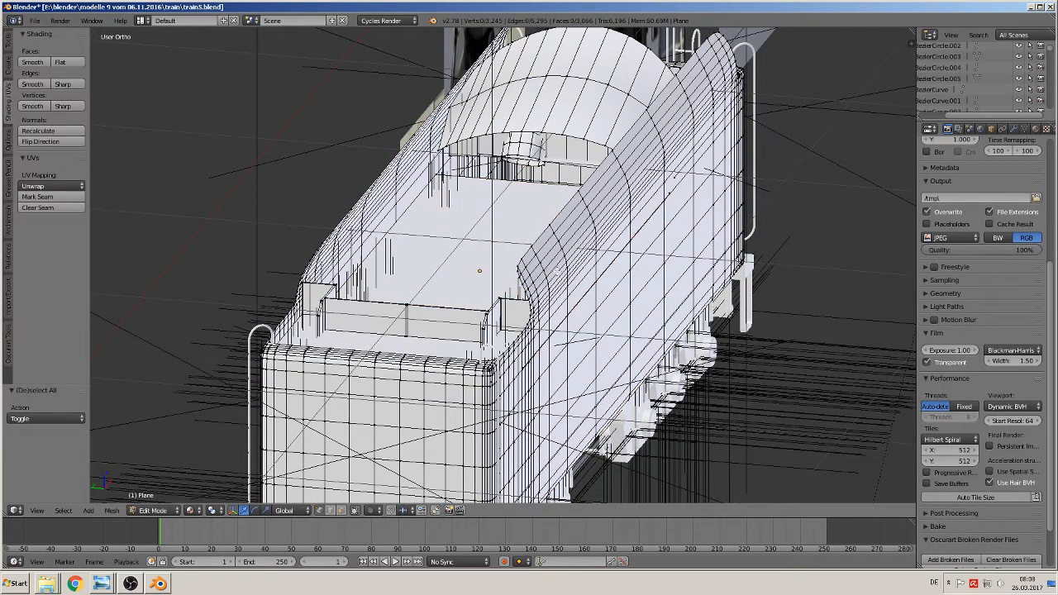
pyautogui.press('n')
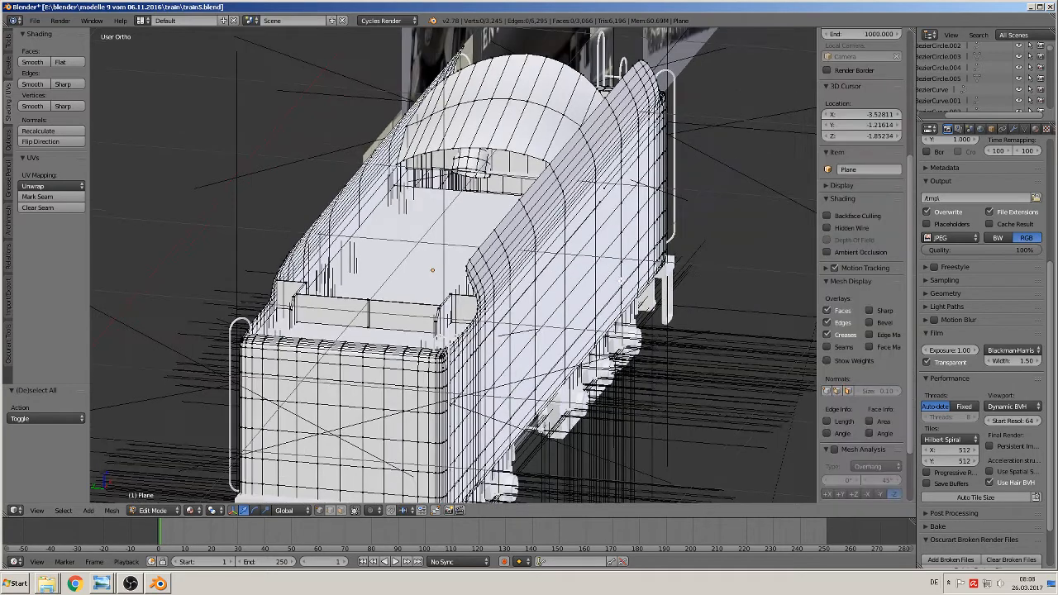
pyautogui.scroll(-3, 853, 502)
pyautogui.click(843, 494)
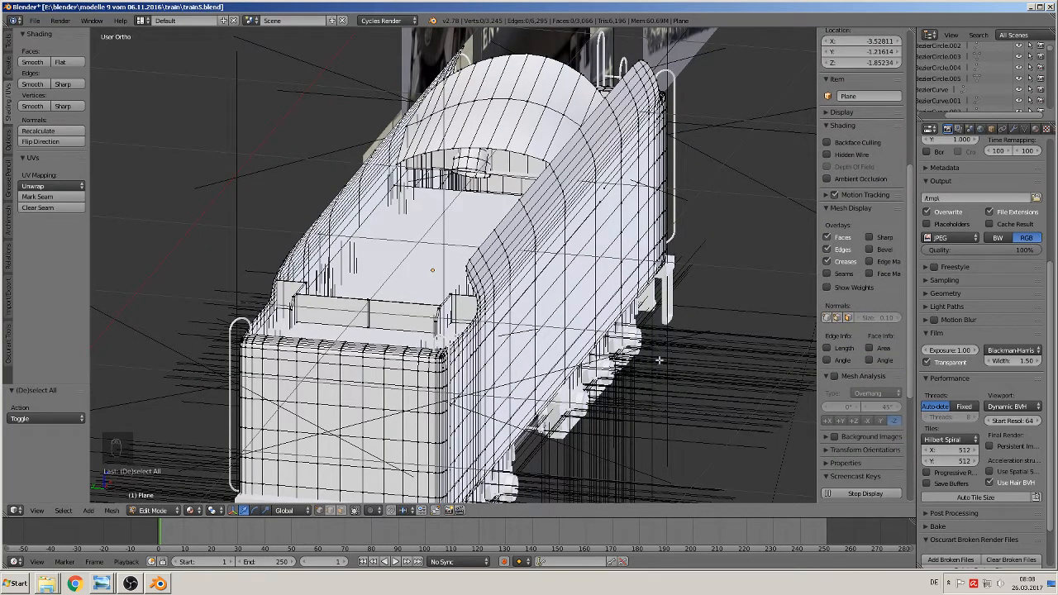
pyautogui.press('n')
# - Separate the linked outer shell of the tender into its own object and return to Object Mode
pyautogui.press('l')
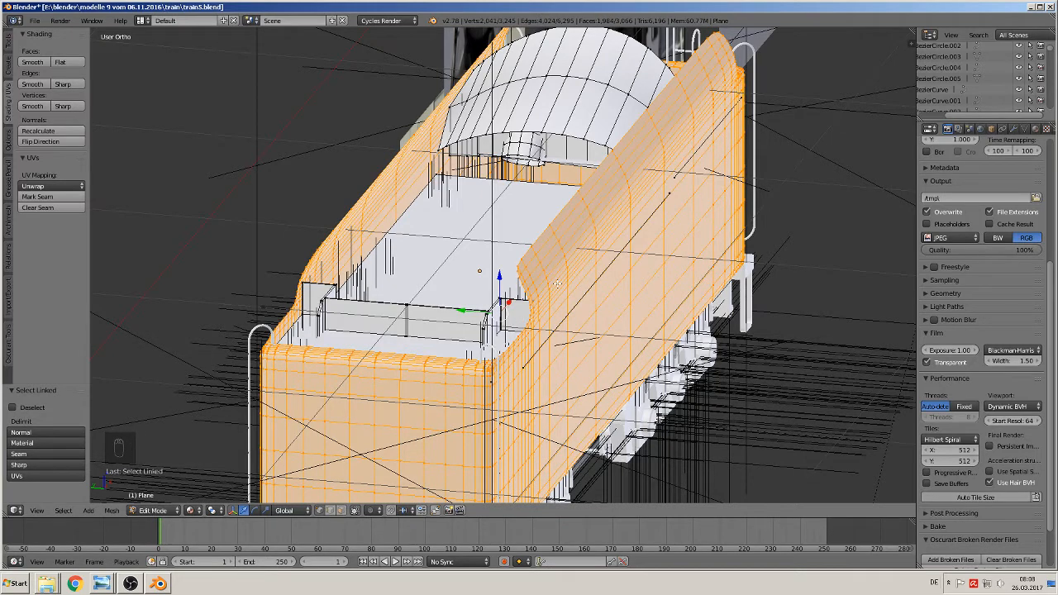
pyautogui.press('p')
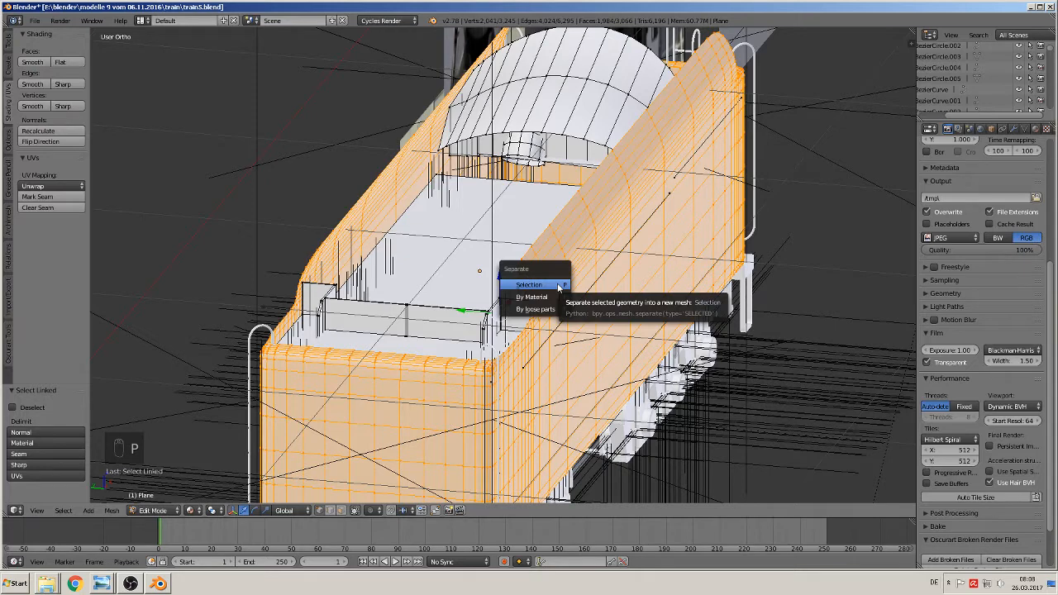
pyautogui.click(558, 286)
pyautogui.press('Tab')
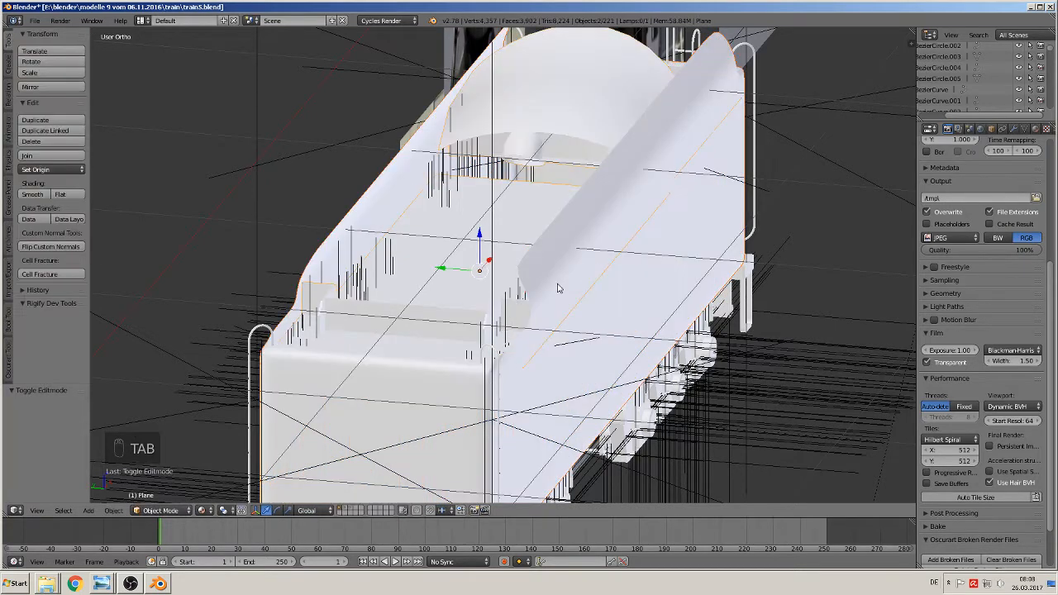
# - Select the separated outer shell and add a Solidify modifier to it
pyautogui.click(1015, 129)
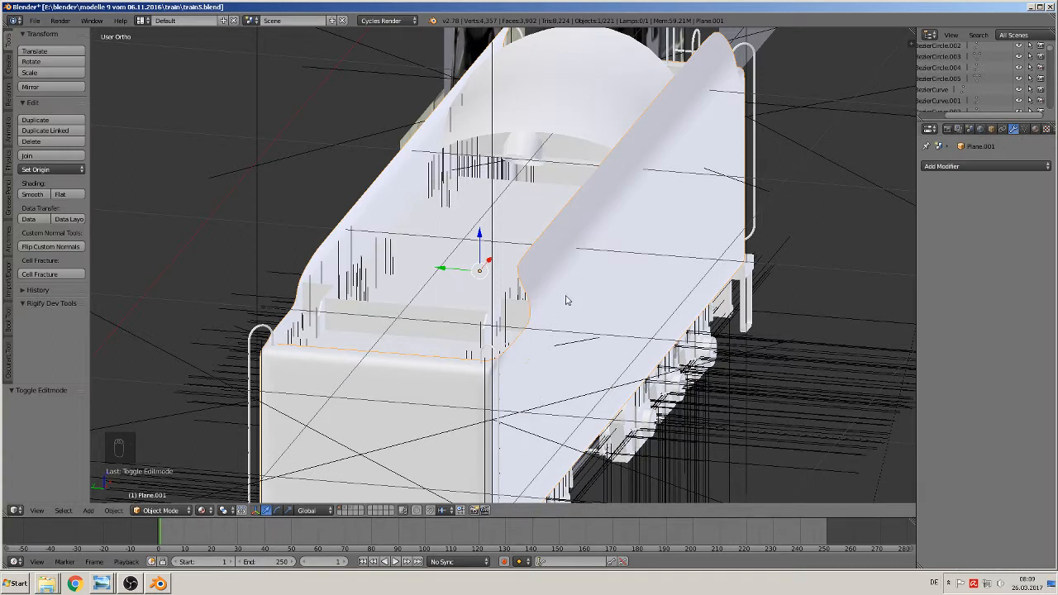
pyautogui.scroll(4, 567, 345)
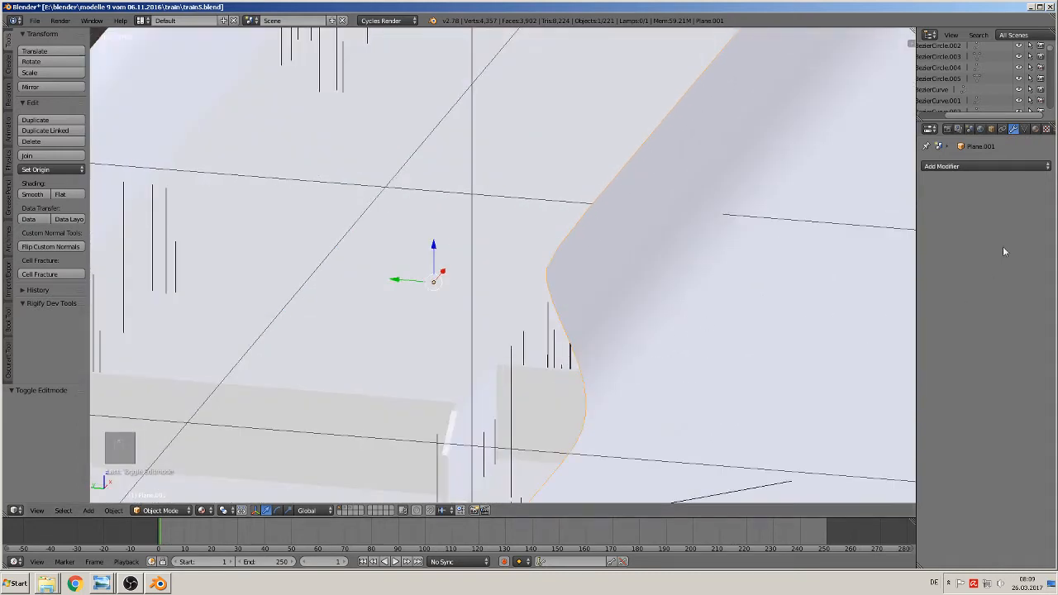
pyautogui.click(959, 167)
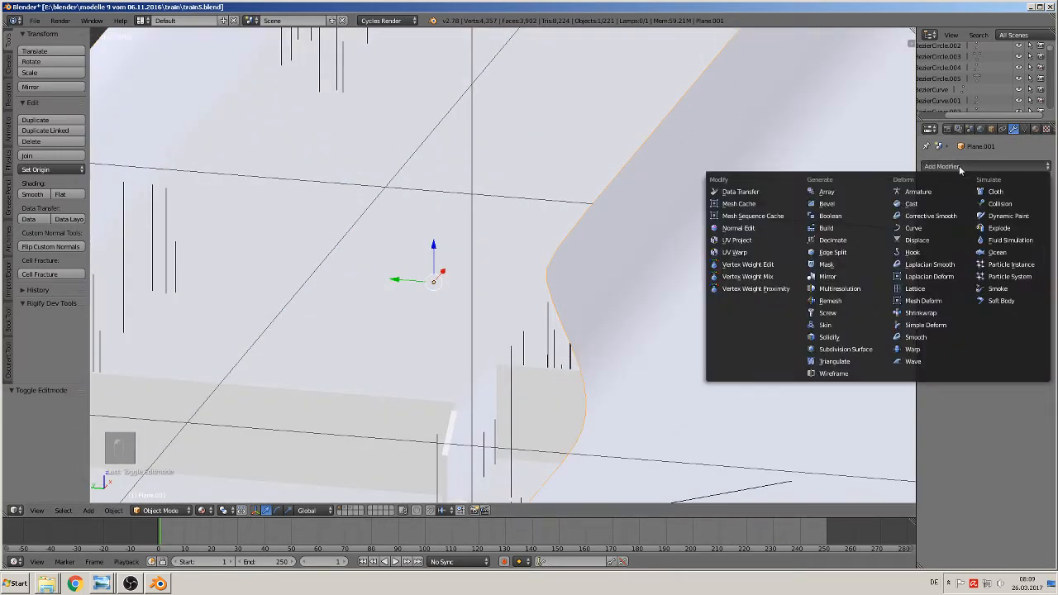
pyautogui.click(850, 342)
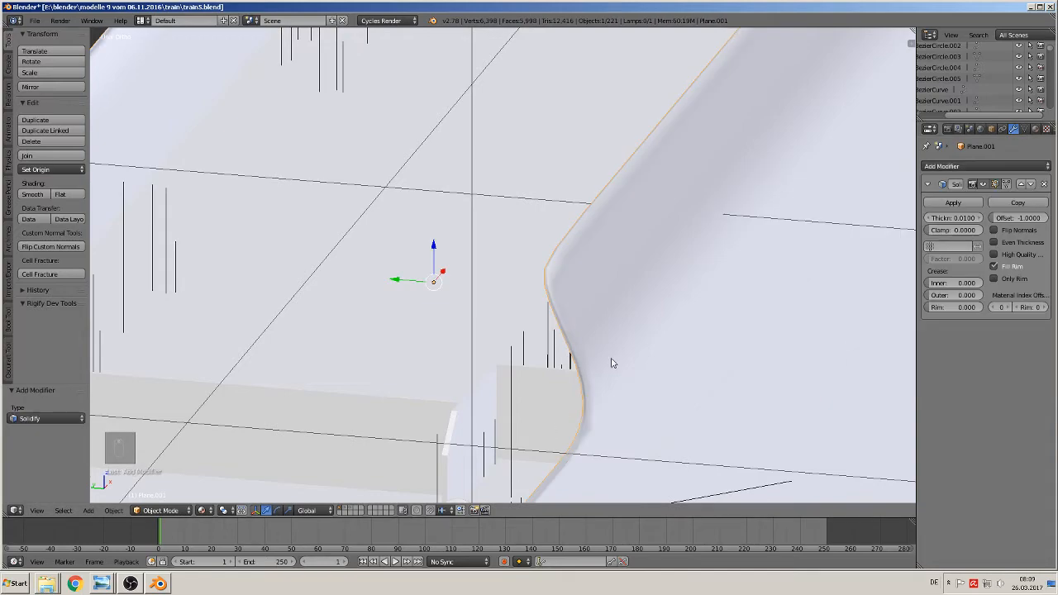
# - Set the Solidify thickness of the tender shell to 0.0330
pyautogui.moveTo(612, 364); pyautogui.dragTo(410, 357, button='middle')
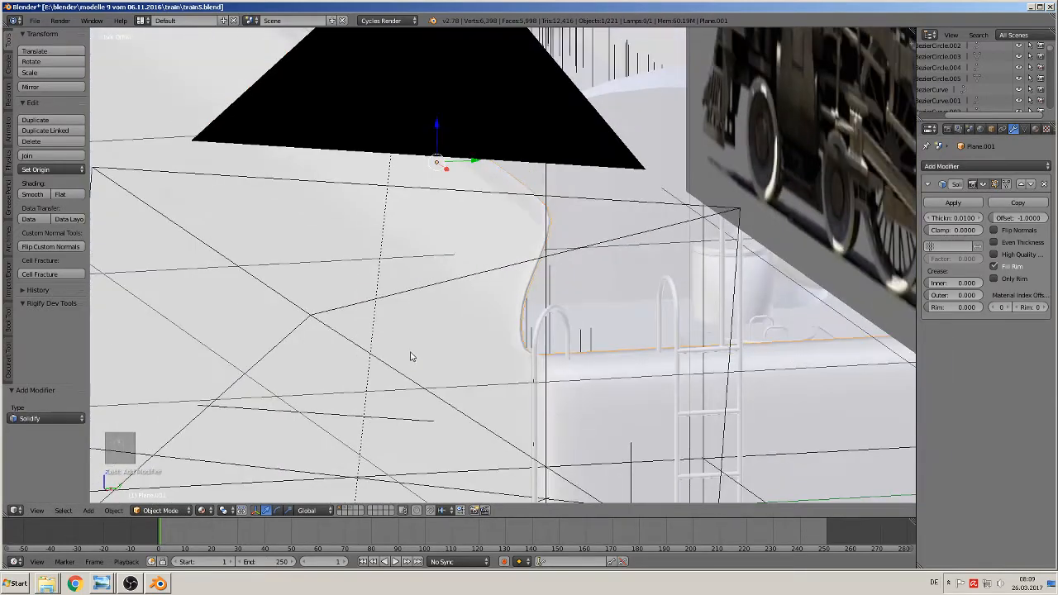
pyautogui.scroll(4, 411, 357)
pyautogui.scroll(-1, 411, 357)
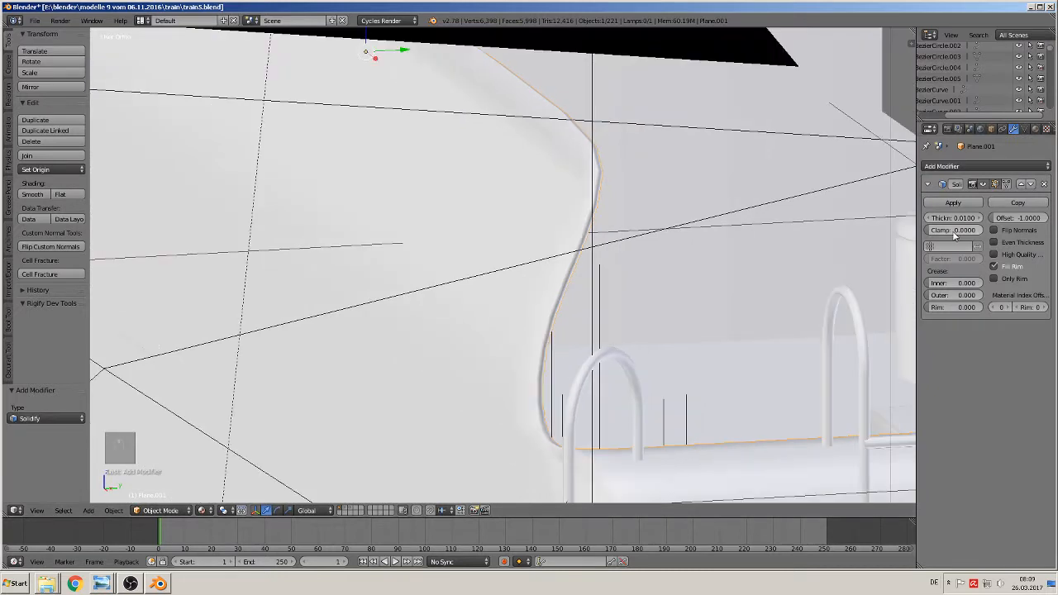
pyautogui.moveTo(959, 218); pyautogui.dragTo(984, 217)
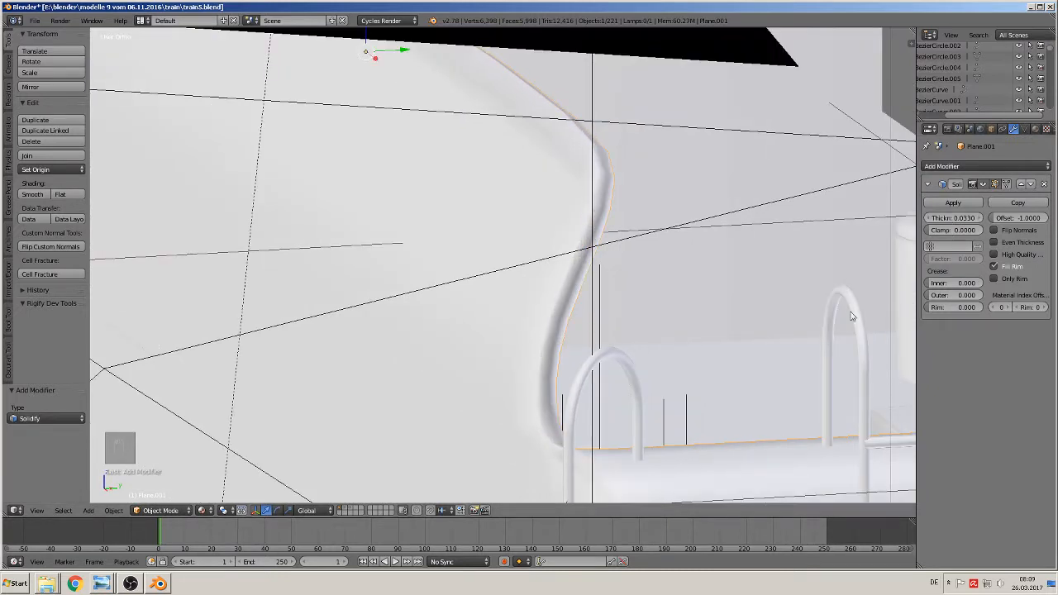
# - Examine the thickened rim of the tender shell from several distances, with all objects deselected
pyautogui.scroll(-5, 711, 415)
pyautogui.moveTo(706, 418); pyautogui.dragTo(547, 395, button='middle')
pyautogui.scroll(-2, 808, 383)
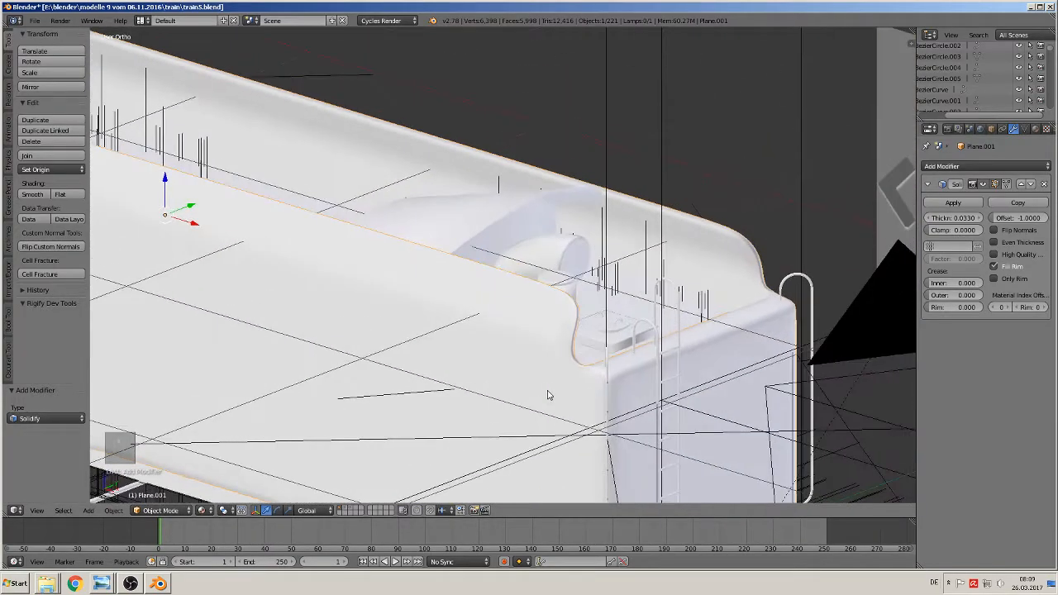
pyautogui.scroll(2, 577, 322)
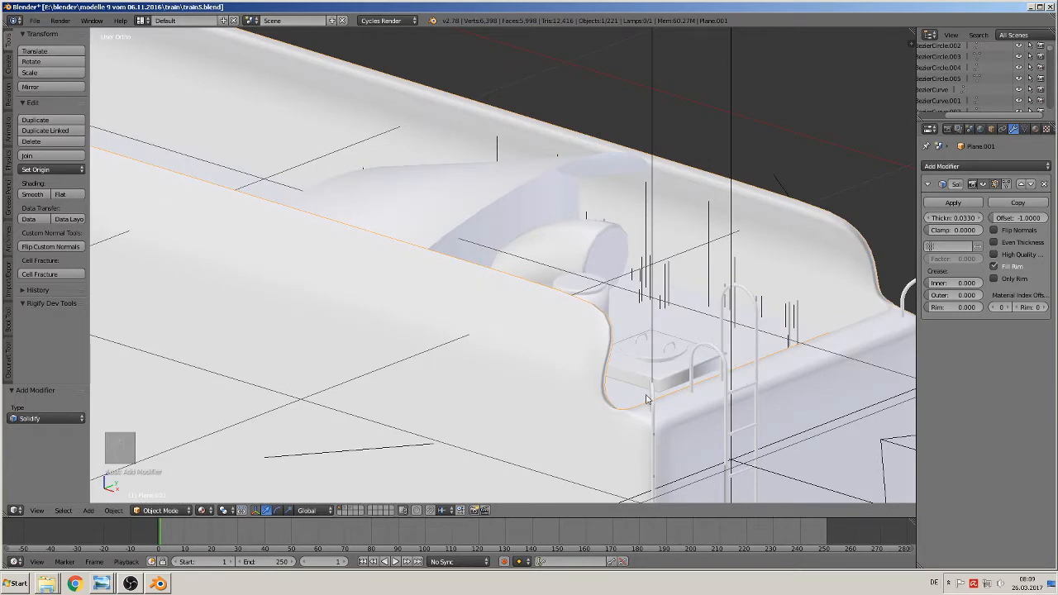
pyautogui.moveTo(650, 400); pyautogui.dragTo(643, 402, button='middle')
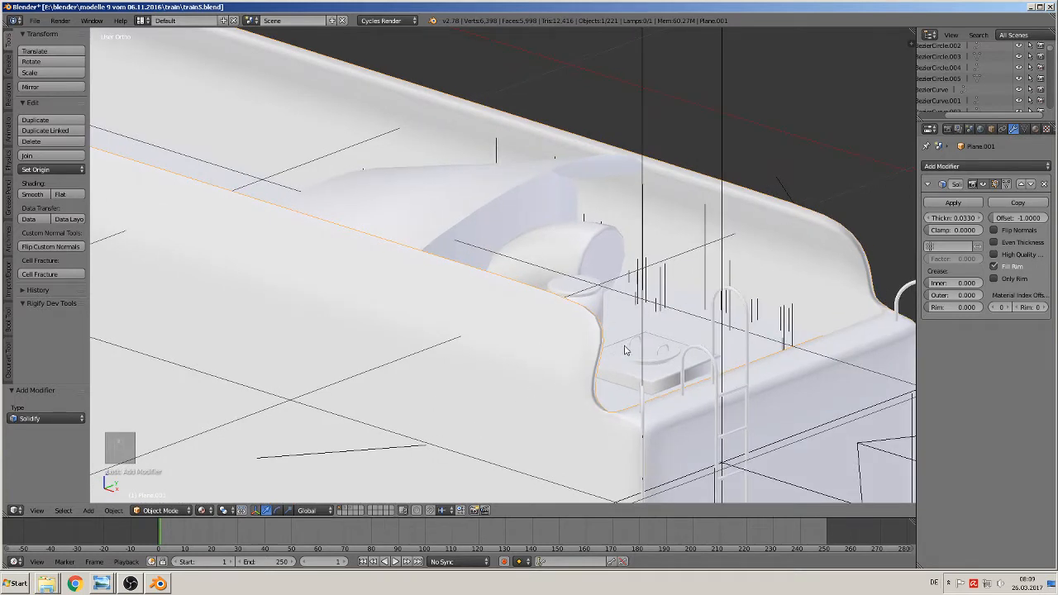
pyautogui.press('a')
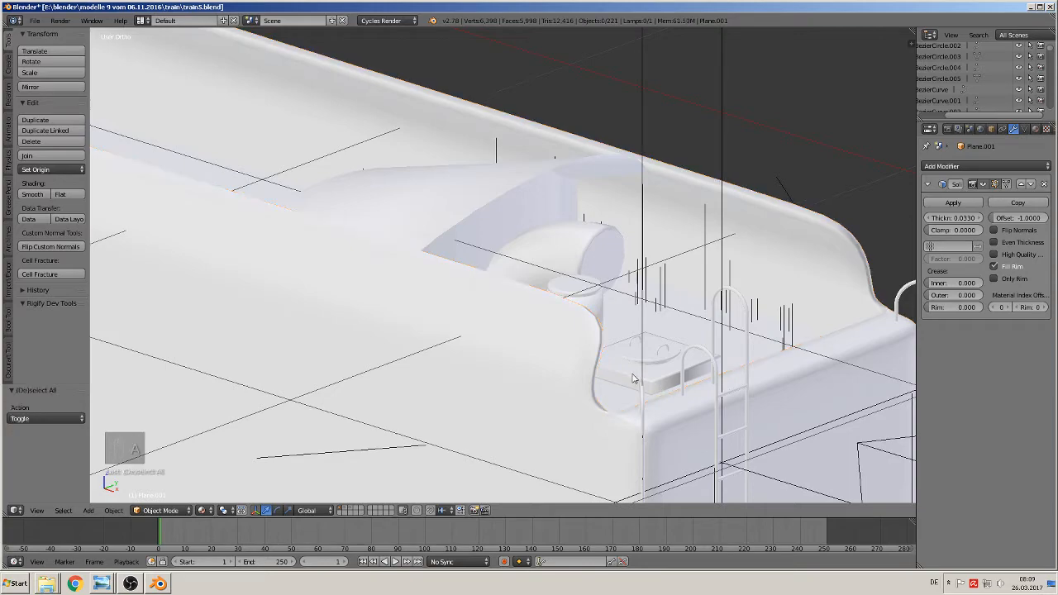
pyautogui.scroll(-5, 683, 408)
pyautogui.scroll(5, 638, 366)
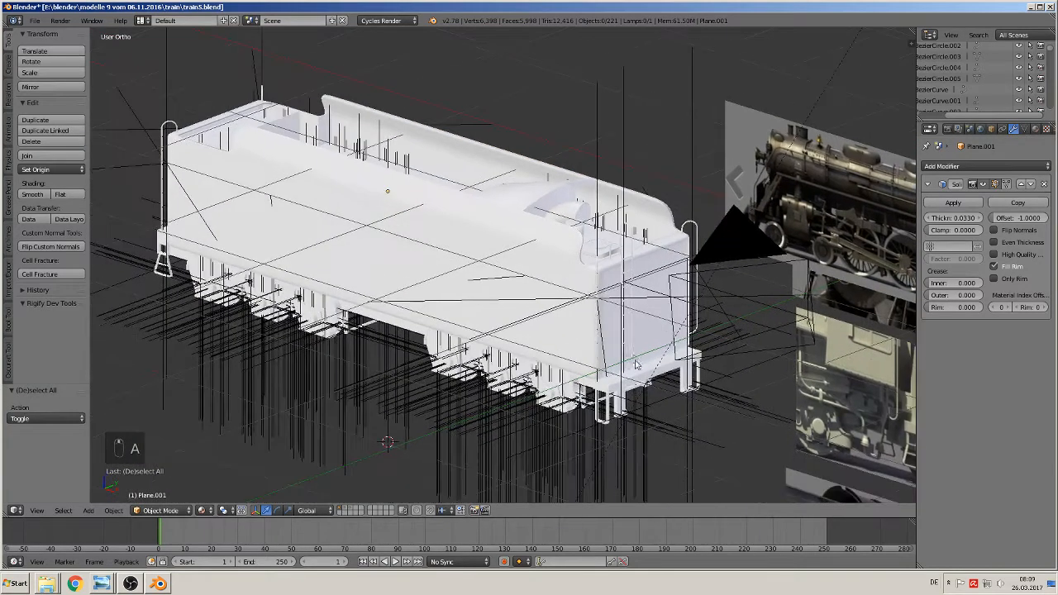
# - Select the big ladder on the tender's end wall and view it from a lower angle
pyautogui.scroll(3, 633, 369)
pyautogui.keyDown('shift'); pyautogui.moveTo(628, 371); pyautogui.dragTo(359, 334, button='middle'); pyautogui.keyUp('shift')
pyautogui.scroll(2, 404, 309)
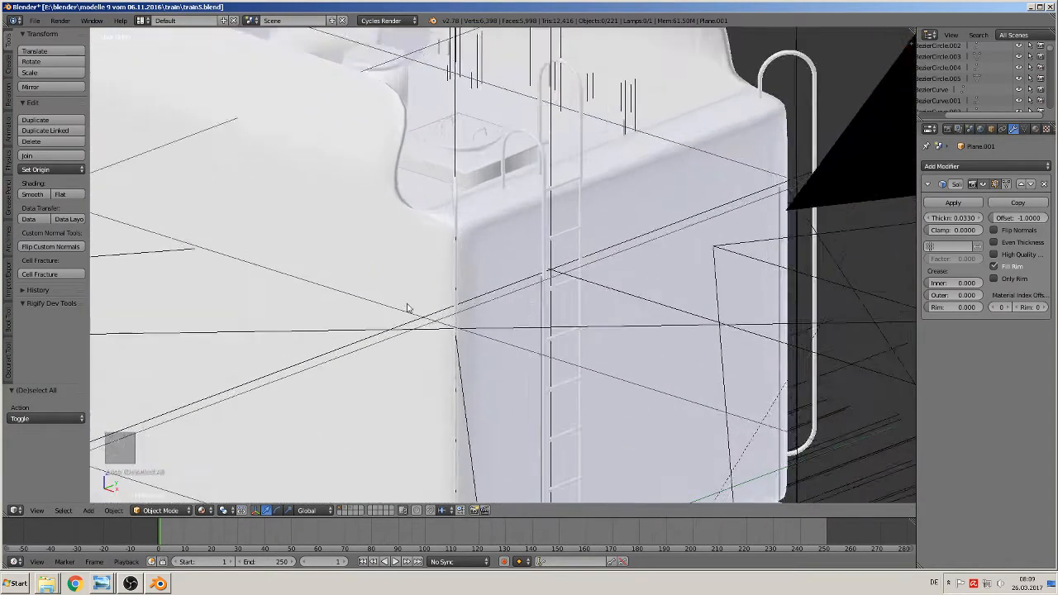
pyautogui.scroll(-2, 418, 304)
pyautogui.rightClick(551, 212)
pyautogui.press('g')
pyautogui.rightClick(548, 219)
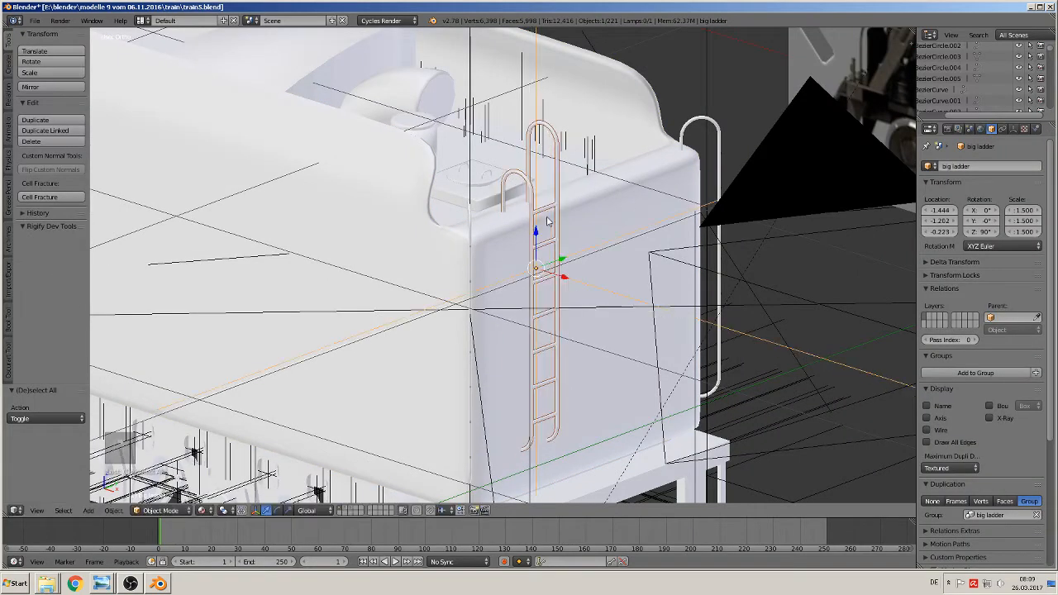
pyautogui.moveTo(558, 356); pyautogui.dragTo(542, 339, button='middle')
pyautogui.press('KP_5')
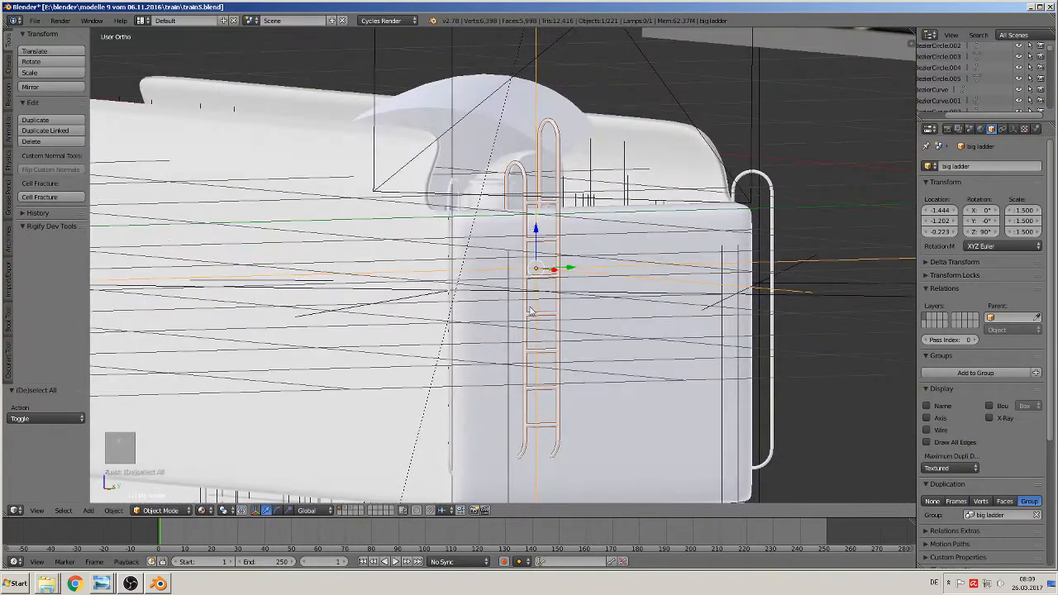
# - Show only the second layer, select the circular part on the truck side frame and zoom to it
pyautogui.click(345, 510)
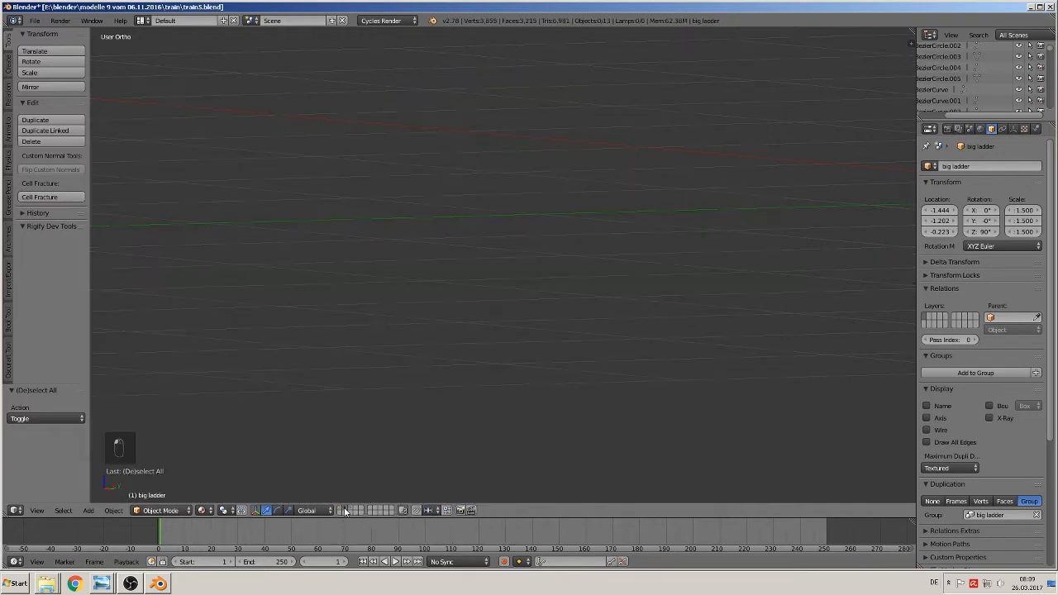
pyautogui.scroll(-7, 363, 496)
pyautogui.keyDown('shift'); pyautogui.moveTo(622, 265); pyautogui.dragTo(229, 292, button='middle'); pyautogui.keyUp('shift')
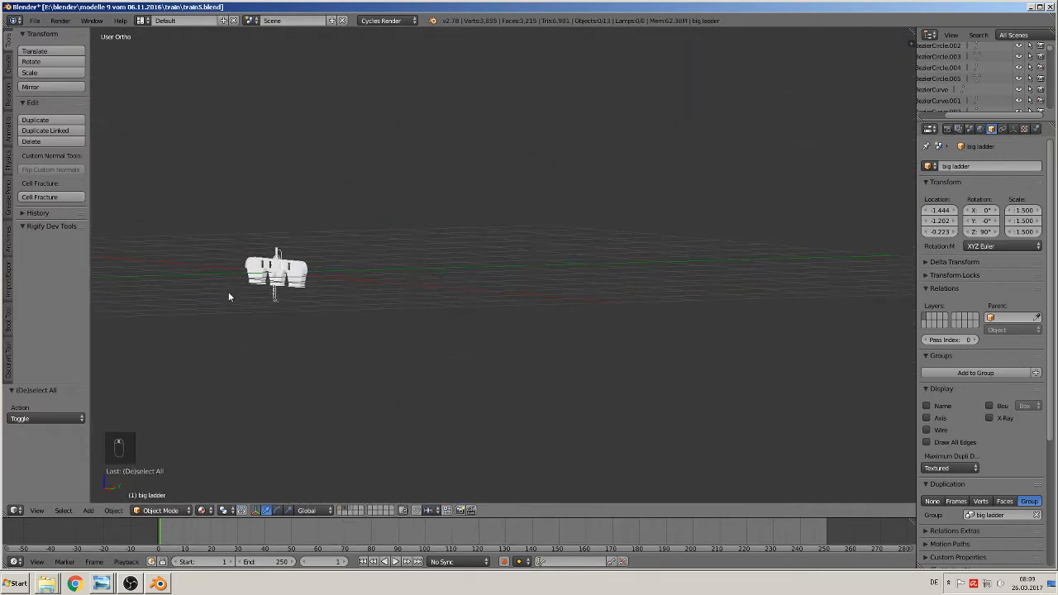
pyautogui.scroll(1, 252, 307)
pyautogui.rightClick(252, 310)
pyautogui.press('KP_Decimal')
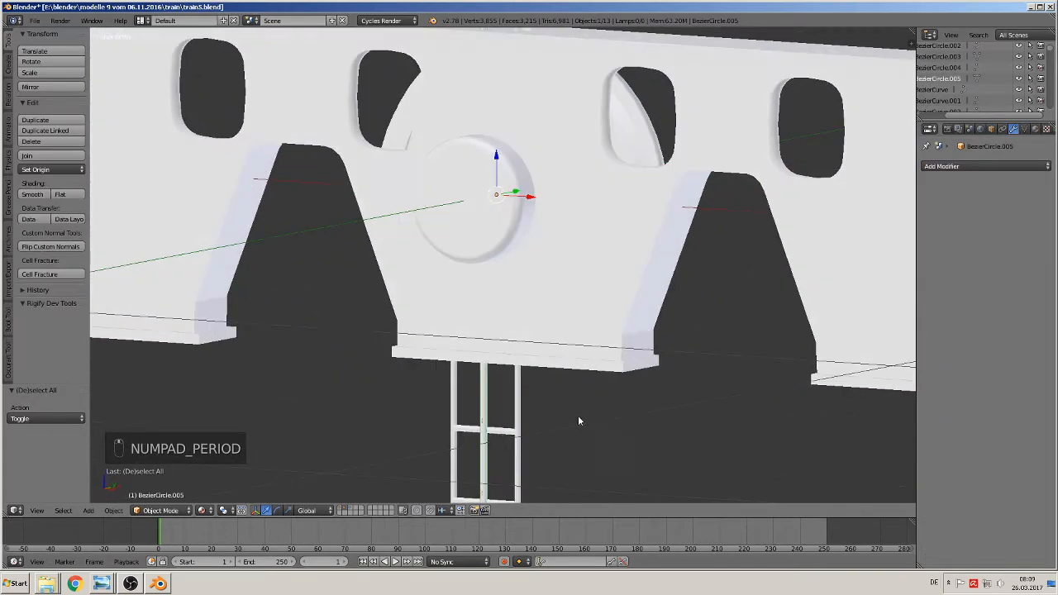
# - Add a Solidify modifier to the outer rails and rungs of the ladder
pyautogui.rightClick(508, 297)
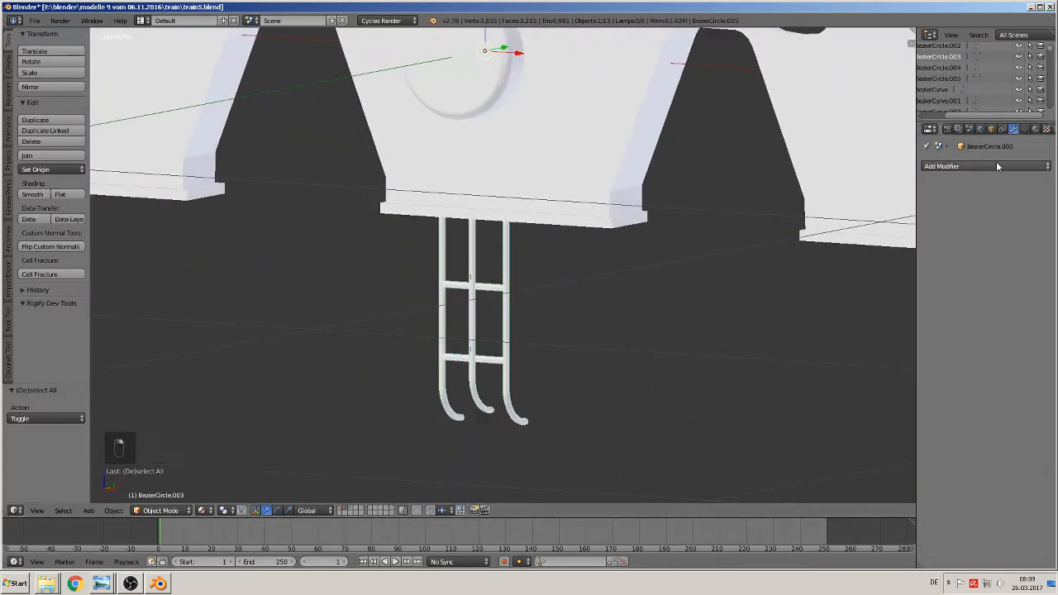
pyautogui.click(948, 168)
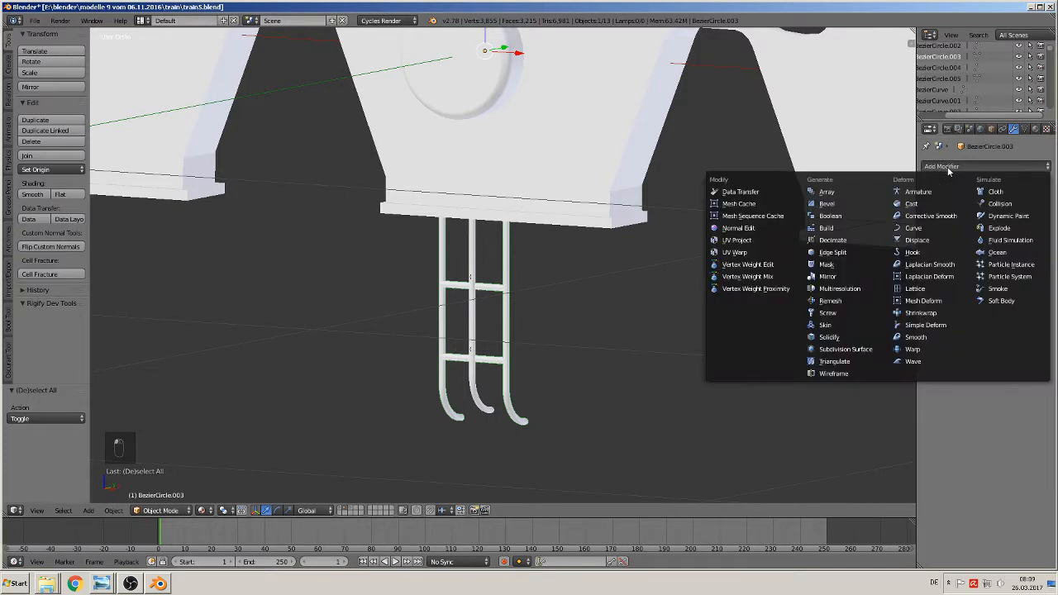
pyautogui.click(829, 337)
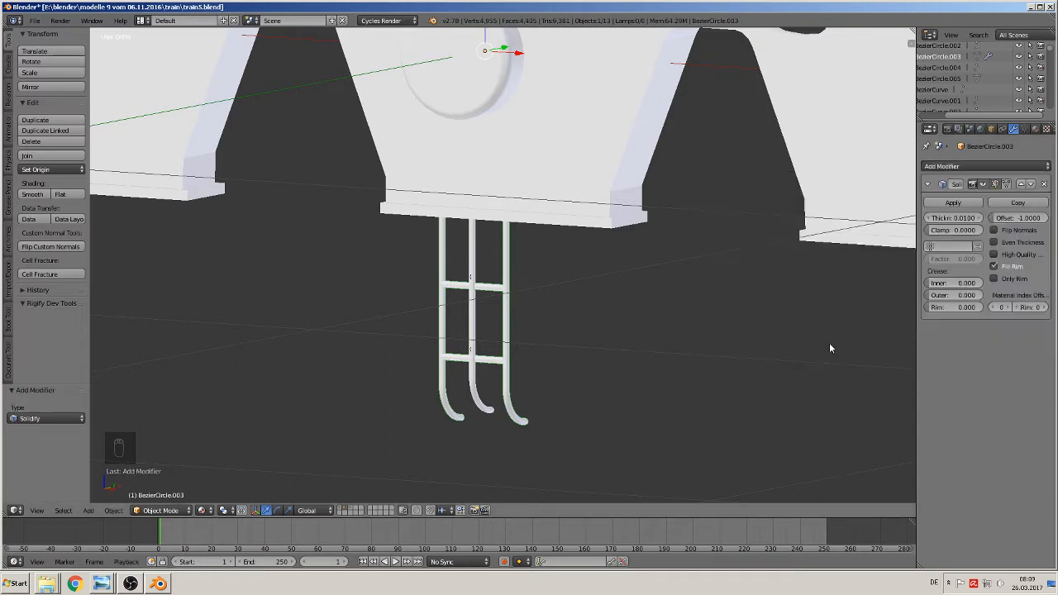
# - Set the Solidify thickness of the ladder's outer rails and rungs to -0.0370
pyautogui.scroll(3, 650, 398)
pyautogui.keyDown('shift'); pyautogui.moveTo(584, 375); pyautogui.dragTo(564, 127, button='middle'); pyautogui.keyUp('shift')
pyautogui.scroll(3, 574, 190)
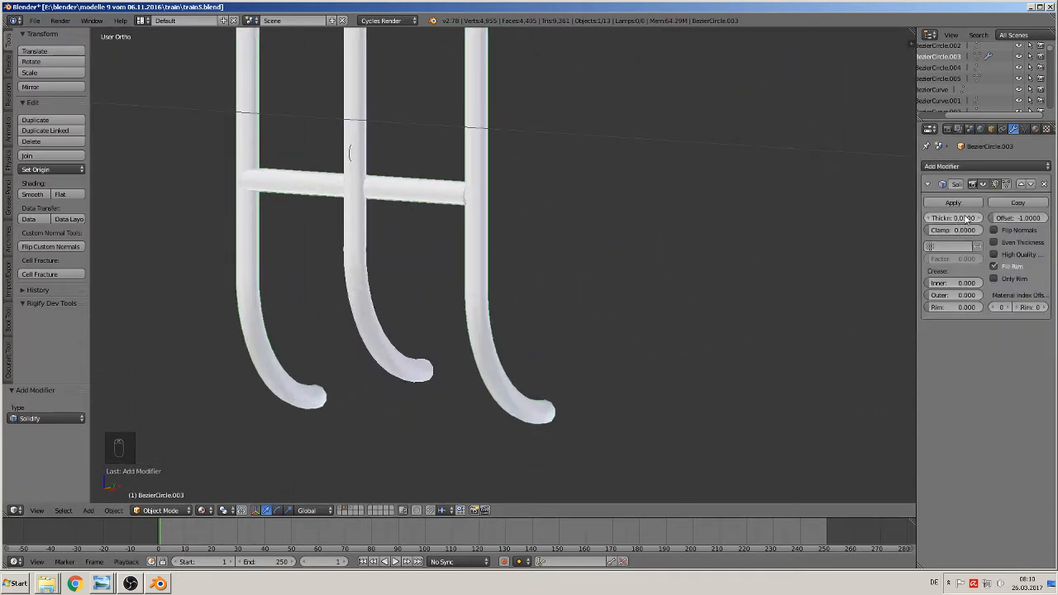
pyautogui.moveTo(967, 218); pyautogui.dragTo(1042, 218)
pyautogui.moveTo(832, 220); pyautogui.dragTo(499, 270, button='middle')
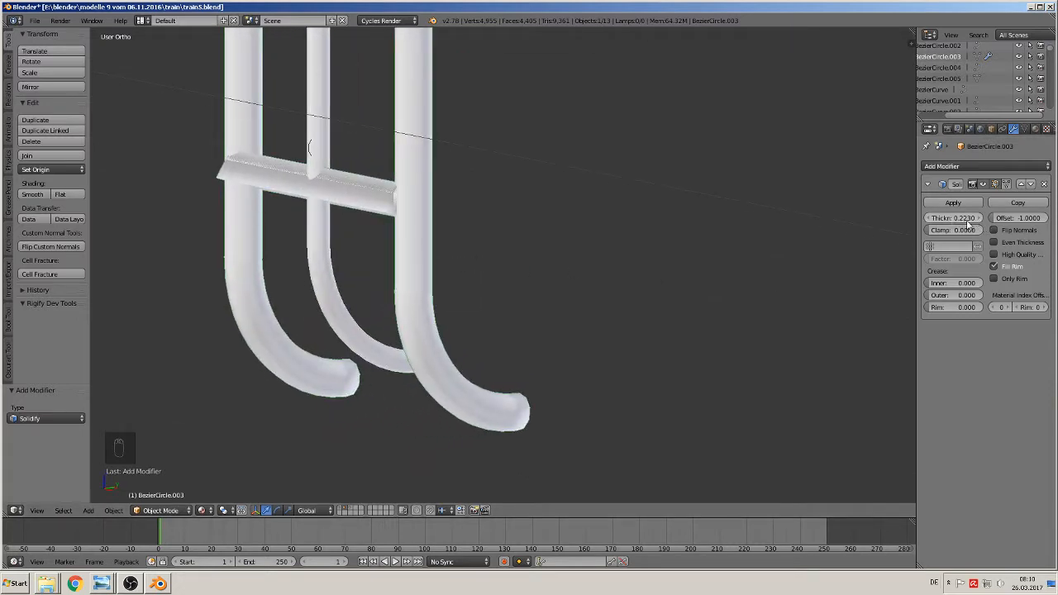
pyautogui.moveTo(964, 220); pyautogui.dragTo(895, 220)
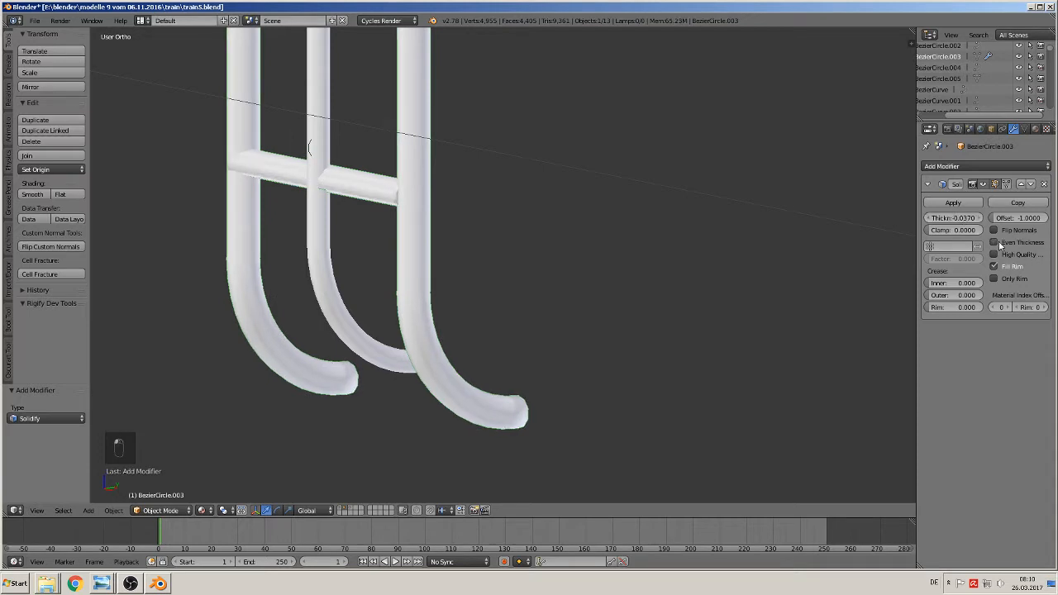
# - Test Flip Normals on the ladder's Solidify modifier, then compare the ladder with the modifier shown and hidden from near and far
pyautogui.click(996, 230)
pyautogui.click(996, 228)
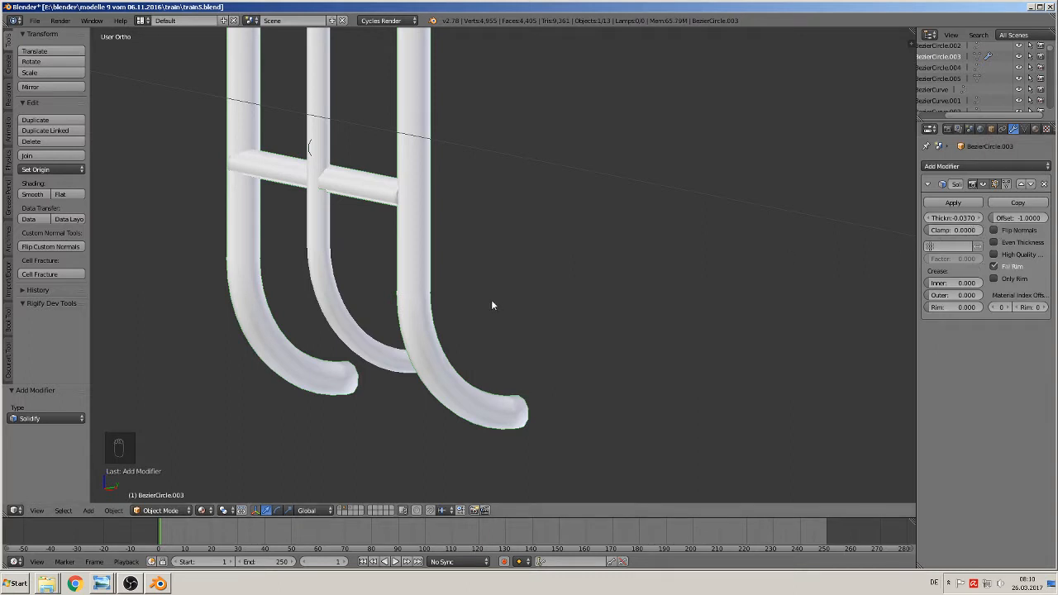
pyautogui.click(984, 185)
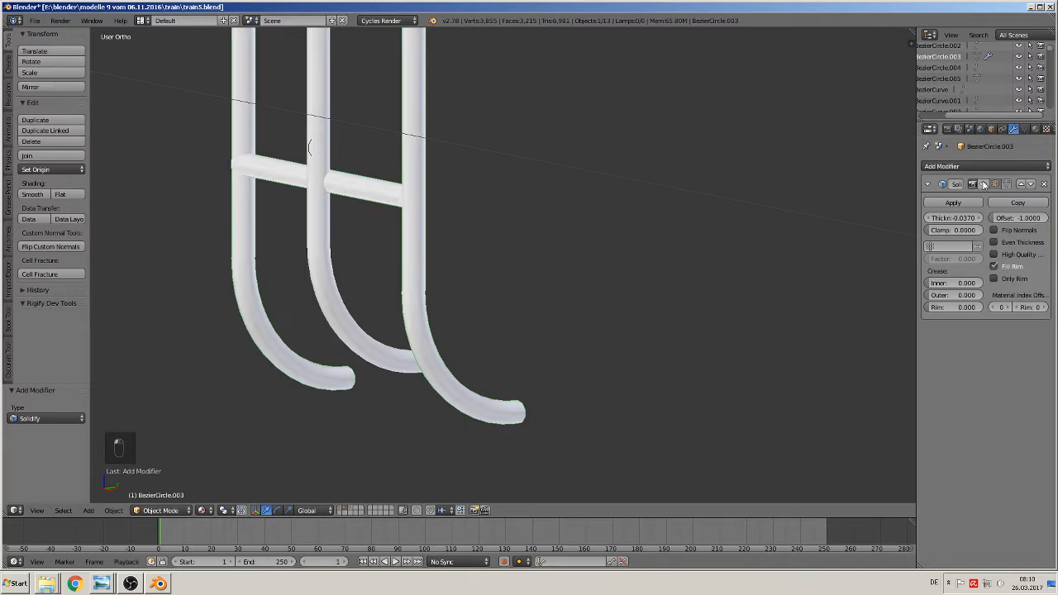
pyautogui.click(984, 186)
pyautogui.click(984, 185)
pyautogui.click(984, 185)
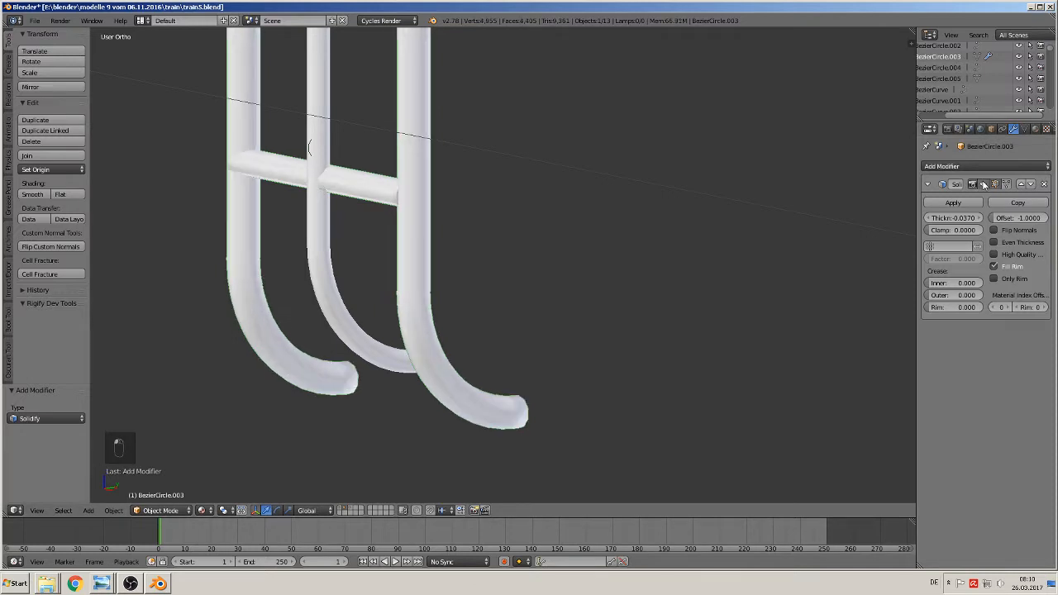
pyautogui.scroll(-1, 508, 276)
pyautogui.moveTo(491, 285); pyautogui.dragTo(546, 297, button='middle')
pyautogui.scroll(-4, 550, 295)
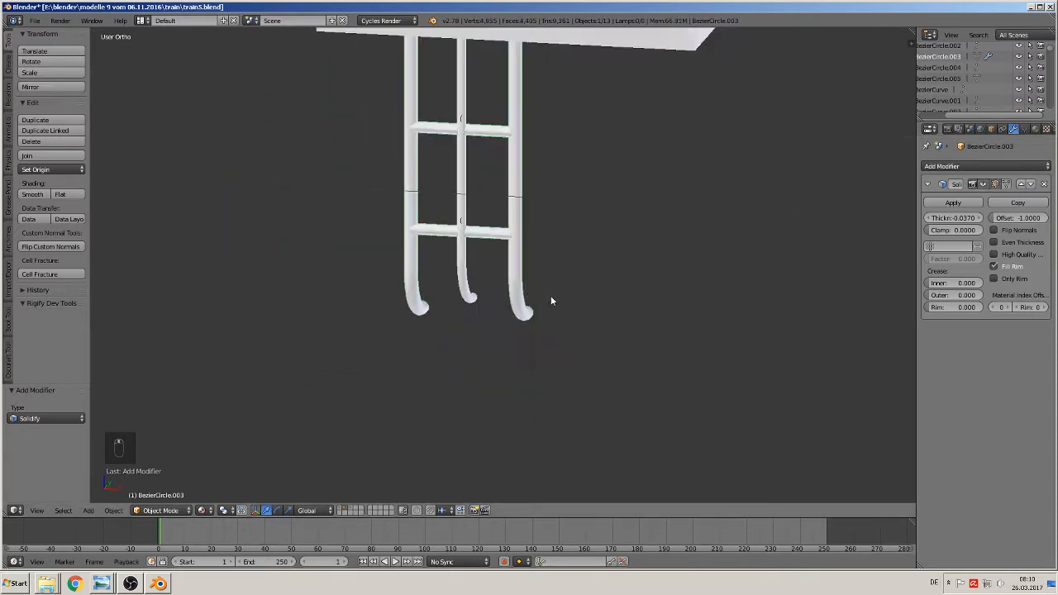
pyautogui.scroll(-3, 550, 295)
pyautogui.scroll(7, 554, 293)
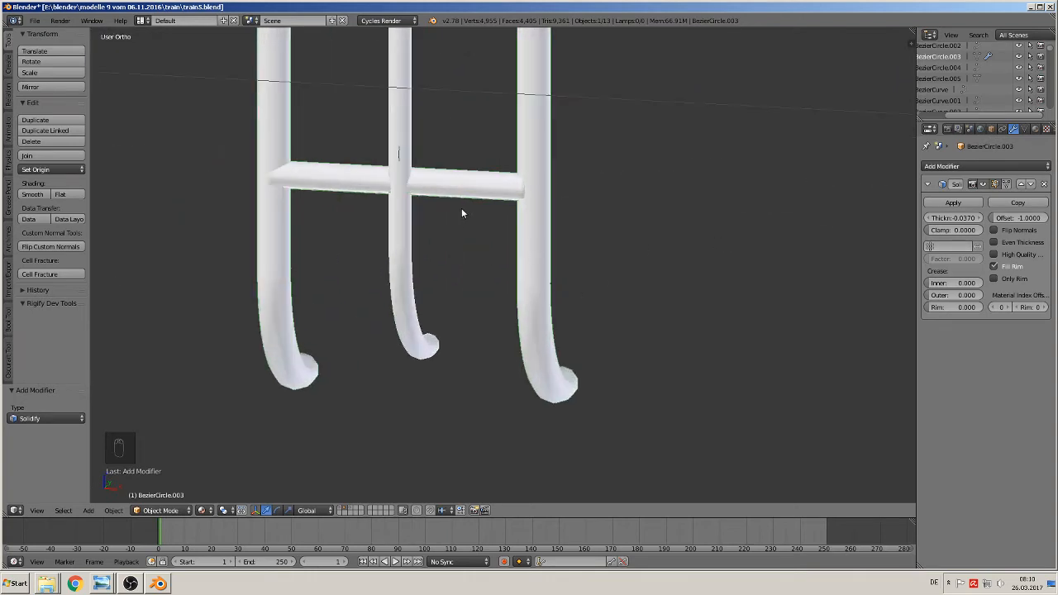
# - Check the outer rails' Solidify thickness and add a Solidify modifier to the ladder's middle rail
pyautogui.click(956, 217)
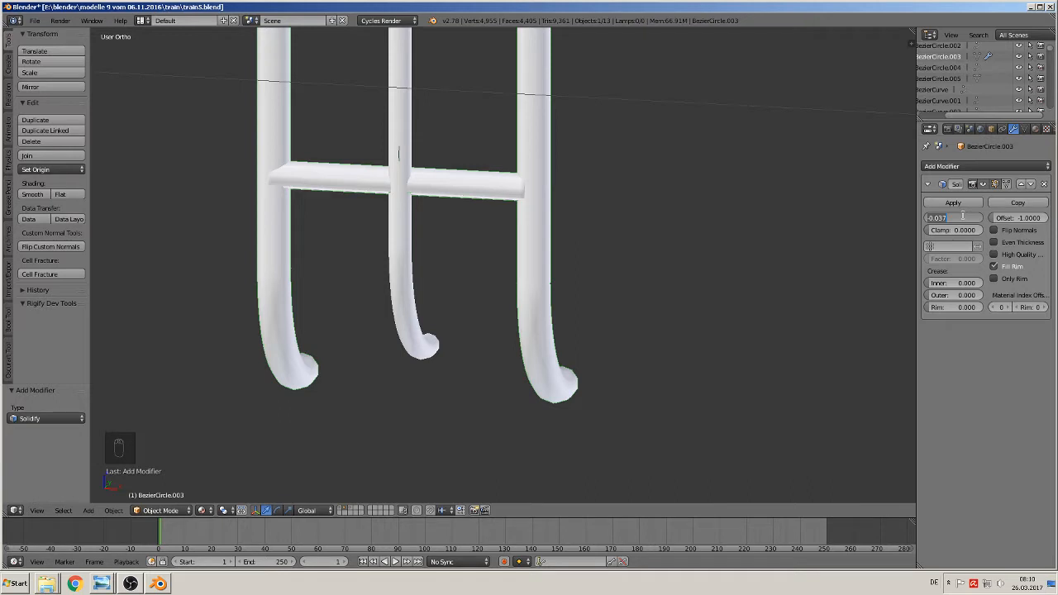
pyautogui.rightClick(399, 262)
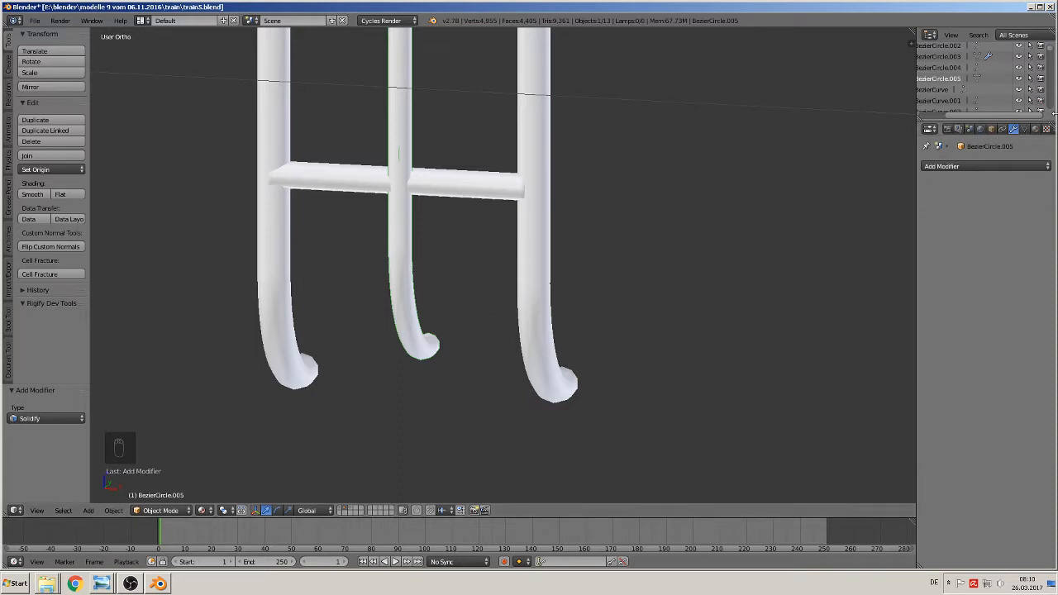
pyautogui.click(986, 166)
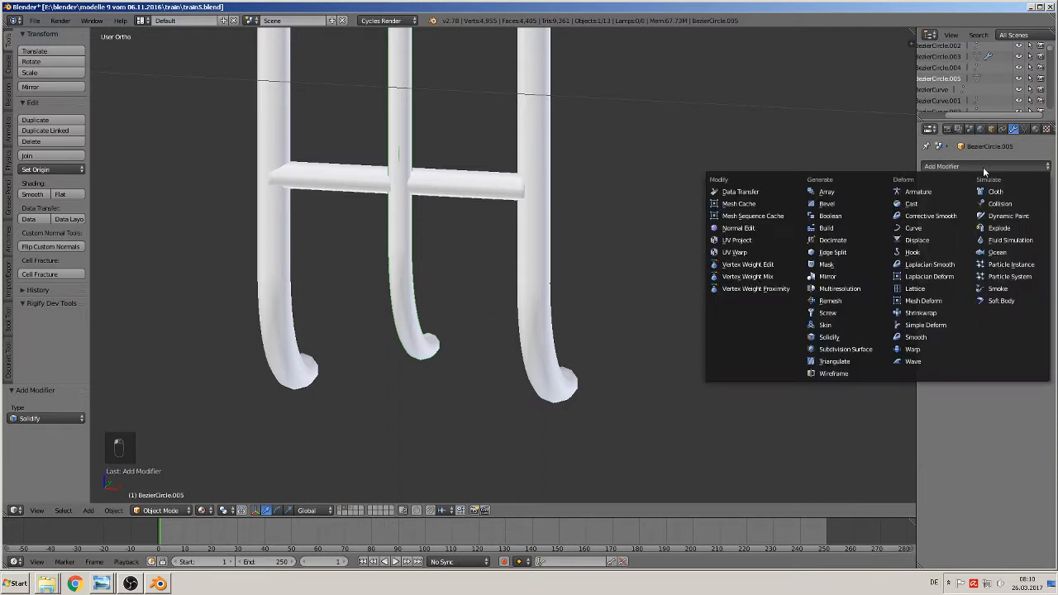
pyautogui.click(876, 337)
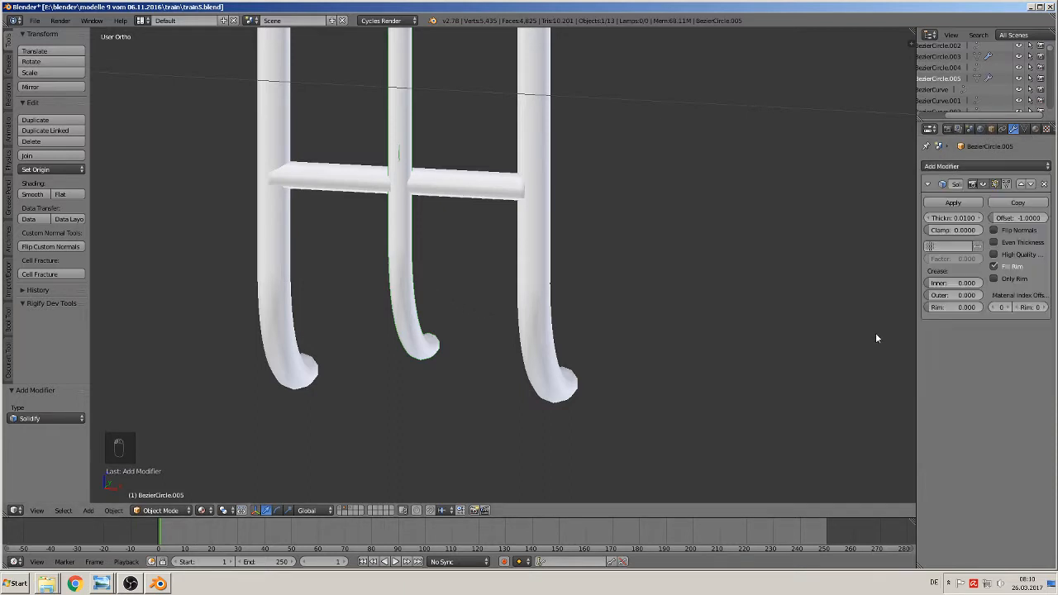
# - Set the Solidify thickness of the ladder's middle rail to -0.0370
pyautogui.click(954, 219)
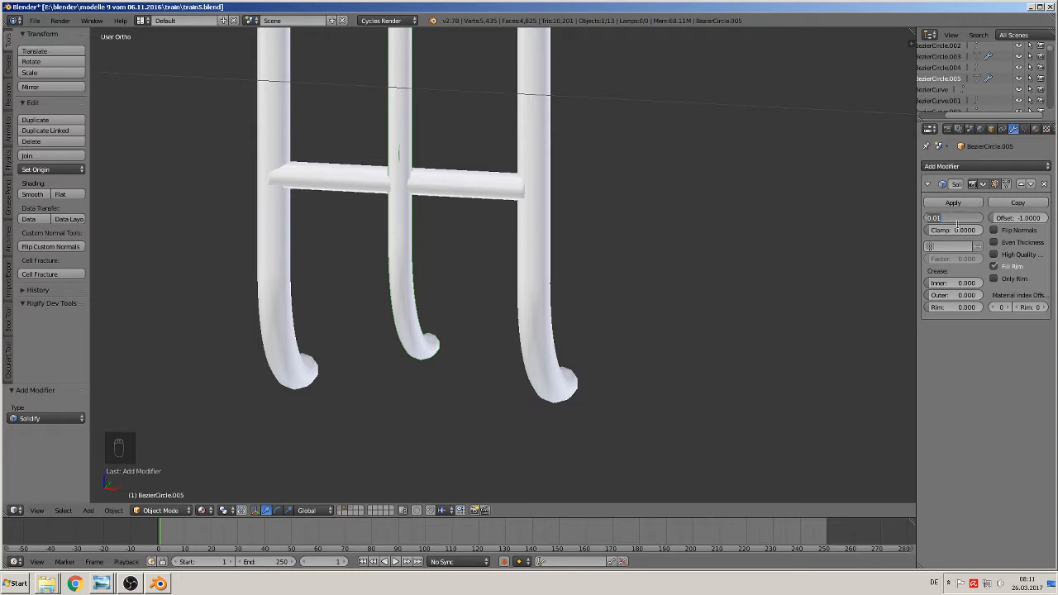
pyautogui.write('0.037')
pyautogui.moveTo(963, 219); pyautogui.dragTo(915, 216)
pyautogui.press('Return')
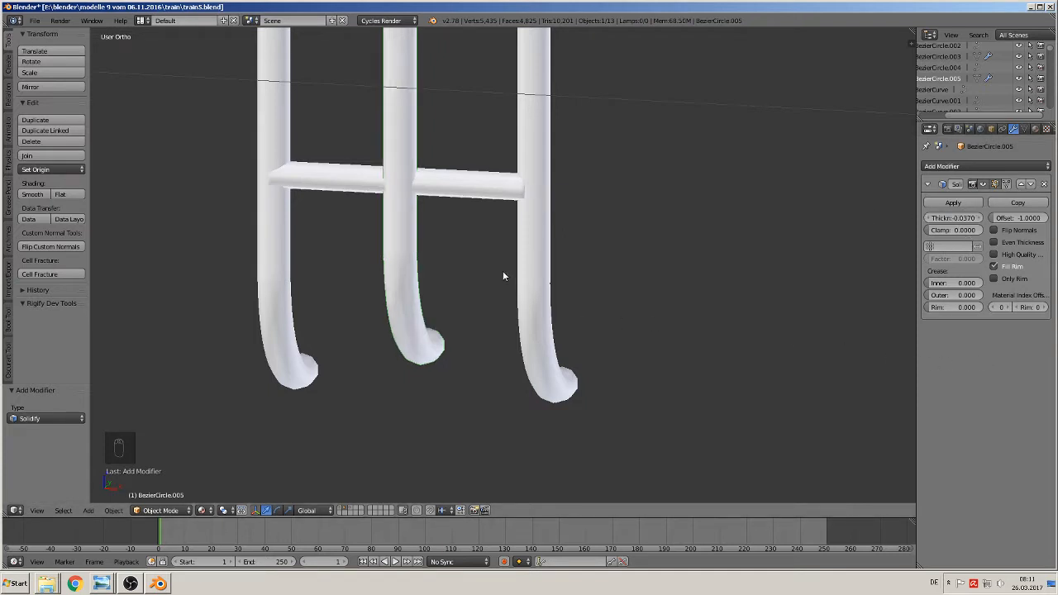
# - Show only the first layer, which holds the assembled tender and the reference images
pyautogui.scroll(-3, 506, 273)
pyautogui.scroll(-8, 465, 218)
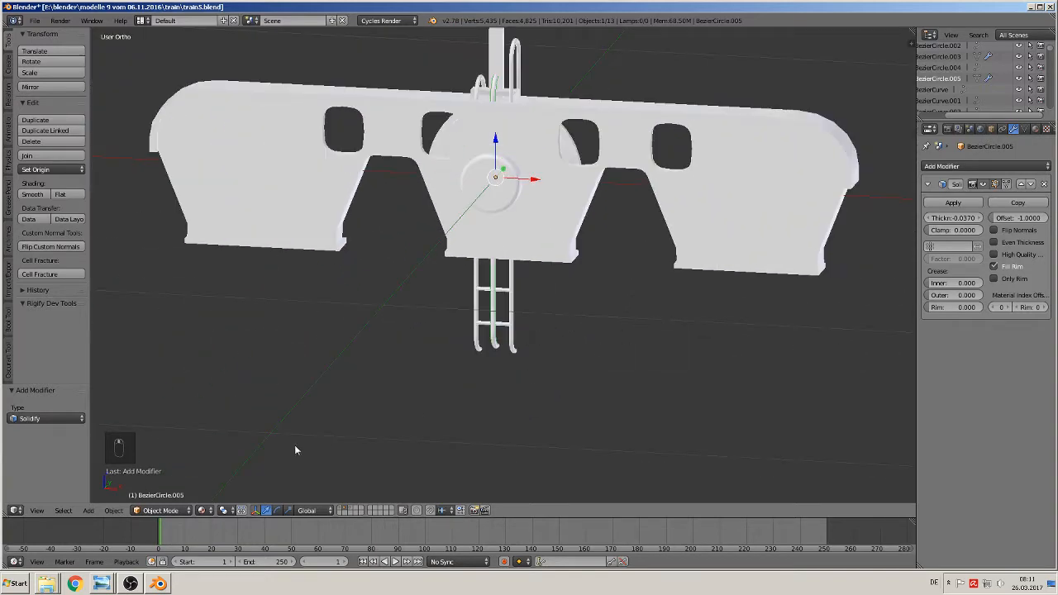
pyautogui.click(343, 510)
pyautogui.scroll(-5, 369, 386)
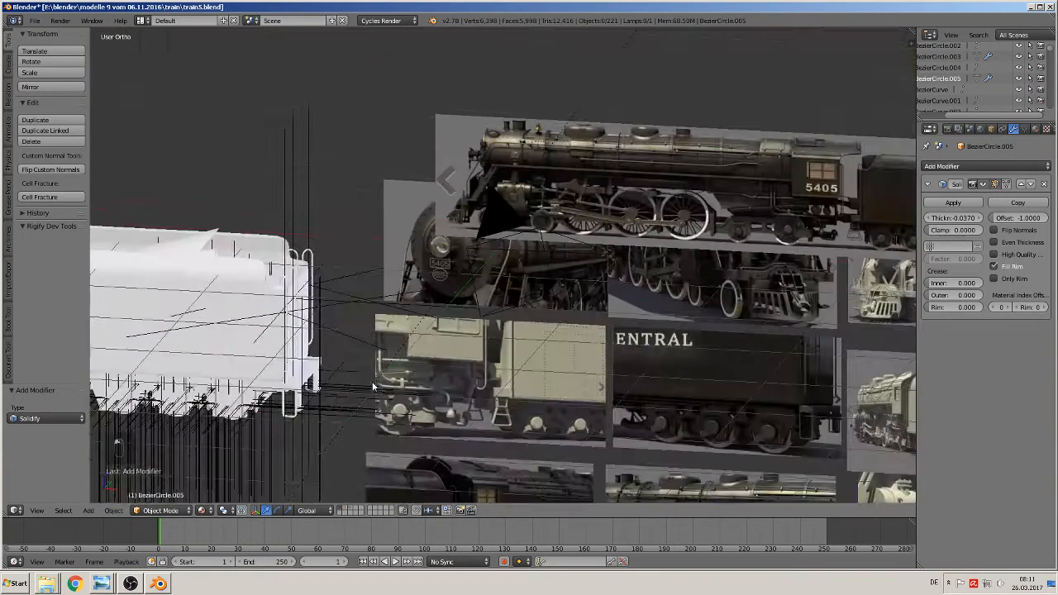
# - Examine the assembled tender's body, end wall, ladders and trucks from several angles and distances
pyautogui.scroll(1, 351, 368)
pyautogui.scroll(8, 630, 279)
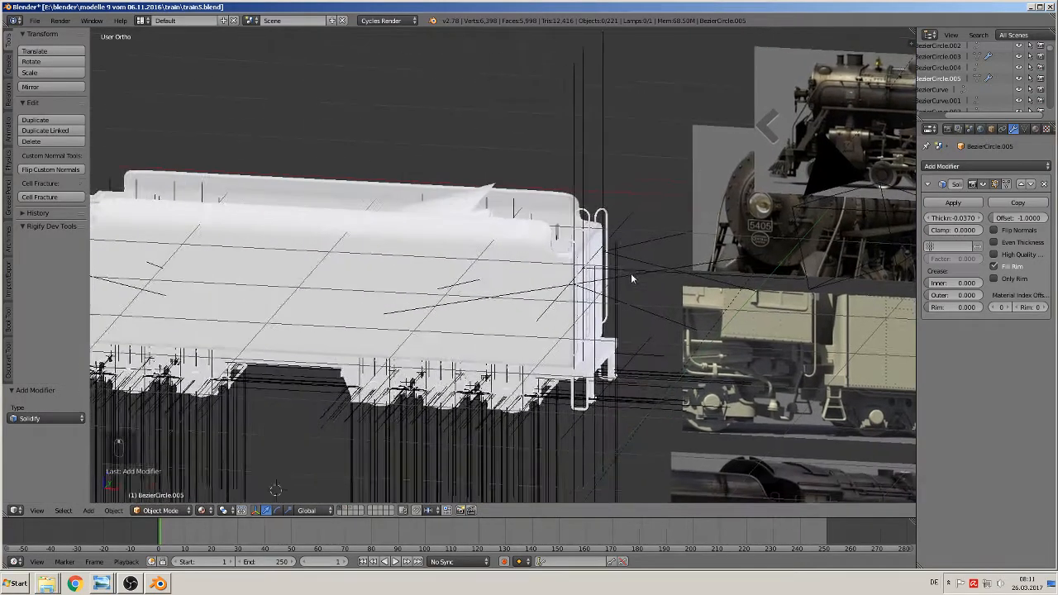
pyautogui.scroll(-5, 589, 284)
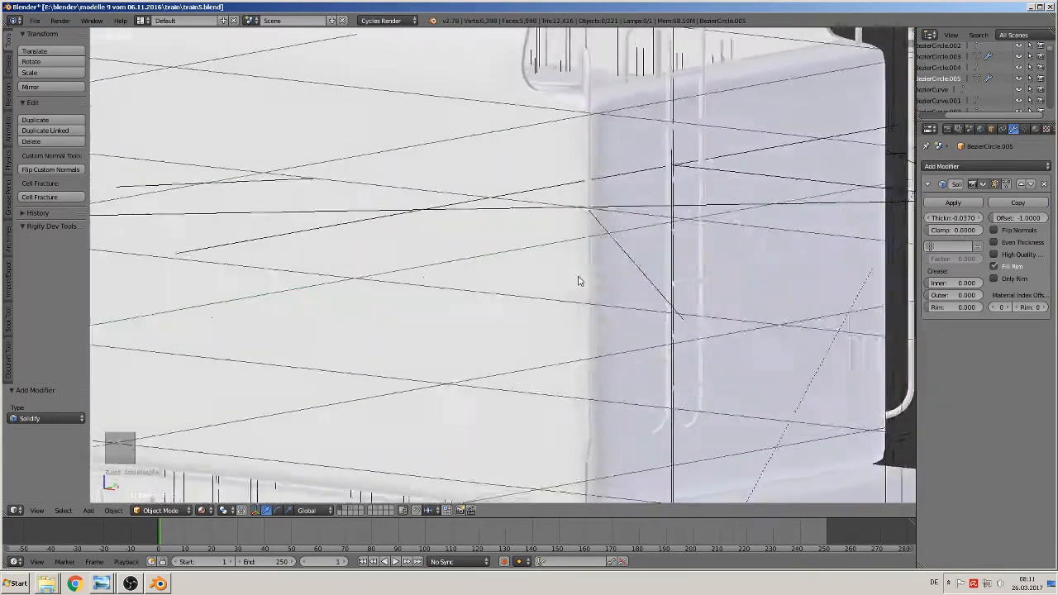
pyautogui.moveTo(582, 281); pyautogui.dragTo(539, 296, button='middle')
pyautogui.scroll(-1, 576, 284)
pyautogui.scroll(-3, 601, 295)
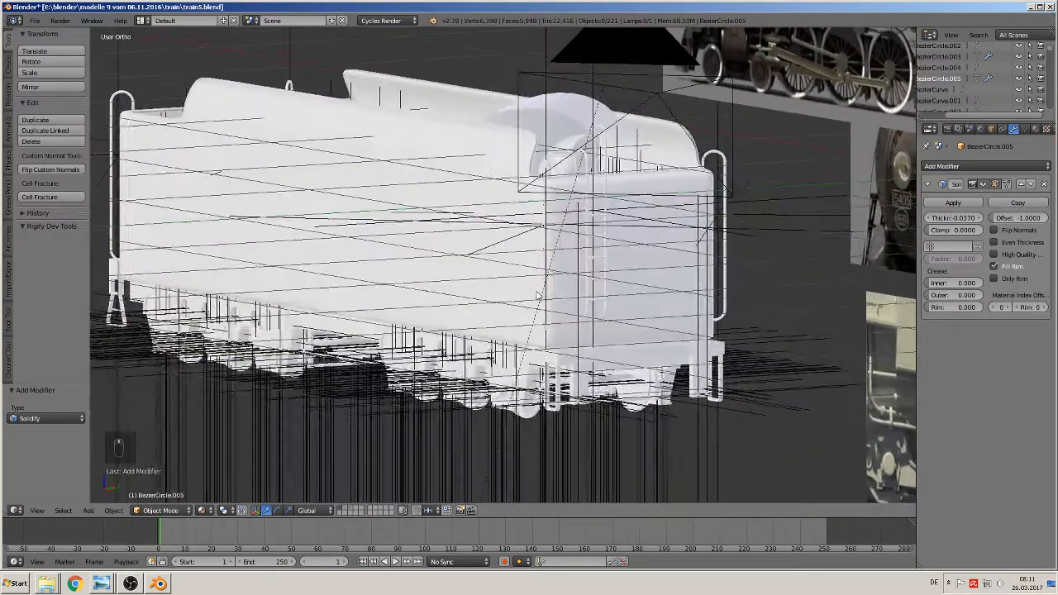
pyautogui.scroll(2, 537, 300)
pyautogui.scroll(2, 748, 283)
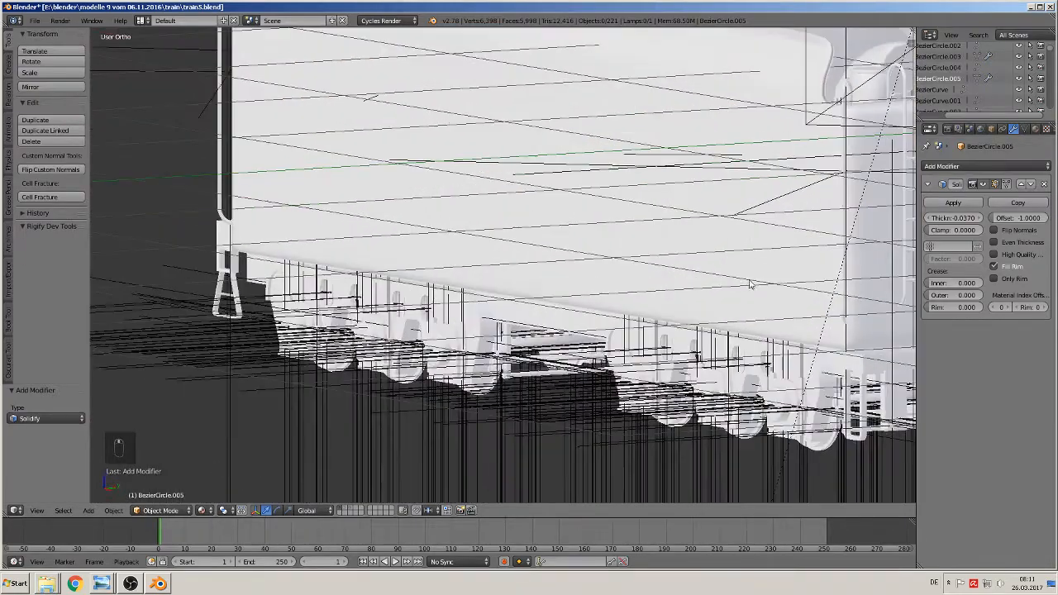
pyautogui.scroll(-5, 791, 286)
pyautogui.keyDown('shift'); pyautogui.moveTo(824, 282); pyautogui.dragTo(703, 334, button='middle'); pyautogui.keyUp('shift')
pyautogui.scroll(3, 678, 298)
pyautogui.scroll(-2, 713, 248)
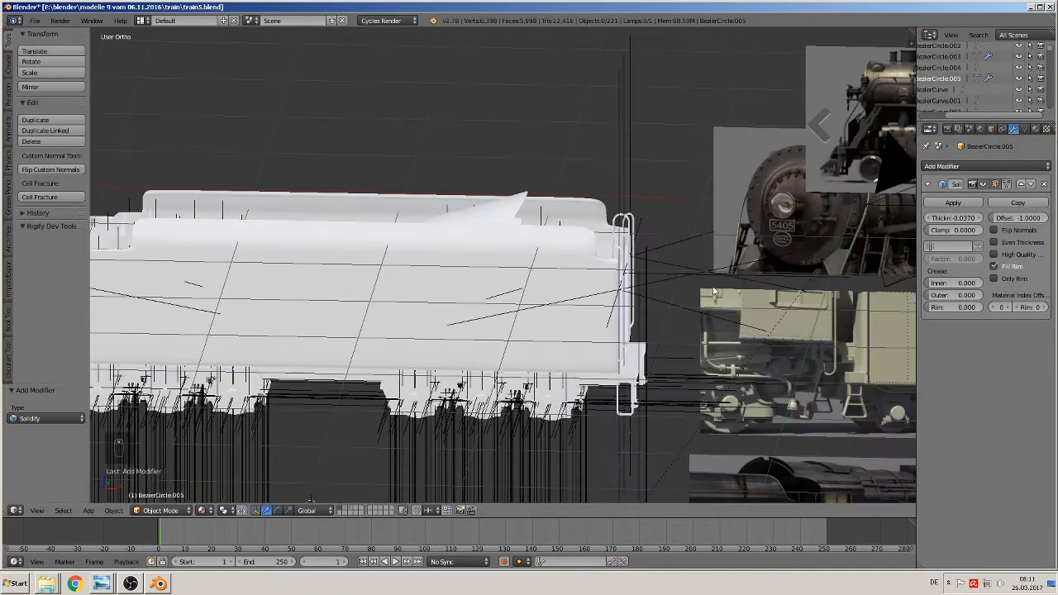
pyautogui.scroll(-2, 674, 284)
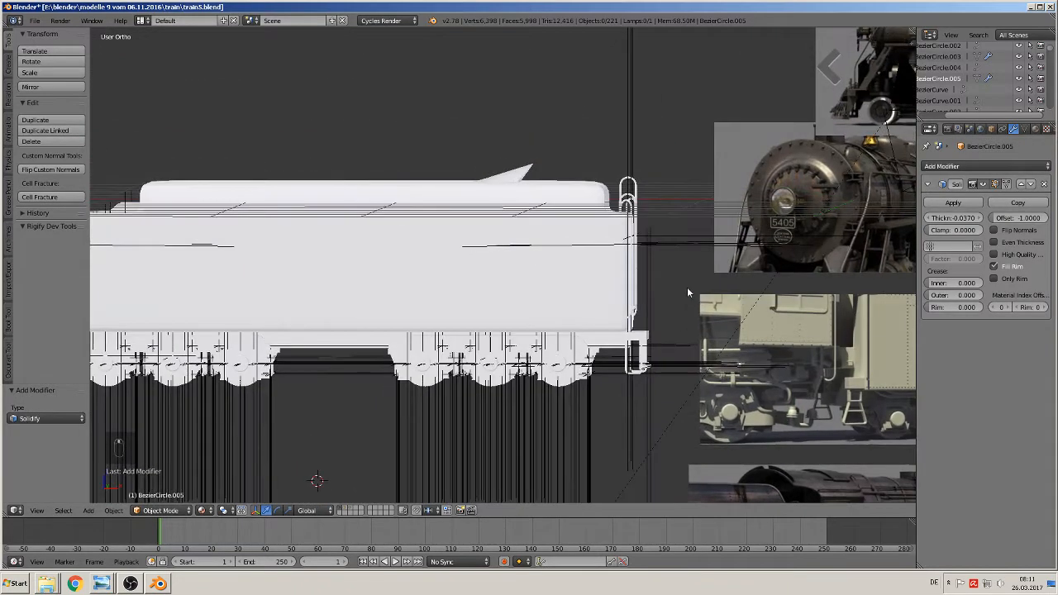
pyautogui.moveTo(685, 290); pyautogui.dragTo(665, 307, button='middle')
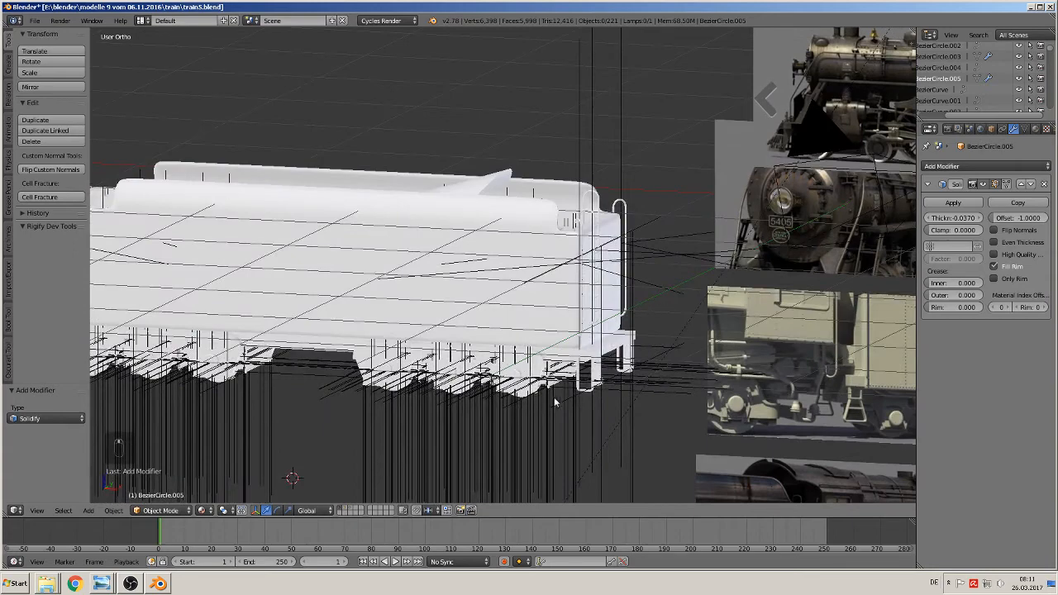
# - Examine the tender's truck side frame and wheels in the reference photos from the front view
pyautogui.press('KP_1')
pyautogui.scroll(-4, 623, 400)
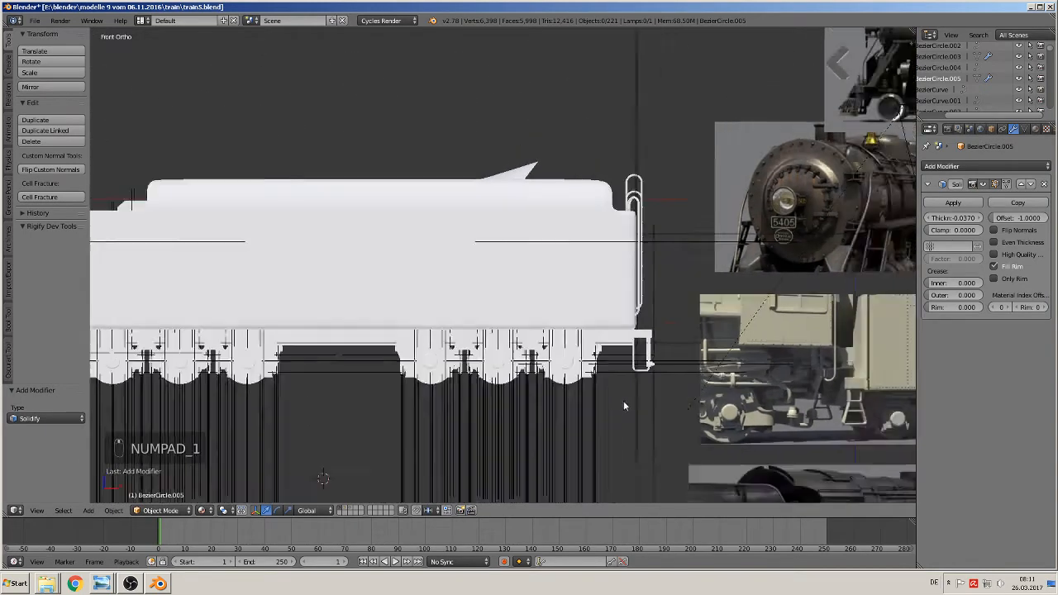
pyautogui.keyDown('shift'); pyautogui.moveTo(703, 351); pyautogui.dragTo(530, 374, button='middle'); pyautogui.keyUp('shift')
pyautogui.scroll(5, 533, 372)
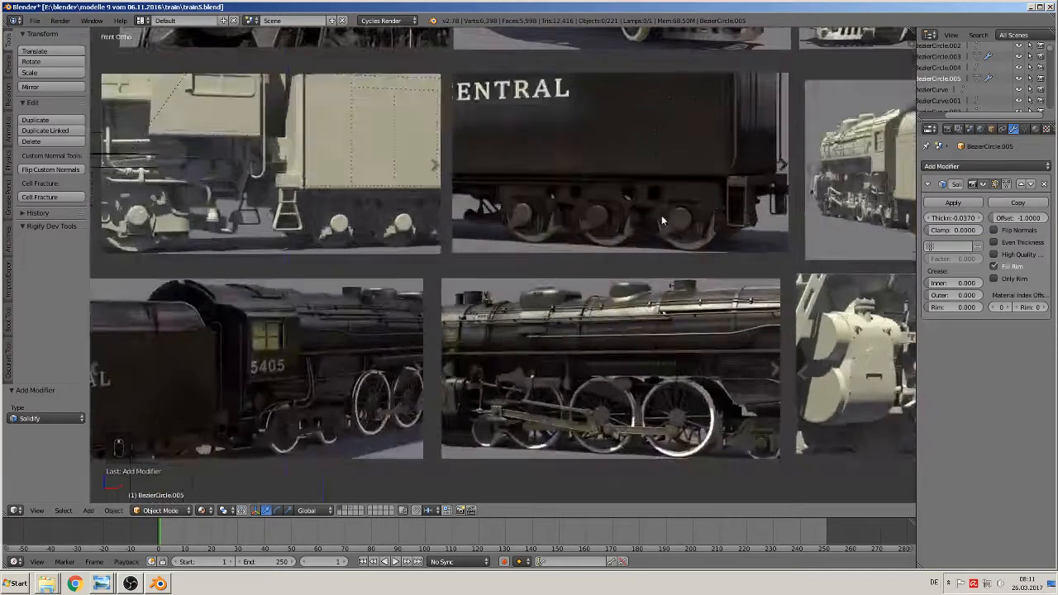
pyautogui.scroll(2, 668, 243)
pyautogui.keyDown('shift'); pyautogui.moveTo(669, 247); pyautogui.dragTo(589, 272, button='middle'); pyautogui.keyUp('shift')
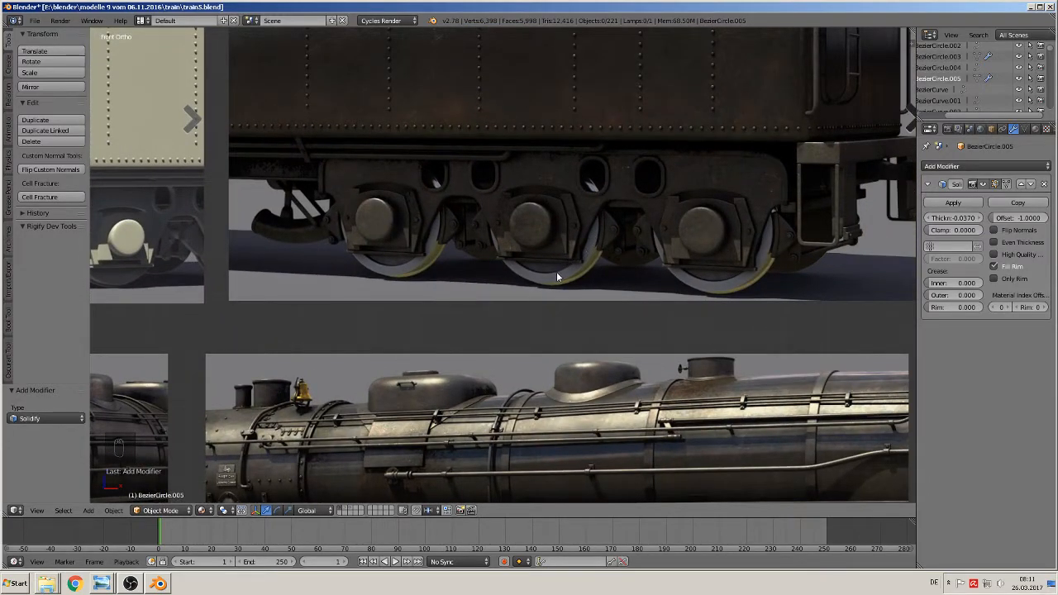
# - Switch the viewport to Solid shading and view the truck at the tender's end at an angle
pyautogui.scroll(-3, 389, 298)
pyautogui.scroll(6, 224, 283)
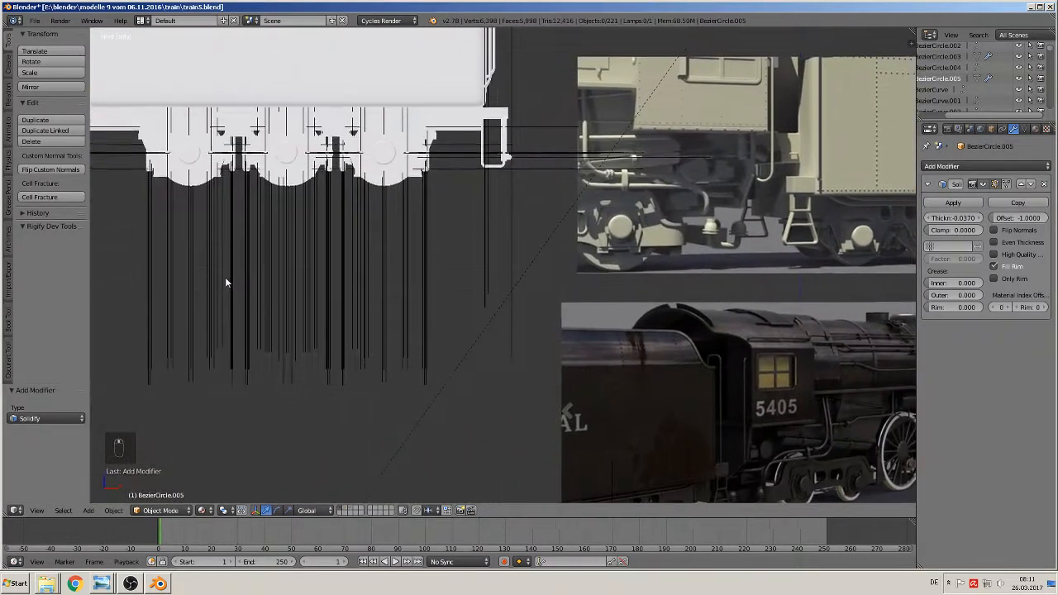
pyautogui.scroll(3, 457, 364)
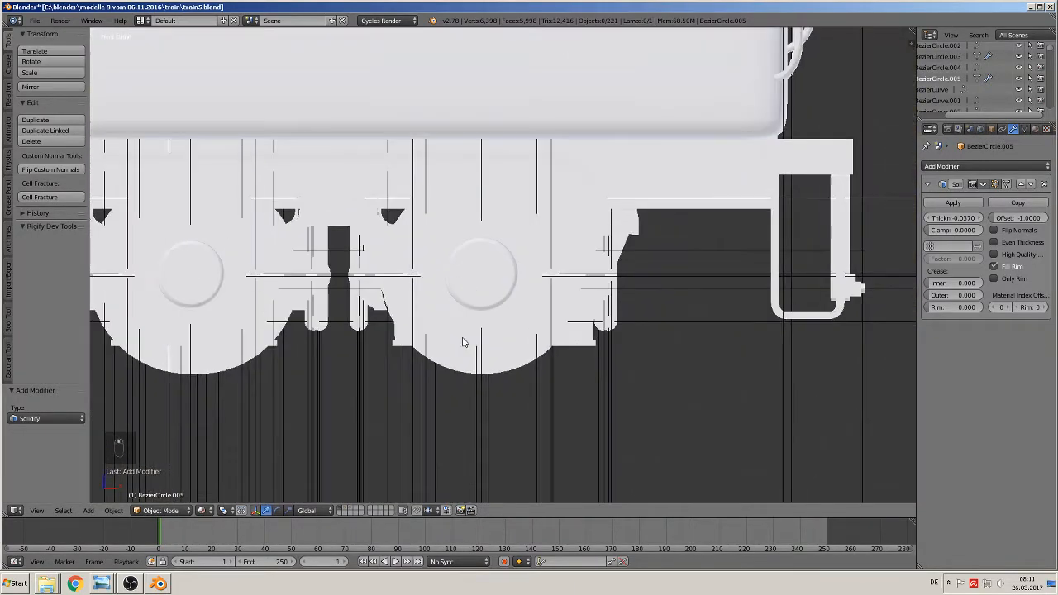
pyautogui.click(203, 510)
pyautogui.click(220, 473)
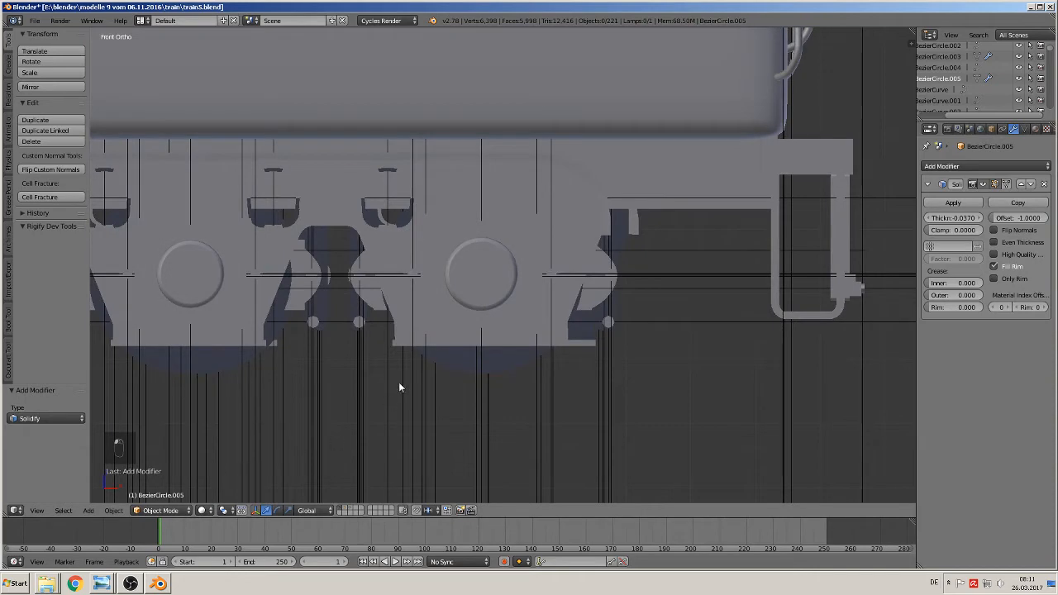
pyautogui.moveTo(590, 284); pyautogui.dragTo(511, 336, button='middle')
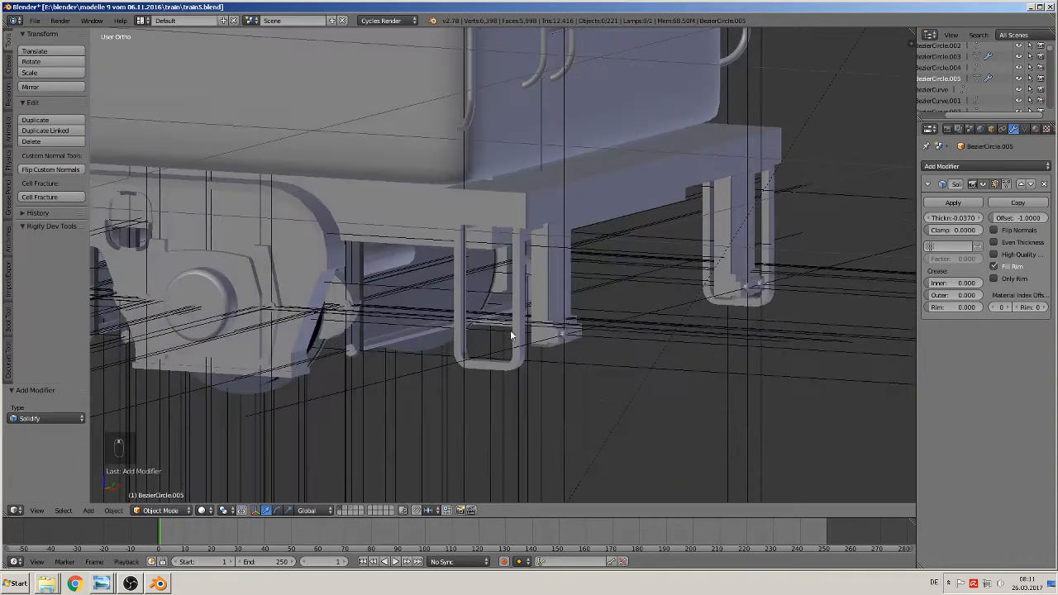
# - Select the wheelholder group instance on the tender's truck and bring its neighbouring wheel holders into view
pyautogui.rightClick(303, 311)
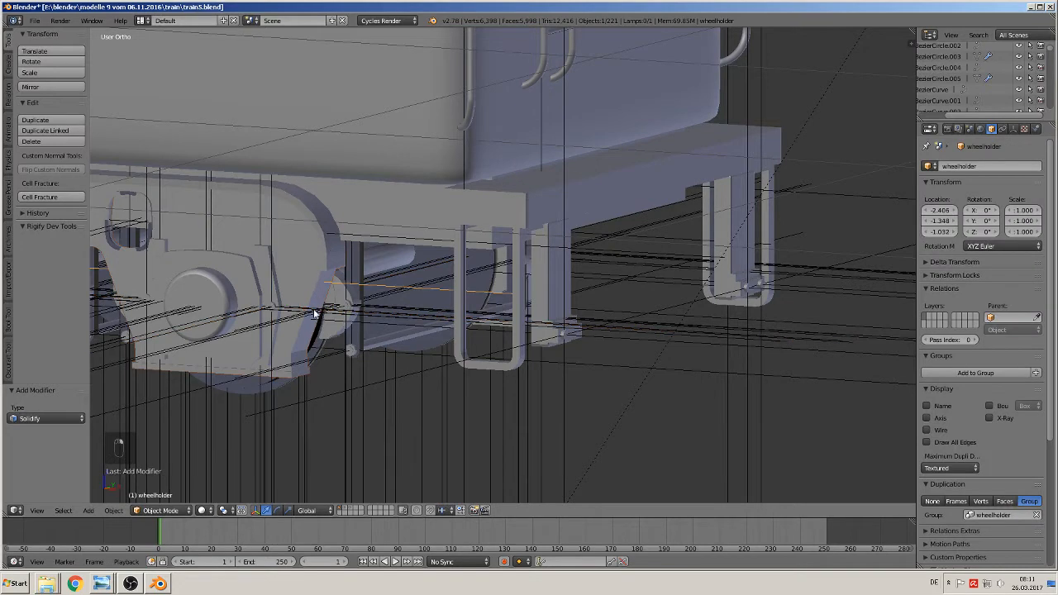
pyautogui.keyDown('shift'); pyautogui.moveTo(321, 298); pyautogui.dragTo(541, 274, button='middle'); pyautogui.keyUp('shift')
pyautogui.scroll(-2, 489, 274)
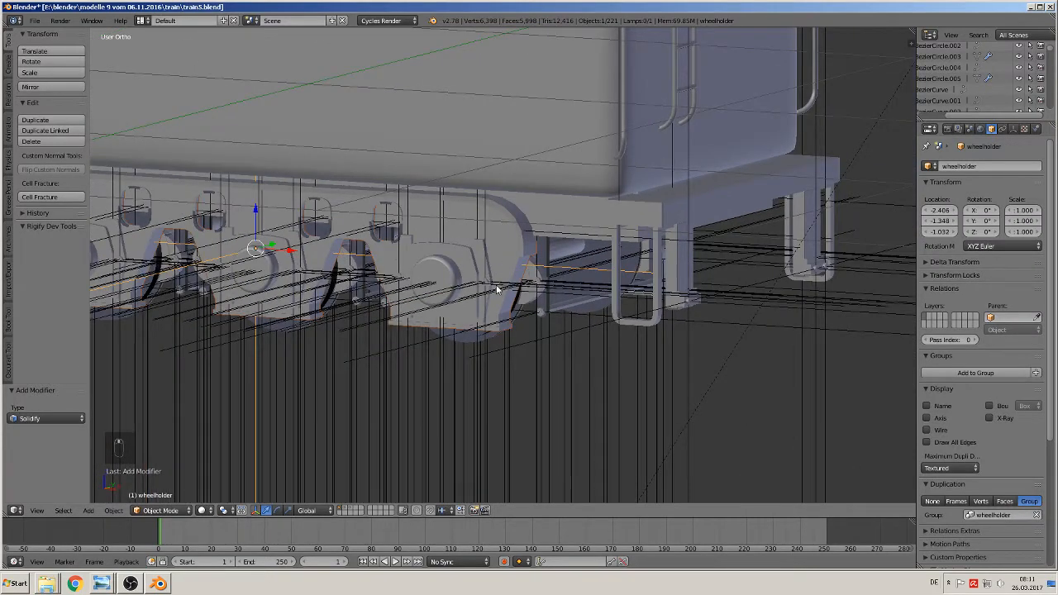
# - Display the layer holding the wheelholder source objects and open the truck side frame's mesh for editing in the front view
pyautogui.press('KP_1')
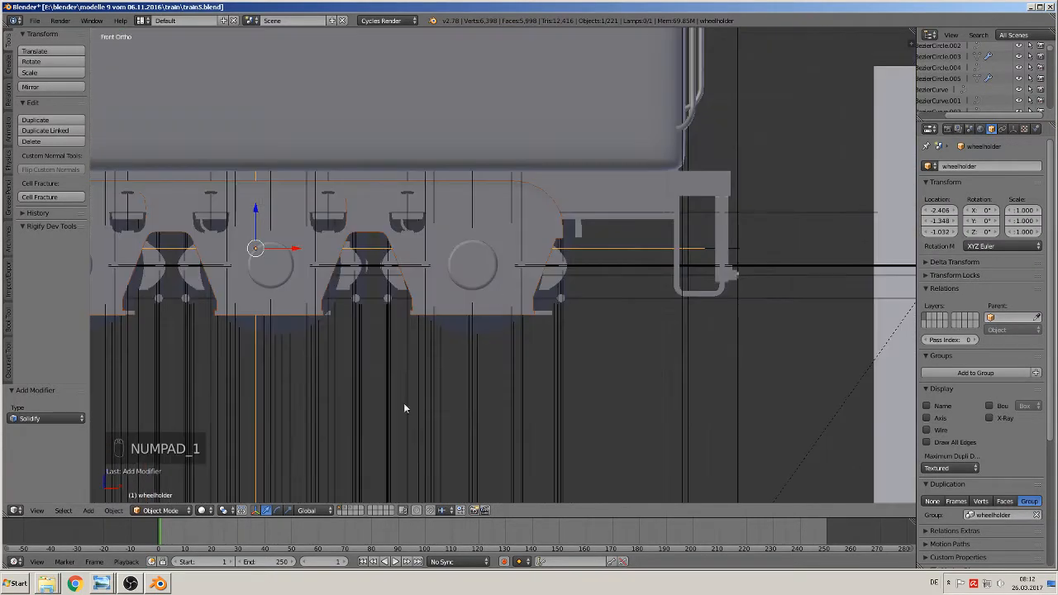
pyautogui.click(350, 514)
pyautogui.press('Home')
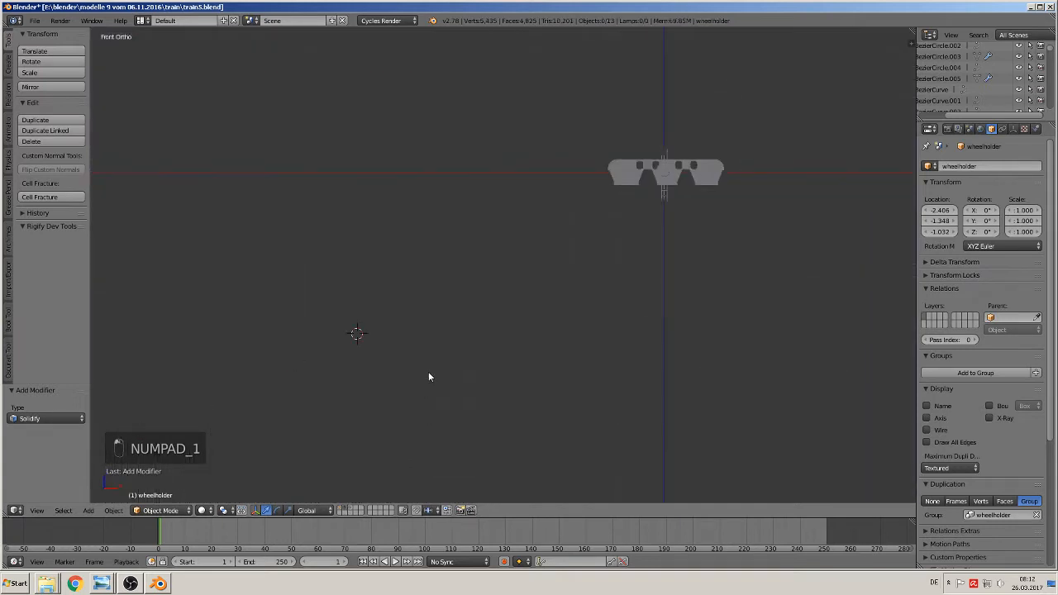
pyautogui.scroll(10, 461, 314)
pyautogui.rightClick(664, 262)
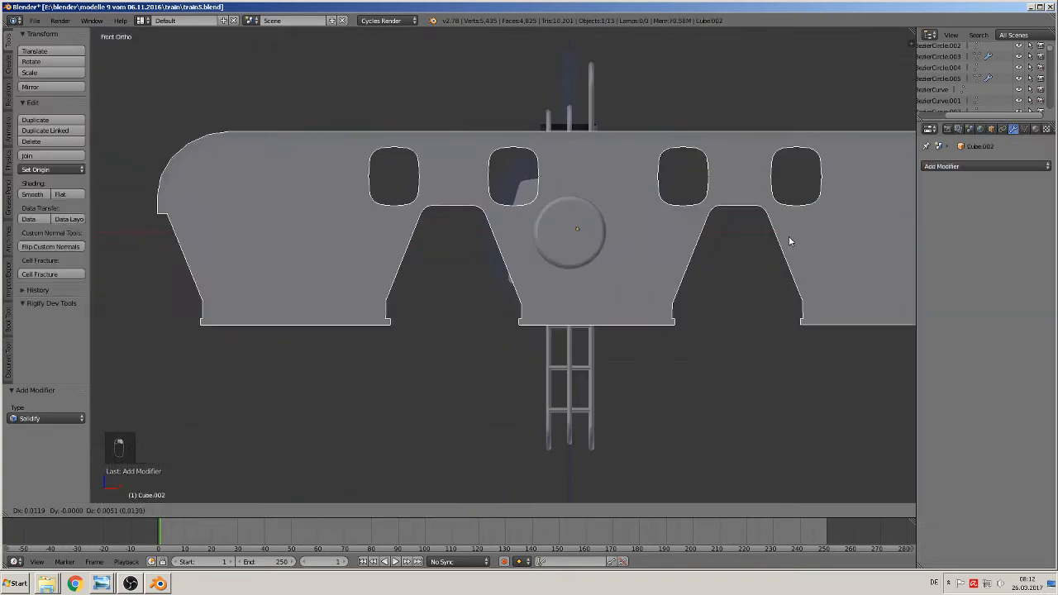
pyautogui.keyDown('shift'); pyautogui.moveTo(738, 328); pyautogui.dragTo(556, 365, button='middle'); pyautogui.keyUp('shift')
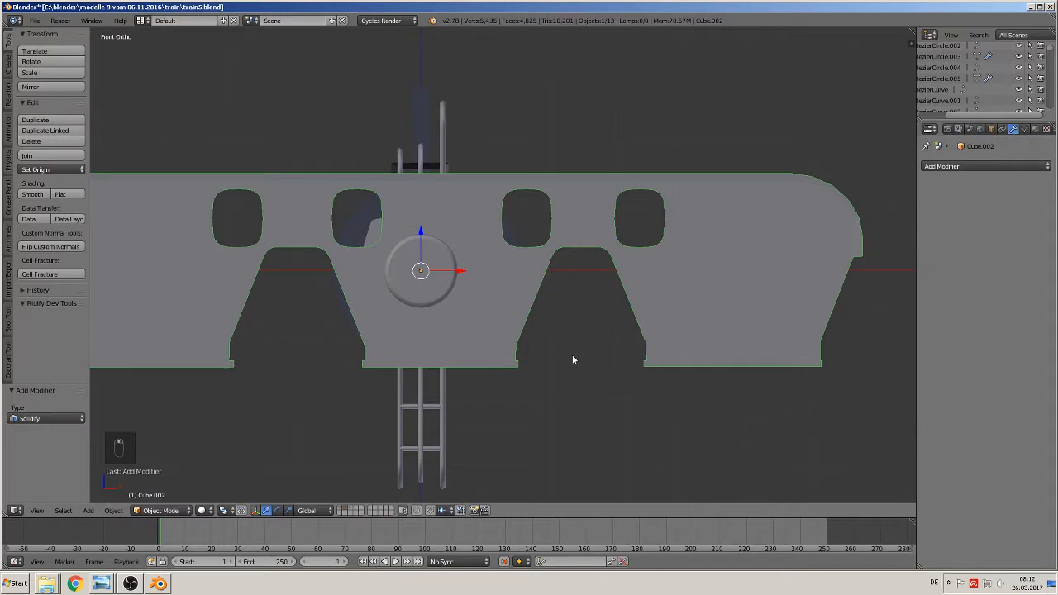
pyautogui.press('Tab')
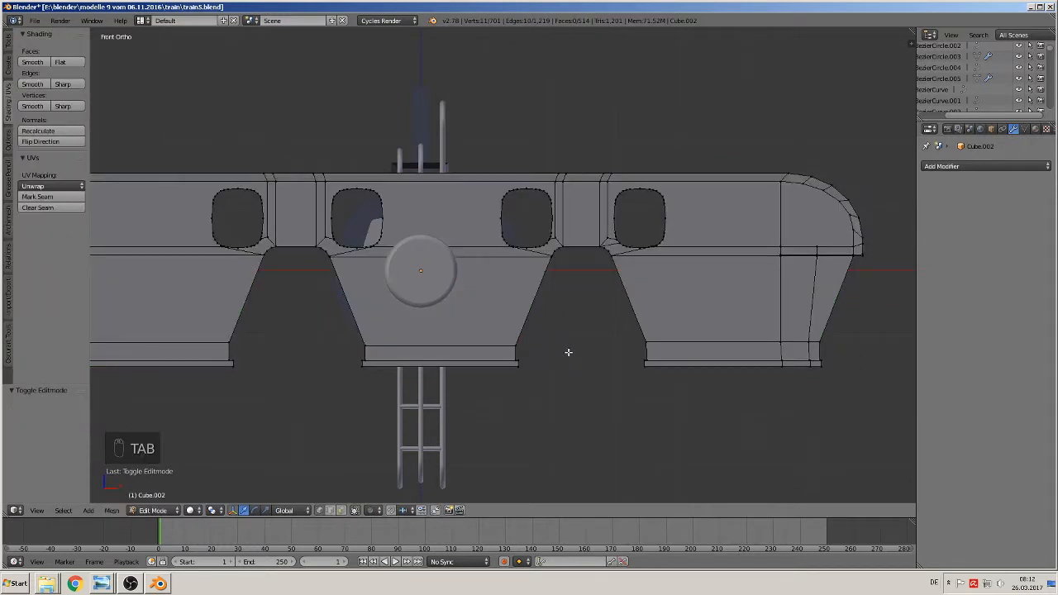
pyautogui.scroll(-3, 567, 353)
pyautogui.keyDown('shift'); pyautogui.moveTo(501, 361); pyautogui.dragTo(654, 384, button='middle'); pyautogui.keyUp('shift')
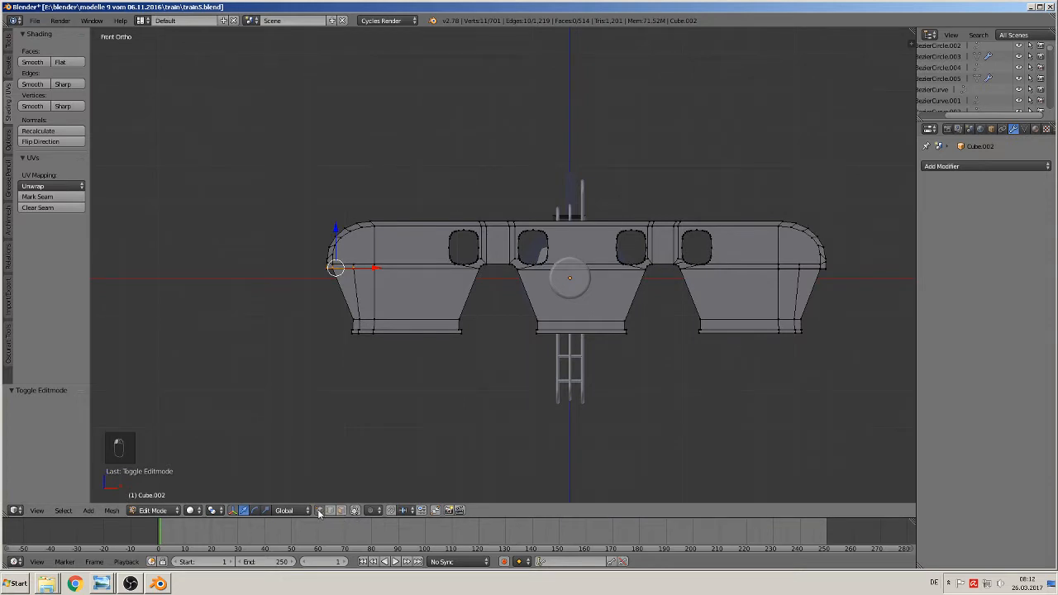
# - Select the side frame's rounded left end and move it inward along X by about 0.024 units
pyautogui.press('a')
pyautogui.press('b')
pyautogui.moveTo(390, 361); pyautogui.dragTo(266, 161)
pyautogui.moveTo(380, 267); pyautogui.dragTo(389, 269)
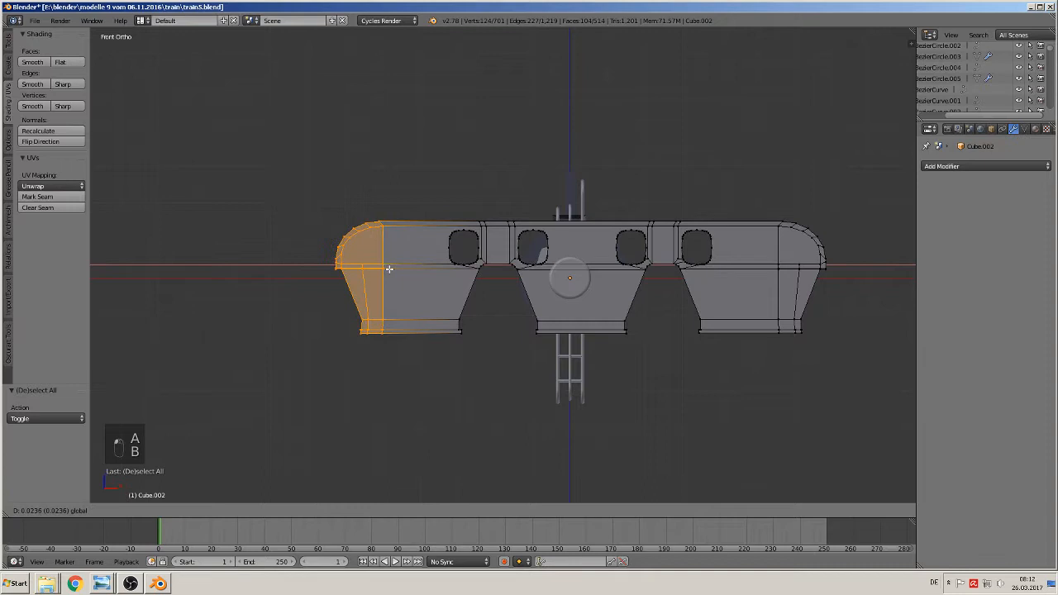
pyautogui.click(389, 269)
pyautogui.press('a')
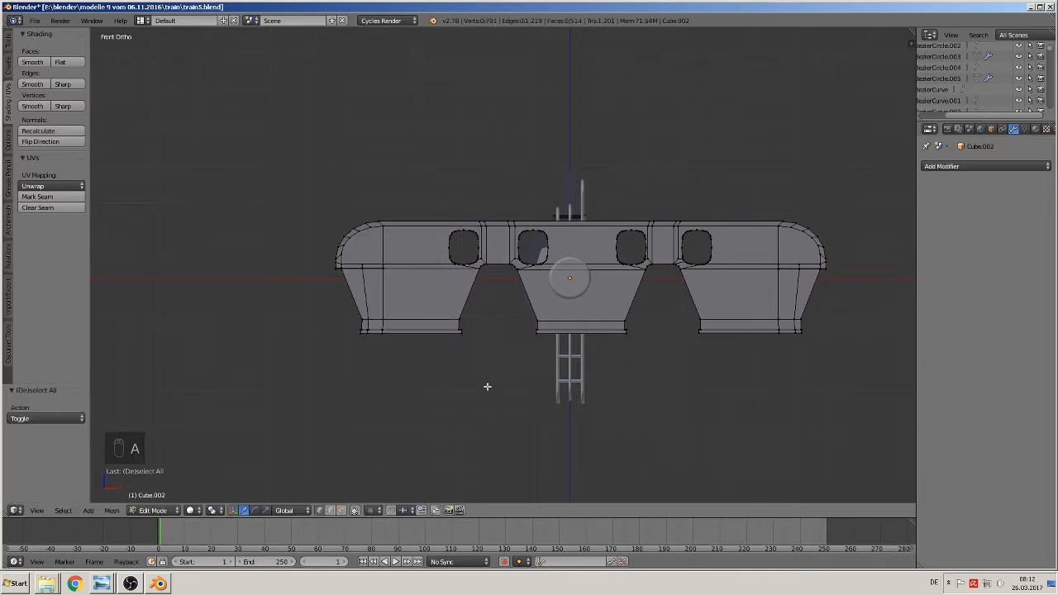
# - Scale the side frame's entire left wheel section down uniformly to about 0.86
pyautogui.press('b')
pyautogui.moveTo(497, 389); pyautogui.dragTo(303, 189)
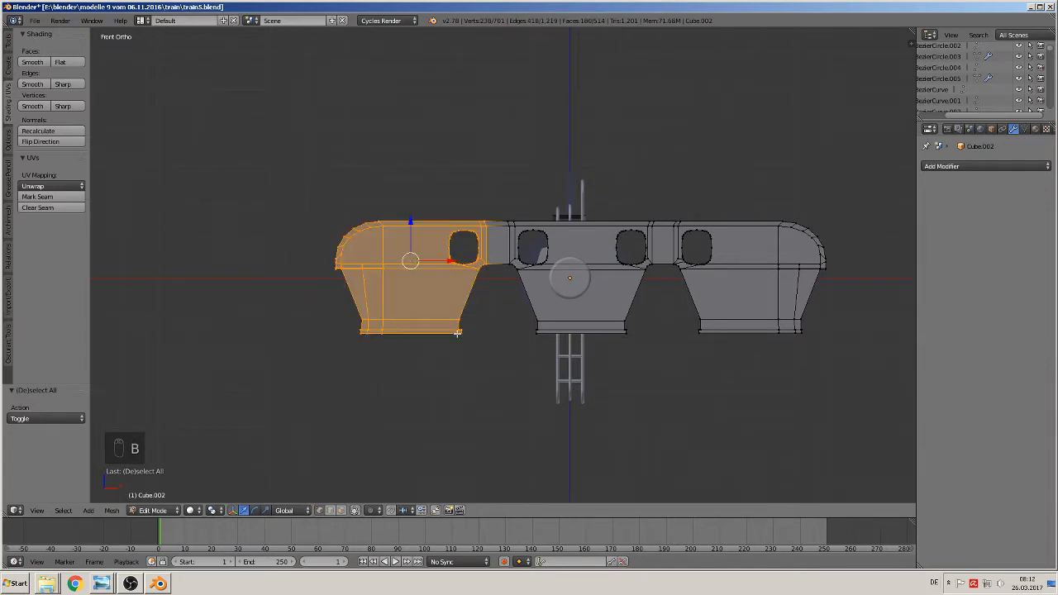
pyautogui.press('s')
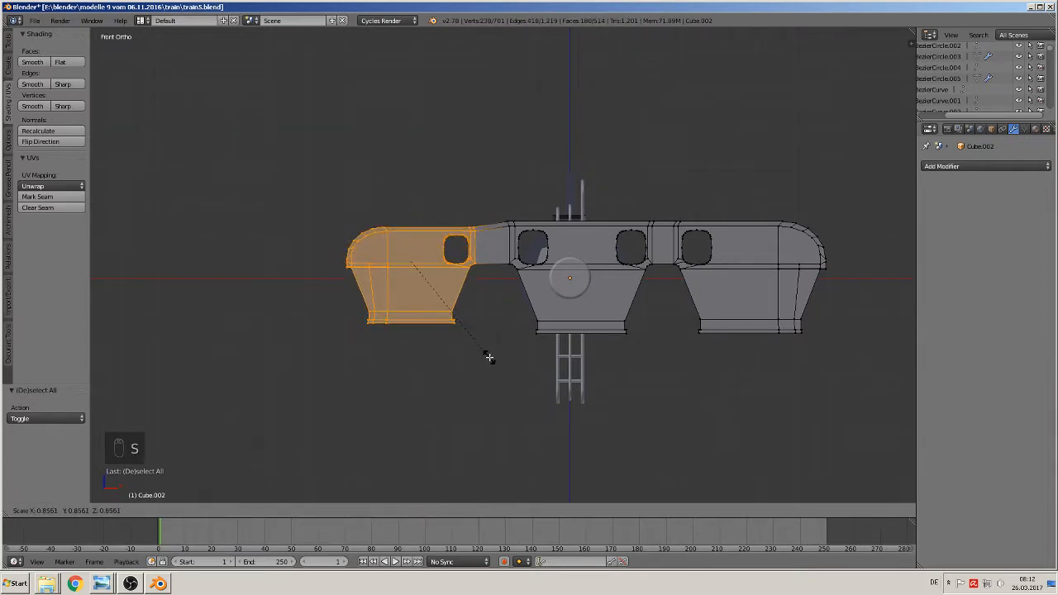
pyautogui.click(489, 357)
pyautogui.press('a')
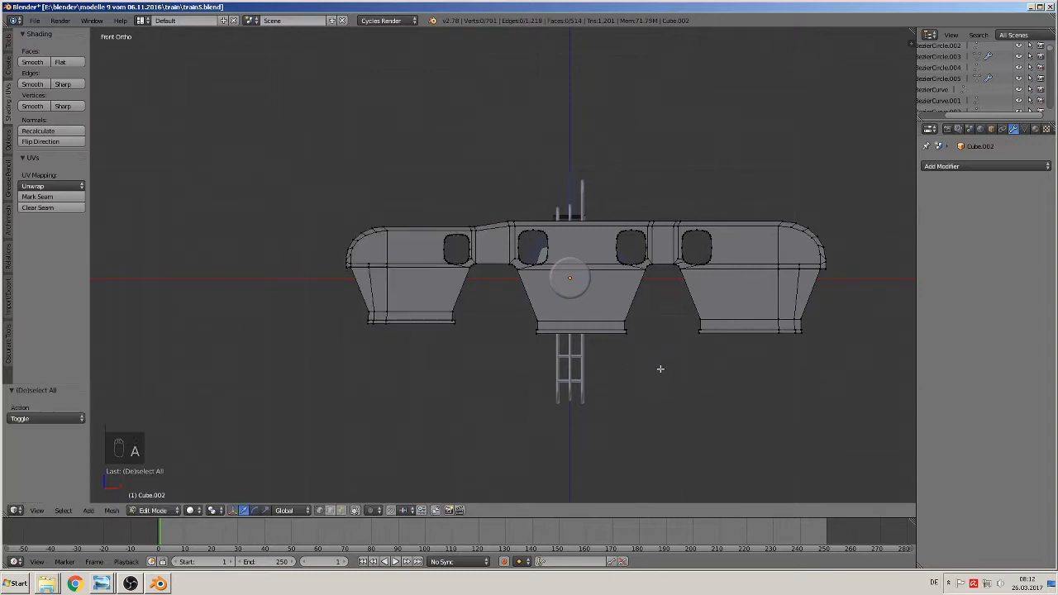
# - Scale the side frame's middle wheel section down uniformly to 0.844
pyautogui.press('b')
pyautogui.moveTo(662, 376); pyautogui.dragTo(492, 200)
pyautogui.press('s')
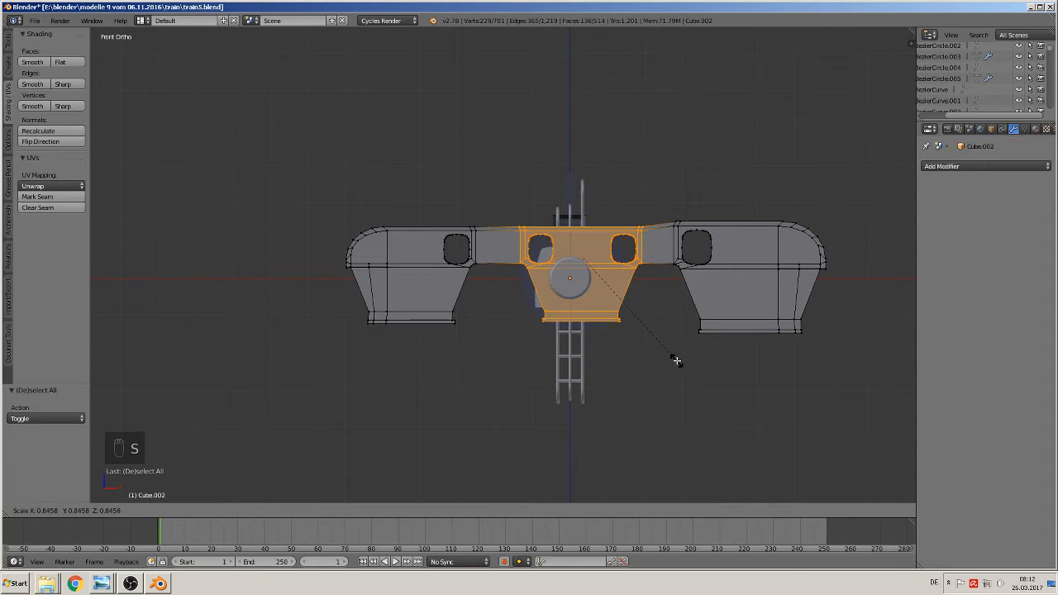
pyautogui.click(674, 360)
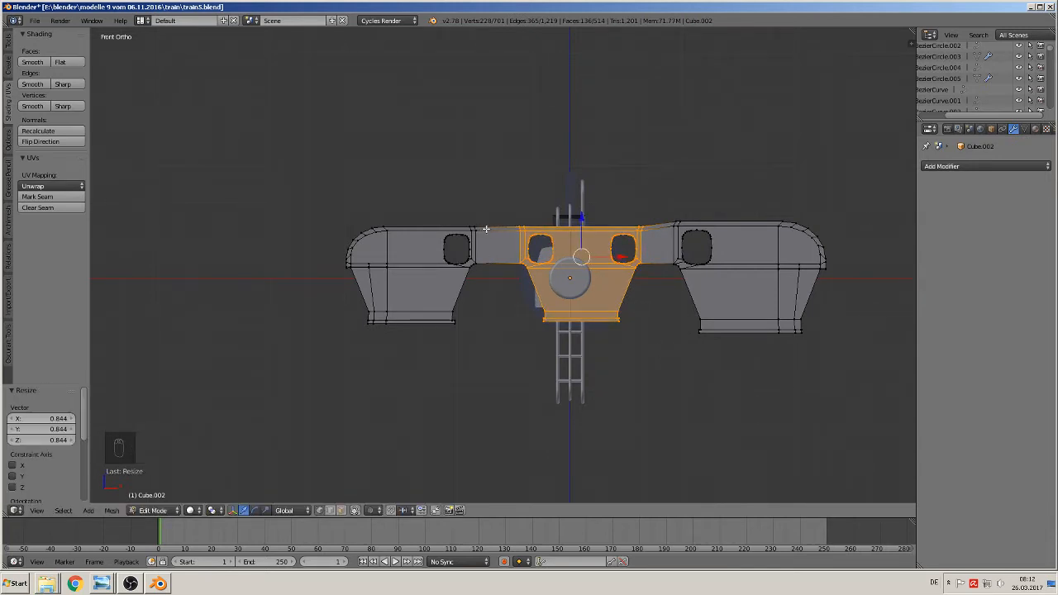
pyautogui.press('a')
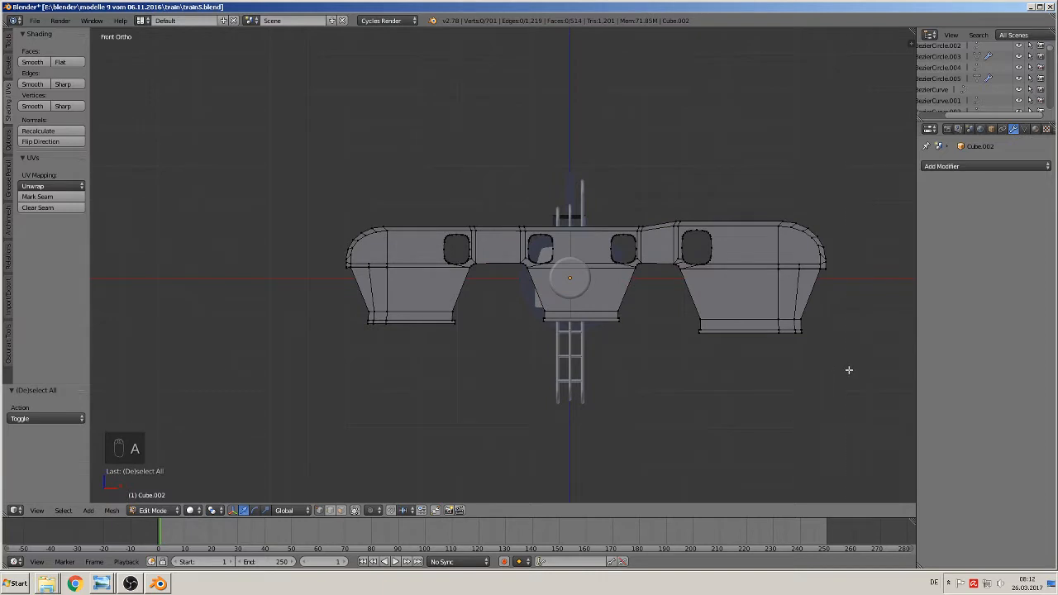
# - Scale the side frame's right wheel section down uniformly to 0.871, matching the other two sections
pyautogui.press('b')
pyautogui.moveTo(849, 369); pyautogui.dragTo(662, 190)
pyautogui.press('s')
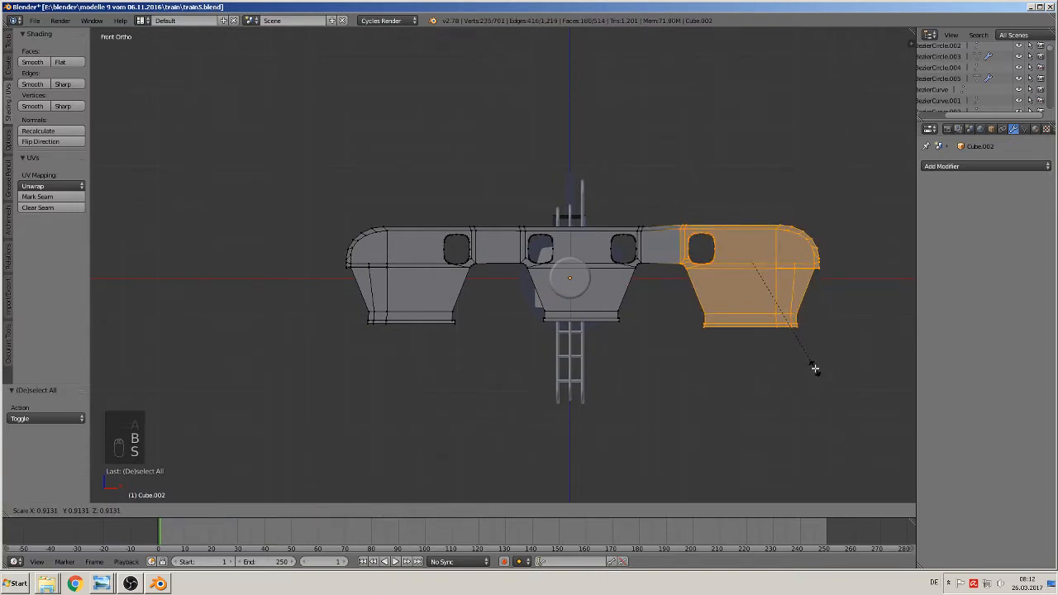
pyautogui.click(811, 364)
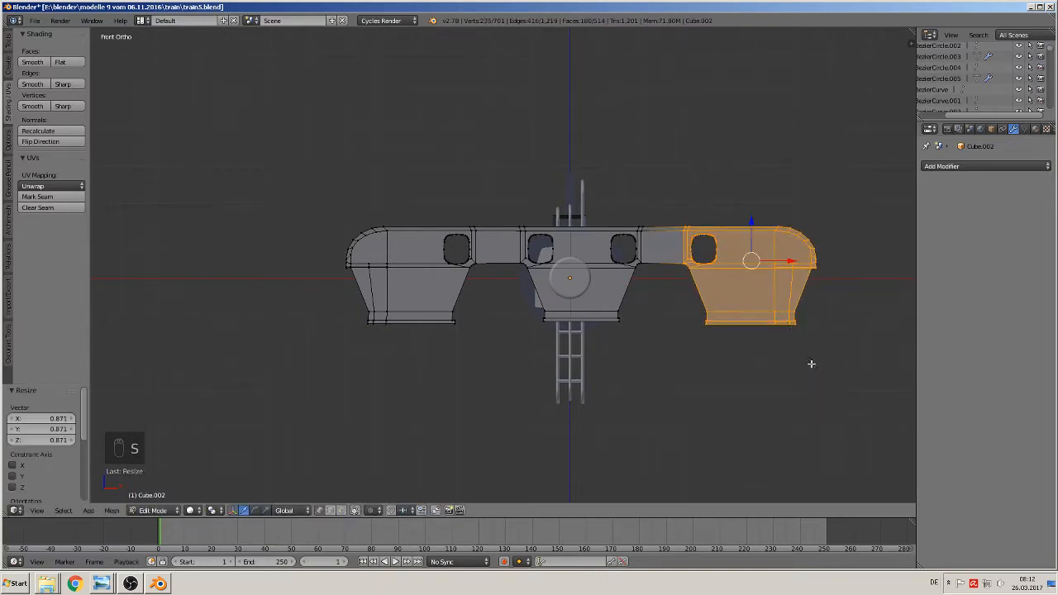
pyautogui.press('a')
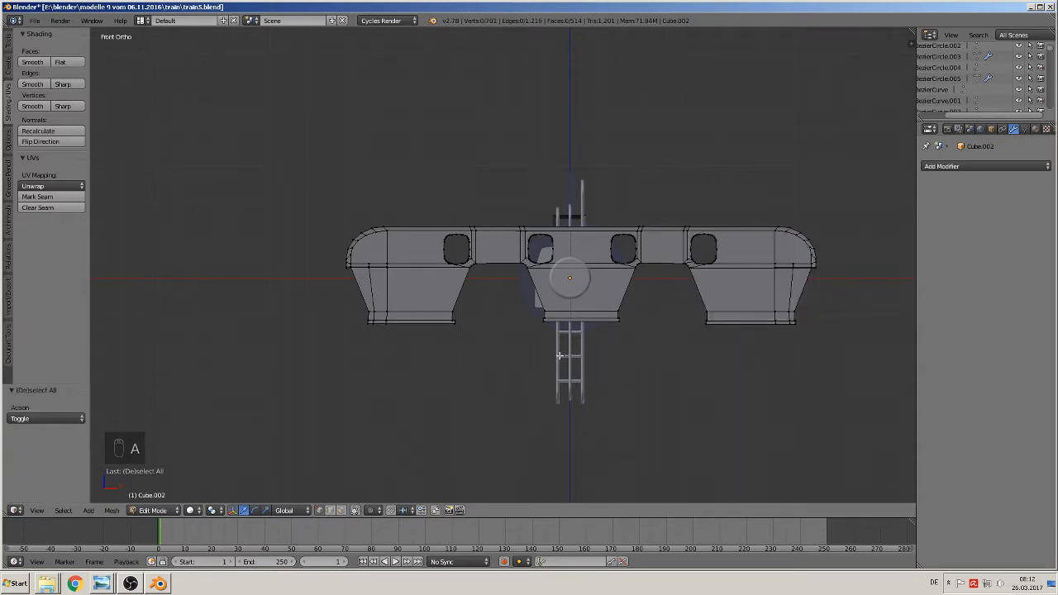
# - Finish editing the side frame's mesh and display the layer with the assembled tender, framing its end truck
pyautogui.press('Tab')
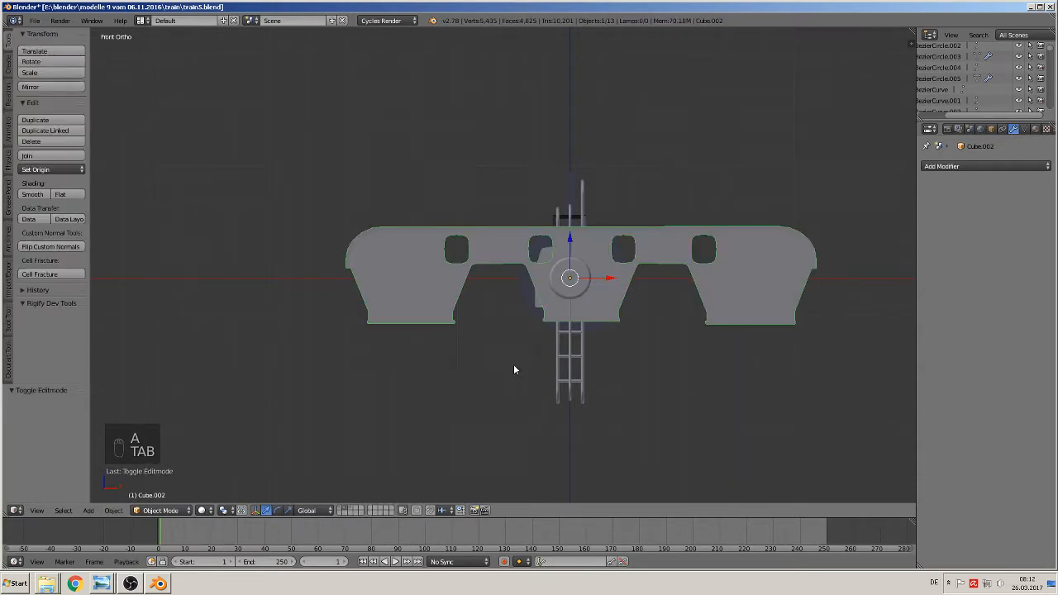
pyautogui.click(340, 510)
pyautogui.scroll(-4, 322, 413)
pyautogui.keyDown('shift'); pyautogui.moveTo(326, 379); pyautogui.dragTo(635, 161, button='middle'); pyautogui.keyUp('shift')
pyautogui.scroll(5, 571, 222)
pyautogui.scroll(3, 562, 228)
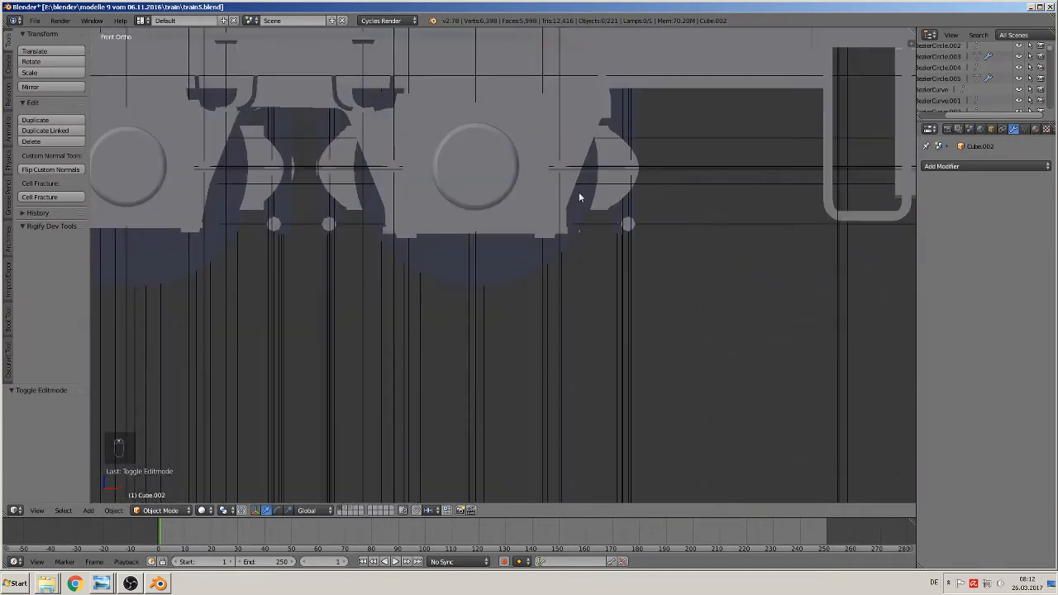
# - Examine the resized truck side frame and wheels in Material shading and again in Solid shading
pyautogui.click(203, 510)
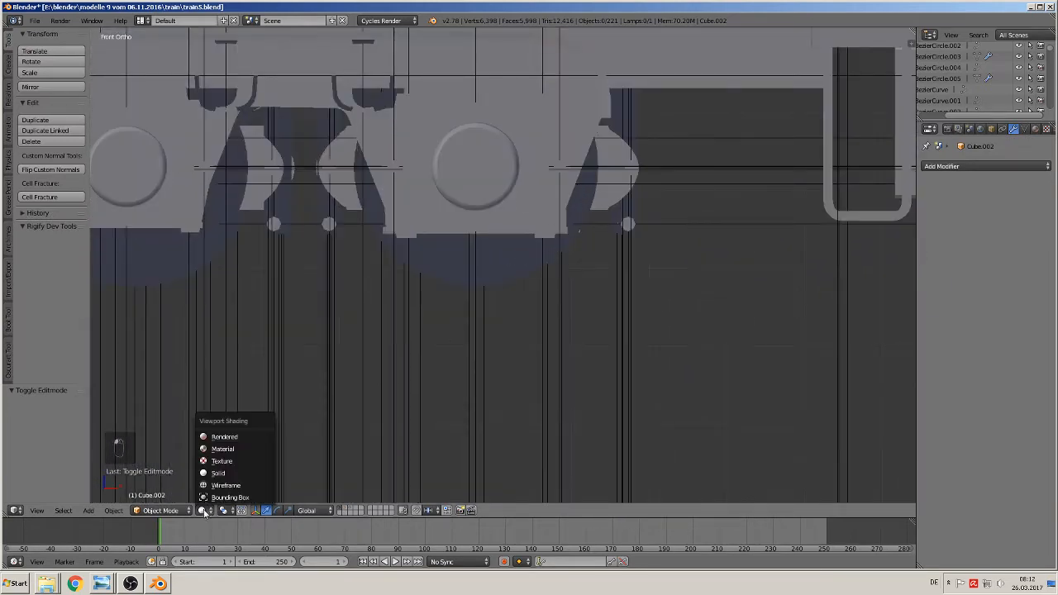
pyautogui.click(234, 448)
pyautogui.moveTo(234, 449)
pyautogui.mouseDown(button='middle')
pyautogui.moveTo(300, 416)
pyautogui.moveTo(316, 378)
pyautogui.moveTo(283, 378)
pyautogui.mouseUp(button='middle')
pyautogui.scroll(3, 282, 377)
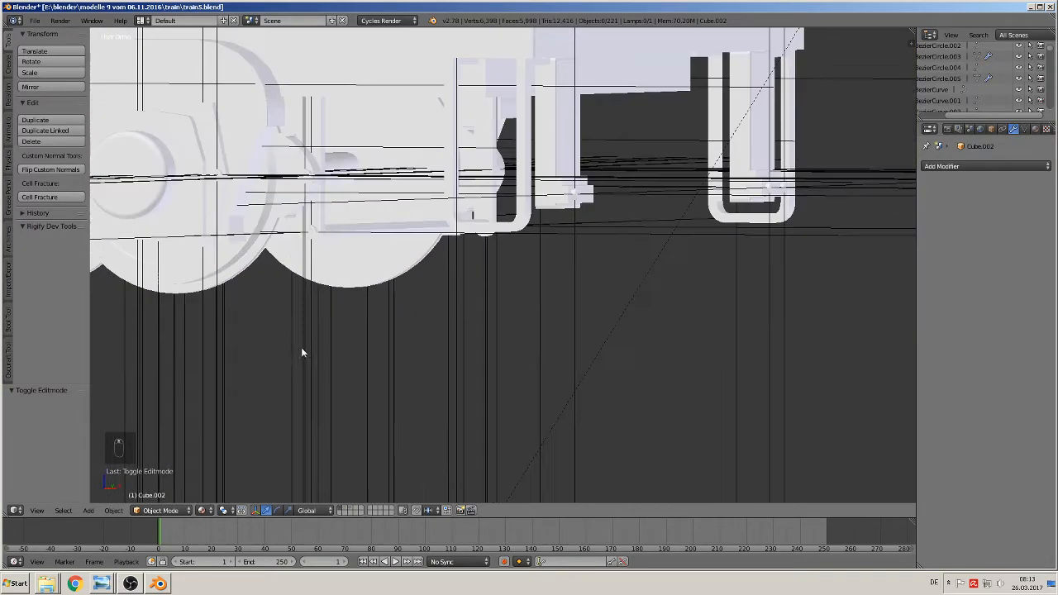
pyautogui.moveTo(562, 347)
pyautogui.mouseDown(button='middle')
pyautogui.moveTo(609, 361)
pyautogui.moveTo(597, 278)
pyautogui.moveTo(591, 297)
pyautogui.mouseUp(button='middle')
pyautogui.click(201, 510)
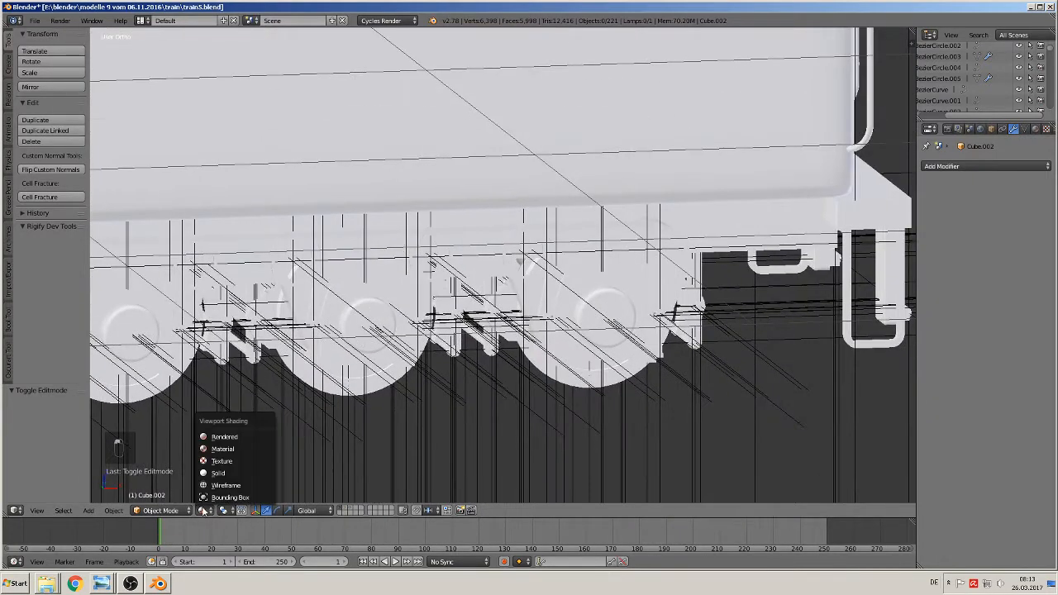
pyautogui.click(236, 475)
pyautogui.scroll(2, 542, 410)
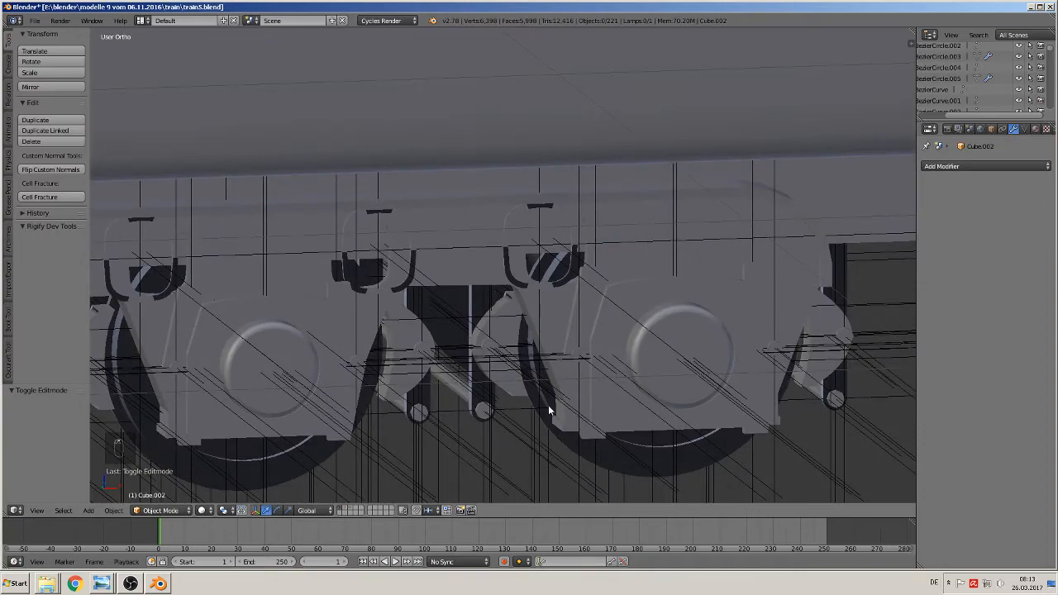
pyautogui.scroll(3, 546, 406)
pyautogui.scroll(1, 519, 335)
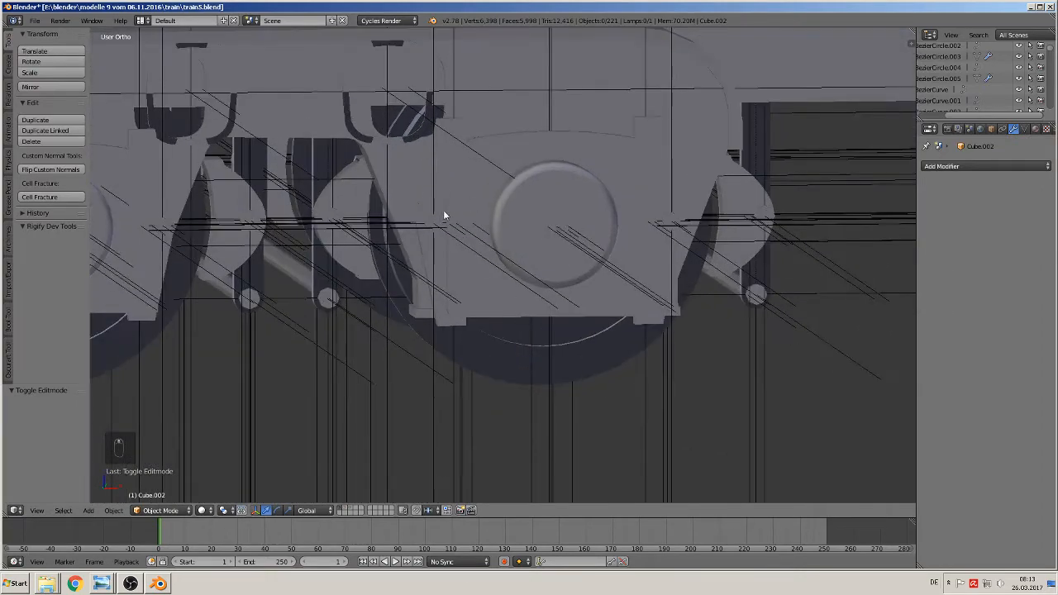
# - Select the end wheel's axle cylinder, its background plates and screw heads, and scale them down together to about 0.85
pyautogui.moveTo(441, 228); pyautogui.dragTo(461, 249, button='middle')
pyautogui.keyDown('shift'); pyautogui.moveTo(629, 313); pyautogui.dragTo(376, 226, button='middle'); pyautogui.keyUp('shift')
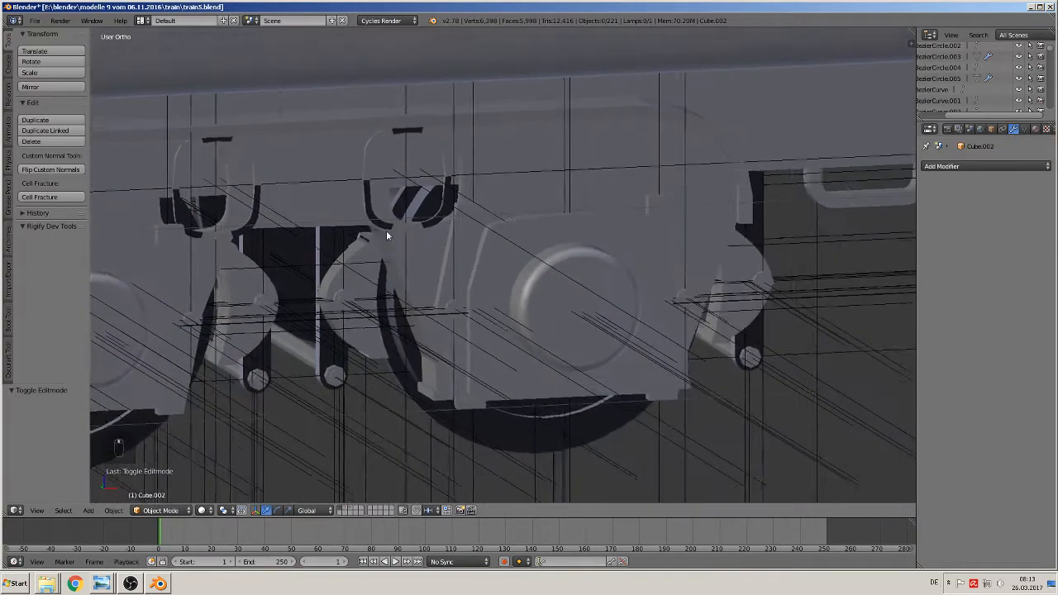
pyautogui.scroll(3, 529, 308)
pyautogui.rightClick(565, 314)
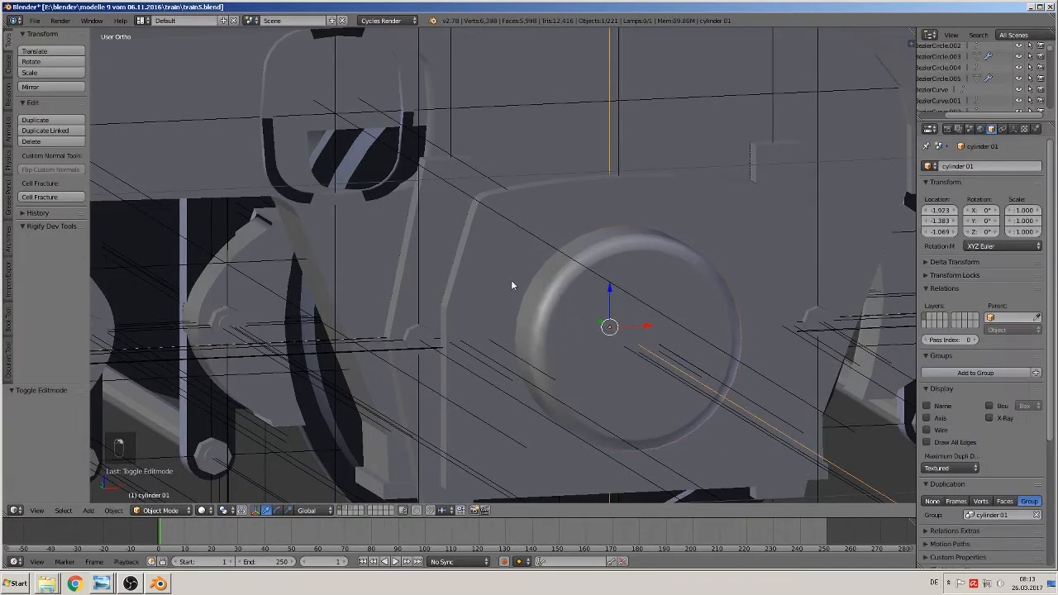
pyautogui.keyDown('shift'); pyautogui.rightClick(447, 256); pyautogui.keyUp('shift')
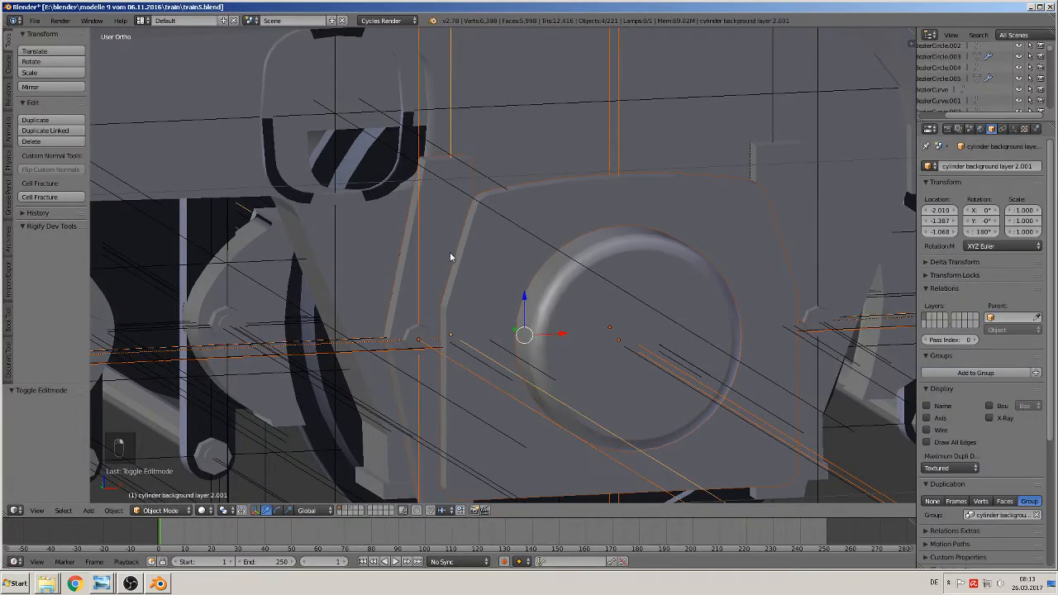
pyautogui.keyDown('shift'); pyautogui.rightClick(815, 319); pyautogui.keyUp('shift')
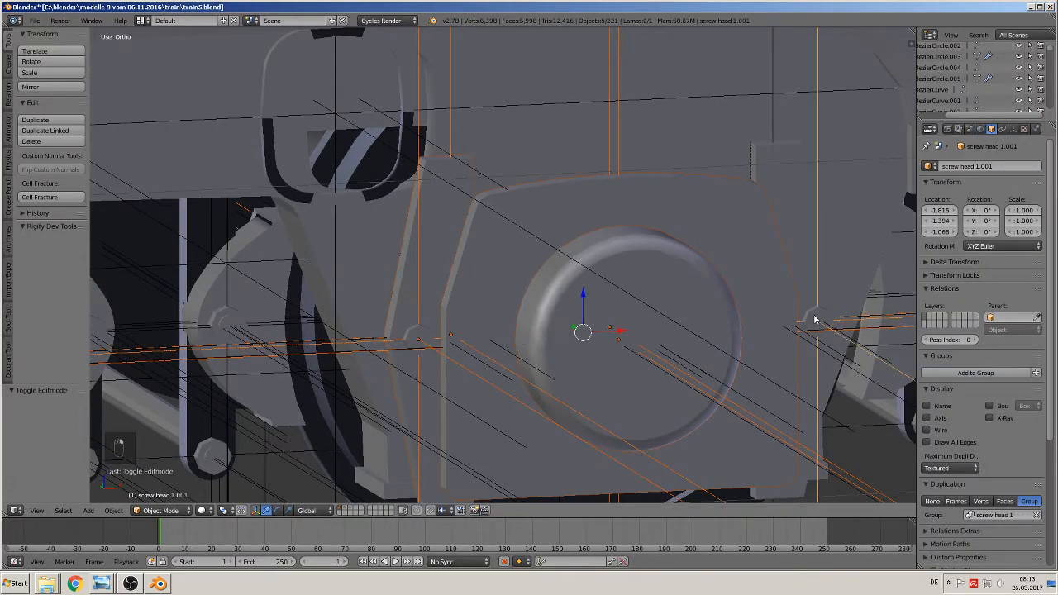
pyautogui.keyDown('shift'); pyautogui.rightClick(790, 198); pyautogui.keyUp('shift')
pyautogui.scroll(-3, 794, 444)
pyautogui.moveTo(761, 429); pyautogui.dragTo(740, 414, button='middle')
pyautogui.press('s')
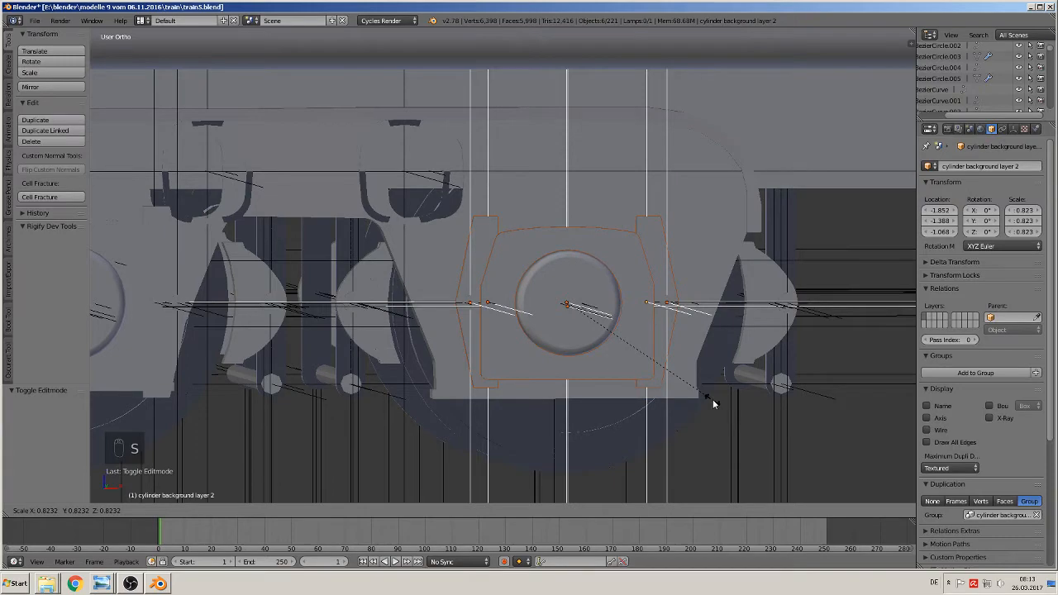
pyautogui.click(716, 409)
pyautogui.moveTo(713, 407); pyautogui.dragTo(671, 404, button='middle')
pyautogui.press('a')
# - Select the neighbouring wheel's axle cylinder, background plates and screw heads, and scale them down together by 0.821
pyautogui.scroll(-2, 653, 424)
pyautogui.moveTo(418, 378); pyautogui.dragTo(689, 372, button='middle')
pyautogui.scroll(4, 527, 372)
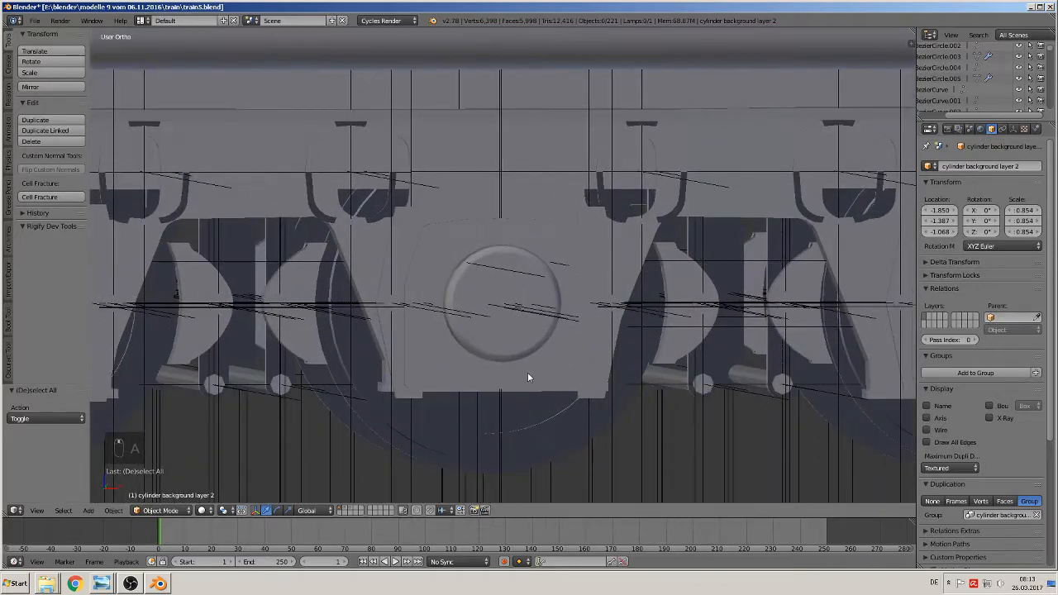
pyautogui.rightClick(341, 322)
pyautogui.keyDown('shift'); pyautogui.rightClick(348, 309); pyautogui.keyUp('shift')
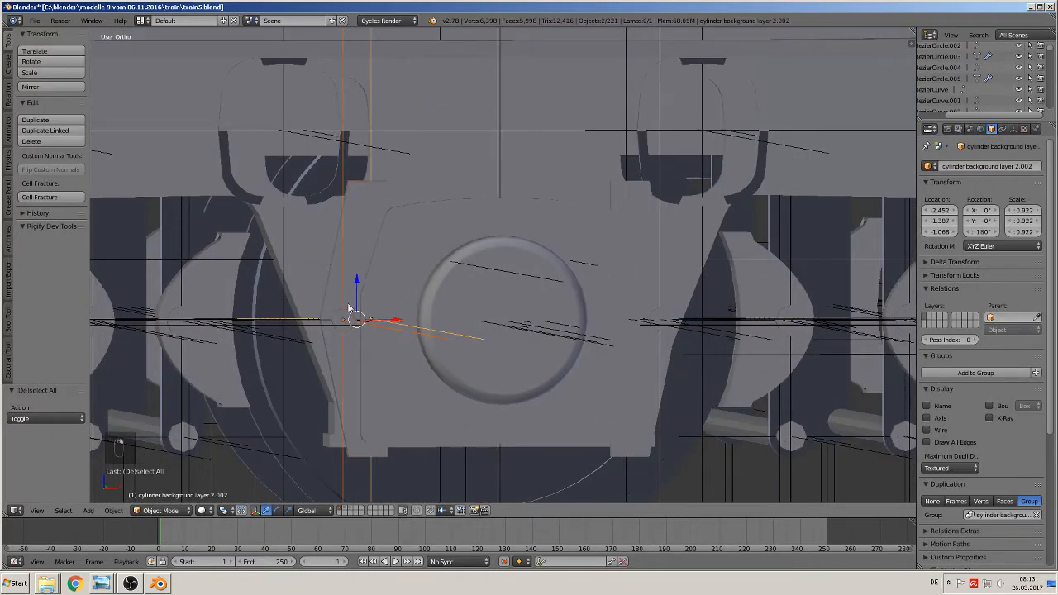
pyautogui.keyDown('shift'); pyautogui.rightClick(452, 302); pyautogui.keyUp('shift')
pyautogui.keyDown('shift'); pyautogui.rightClick(442, 262); pyautogui.keyUp('shift')
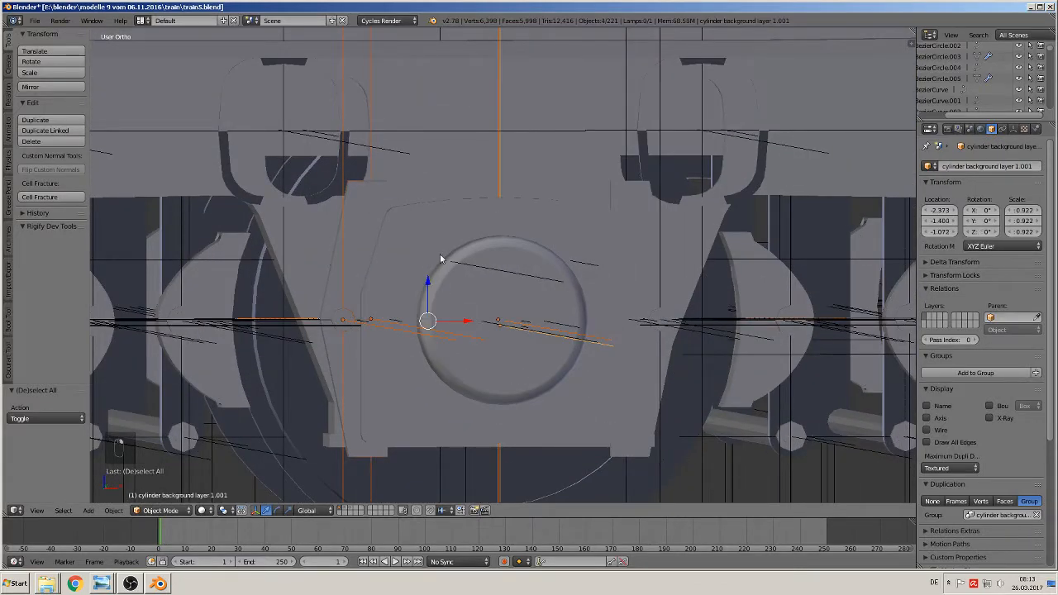
pyautogui.keyDown('shift'); pyautogui.rightClick(661, 314); pyautogui.keyUp('shift')
pyautogui.moveTo(649, 343)
pyautogui.mouseDown(button='middle')
pyautogui.moveTo(589, 392)
pyautogui.moveTo(643, 341)
pyautogui.mouseUp(button='middle')
pyautogui.keyDown('shift'); pyautogui.rightClick(643, 340); pyautogui.keyUp('shift')
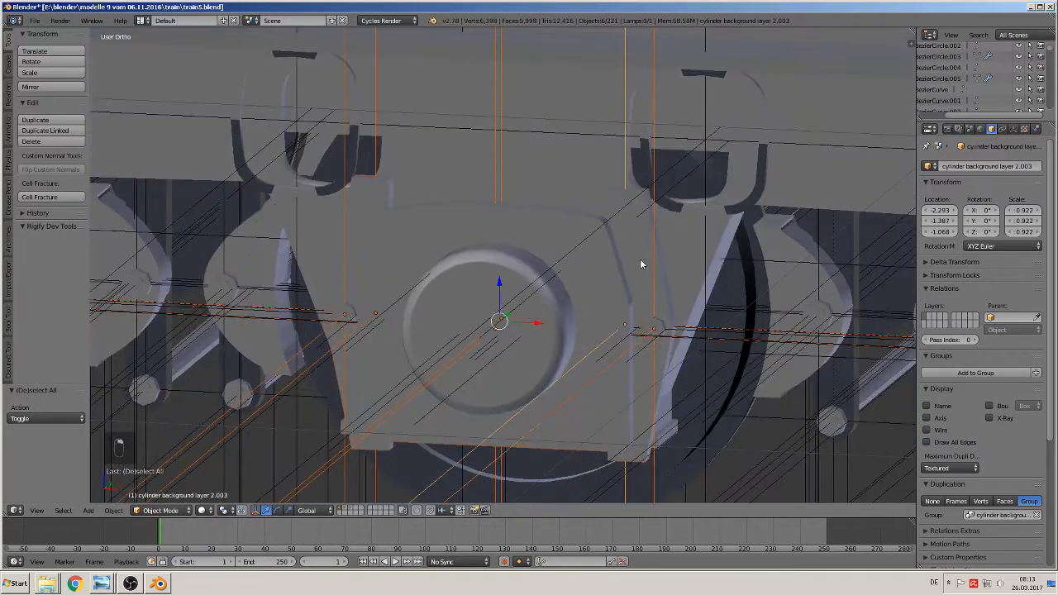
pyautogui.keyDown('shift'); pyautogui.rightClick(362, 191); pyautogui.keyUp('shift')
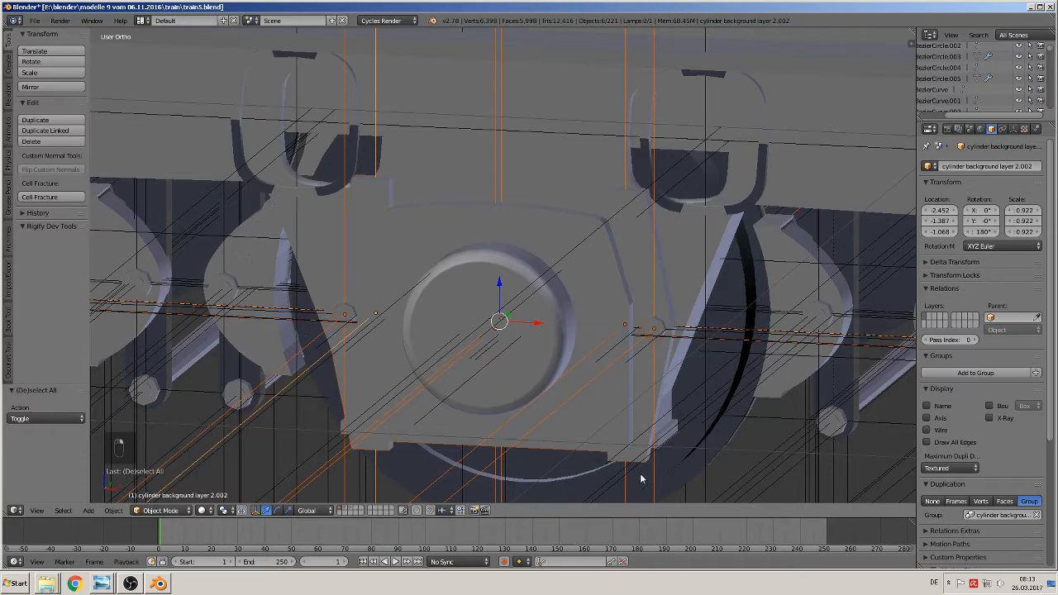
pyautogui.press('s')
pyautogui.click(622, 451)
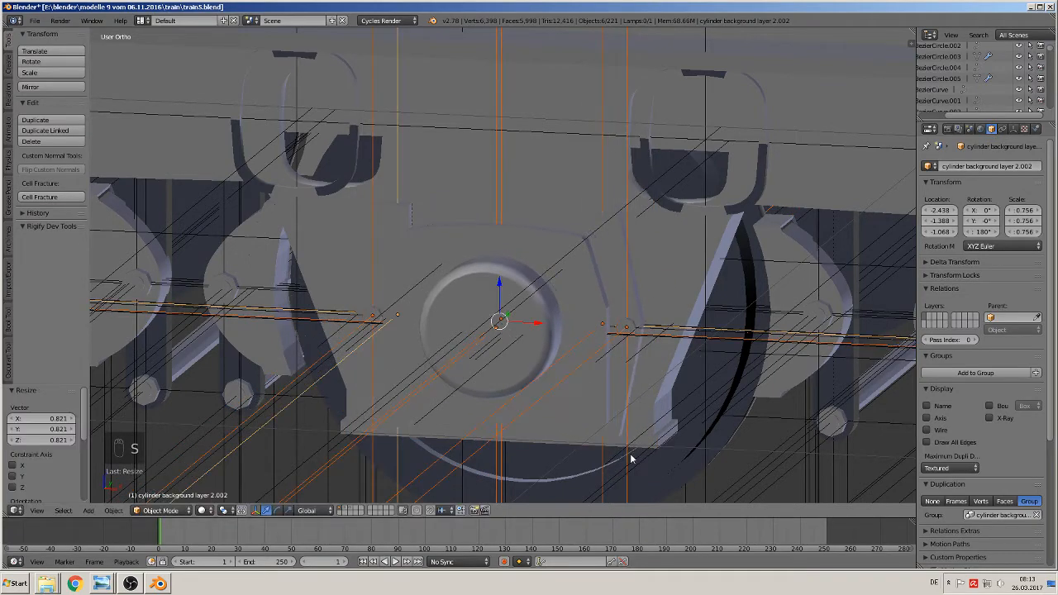
# - Select the first truck's remaining wheel's axle cylinder, background plates and screw heads, and scale them down together by 0.826
pyautogui.moveTo(631, 456); pyautogui.dragTo(652, 441, button='middle')
pyautogui.scroll(-4, 651, 441)
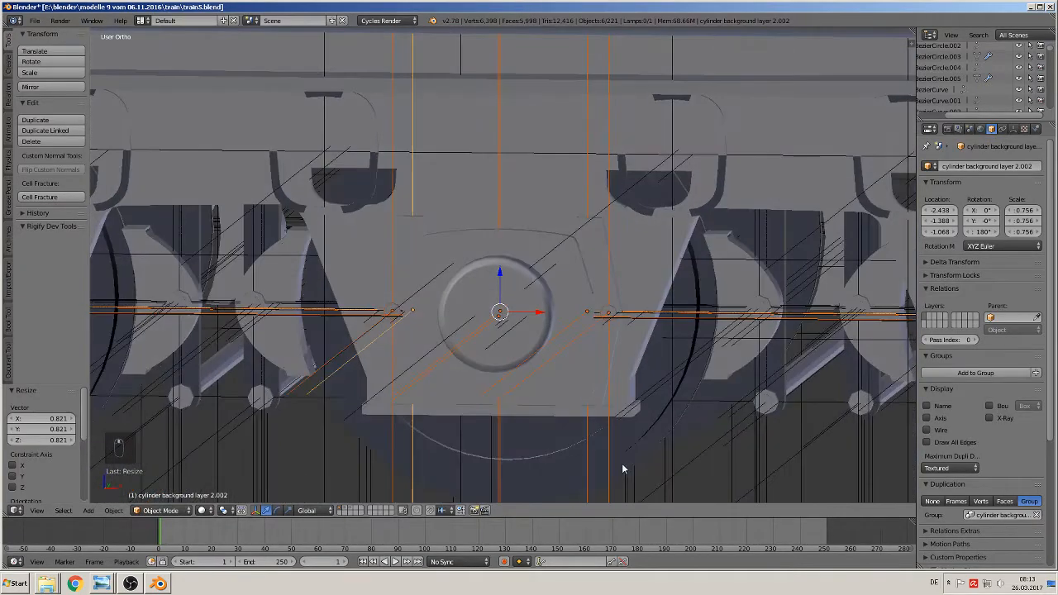
pyautogui.keyDown('shift'); pyautogui.moveTo(542, 432); pyautogui.dragTo(863, 418, button='middle'); pyautogui.keyUp('shift')
pyautogui.scroll(3, 604, 385)
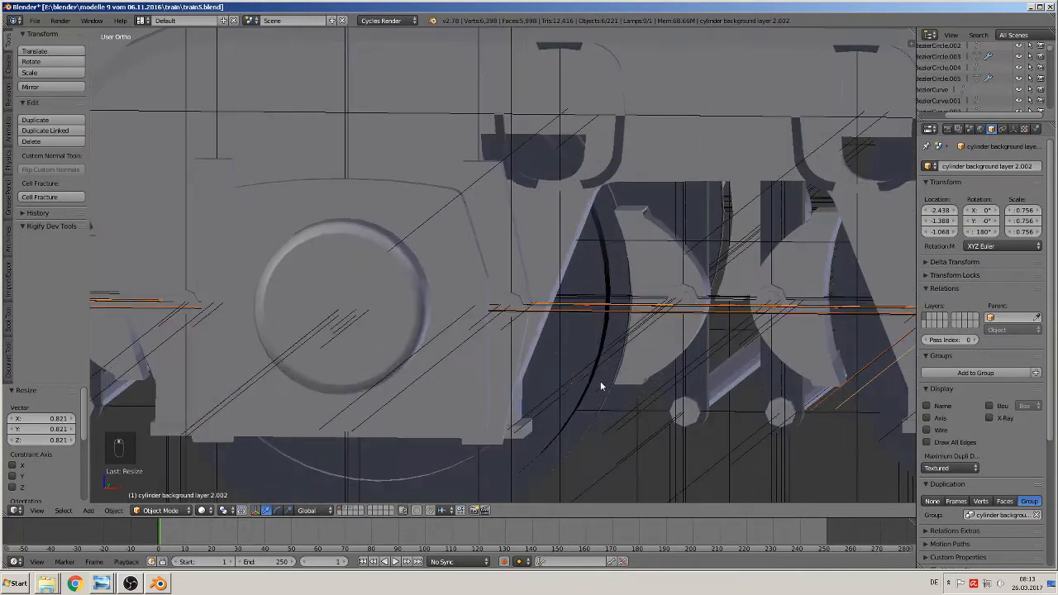
pyautogui.rightClick(513, 313)
pyautogui.keyDown('shift'); pyautogui.rightClick(457, 266); pyautogui.keyUp('shift')
pyautogui.keyDown('shift'); pyautogui.rightClick(379, 287); pyautogui.keyUp('shift')
pyautogui.keyDown('shift'); pyautogui.rightClick(339, 316); pyautogui.keyUp('shift')
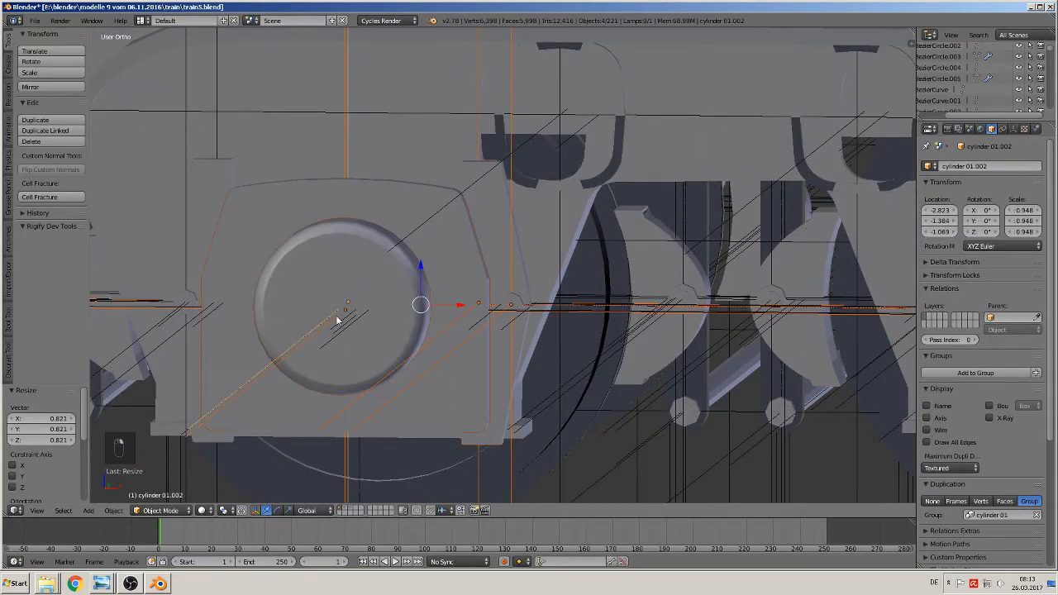
pyautogui.moveTo(337, 320); pyautogui.dragTo(234, 378, button='middle')
pyautogui.keyDown('shift'); pyautogui.rightClick(190, 303); pyautogui.keyUp('shift')
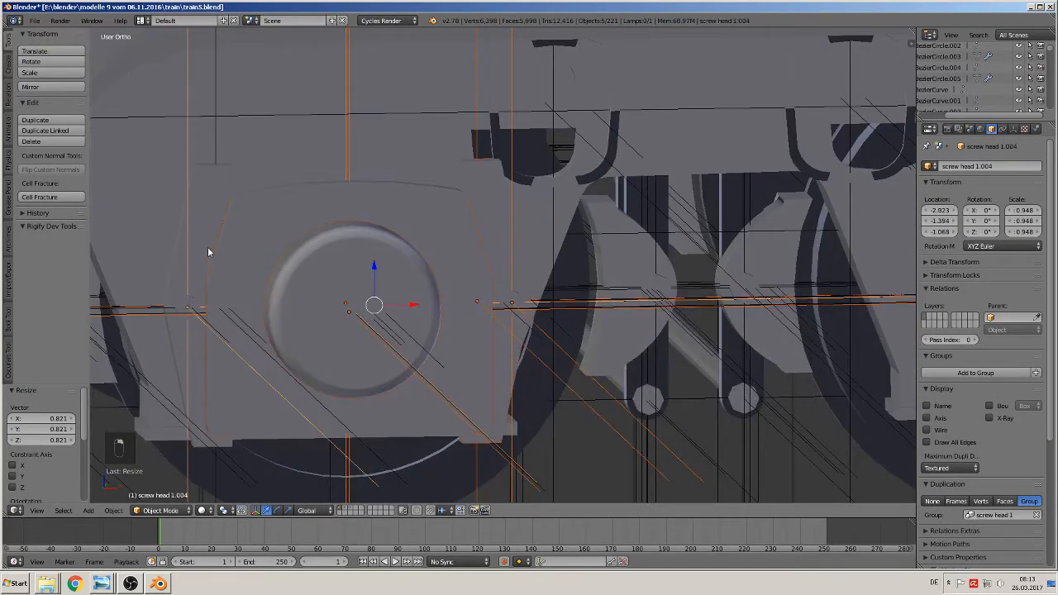
pyautogui.keyDown('shift'); pyautogui.rightClick(207, 241); pyautogui.keyUp('shift')
pyautogui.press('KP_1')
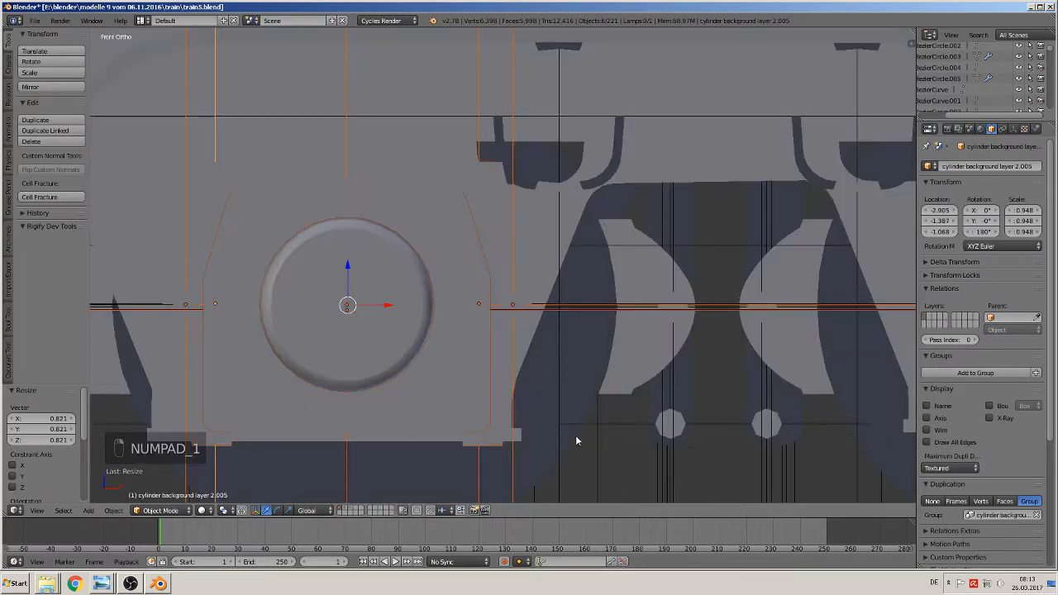
pyautogui.press('s')
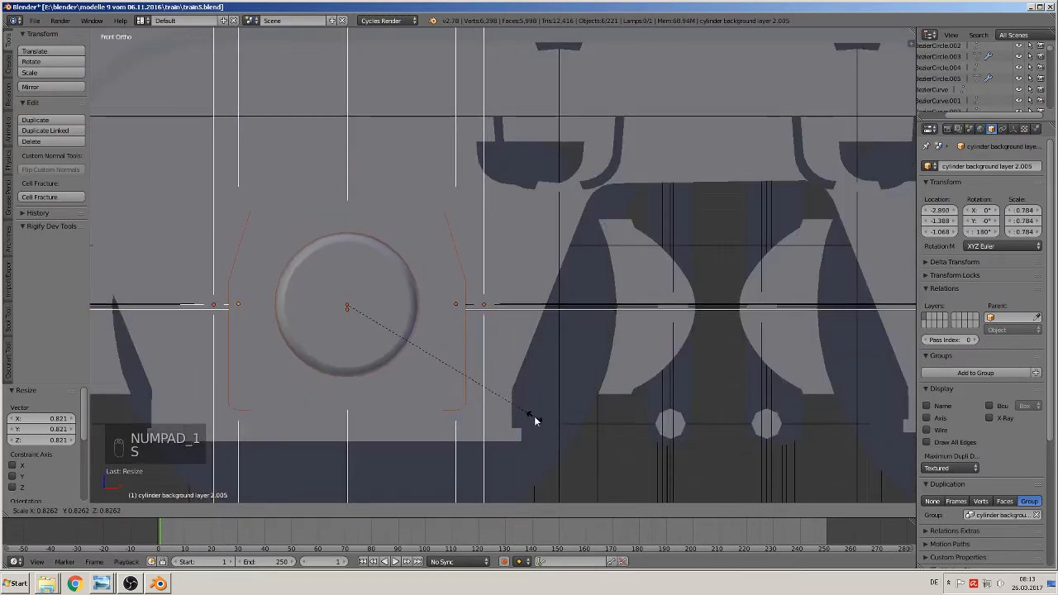
pyautogui.click(555, 423)
# - On the second truck's inner wheel, select the axle cylinder, background plates and screw heads, and scale them down together by 0.750
pyautogui.scroll(-4, 559, 427)
pyautogui.moveTo(559, 427); pyautogui.dragTo(638, 364, button='middle')
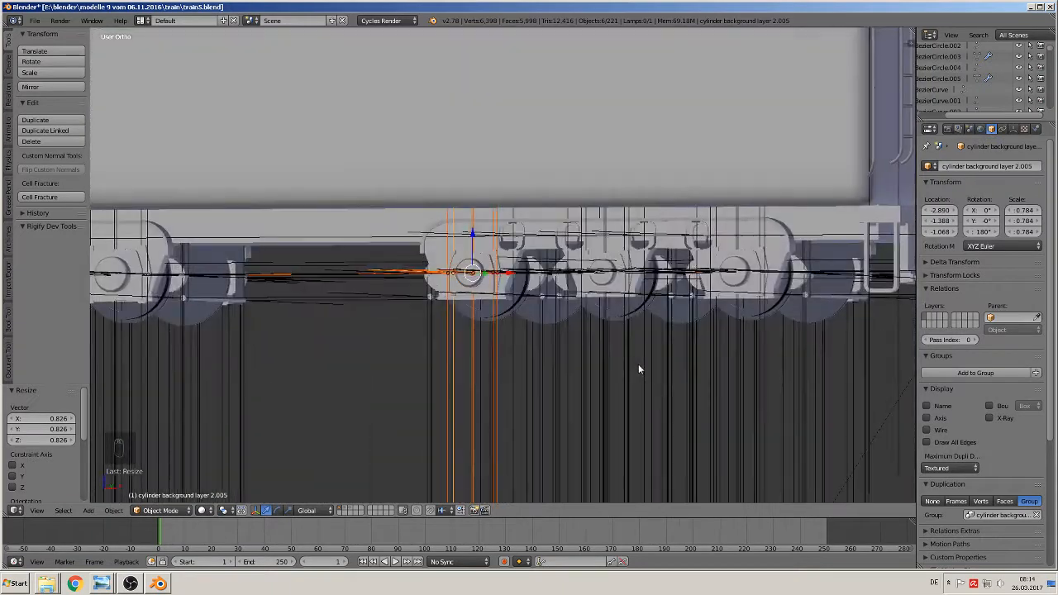
pyautogui.press('KP_1')
pyautogui.scroll(-2, 488, 374)
pyautogui.keyDown('shift'); pyautogui.moveTo(307, 338); pyautogui.dragTo(722, 386, button='middle'); pyautogui.keyUp('shift')
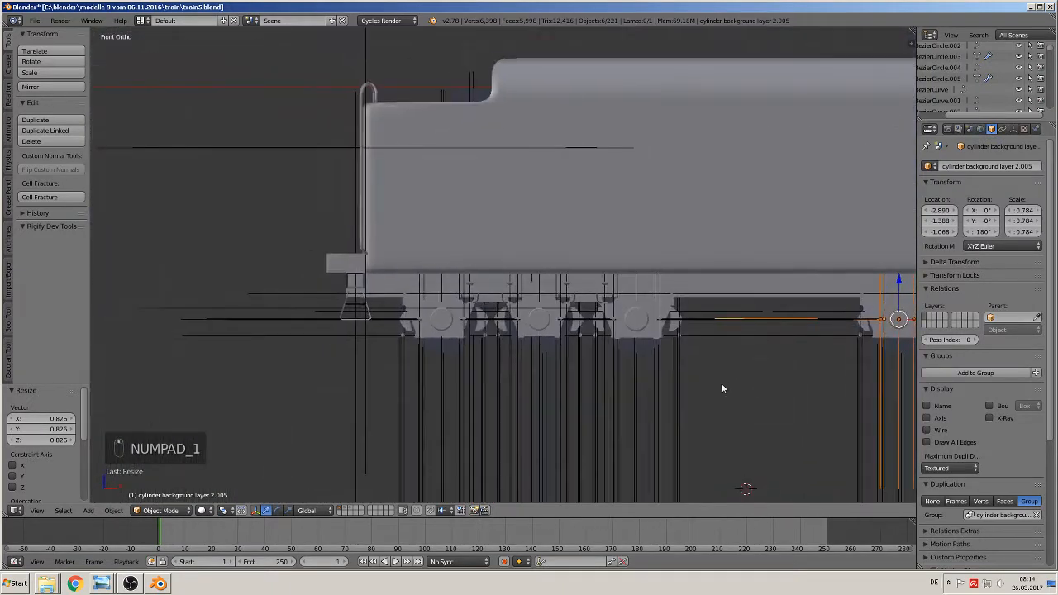
pyautogui.scroll(4, 731, 401)
pyautogui.keyDown('shift'); pyautogui.moveTo(727, 428); pyautogui.dragTo(501, 324, button='middle'); pyautogui.keyUp('shift')
pyautogui.scroll(6, 571, 333)
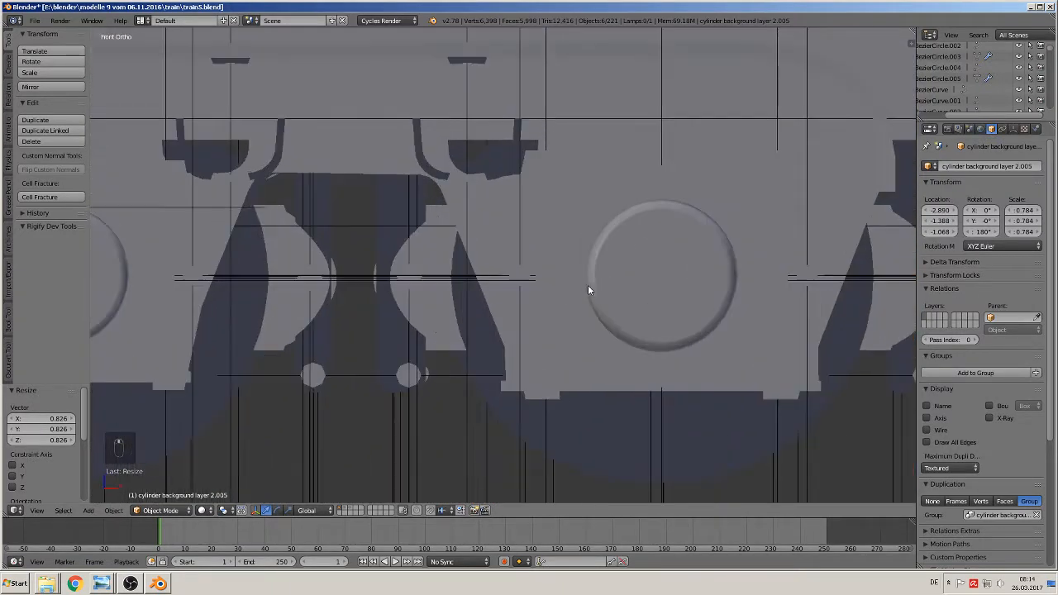
pyautogui.rightClick(661, 276)
pyautogui.moveTo(661, 276); pyautogui.dragTo(560, 311, button='middle')
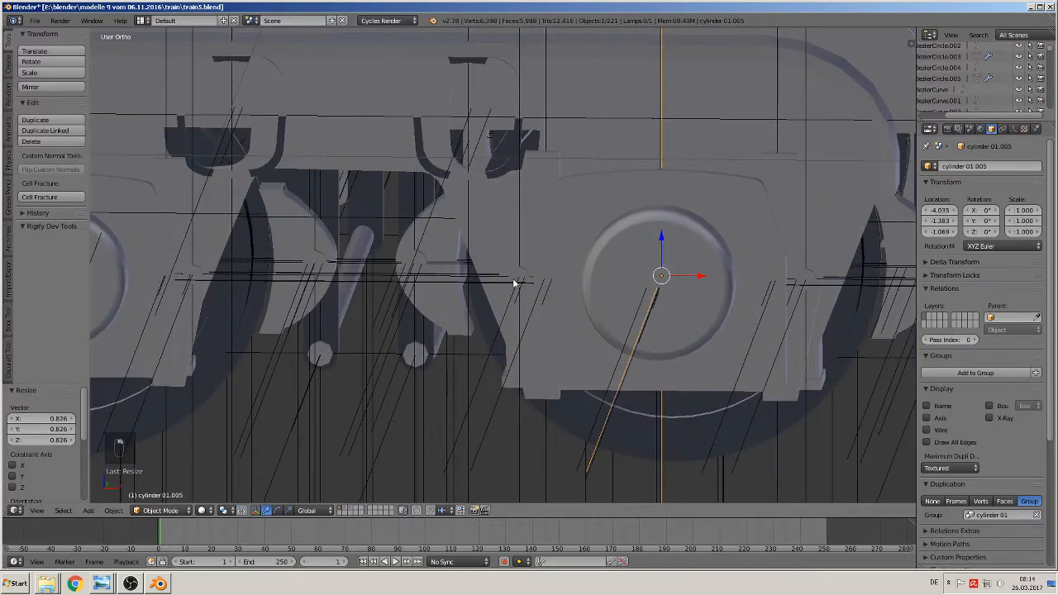
pyautogui.keyDown('shift'); pyautogui.rightClick(516, 283); pyautogui.keyUp('shift')
pyautogui.keyDown('shift'); pyautogui.rightClick(553, 271); pyautogui.keyUp('shift')
pyautogui.keyDown('shift'); pyautogui.rightClick(546, 190); pyautogui.keyUp('shift')
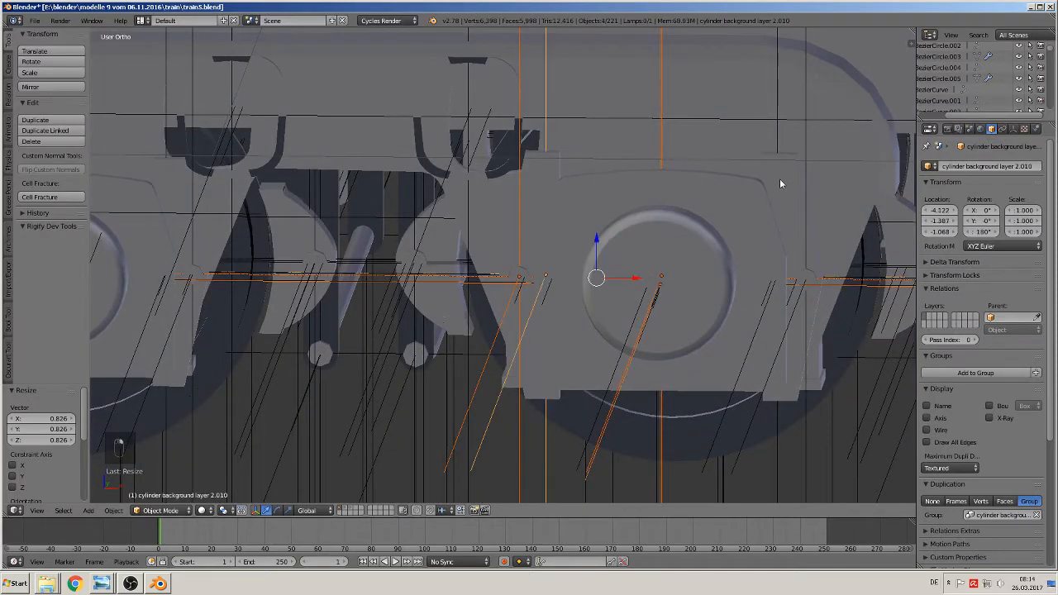
pyautogui.keyDown('shift'); pyautogui.rightClick(777, 276); pyautogui.keyUp('shift')
pyautogui.keyDown('shift'); pyautogui.rightClick(806, 279); pyautogui.keyUp('shift')
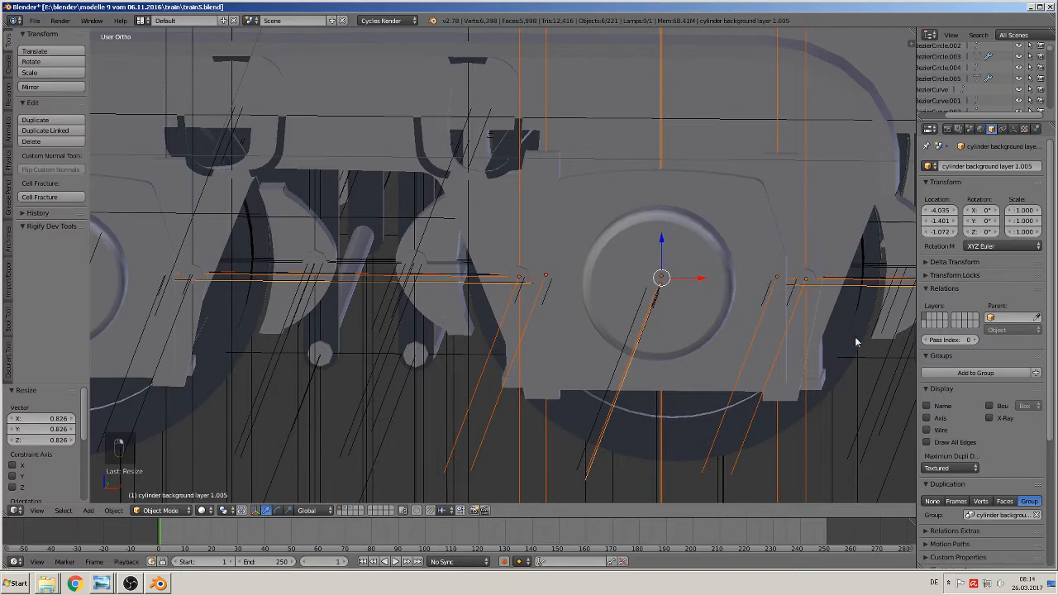
pyautogui.press('s')
pyautogui.click(798, 352)
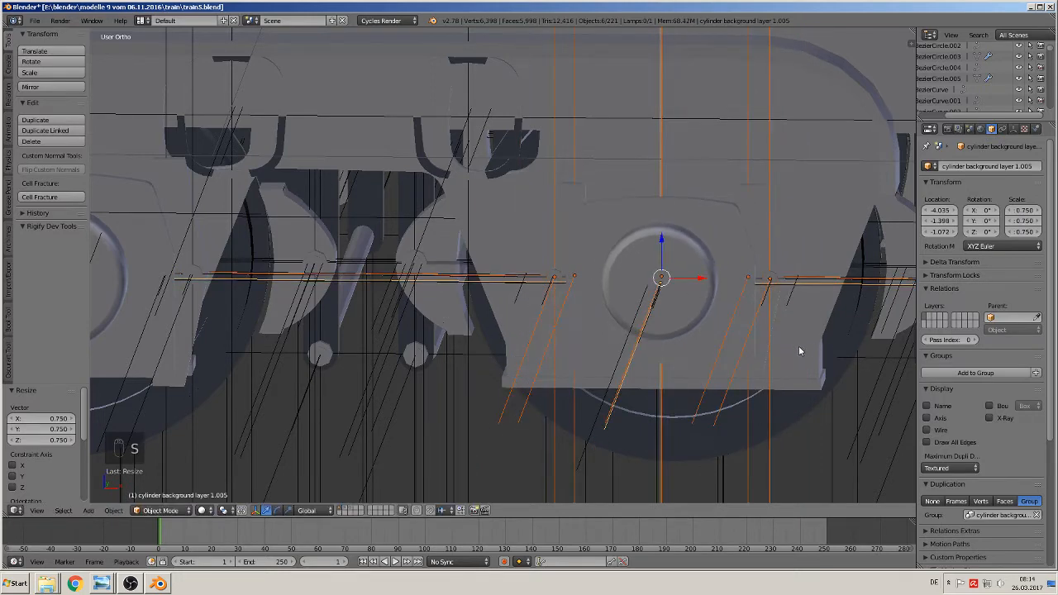
# - On the second truck's middle wheel, select the axle cylinder, background plates and screw heads, and scale them down together by 0.762
pyautogui.keyDown('shift'); pyautogui.moveTo(549, 337); pyautogui.dragTo(960, 359, button='middle'); pyautogui.keyUp('shift')
pyautogui.rightClick(449, 296)
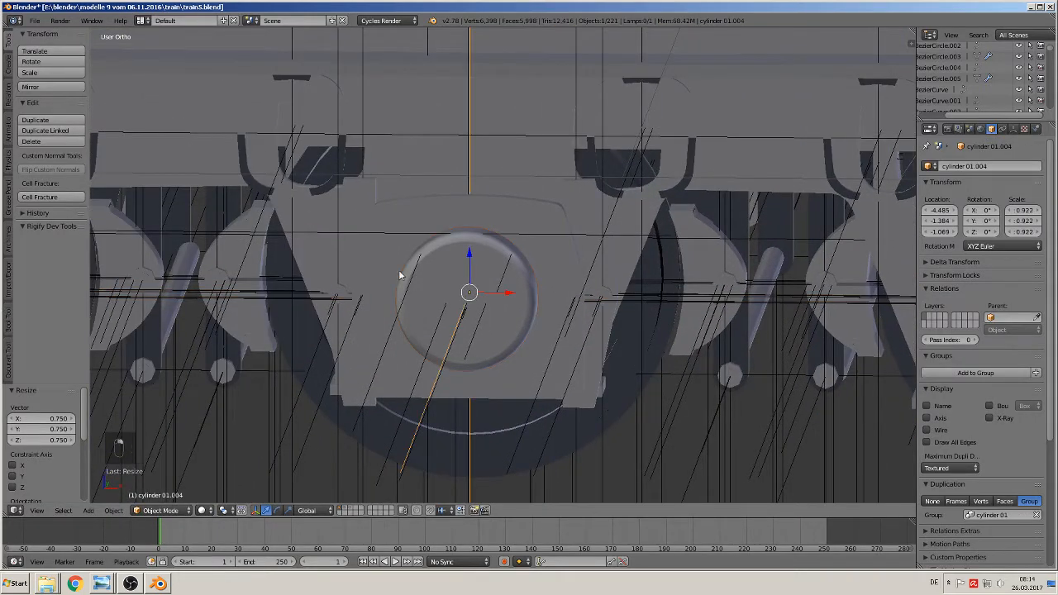
pyautogui.keyDown('shift'); pyautogui.rightClick(336, 290); pyautogui.keyUp('shift')
pyautogui.keyDown('shift'); pyautogui.rightClick(354, 229); pyautogui.keyUp('shift')
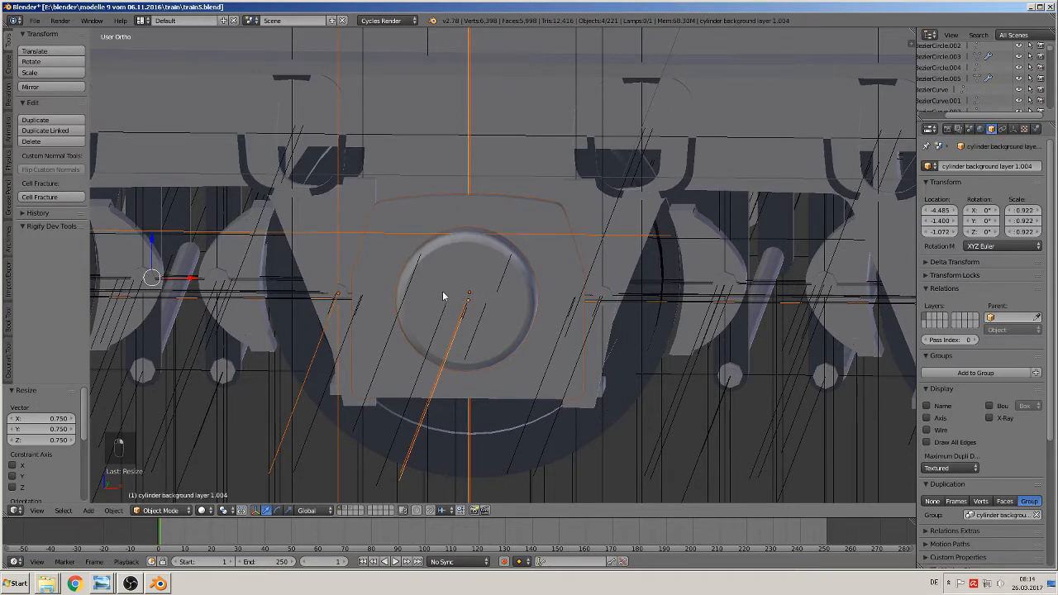
pyautogui.rightClick(440, 289)
pyautogui.keyDown('shift'); pyautogui.rightClick(357, 201); pyautogui.keyUp('shift')
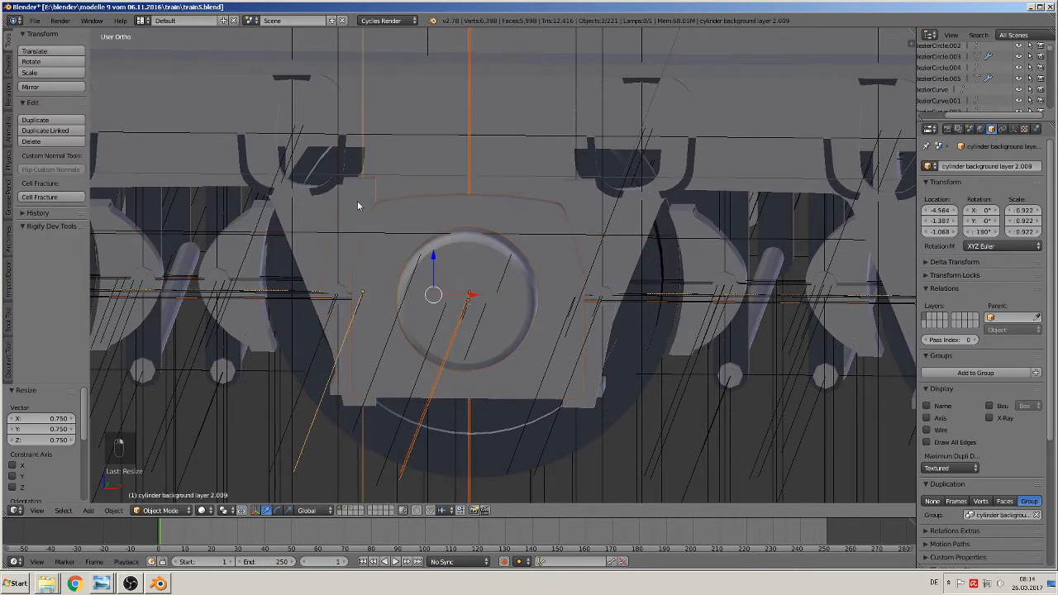
pyautogui.keyDown('shift'); pyautogui.rightClick(339, 295); pyautogui.keyUp('shift')
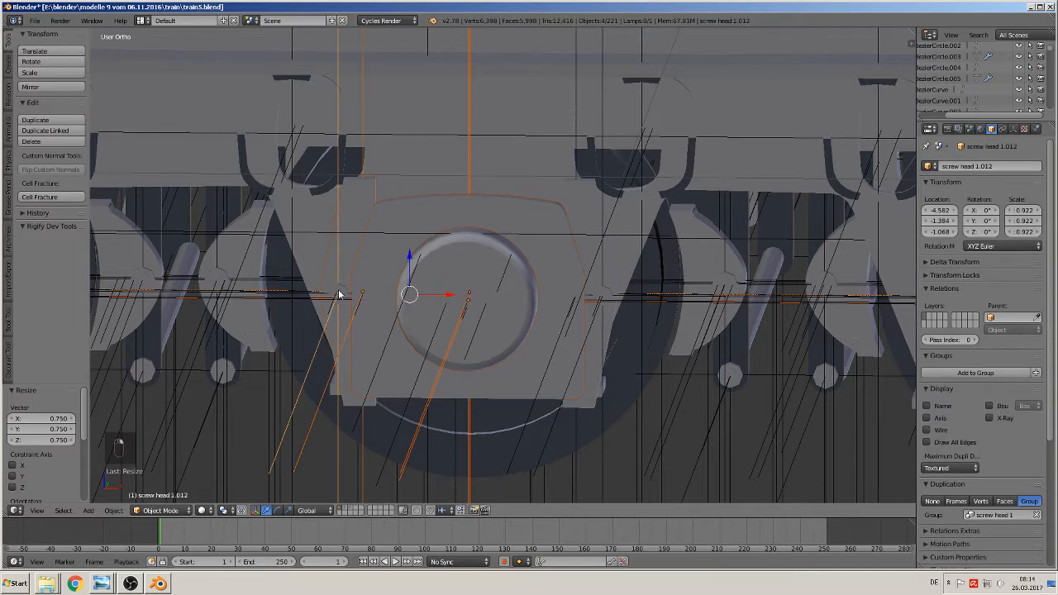
pyautogui.keyDown('shift'); pyautogui.rightClick(600, 295); pyautogui.keyUp('shift')
pyautogui.keyDown('shift'); pyautogui.rightClick(582, 228); pyautogui.keyUp('shift')
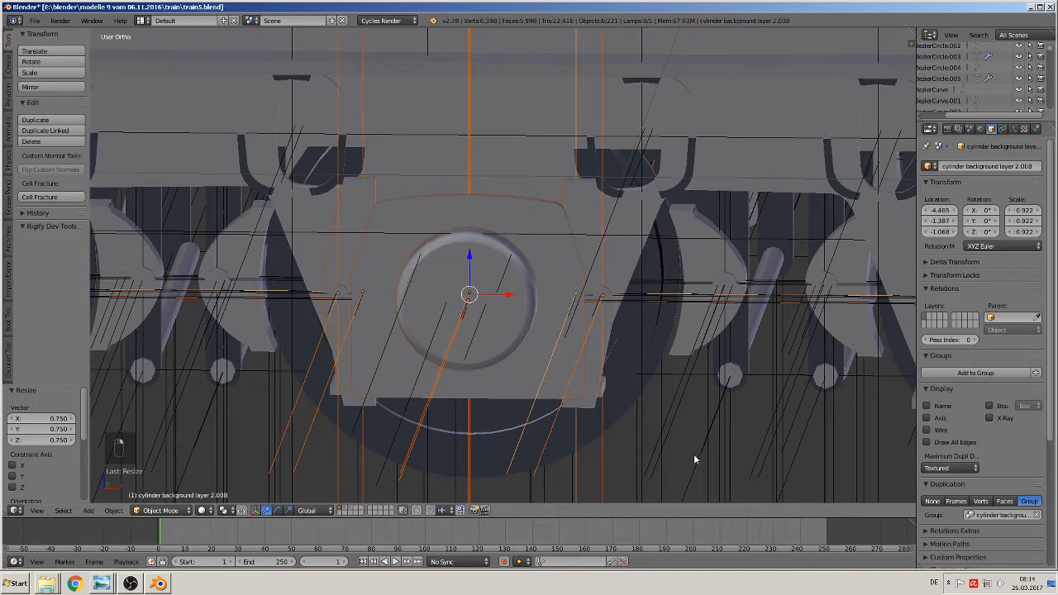
pyautogui.press('s')
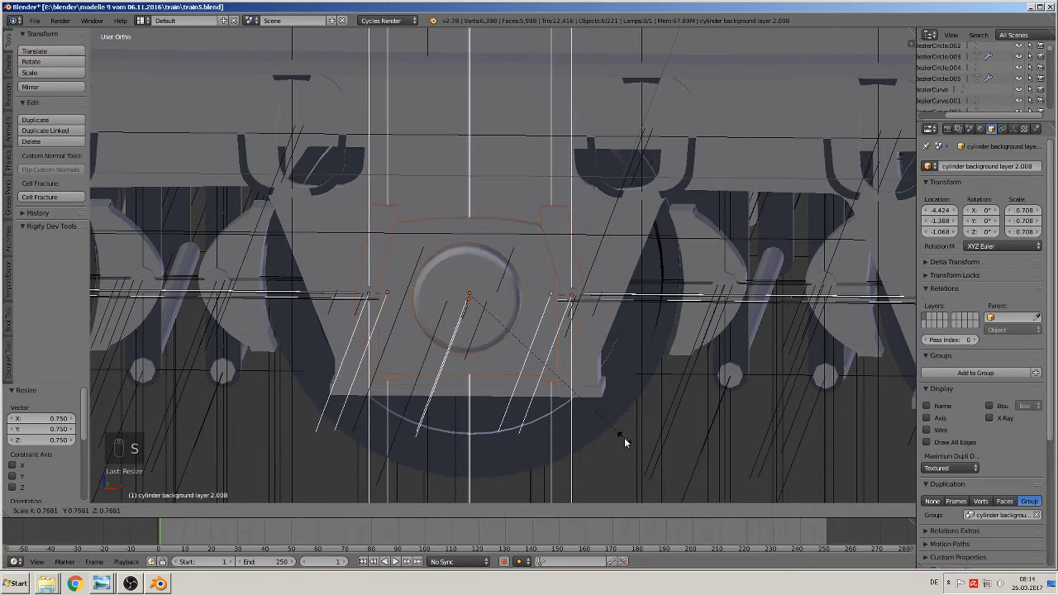
pyautogui.click(622, 437)
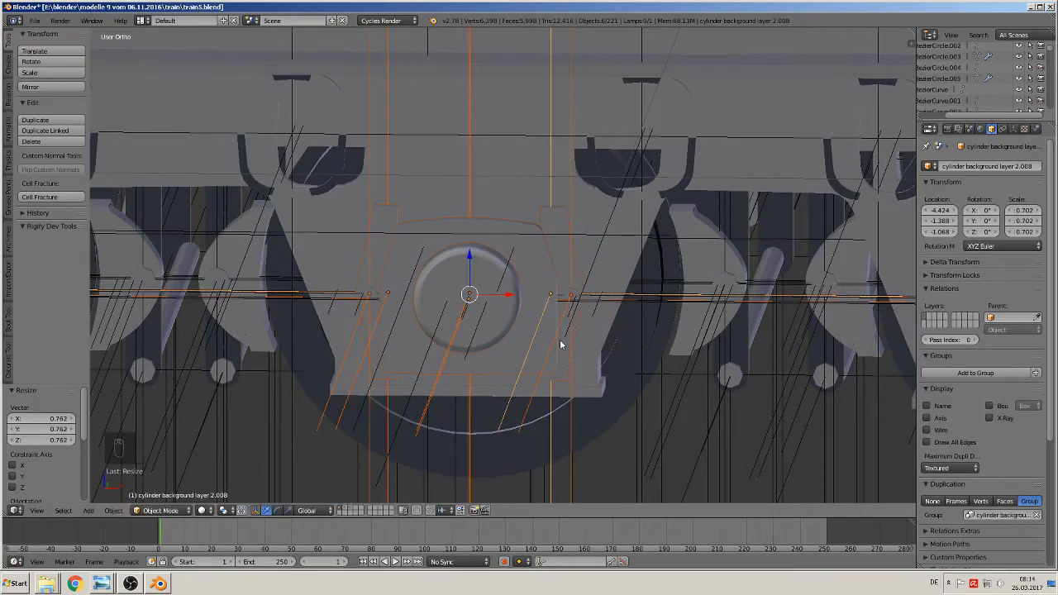
# - On the second truck's outer wheel, select the axle cylinder, background plates and screw heads, and scale them down together by 0.802
pyautogui.keyDown('shift'); pyautogui.moveTo(436, 365); pyautogui.dragTo(749, 352, button='middle'); pyautogui.keyUp('shift')
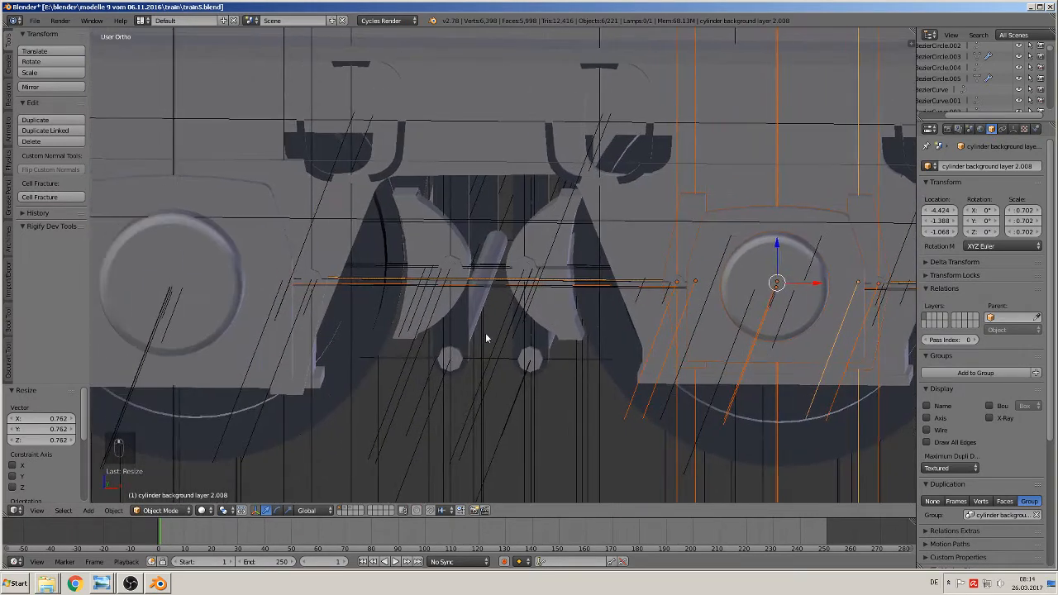
pyautogui.keyDown('shift'); pyautogui.moveTo(486, 332); pyautogui.dragTo(664, 345, button='middle'); pyautogui.keyUp('shift')
pyautogui.rightClick(419, 265)
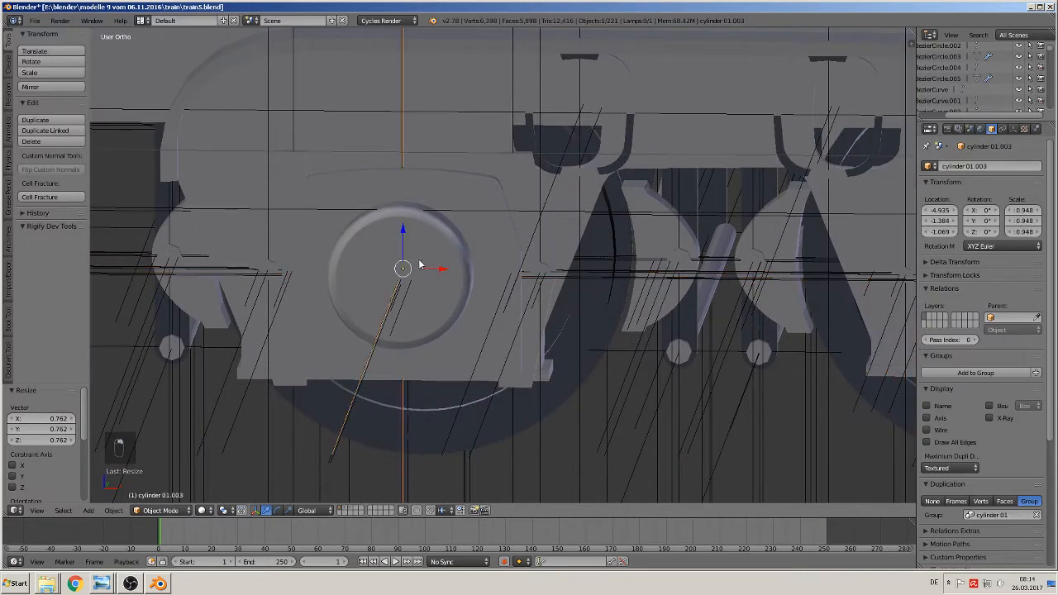
pyautogui.keyDown('shift'); pyautogui.rightClick(486, 215); pyautogui.keyUp('shift')
pyautogui.keyDown('shift'); pyautogui.rightClick(524, 221); pyautogui.keyUp('shift')
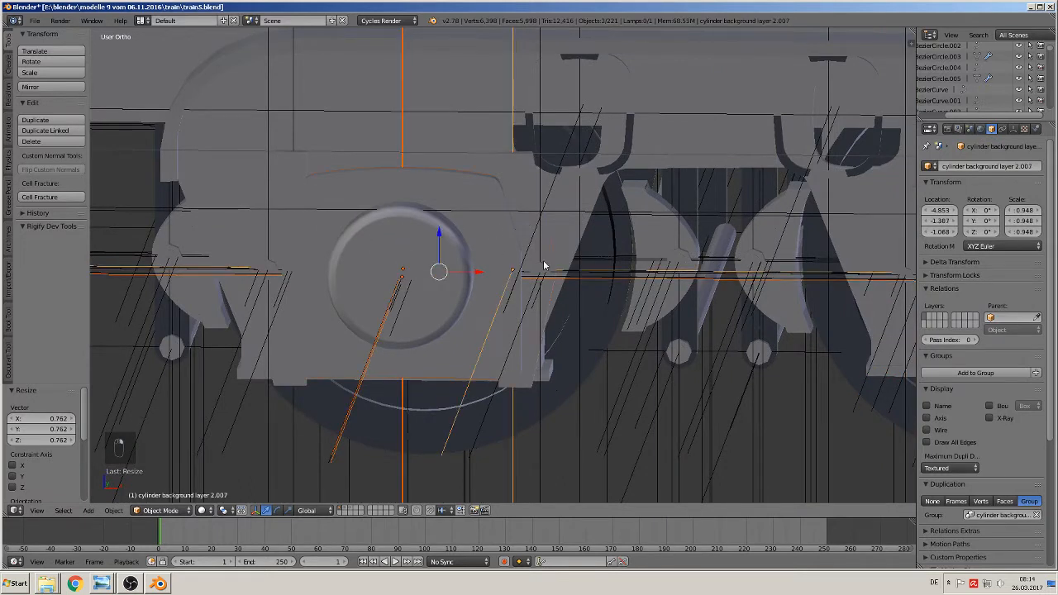
pyautogui.keyDown('shift'); pyautogui.rightClick(542, 275); pyautogui.keyUp('shift')
pyautogui.keyDown('shift'); pyautogui.rightClick(278, 220); pyautogui.keyUp('shift')
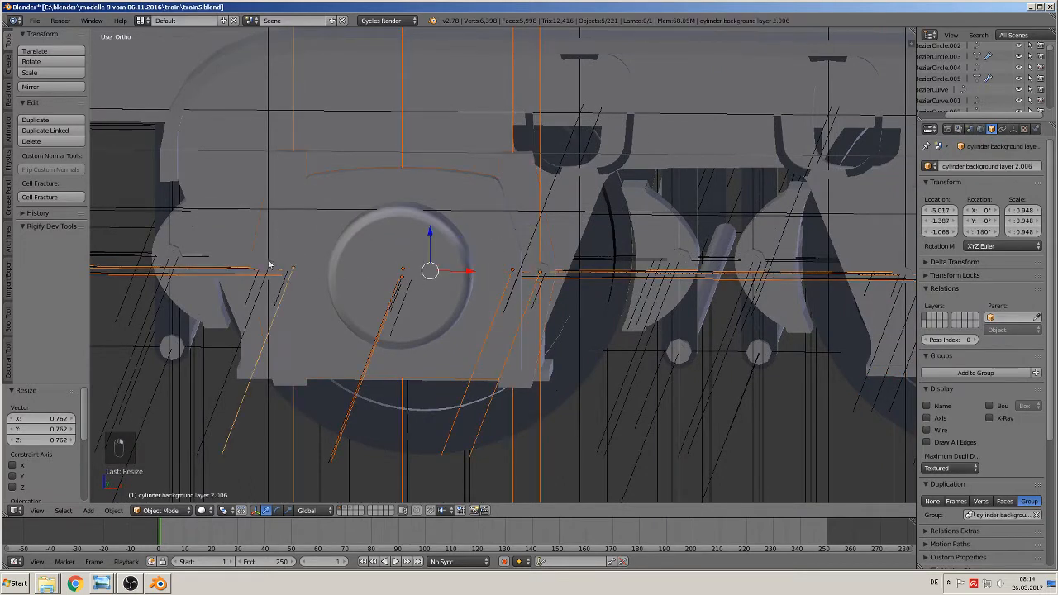
pyautogui.keyDown('shift'); pyautogui.rightClick(266, 269); pyautogui.keyUp('shift')
pyautogui.press('s')
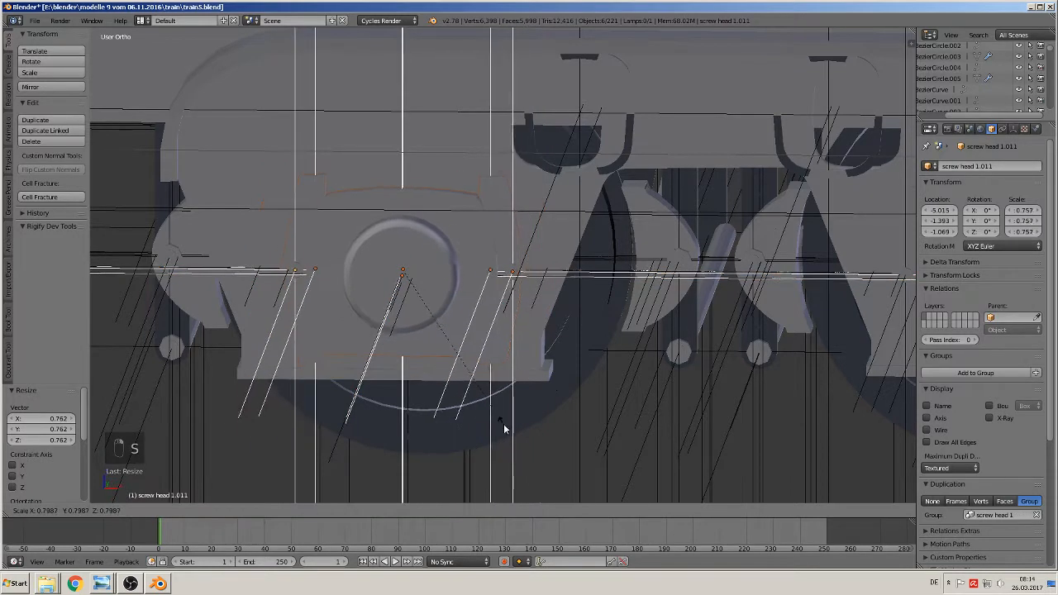
pyautogui.click(501, 427)
# - On the tender's opposite side, select the truck end wheel's axle cylinder, background plates and screw heads, and scale them down together by 0.823
pyautogui.scroll(-5, 504, 422)
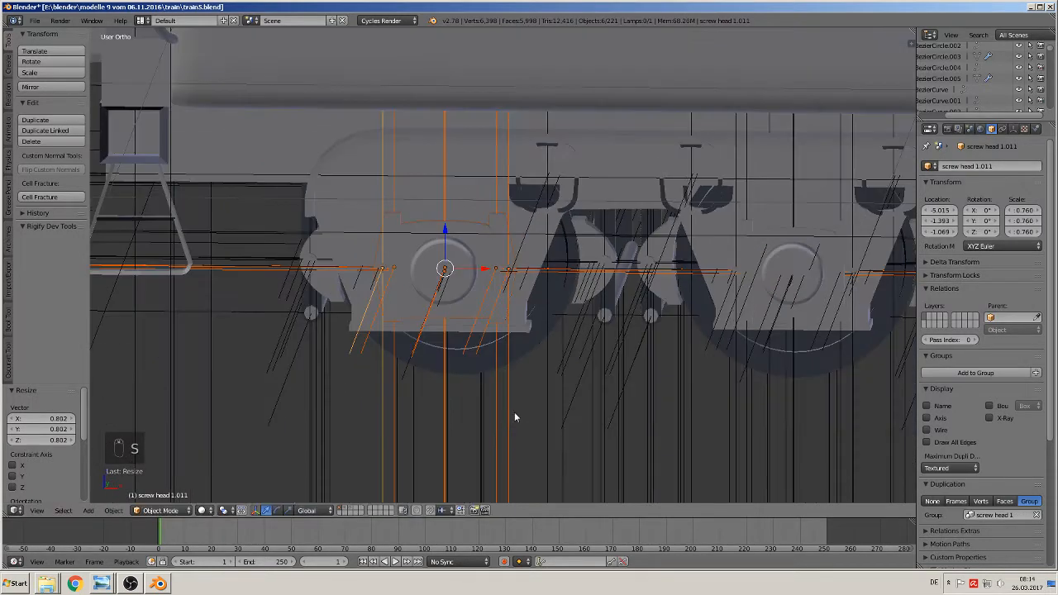
pyautogui.press('a')
pyautogui.scroll(-3, 546, 393)
pyautogui.moveTo(600, 379); pyautogui.dragTo(787, 347, button='middle')
pyautogui.scroll(3, 557, 364)
pyautogui.scroll(5, 558, 367)
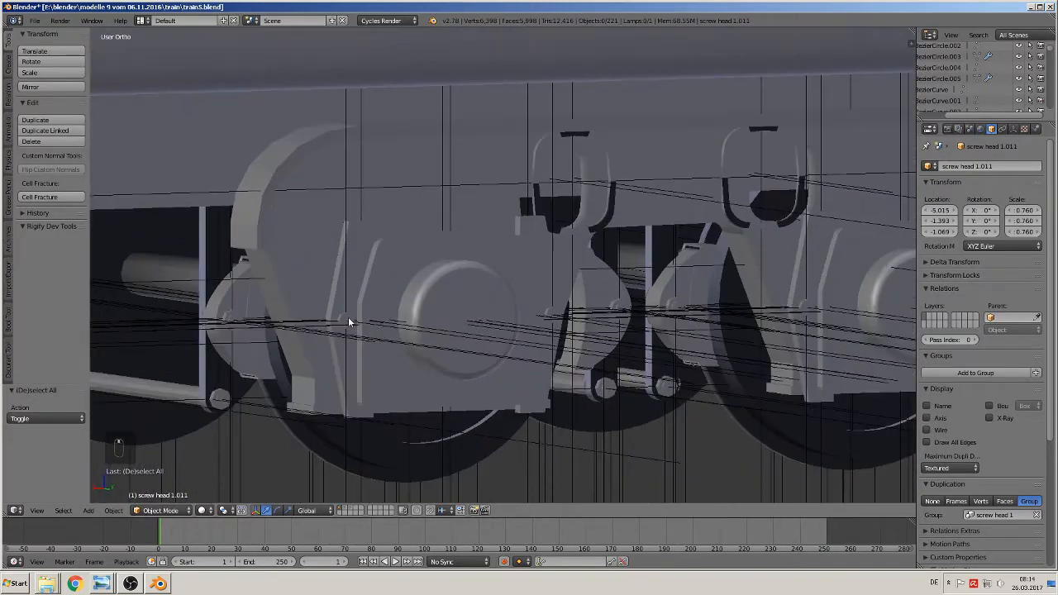
pyautogui.rightClick(348, 320)
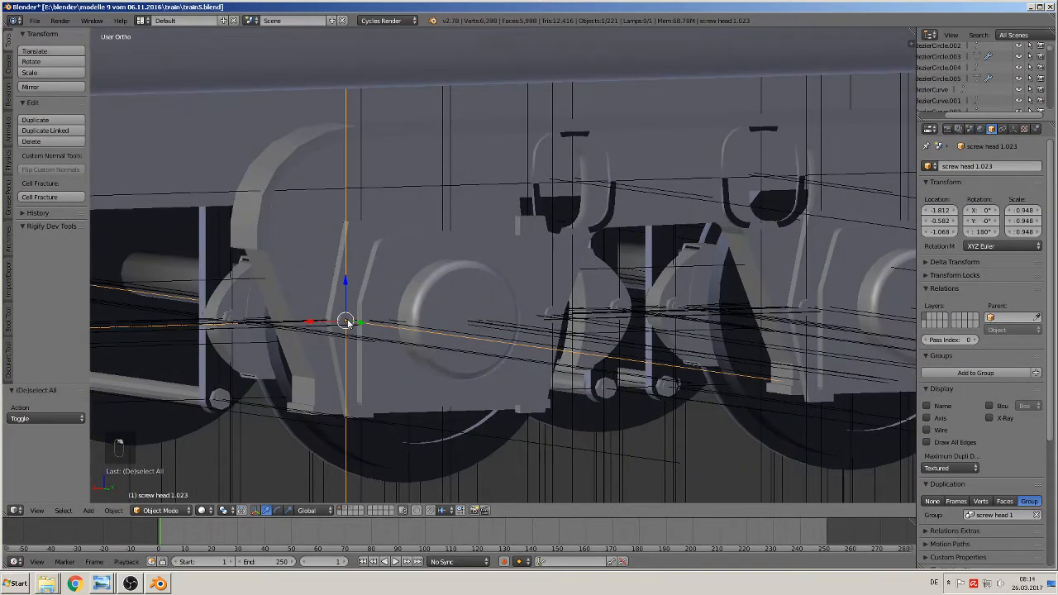
pyautogui.rightClick(399, 290)
pyautogui.rightClick(465, 295)
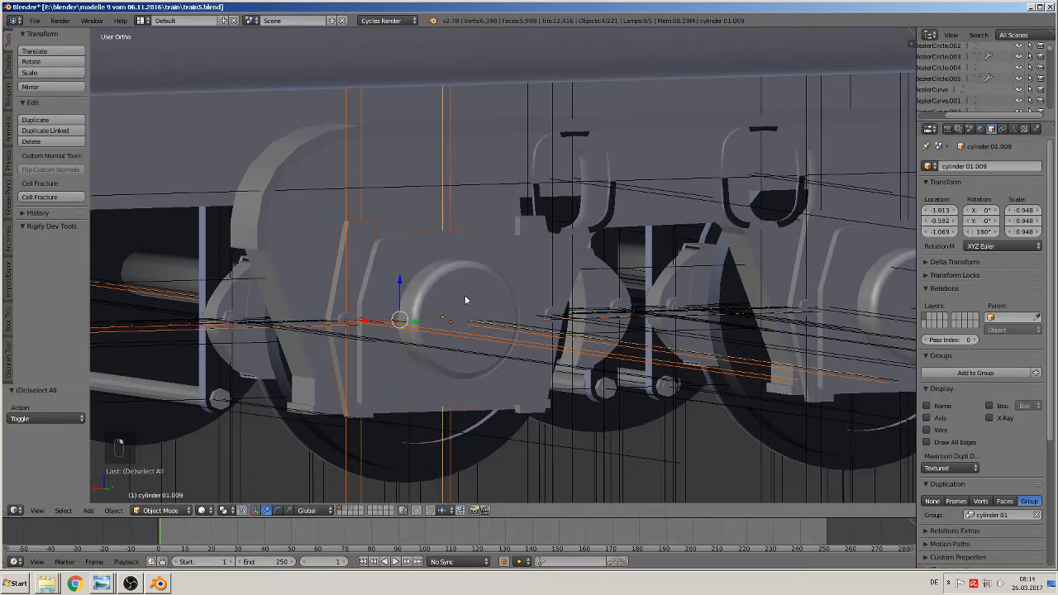
pyautogui.moveTo(465, 295); pyautogui.dragTo(559, 328, button='middle')
pyautogui.rightClick(559, 329)
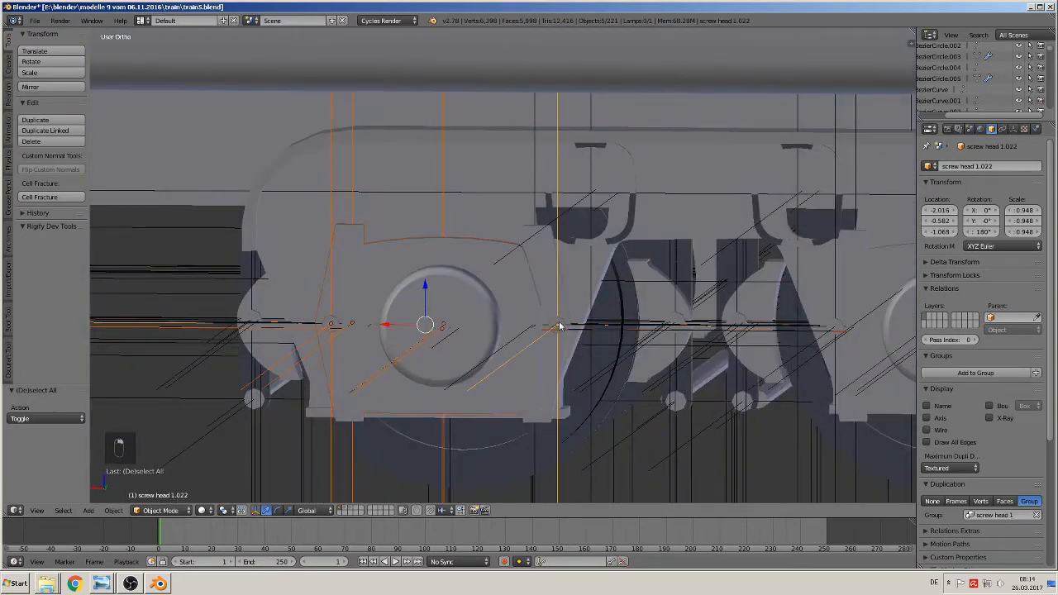
pyautogui.rightClick(541, 273)
pyautogui.press('s')
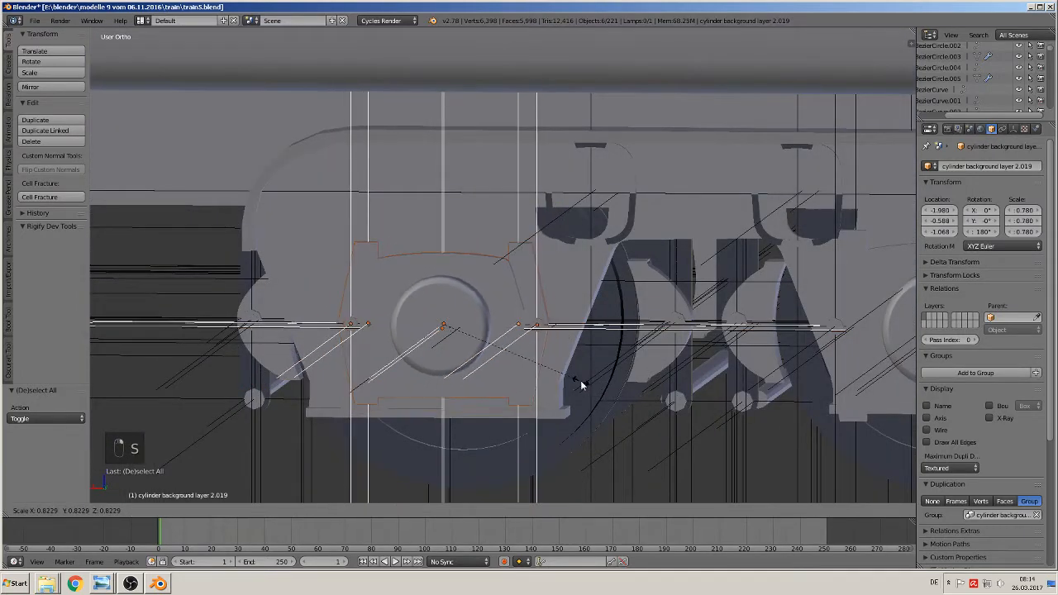
pyautogui.click(580, 381)
# - On the opposite side's middle wheel, select the axle cylinder, background plates and screw heads, and scale them down together by 0.787
pyautogui.keyDown('shift'); pyautogui.moveTo(584, 382); pyautogui.dragTo(244, 356, button='middle'); pyautogui.keyUp('shift')
pyautogui.rightClick(524, 271)
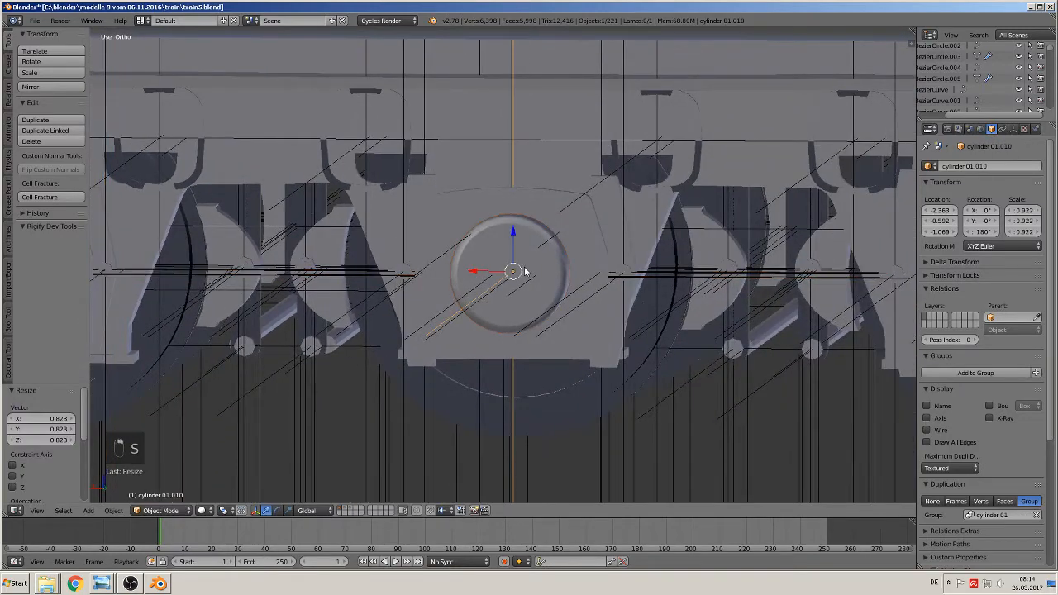
pyautogui.keyDown('shift'); pyautogui.rightClick(449, 322); pyautogui.keyUp('shift')
pyautogui.scroll(4, 451, 331)
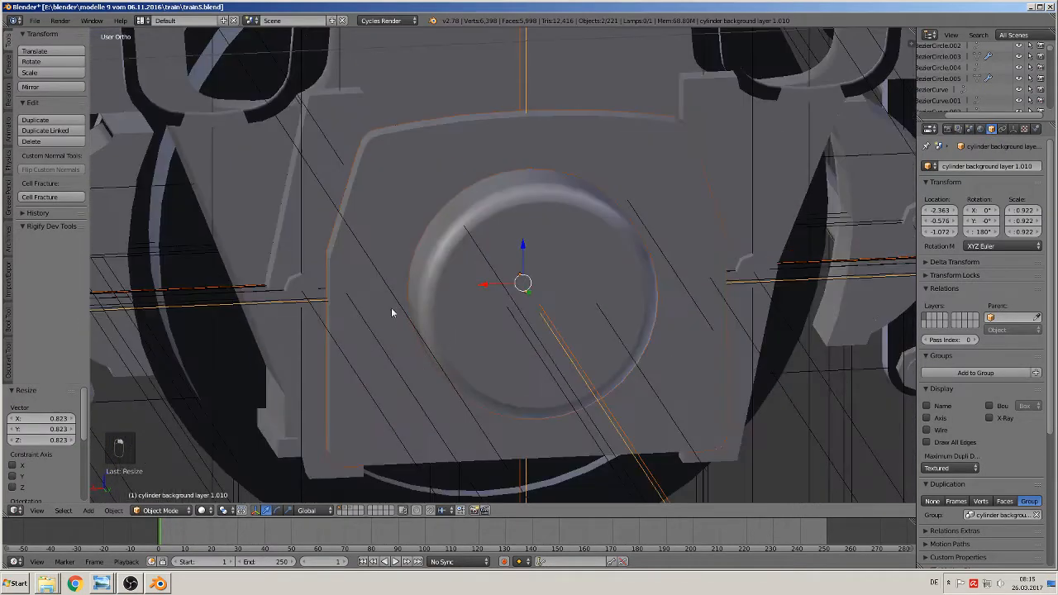
pyautogui.keyDown('shift'); pyautogui.rightClick(288, 287); pyautogui.keyUp('shift')
pyautogui.keyDown('shift'); pyautogui.rightClick(311, 208); pyautogui.keyUp('shift')
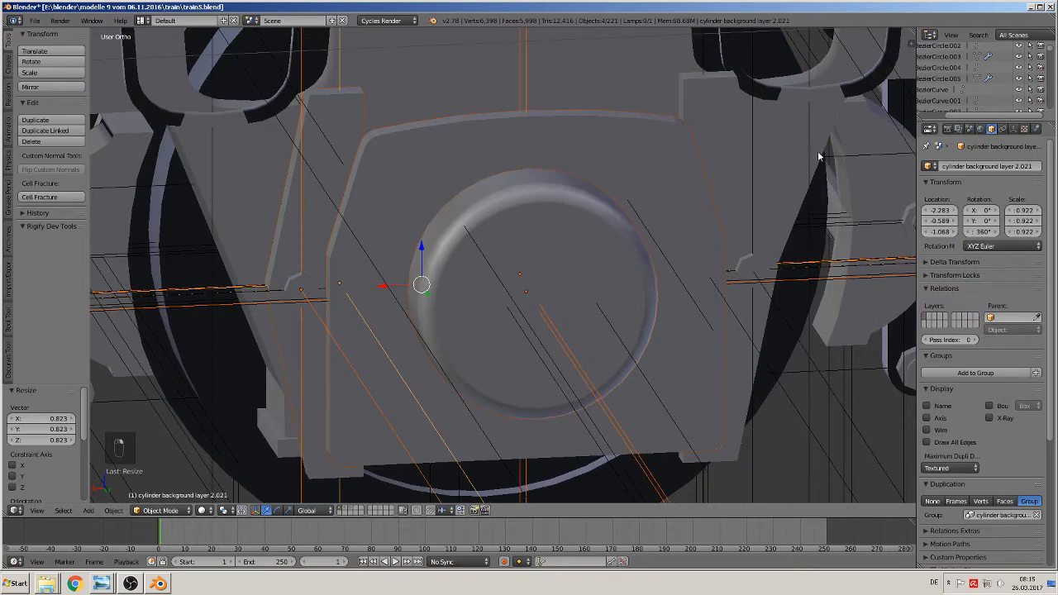
pyautogui.keyDown('shift'); pyautogui.rightClick(757, 270); pyautogui.keyUp('shift')
pyautogui.moveTo(798, 354); pyautogui.dragTo(351, 356, button='middle')
pyautogui.press('s')
pyautogui.click(759, 407)
pyautogui.scroll(-2, 584, 337)
pyautogui.keyDown('shift'); pyautogui.moveTo(584, 337); pyautogui.dragTo(295, 371, button='middle'); pyautogui.keyUp('shift')
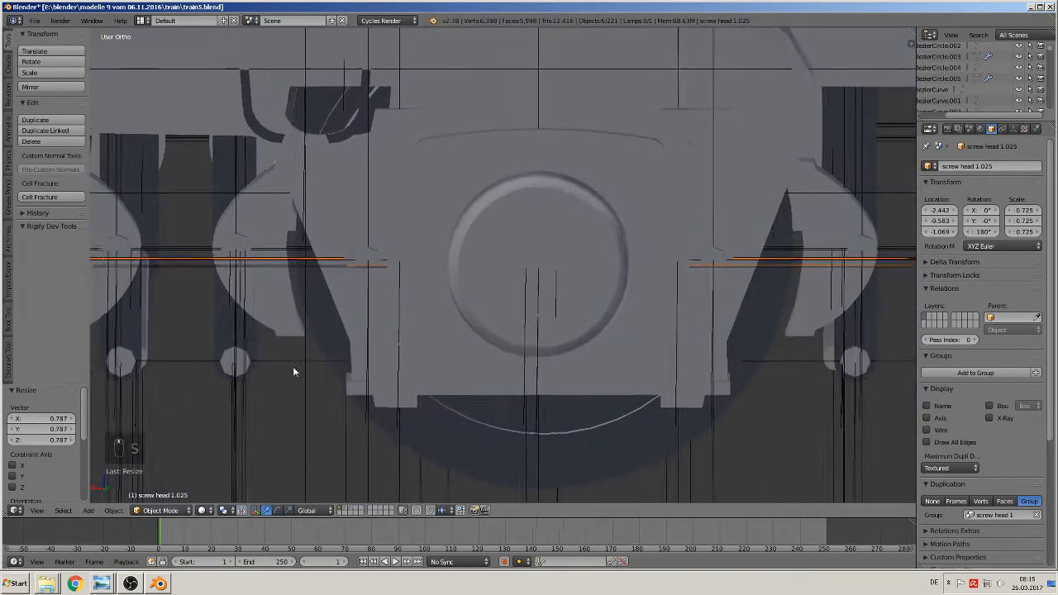
# - On the same truck's remaining end wheel, select the axle cylinder, background plates and screw heads, and scale them down together by 0.818
pyautogui.rightClick(534, 271)
pyautogui.keyDown('shift'); pyautogui.rightClick(362, 260); pyautogui.keyUp('shift')
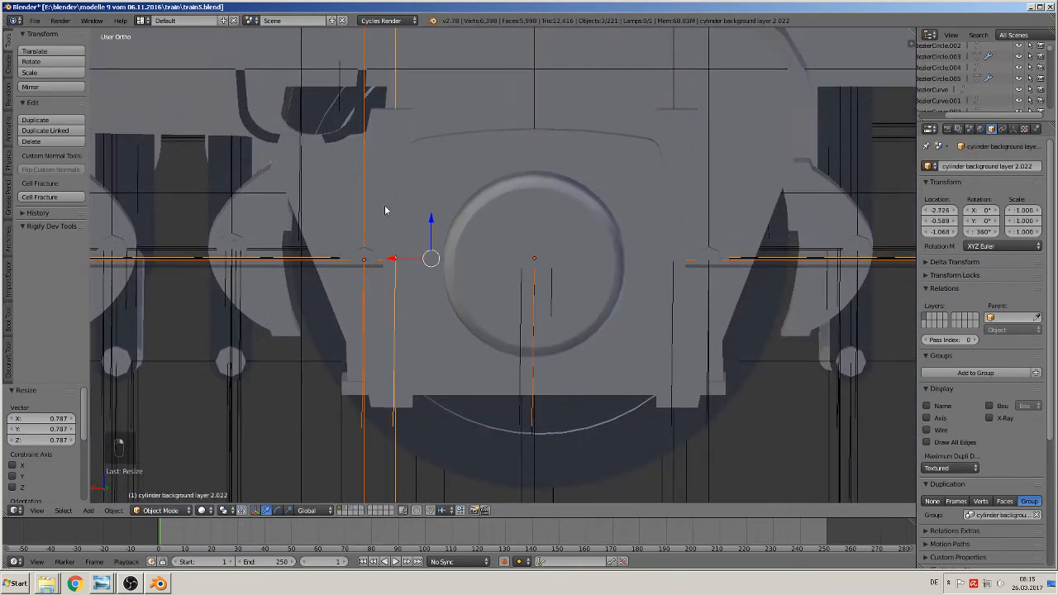
pyautogui.keyDown('shift'); pyautogui.rightClick(735, 263); pyautogui.keyUp('shift')
pyautogui.keyDown('shift'); pyautogui.rightClick(674, 260); pyautogui.keyUp('shift')
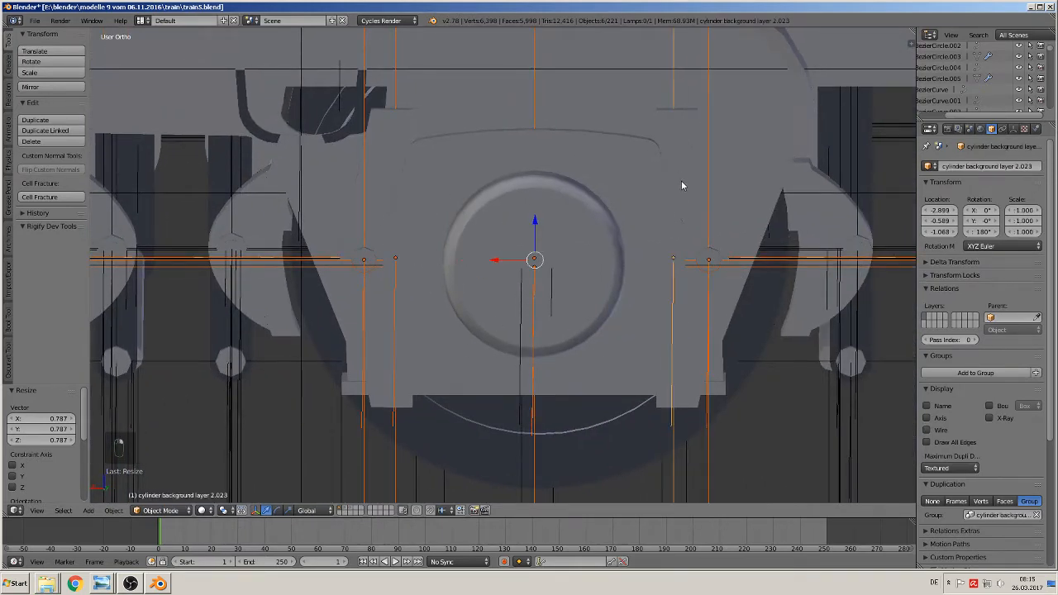
pyautogui.press('s')
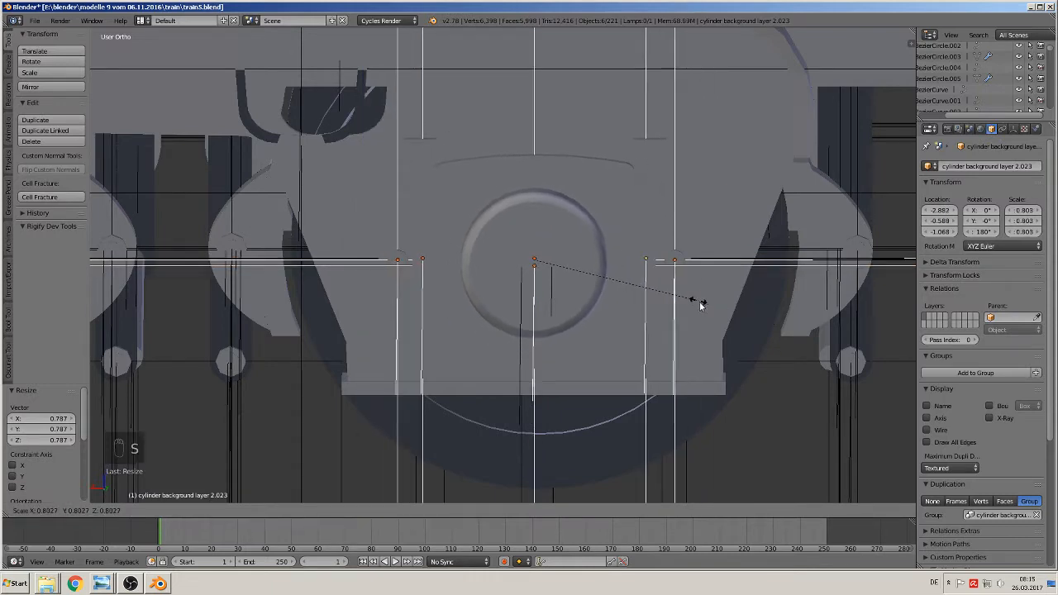
pyautogui.click(701, 307)
# - On the neighbouring truck's inner end wheel, select the axle cylinder, background plates and screw heads, and scale them down together by 0.804
pyautogui.scroll(-11, 690, 441)
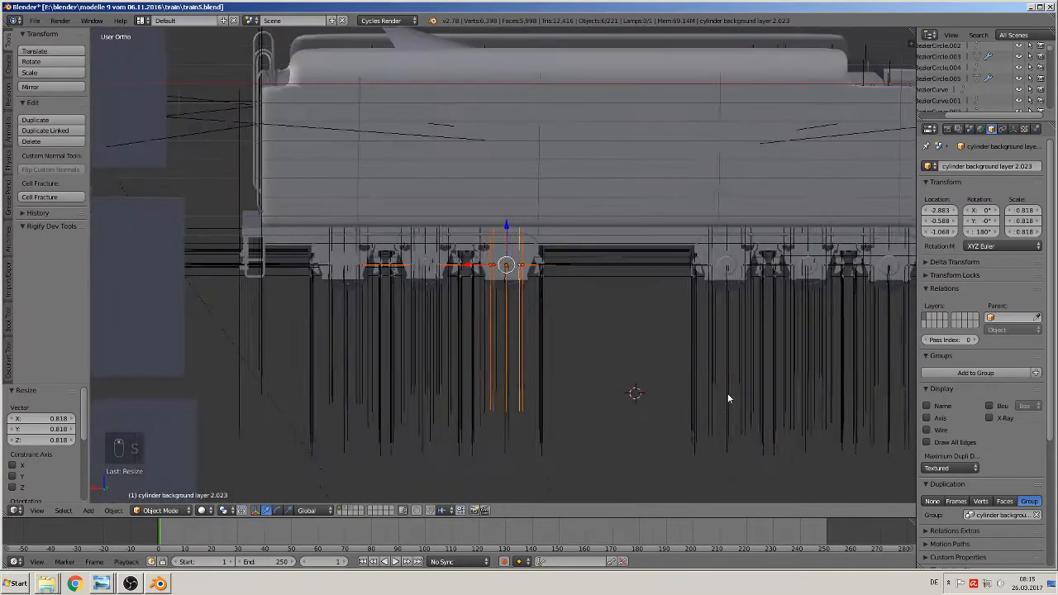
pyautogui.keyDown('shift'); pyautogui.moveTo(744, 383); pyautogui.dragTo(323, 420, button='middle'); pyautogui.keyUp('shift')
pyautogui.scroll(7, 302, 409)
pyautogui.scroll(3, 711, 395)
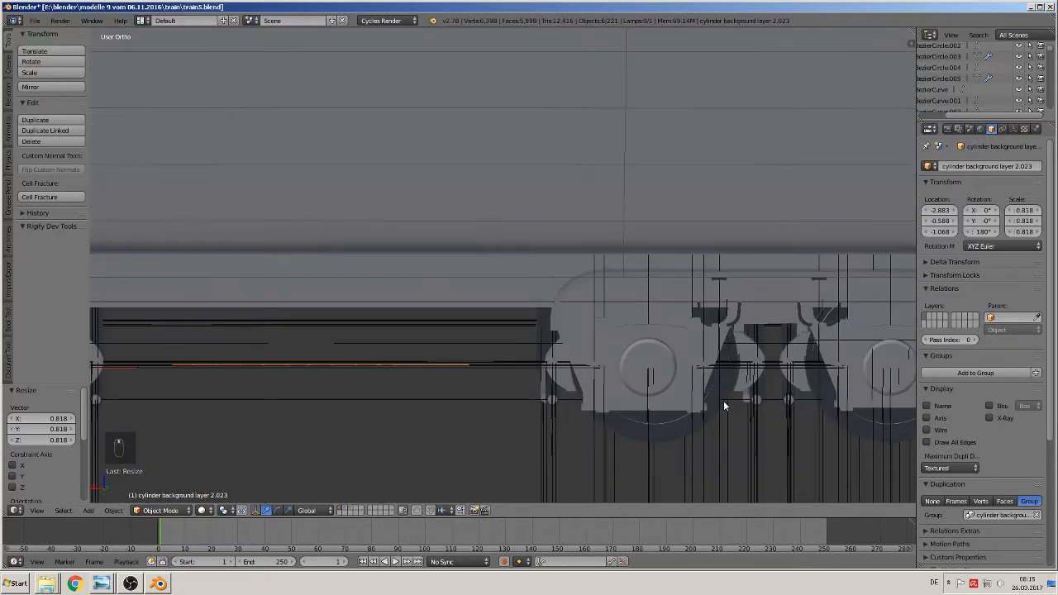
pyautogui.keyDown('shift'); pyautogui.moveTo(723, 404); pyautogui.dragTo(492, 390, button='middle'); pyautogui.keyUp('shift')
pyautogui.scroll(3, 472, 396)
pyautogui.rightClick(269, 407)
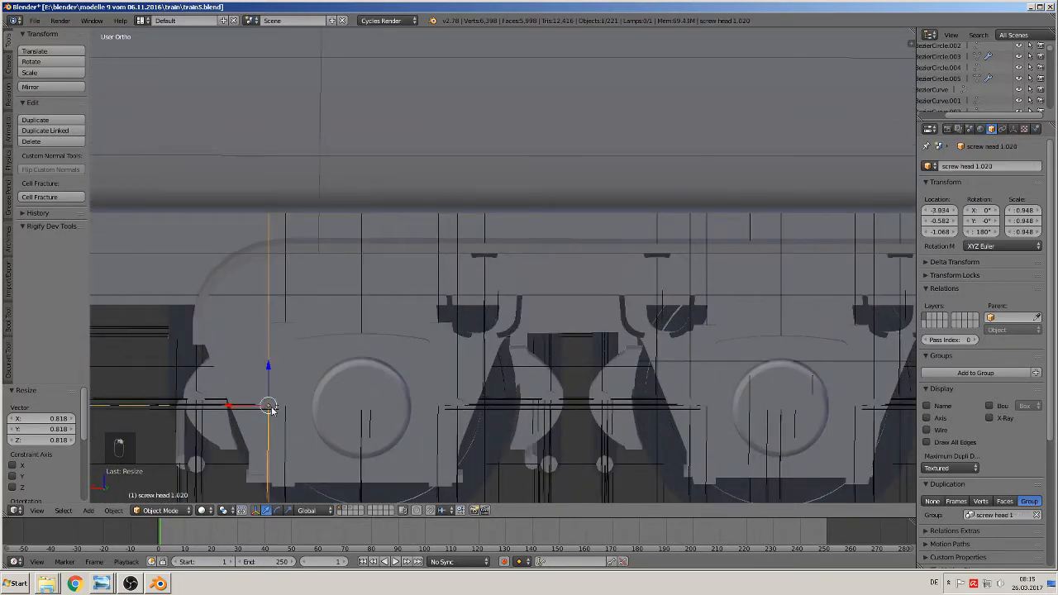
pyautogui.moveTo(272, 406); pyautogui.dragTo(392, 339, button='middle')
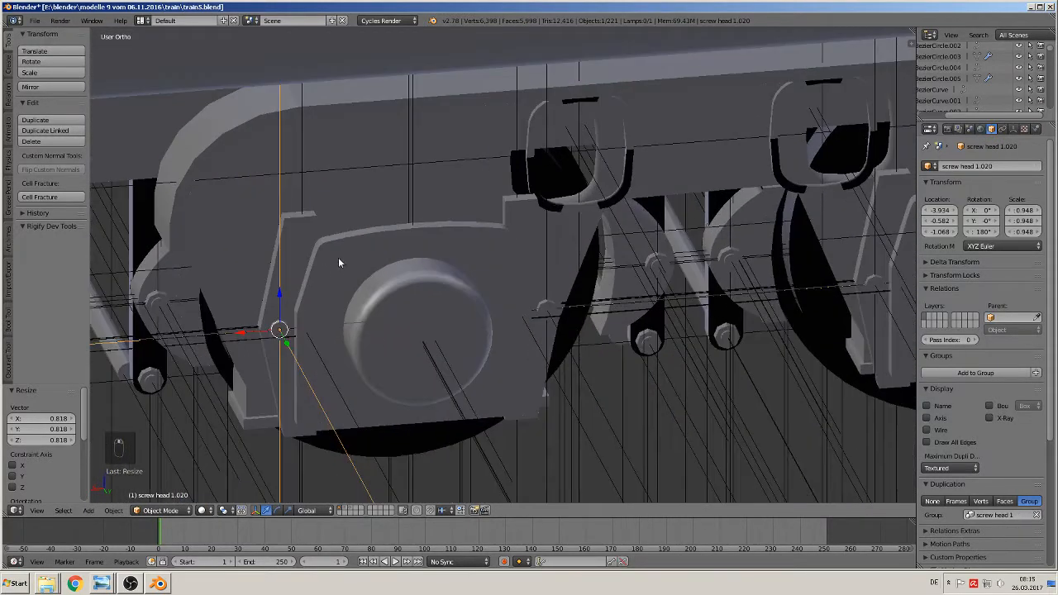
pyautogui.rightClick(419, 331)
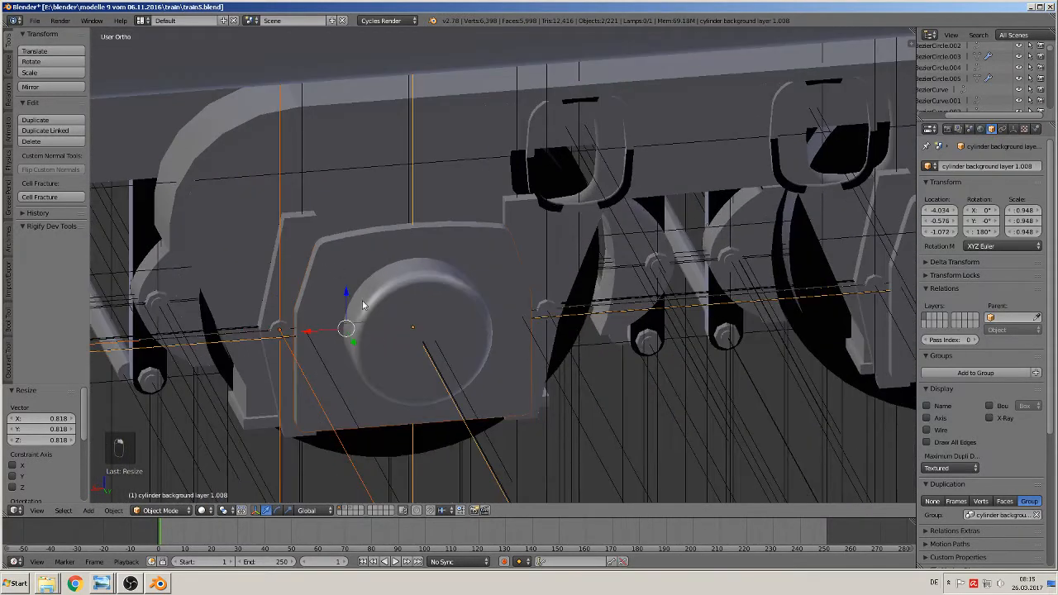
pyautogui.rightClick(301, 225)
pyautogui.rightClick(523, 228)
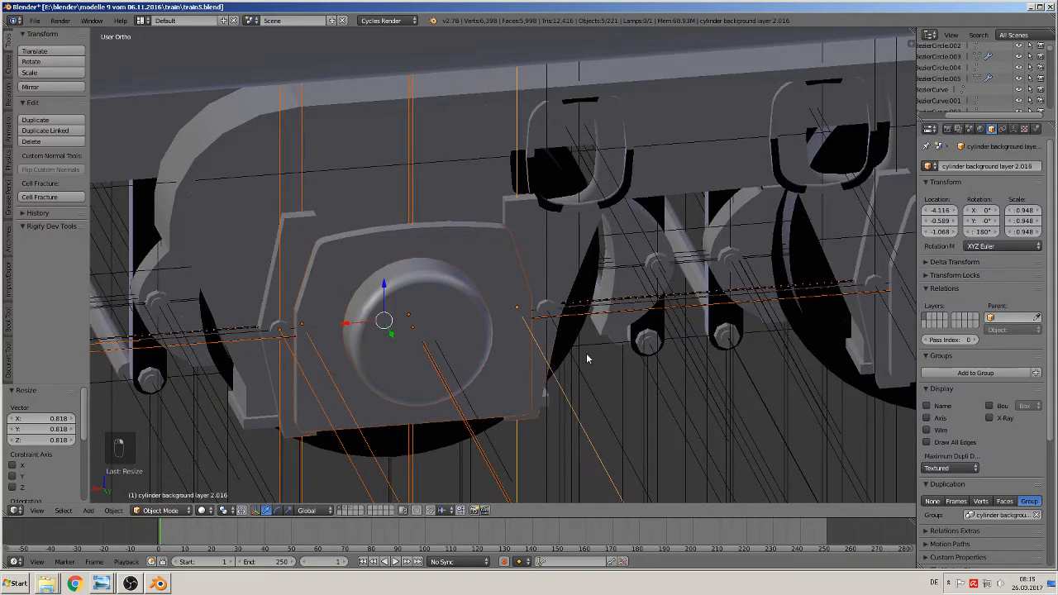
pyautogui.keyDown('shift'); pyautogui.rightClick(545, 308); pyautogui.keyUp('shift')
pyautogui.moveTo(634, 469); pyautogui.dragTo(509, 340, button='middle')
pyautogui.press('s')
pyautogui.click(596, 474)
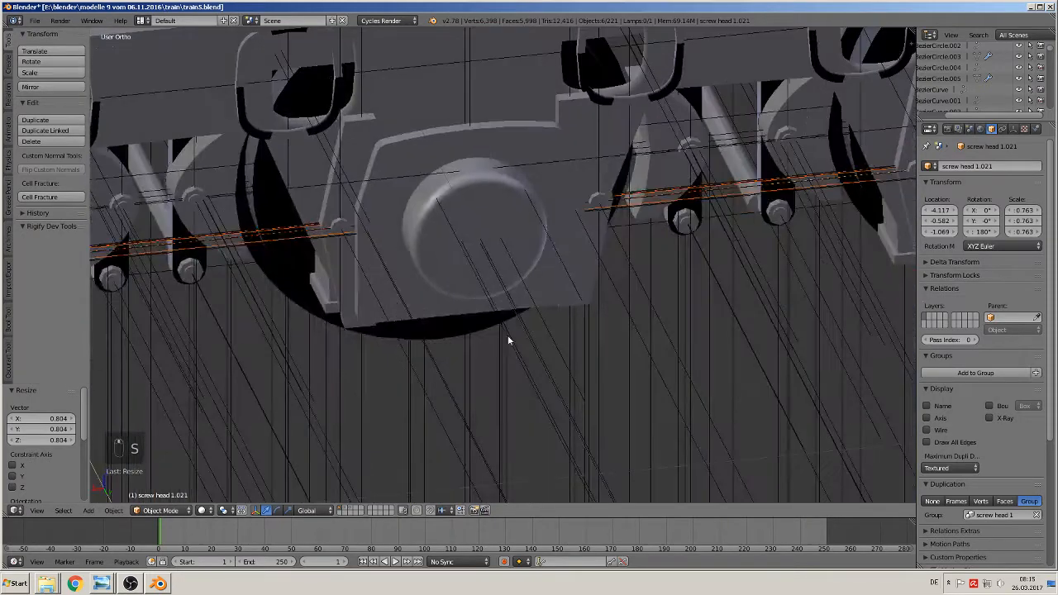
# - On that truck's middle wheel, select the axle cylinder, background plates and screw heads, and scale them down together by 0.835
pyautogui.rightClick(424, 214)
pyautogui.keyDown('shift'); pyautogui.rightClick(385, 175); pyautogui.keyUp('shift')
pyautogui.keyDown('shift'); pyautogui.rightClick(350, 170); pyautogui.keyUp('shift')
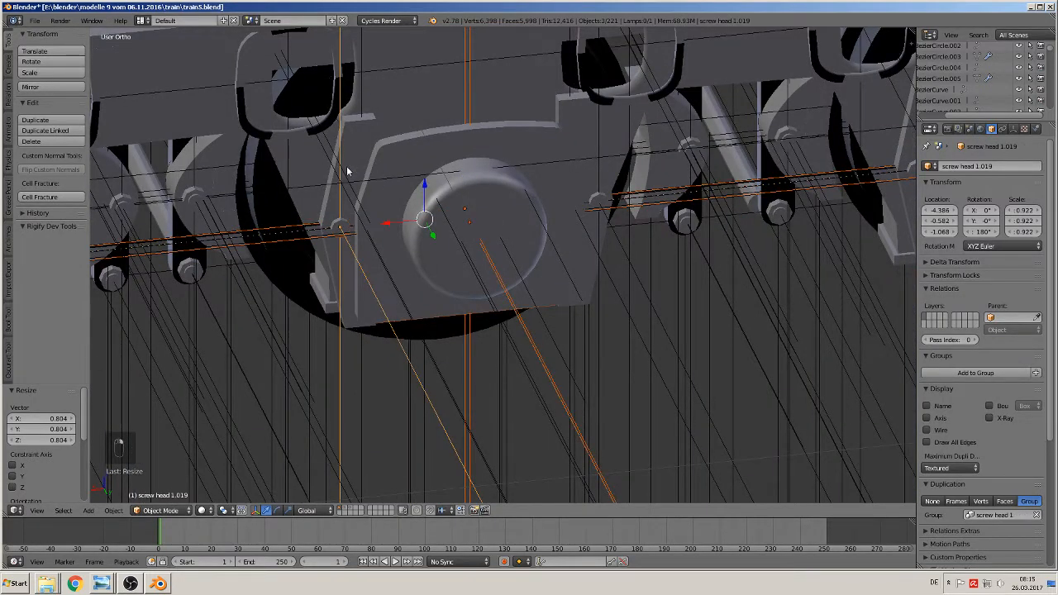
pyautogui.keyDown('shift'); pyautogui.rightClick(502, 176); pyautogui.keyUp('shift')
pyautogui.keyDown('shift'); pyautogui.rightClick(600, 186); pyautogui.keyUp('shift')
pyautogui.keyDown('shift'); pyautogui.rightClick(600, 205); pyautogui.keyUp('shift')
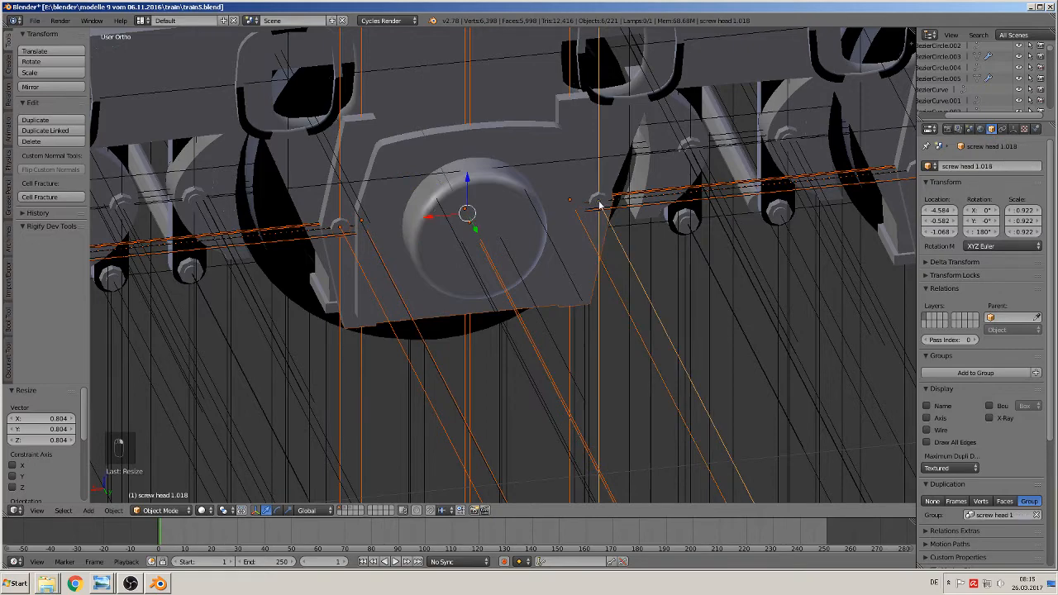
pyautogui.moveTo(749, 402); pyautogui.dragTo(362, 361, button='middle')
pyautogui.press('s')
pyautogui.click(685, 386)
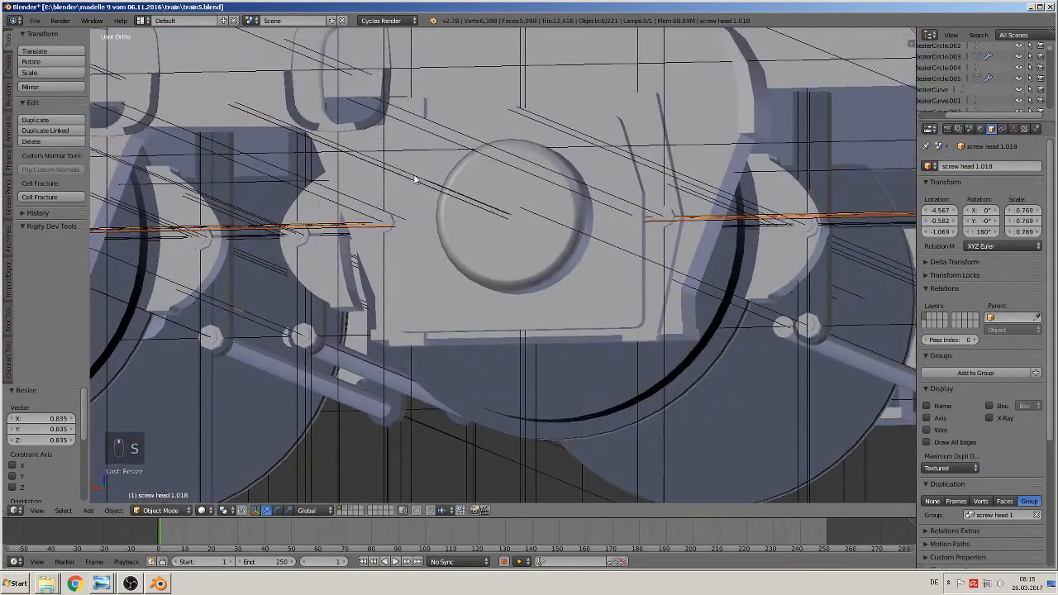
# - On that truck's outer wheel, scale the axle cylinder, background plates and screw heads down together to 0.767, and deselect everything
pyautogui.moveTo(388, 225); pyautogui.dragTo(416, 234, button='right')
pyautogui.rightClick(416, 234)
pyautogui.moveTo(416, 234); pyautogui.dragTo(395, 220, button='middle')
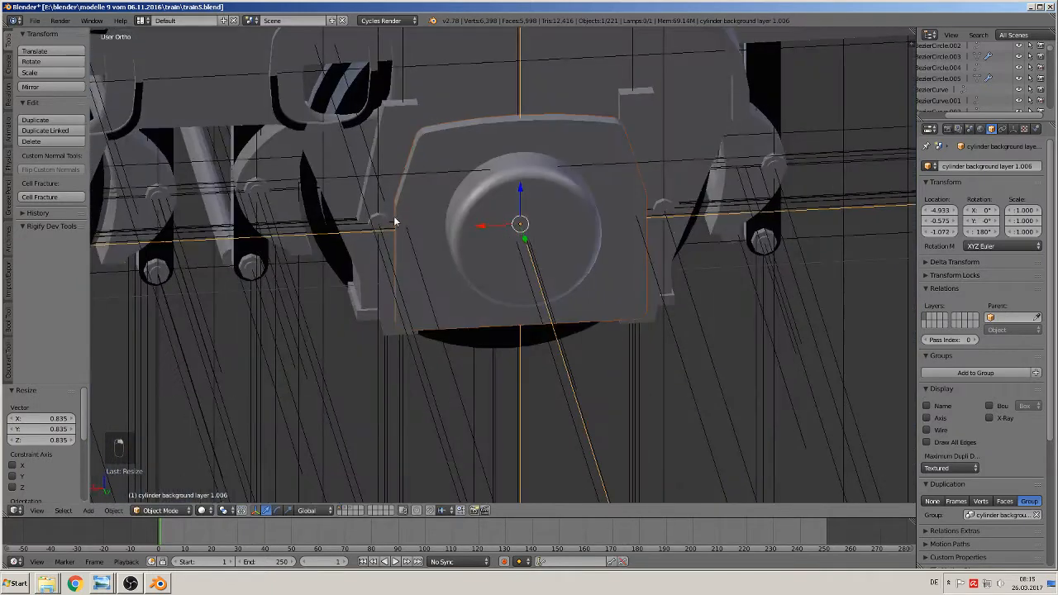
pyautogui.keyDown('shift'); pyautogui.rightClick(376, 231); pyautogui.keyUp('shift')
pyautogui.rightClick(380, 220)
pyautogui.keyDown('shift'); pyautogui.rightClick(434, 191); pyautogui.keyUp('shift')
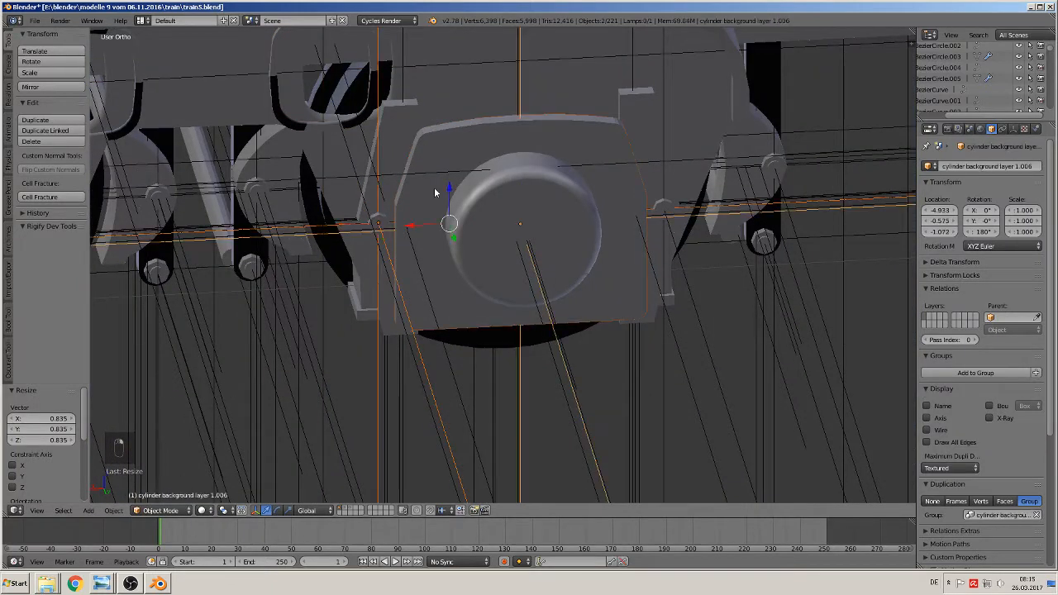
pyautogui.keyDown('shift'); pyautogui.rightClick(399, 110); pyautogui.keyUp('shift')
pyautogui.keyDown('shift'); pyautogui.rightClick(555, 219); pyautogui.keyUp('shift')
pyautogui.keyDown('shift'); pyautogui.rightClick(646, 160); pyautogui.keyUp('shift')
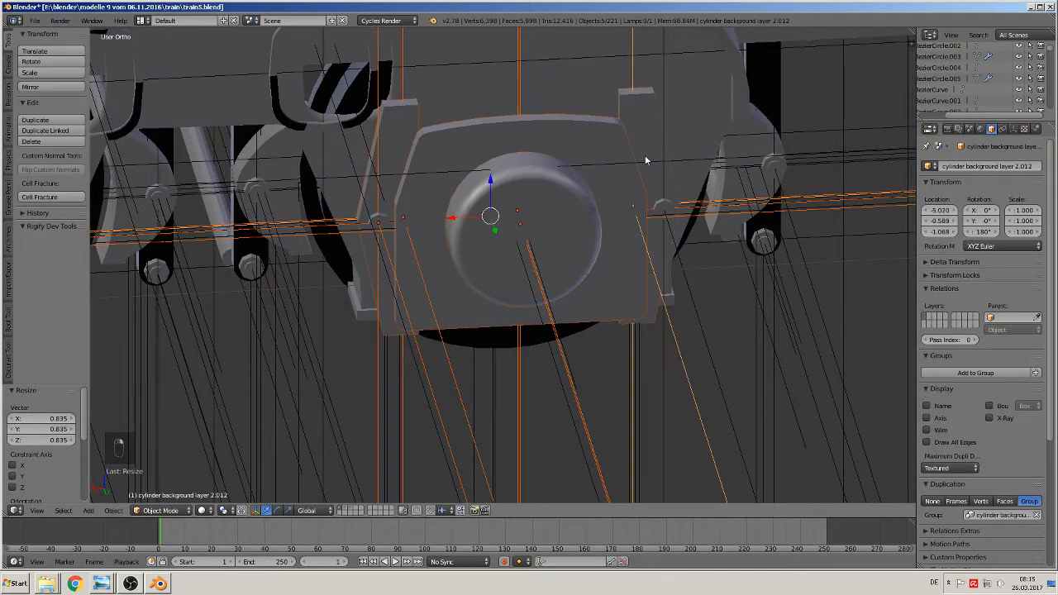
pyautogui.keyDown('shift'); pyautogui.rightClick(661, 213); pyautogui.keyUp('shift')
pyautogui.press('s')
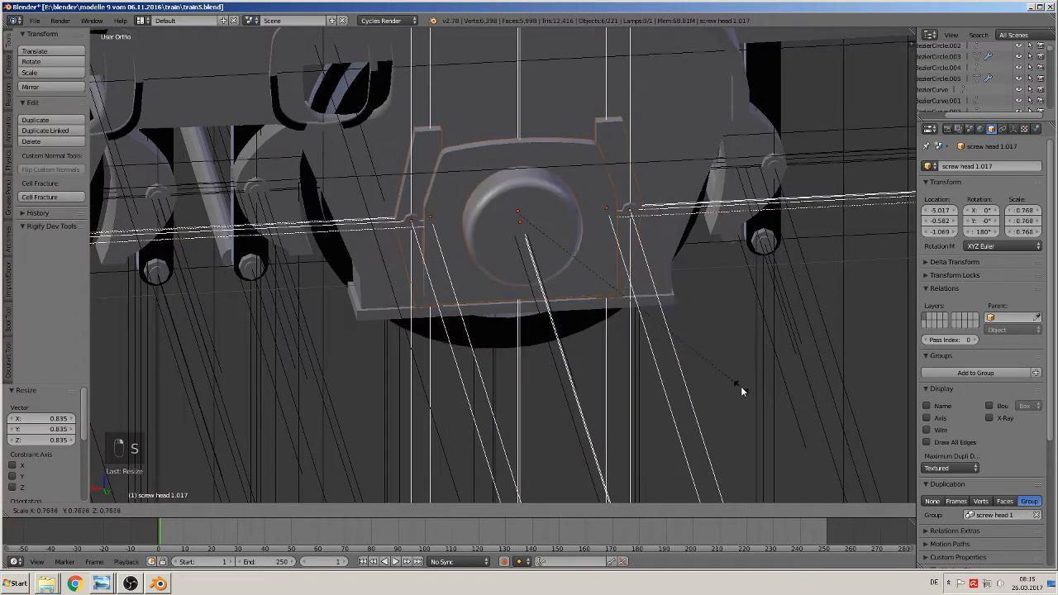
pyautogui.click(742, 392)
pyautogui.scroll(-7, 742, 388)
pyautogui.keyDown('shift'); pyautogui.moveTo(343, 298); pyautogui.dragTo(443, 275, button='middle'); pyautogui.keyUp('shift')
pyautogui.press('a')
# - Inspect the openings in the truck side frame on the tender's other side in wireframe display, and return to solid shading
pyautogui.scroll(4, 428, 302)
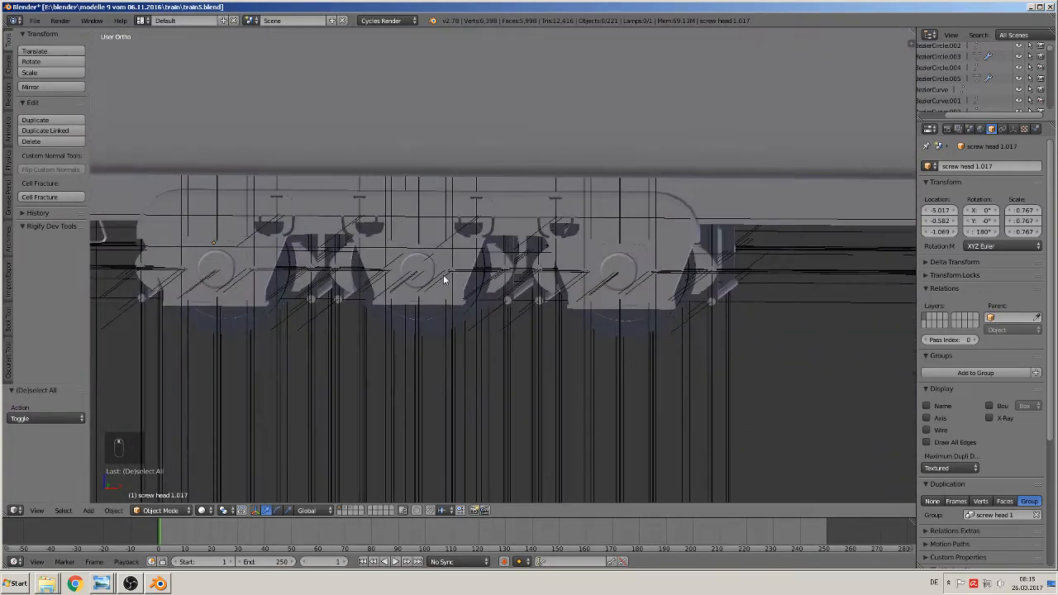
pyautogui.scroll(3, 449, 281)
pyautogui.scroll(2, 307, 273)
pyautogui.keyDown('shift'); pyautogui.moveTo(306, 273); pyautogui.dragTo(789, 383, button='middle'); pyautogui.keyUp('shift')
pyautogui.scroll(2, 584, 357)
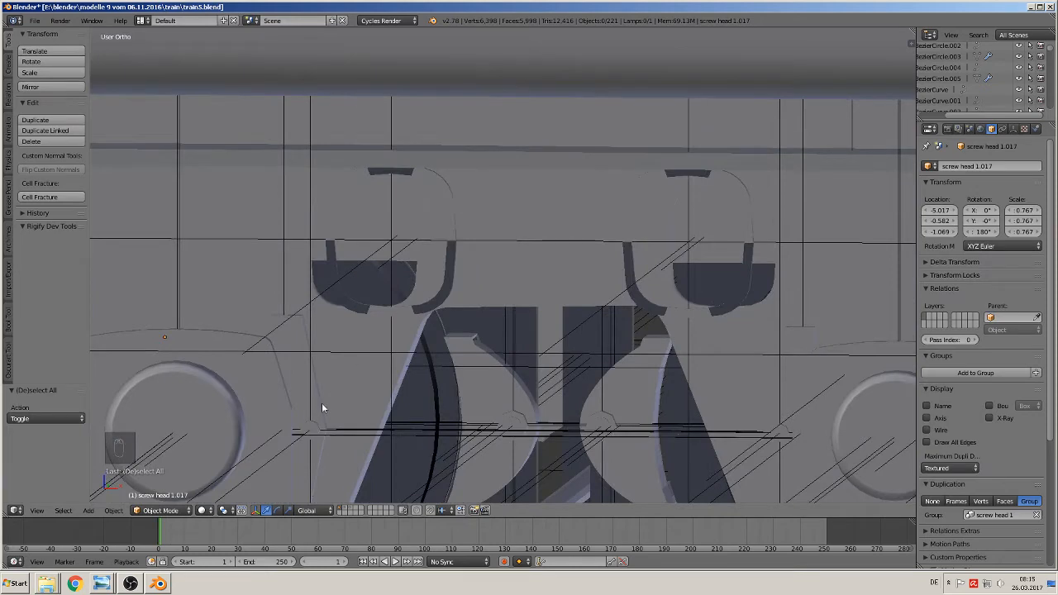
pyautogui.press('z')
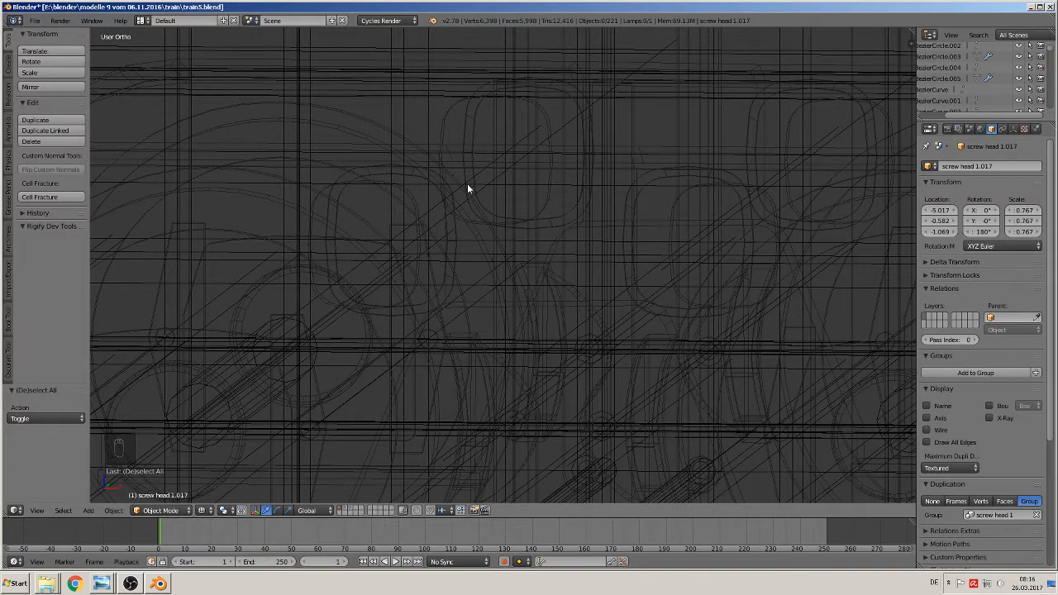
pyautogui.click(201, 510)
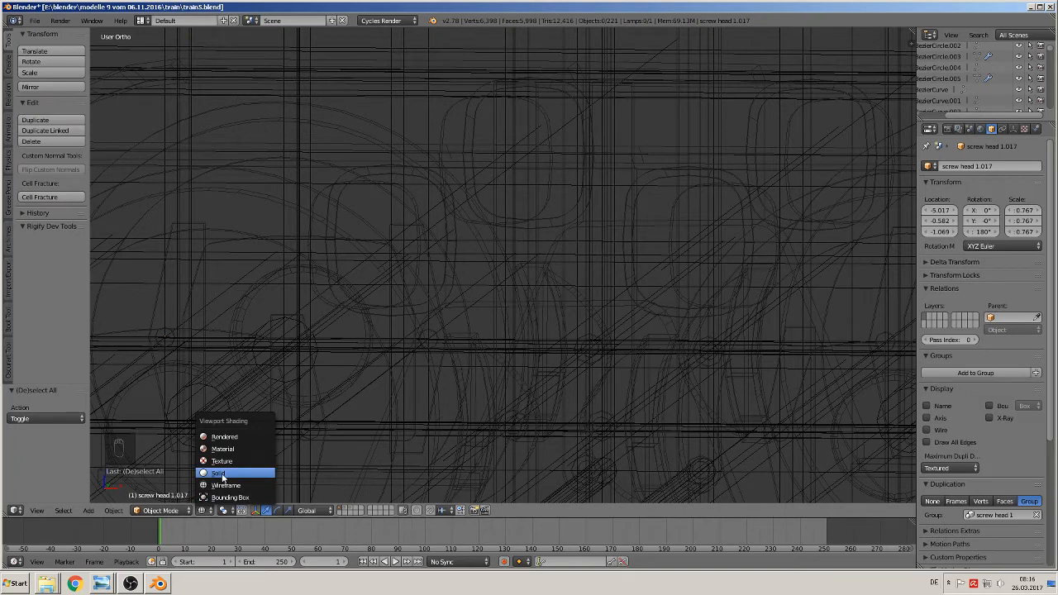
pyautogui.click(222, 477)
# - In front view, move the side frame hole beside the outer wheel about 0.018 outward and scale it down by 0.905
pyautogui.scroll(-2, 388, 363)
pyautogui.rightClick(461, 246)
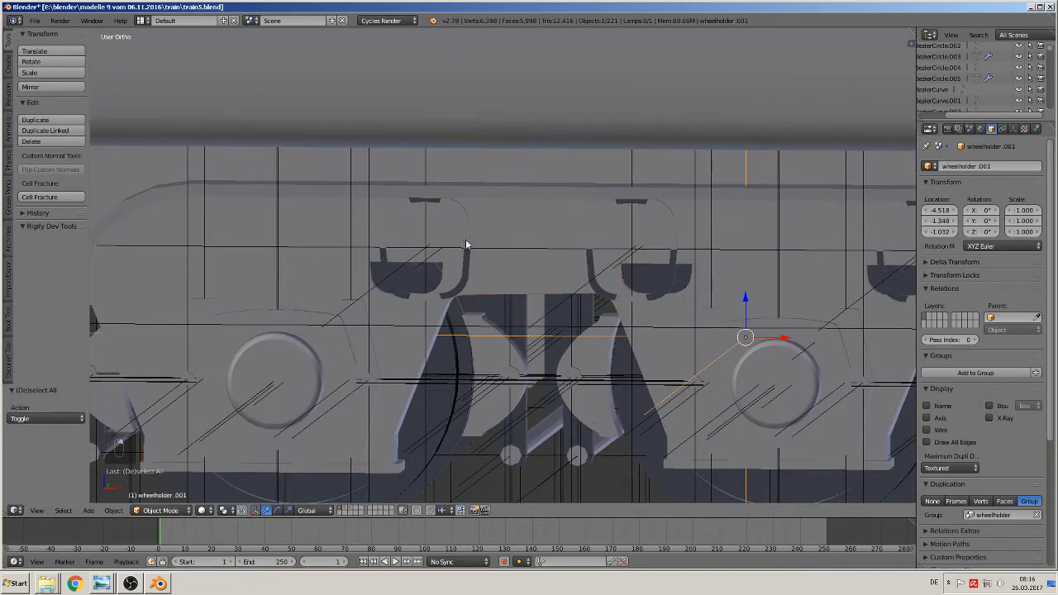
pyautogui.rightClick(466, 244)
pyautogui.press('KP_1')
pyautogui.scroll(1, 466, 273)
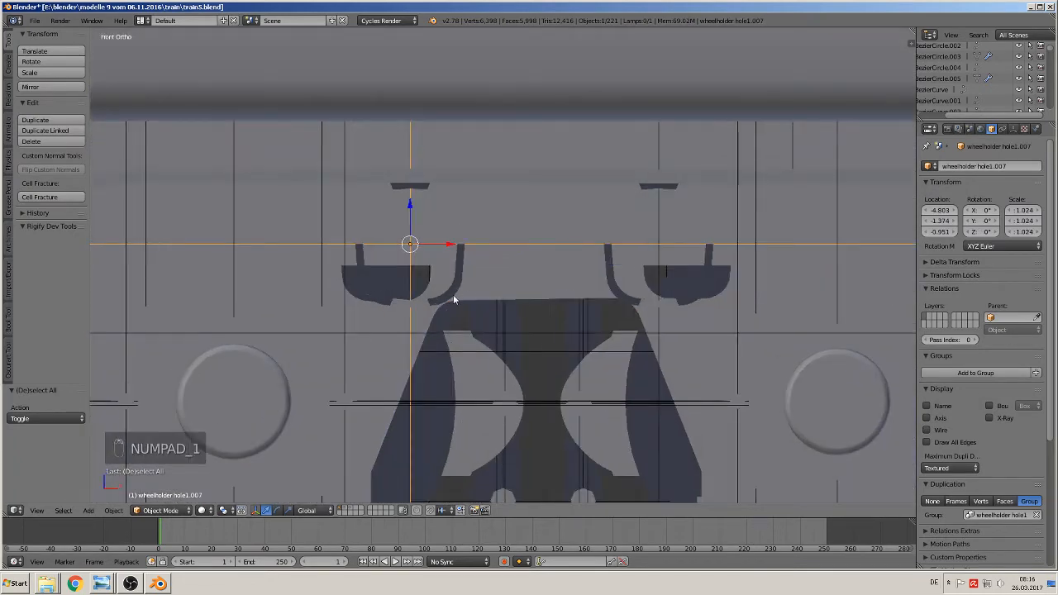
pyautogui.press('g')
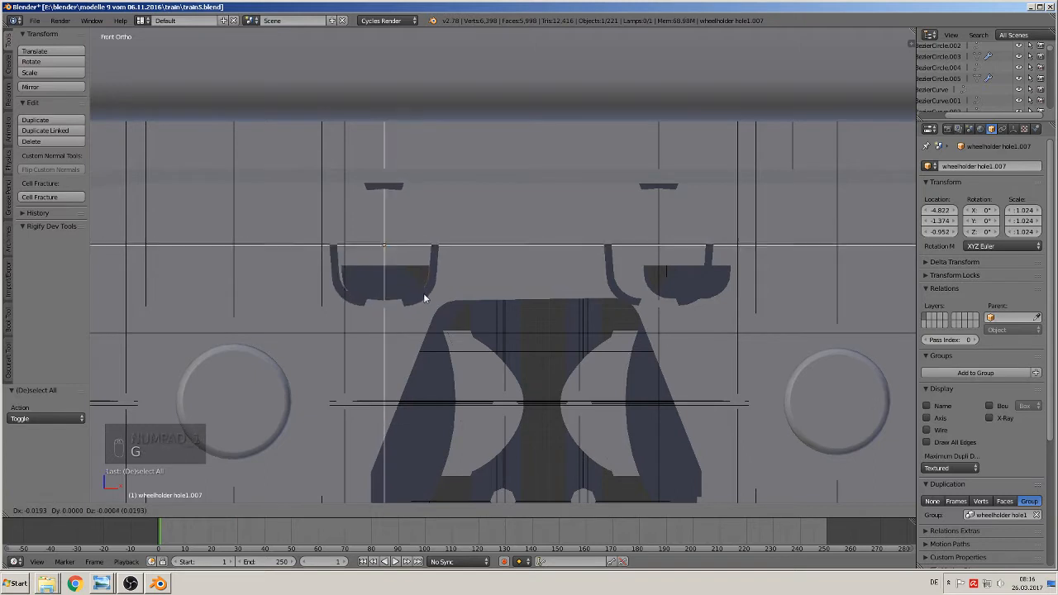
pyautogui.click(426, 294)
pyautogui.press('s')
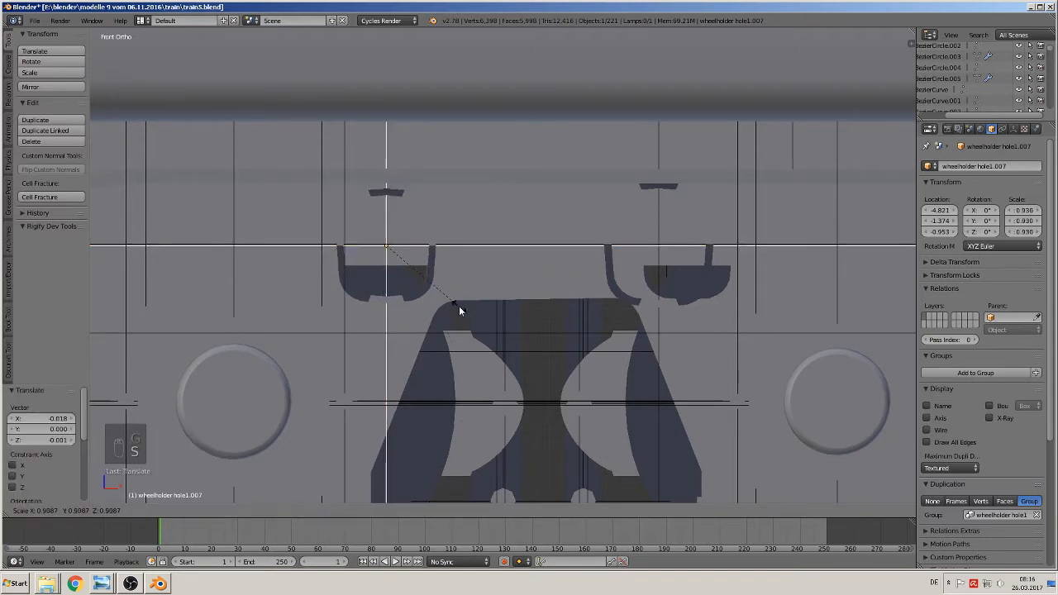
pyautogui.click(461, 307)
# - Move the side frame hole on the outer side of the middle wheel about 0.021 toward that wheel and scale it by 0.912
pyautogui.rightClick(616, 288)
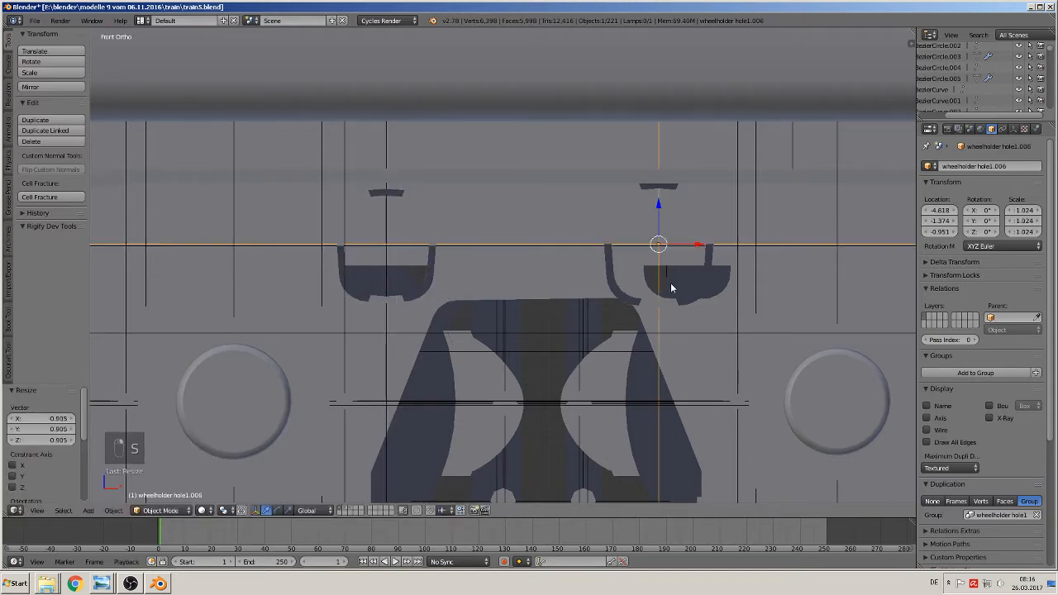
pyautogui.press('g')
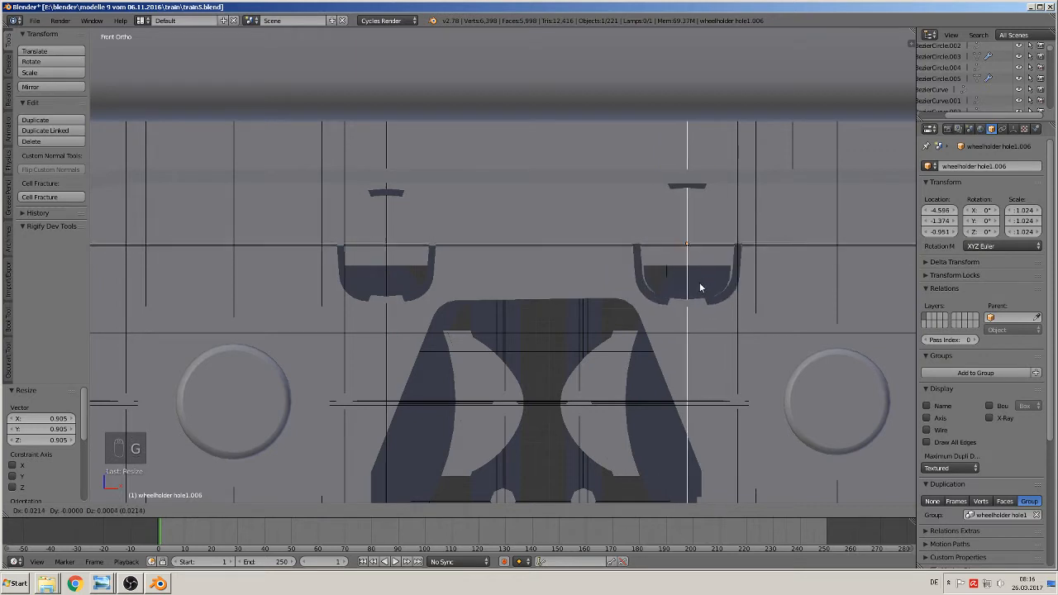
pyautogui.click(698, 282)
pyautogui.press('s')
pyautogui.click(804, 309)
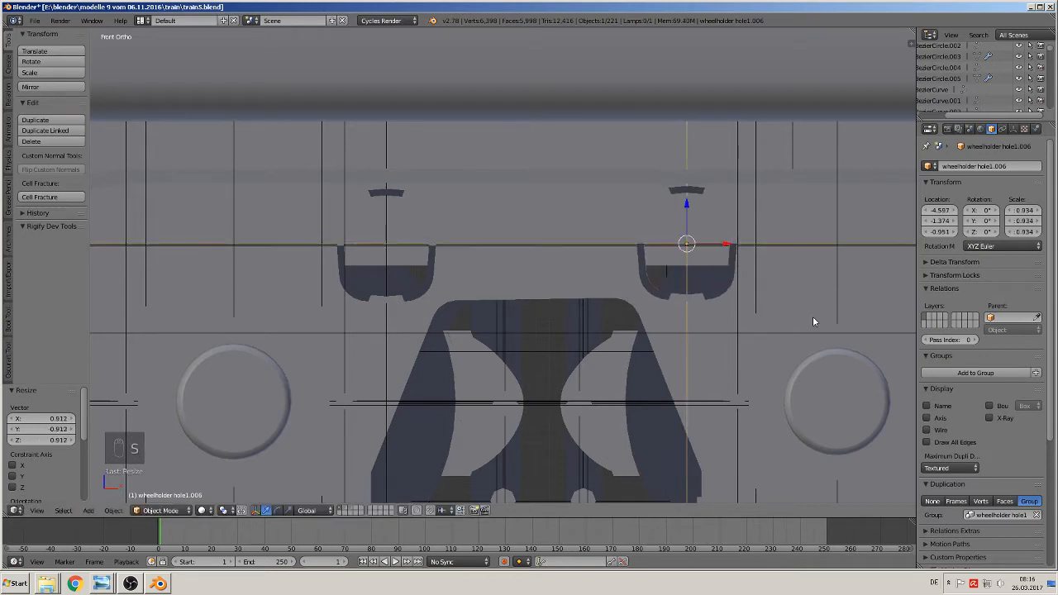
# - Move the hole on the middle wheel's inner side about 0.018 toward that wheel and scale it down by 0.932
pyautogui.keyDown('shift'); pyautogui.moveTo(812, 316); pyautogui.dragTo(400, 321, button='middle'); pyautogui.keyUp('shift')
pyautogui.rightClick(577, 297)
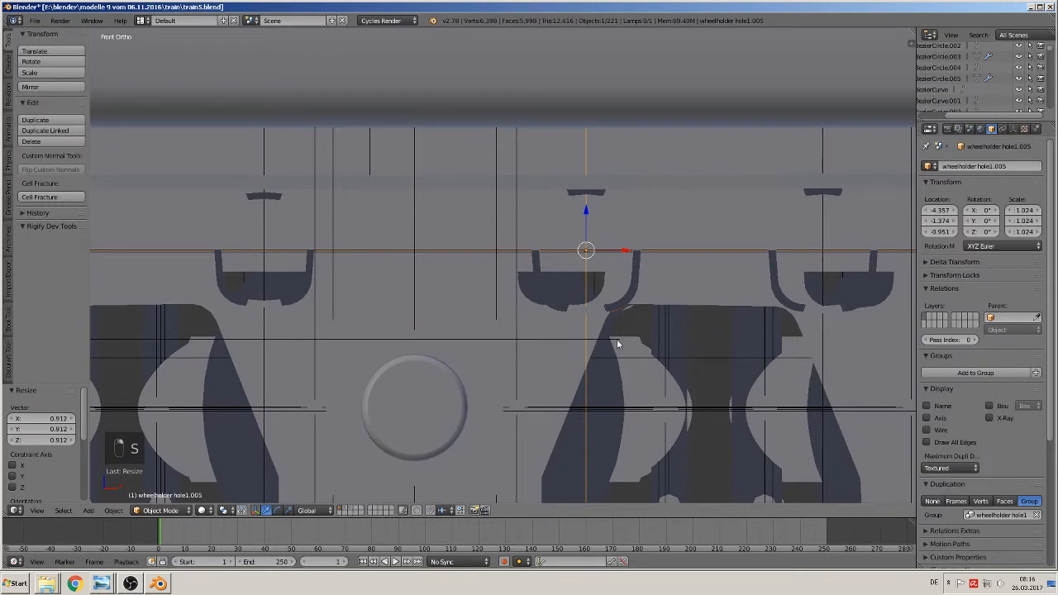
pyautogui.press('g')
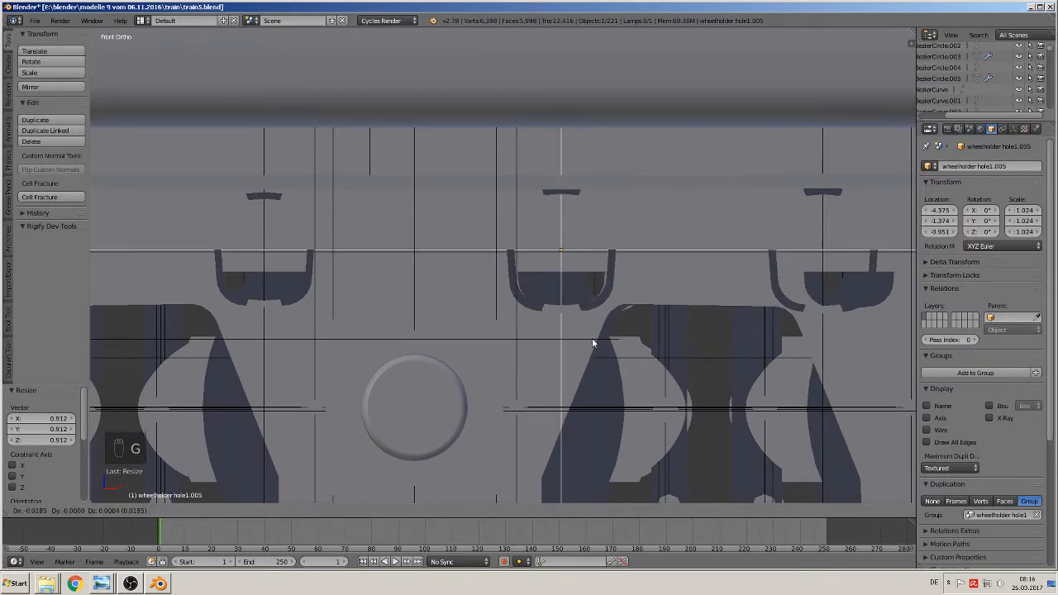
pyautogui.click(592, 338)
pyautogui.press('s')
pyautogui.click(615, 341)
# - Move the hole beside the inner end wheel about 0.018 toward that wheel and slightly down, and scale it by 0.909
pyautogui.keyDown('shift'); pyautogui.moveTo(616, 342); pyautogui.dragTo(375, 335, button='middle'); pyautogui.keyUp('shift')
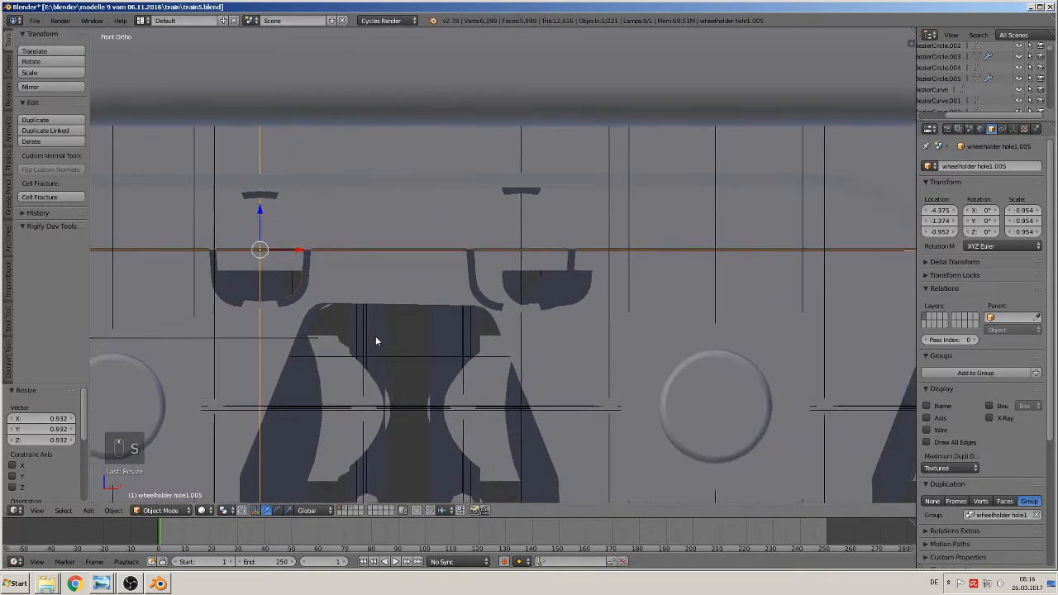
pyautogui.rightClick(515, 313)
pyautogui.press('g')
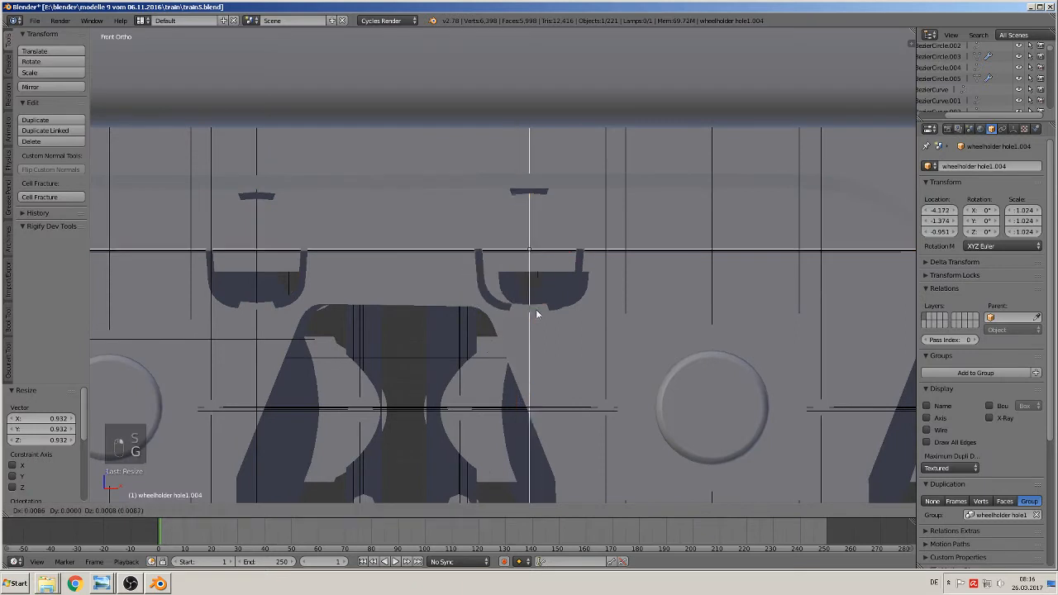
pyautogui.click(547, 318)
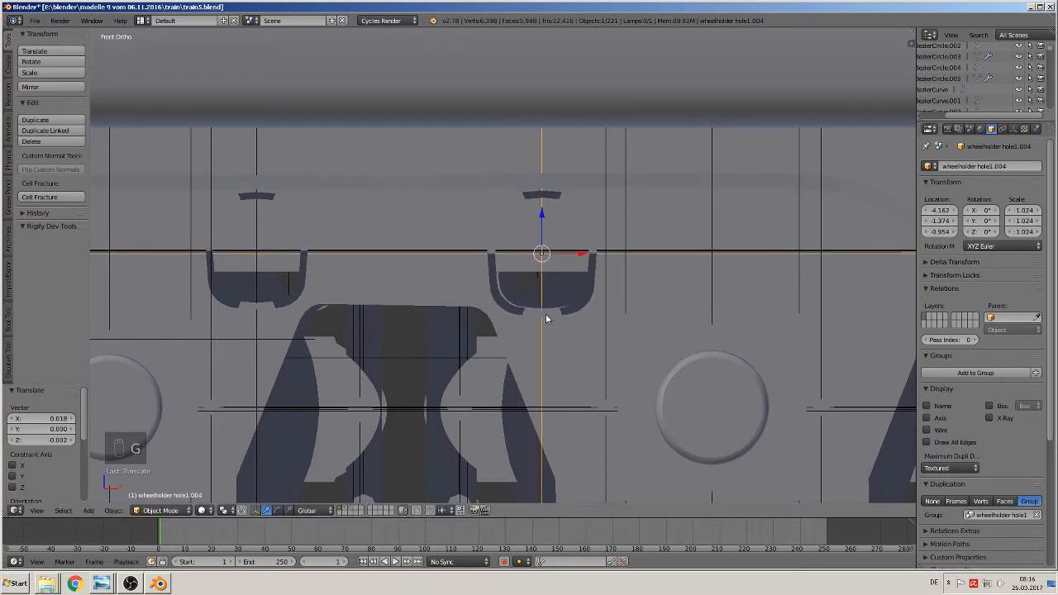
pyautogui.press('s')
pyautogui.click(576, 334)
# - On the second truck, move the hole beside the inner end wheel about 0.018 toward that wheel and 0.002 down, and scale it by 0.976
pyautogui.keyDown('shift'); pyautogui.moveTo(596, 333); pyautogui.dragTo(74, 333, button='middle'); pyautogui.keyUp('shift')
pyautogui.scroll(-2, 1045, 339)
pyautogui.scroll(-8, 589, 378)
pyautogui.keyDown('shift'); pyautogui.moveTo(744, 356); pyautogui.dragTo(467, 382, button='middle'); pyautogui.keyUp('shift')
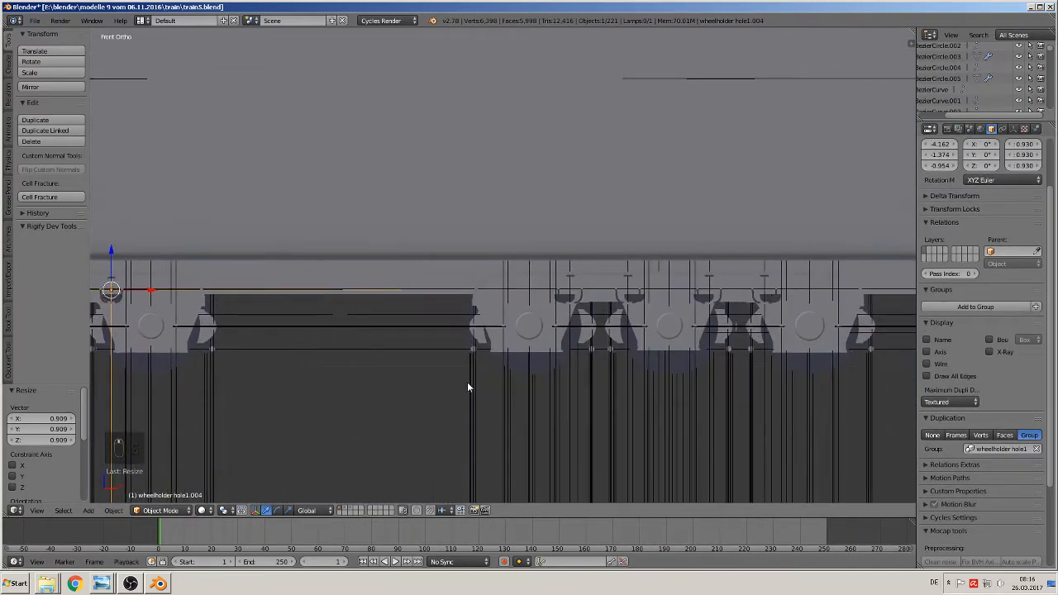
pyautogui.scroll(6, 695, 398)
pyautogui.keyDown('shift'); pyautogui.moveTo(695, 398); pyautogui.dragTo(484, 314, button='middle'); pyautogui.keyUp('shift')
pyautogui.scroll(2, 531, 288)
pyautogui.rightClick(531, 291)
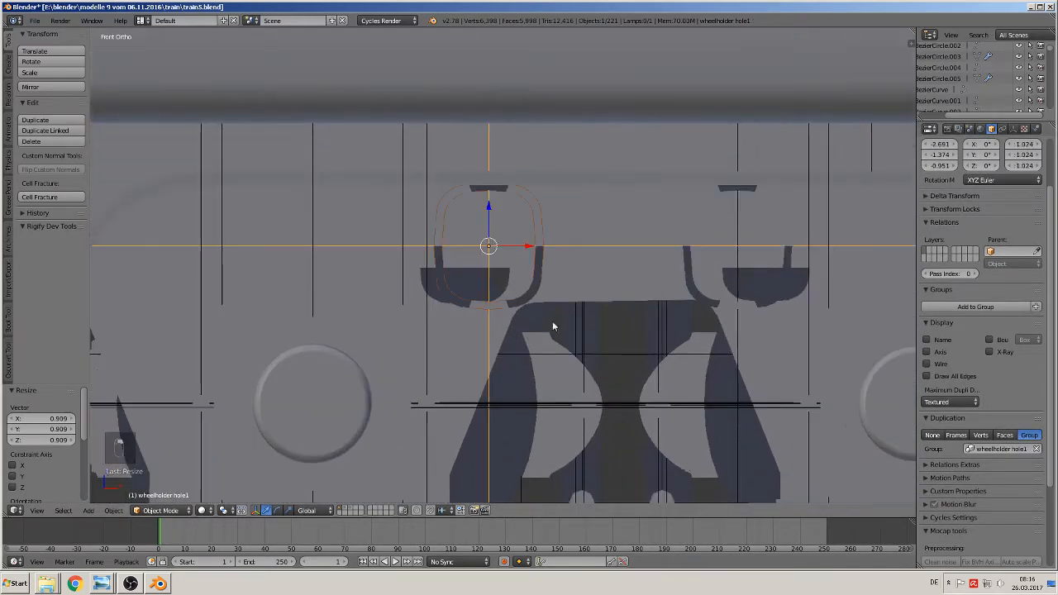
pyautogui.press('g')
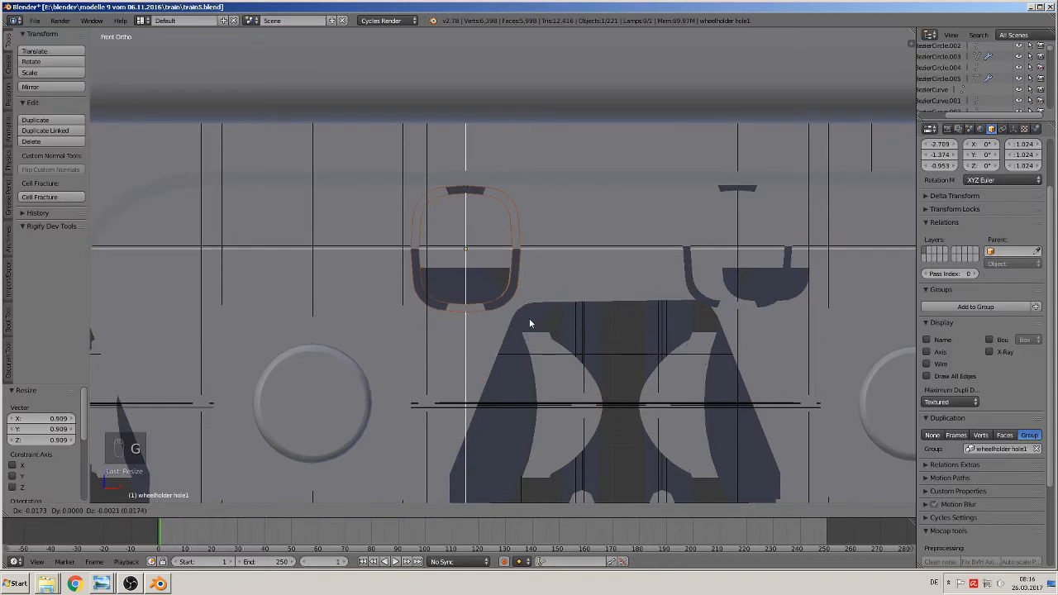
pyautogui.rightClick(529, 318)
pyautogui.press('s')
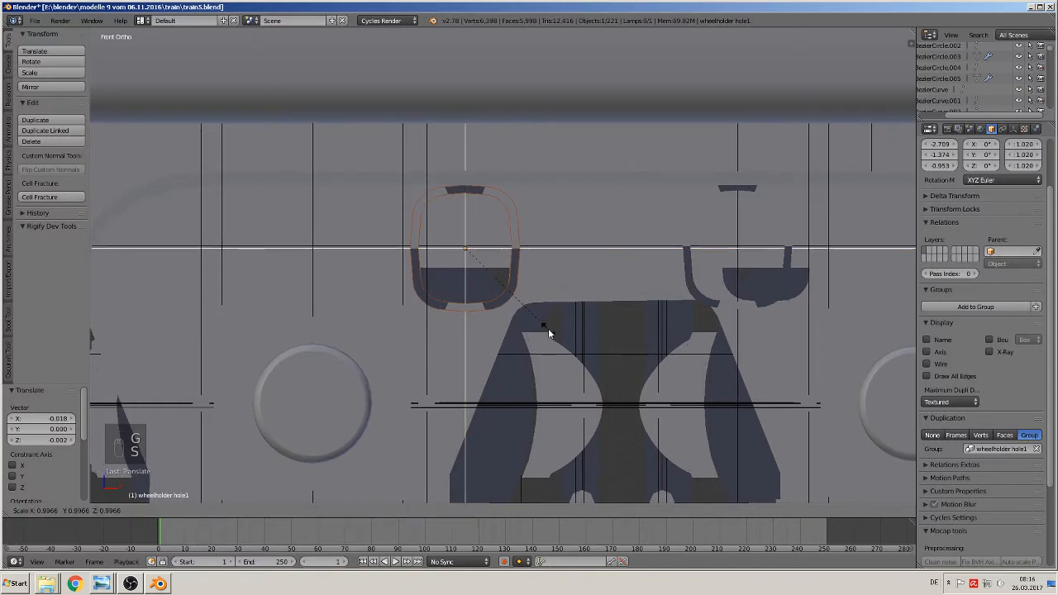
pyautogui.click(548, 328)
# - Move the second truck's hole on the middle wheel's inner side about 0.021 toward that wheel and scale it by 0.962
pyautogui.keyDown('shift'); pyautogui.moveTo(780, 354); pyautogui.dragTo(501, 260, button='middle'); pyautogui.keyUp('shift')
pyautogui.rightClick(451, 262)
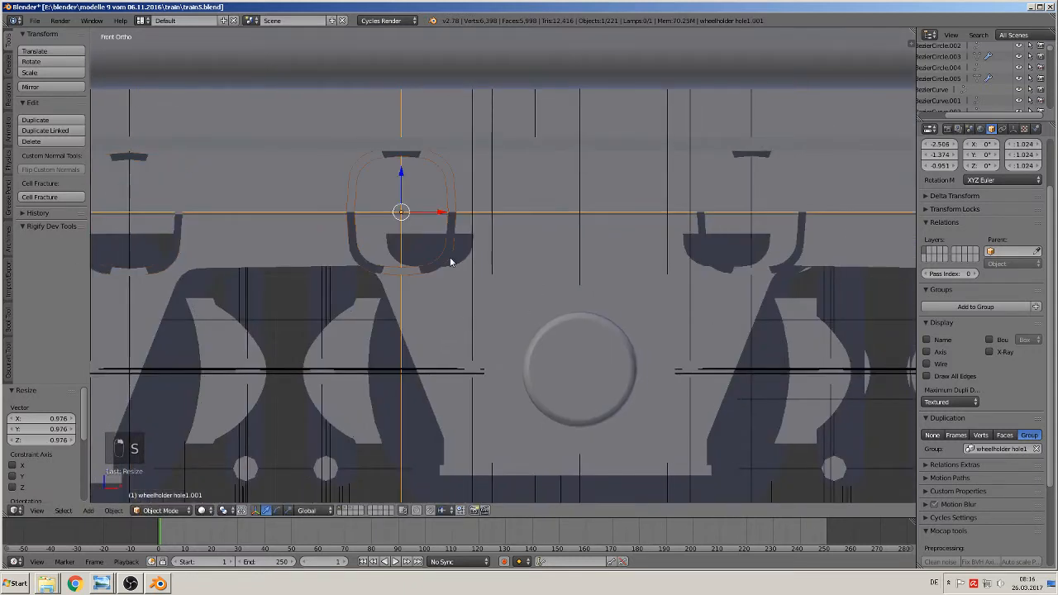
pyautogui.press('g')
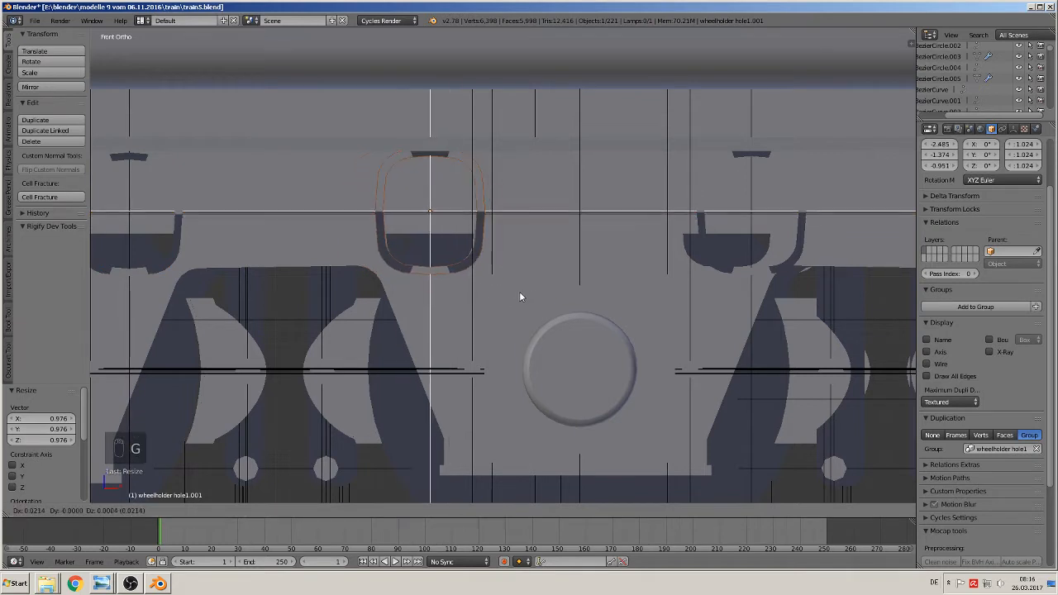
pyautogui.click(519, 294)
pyautogui.press('s')
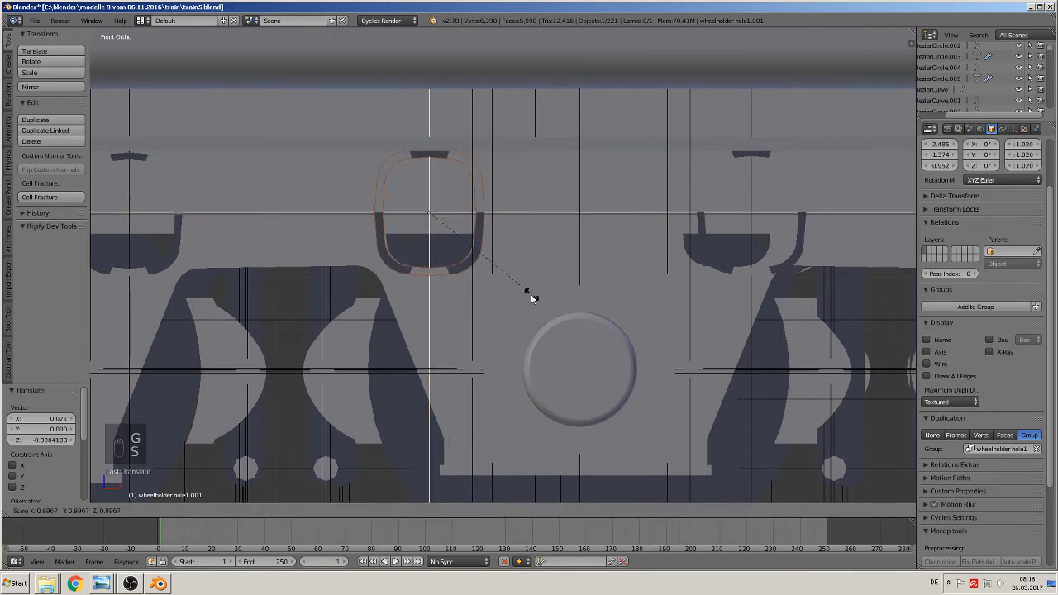
pyautogui.click(526, 292)
# - Move the second truck's hole on the middle wheel's outer side about 0.02 toward that wheel and scale it by 0.928
pyautogui.rightClick(749, 284)
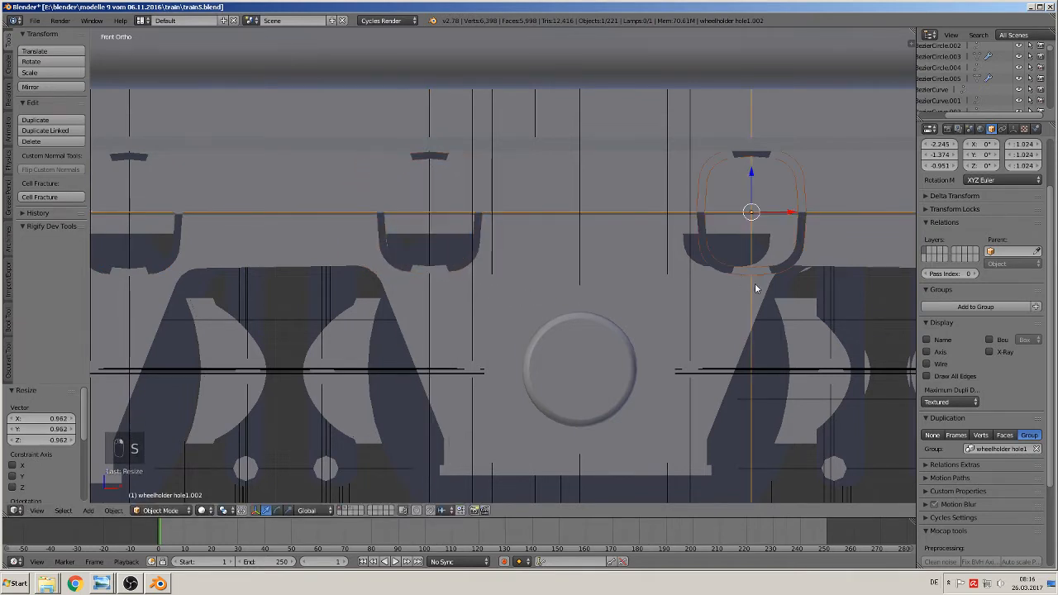
pyautogui.press('g')
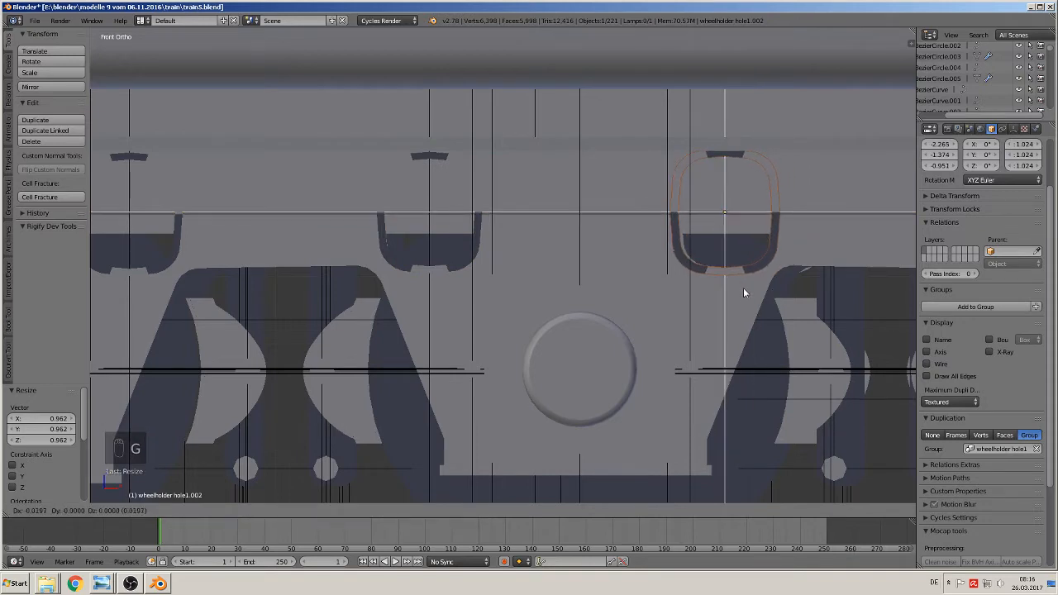
pyautogui.press('s')
pyautogui.click(756, 291)
# - Move the hole beside the second truck's outer end wheel about 0.019 toward that wheel and slightly down, and scale it by 0.890
pyautogui.scroll(-6, 756, 295)
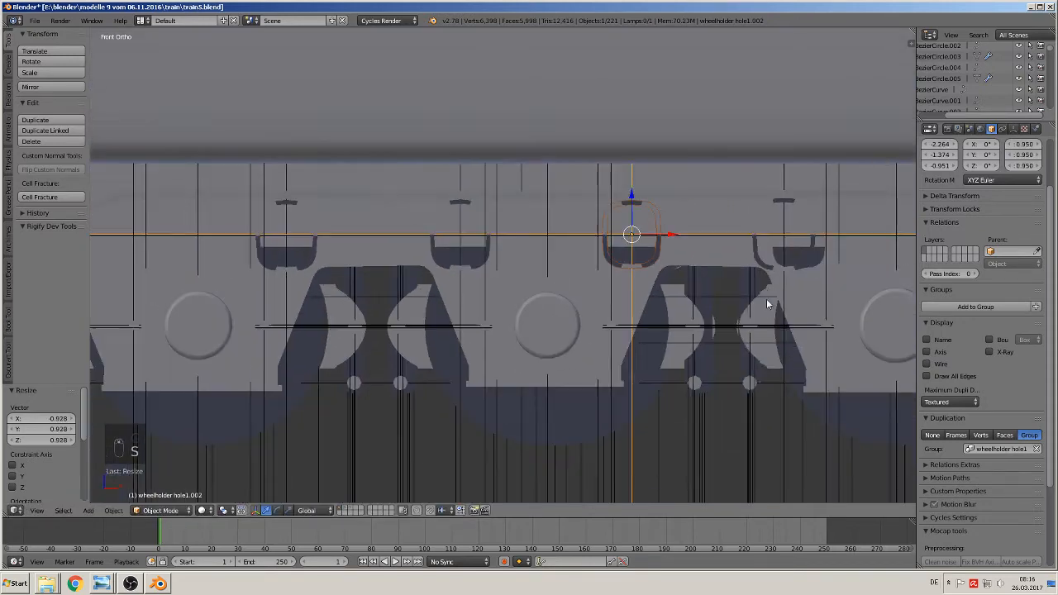
pyautogui.scroll(4, 533, 329)
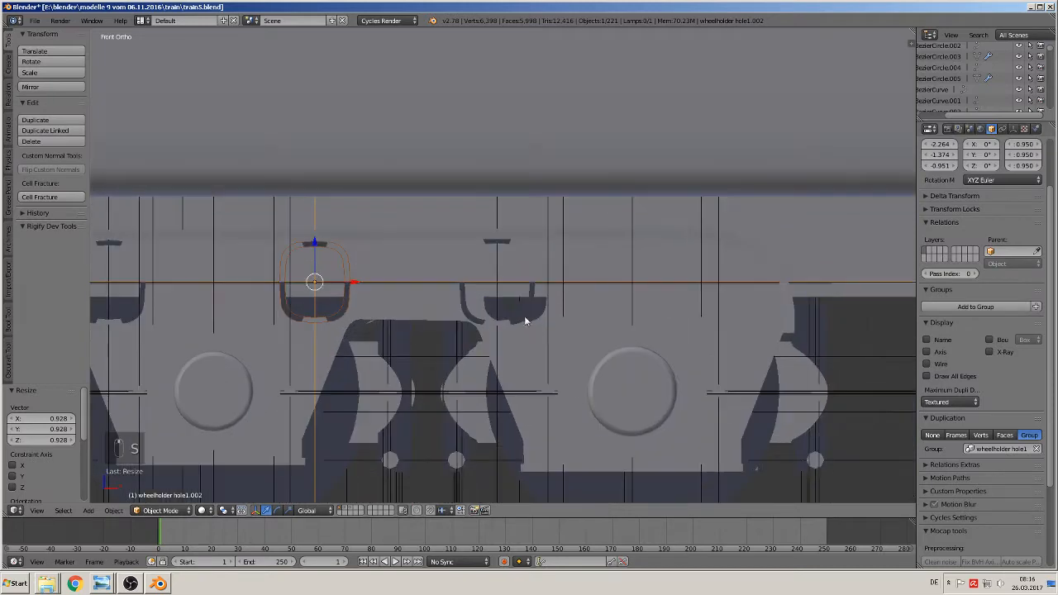
pyautogui.rightClick(530, 316)
pyautogui.press('g')
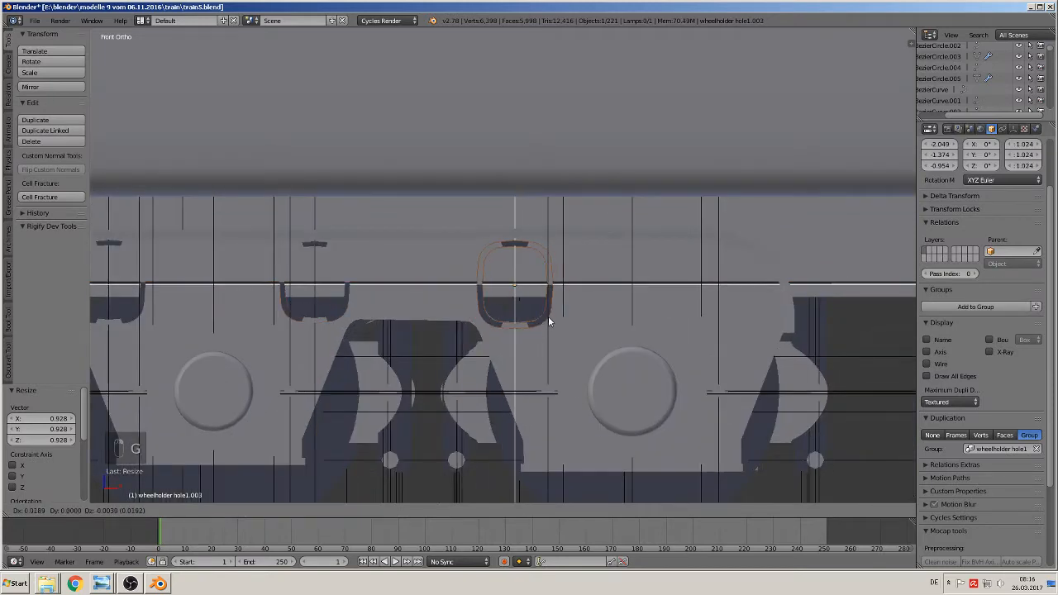
pyautogui.click(548, 316)
pyautogui.press('s')
pyautogui.click(562, 331)
# - On the tender's opposite side, move the second truck's hole beside the outer end wheel 0.018 toward that wheel along X and scale it by 0.931
pyautogui.moveTo(562, 332); pyautogui.dragTo(486, 382, button='middle')
pyautogui.scroll(3, 486, 379)
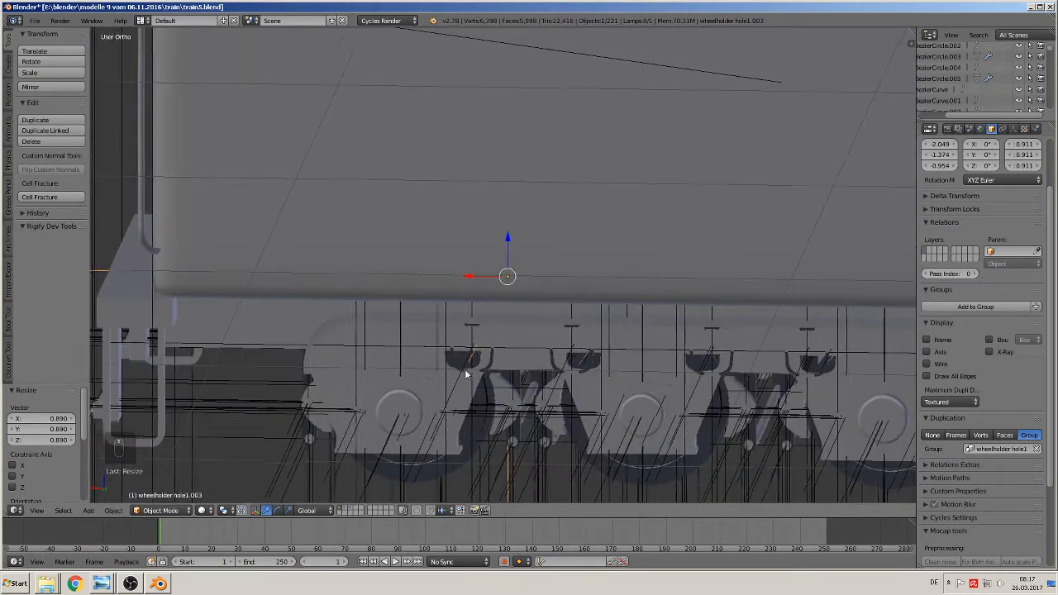
pyautogui.scroll(4, 480, 331)
pyautogui.rightClick(452, 287)
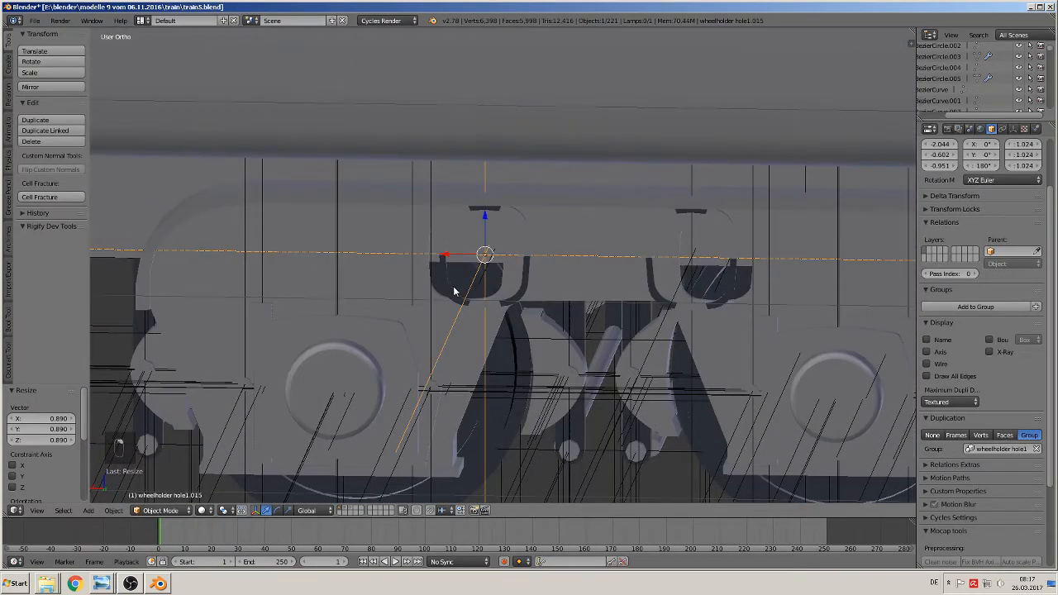
pyautogui.moveTo(454, 291); pyautogui.dragTo(461, 274, button='middle')
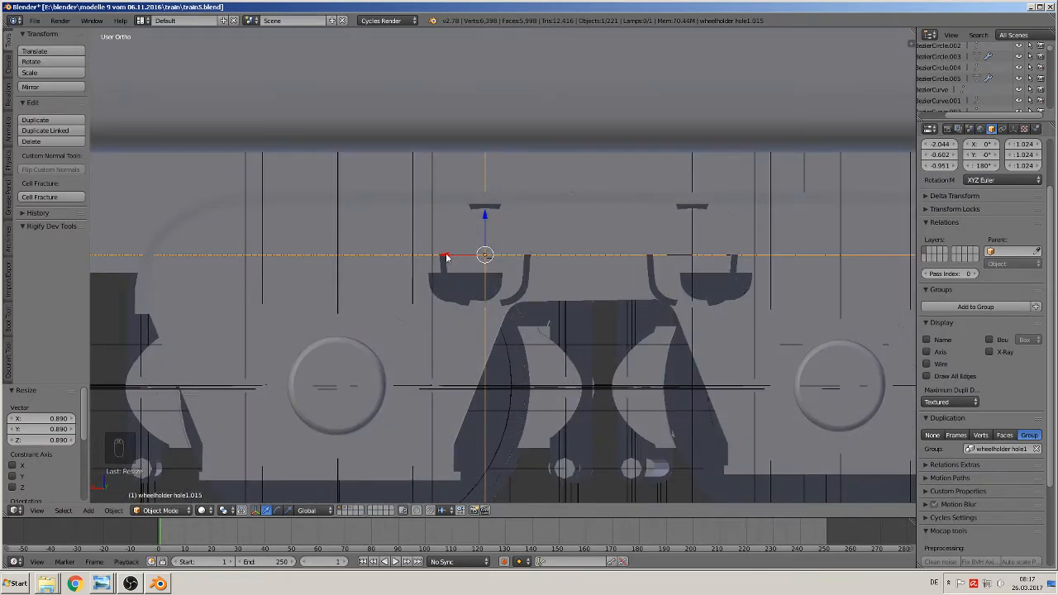
pyautogui.moveTo(446, 258); pyautogui.dragTo(425, 262)
pyautogui.press('s')
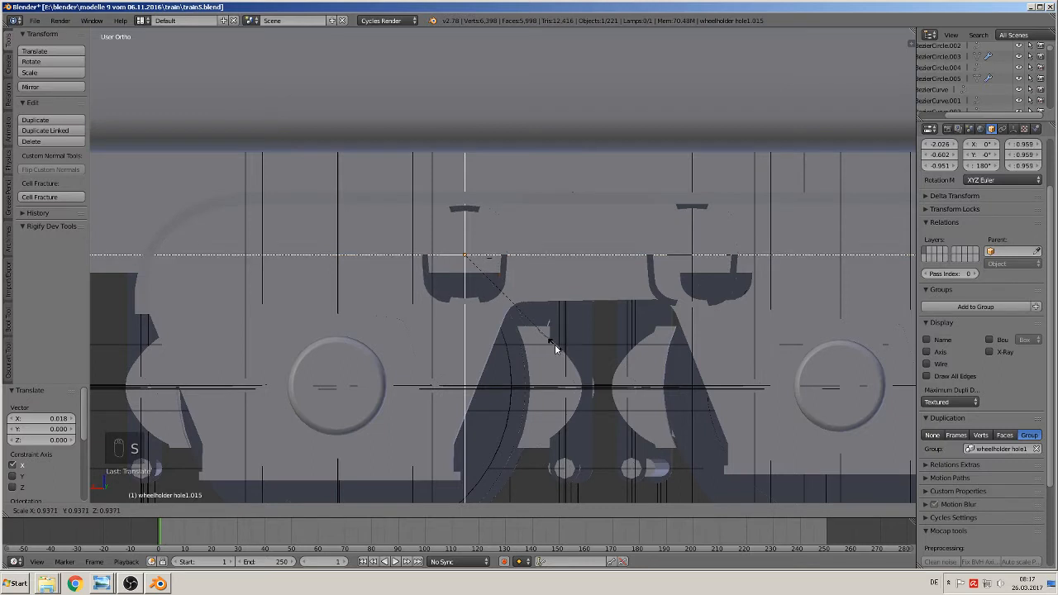
pyautogui.click(554, 345)
# - On this opposite side, move the hole on the middle wheel's outer side about 0.02 toward that wheel and scale it by 0.912
pyautogui.rightClick(653, 290)
pyautogui.keyDown('shift'); pyautogui.moveTo(699, 372); pyautogui.dragTo(490, 400, button='middle'); pyautogui.keyUp('shift')
pyautogui.press('g')
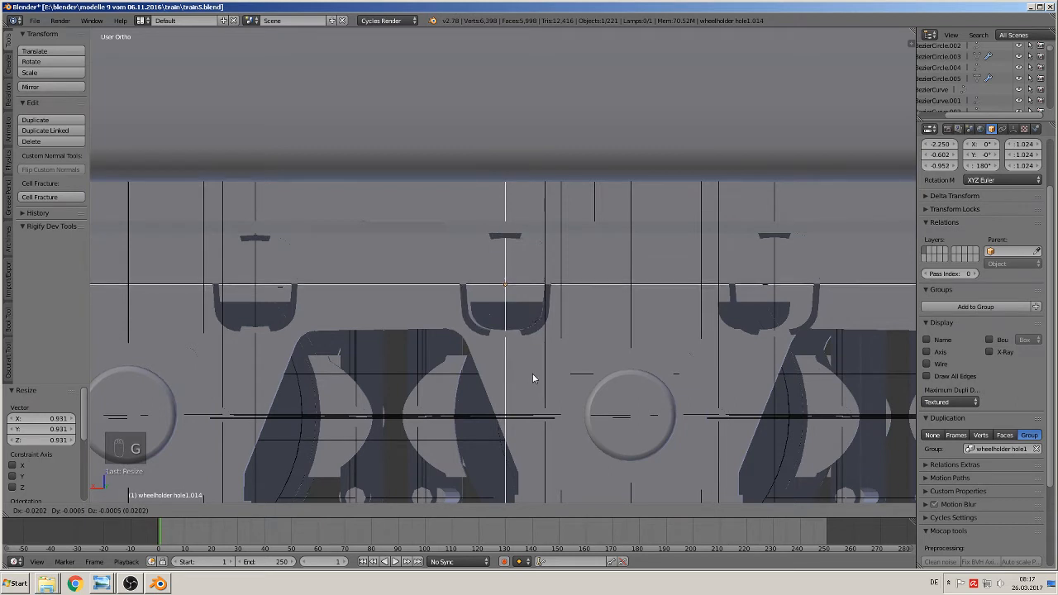
pyautogui.click(533, 376)
pyautogui.press('s')
pyautogui.click(579, 355)
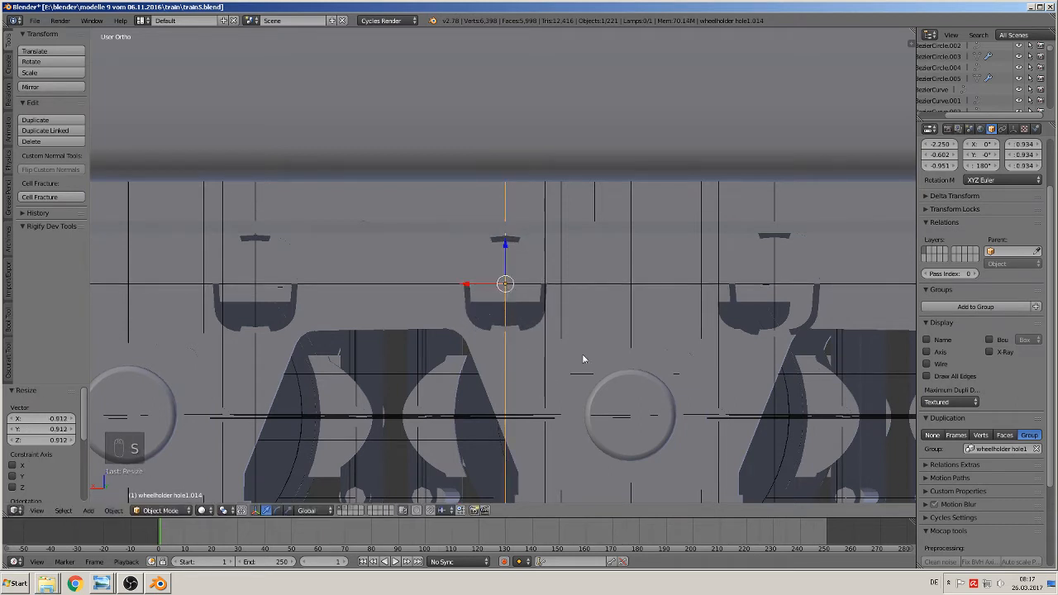
# - Move the opposite side's hole on the middle wheel's inner side about 0.019 toward that wheel and scale it by 0.913
pyautogui.keyDown('shift'); pyautogui.moveTo(582, 354); pyautogui.dragTo(424, 320, button='middle'); pyautogui.keyUp('shift')
pyautogui.rightClick(431, 326)
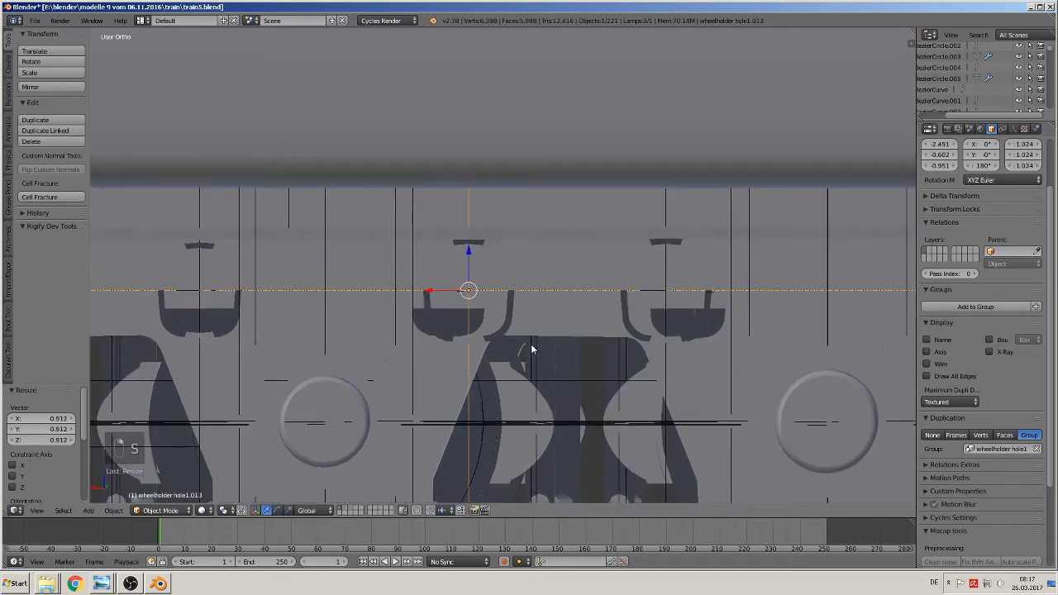
pyautogui.press('g')
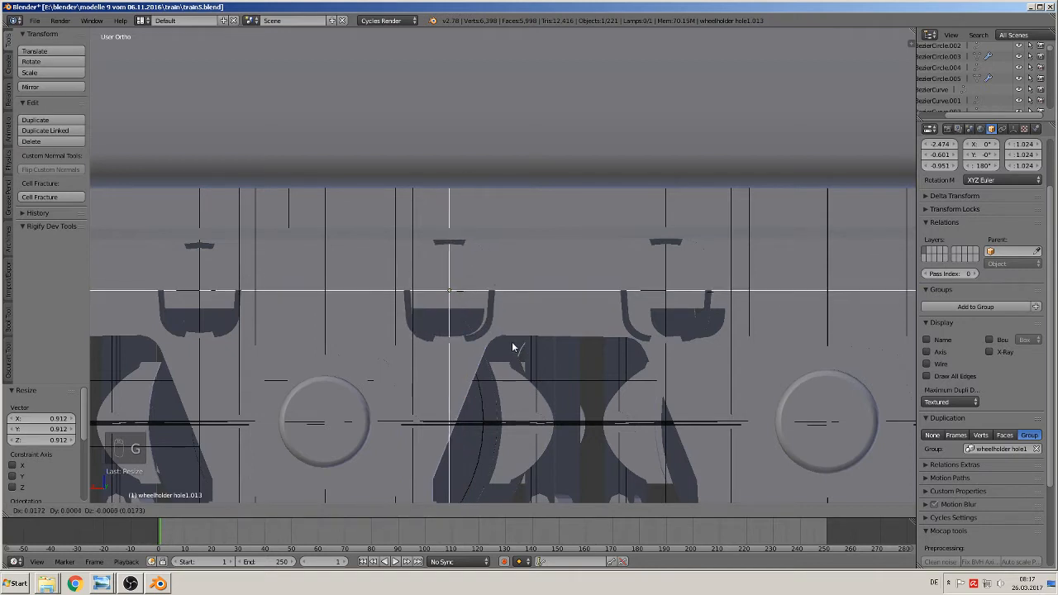
pyautogui.click(510, 347)
pyautogui.press('s')
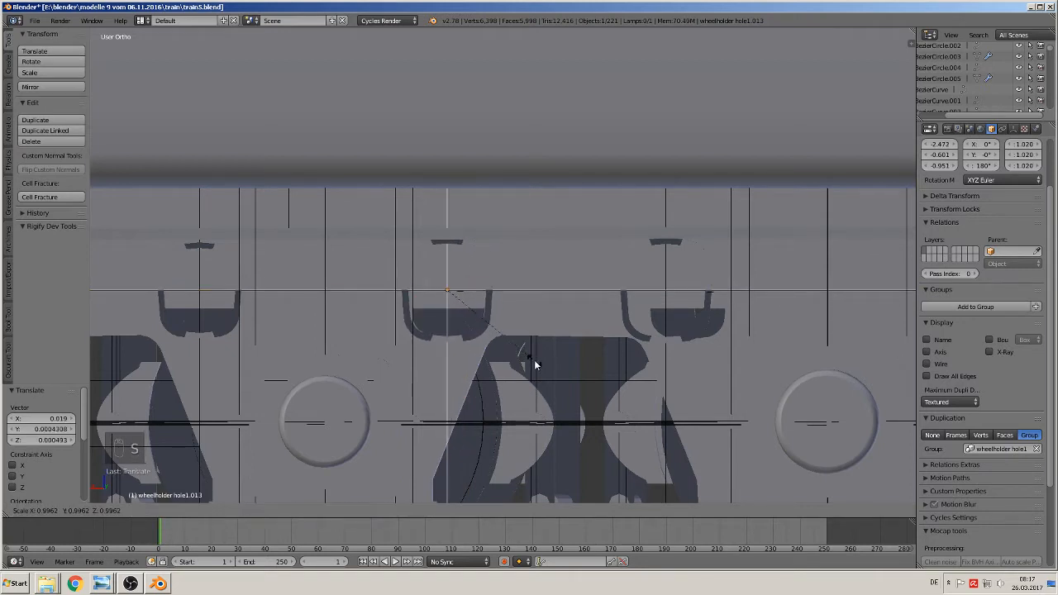
pyautogui.click(526, 362)
# - Move the opposite side's hole beside the inner end wheel about 0.02 toward that wheel and slightly down, and scale it by 0.938
pyautogui.keyDown('shift'); pyautogui.moveTo(635, 339); pyautogui.dragTo(409, 325, button='middle'); pyautogui.keyUp('shift')
pyautogui.rightClick(413, 317)
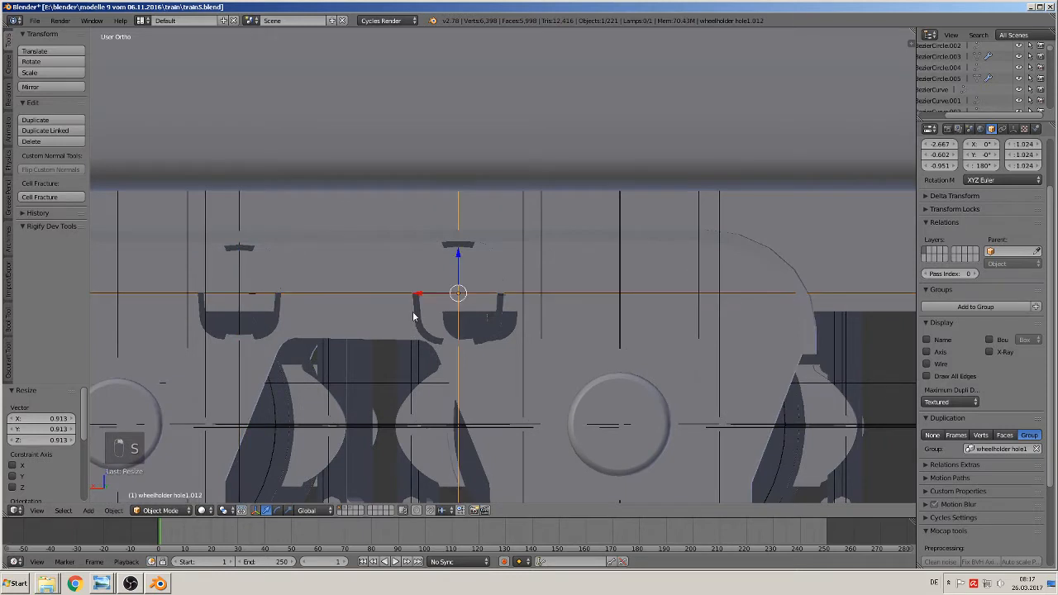
pyautogui.press('g')
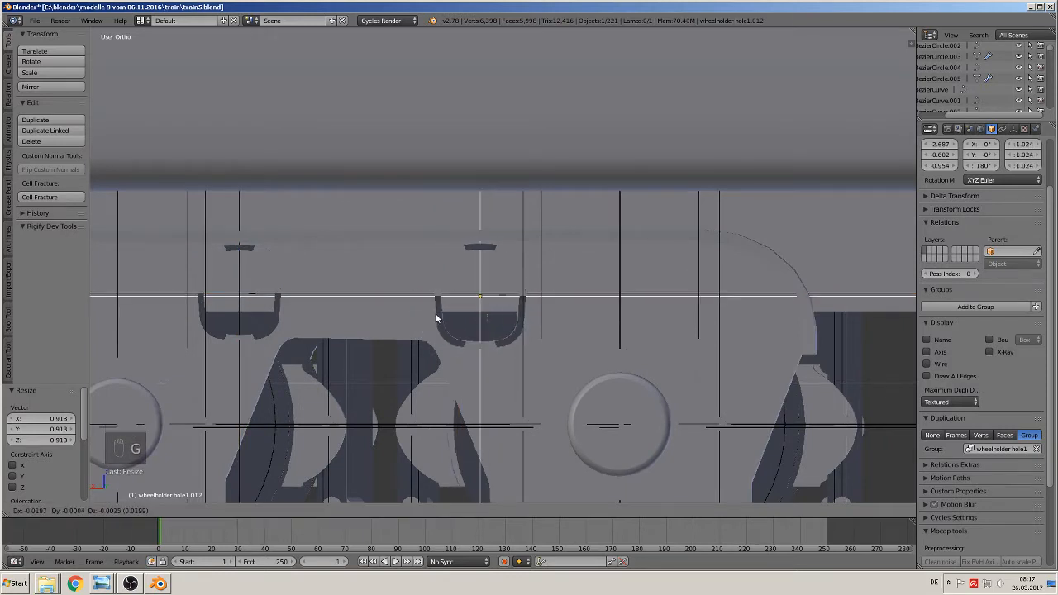
pyautogui.click(434, 317)
pyautogui.press('s')
pyautogui.click(571, 367)
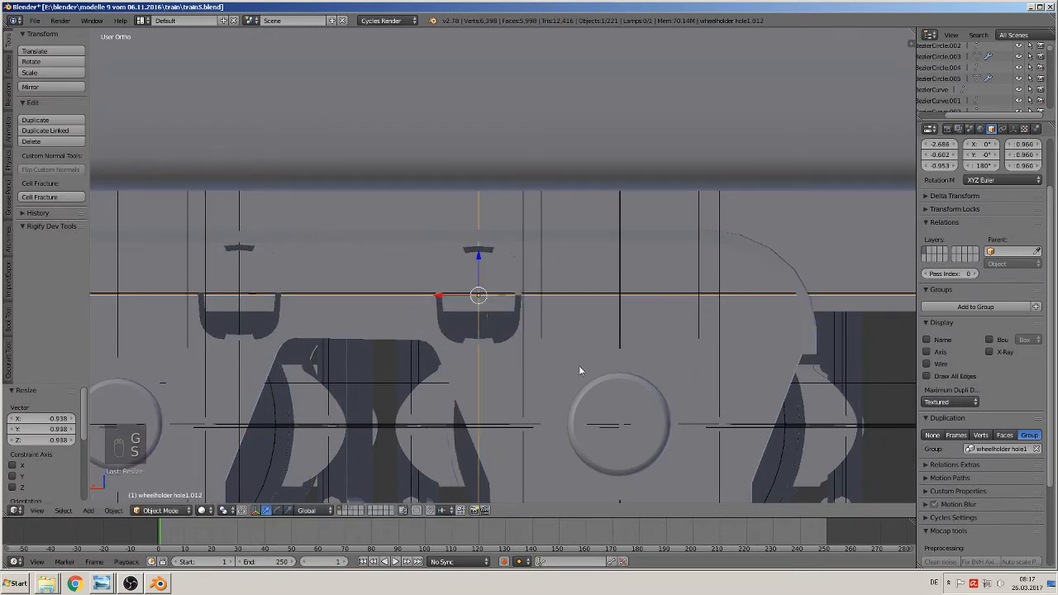
# - On the first truck's opposite side, move the hole beside the inner end wheel about 0.019 toward that wheel and slightly down, and scale it by 0.956
pyautogui.keyDown('shift'); pyautogui.moveTo(578, 366); pyautogui.dragTo(281, 339, button='middle'); pyautogui.keyUp('shift')
pyautogui.scroll(-7, 285, 336)
pyautogui.keyDown('shift'); pyautogui.moveTo(773, 378); pyautogui.dragTo(456, 398, button='middle'); pyautogui.keyUp('shift')
pyautogui.scroll(7, 457, 399)
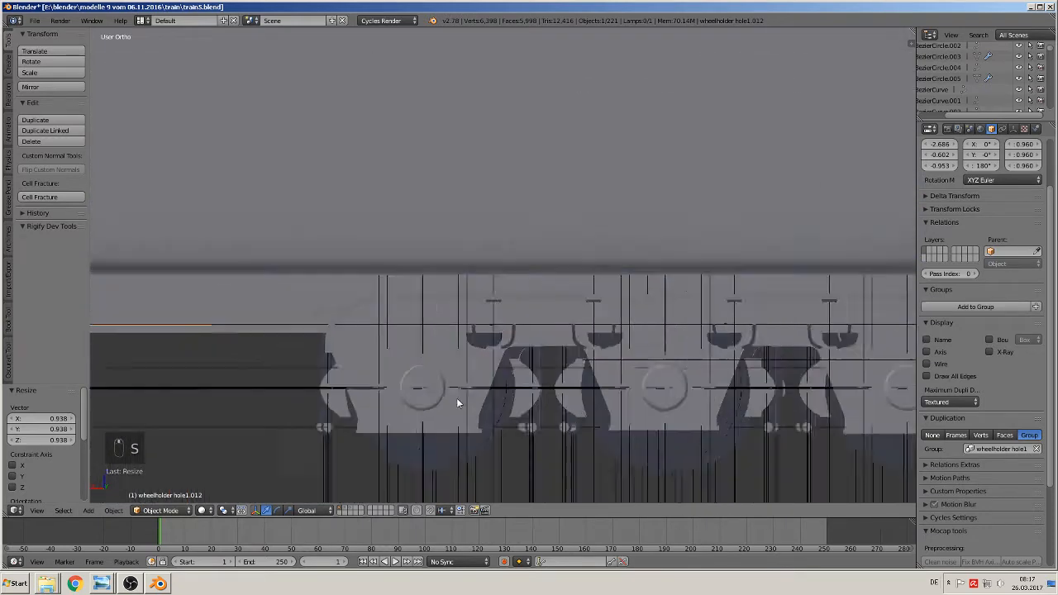
pyautogui.rightClick(526, 411)
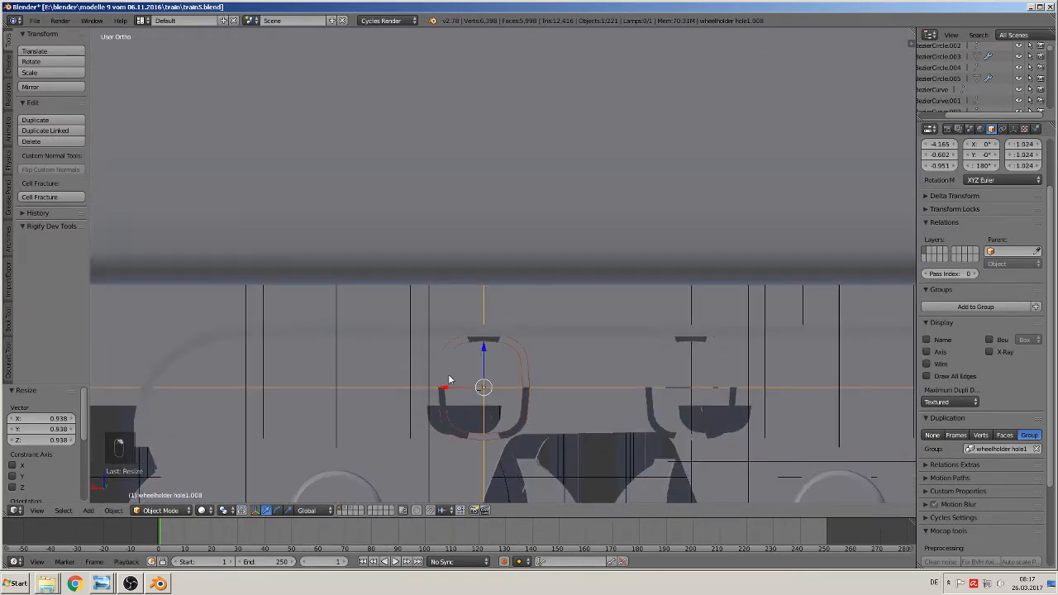
pyautogui.press('g')
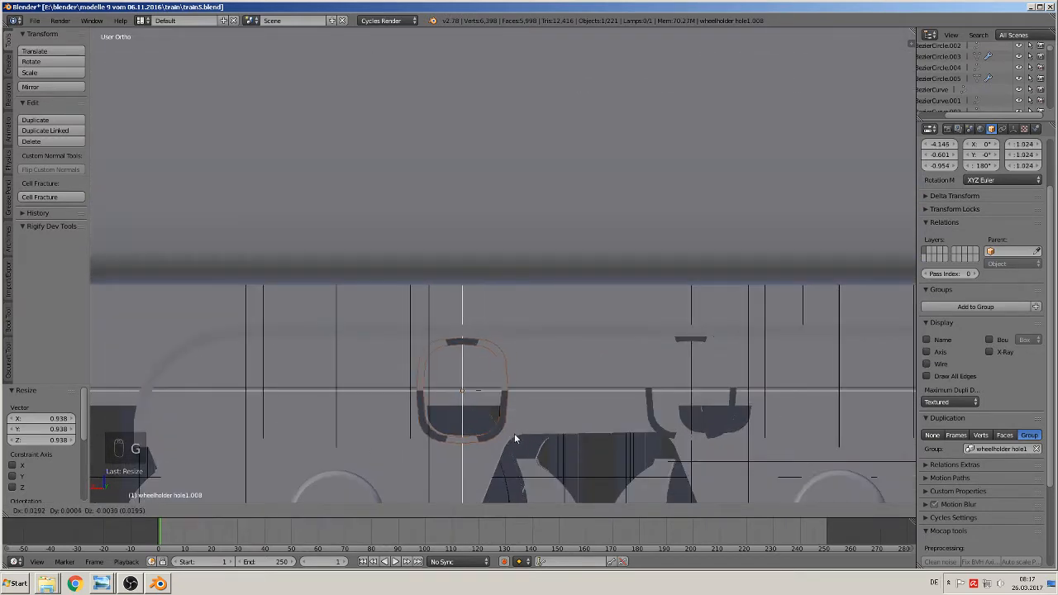
pyautogui.click(514, 438)
pyautogui.press('s')
pyautogui.click(536, 447)
# - Move the first truck's opposite-side hole on the middle wheel's inner side about 0.021 toward that wheel and scale it by 0.908
pyautogui.keyDown('shift'); pyautogui.moveTo(692, 466); pyautogui.dragTo(457, 368, button='middle'); pyautogui.keyUp('shift')
pyautogui.rightClick(465, 337)
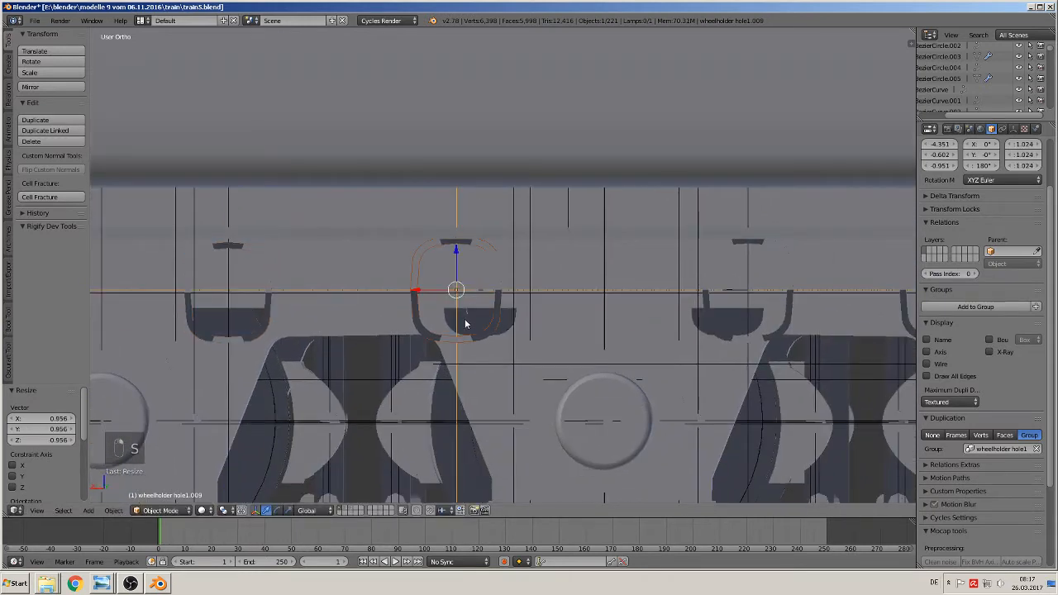
pyautogui.press('g')
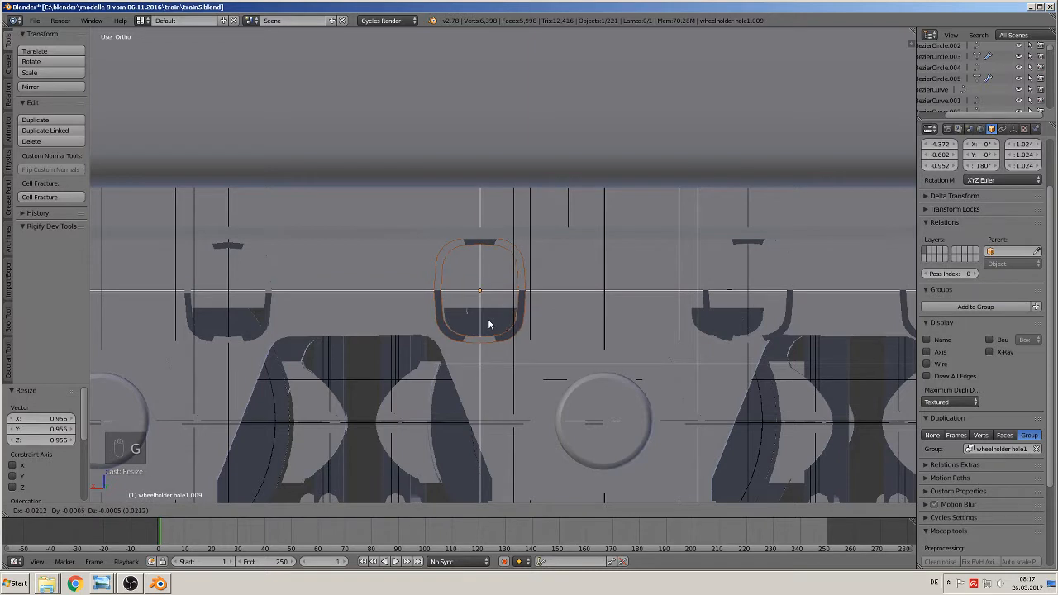
pyautogui.click(489, 324)
pyautogui.press('s')
pyautogui.click(560, 346)
# - Move the first truck's opposite-side hole on the middle wheel's outer side about 0.018 toward that wheel and scale it by 0.959
pyautogui.keyDown('shift'); pyautogui.moveTo(675, 367); pyautogui.dragTo(370, 332, button='middle'); pyautogui.keyUp('shift')
pyautogui.rightClick(412, 297)
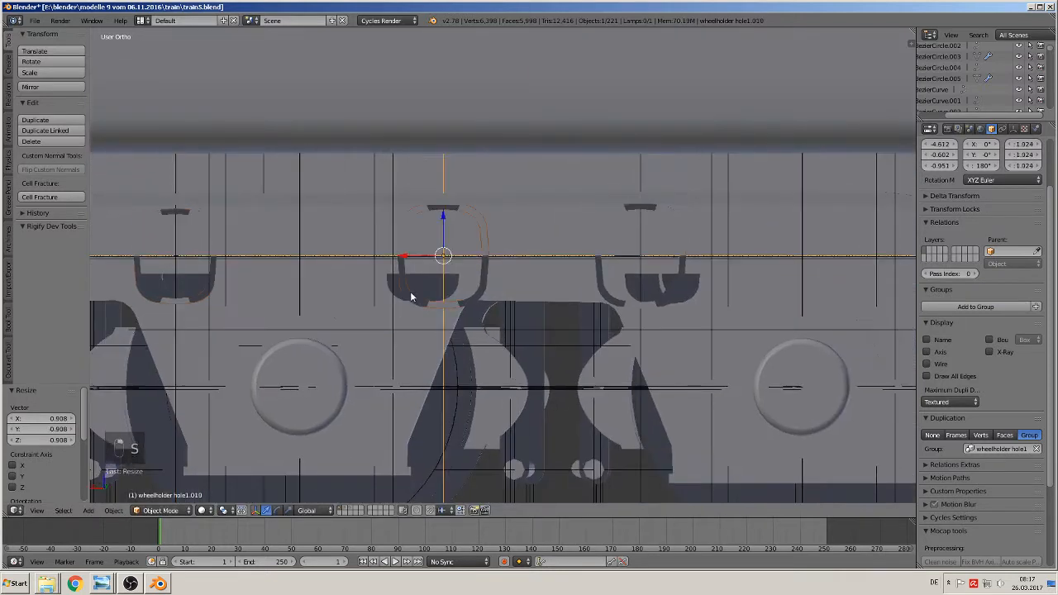
pyautogui.press('g')
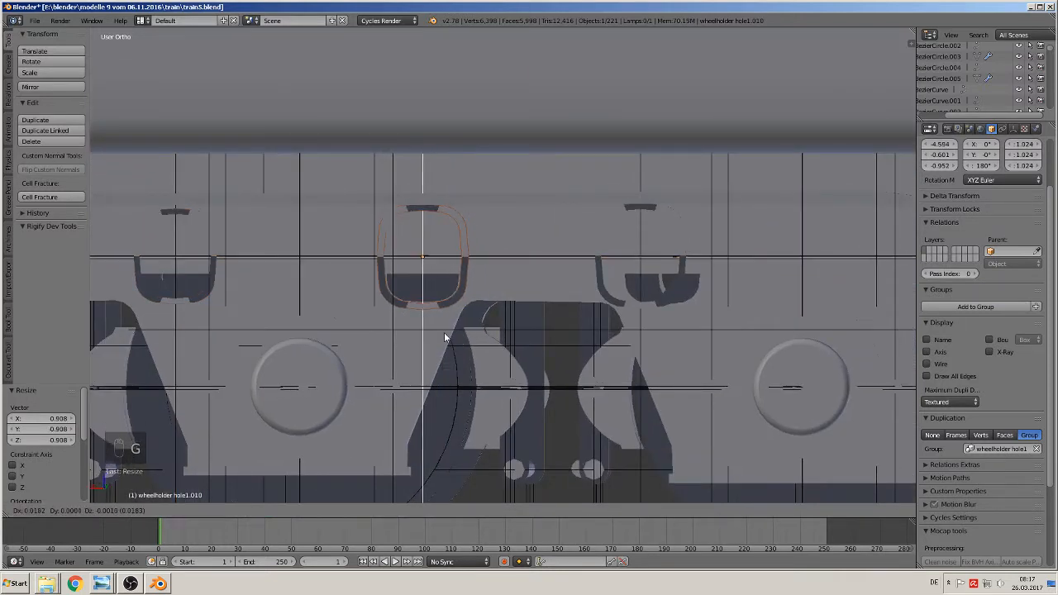
pyautogui.click(444, 332)
pyautogui.press('s')
pyautogui.click(472, 341)
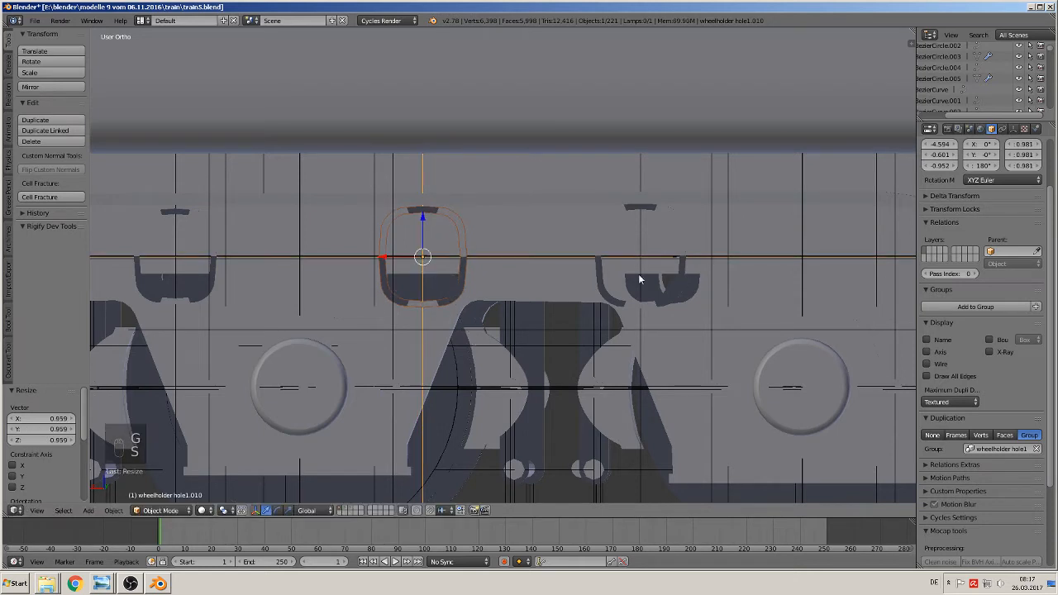
# - Move the last opposite-side hole about 0.02 toward the first truck's outer end wheel and 0.002 down, and scale it by 0.960
pyautogui.rightClick(601, 281)
pyautogui.press('g')
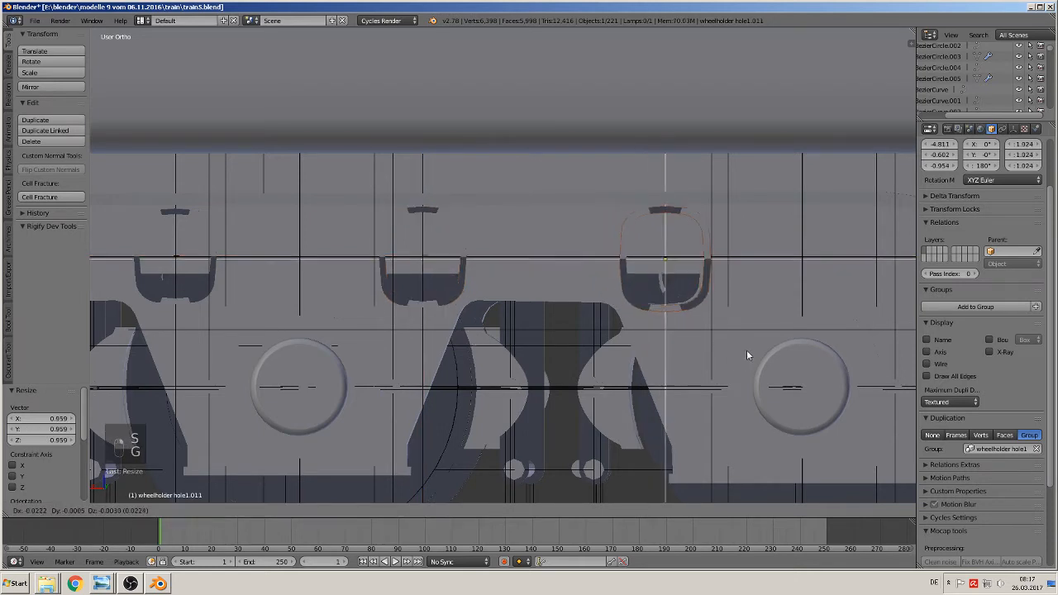
pyautogui.rightClick(743, 349)
pyautogui.press('s')
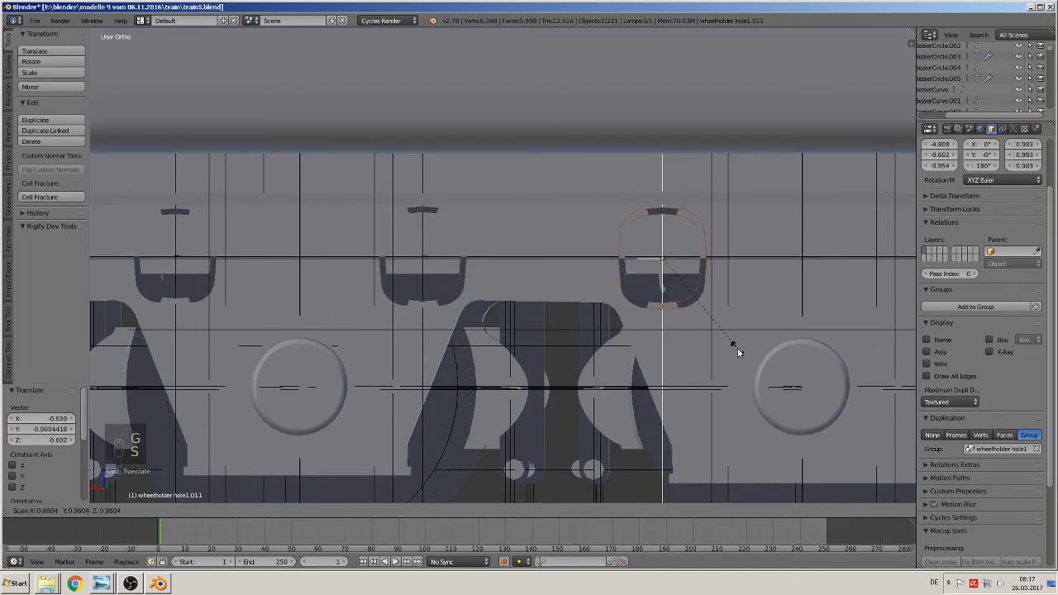
pyautogui.click(738, 348)
pyautogui.scroll(-2, 713, 375)
pyautogui.scroll(-3, 713, 375)
pyautogui.moveTo(628, 406); pyautogui.dragTo(273, 422, button='middle')
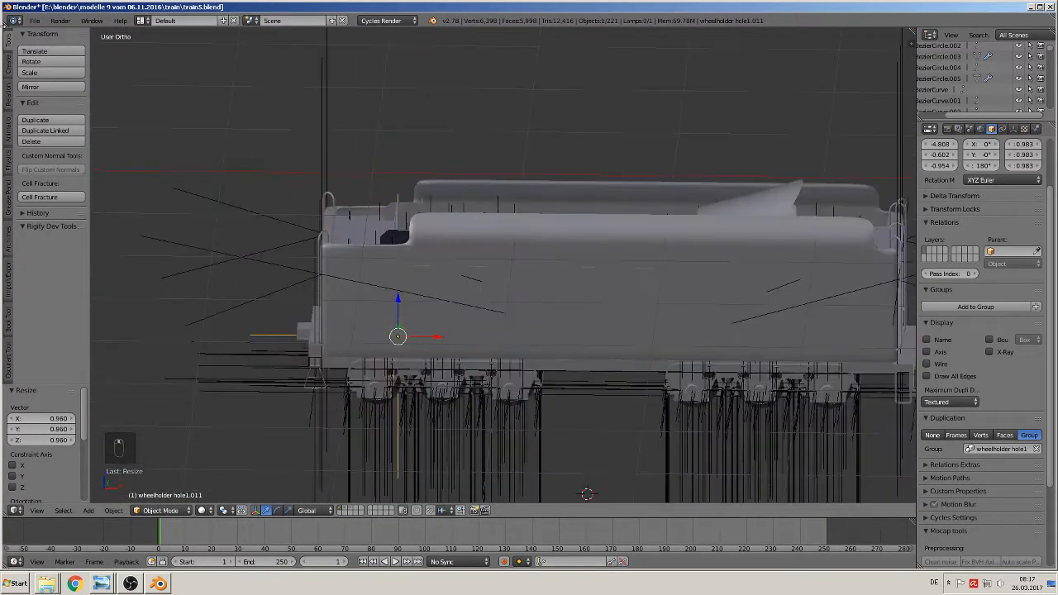
# - Save the current Blender file
pyautogui.click(35, 21)
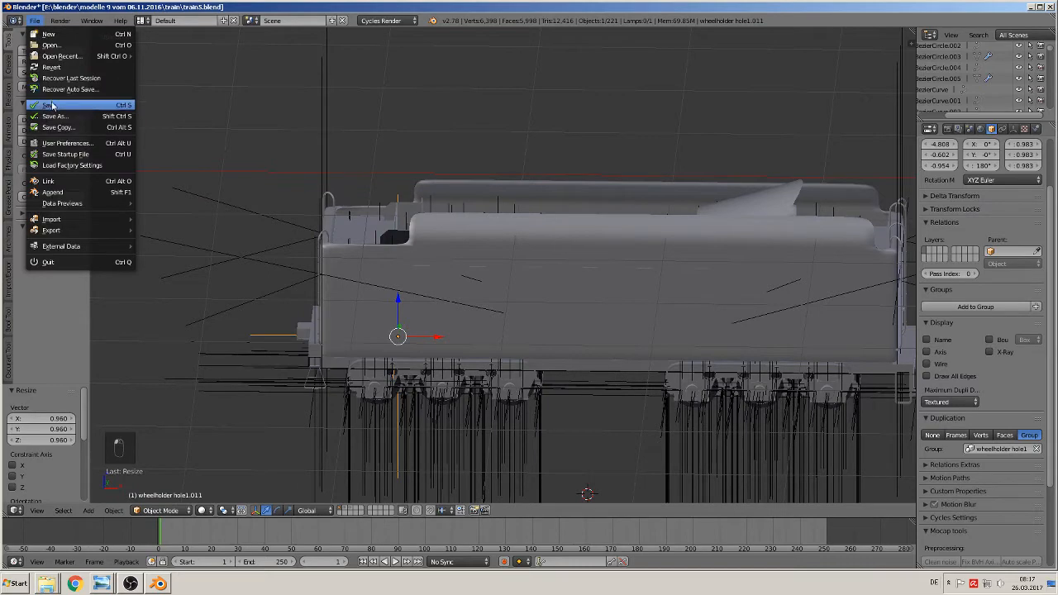
pyautogui.moveTo(644, 314); pyautogui.dragTo(276, 243, button='middle')
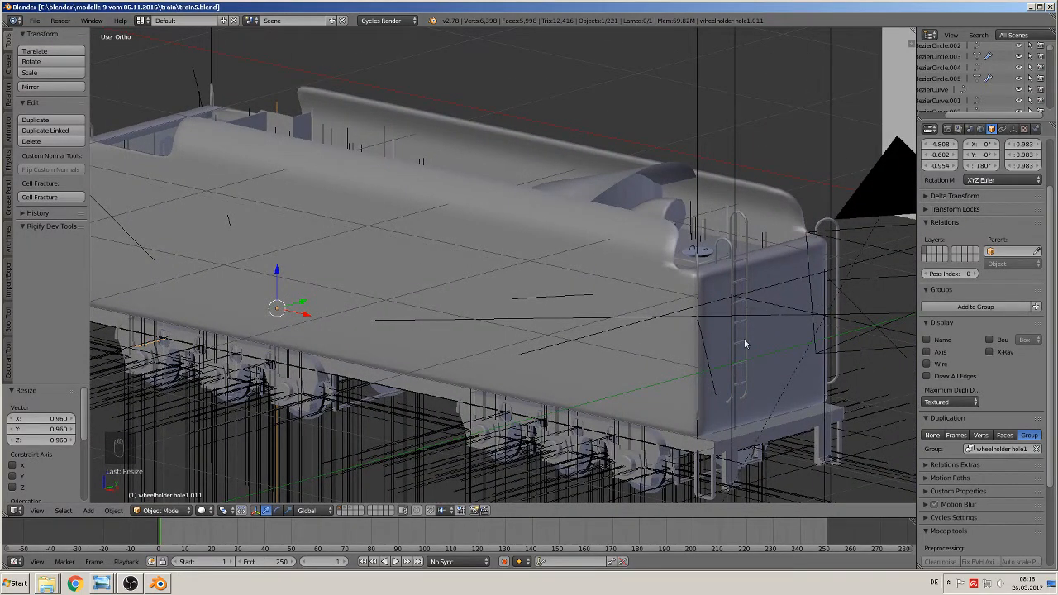
pyautogui.moveTo(744, 344); pyautogui.dragTo(719, 303, button='middle')
pyautogui.scroll(2, 733, 319)
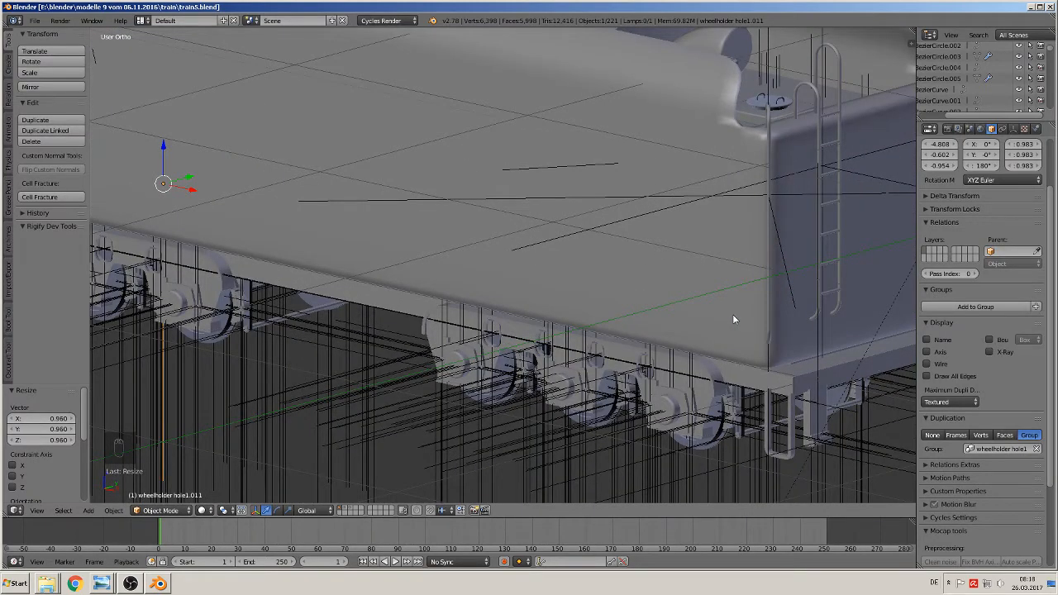
pyautogui.moveTo(732, 314); pyautogui.dragTo(797, 299, button='middle')
pyautogui.scroll(-5, 787, 296)
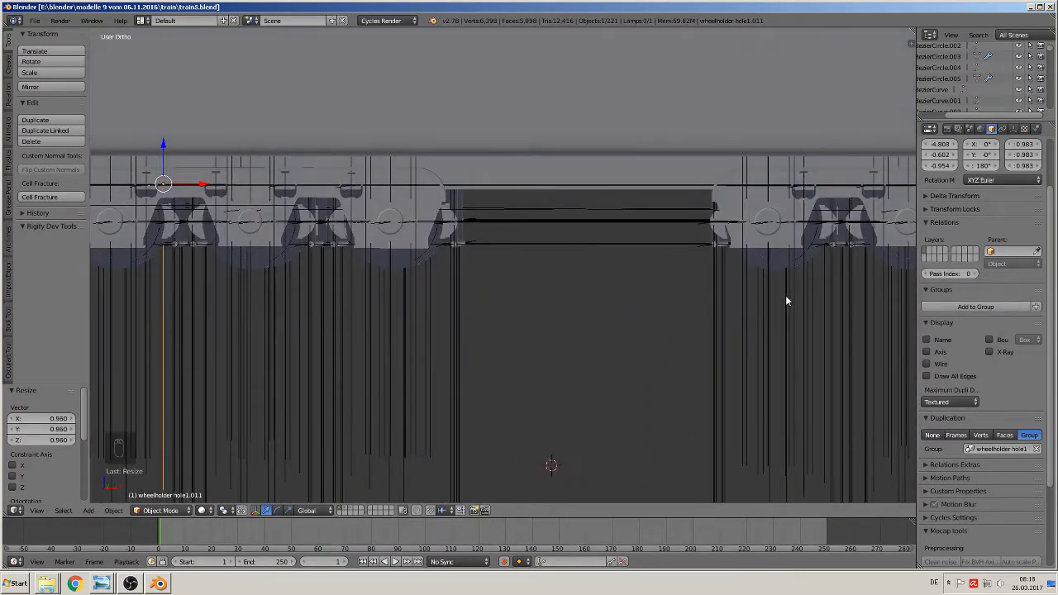
# - Show the scene from the front and switch the viewport shading so the reference image planes display their textures
pyautogui.press('KP_1')
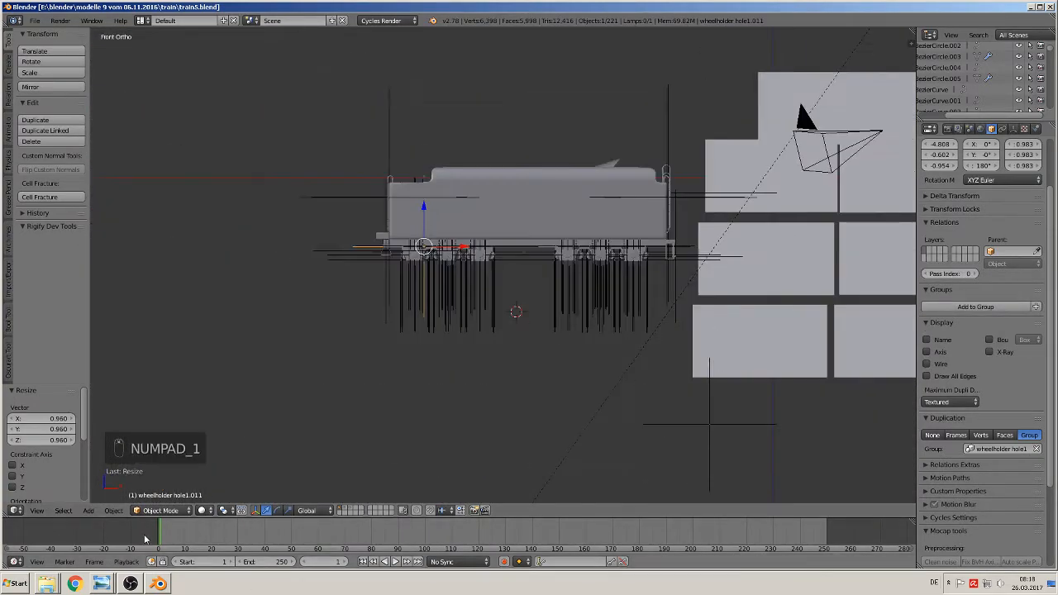
pyautogui.click(203, 510)
pyautogui.click(243, 448)
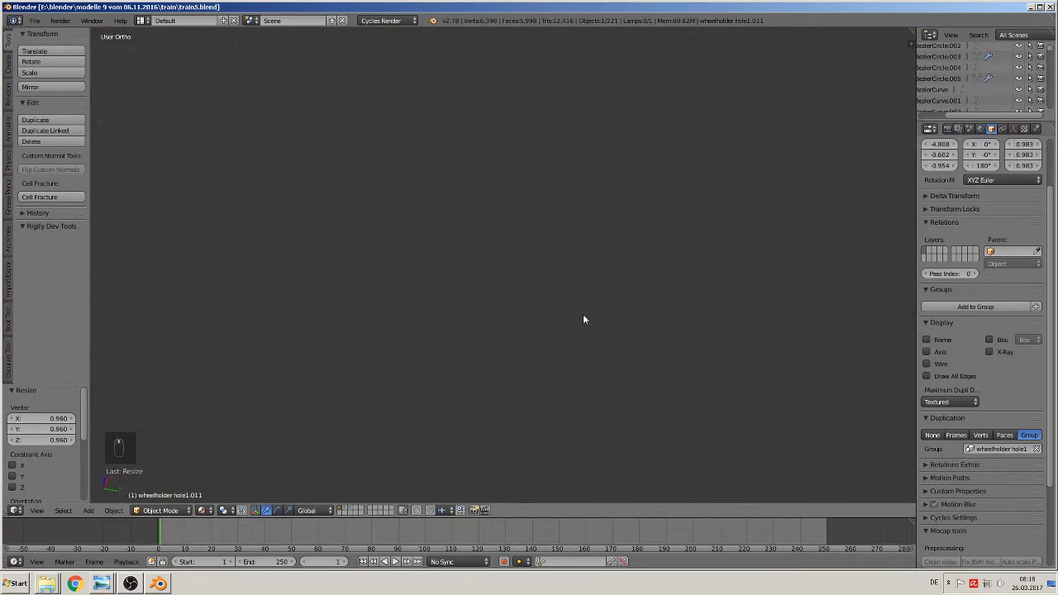
pyautogui.press('KP_1')
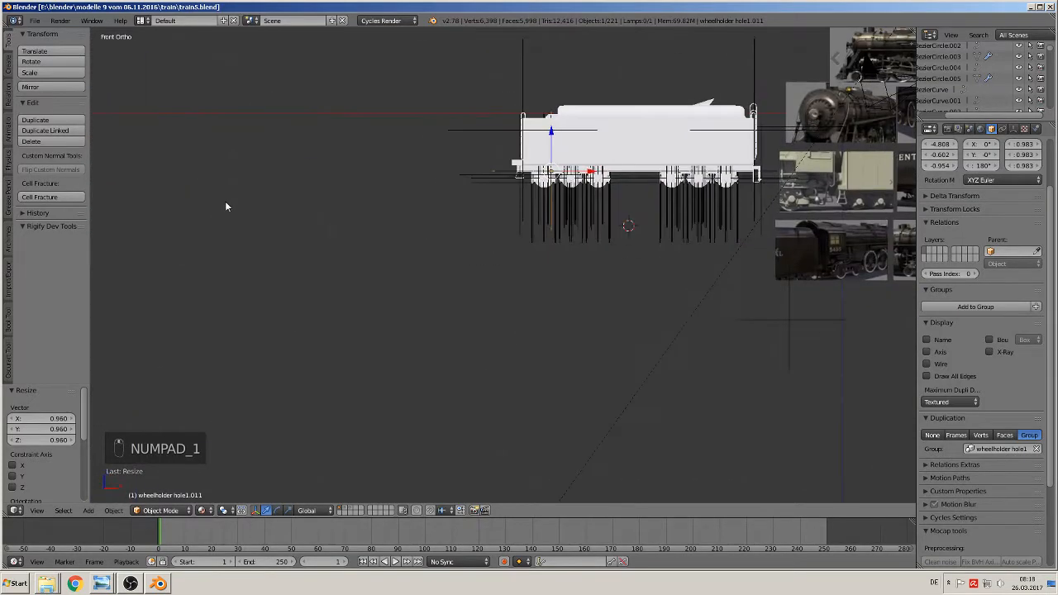
# - Place the 3D cursor below the tender body between the two trucks and add a UV sphere there with 32 segments and 16 rings
pyautogui.scroll(3, 617, 211)
pyautogui.keyDown('shift'); pyautogui.moveTo(618, 210); pyautogui.dragTo(318, 438, button='middle'); pyautogui.keyUp('shift')
pyautogui.scroll(6, 372, 425)
pyautogui.keyDown('shift'); pyautogui.moveTo(422, 412); pyautogui.dragTo(439, 271, button='middle'); pyautogui.keyUp('shift')
pyautogui.click(419, 338)
pyautogui.click(91, 510)
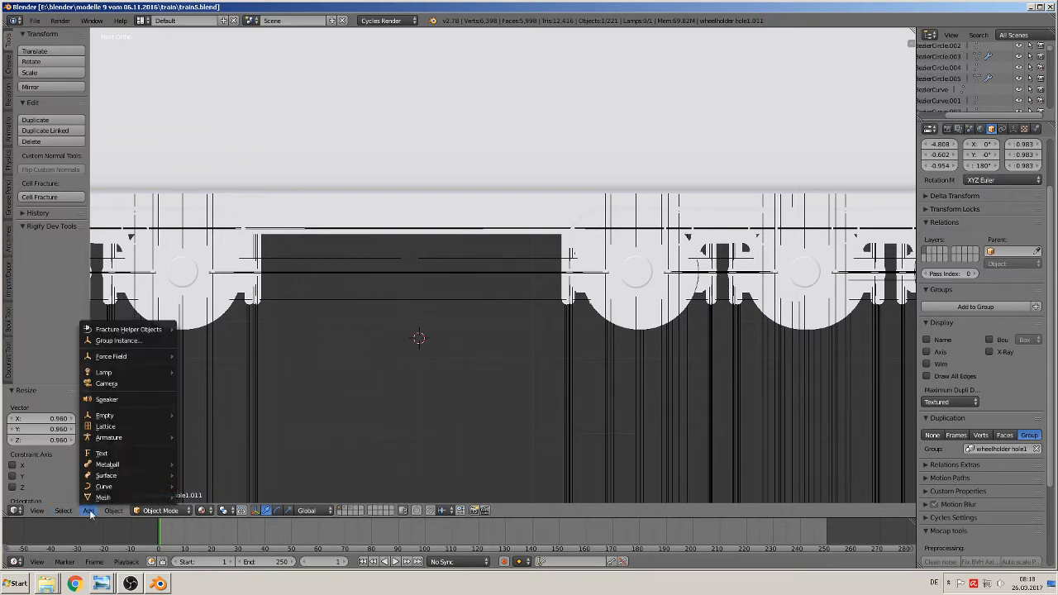
pyautogui.moveTo(105, 498)
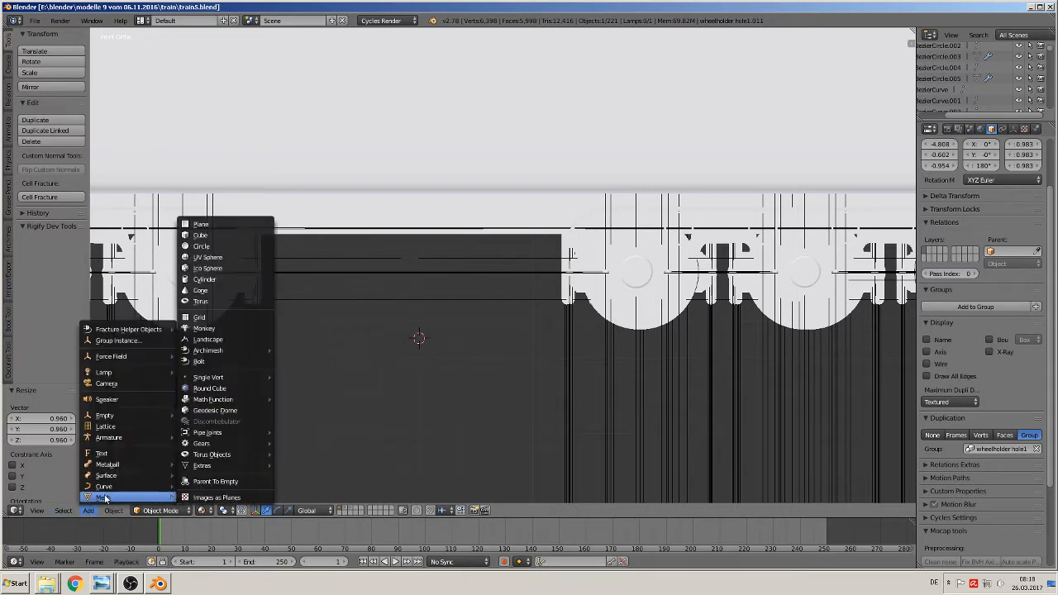
pyautogui.click(233, 258)
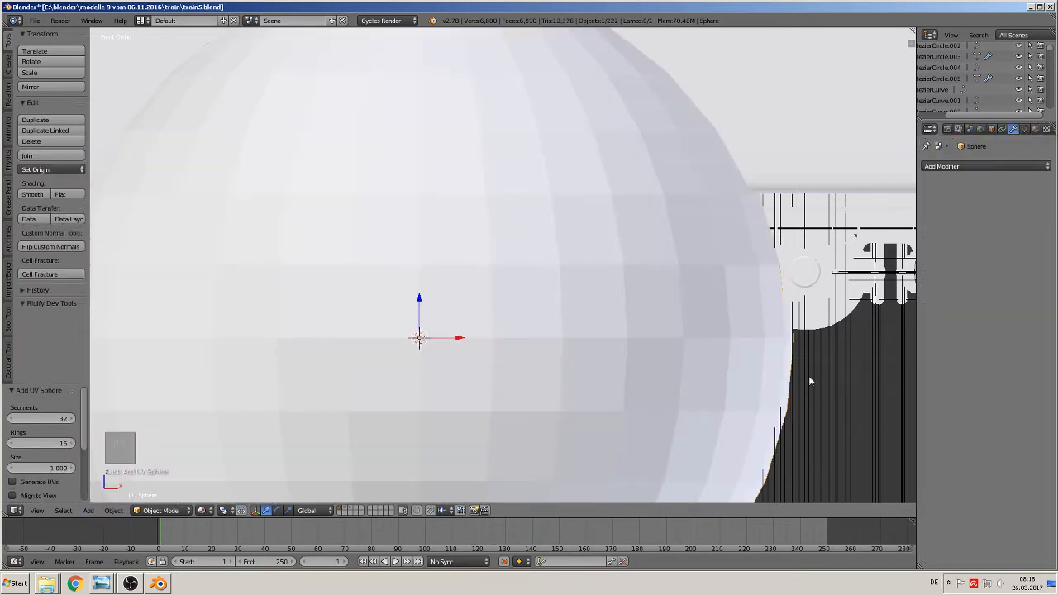
# - Scale the new sphere by 0.084 and move it 0.209 up along Z, just below the tender frame
pyautogui.press('s')
pyautogui.click(450, 351)
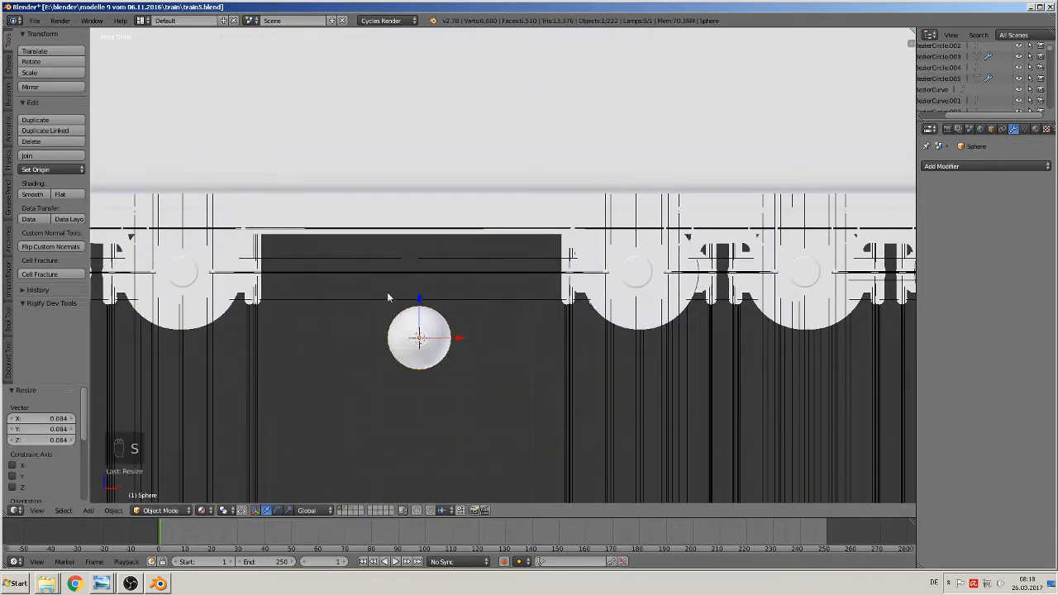
pyautogui.press('s')
pyautogui.click(514, 277)
# - Shrink the sphere, move it -0.206 along X toward the first truck, and scale it by a further 0.826
pyautogui.press('s')
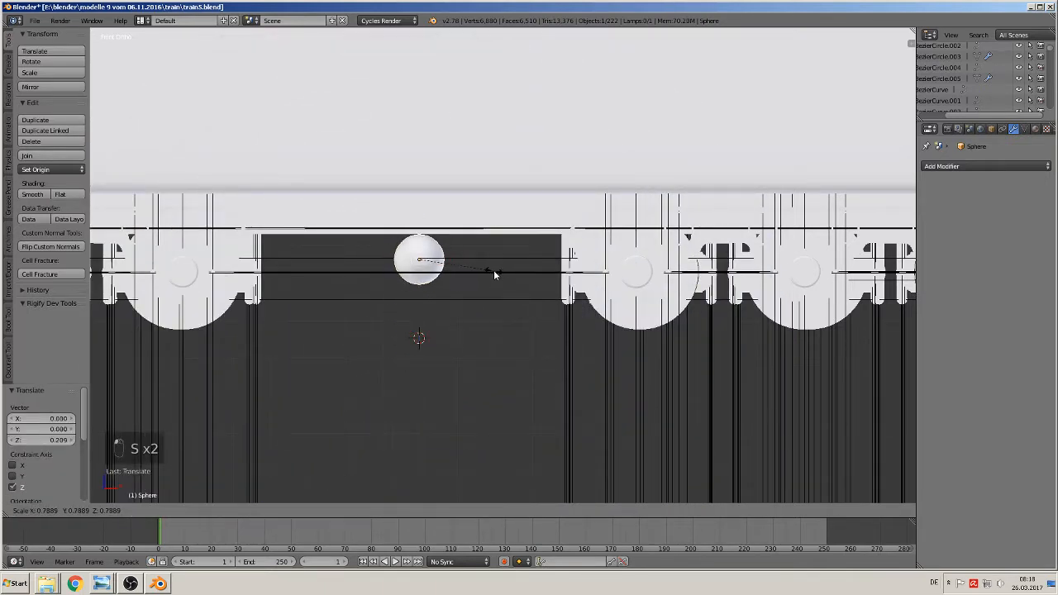
pyautogui.click(476, 263)
pyautogui.moveTo(459, 261); pyautogui.dragTo(384, 261)
pyautogui.scroll(1, 483, 327)
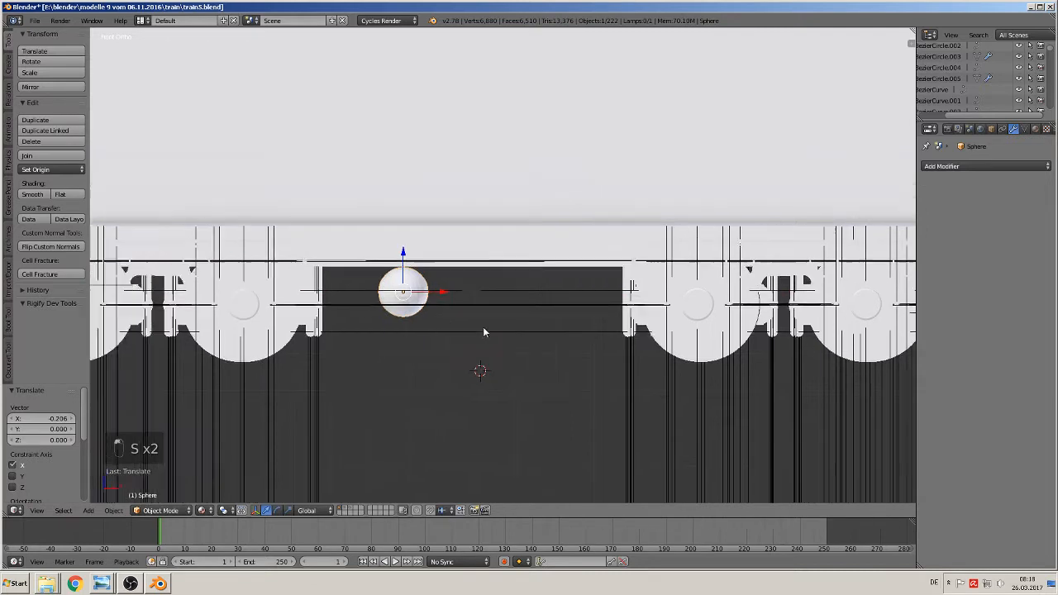
pyautogui.press('s')
pyautogui.click(473, 339)
pyautogui.scroll(4, 473, 338)
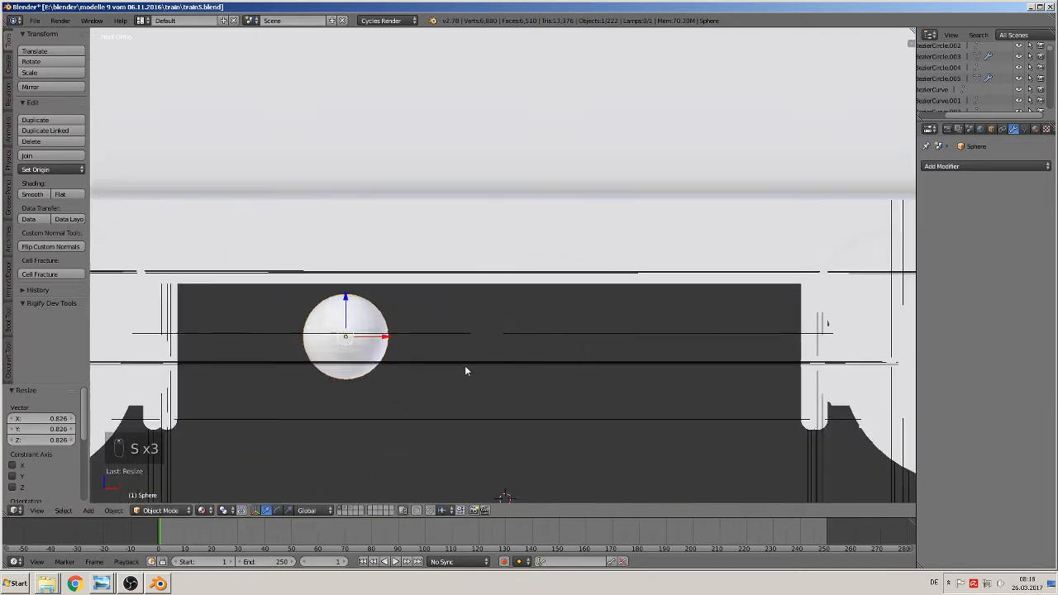
# - Delete the vertices of the sphere's half facing the second truck, leaving a hemisphere
pyautogui.scroll(3, 549, 320)
pyautogui.press('Tab')
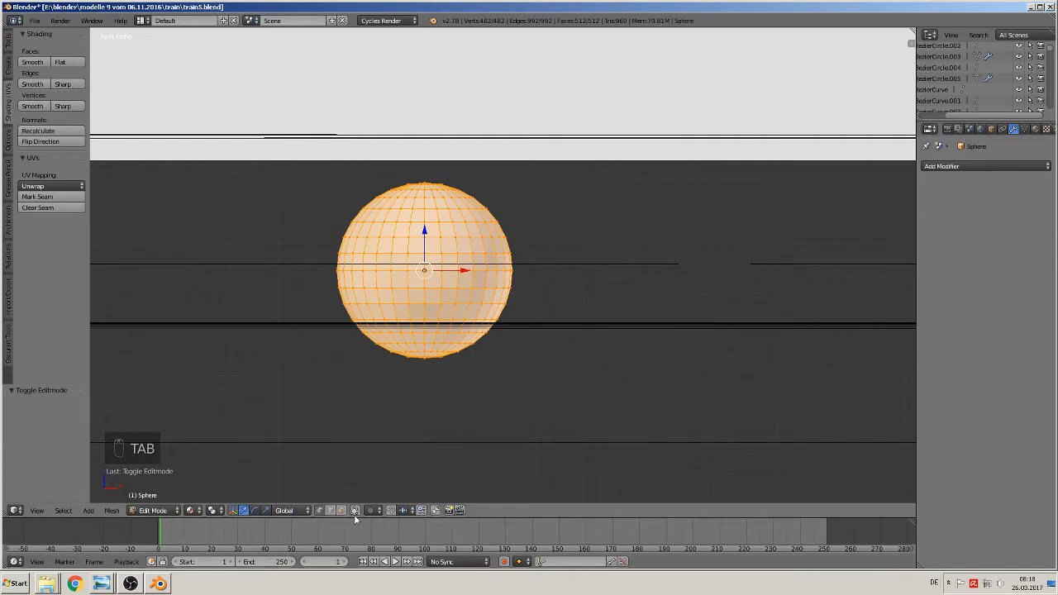
pyautogui.press('a')
pyautogui.press('a')
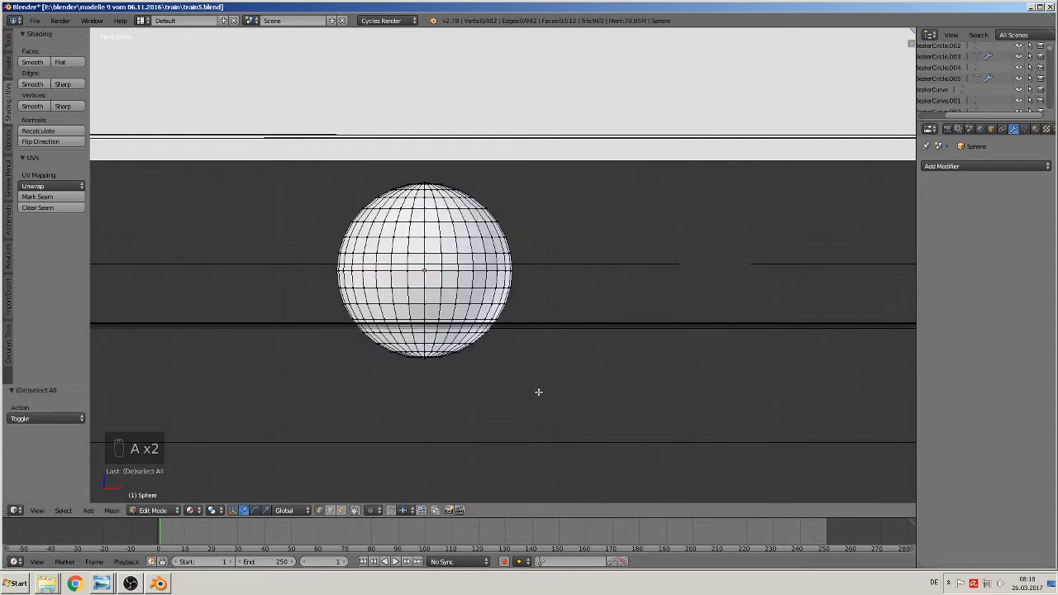
pyautogui.press('b')
pyautogui.moveTo(538, 392); pyautogui.dragTo(428, 149)
pyautogui.press('x')
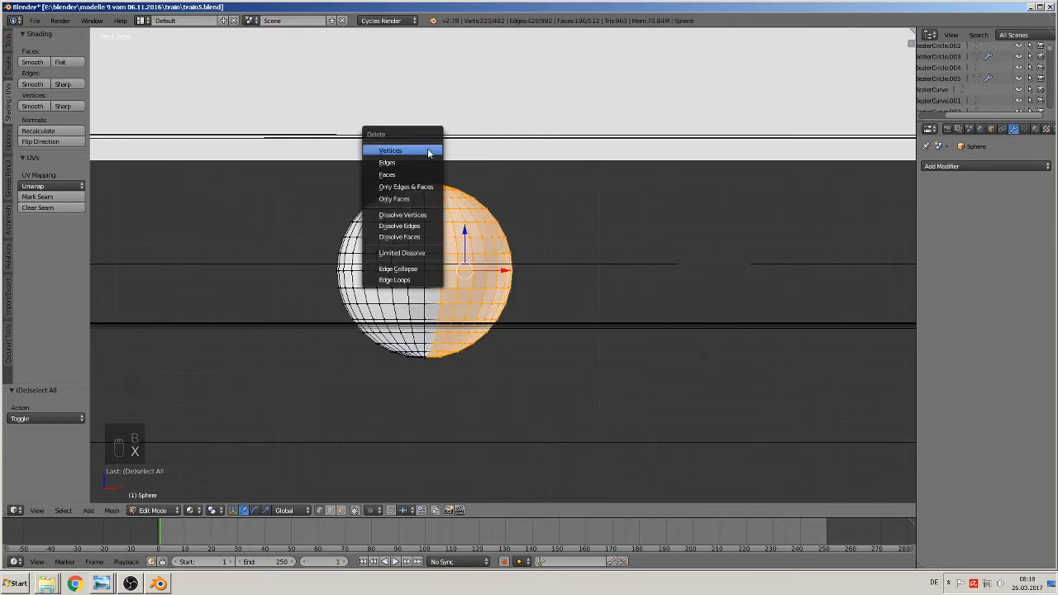
pyautogui.click(427, 148)
pyautogui.scroll(-2, 477, 291)
pyautogui.press('Tab')
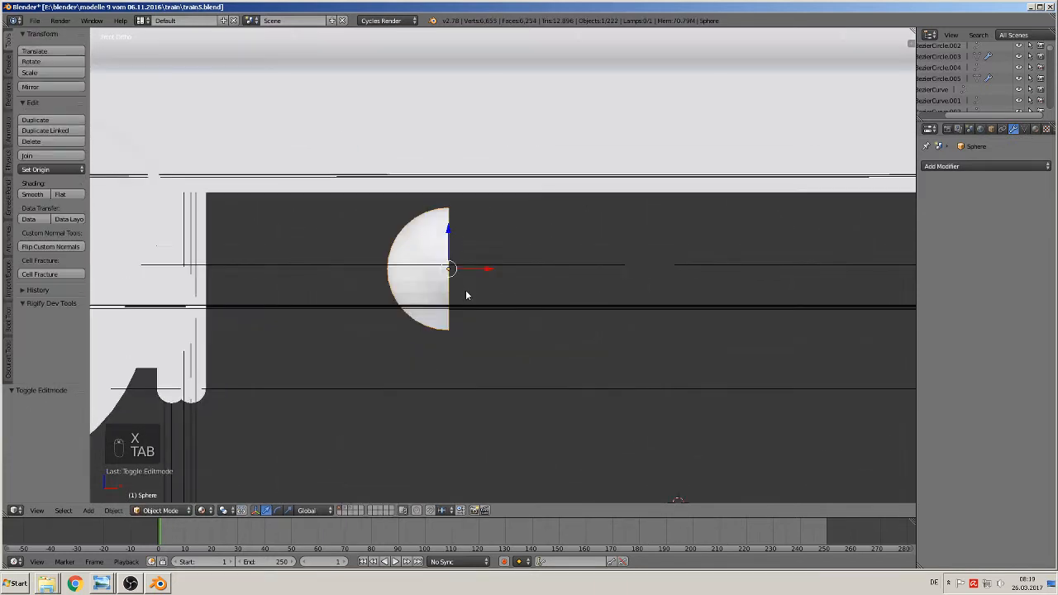
# - Flatten the hemisphere by scaling it 0.607 along X only
pyautogui.scroll(-2, 479, 308)
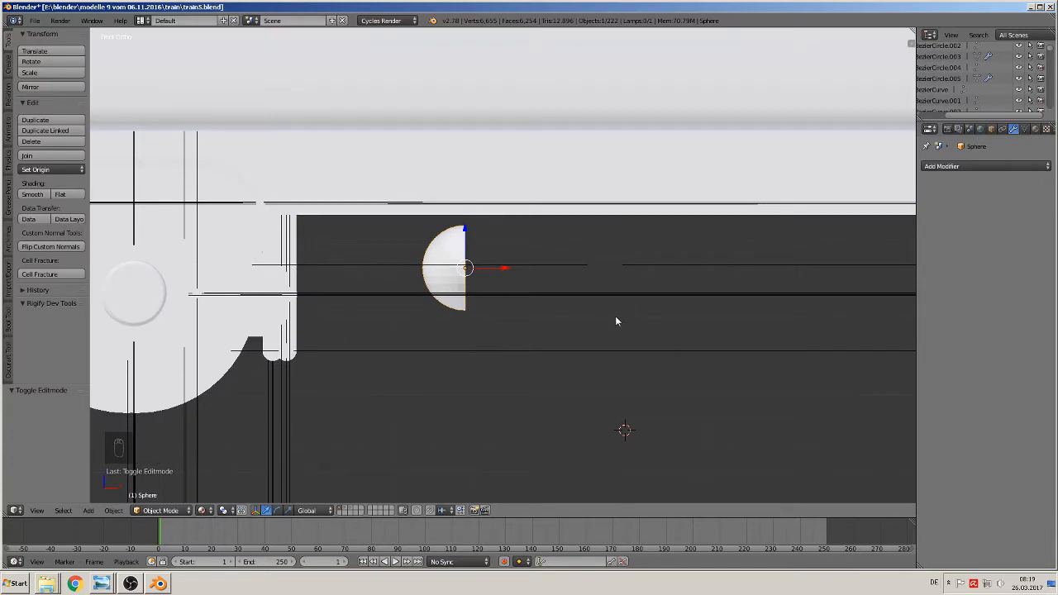
pyautogui.press('s')
pyautogui.press('x')
pyautogui.click(553, 305)
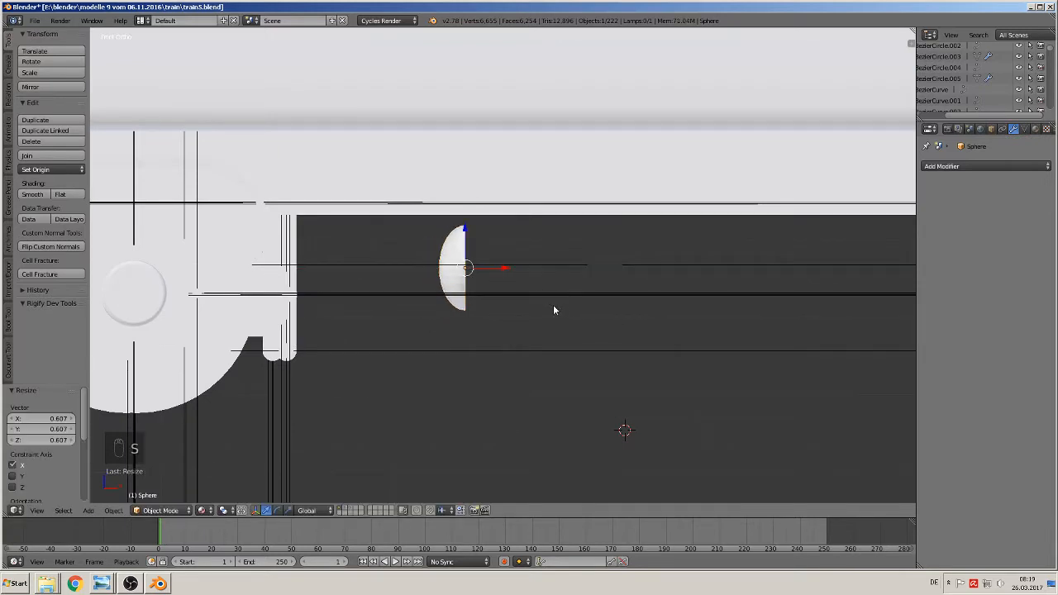
# - Duplicate the hemisphere within the same mesh and move the copy 0.462 along X toward the second truck
pyautogui.press('Tab')
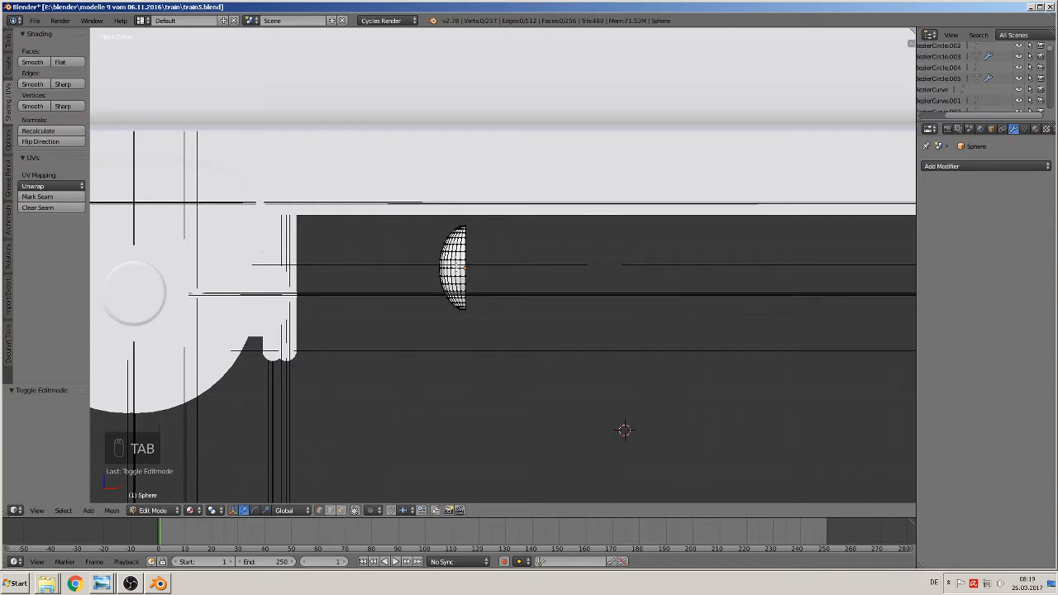
pyautogui.press('l')
pyautogui.hotkey('shift', 'd')
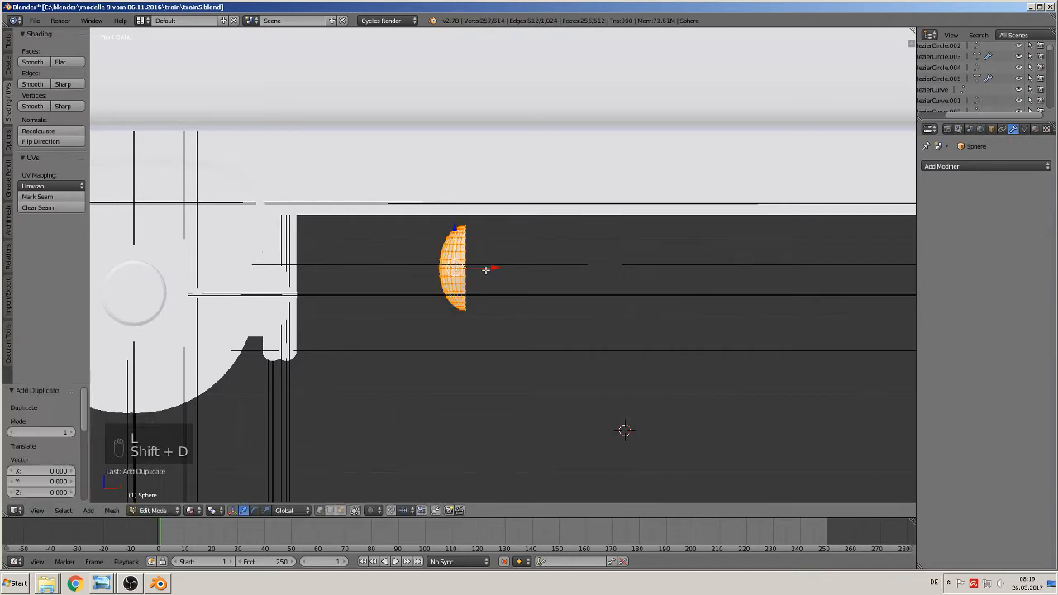
pyautogui.click(856, 314)
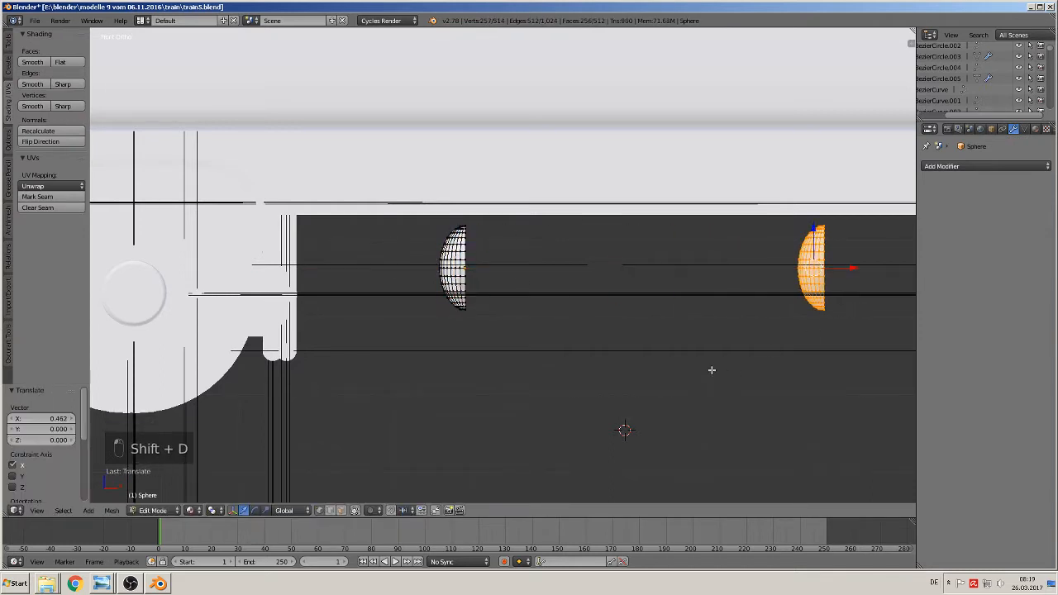
# - Rotate the duplicated hemisphere 180° about Z and move it -0.124 along X to set the tank's length
pyautogui.write('rz180')
pyautogui.click(699, 349)
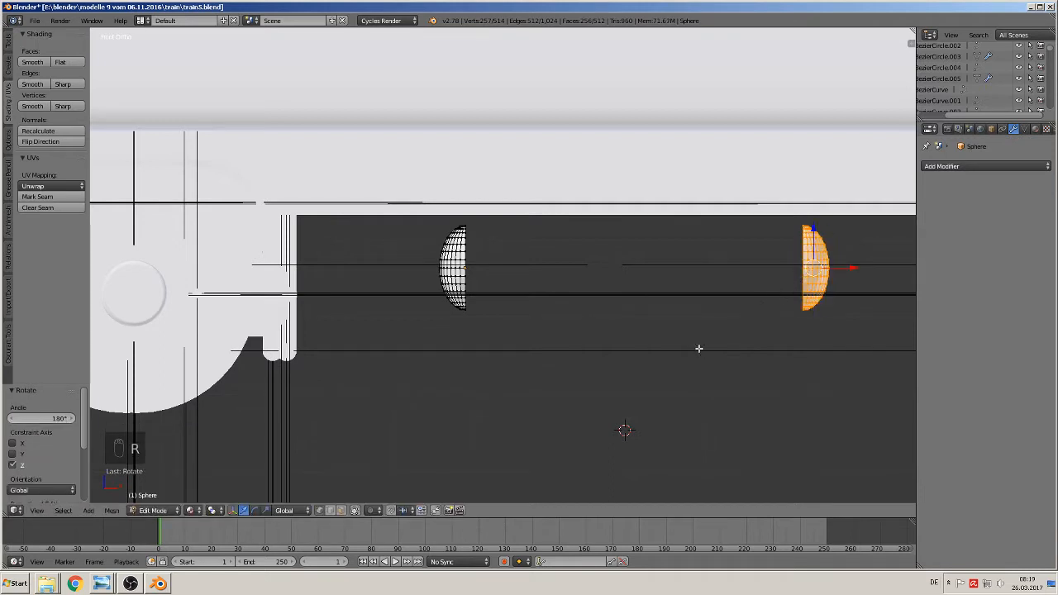
pyautogui.moveTo(854, 266); pyautogui.dragTo(757, 268)
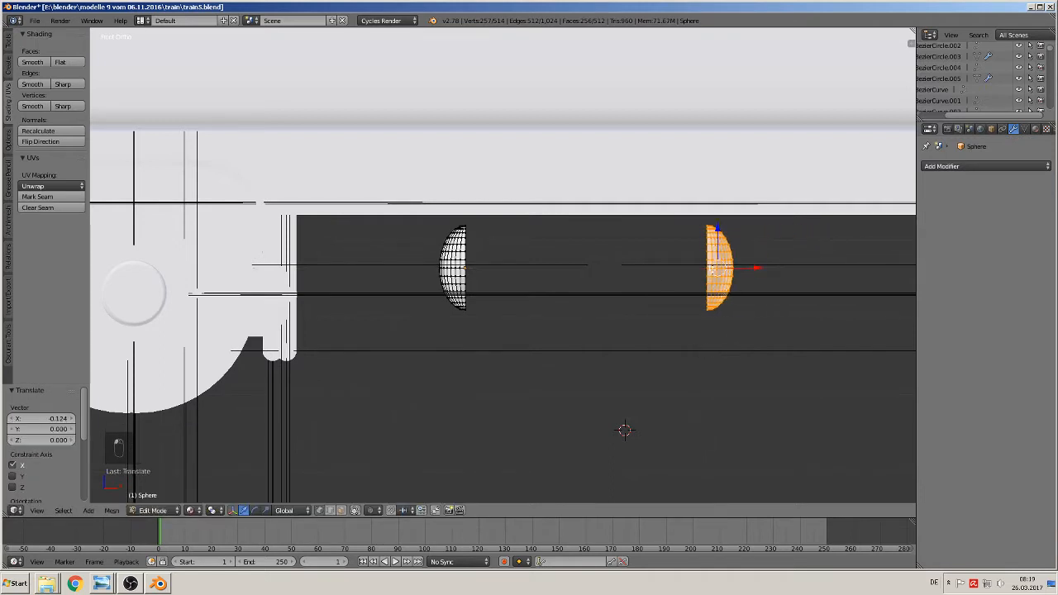
# - Connect the open edge loops of the two hemispheres with Bridge Edge Loops to form the tank's cylindrical body
pyautogui.keyDown('alt'); pyautogui.rightClick(702, 259); pyautogui.keyUp('alt')
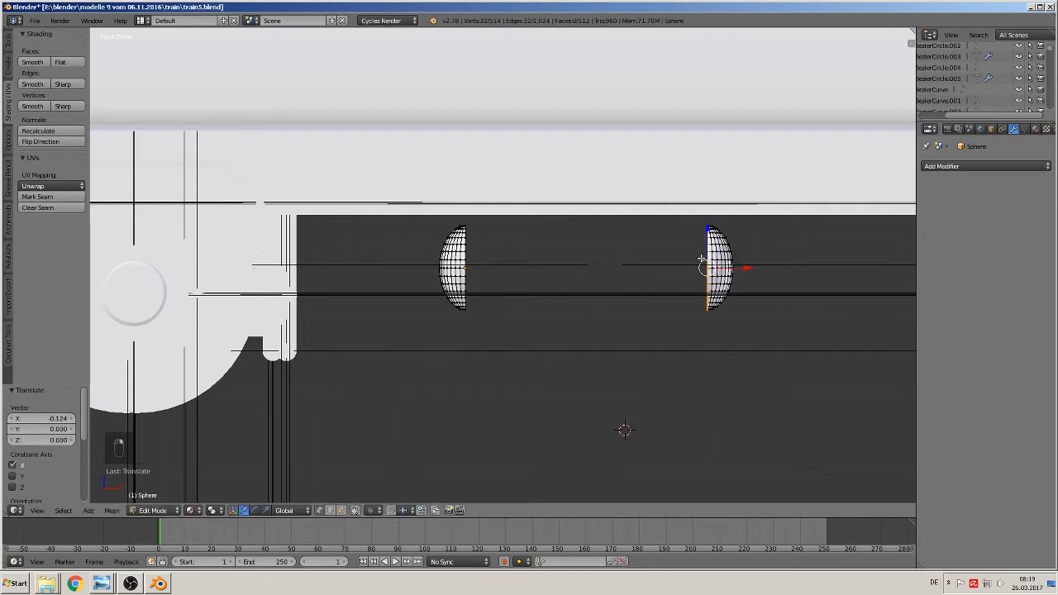
pyautogui.keyDown('alt'); pyautogui.keyDown('shift'); pyautogui.rightClick(468, 260); pyautogui.keyUp('shift'); pyautogui.keyUp('alt')
pyautogui.press('space')
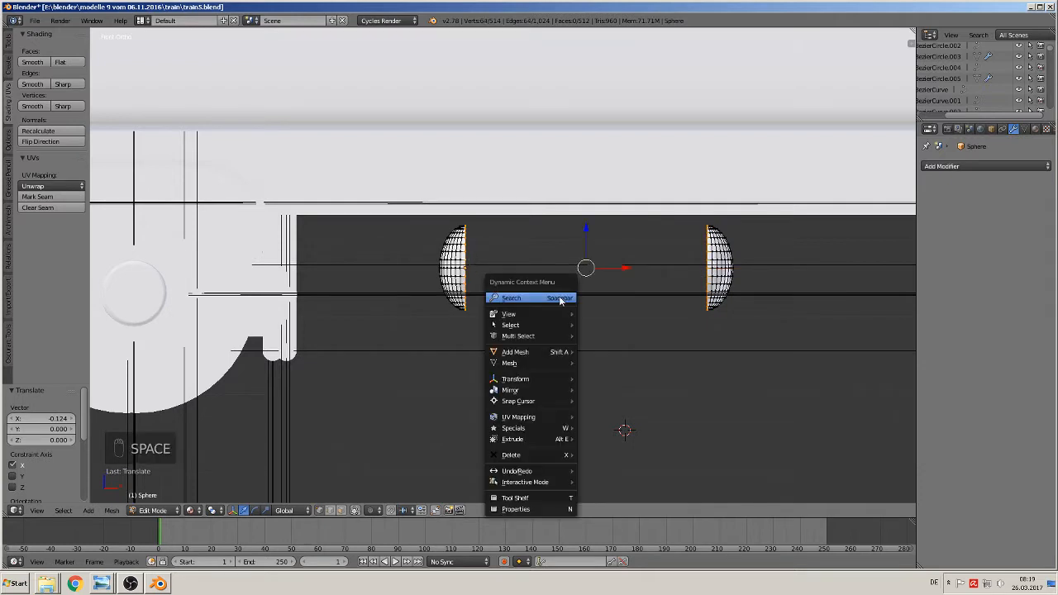
pyautogui.write('bridg')
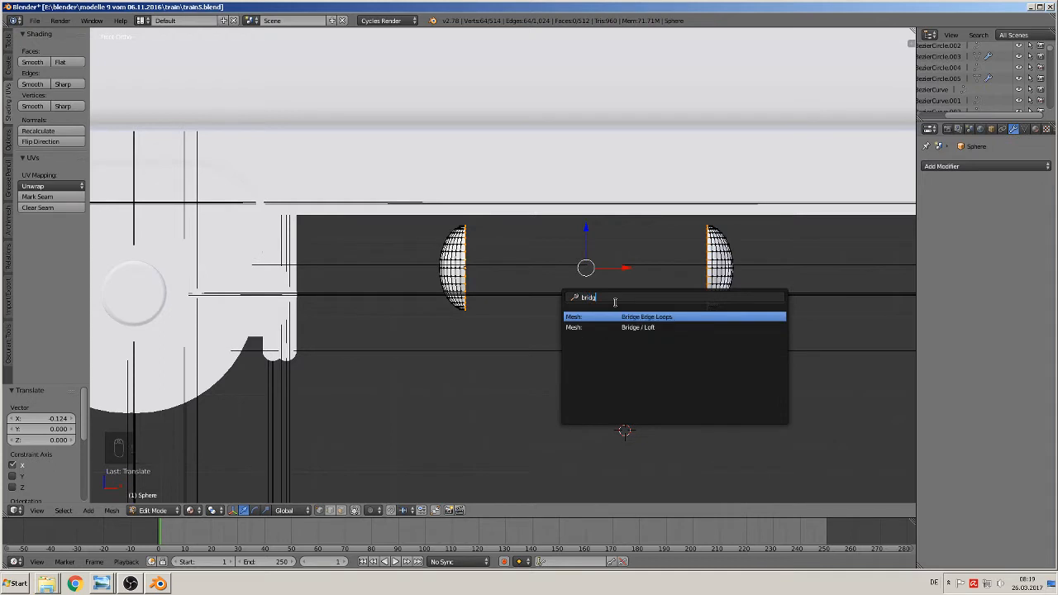
pyautogui.click(653, 316)
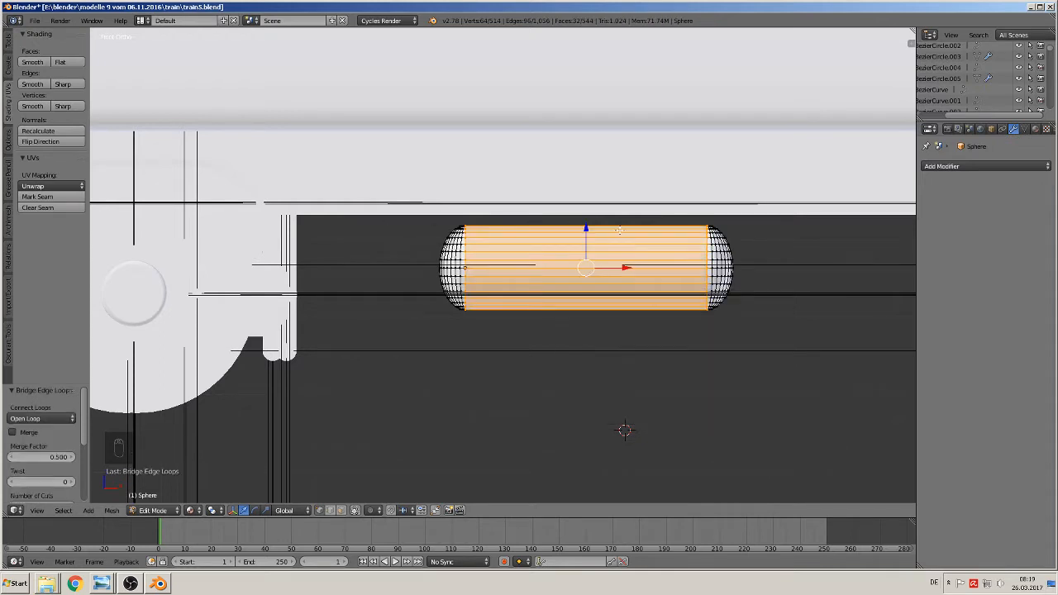
pyautogui.press('Tab')
# - Move the tank slightly along X toward the middle between the trucks and shade it smooth
pyautogui.scroll(-3, 637, 281)
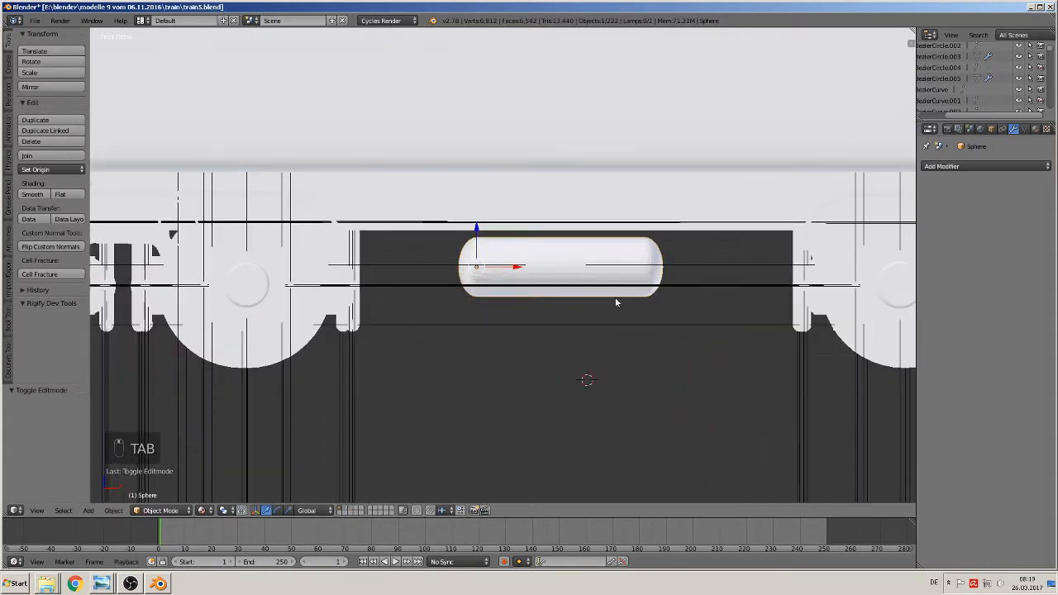
pyautogui.moveTo(510, 264); pyautogui.dragTo(521, 266)
pyautogui.click(32, 194)
pyautogui.scroll(-2, 624, 327)
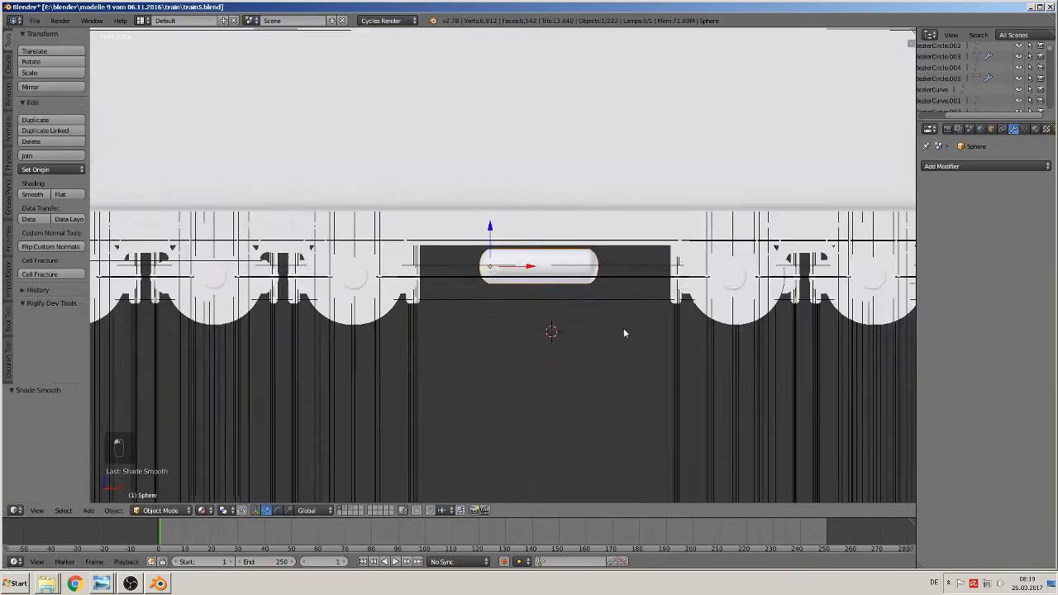
# - Inspect the tank's rounded ends and body mesh in Edit Mode from the front and at an angle
pyautogui.moveTo(623, 327)
pyautogui.mouseDown(button='middle')
pyautogui.moveTo(501, 354)
pyautogui.moveTo(613, 317)
pyautogui.mouseUp(button='middle')
pyautogui.press('KP_1')
pyautogui.scroll(4, 626, 308)
pyautogui.scroll(4, 513, 304)
pyautogui.press('Tab')
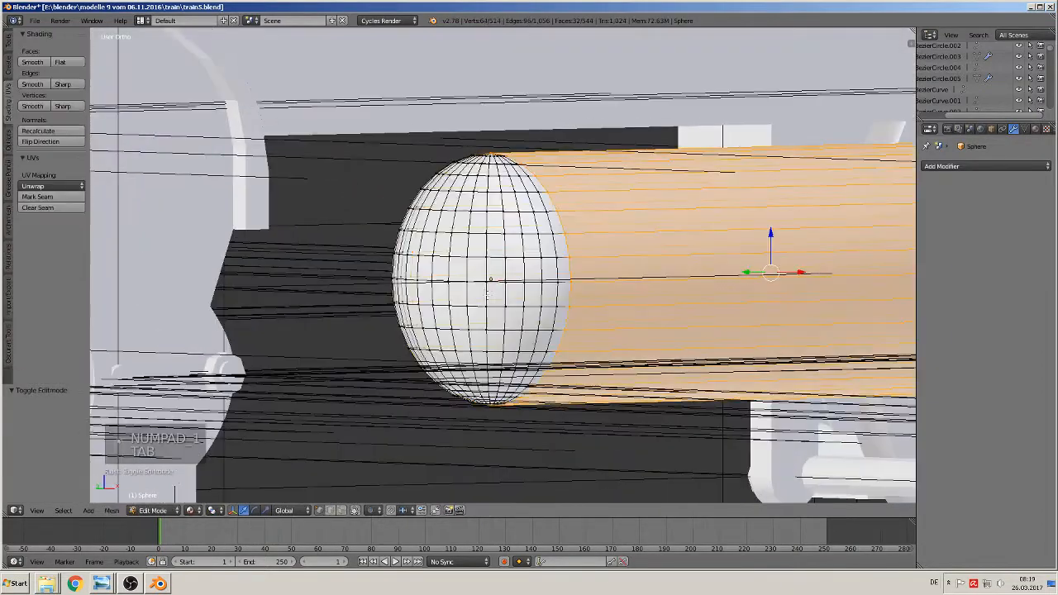
pyautogui.scroll(2, 482, 296)
pyautogui.scroll(-1, 475, 299)
pyautogui.moveTo(465, 303); pyautogui.dragTo(408, 295, button='middle')
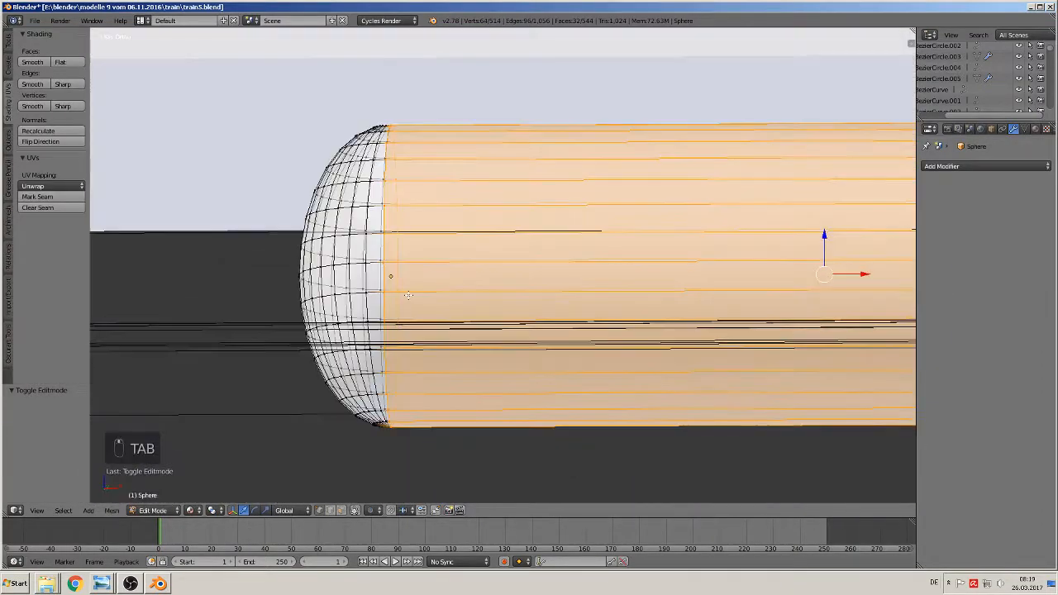
pyautogui.press('KP_1')
pyautogui.scroll(-4, 395, 316)
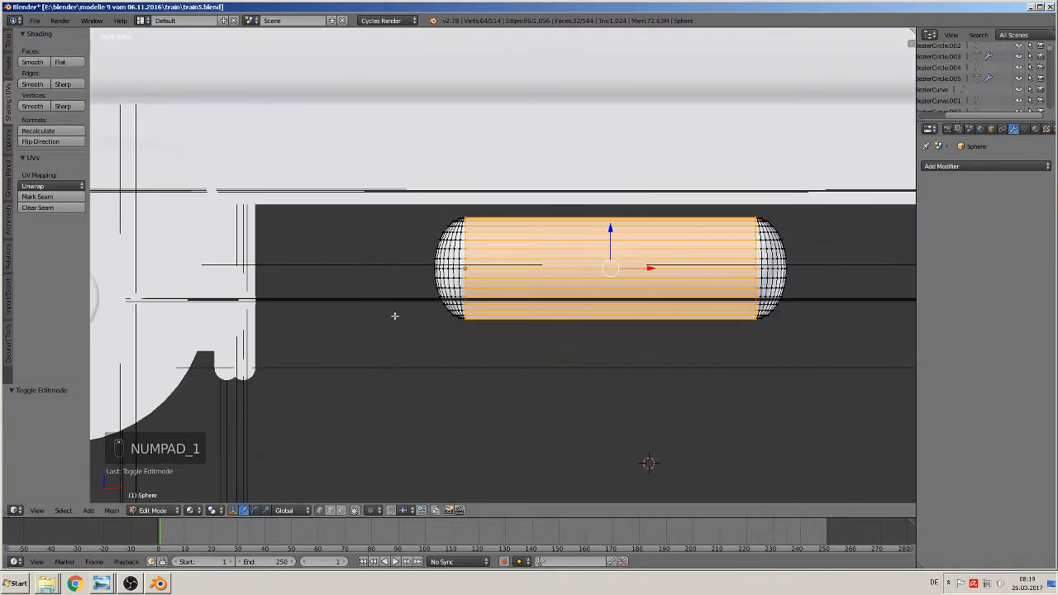
pyautogui.press('a')
pyautogui.press('a')
pyautogui.press('a')
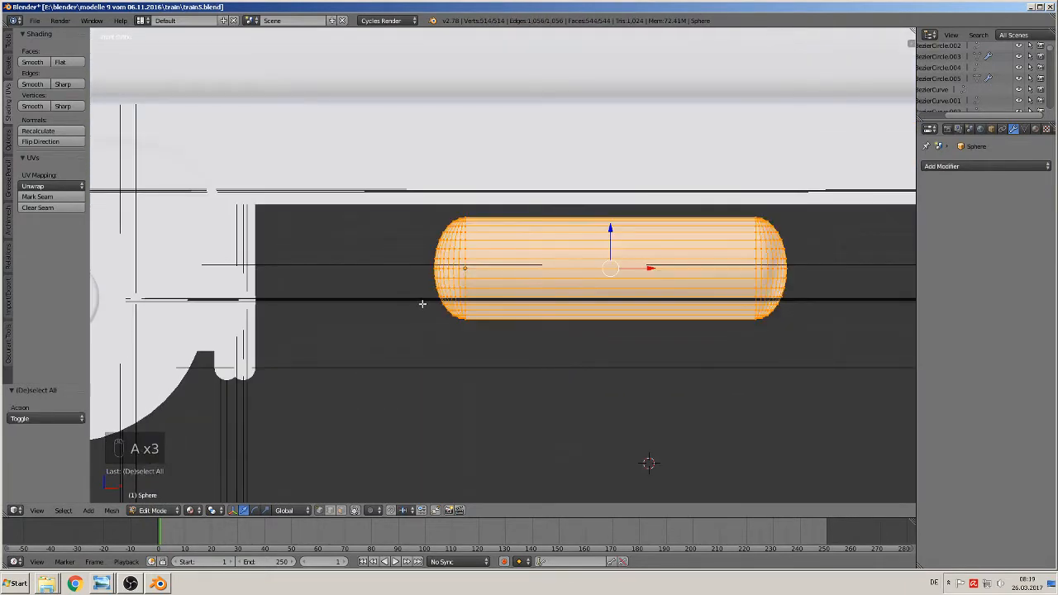
# - Place the 3D cursor at one rounded end of the tank and add a cylinder with 12 vertices there
pyautogui.press('Tab')
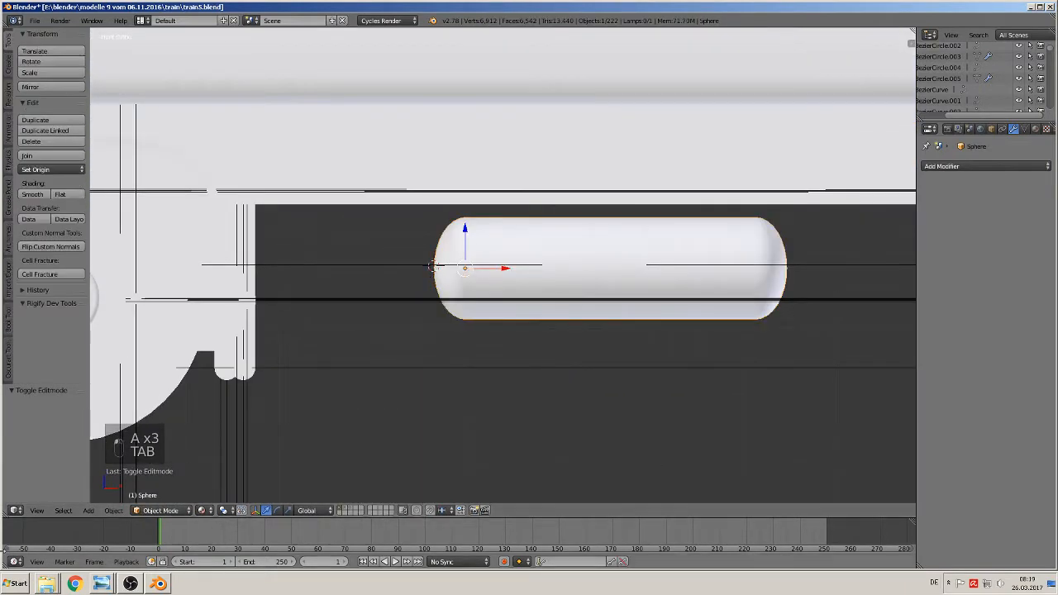
pyautogui.click(88, 510)
pyautogui.moveTo(102, 499)
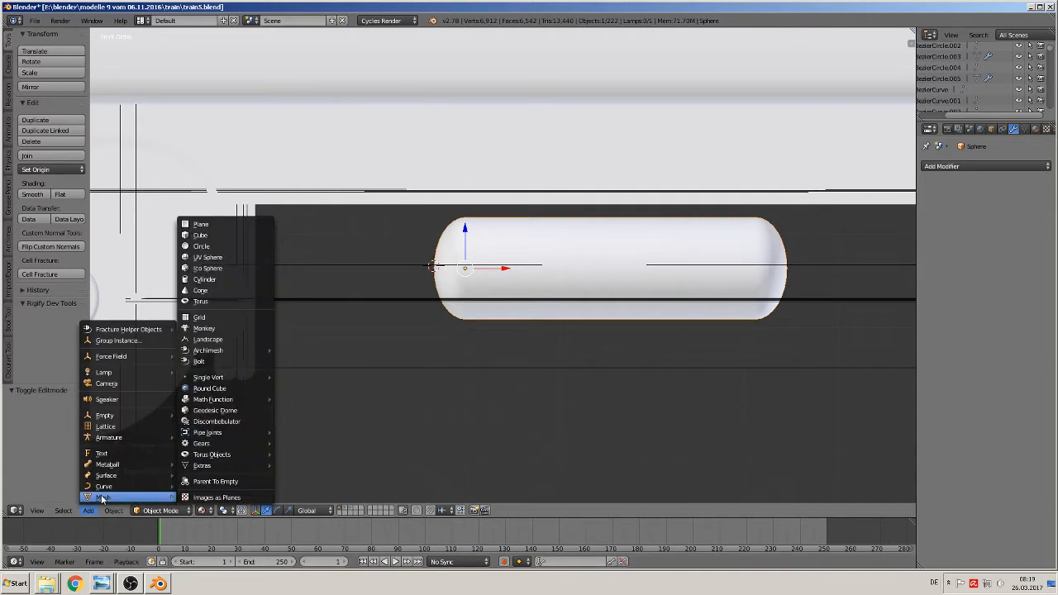
pyautogui.click(228, 284)
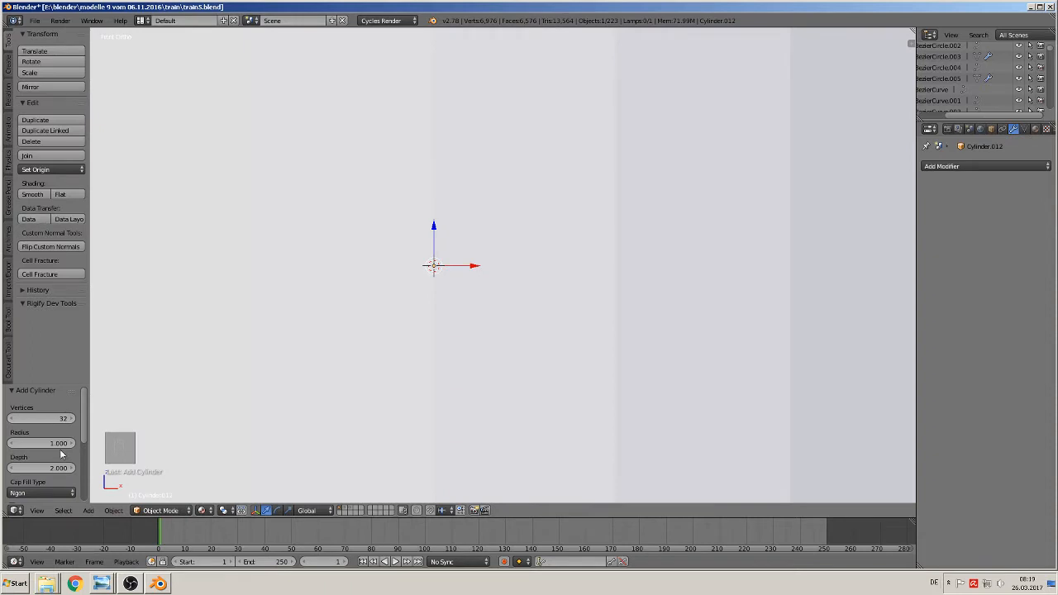
pyautogui.click(63, 419)
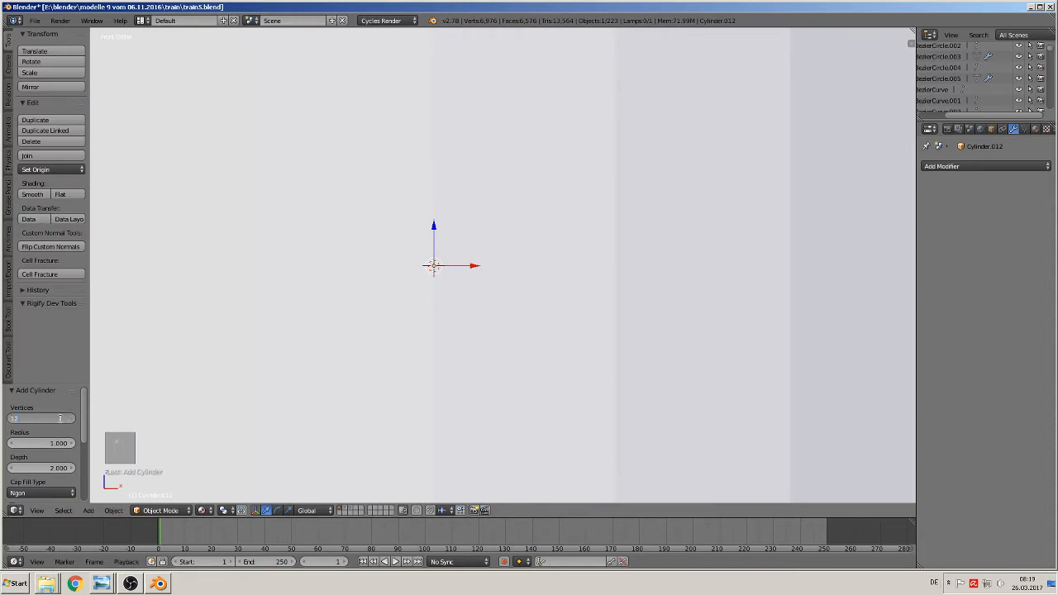
pyautogui.write('12')
pyautogui.press('Return')
# - Scale the cylinder to 0.033, rotate it 90° about Y and scale it again by 0.217 as a thin pipe
pyautogui.press('s')
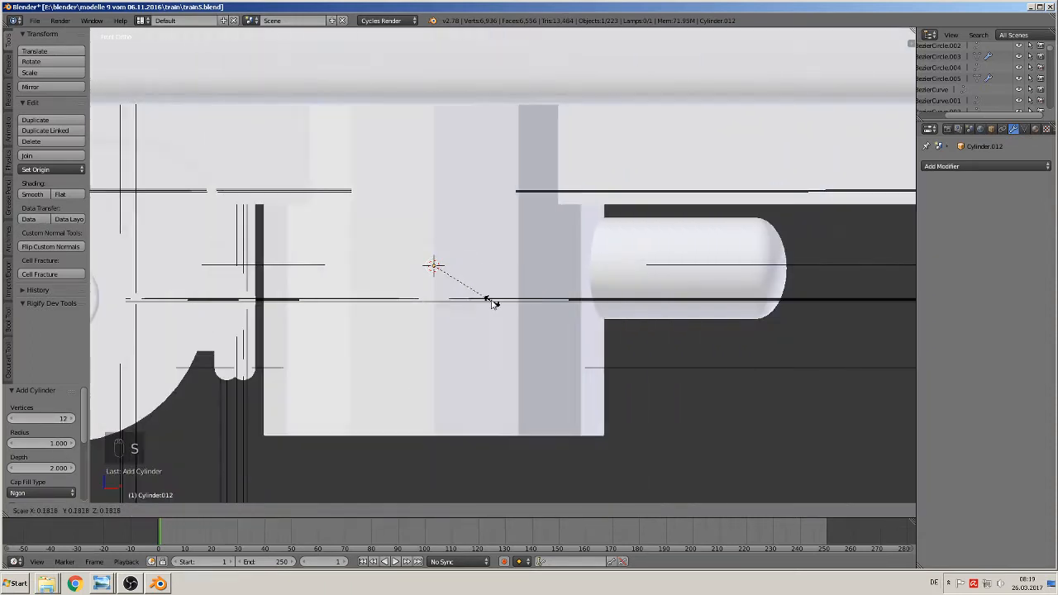
pyautogui.click(448, 283)
pyautogui.press('r')
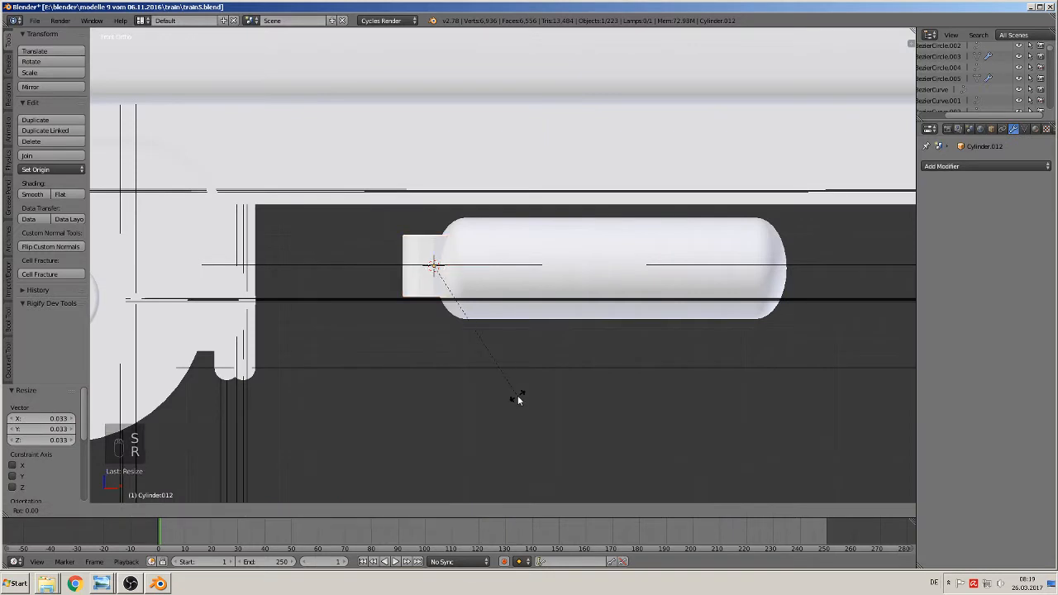
pyautogui.press('y')
pyautogui.press('9')
pyautogui.press('0')
pyautogui.press('Return')
pyautogui.press('s')
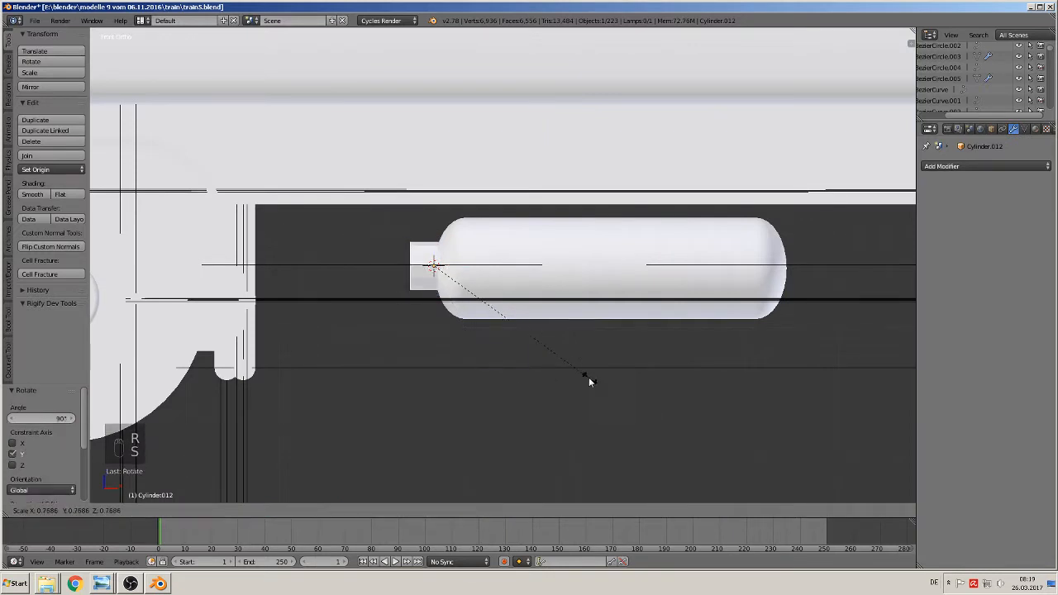
pyautogui.click(472, 306)
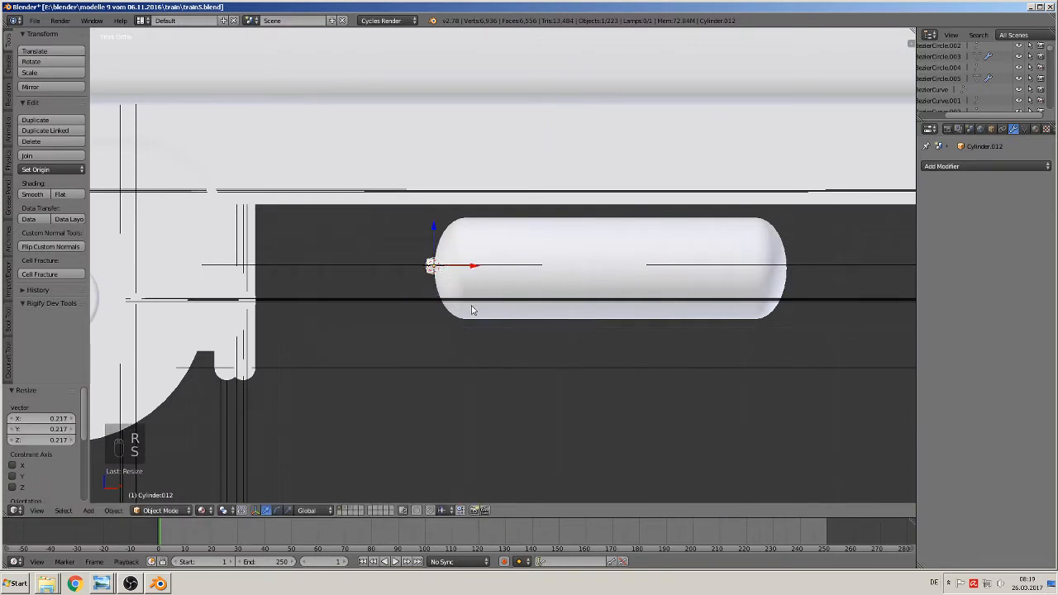
pyautogui.click(433, 230)
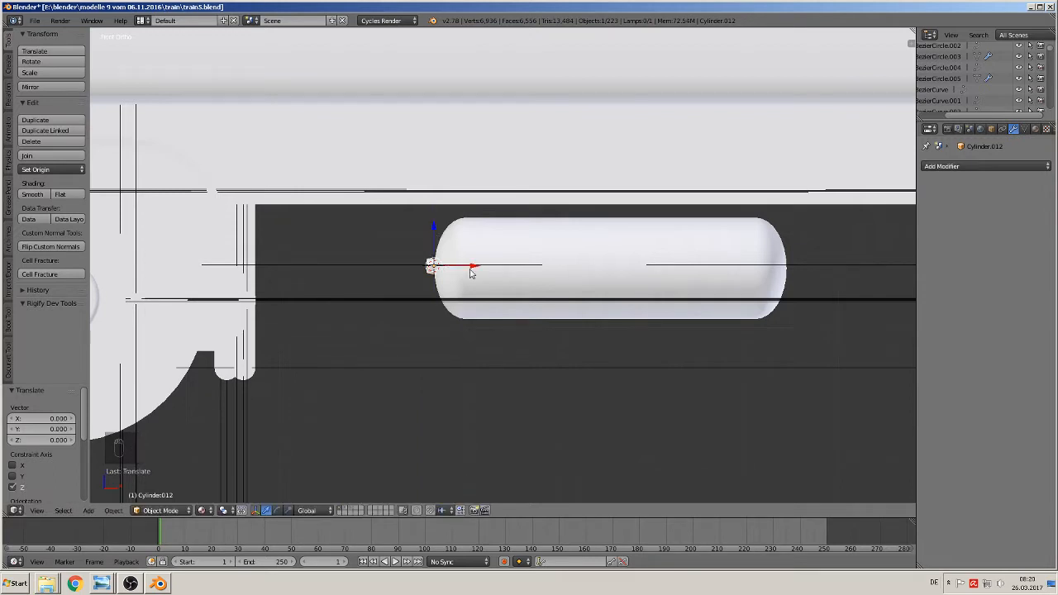
# - Lengthen the pipe by moving its outer end face -0.245 along X into the adjacent truck frame
pyautogui.press('Tab')
pyautogui.rightClick(429, 265)
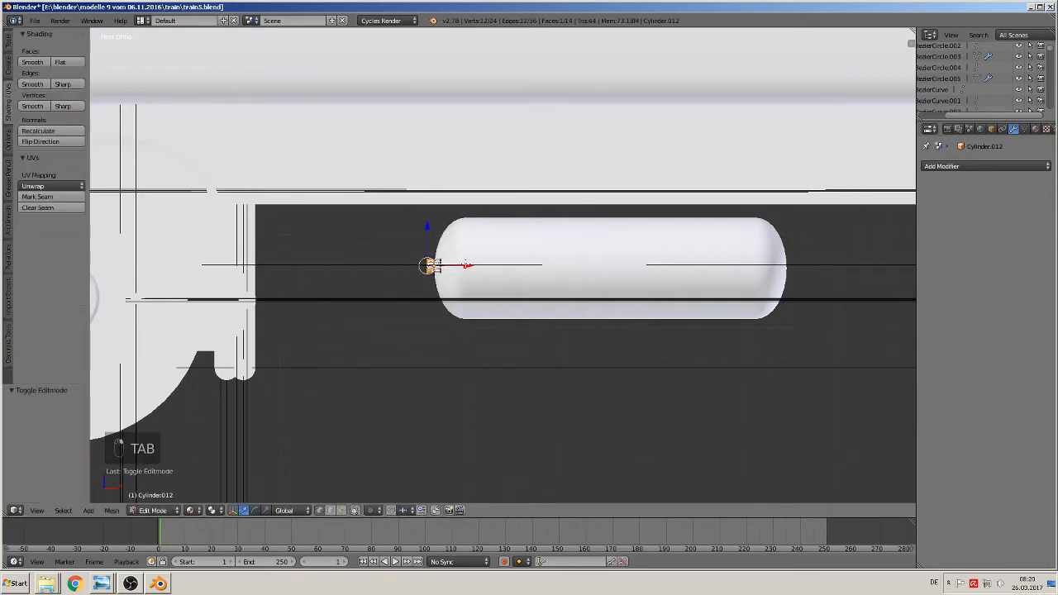
pyautogui.moveTo(465, 264); pyautogui.dragTo(237, 265)
pyautogui.moveTo(237, 265); pyautogui.dragTo(173, 253, button='middle')
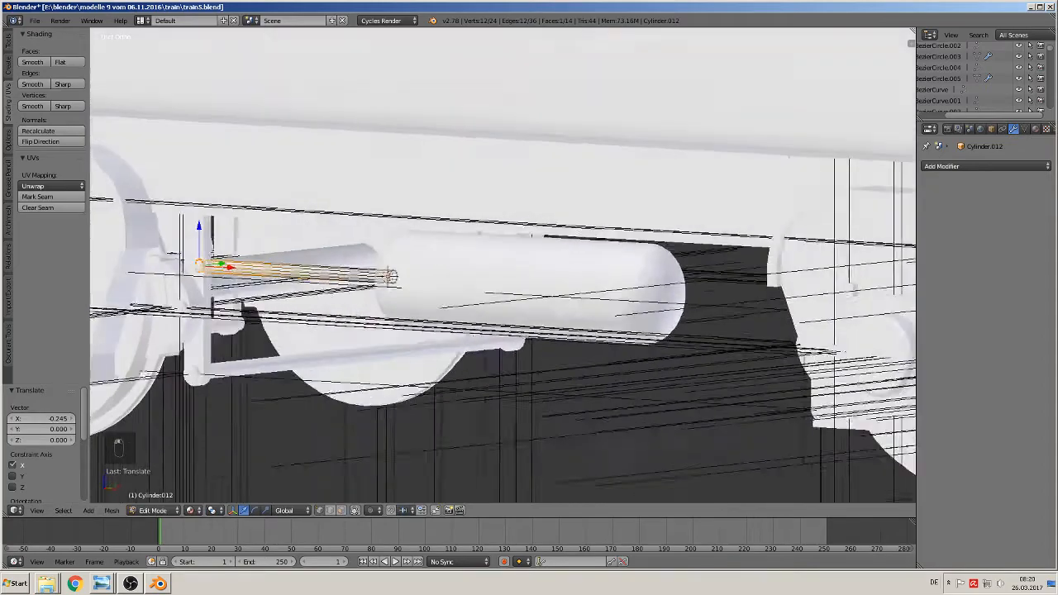
pyautogui.moveTo(157, 356); pyautogui.dragTo(234, 351, button='middle')
pyautogui.scroll(-4, 194, 353)
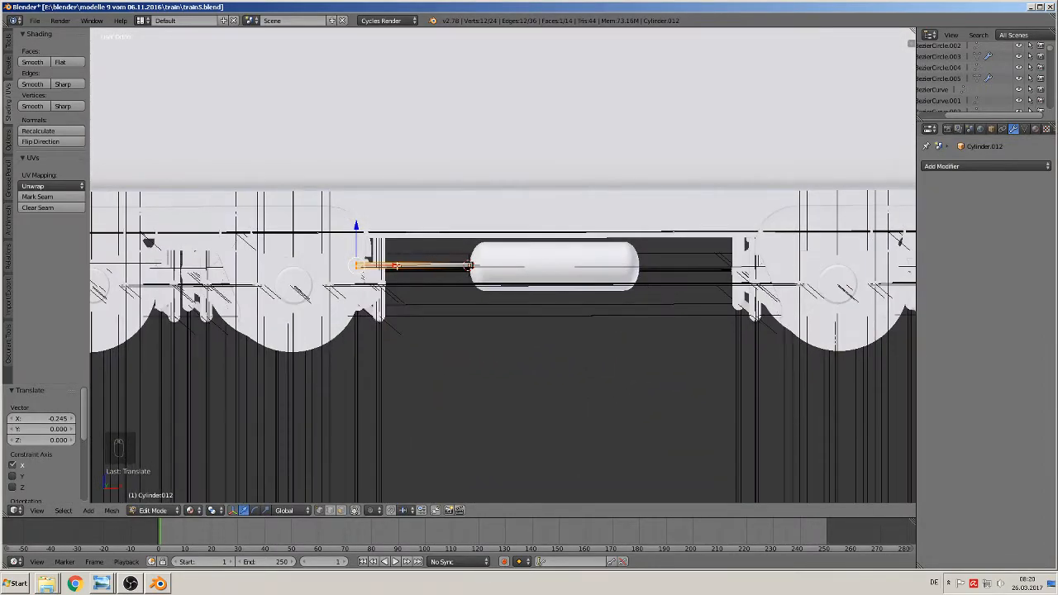
pyautogui.press('Tab')
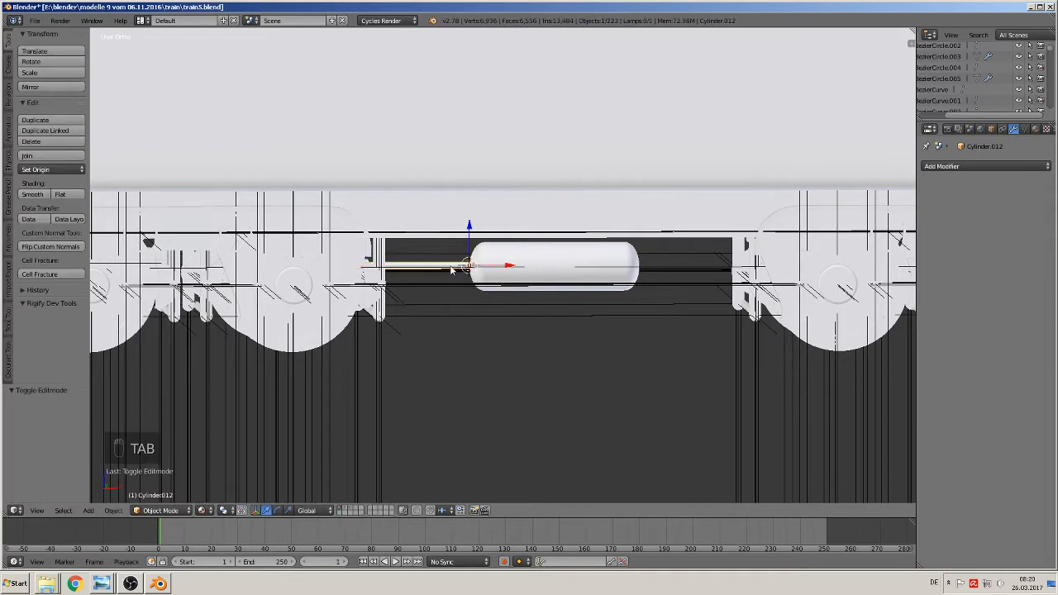
# - Duplicate the pipe and move the copy 0.643 along X so it connects the tank's other end to the second truck
pyautogui.hotkey('shift', 'd')
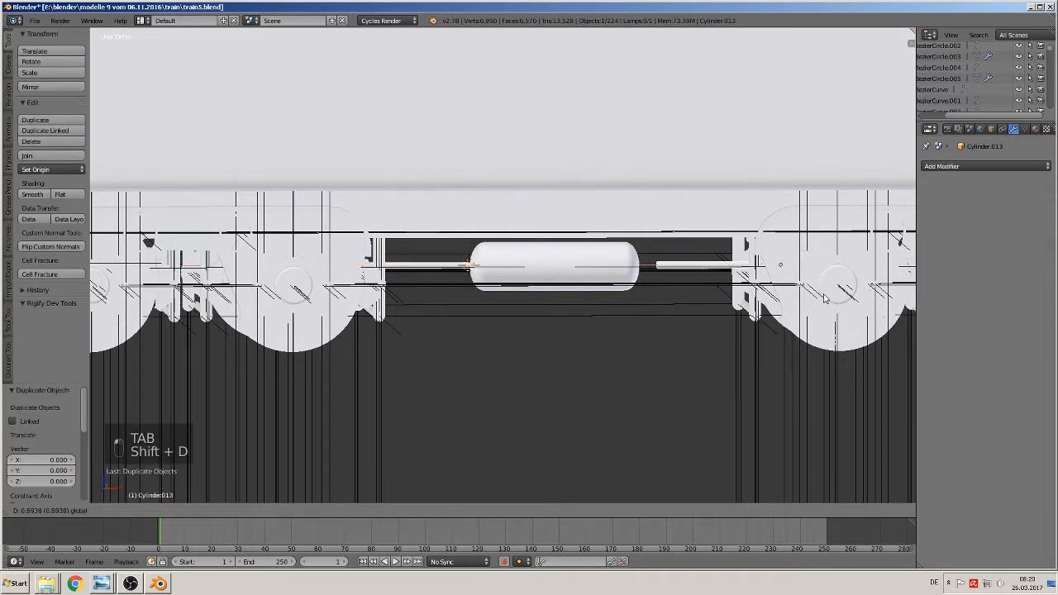
pyautogui.click(814, 301)
pyautogui.moveTo(793, 322); pyautogui.dragTo(727, 370, button='middle')
pyautogui.scroll(2, 711, 347)
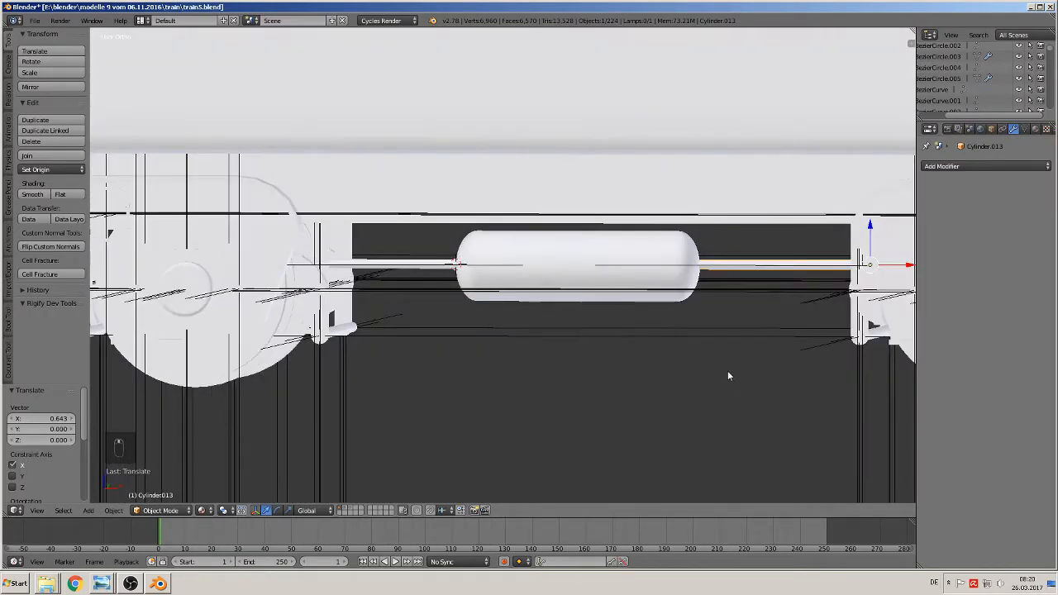
# - Select both pipes together with the tank and raise them 0.012 along Z
pyautogui.rightClick(436, 264)
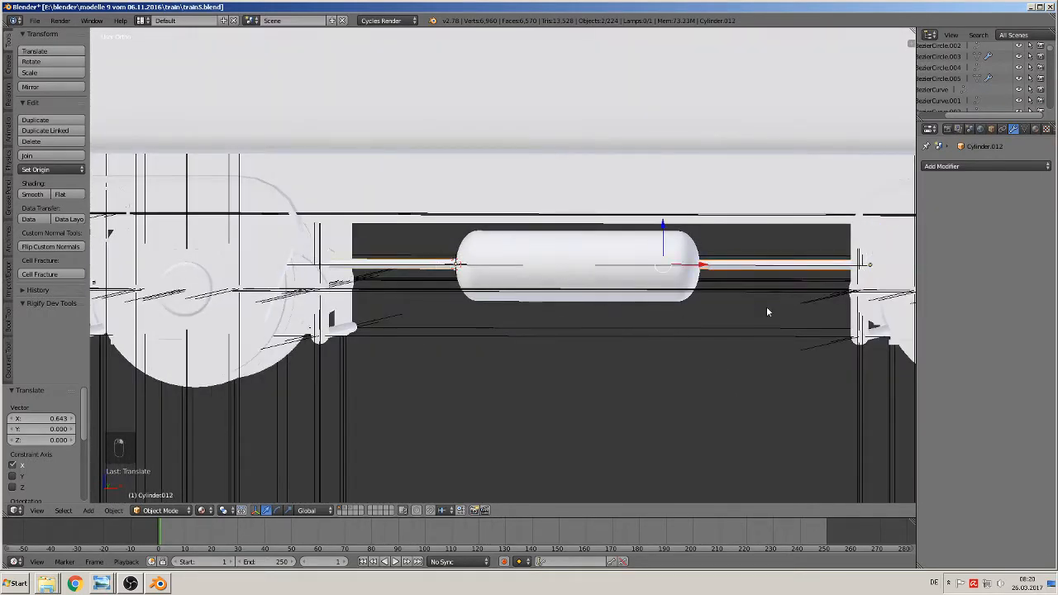
pyautogui.rightClick(610, 255)
pyautogui.moveTo(605, 232); pyautogui.dragTo(597, 220)
pyautogui.scroll(-2, 578, 291)
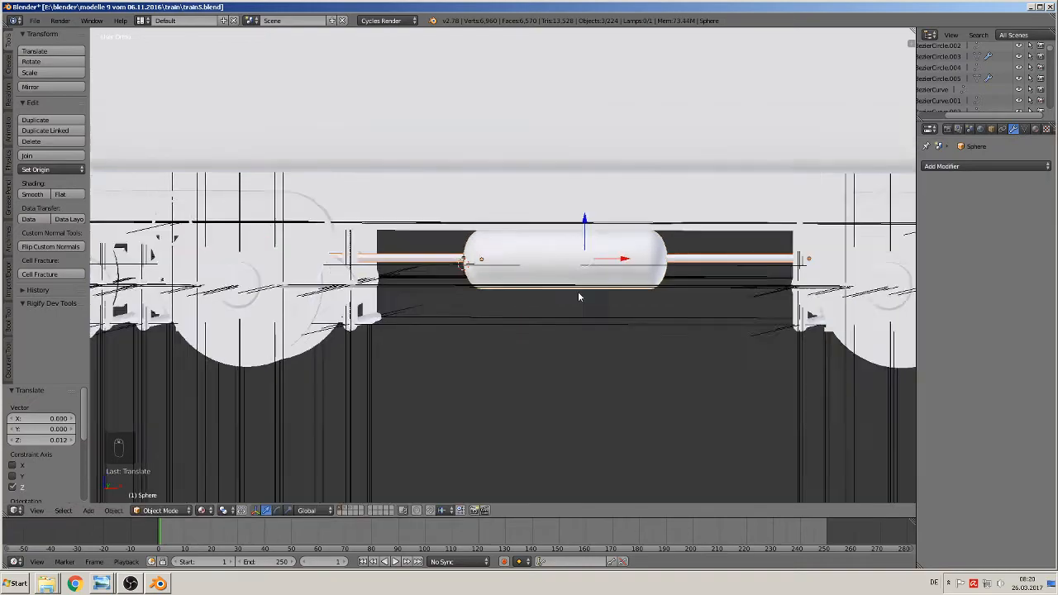
pyautogui.press('a')
pyautogui.scroll(-3, 605, 303)
pyautogui.scroll(6, 612, 301)
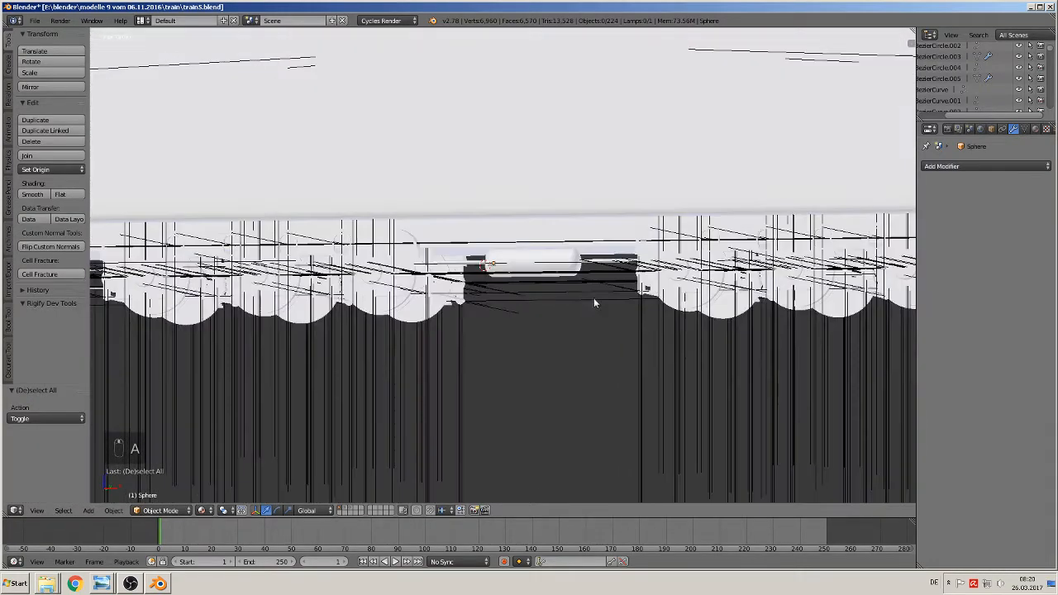
# - Join the tank and its two pipes into one object and shade it smooth
pyautogui.rightClick(474, 260)
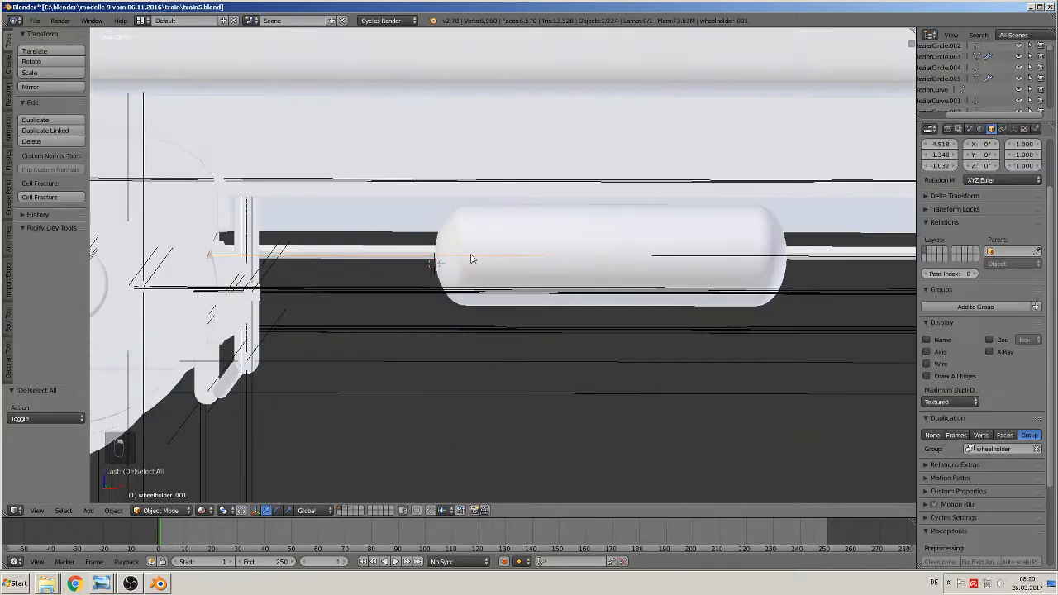
pyautogui.moveTo(526, 296); pyautogui.dragTo(484, 351, button='middle')
pyautogui.keyDown('shift'); pyautogui.rightClick(415, 245); pyautogui.keyUp('shift')
pyautogui.keyDown('shift'); pyautogui.rightClick(861, 264); pyautogui.keyUp('shift')
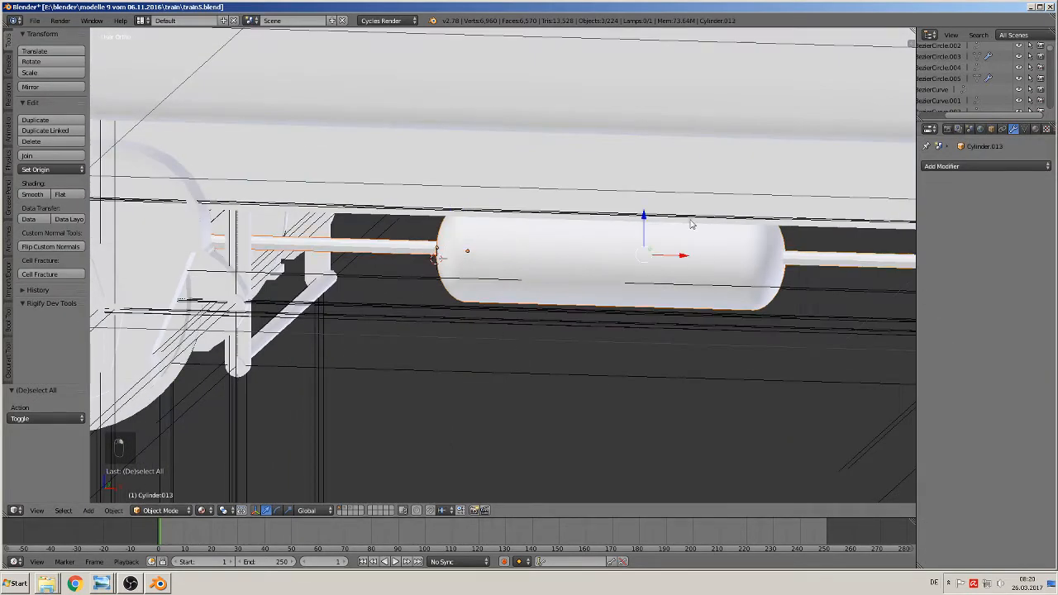
pyautogui.click(45, 158)
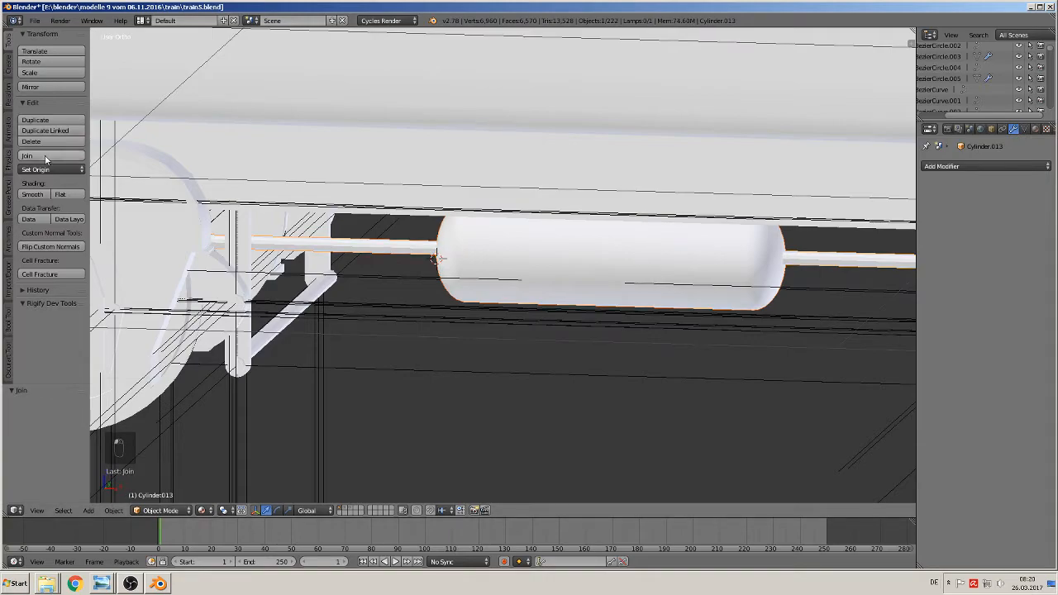
pyautogui.click(34, 195)
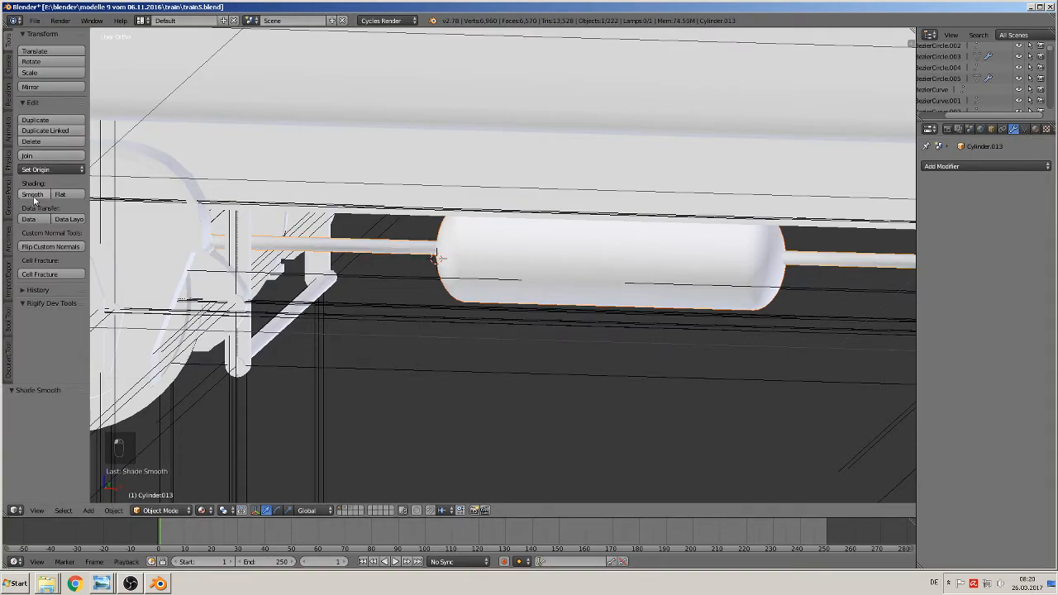
# - Duplicate the joined tank with its pipes and move the copy 0.467 along Y to the tender's opposite side
pyautogui.scroll(-4, 474, 303)
pyautogui.moveTo(475, 303); pyautogui.dragTo(392, 185, button='middle')
pyautogui.hotkey('shift', 'd')
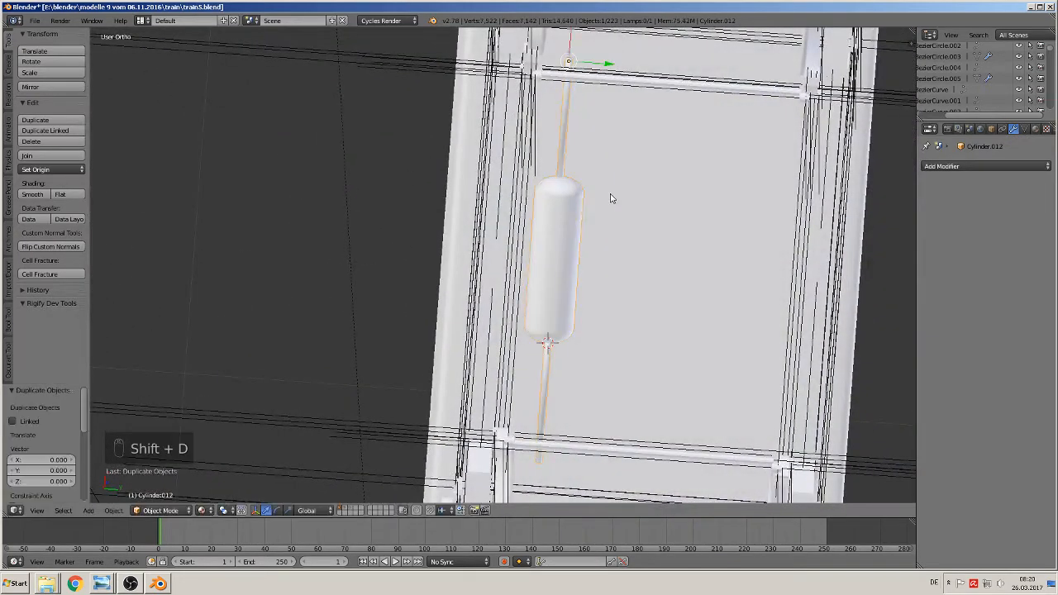
pyautogui.moveTo(610, 66); pyautogui.dragTo(814, 121)
pyautogui.moveTo(815, 124); pyautogui.dragTo(107, 285, button='middle')
# - Examine the locomotive reference images for the tender's remaining details and compare them with the modelled tender
pyautogui.scroll(-2, 4, 286)
pyautogui.scroll(-8, 577, 473)
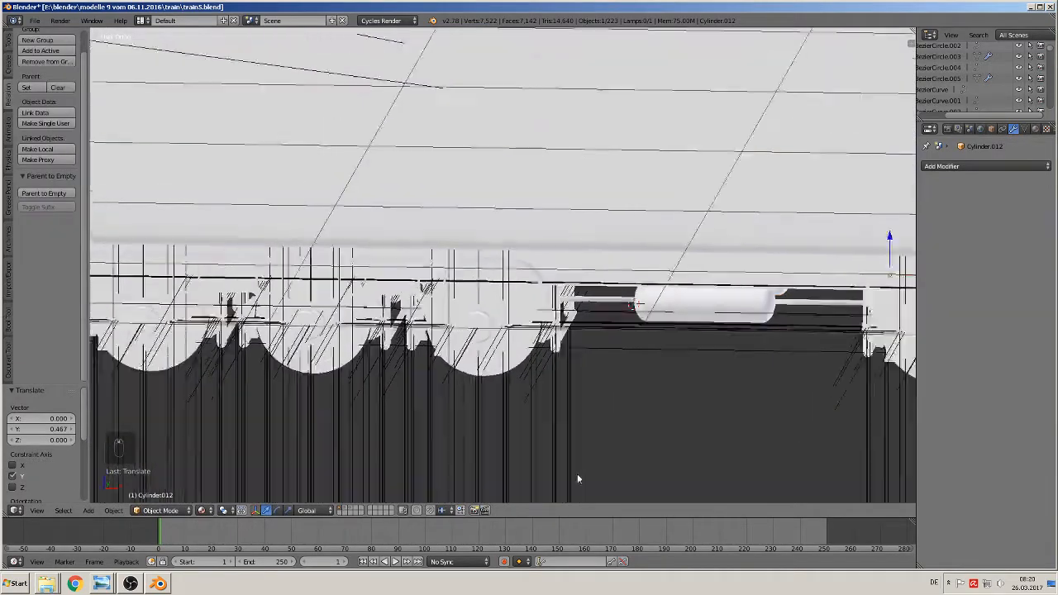
pyautogui.keyDown('shift'); pyautogui.moveTo(508, 322); pyautogui.dragTo(335, 362, button='middle'); pyautogui.keyUp('shift')
pyautogui.scroll(6, 653, 310)
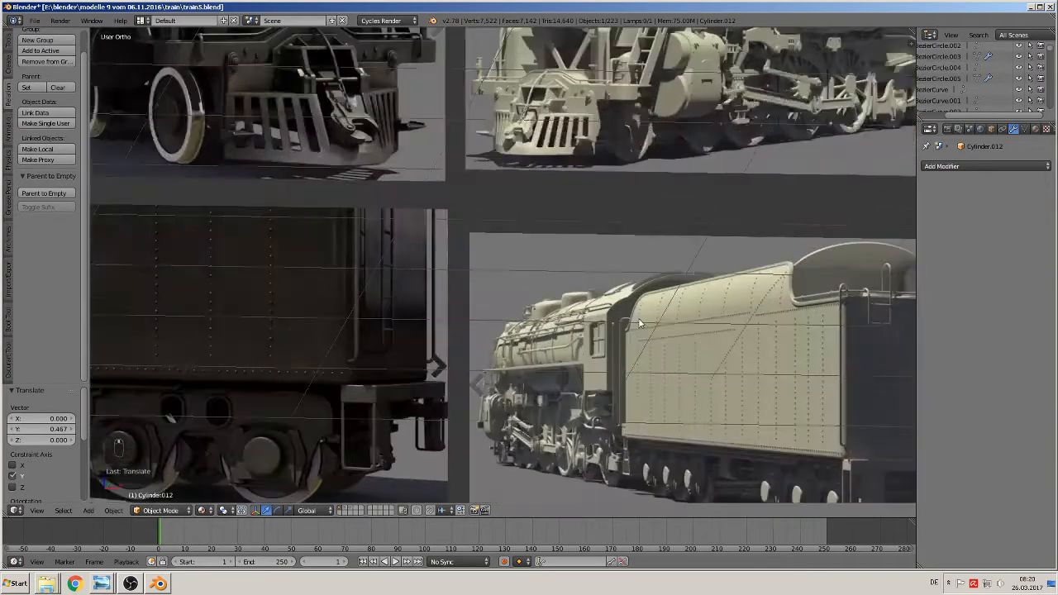
pyautogui.scroll(1, 639, 322)
pyautogui.keyDown('shift'); pyautogui.moveTo(639, 322); pyautogui.dragTo(343, 357, button='middle'); pyautogui.keyUp('shift')
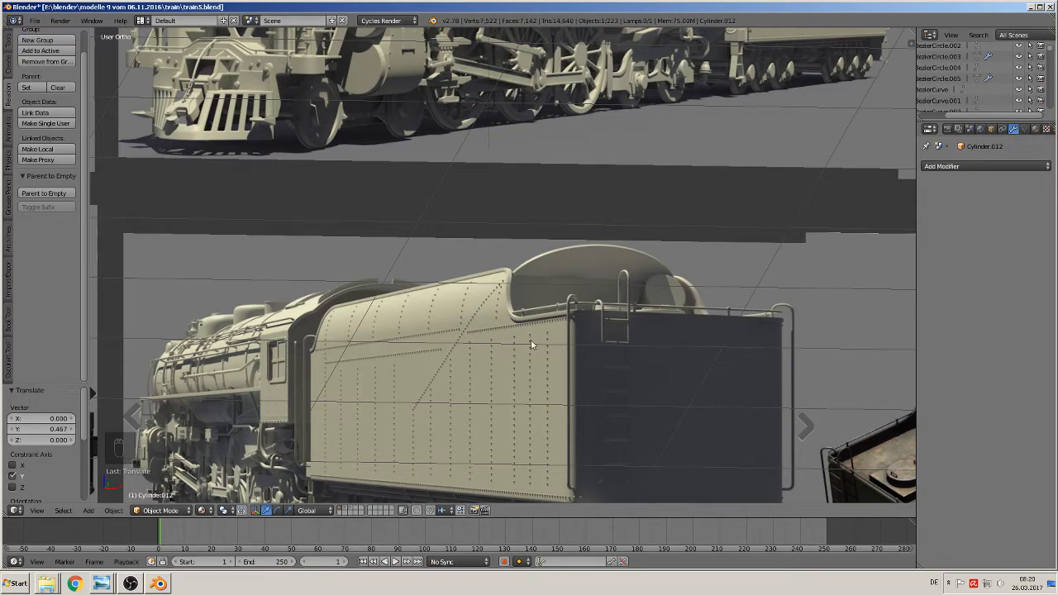
pyautogui.scroll(-7, 300, 351)
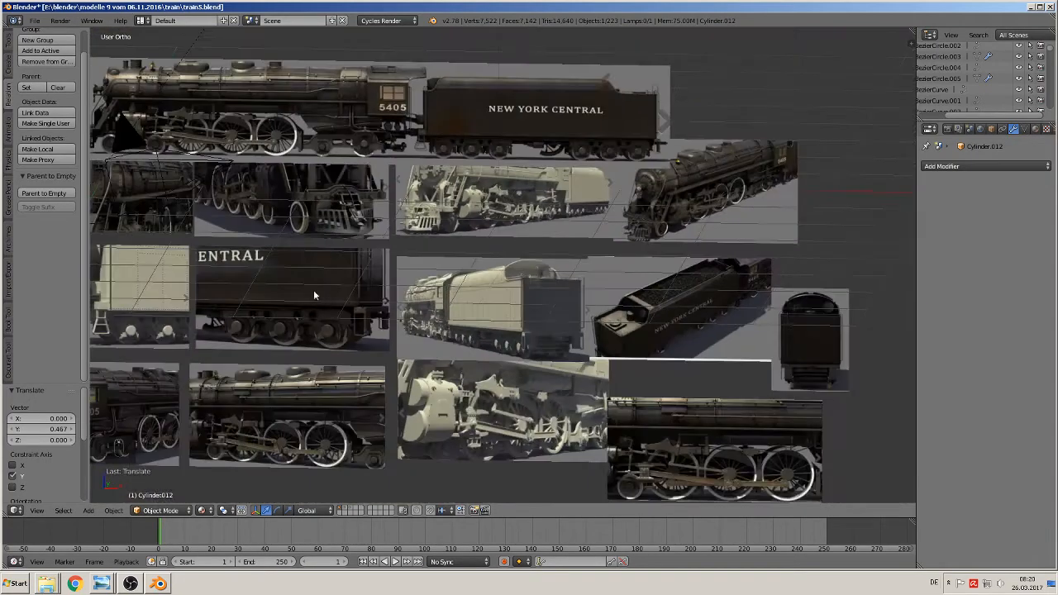
pyautogui.keyDown('shift'); pyautogui.moveTo(313, 290); pyautogui.dragTo(833, 226, button='middle'); pyautogui.keyUp('shift')
pyautogui.keyDown('shift'); pyautogui.moveTo(477, 140); pyautogui.dragTo(764, 252, button='middle'); pyautogui.keyUp('shift')
pyautogui.scroll(4, 711, 326)
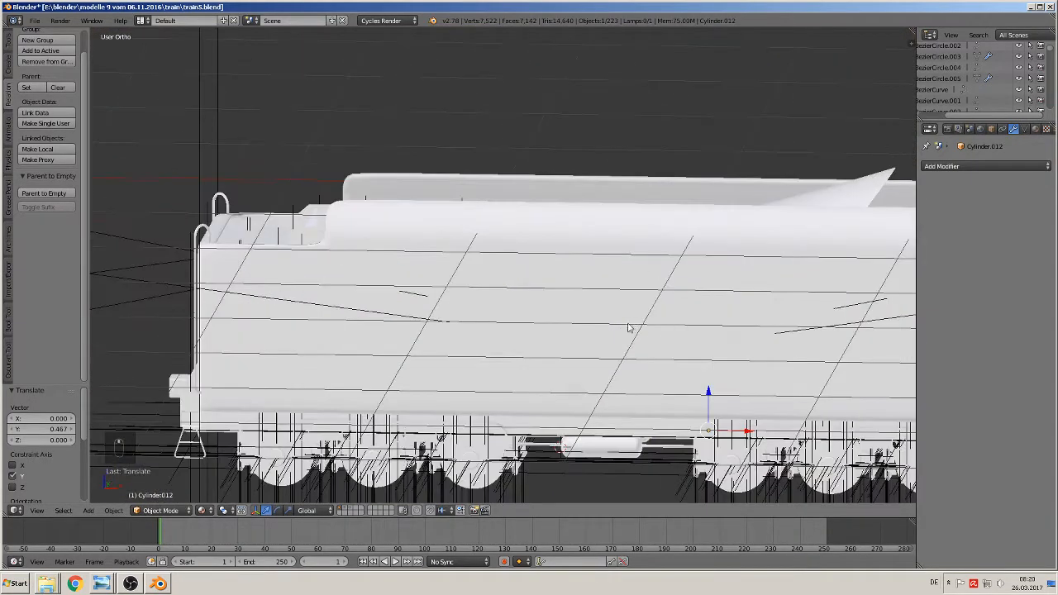
# - Open the tender body's mesh for editing and limit selection to visible geometry
pyautogui.moveTo(559, 261); pyautogui.dragTo(532, 295, button='middle')
pyautogui.rightClick(512, 277)
pyautogui.press('Tab')
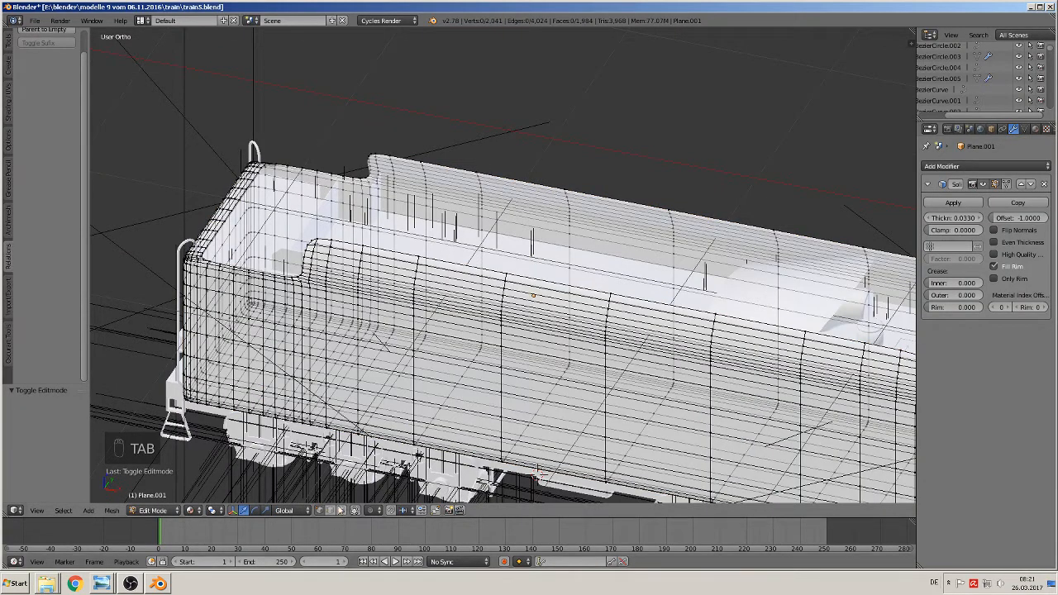
pyautogui.click(353, 510)
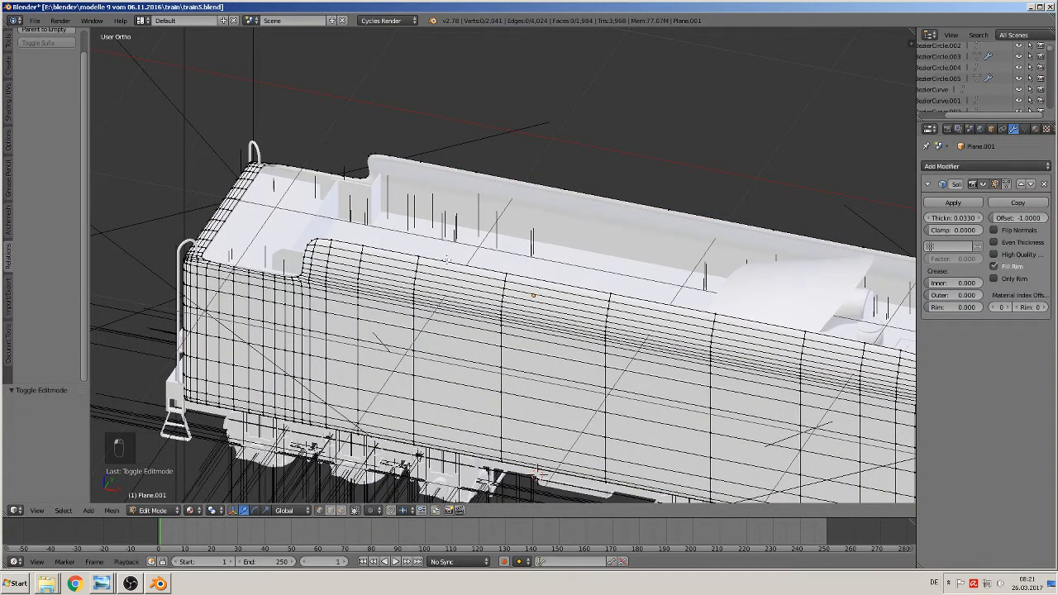
# - Select the complete edge loop around the tender body's open top rim on both sides and both ends
pyautogui.keyDown('alt'); pyautogui.rightClick(447, 259); pyautogui.keyUp('alt')
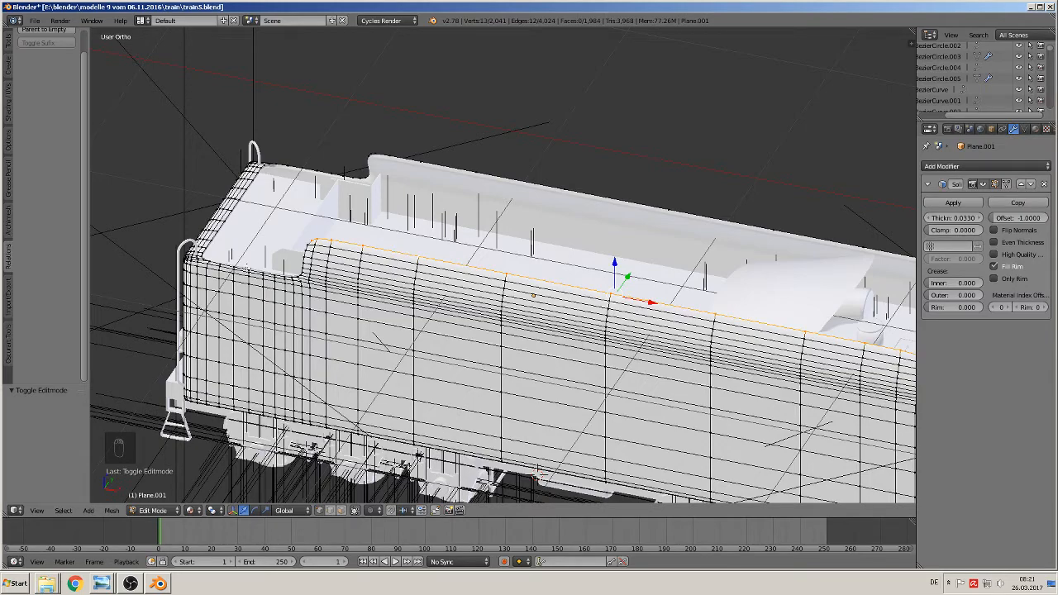
pyautogui.keyDown('alt'); pyautogui.keyDown('shift'); pyautogui.rightClick(220, 224); pyautogui.keyUp('shift'); pyautogui.keyUp('alt')
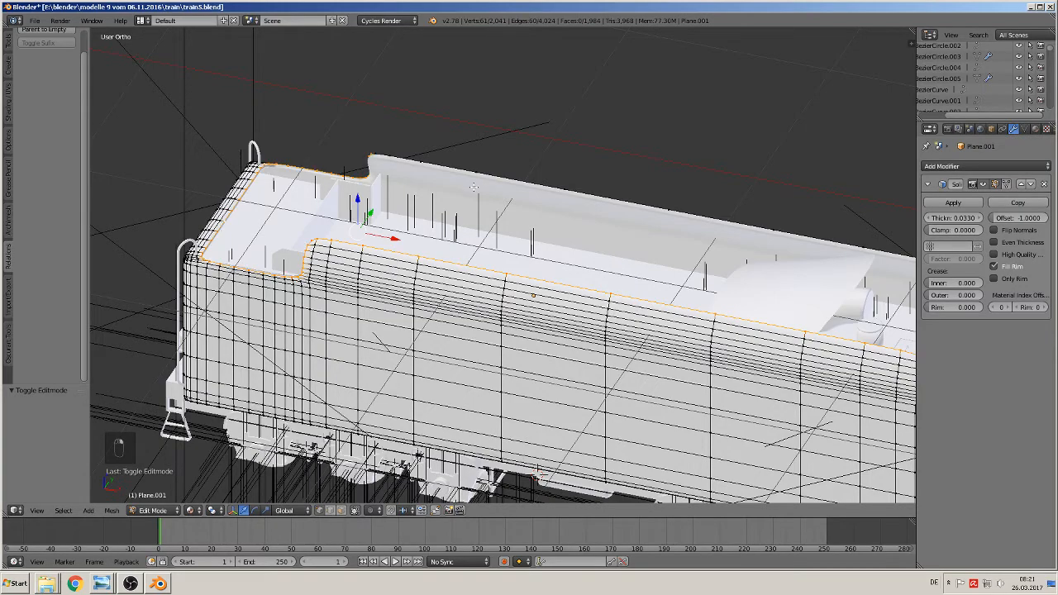
pyautogui.moveTo(527, 233); pyautogui.dragTo(277, 269, button='middle')
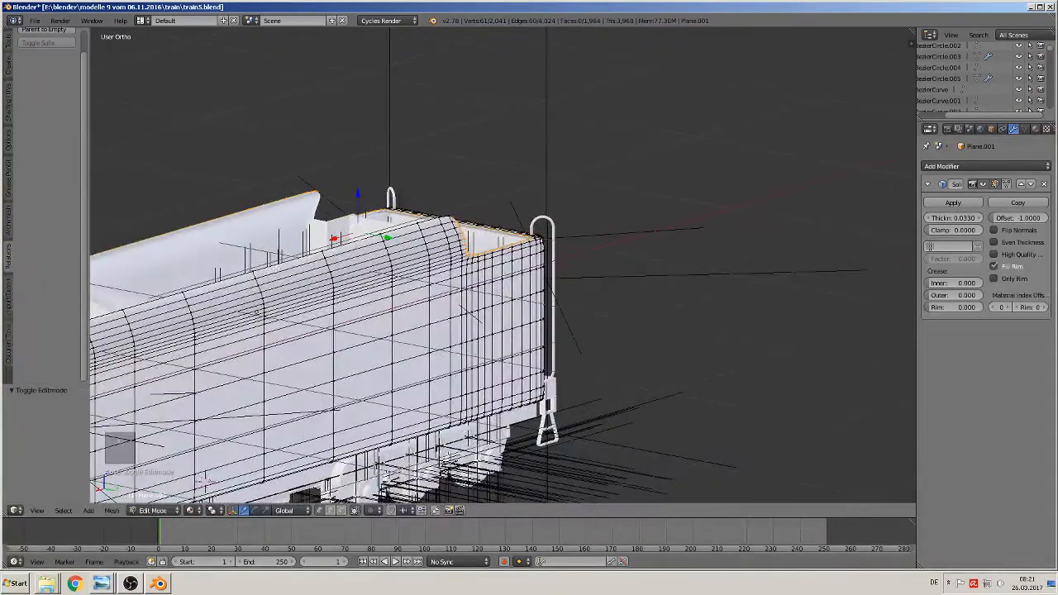
pyautogui.keyDown('alt'); pyautogui.keyDown('shift'); pyautogui.rightClick(277, 265); pyautogui.keyUp('shift'); pyautogui.keyUp('alt')
pyautogui.moveTo(449, 456); pyautogui.dragTo(606, 372, button='middle')
pyautogui.scroll(3, 605, 366)
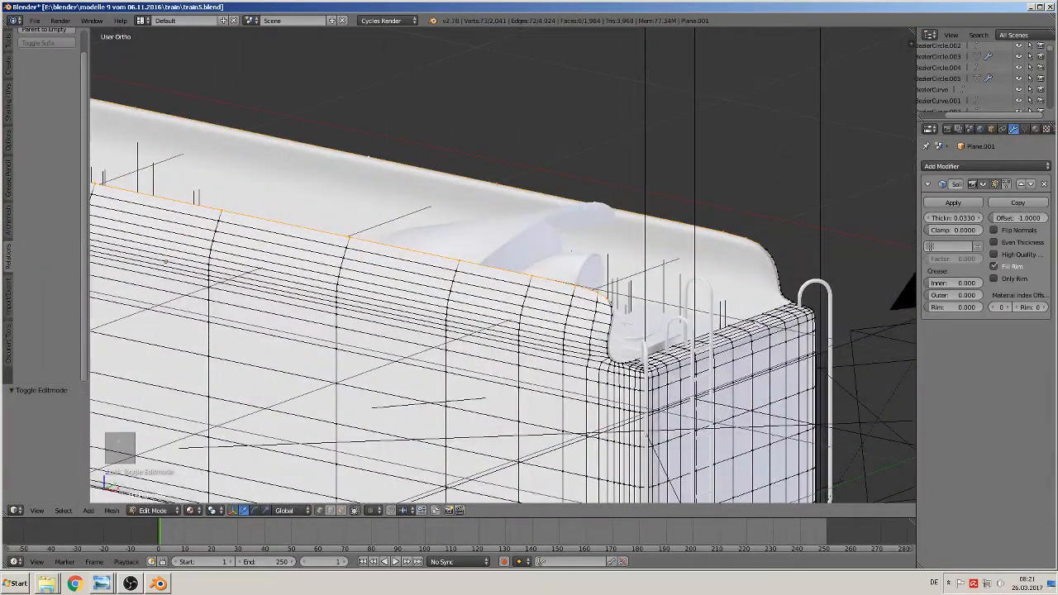
pyautogui.scroll(-6, 503, 266)
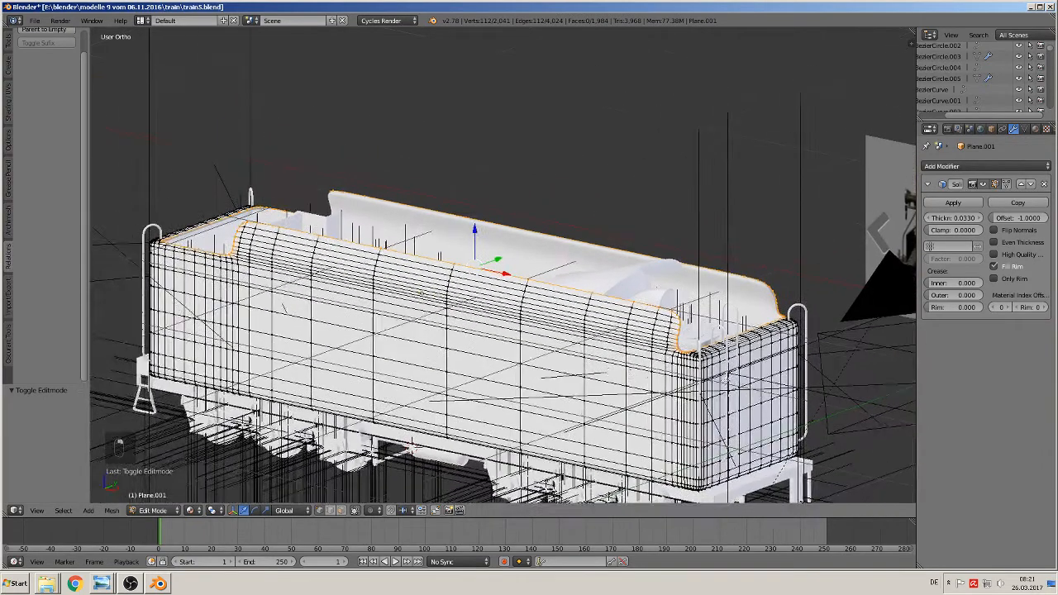
# - Duplicate the selected rim edge loop in place, separate it into its own object and return to Object Mode
pyautogui.hotkey('shift', 'd')
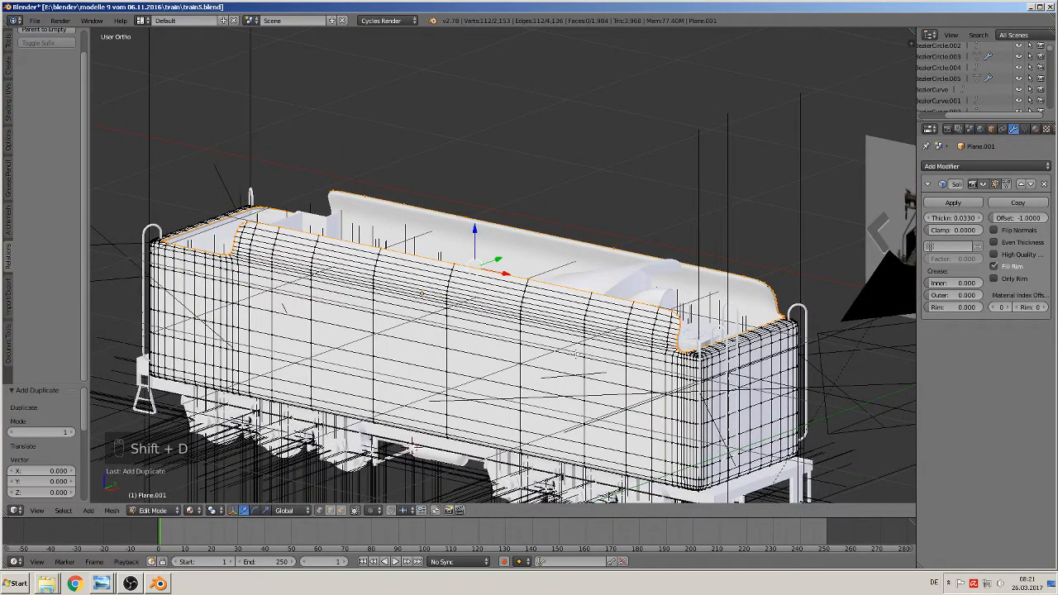
pyautogui.press('p')
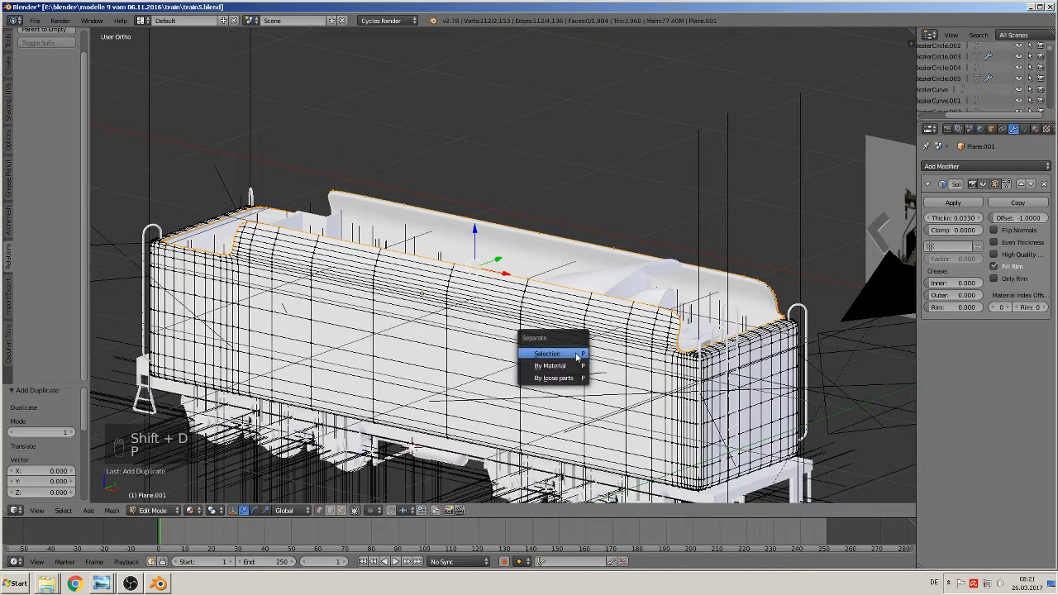
pyautogui.click(574, 350)
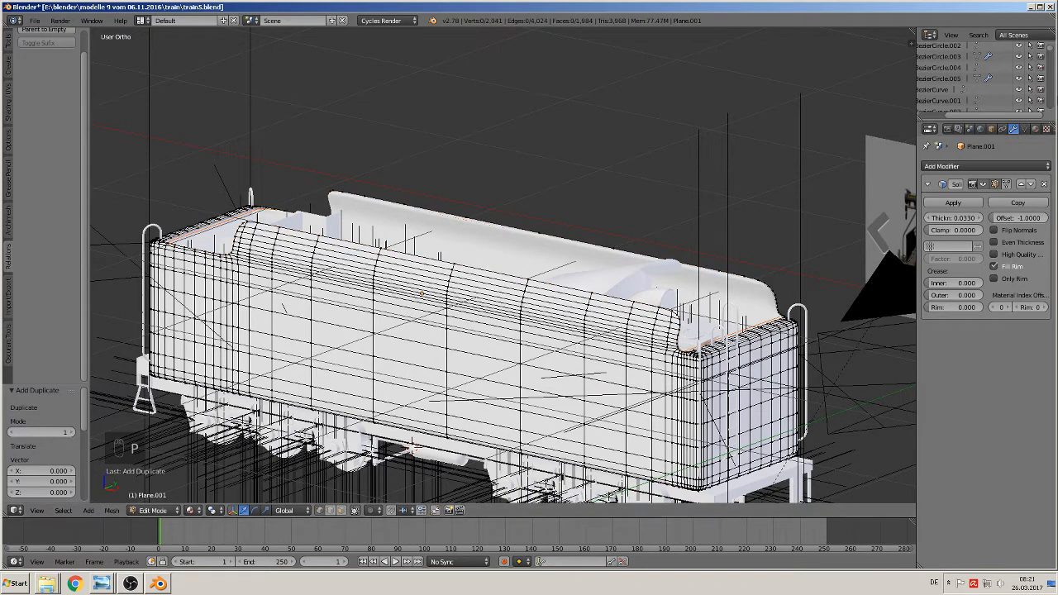
pyautogui.press('Tab')
# - Try raising the tender body 0.632 along Z and undo the move
pyautogui.rightClick(561, 291)
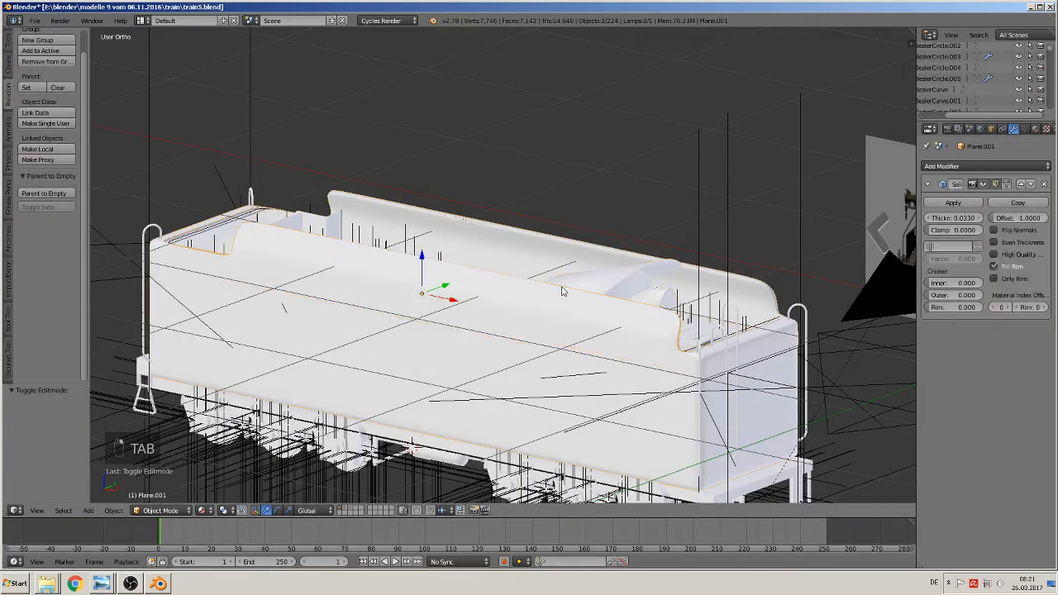
pyautogui.moveTo(421, 257); pyautogui.dragTo(425, 260)
pyautogui.click(437, 147)
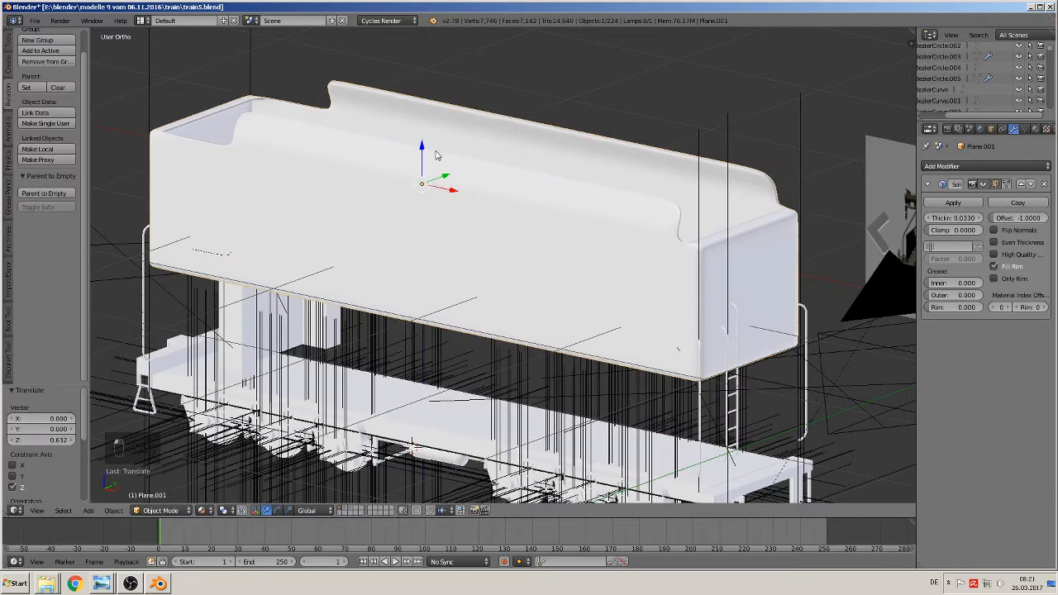
pyautogui.hotkey('ctrl', 'z')
# - Select the separated rim outline, raise it 0.556 along Z and undo that move
pyautogui.rightClick(402, 257)
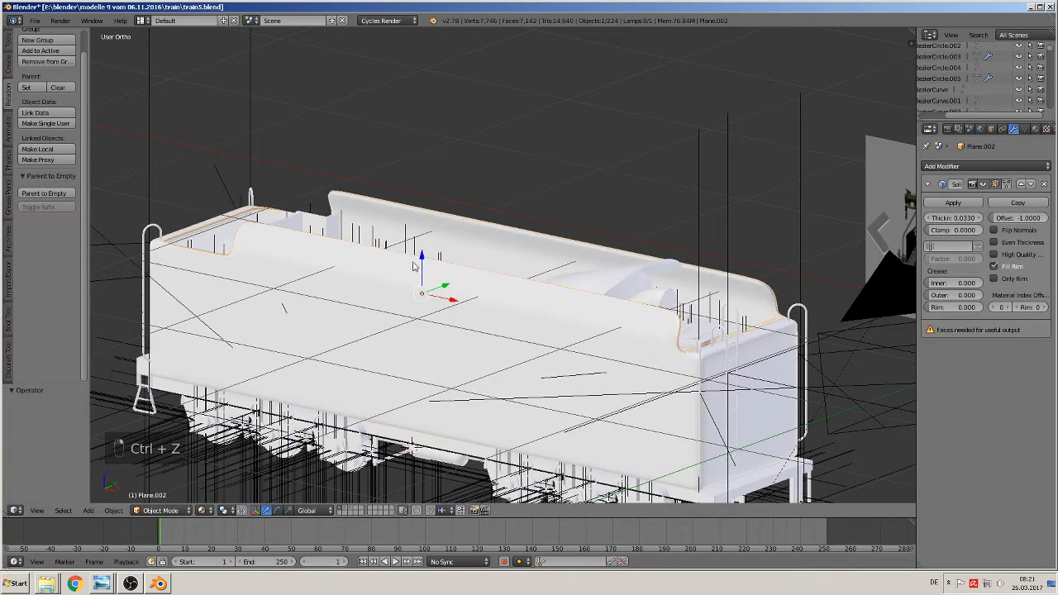
pyautogui.moveTo(422, 262); pyautogui.dragTo(436, 198)
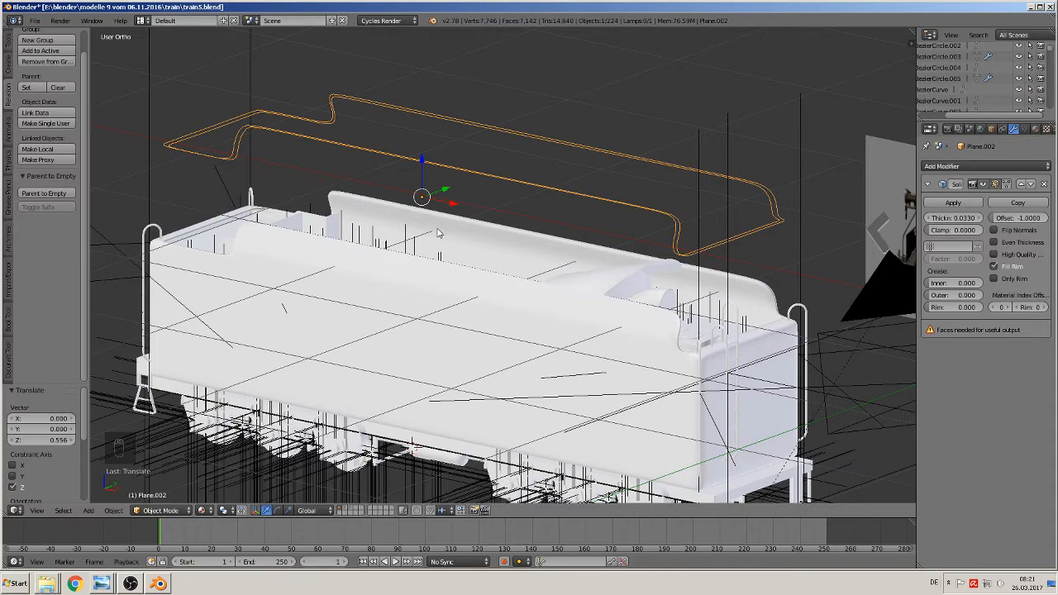
pyautogui.moveTo(440, 234); pyautogui.dragTo(461, 242, button='middle')
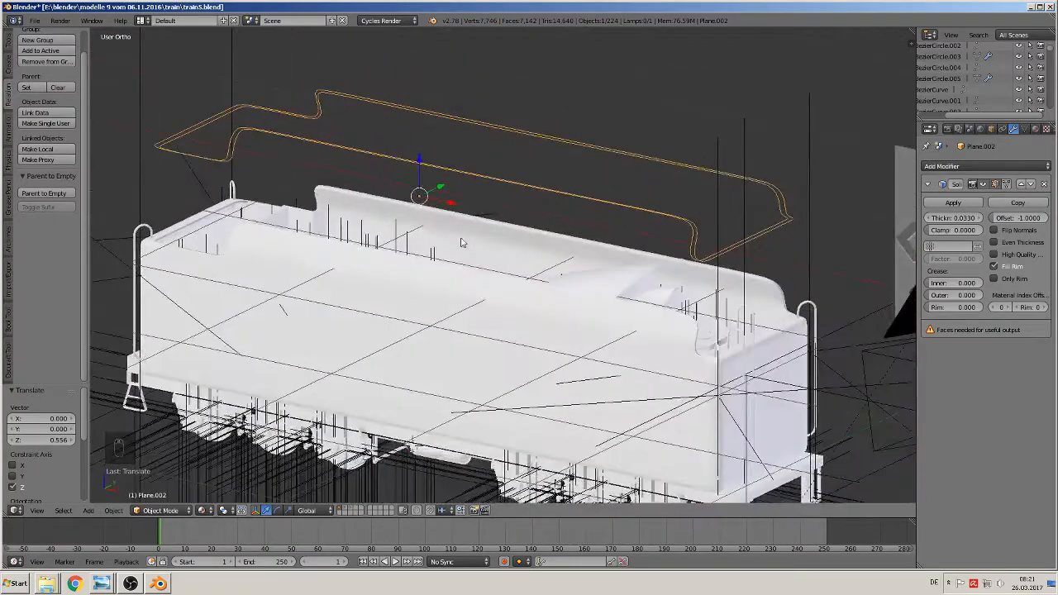
pyautogui.hotkey('ctrl', 'z')
# - Remove the Solidify modifier from the separated rim outline, leaving it in Object Mode
pyautogui.scroll(3, 500, 247)
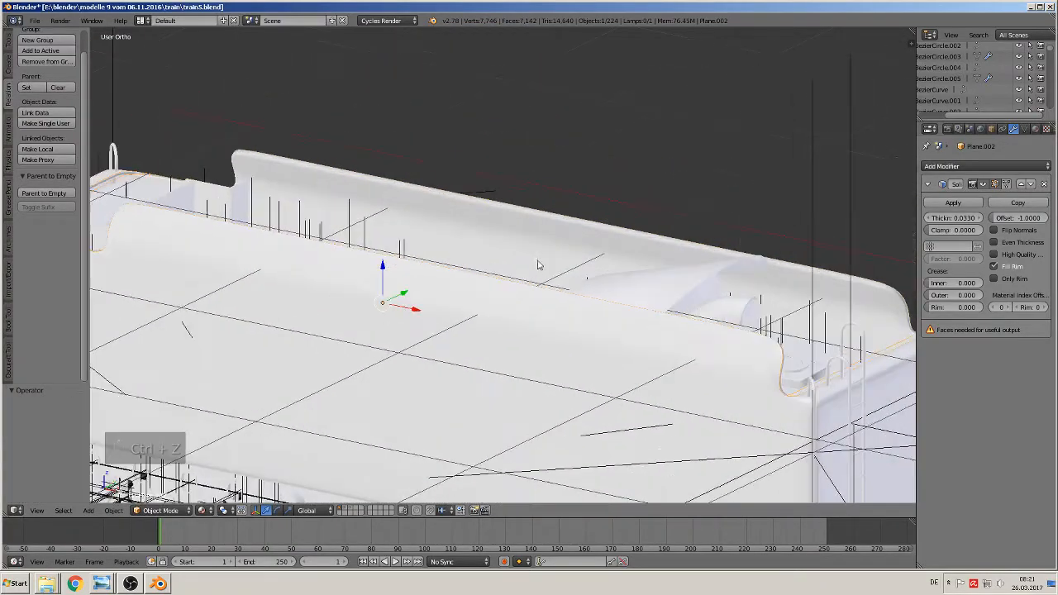
pyautogui.press('Tab')
pyautogui.scroll(2, 884, 389)
pyautogui.moveTo(884, 390); pyautogui.dragTo(516, 311, button='middle')
pyautogui.scroll(1, 517, 311)
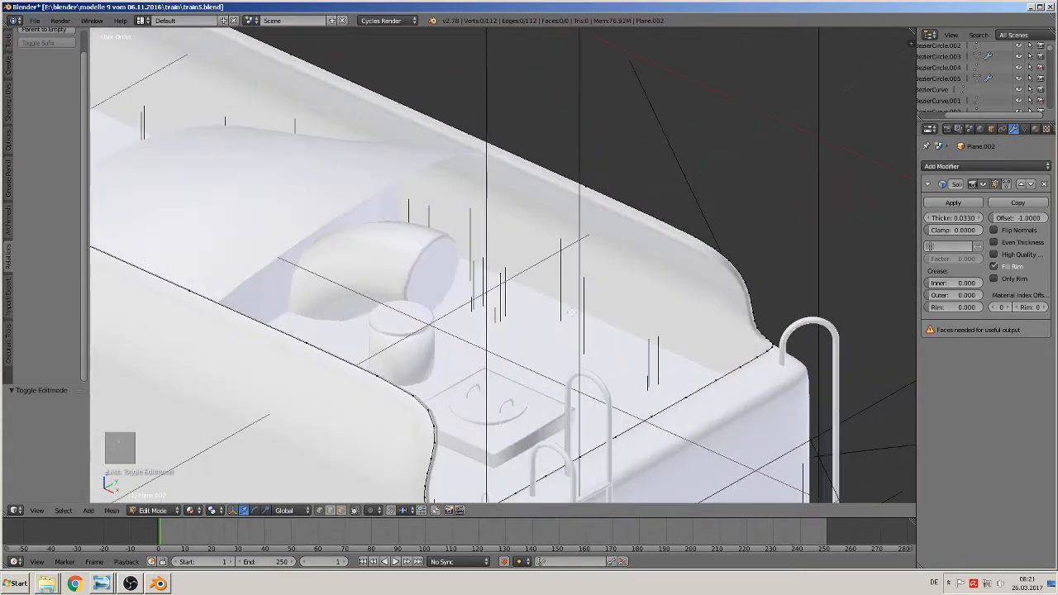
pyautogui.scroll(3, 654, 264)
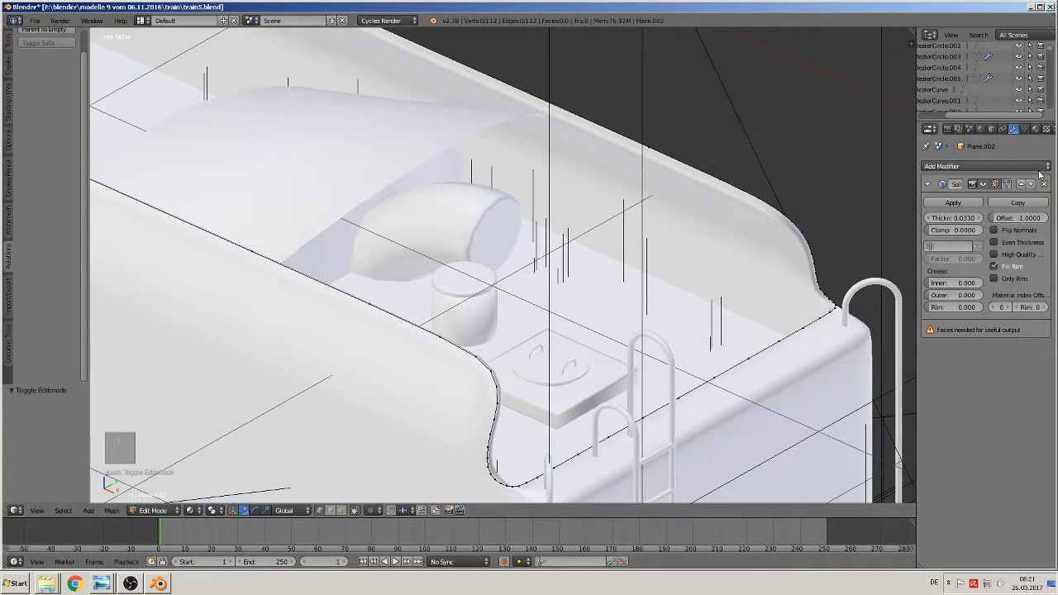
pyautogui.click(1045, 184)
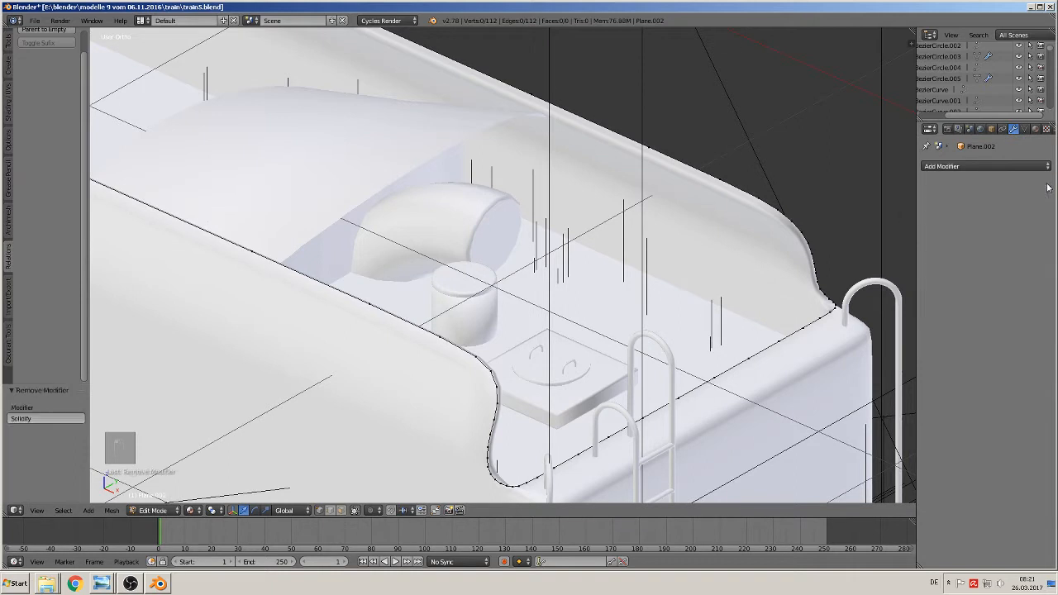
pyautogui.press('Tab')
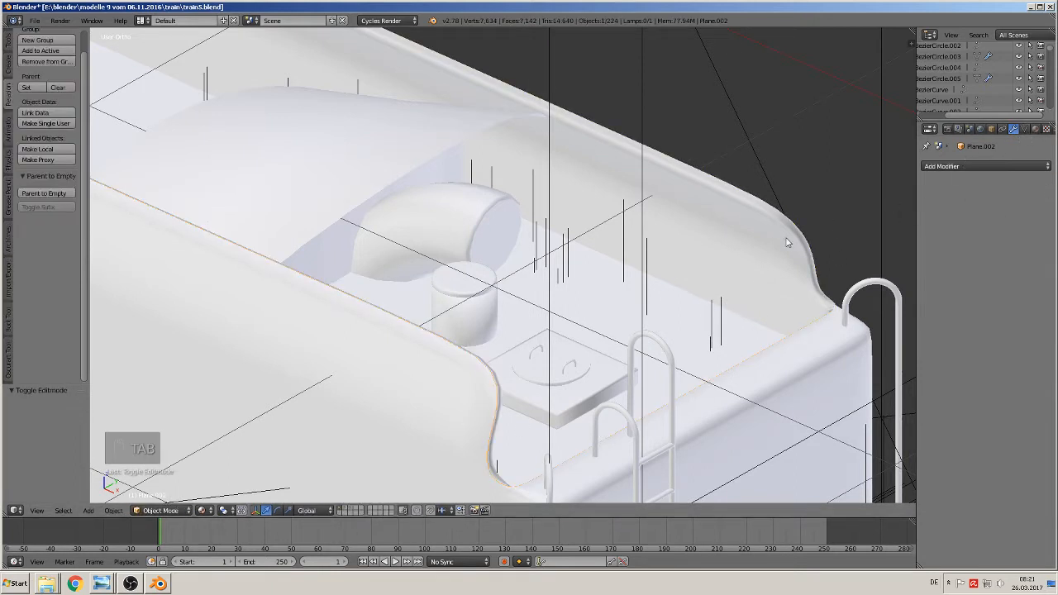
# - Convert the rim outline from a mesh into a curve
pyautogui.scroll(-2, 497, 396)
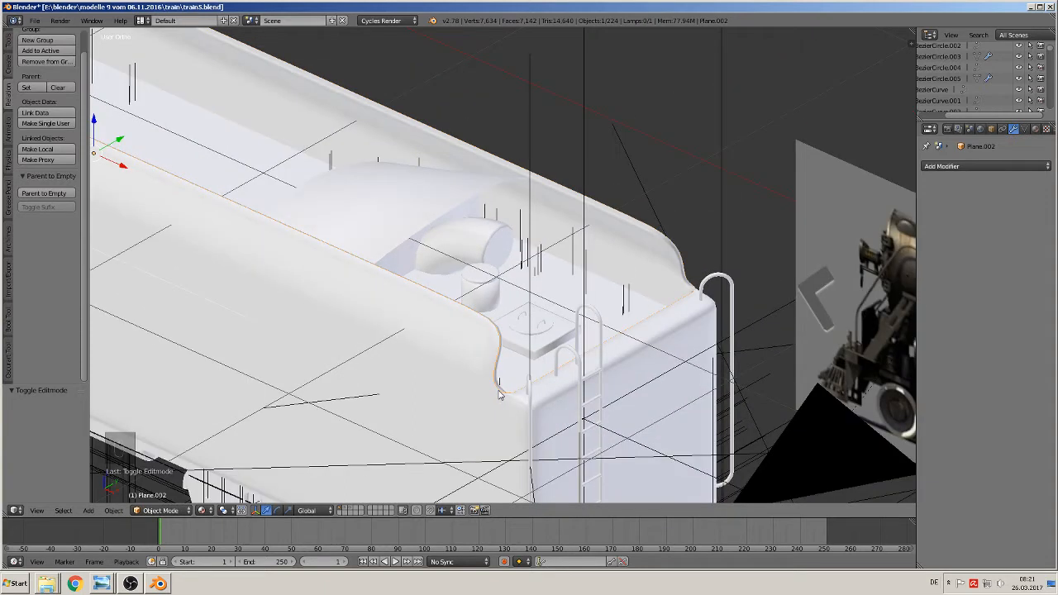
pyautogui.hotkey('alt', 'c')
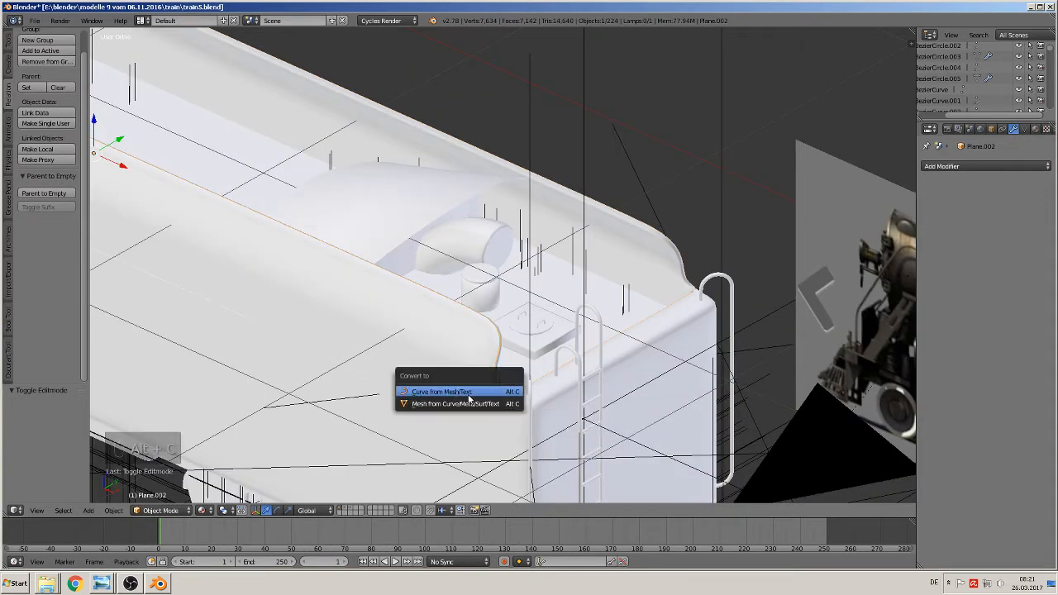
pyautogui.click(437, 391)
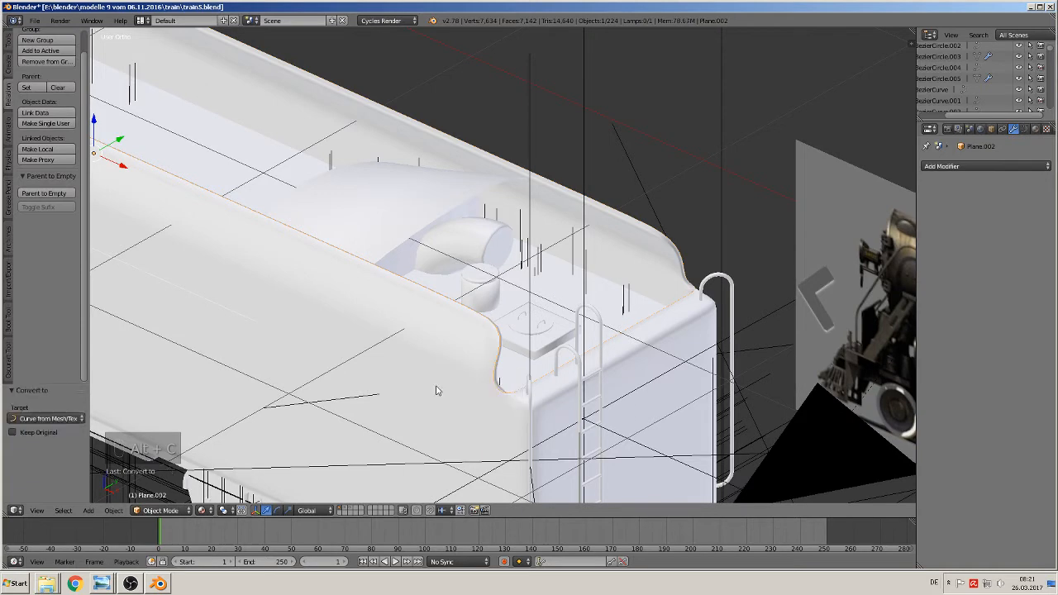
# - Give the rim curve a Full fill and a bevel depth of 0.020
pyautogui.click(1026, 128)
pyautogui.scroll(3, 592, 413)
pyautogui.scroll(3, 587, 413)
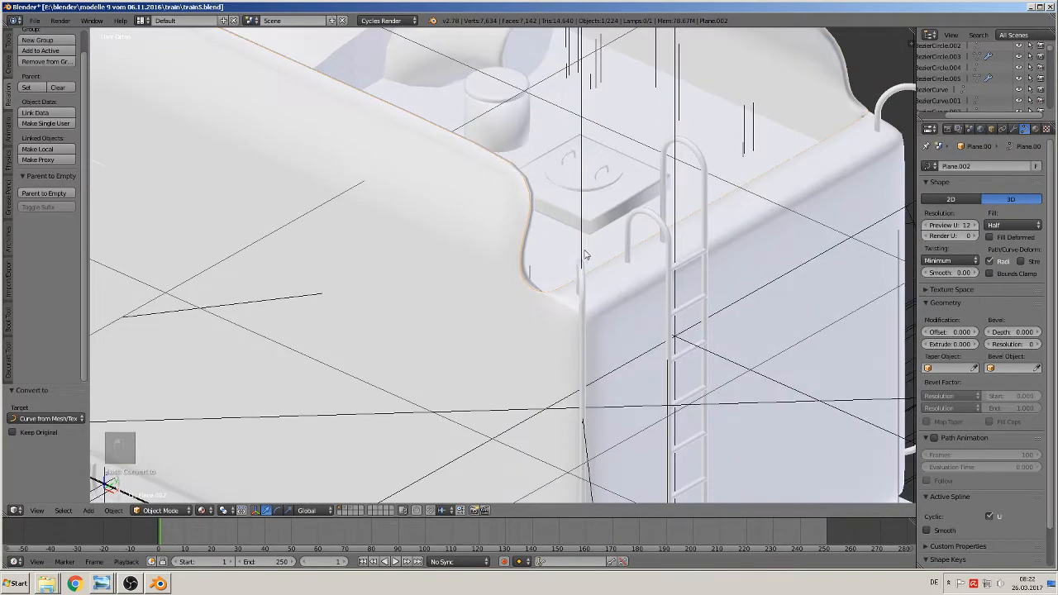
pyautogui.click(1016, 225)
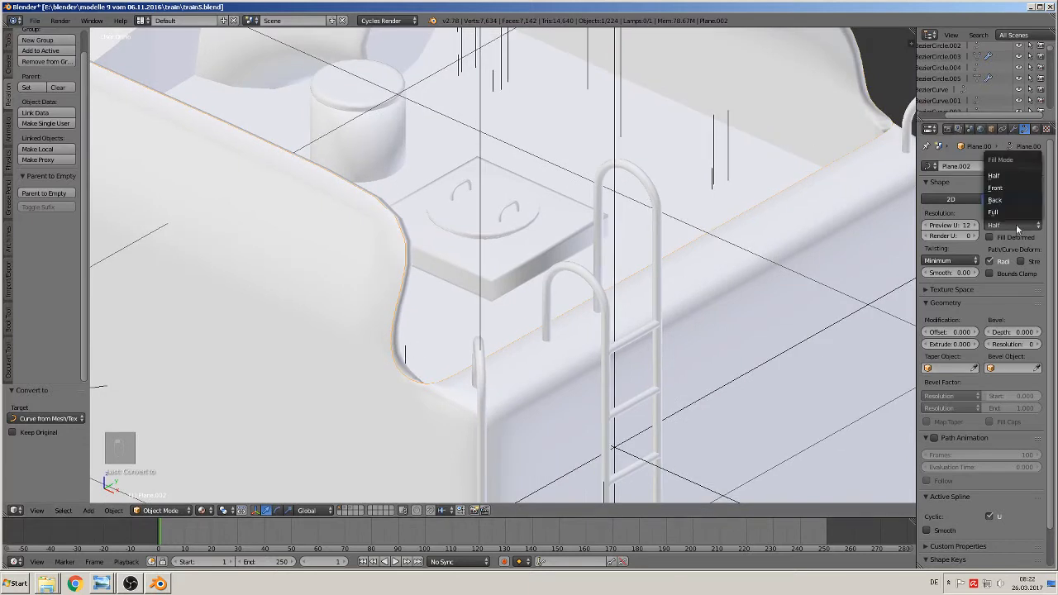
pyautogui.click(1019, 204)
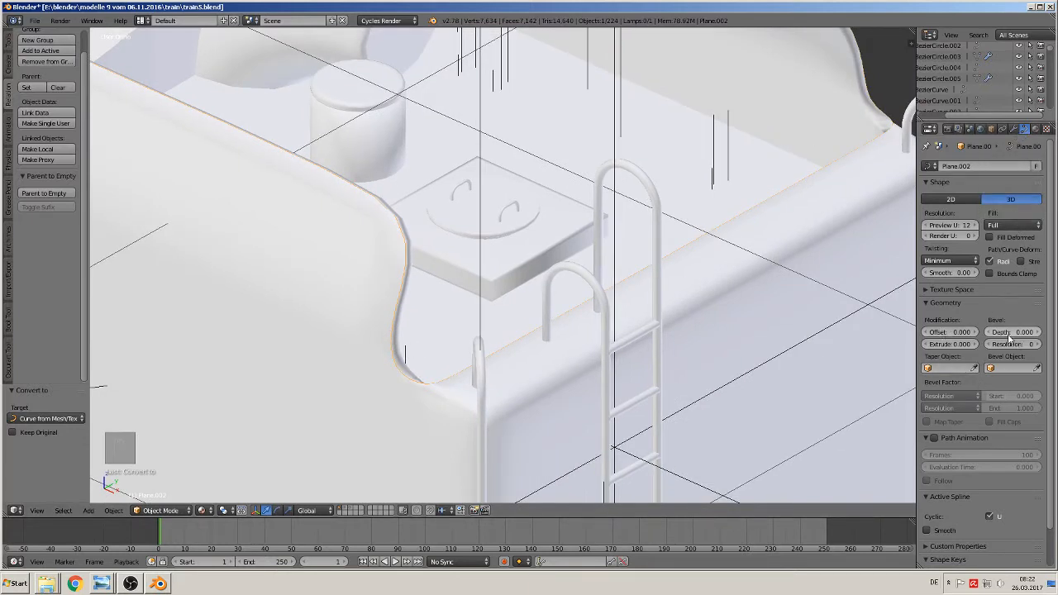
pyautogui.moveTo(1004, 331); pyautogui.dragTo(1026, 332)
pyautogui.moveTo(463, 330); pyautogui.dragTo(420, 346, button='middle')
pyautogui.scroll(-1, 420, 345)
pyautogui.scroll(2, 516, 302)
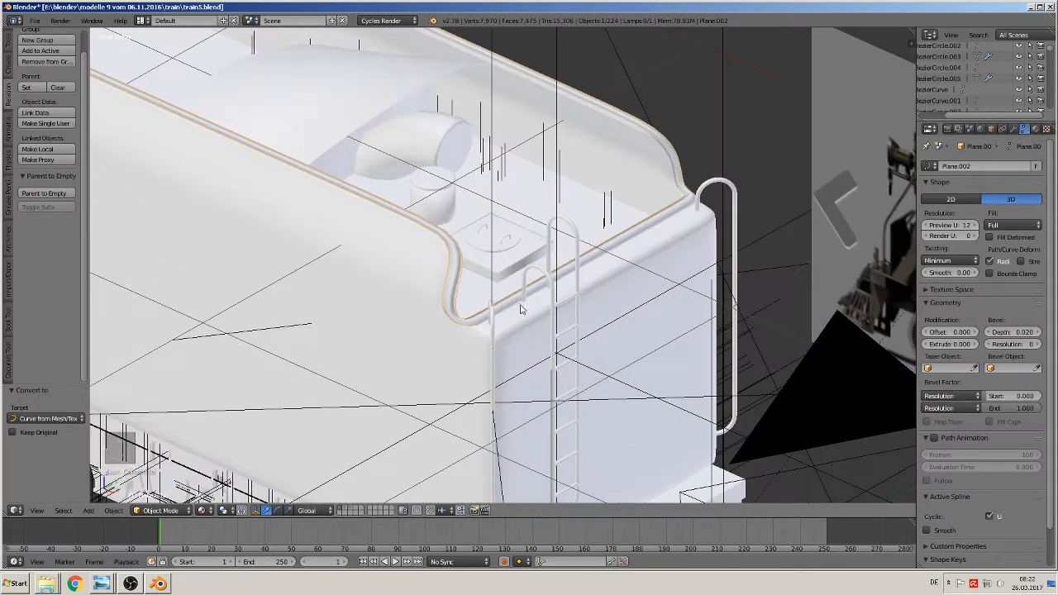
pyautogui.scroll(3, 533, 339)
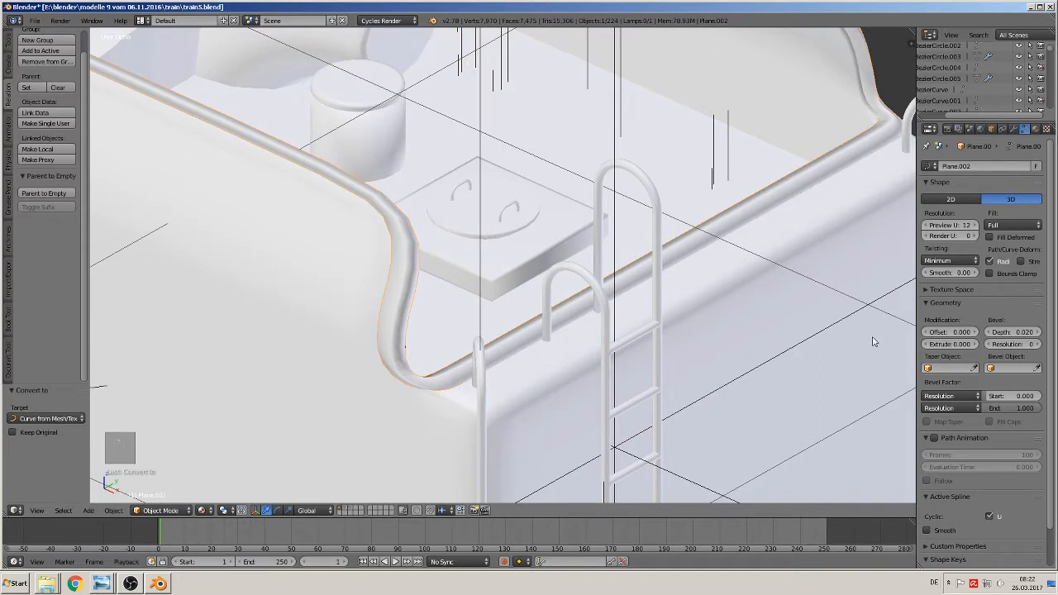
# - Try a bevel resolution of up to 3 on the rim curve and reset it to 0
pyautogui.click(1040, 346)
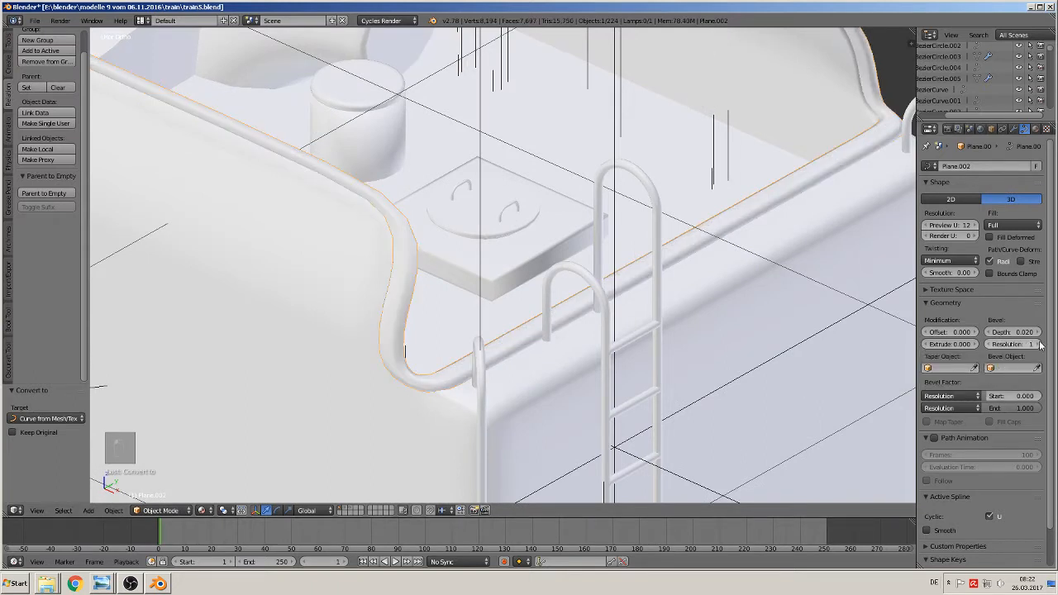
pyautogui.click(1040, 345)
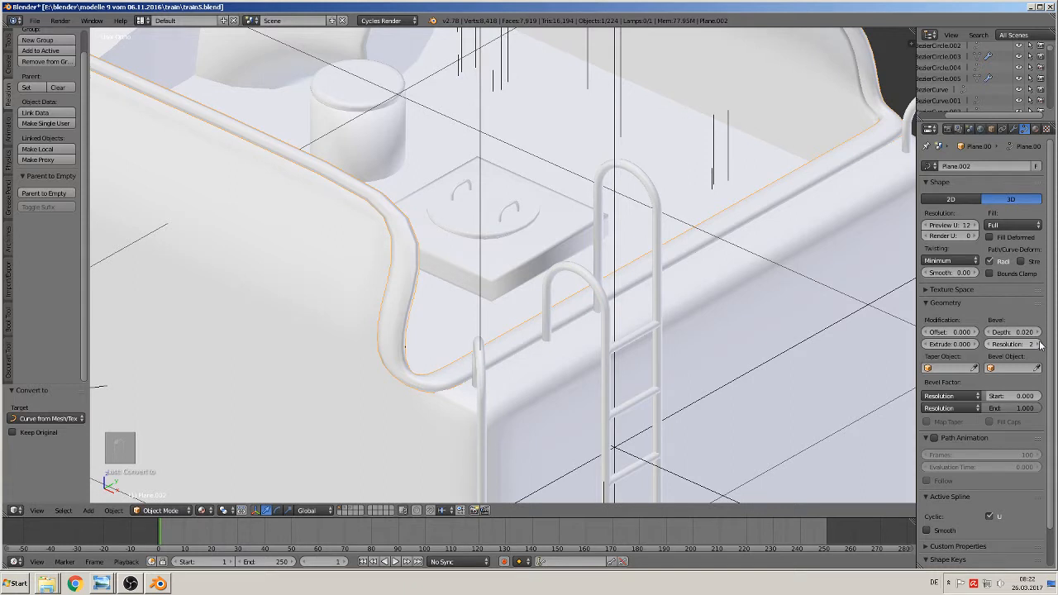
pyautogui.click(1040, 345)
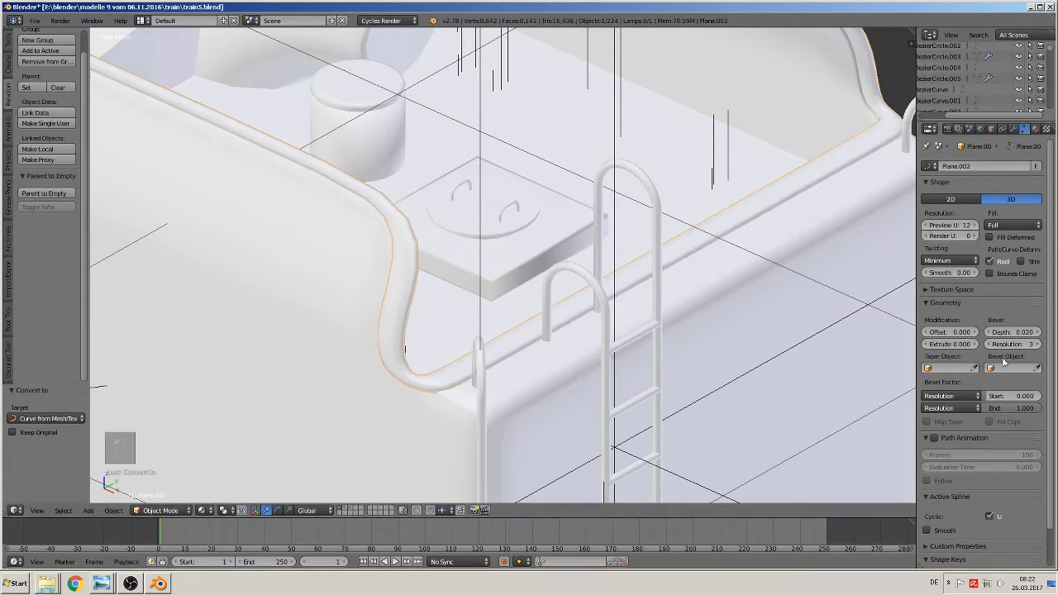
pyautogui.moveTo(1005, 357); pyautogui.dragTo(992, 349)
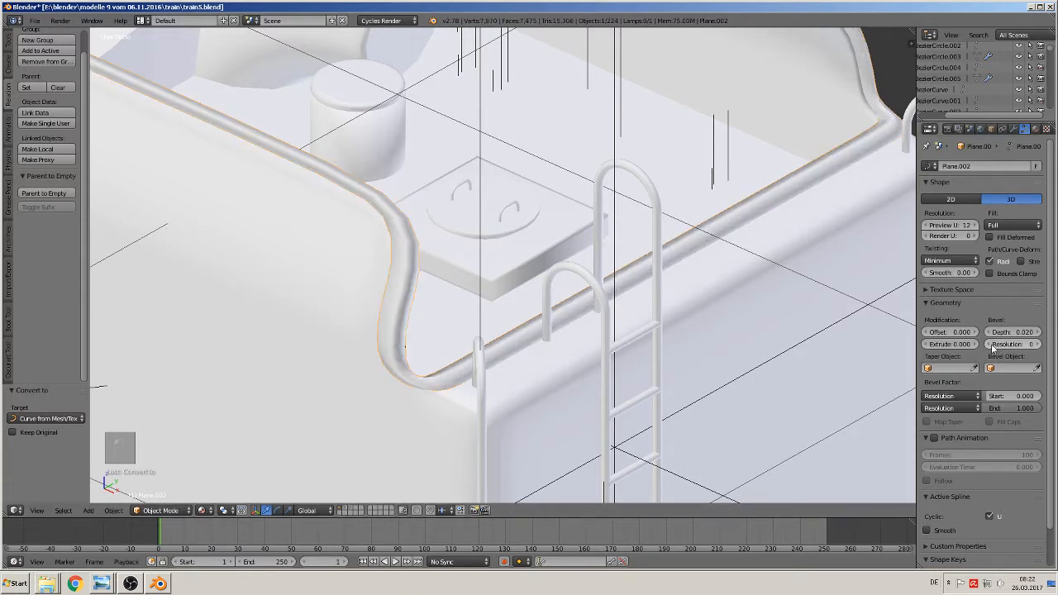
# - Examine the beveled rim along the tender's upper edge from both ends with all objects deselected
pyautogui.scroll(-7, 444, 306)
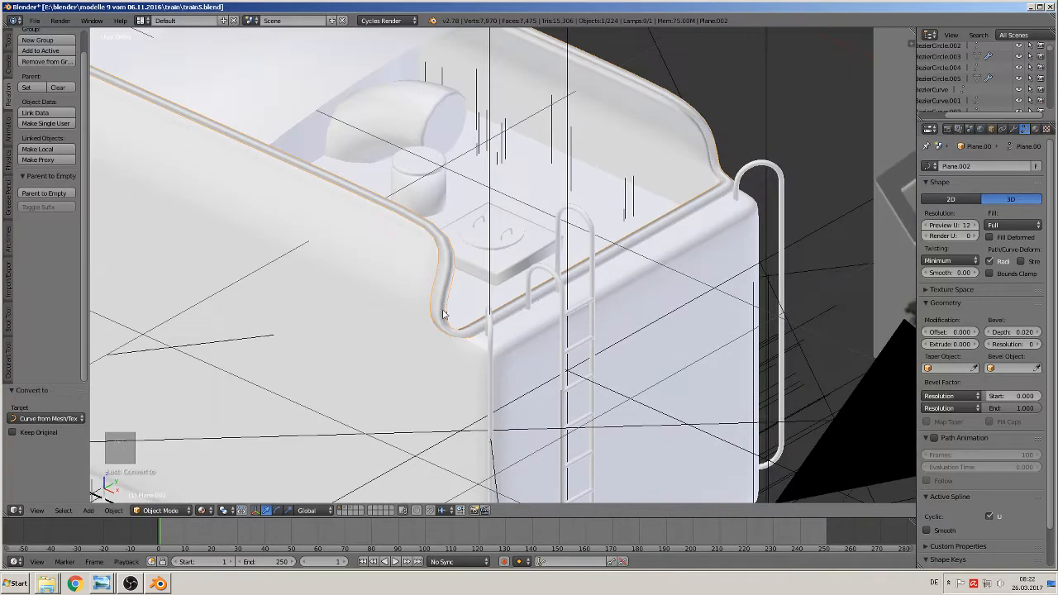
pyautogui.keyDown('shift'); pyautogui.moveTo(427, 327); pyautogui.dragTo(843, 413, button='middle'); pyautogui.keyUp('shift')
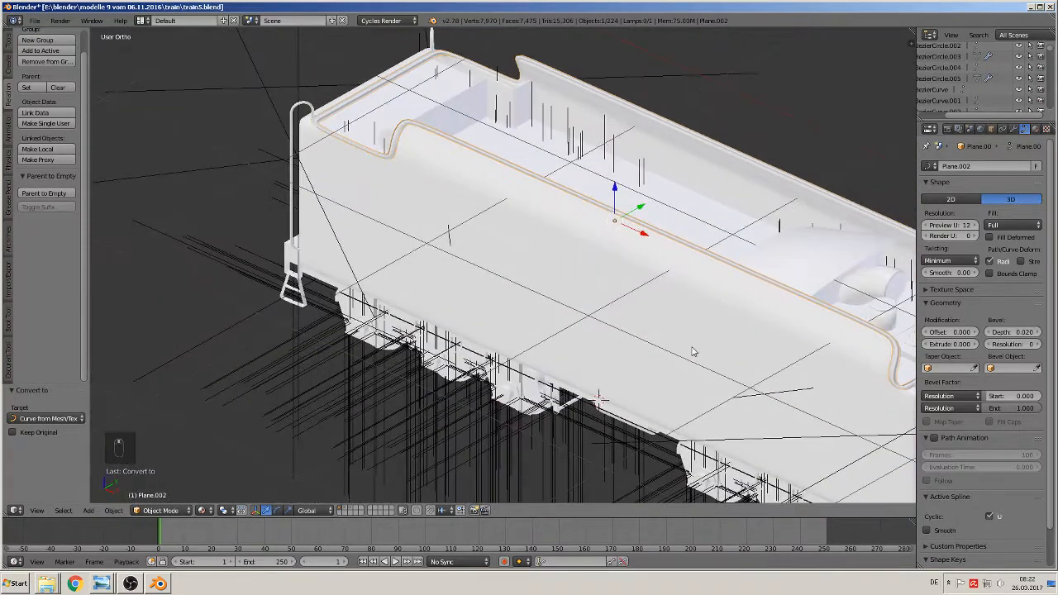
pyautogui.moveTo(693, 351); pyautogui.dragTo(703, 326, button='middle')
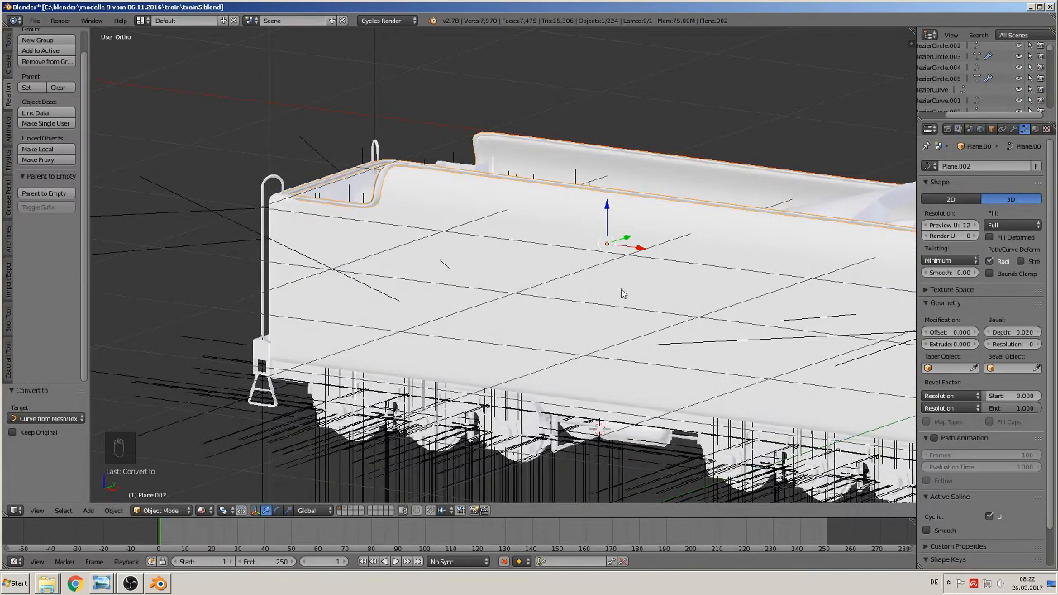
pyautogui.moveTo(621, 292); pyautogui.dragTo(397, 295, button='middle')
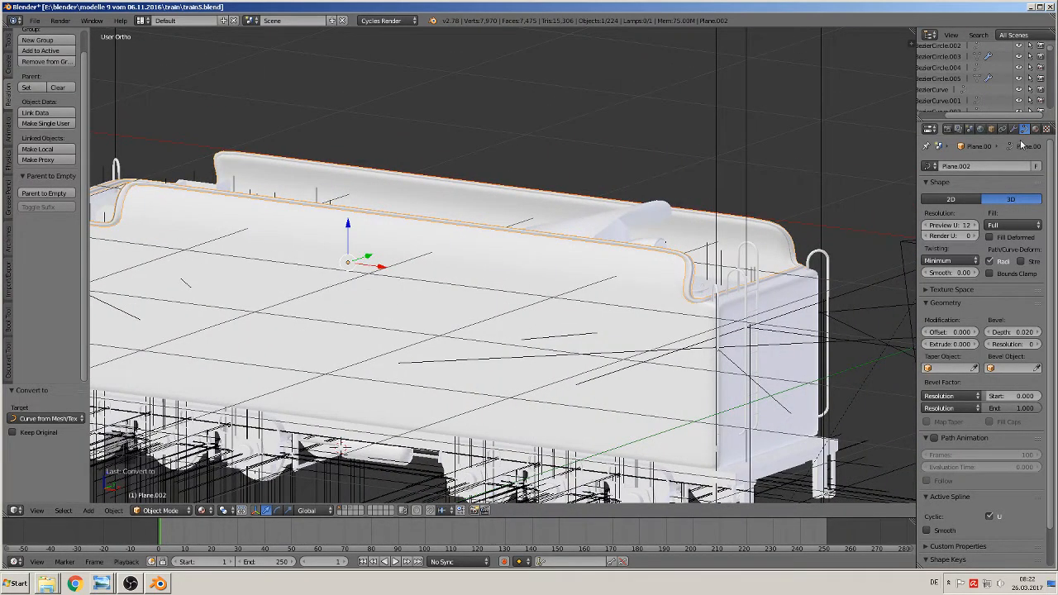
pyautogui.scroll(2, 709, 304)
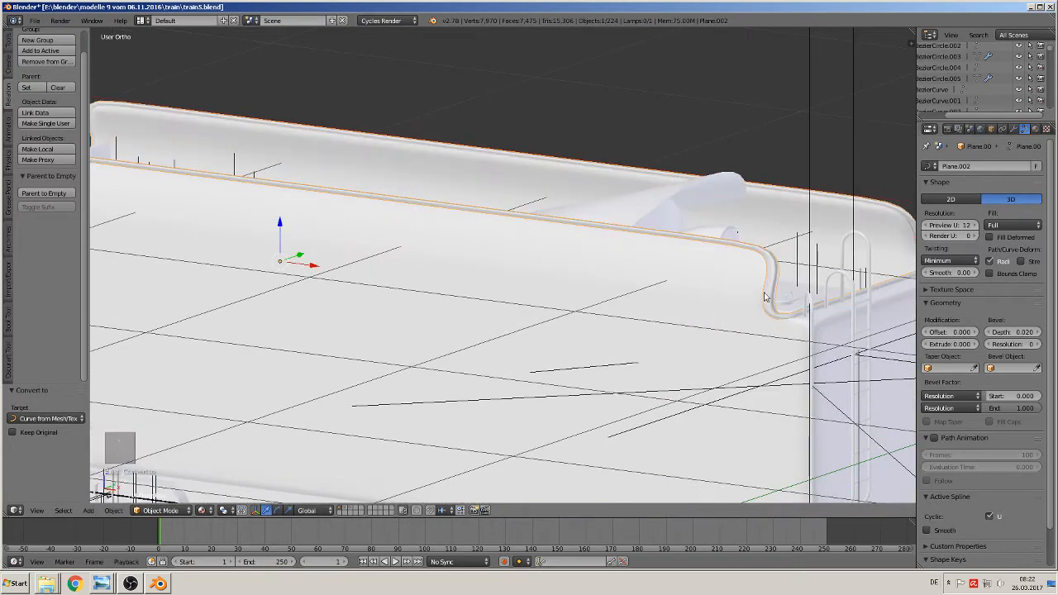
pyautogui.press('a')
pyautogui.press('a')
pyautogui.press('a')
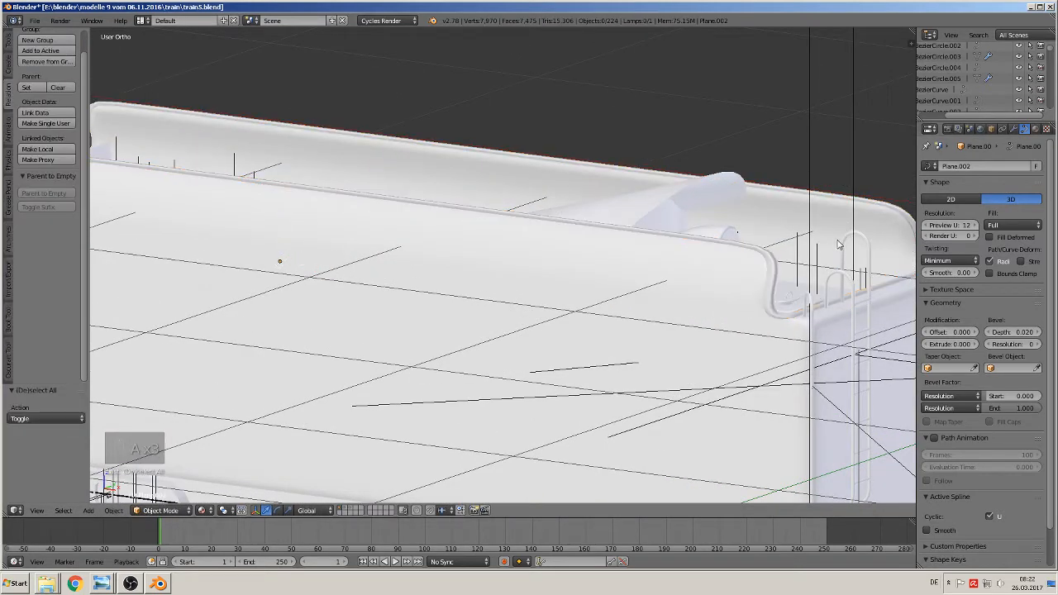
pyautogui.scroll(-4, 822, 261)
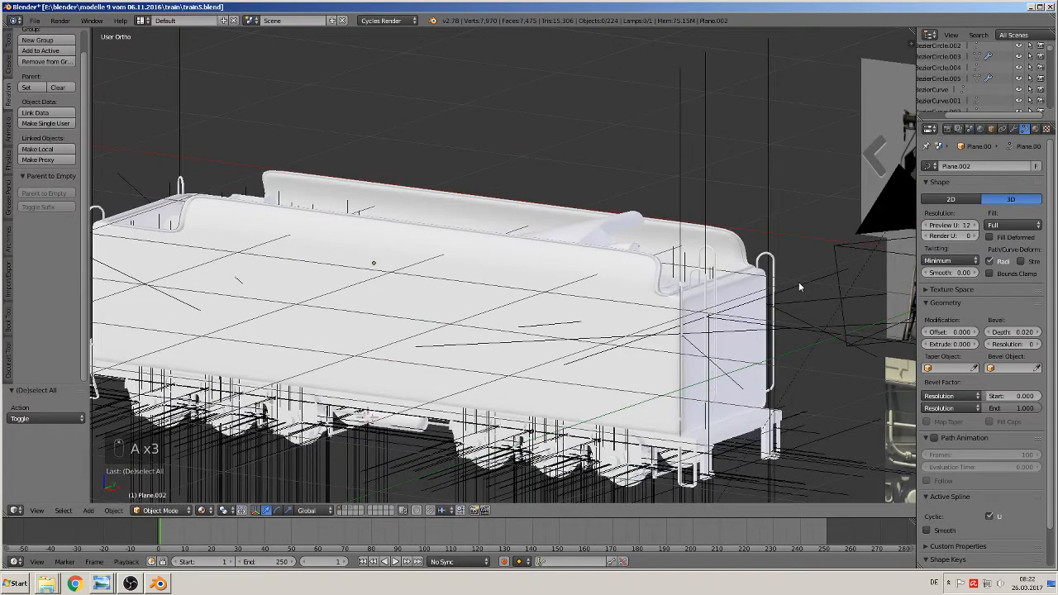
# - Add an Edge Split modifier to the rim curve along the tender's upper edge
pyautogui.click(1013, 129)
pyautogui.click(966, 167)
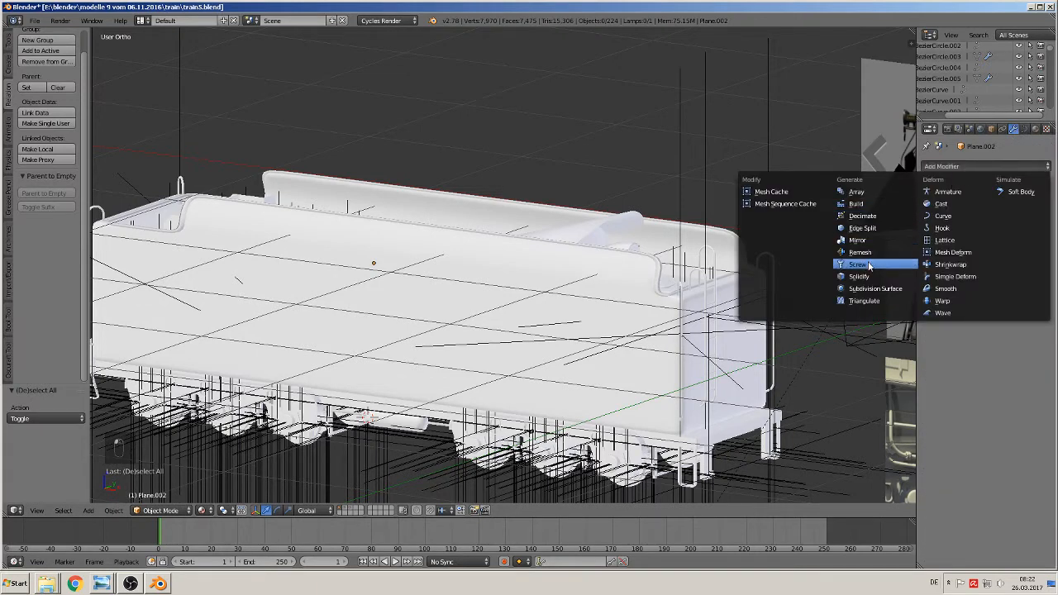
pyautogui.rightClick(668, 275)
pyautogui.scroll(2, 762, 273)
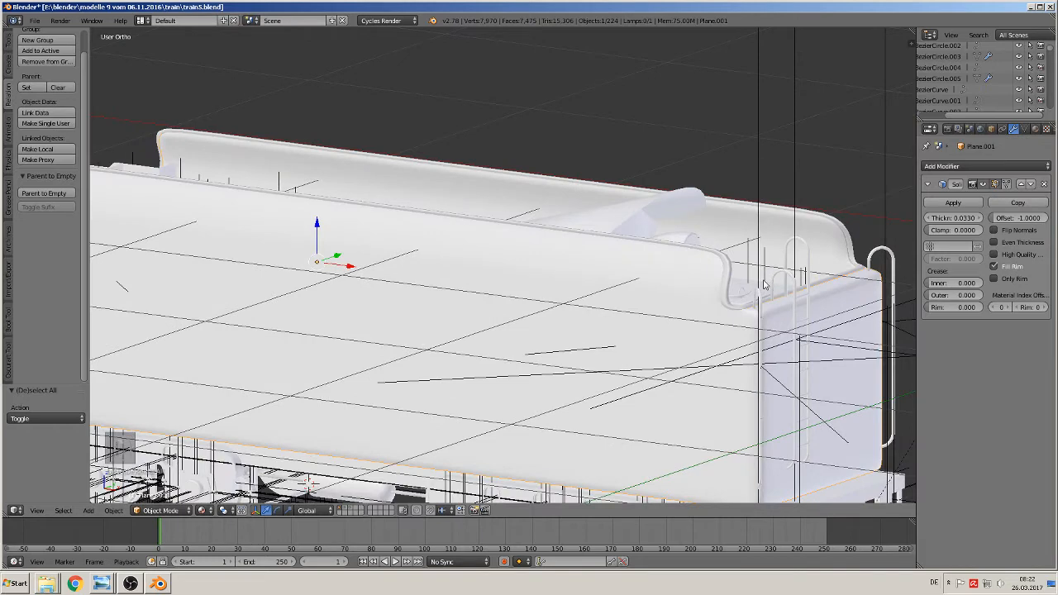
pyautogui.scroll(3, 786, 309)
pyautogui.keyDown('shift'); pyautogui.moveTo(786, 309); pyautogui.dragTo(442, 284, button='middle'); pyautogui.keyUp('shift')
pyautogui.scroll(3, 461, 198)
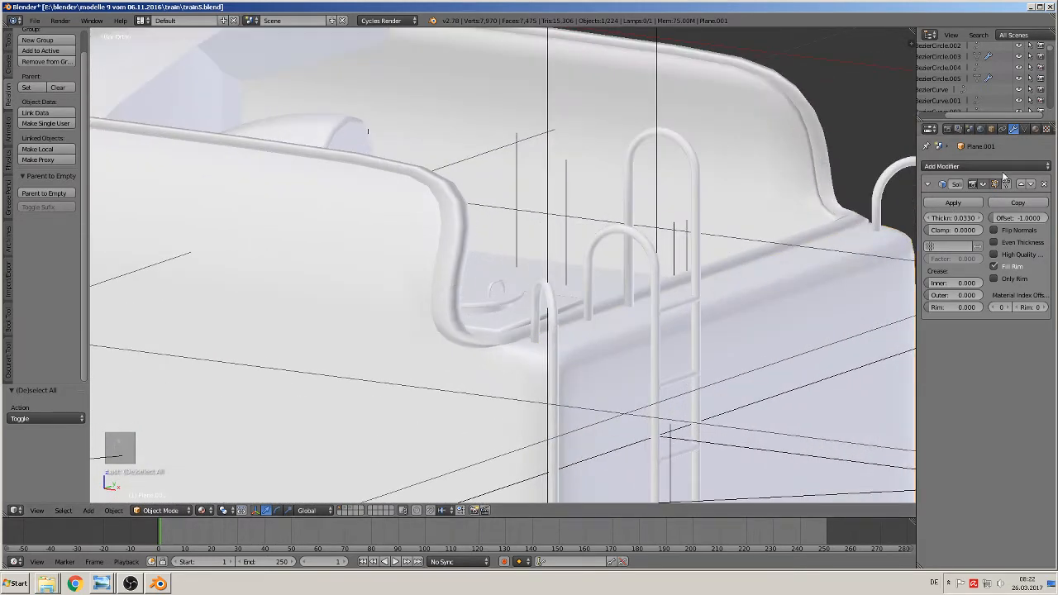
pyautogui.rightClick(436, 285)
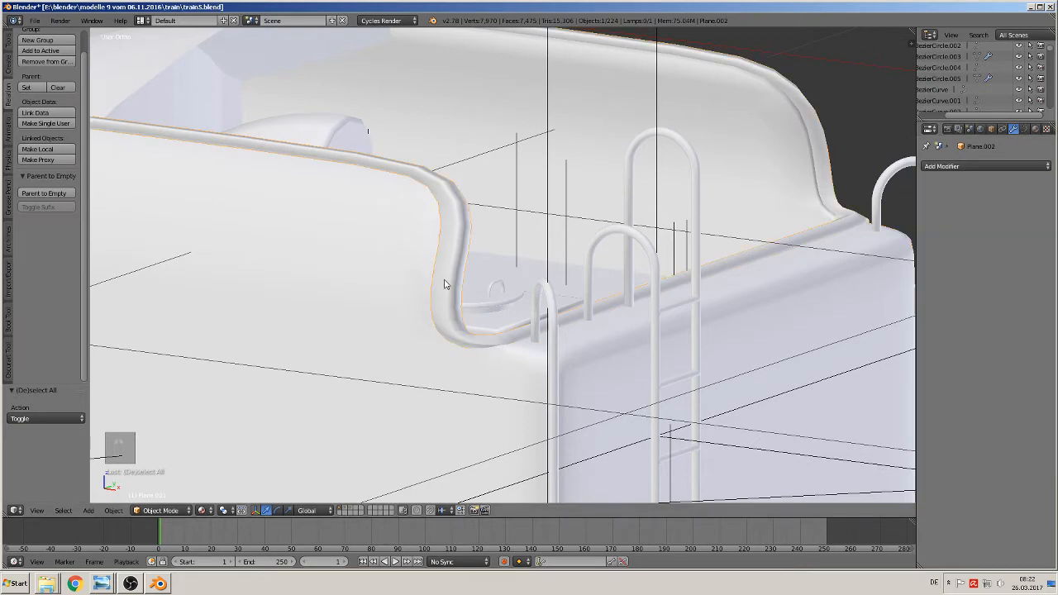
pyautogui.click(955, 167)
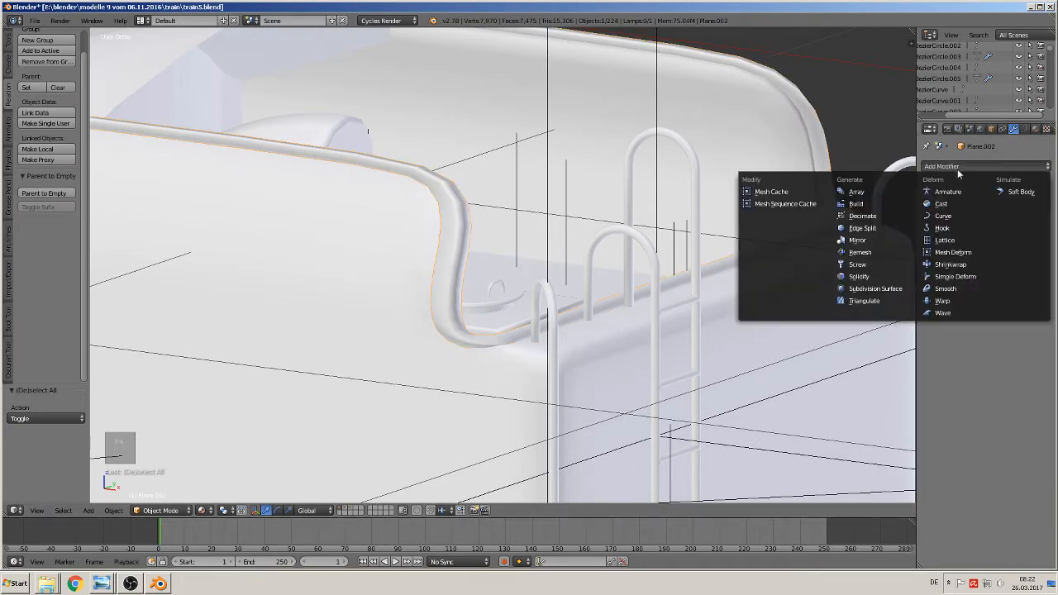
pyautogui.click(882, 228)
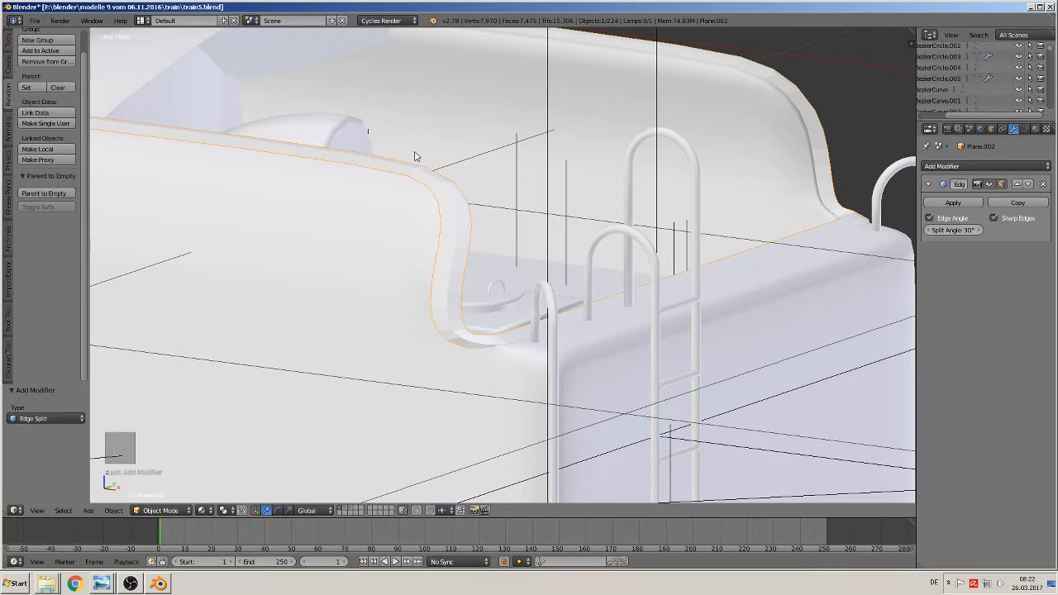
# - Set the rim curve's shading to smooth and deselect it
pyautogui.click(10, 43)
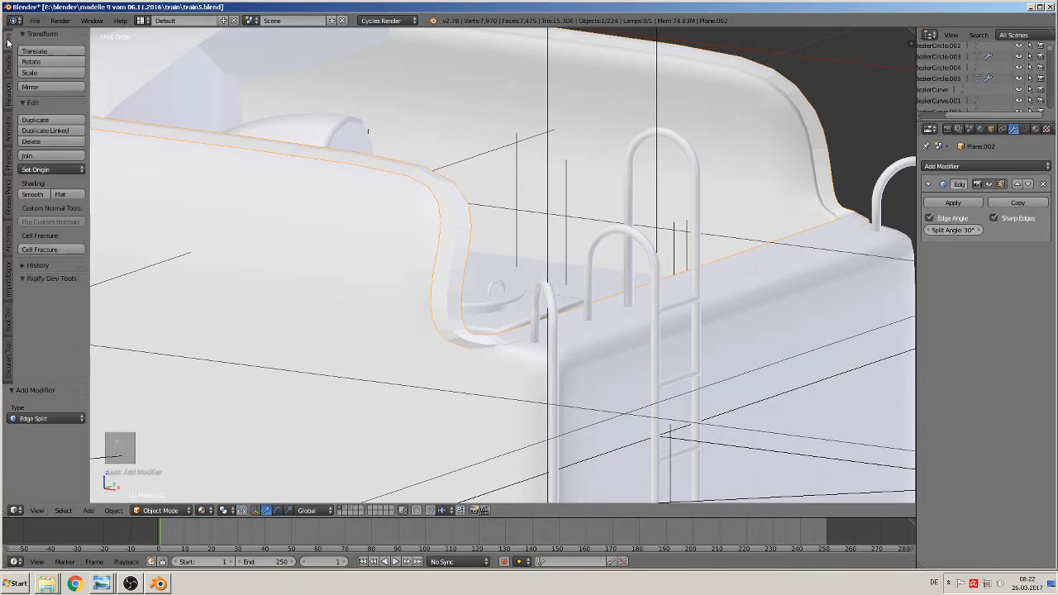
pyautogui.click(39, 194)
pyautogui.press('a')
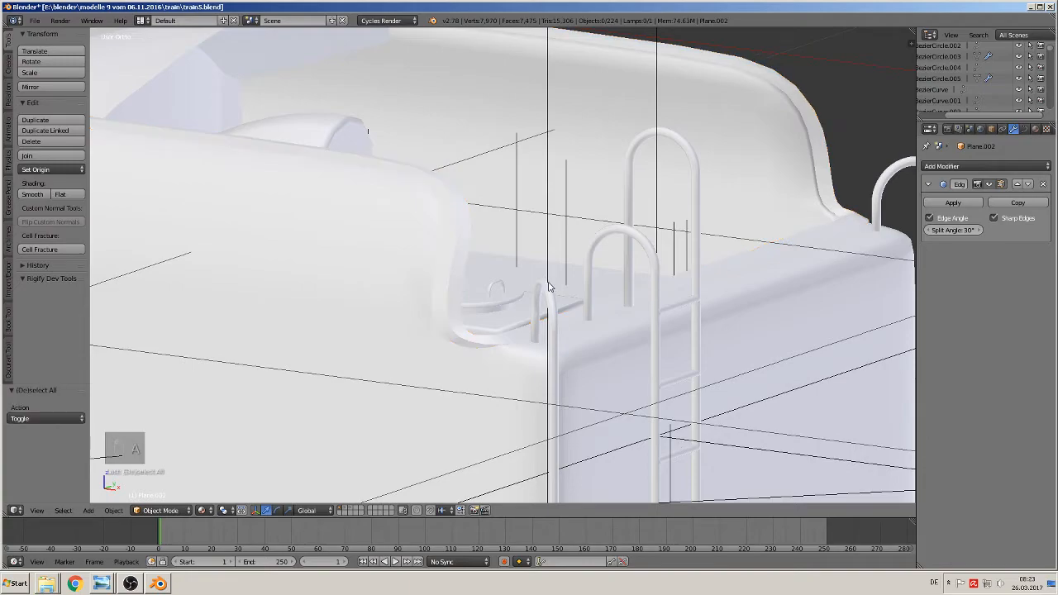
# - Examine the smoothed rim along the tender's upper edge at both ends
pyautogui.scroll(-8, 529, 284)
pyautogui.keyDown('shift'); pyautogui.moveTo(484, 307); pyautogui.dragTo(800, 317, button='middle'); pyautogui.keyUp('shift')
pyautogui.scroll(6, 800, 317)
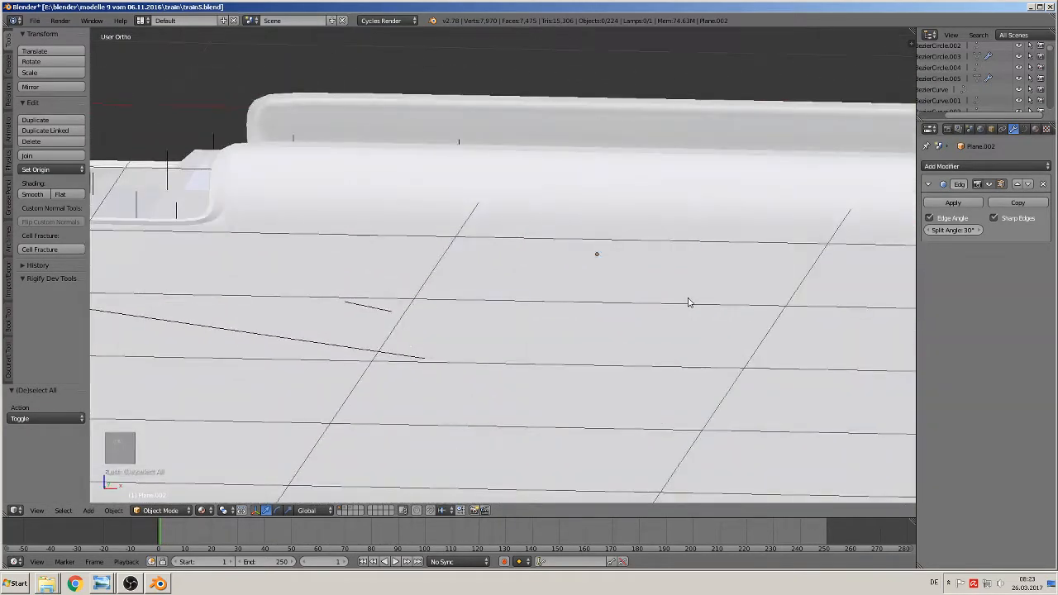
pyautogui.moveTo(684, 301); pyautogui.dragTo(286, 170, button='middle')
pyautogui.scroll(-3, 404, 191)
pyautogui.scroll(1, 529, 205)
pyautogui.moveTo(532, 207); pyautogui.dragTo(559, 220, button='middle')
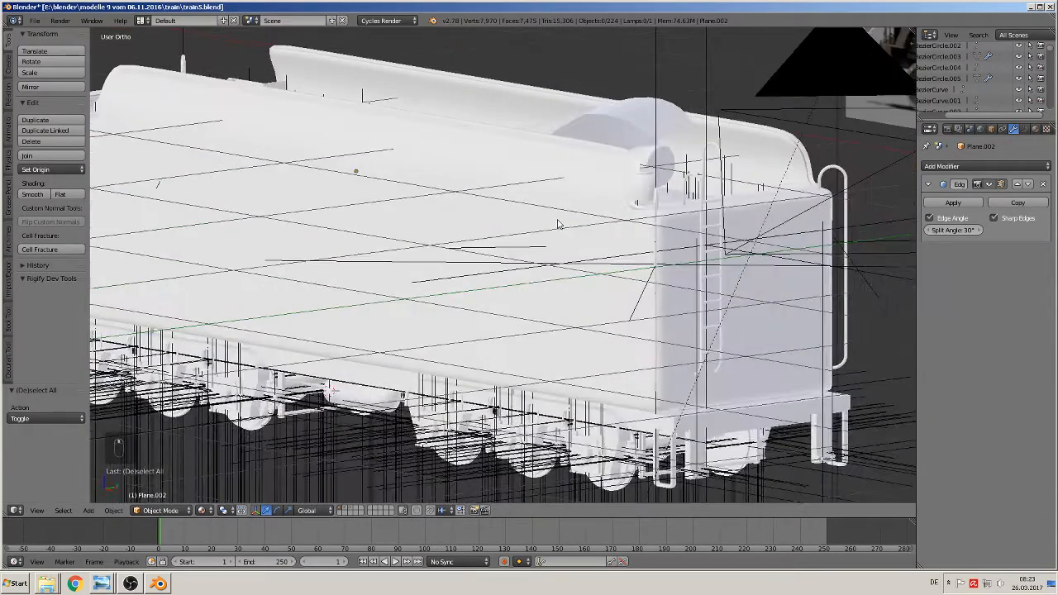
pyautogui.scroll(1, 572, 223)
pyautogui.keyDown('shift'); pyautogui.moveTo(632, 221); pyautogui.dragTo(460, 253, button='middle'); pyautogui.keyUp('shift')
pyautogui.moveTo(484, 256); pyautogui.dragTo(488, 274, button='middle')
pyautogui.scroll(2, 488, 279)
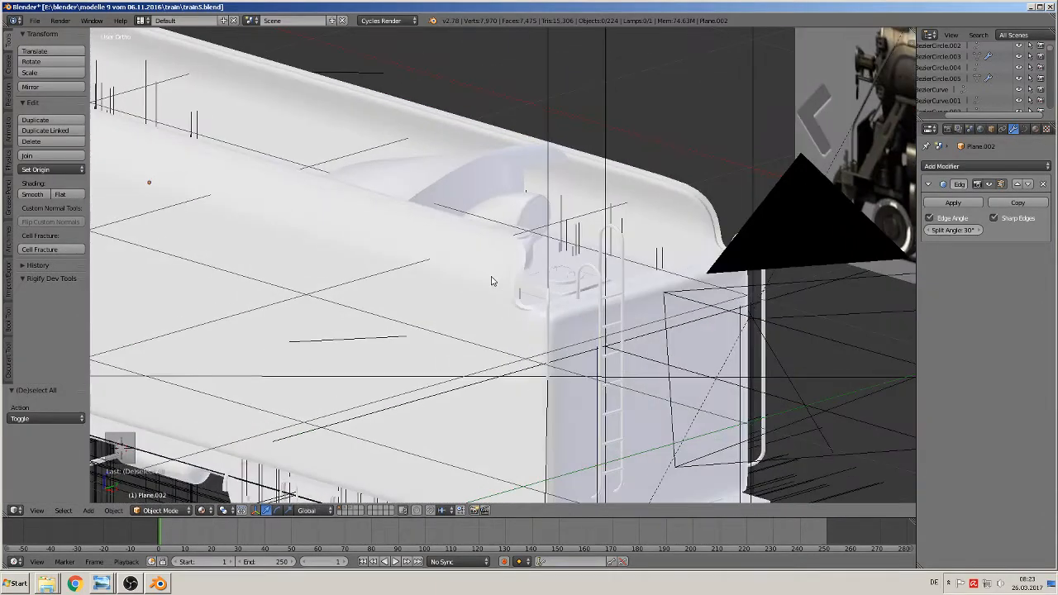
pyautogui.scroll(2, 485, 229)
# - In the tender deck's detail mesh, lower the whole upright cylinder beside the square hatch by about 0.042 along Z
pyautogui.press('Tab')
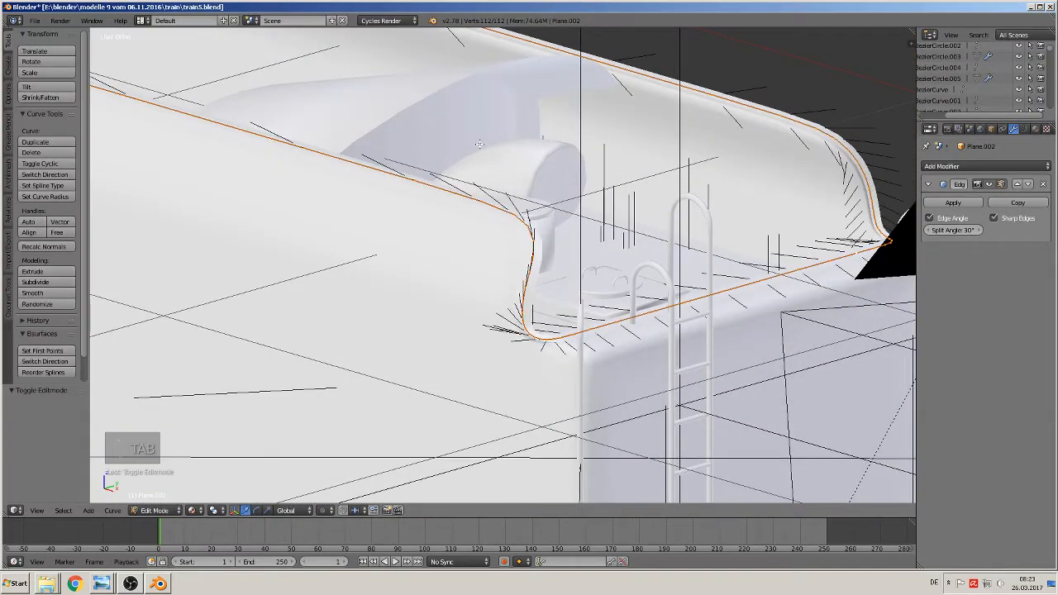
pyautogui.press('Tab')
pyautogui.rightClick(473, 125)
pyautogui.press('Tab')
pyautogui.rightClick(449, 132)
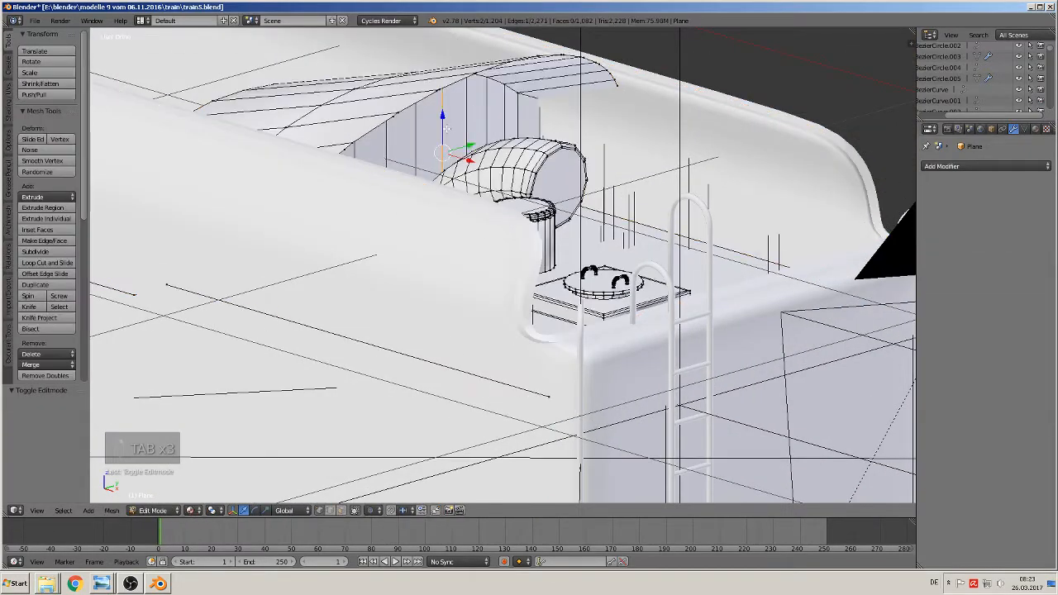
pyautogui.moveTo(449, 130)
pyautogui.mouseDown(button='middle')
pyautogui.moveTo(398, 253)
pyautogui.moveTo(374, 236)
pyautogui.moveTo(399, 238)
pyautogui.mouseUp(button='middle')
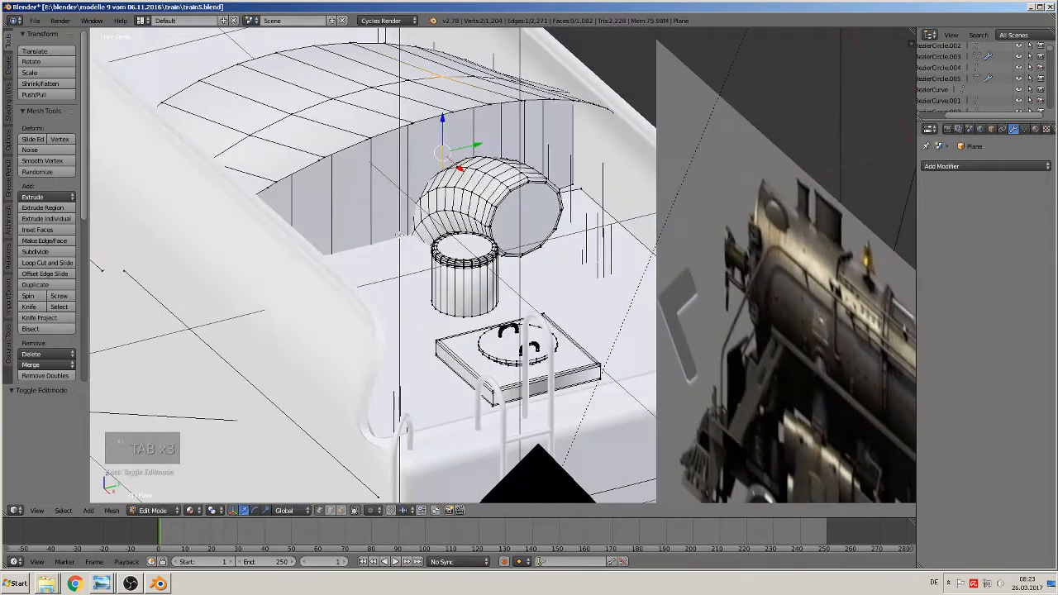
pyautogui.moveTo(476, 311); pyautogui.dragTo(494, 298, button='middle')
pyautogui.press('a')
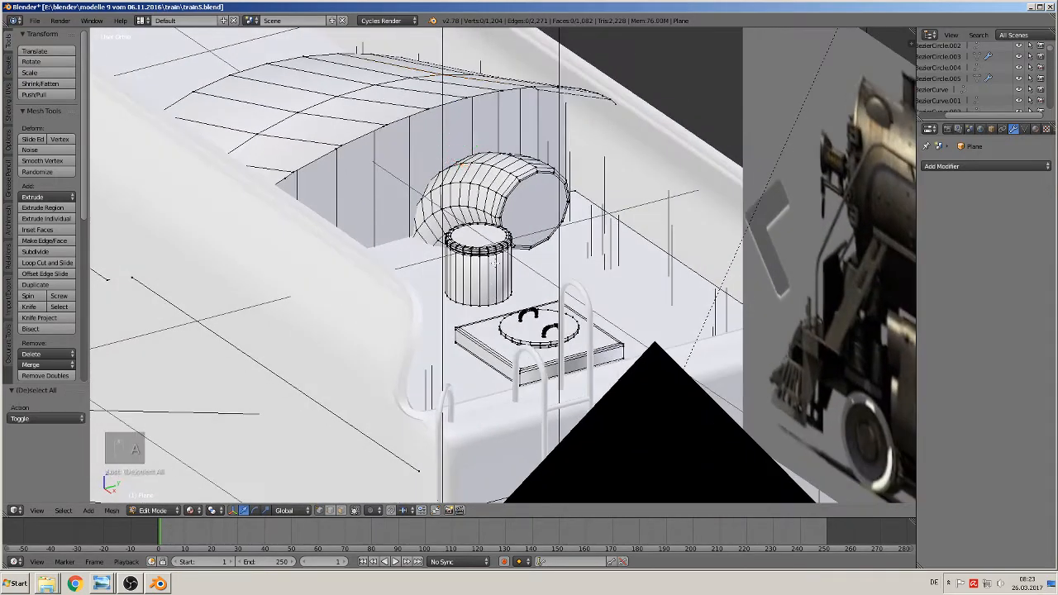
pyautogui.press('l')
pyautogui.press('g')
pyautogui.press('z')
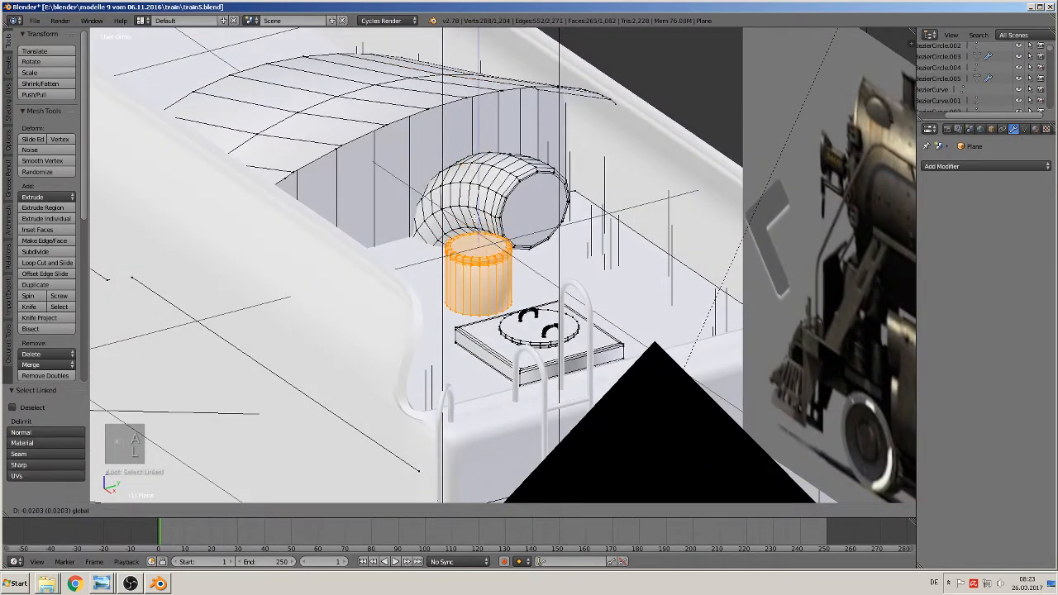
pyautogui.click(521, 296)
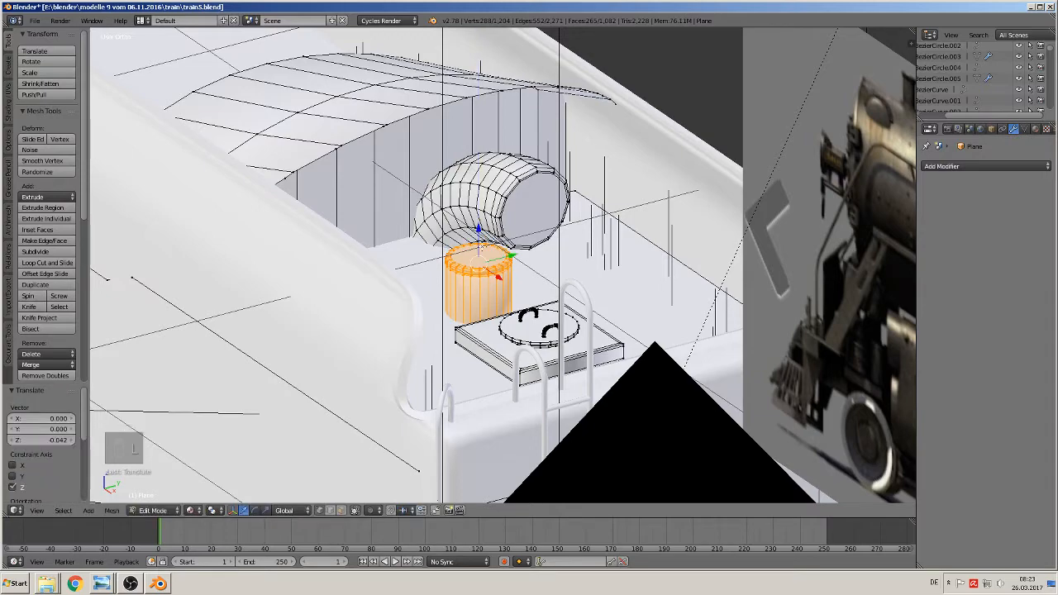
pyautogui.press('a')
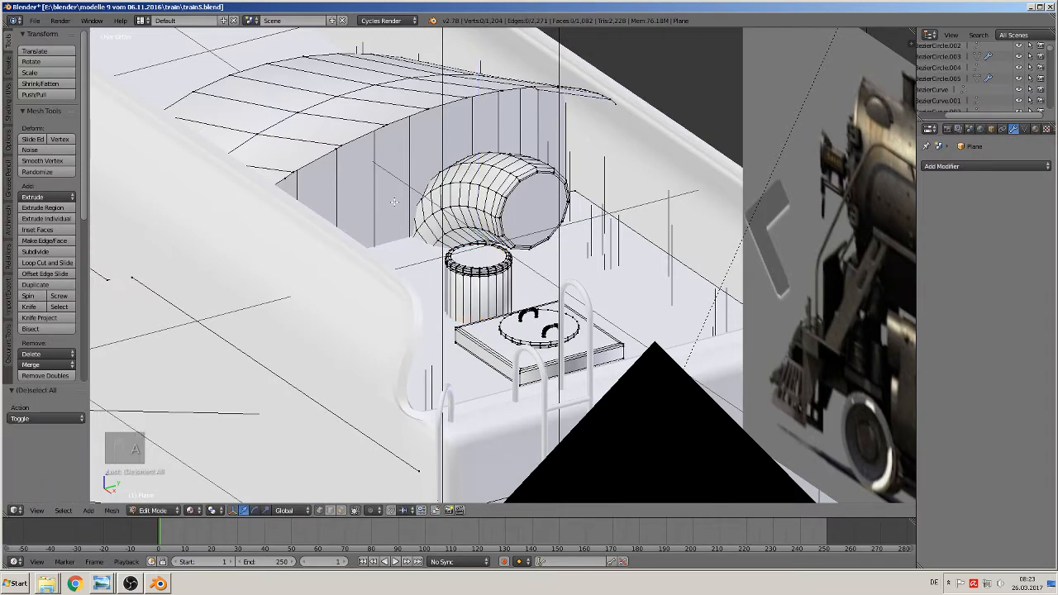
# - Flatten the row of vertical edges under the curved cover's front by scaling them to 0 along X
pyautogui.moveTo(394, 202); pyautogui.dragTo(225, 159, button='middle')
pyautogui.keyDown('alt'); pyautogui.rightClick(632, 193); pyautogui.keyUp('alt')
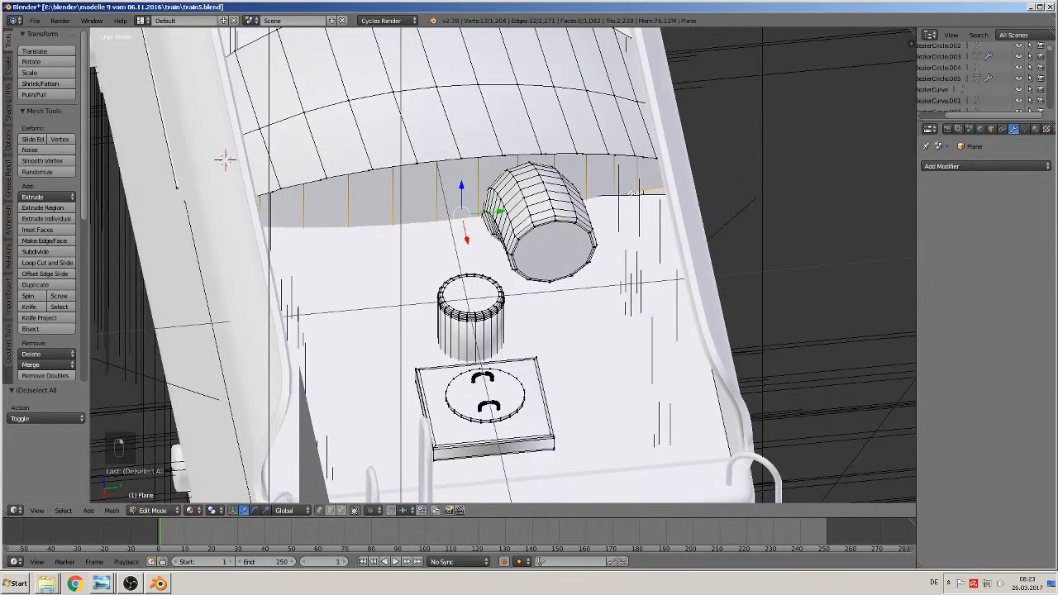
pyautogui.moveTo(631, 194); pyautogui.dragTo(705, 120, button='middle')
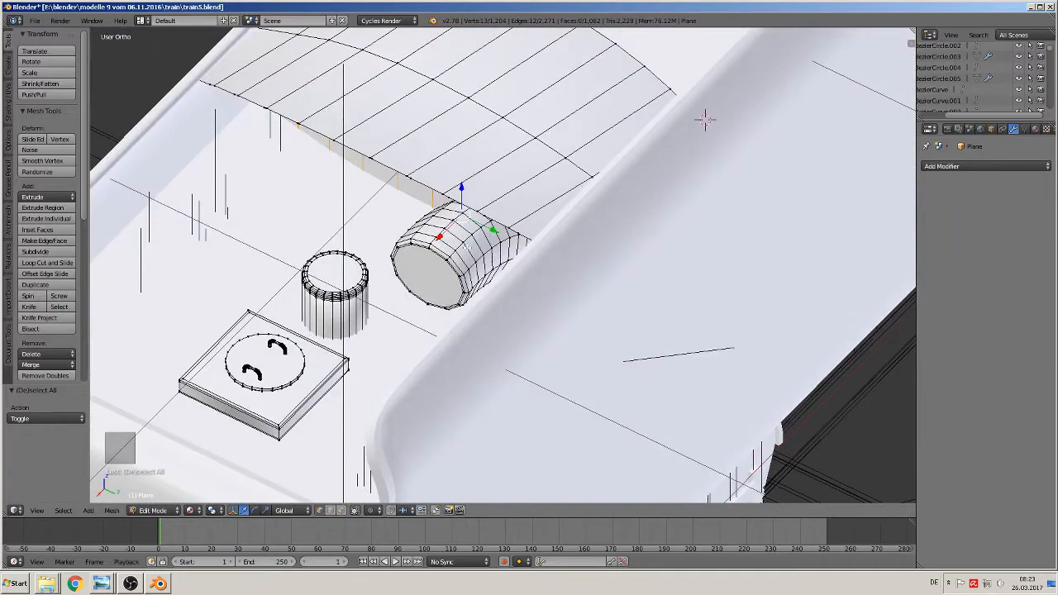
pyautogui.press('s')
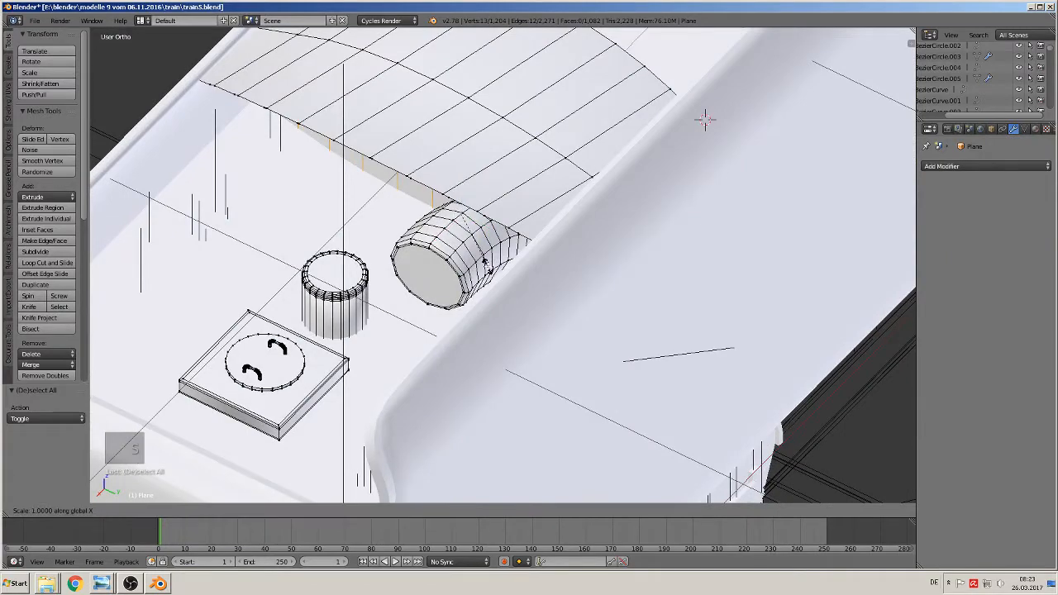
pyautogui.press('x')
pyautogui.press('0')
pyautogui.press('Return')
pyautogui.moveTo(705, 120); pyautogui.dragTo(272, 358, button='middle')
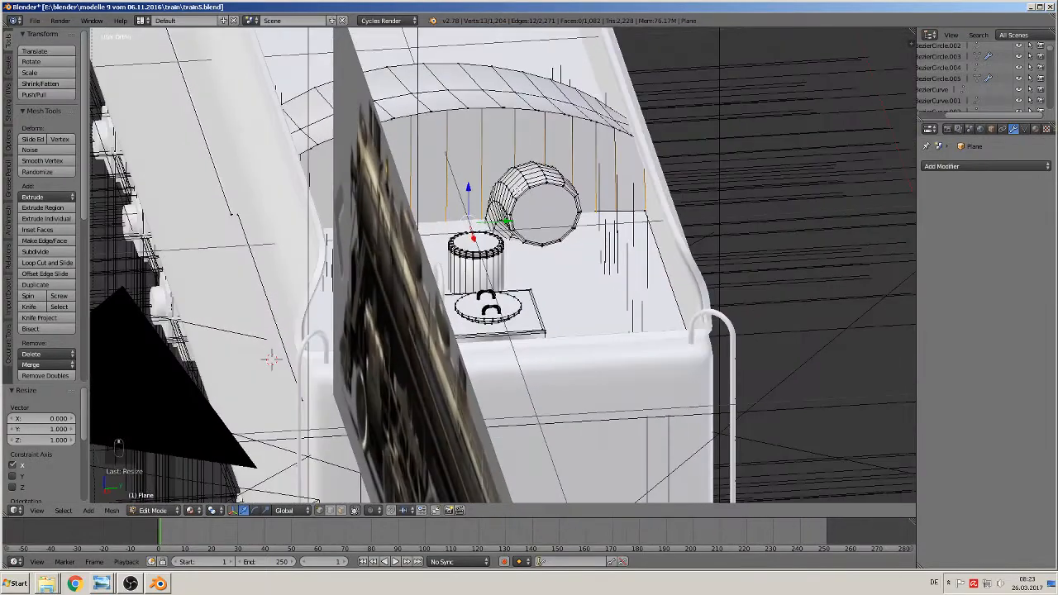
pyautogui.press('a')
# - Extrude the curved cover's rear edge loop about 0.118 downward along Z
pyautogui.moveTo(240, 160); pyautogui.dragTo(449, 152, button='middle')
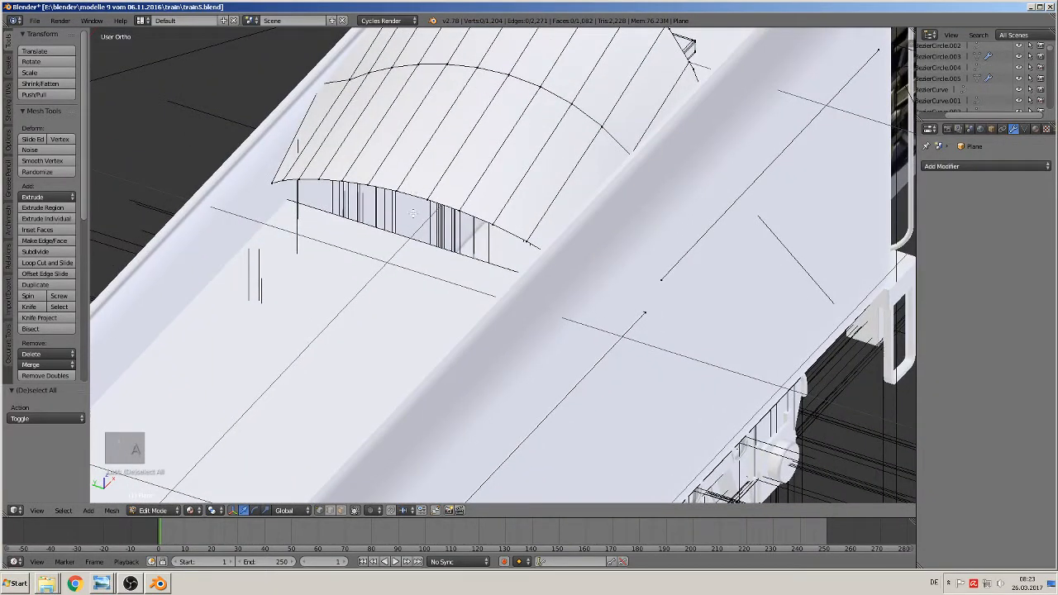
pyautogui.moveTo(413, 213); pyautogui.dragTo(427, 202, button='middle')
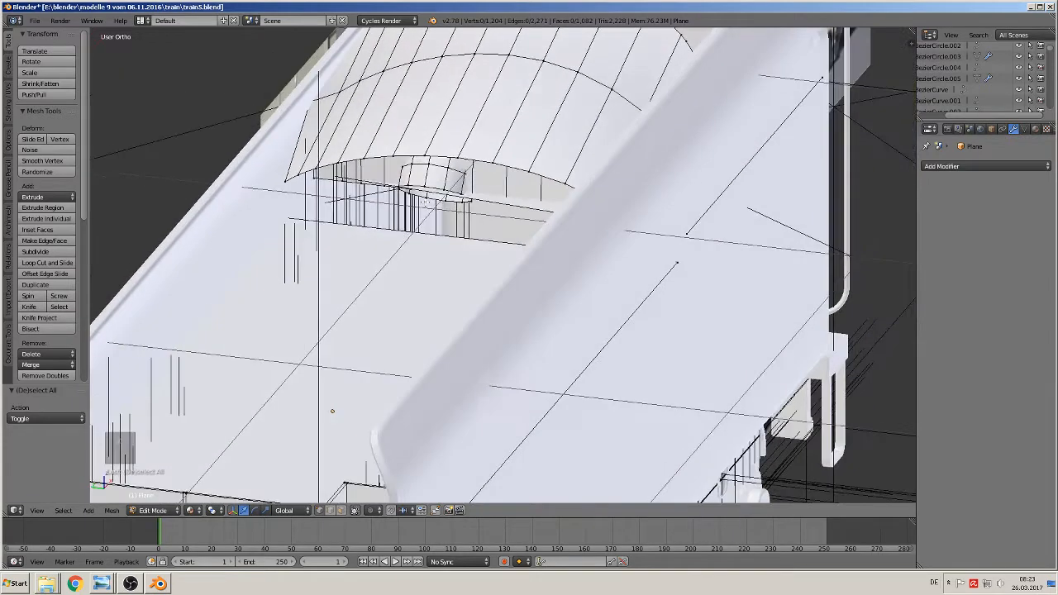
pyautogui.keyDown('alt'); pyautogui.rightClick(446, 149); pyautogui.keyUp('alt')
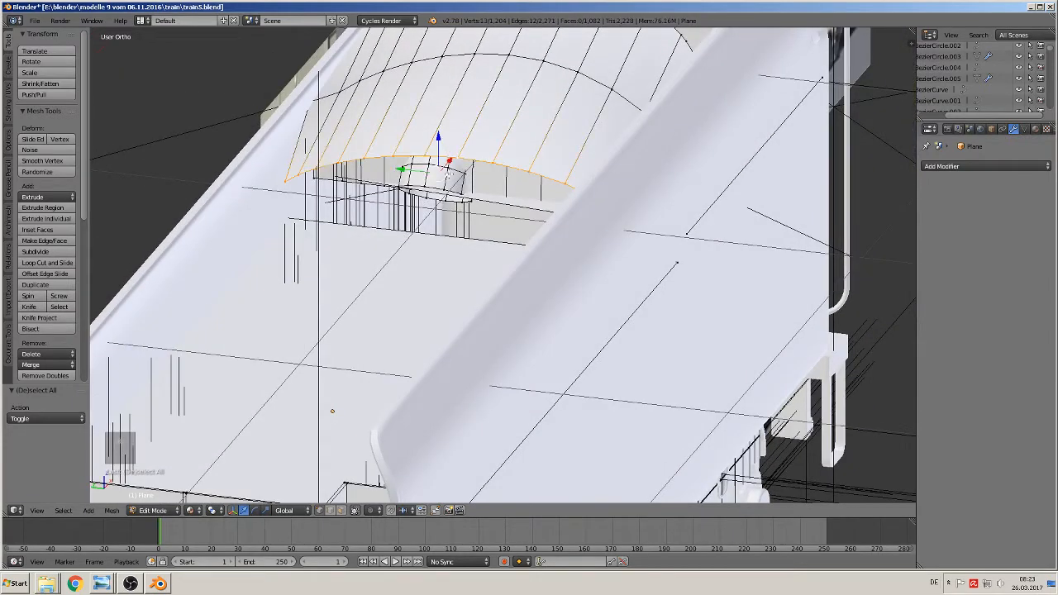
pyautogui.press('e')
pyautogui.press('z')
pyautogui.click(439, 204)
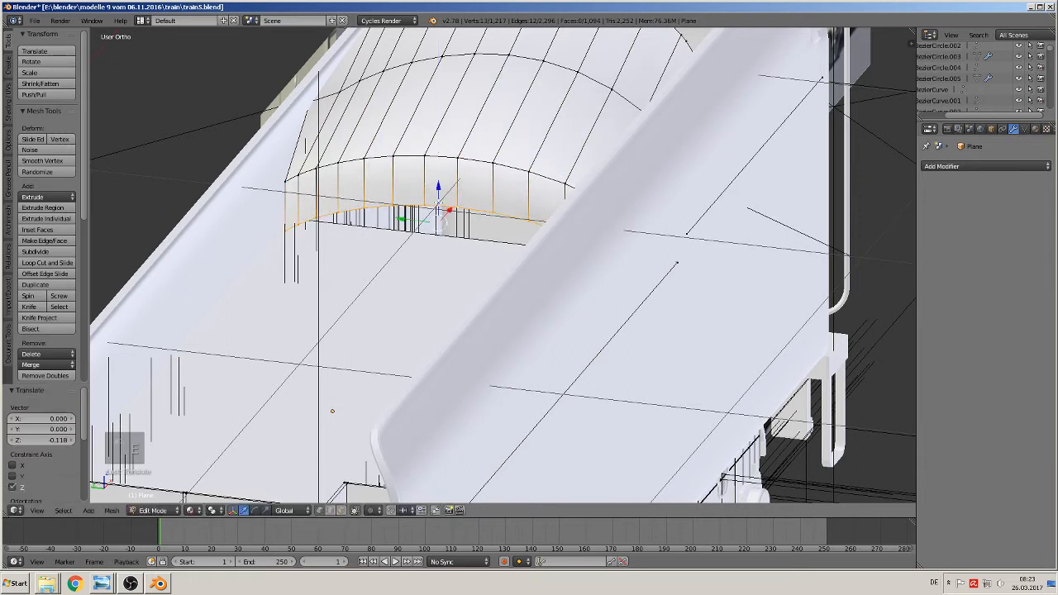
# - Level the extruded lower edge by scaling it to 0 along Z, lower it to the deck, and leave mesh editing
pyautogui.press('s')
pyautogui.press('z')
pyautogui.press('0')
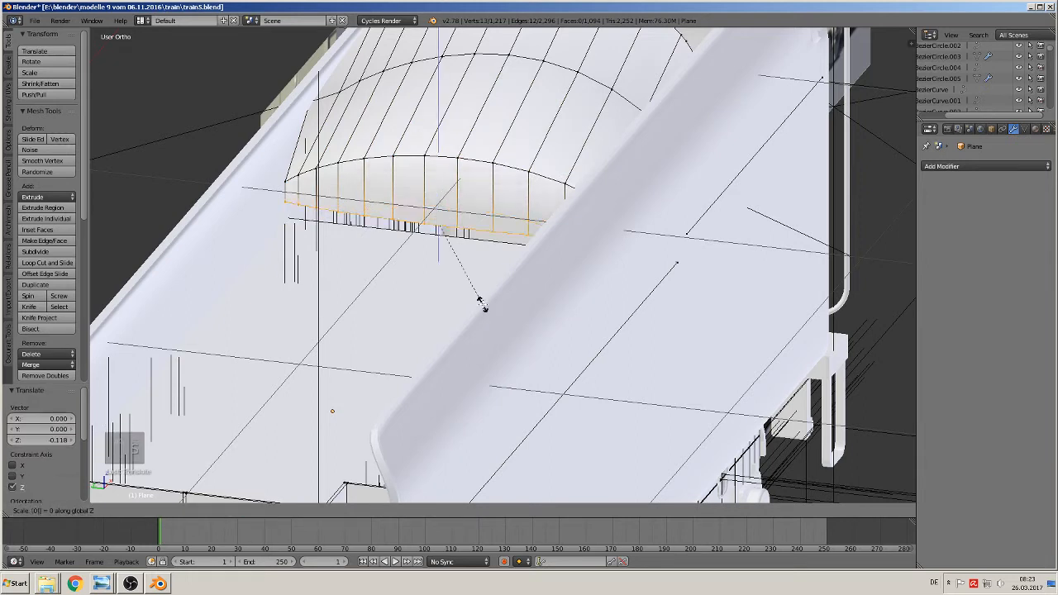
pyautogui.click(483, 302)
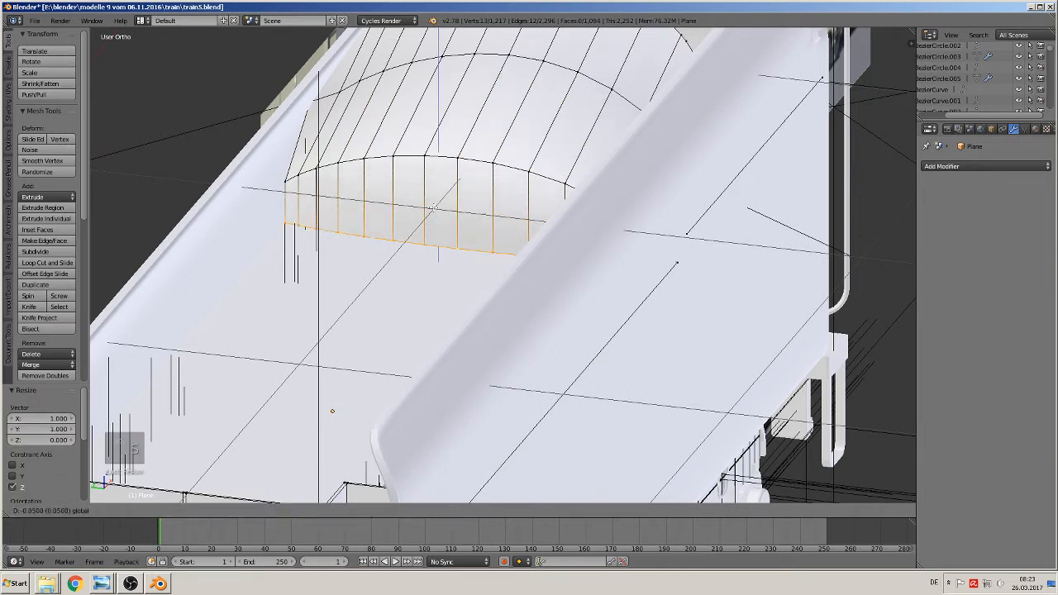
pyautogui.press('Tab')
# - Check the closed curved cover from several sides and save the tender model's file
pyautogui.scroll(-5, 440, 233)
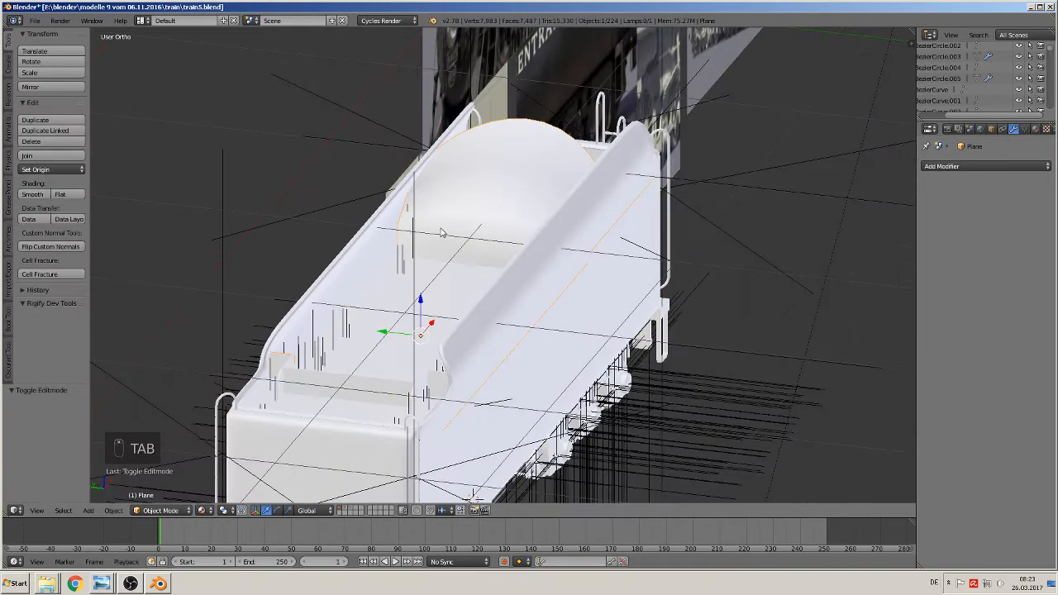
pyautogui.scroll(4, 442, 261)
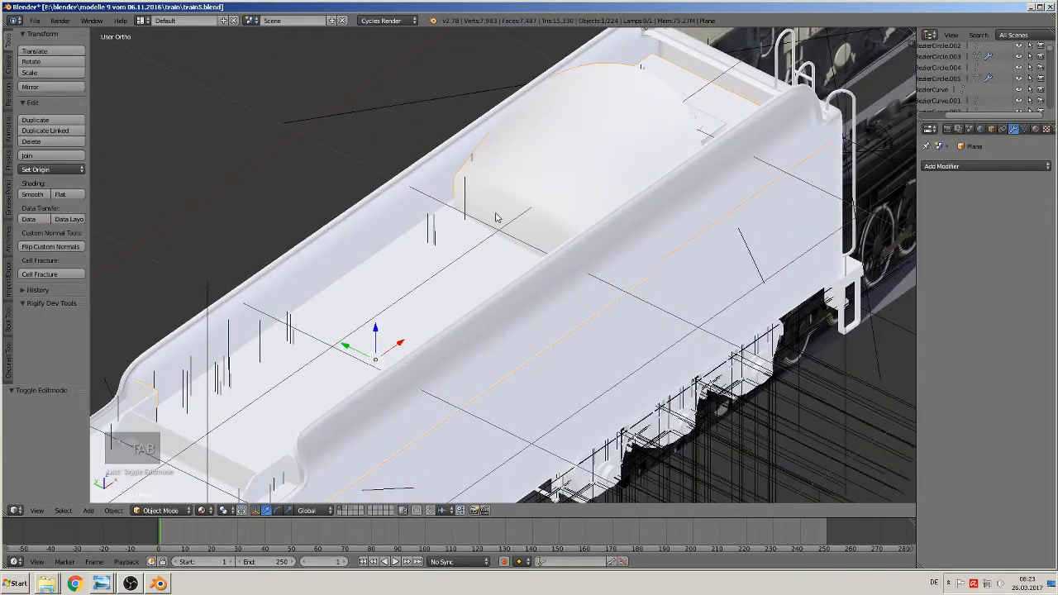
pyautogui.moveTo(420, 284); pyautogui.dragTo(311, 267, button='middle')
pyautogui.scroll(-3, 409, 281)
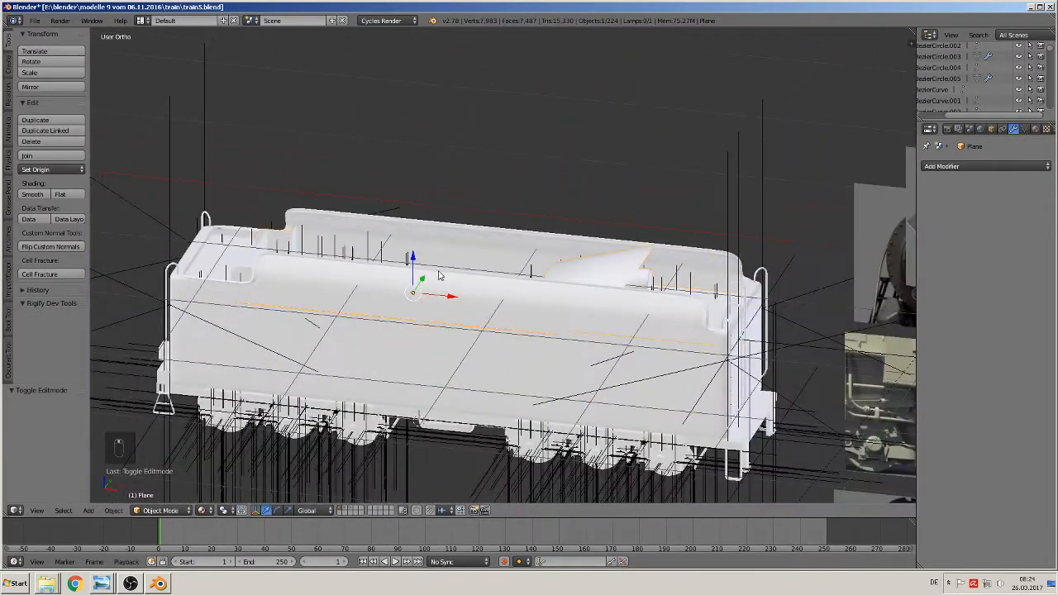
pyautogui.moveTo(439, 276); pyautogui.dragTo(222, 218, button='middle')
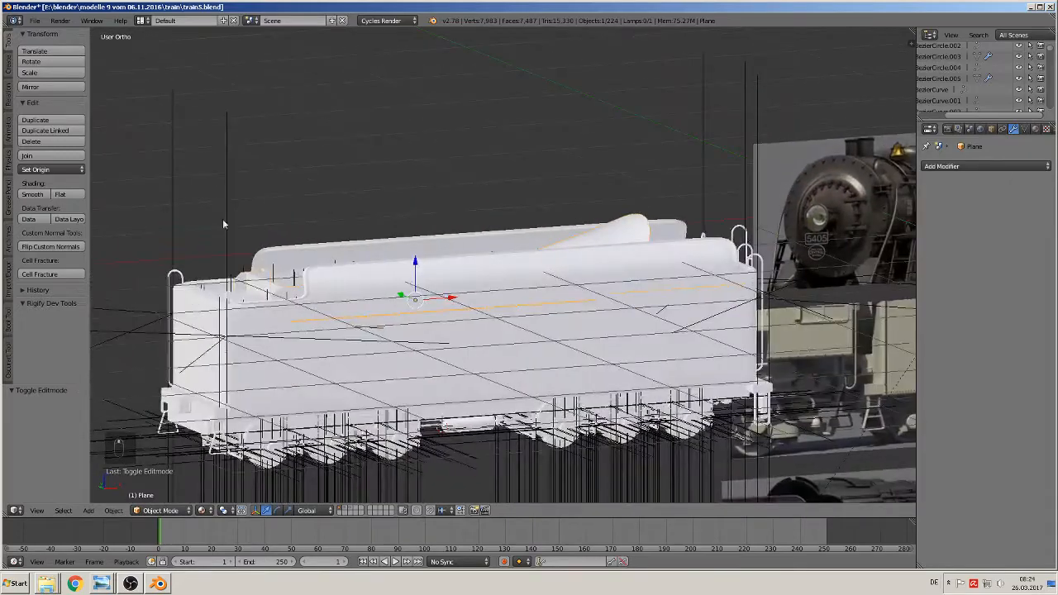
pyautogui.click(34, 20)
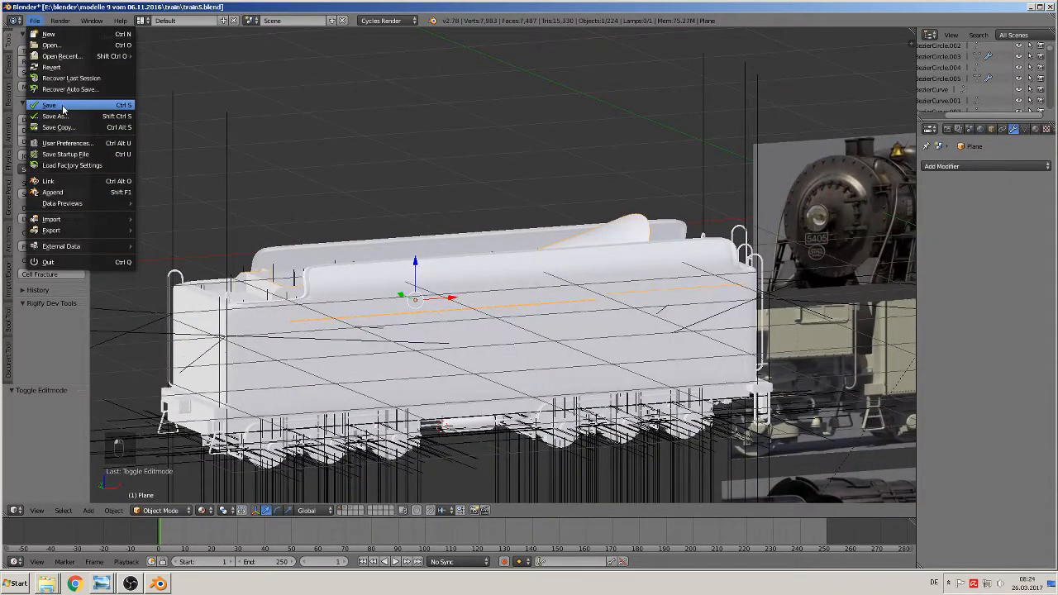
# - Compare the tender with the locomotive reference images in the front orthographic view
pyautogui.keyDown('shift'); pyautogui.moveTo(506, 389); pyautogui.dragTo(306, 339, button='middle'); pyautogui.keyUp('shift')
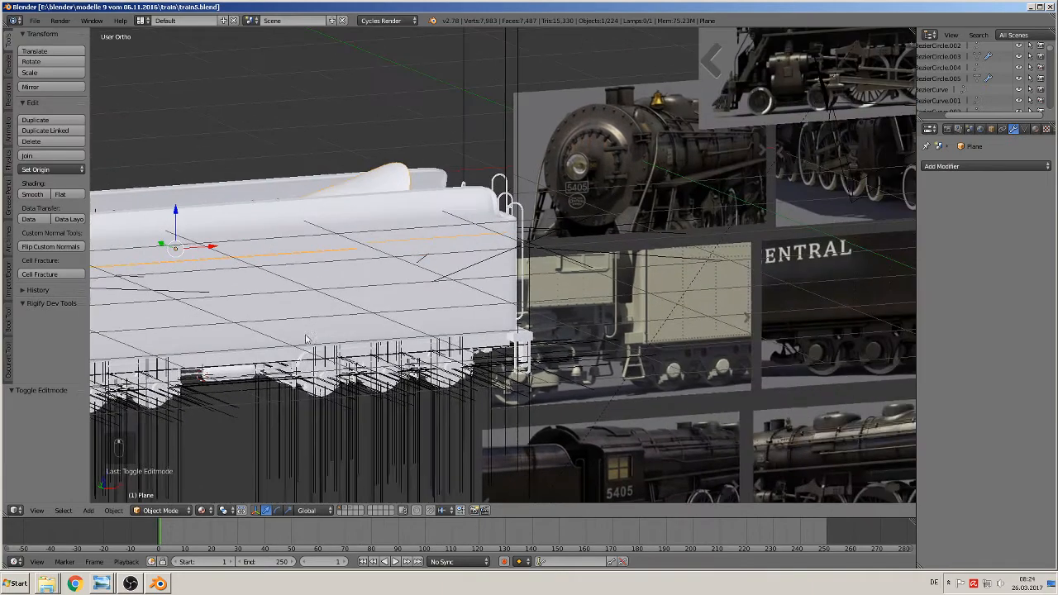
pyautogui.moveTo(618, 315); pyautogui.dragTo(703, 331, button='middle')
pyautogui.press('KP_1')
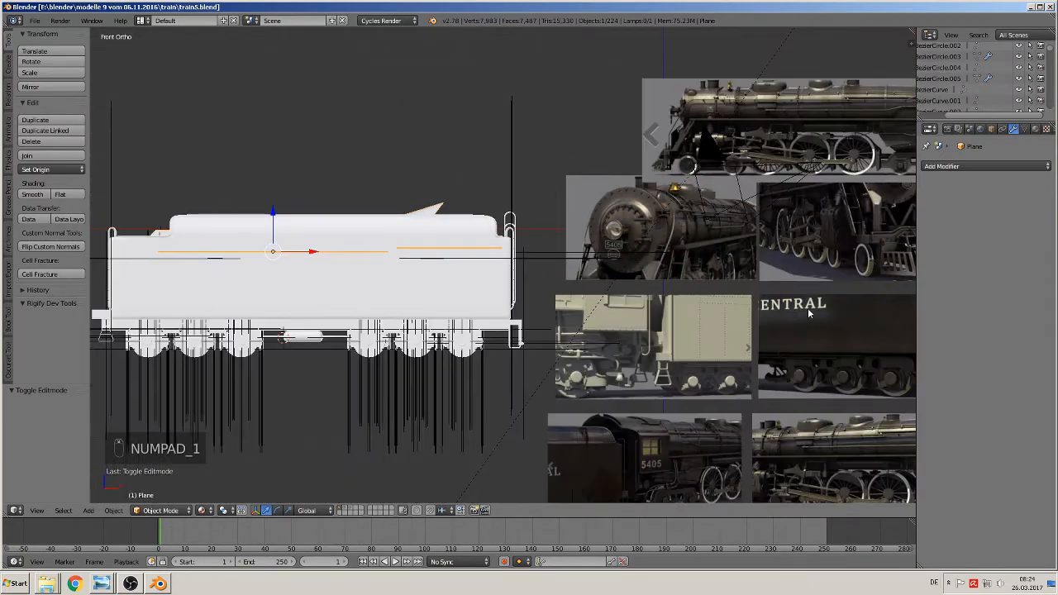
# - Examine the railing and its posts along the tender's rear deck edge in the grey rear-view reference image
pyautogui.keyDown('shift'); pyautogui.moveTo(807, 307); pyautogui.dragTo(889, 319, button='middle'); pyautogui.keyUp('shift')
pyautogui.scroll(2, 777, 339)
pyautogui.moveTo(744, 341); pyautogui.dragTo(709, 361, button='middle')
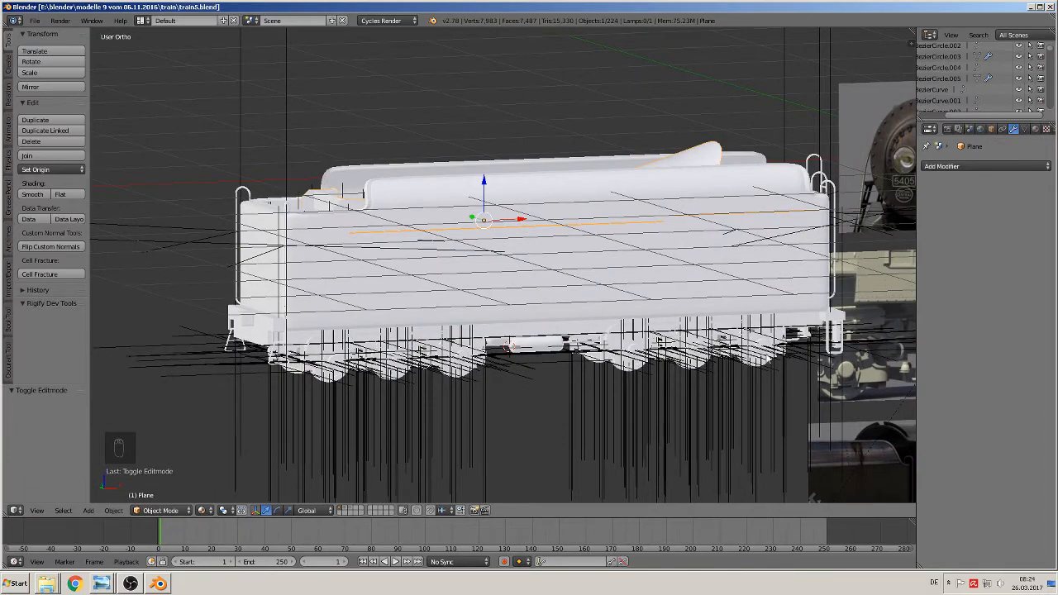
pyautogui.keyDown('shift'); pyautogui.moveTo(767, 358); pyautogui.dragTo(39, 277, button='middle'); pyautogui.keyUp('shift')
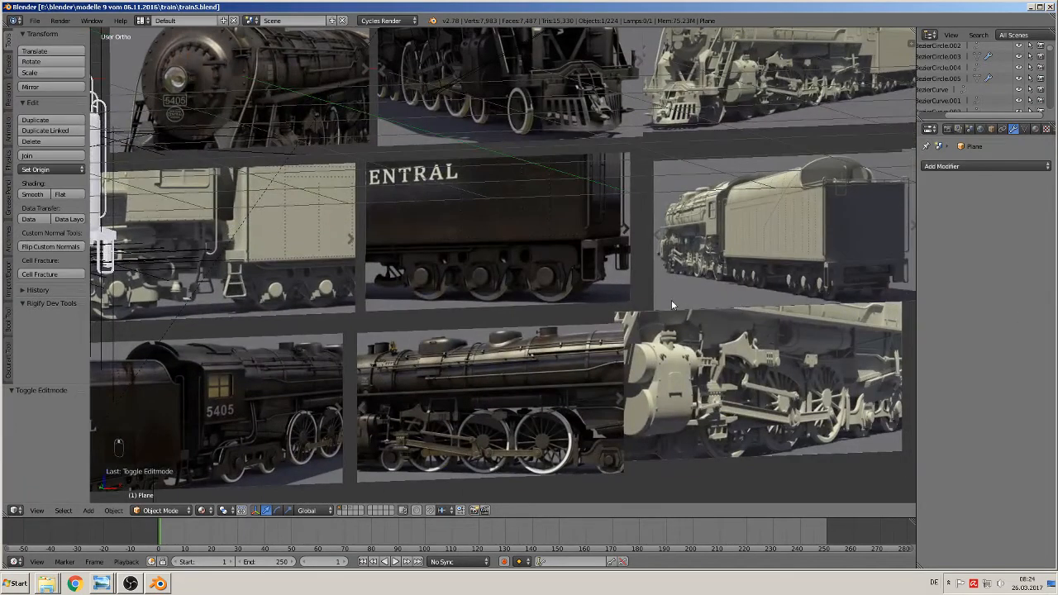
pyautogui.keyDown('shift'); pyautogui.moveTo(837, 223); pyautogui.dragTo(415, 336, button='middle'); pyautogui.keyUp('shift')
pyautogui.scroll(6, 415, 335)
pyautogui.keyDown('shift'); pyautogui.moveTo(369, 294); pyautogui.dragTo(628, 223, button='middle'); pyautogui.keyUp('shift')
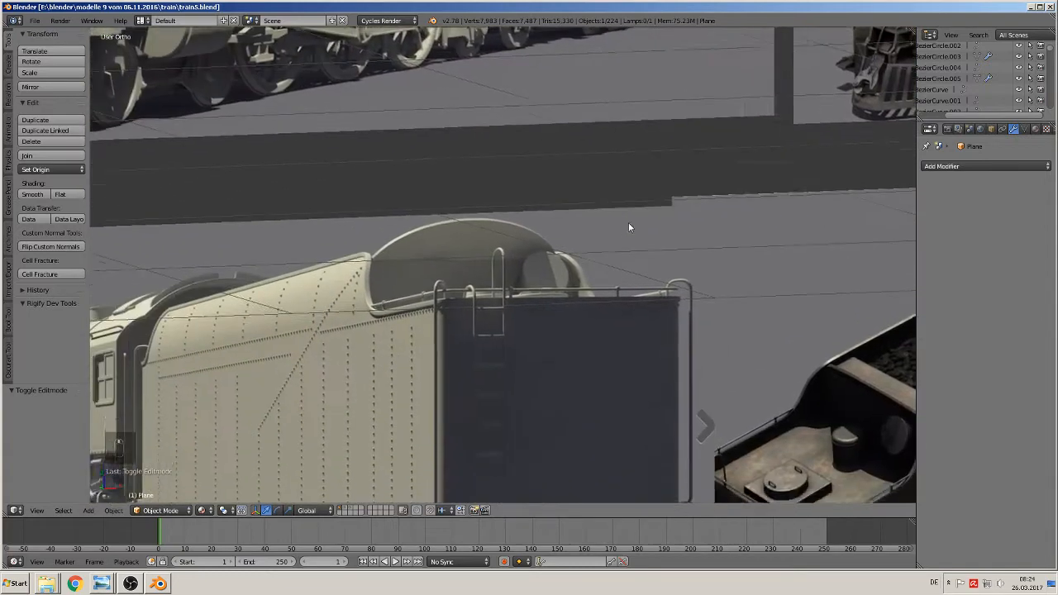
pyautogui.scroll(3, 601, 312)
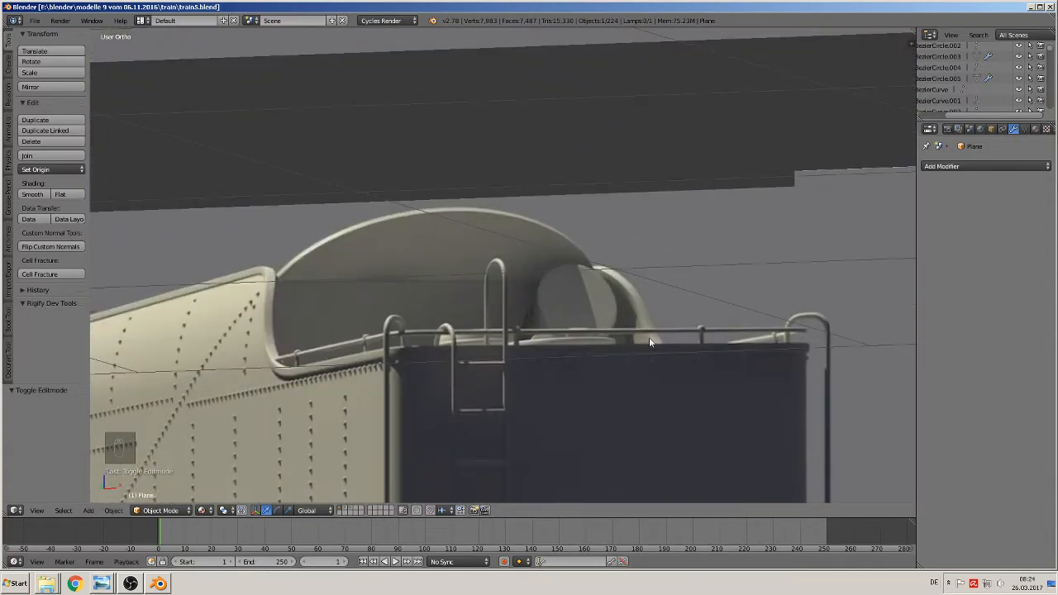
pyautogui.scroll(2, 579, 370)
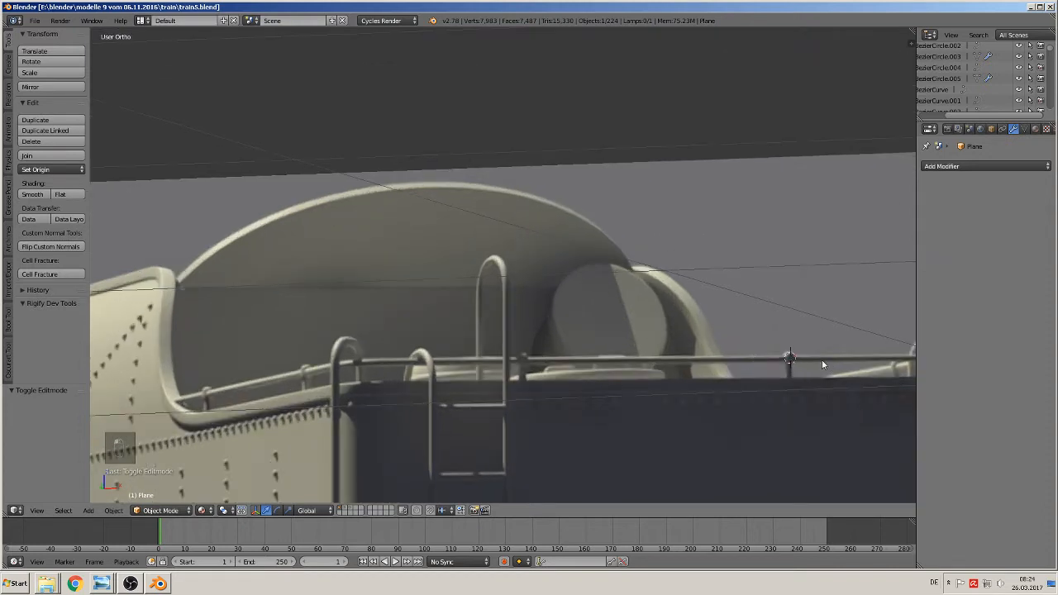
# - Add a UV sphere with 24 segments at the rear railing post in the reference image
pyautogui.click(85, 513)
pyautogui.moveTo(103, 496)
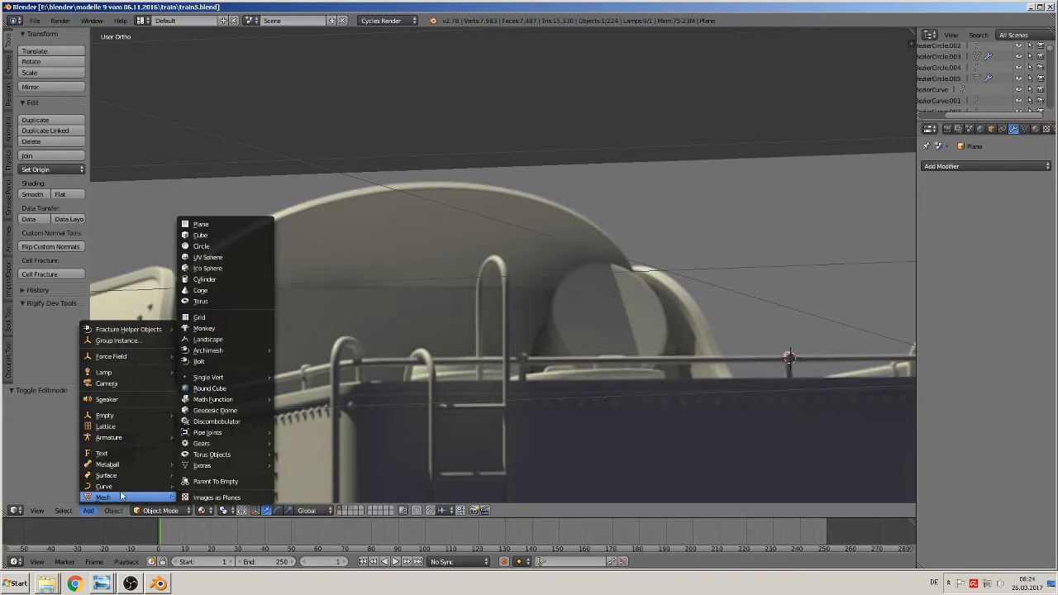
pyautogui.click(235, 256)
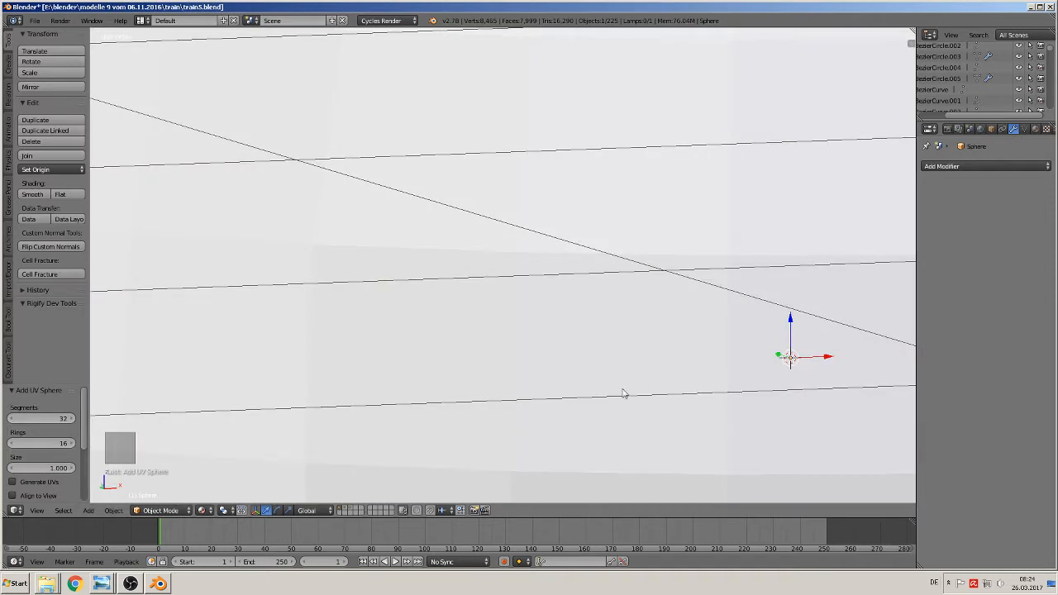
pyautogui.click(57, 419)
pyautogui.press('Return')
# - Scale the sphere down to the size of a railing knob and nudge it along X onto the post
pyautogui.press('s')
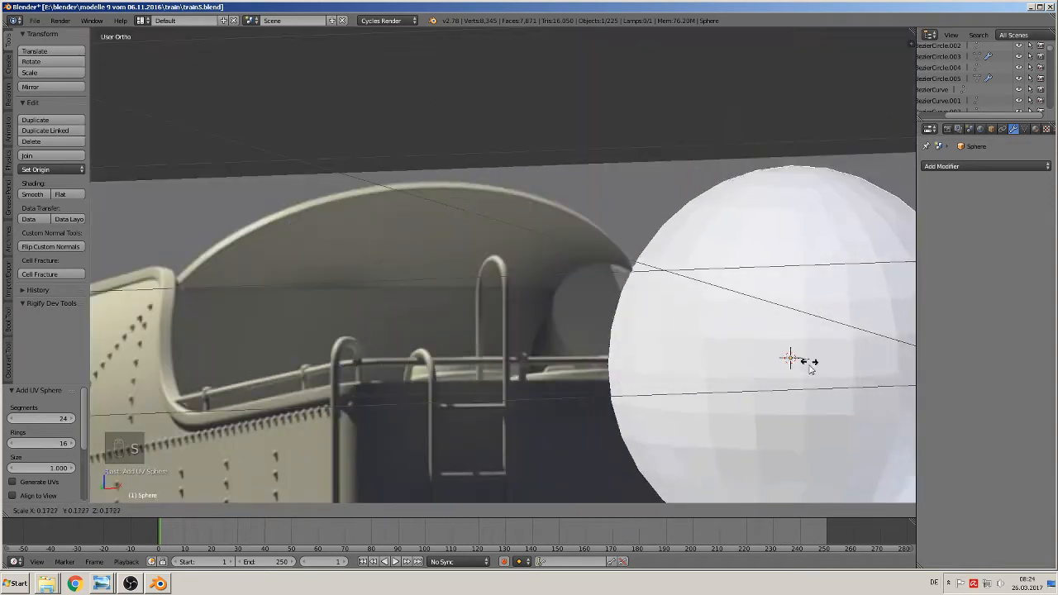
pyautogui.click(792, 363)
pyautogui.press('s')
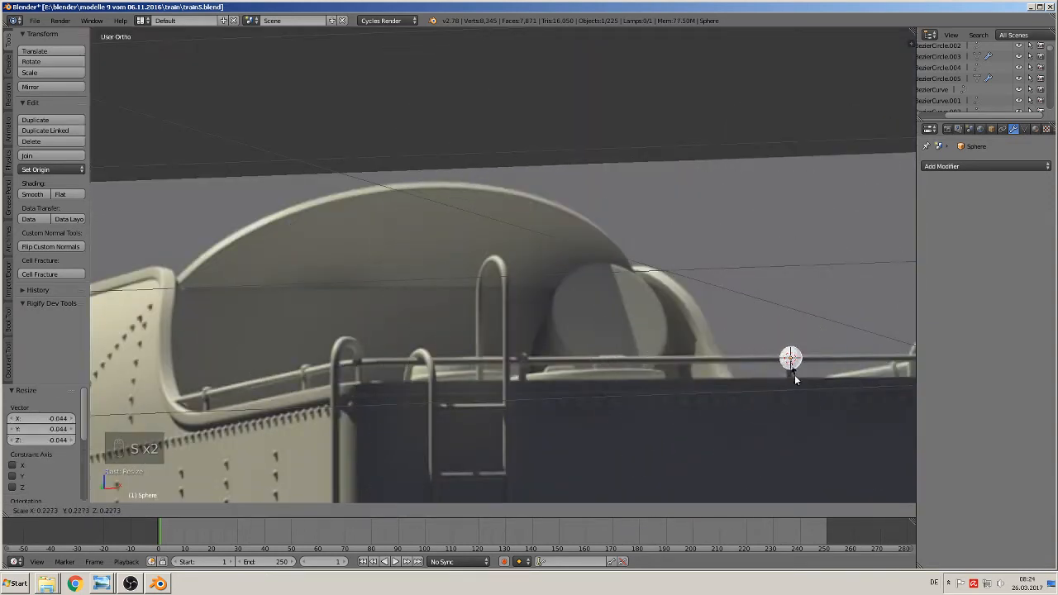
pyautogui.click(789, 373)
pyautogui.press('s')
pyautogui.click(814, 375)
pyautogui.moveTo(818, 359); pyautogui.dragTo(812, 359)
# - Apply smooth shading to the small railing sphere
pyautogui.keyDown('shift'); pyautogui.moveTo(785, 417); pyautogui.dragTo(596, 409, button='middle'); pyautogui.keyUp('shift')
pyautogui.scroll(4, 596, 409)
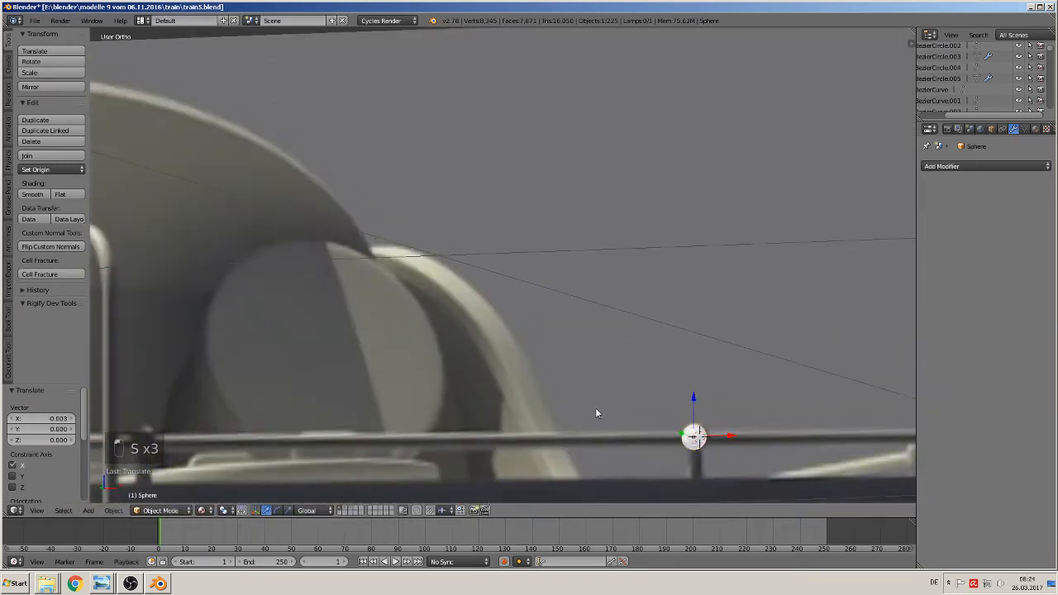
pyautogui.click(33, 193)
pyautogui.keyDown('shift'); pyautogui.moveTo(666, 467); pyautogui.dragTo(599, 349, button='middle'); pyautogui.keyUp('shift')
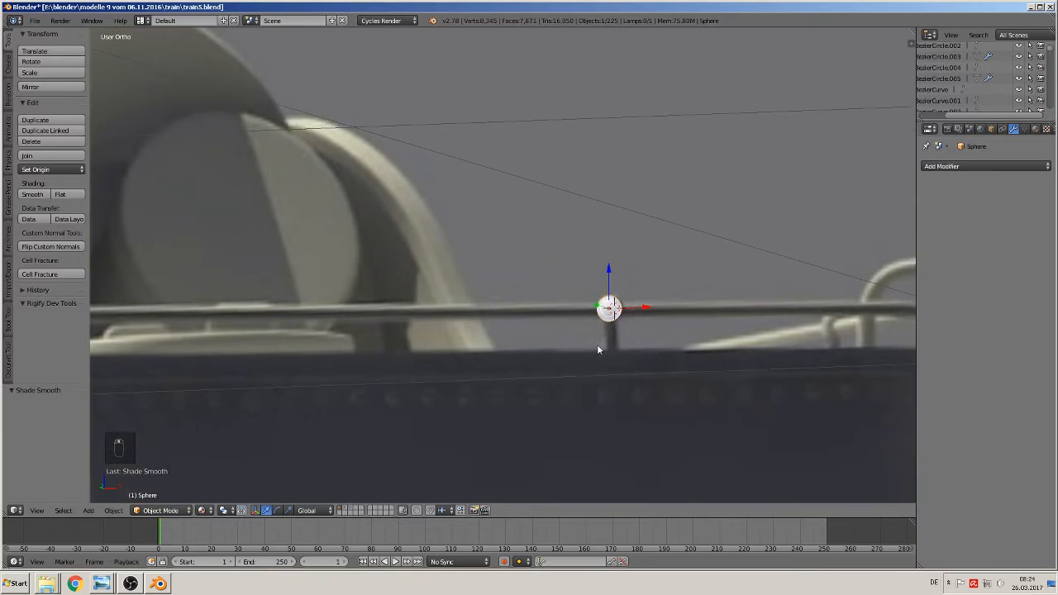
# - Add a 12-vertex cylinder, scale it down to the railing post's thickness, and place it just below the sphere
pyautogui.press('a')
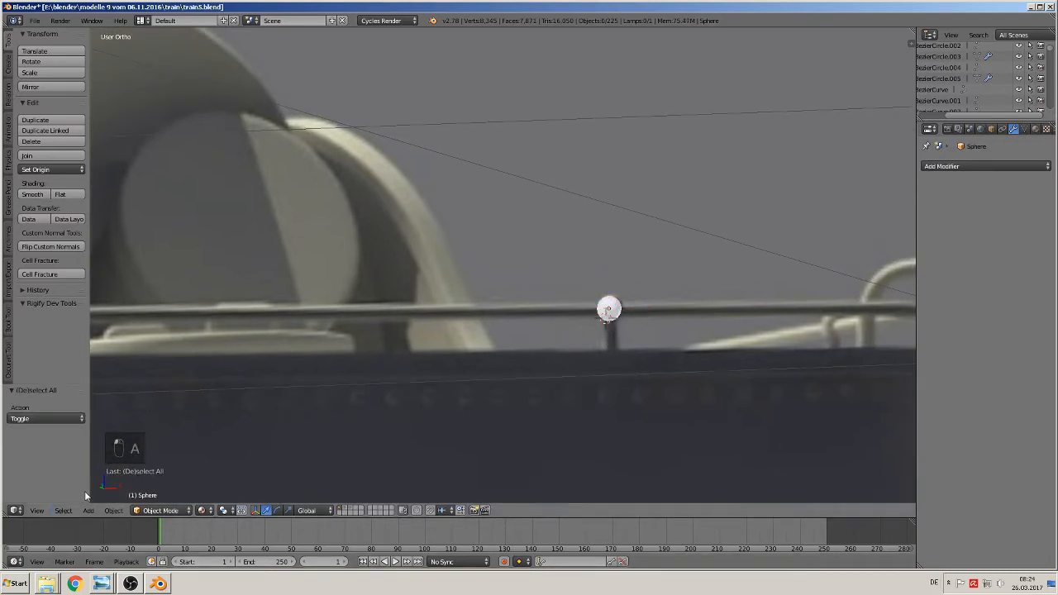
pyautogui.click(88, 510)
pyautogui.moveTo(98, 497)
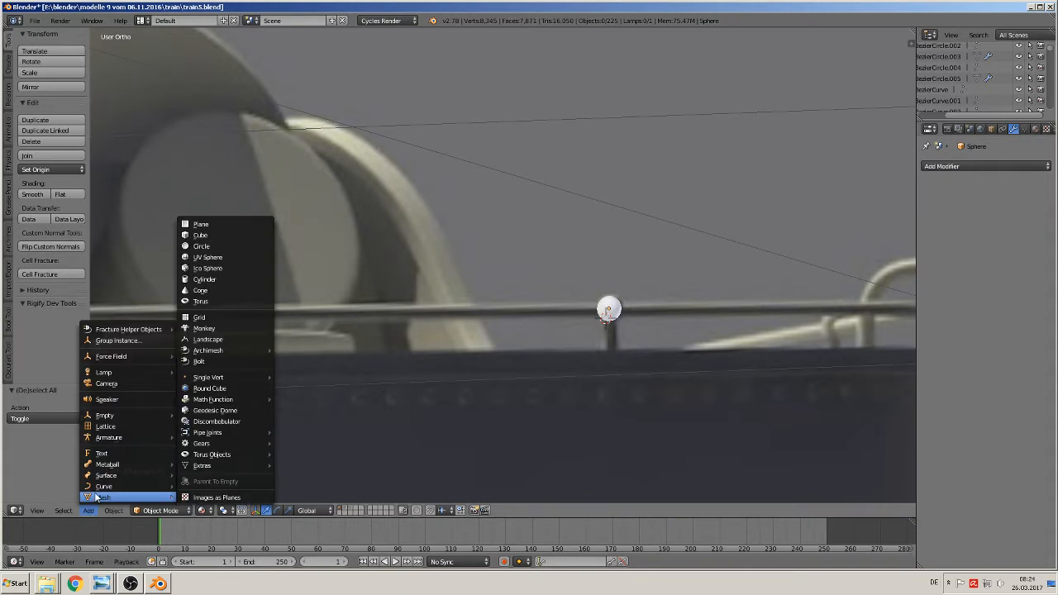
pyautogui.click(222, 280)
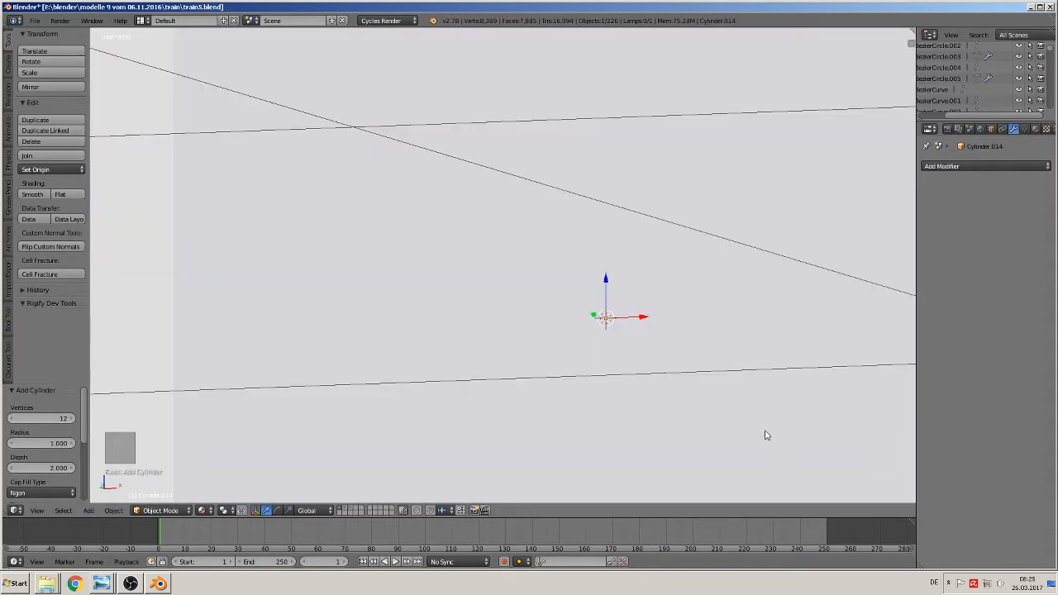
pyautogui.press('s')
pyautogui.click(645, 347)
pyautogui.press('s')
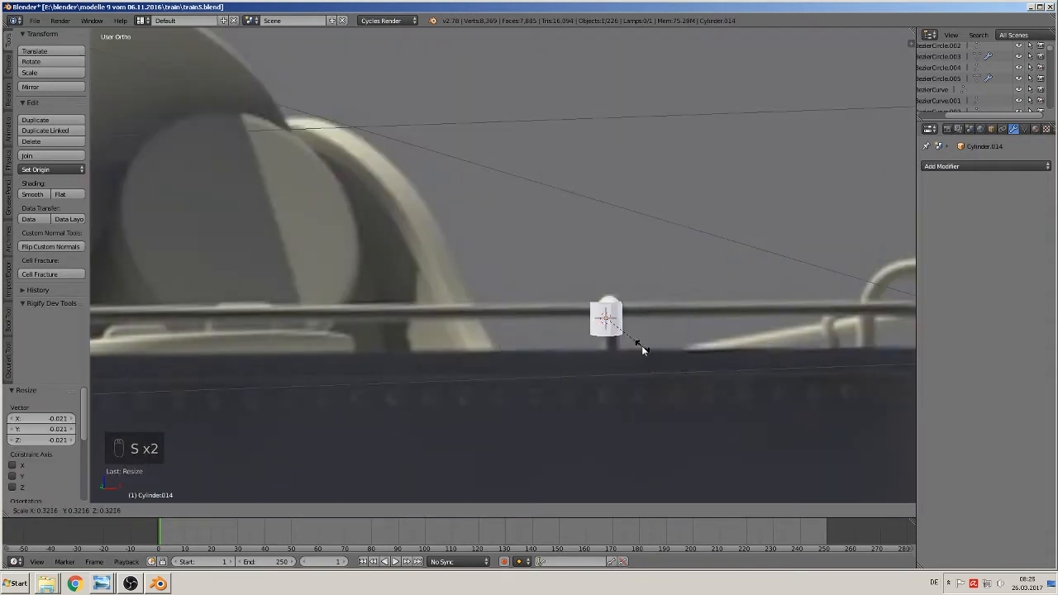
pyautogui.click(622, 326)
pyautogui.moveTo(630, 316)
pyautogui.mouseDown()
pyautogui.moveTo(609, 294)
pyautogui.moveTo(612, 309)
pyautogui.mouseUp()
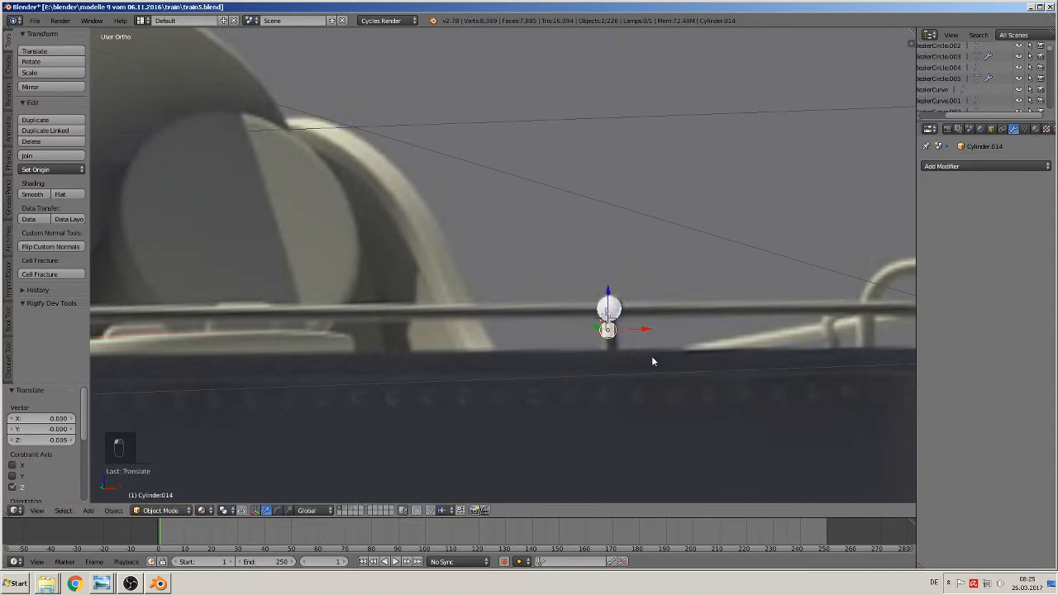
# - Stretch the cylinder along Z by a factor of about 2.06 and nudge it along X under the sphere
pyautogui.press('s')
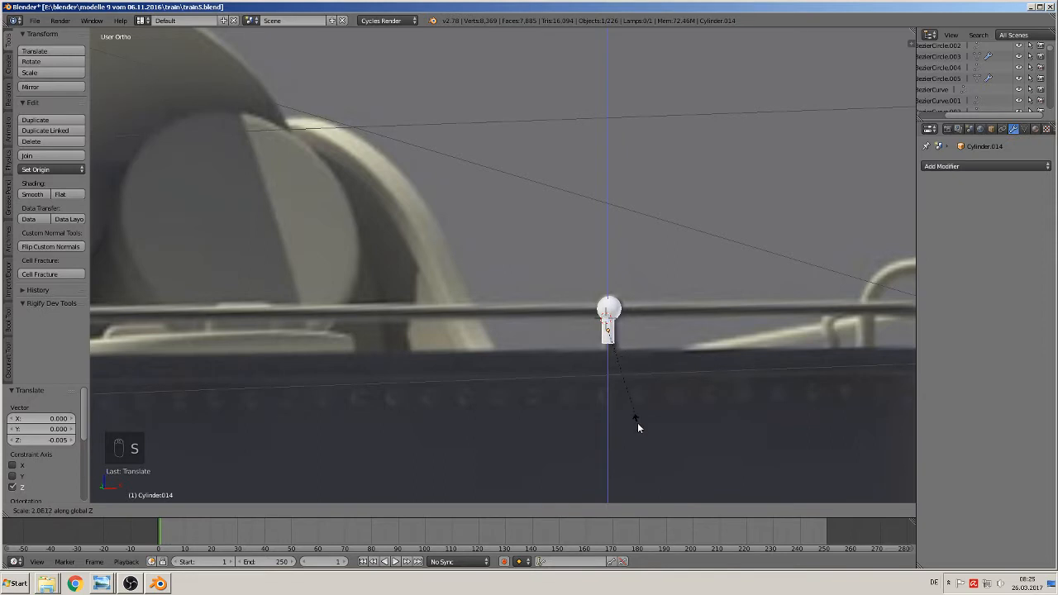
pyautogui.click(637, 423)
pyautogui.press('s')
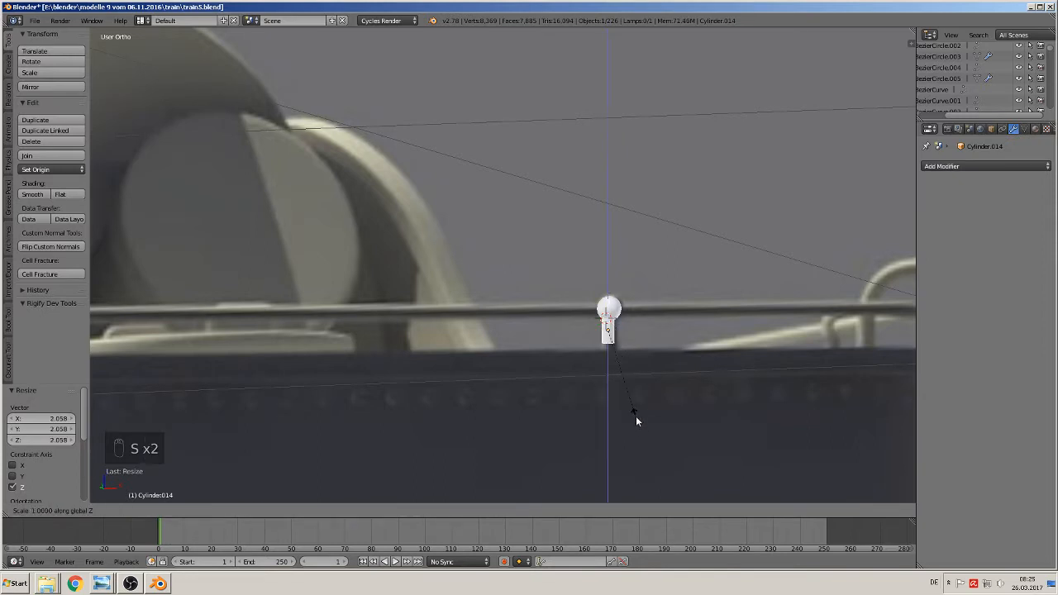
pyautogui.click(637, 333)
pyautogui.moveTo(637, 335); pyautogui.dragTo(636, 332)
# - Align the sphere over the cylinder by moving it about 0.004 along Y and slightly along X
pyautogui.moveTo(652, 358); pyautogui.dragTo(610, 375, button='middle')
pyautogui.scroll(5, 734, 345)
pyautogui.moveTo(734, 346); pyautogui.dragTo(658, 360, button='middle')
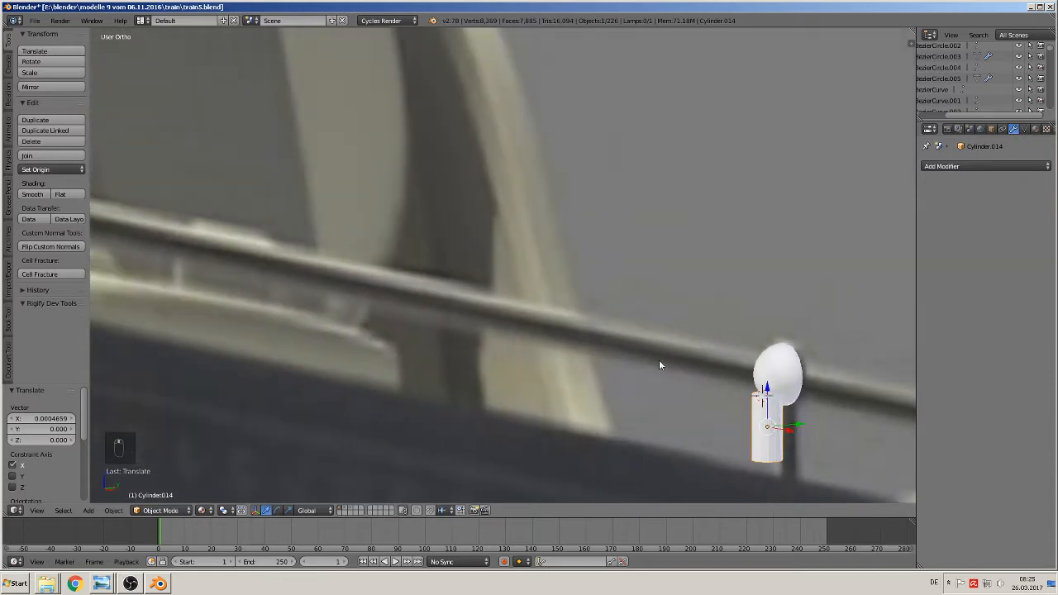
pyautogui.rightClick(786, 373)
pyautogui.press('g')
pyautogui.press('y')
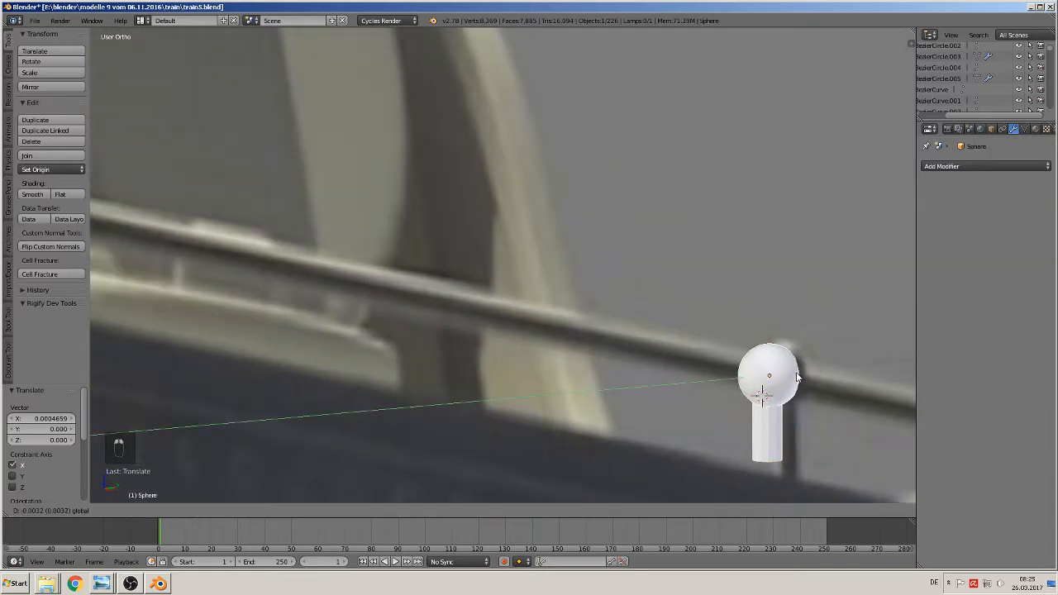
pyautogui.click(793, 378)
pyautogui.moveTo(796, 377); pyautogui.dragTo(879, 379, button='middle')
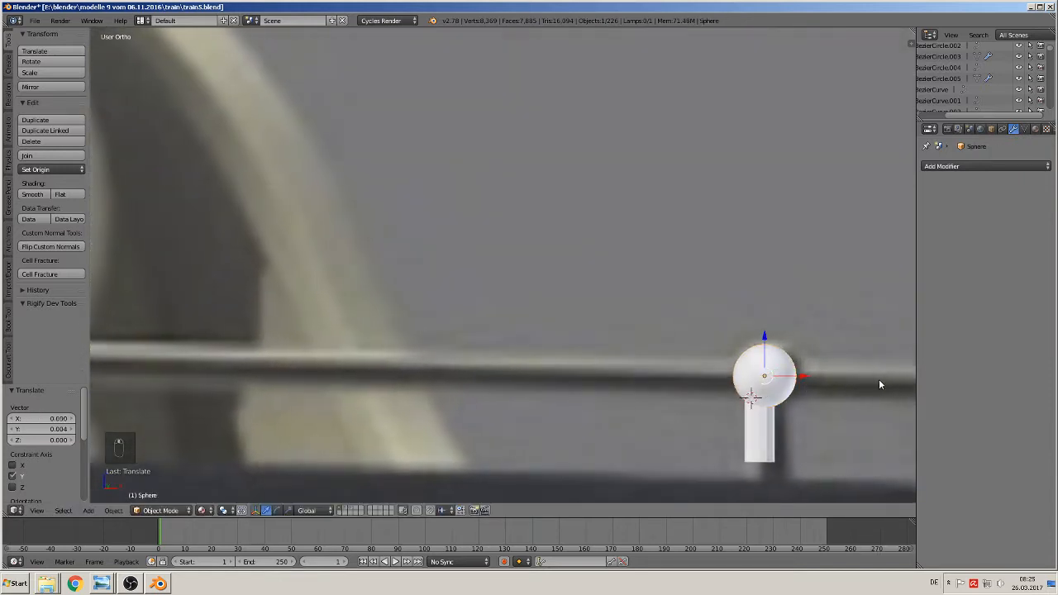
pyautogui.press('g')
pyautogui.press('x')
pyautogui.click(798, 384)
# - Move the cylinder about 0.001 along Y to centre it beneath the sphere
pyautogui.moveTo(797, 384); pyautogui.dragTo(685, 394, button='middle')
pyautogui.rightClick(780, 436)
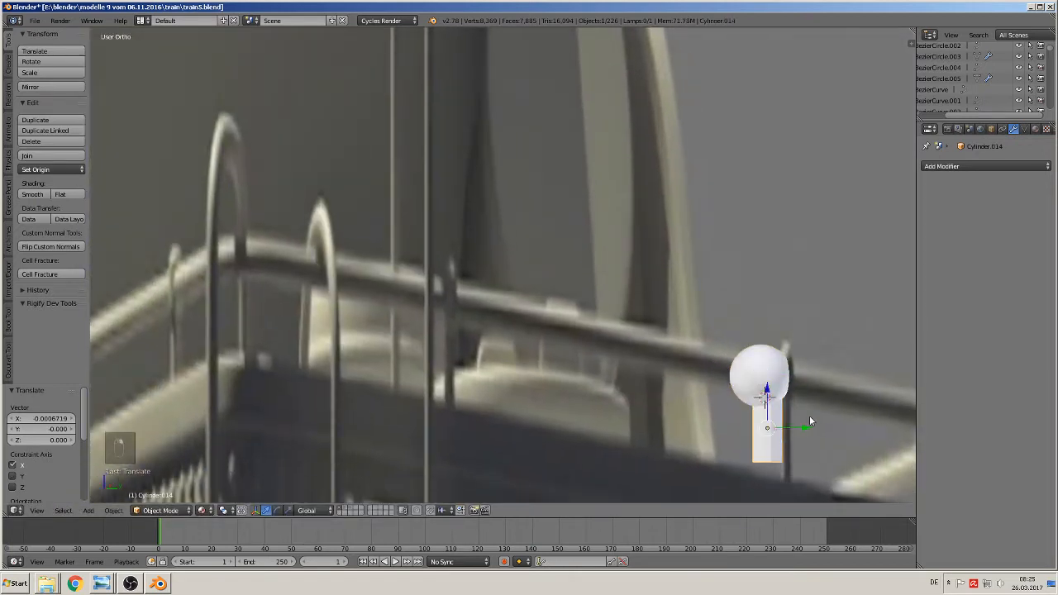
pyautogui.press('g')
pyautogui.press('x')
pyautogui.click(799, 423)
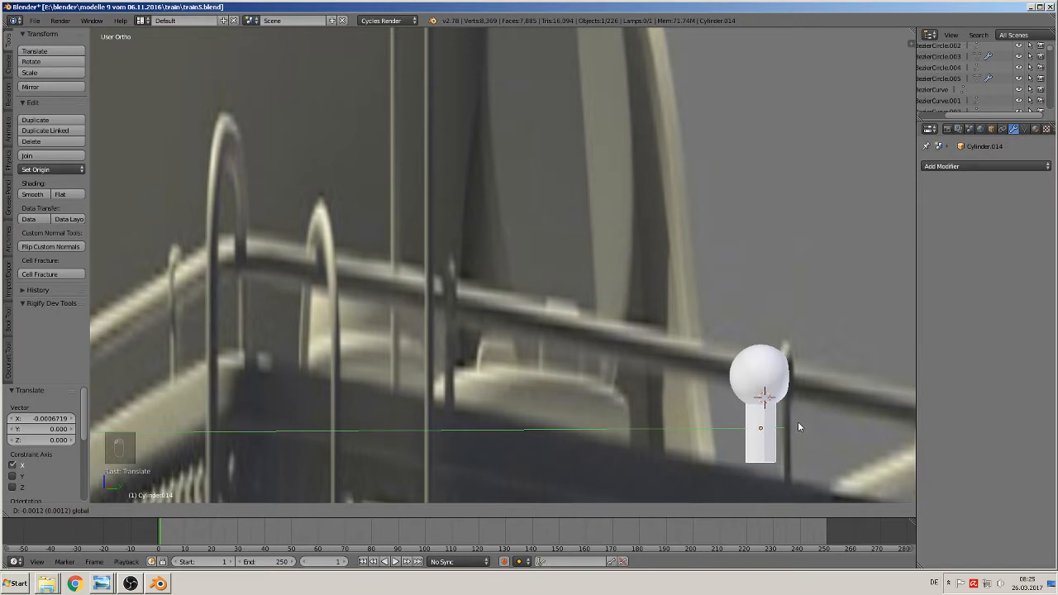
# - Select the sphere together with the cylinder and move both about 0.010 along Y, in front of the reference image
pyautogui.keyDown('shift'); pyautogui.rightClick(773, 379); pyautogui.keyUp('shift')
pyautogui.press('g')
pyautogui.press('y')
pyautogui.click(757, 418)
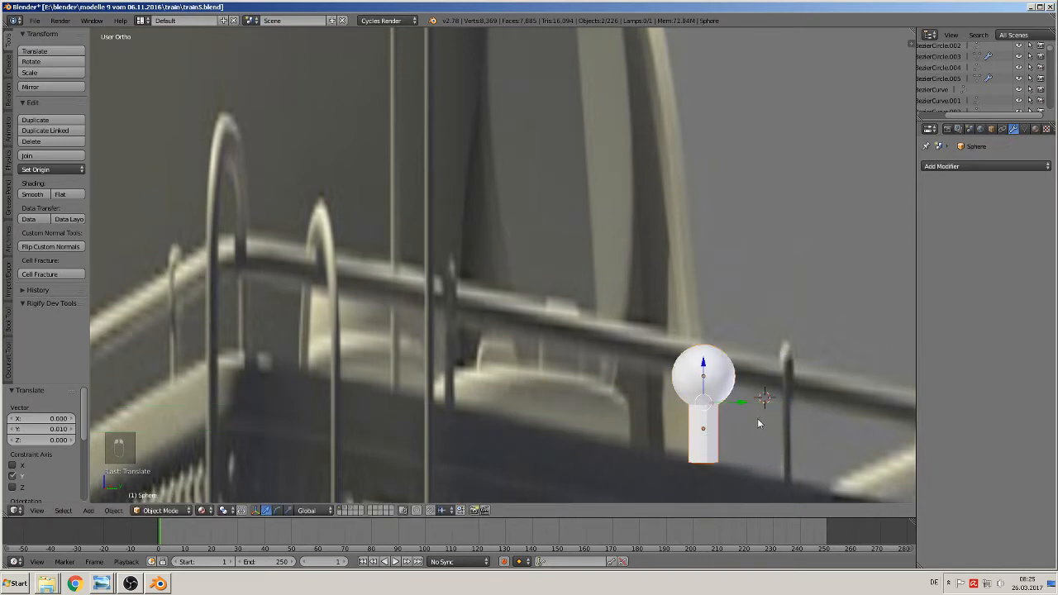
pyautogui.moveTo(757, 419); pyautogui.dragTo(851, 426, button='middle')
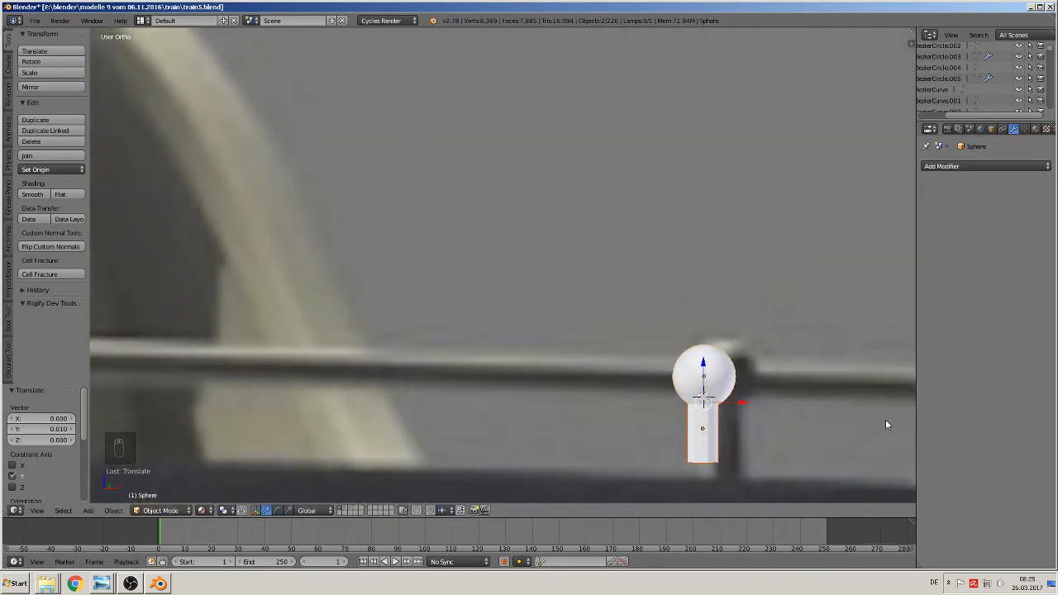
# - Apply smooth shading to the post cylinder in the front orthographic view
pyautogui.press('KP_1')
pyautogui.rightClick(623, 319)
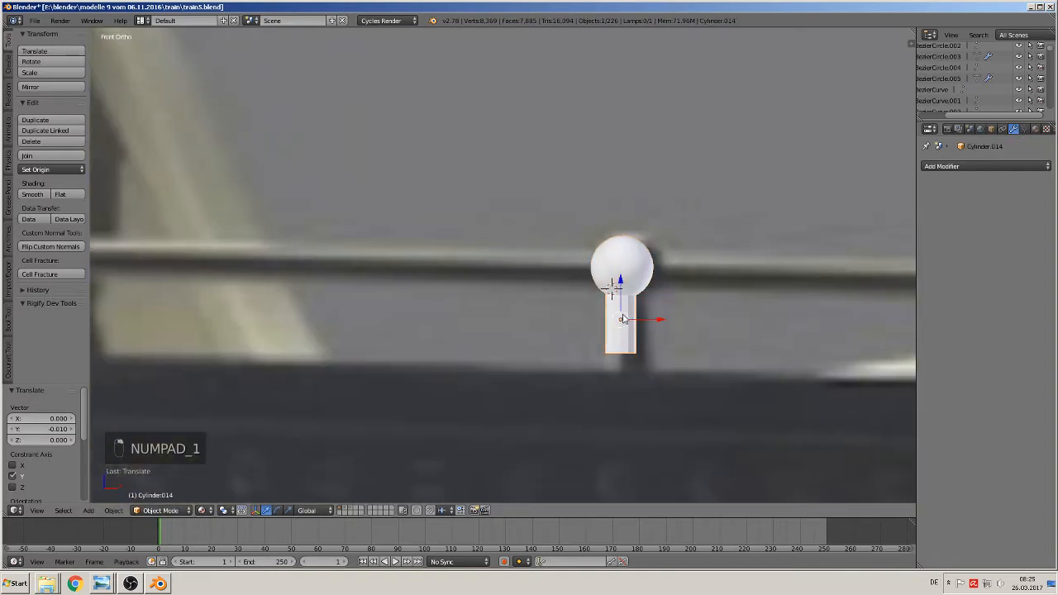
pyautogui.click(32, 195)
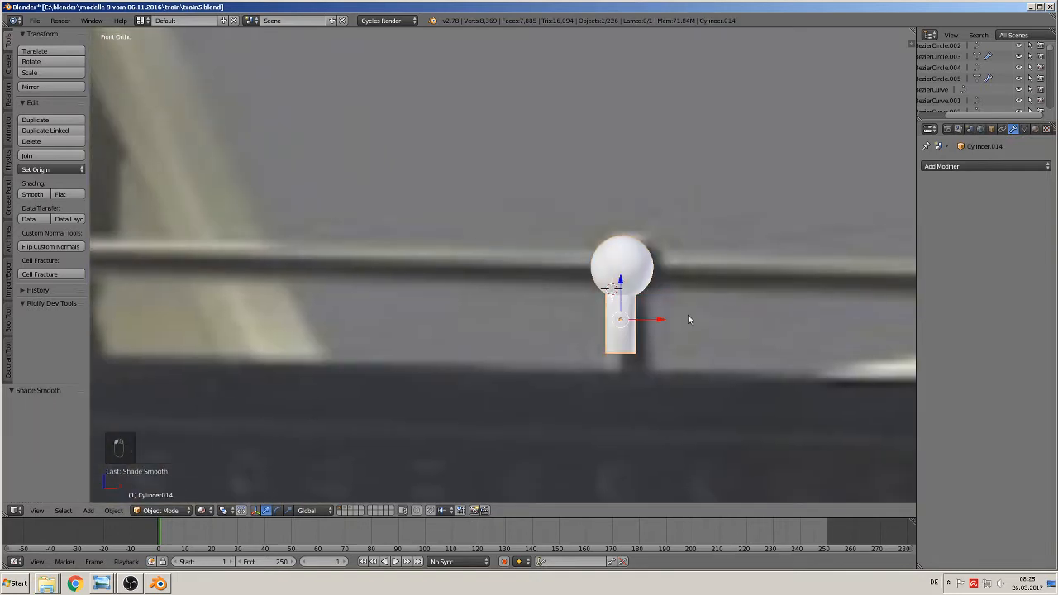
# - Nudge the sphere about 0.0001 along X to centre it above the cylinder
pyautogui.rightClick(638, 276)
pyautogui.press('g')
pyautogui.press('x')
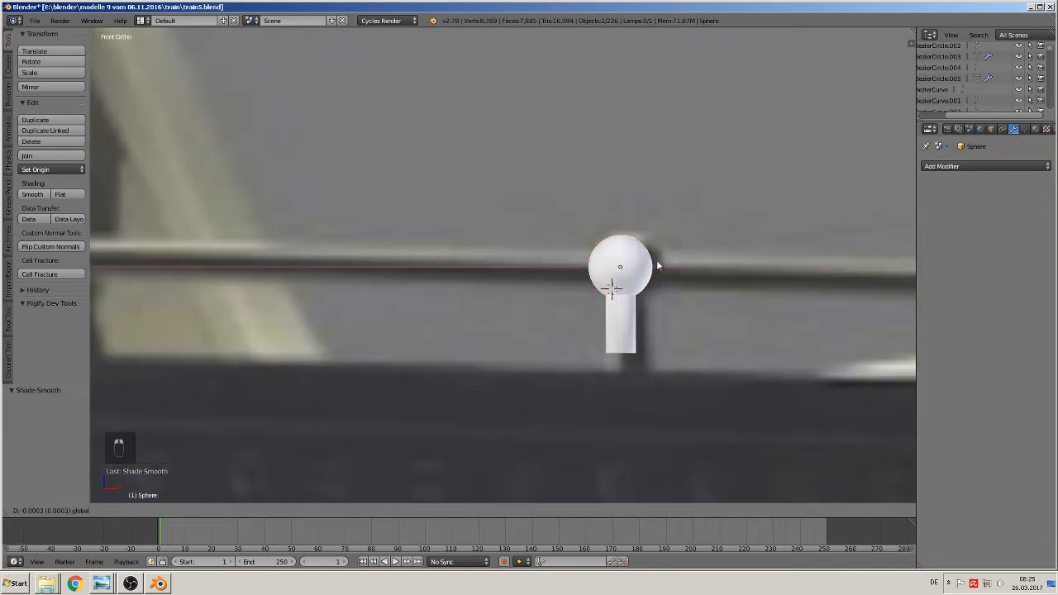
pyautogui.click(659, 266)
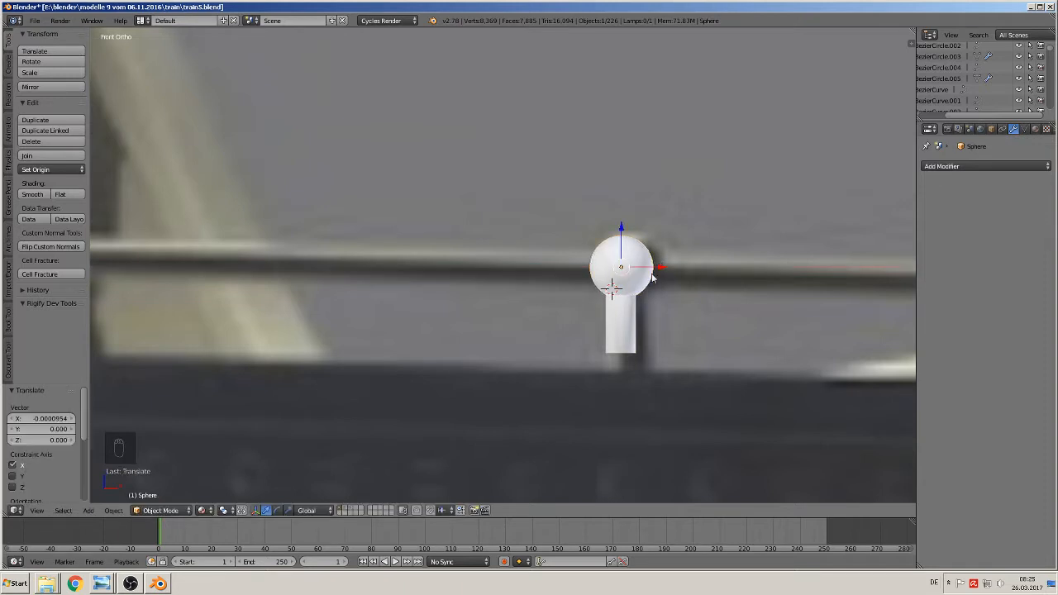
# - Join the sphere and the cylinder into a single railing post object
pyautogui.keyDown('shift'); pyautogui.rightClick(631, 320); pyautogui.keyUp('shift')
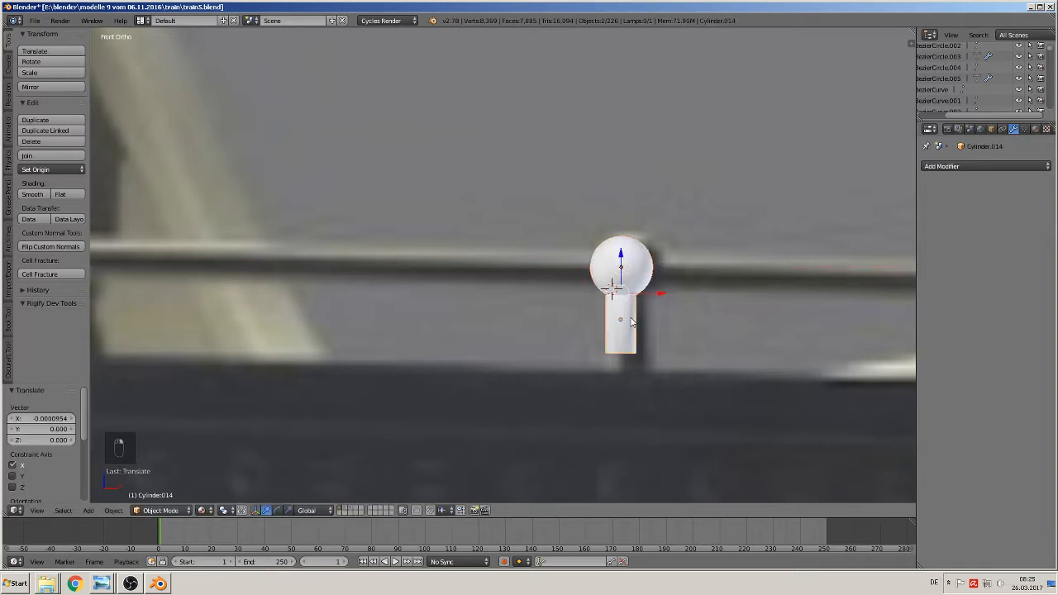
pyautogui.click(31, 156)
pyautogui.scroll(-7, 680, 332)
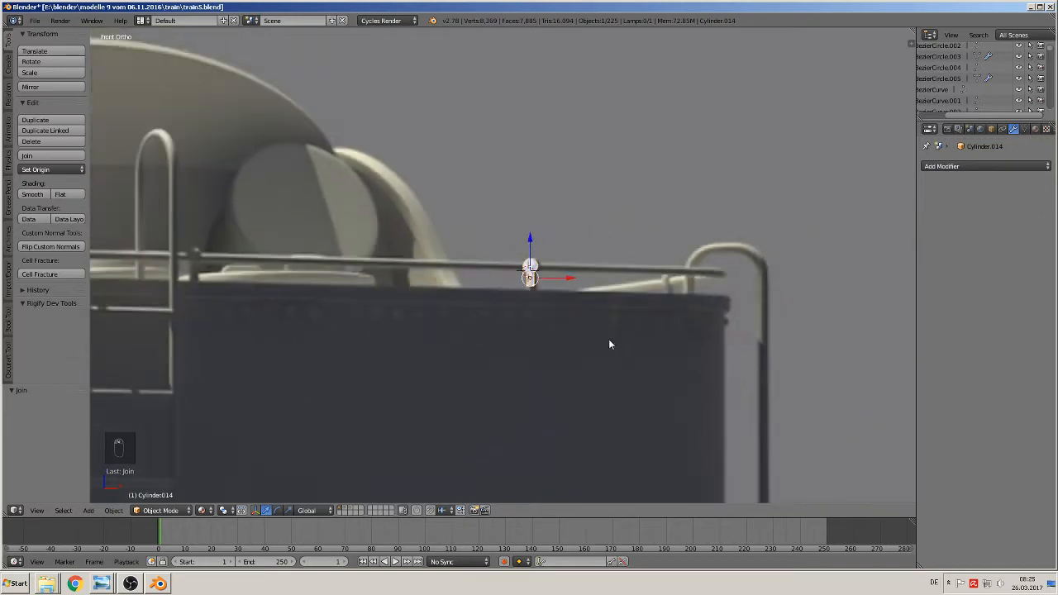
pyautogui.keyDown('shift'); pyautogui.moveTo(485, 319); pyautogui.dragTo(598, 344, button='middle'); pyautogui.keyUp('shift')
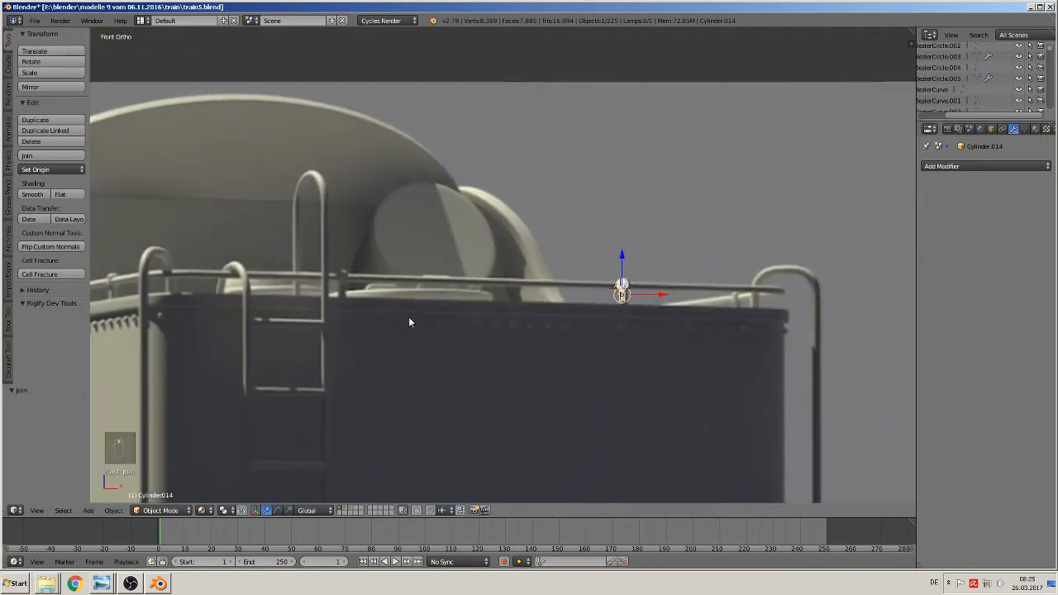
pyautogui.keyDown('shift'); pyautogui.moveTo(408, 322); pyautogui.dragTo(587, 322, button='middle'); pyautogui.keyUp('shift')
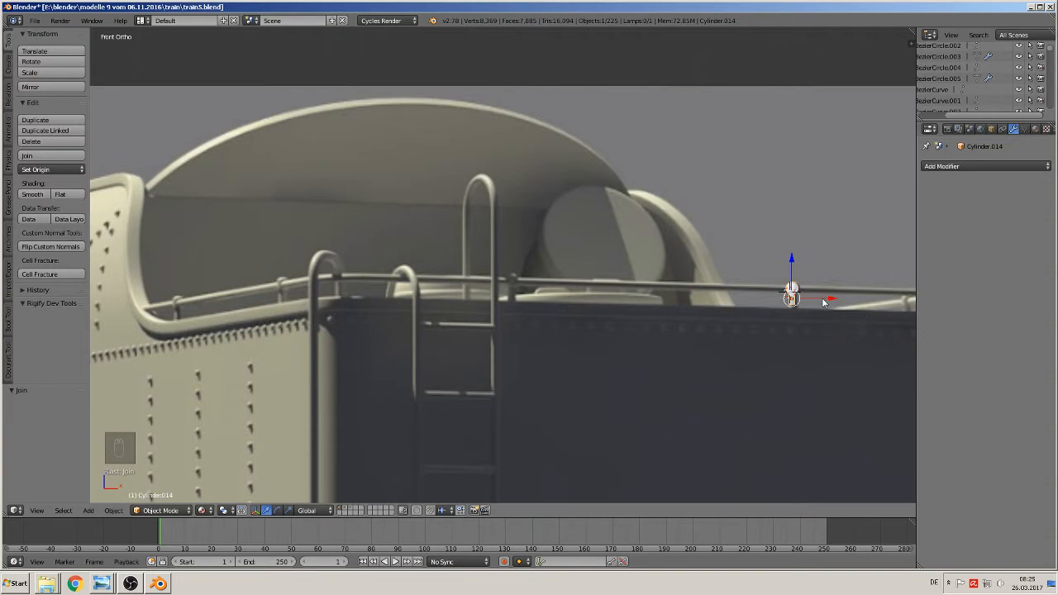
pyautogui.scroll(-10, 823, 303)
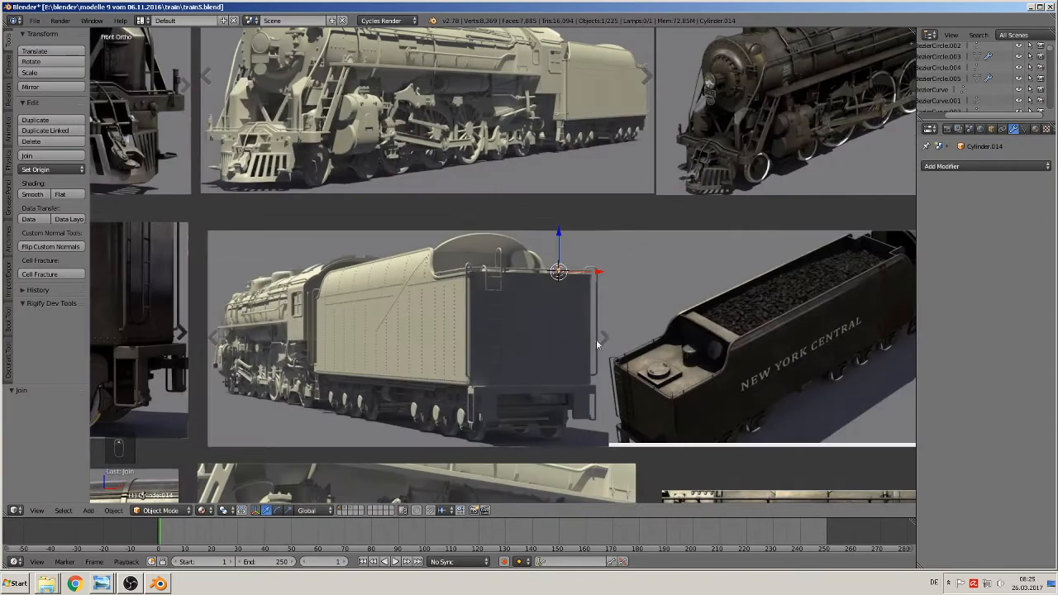
pyautogui.scroll(-8, 707, 289)
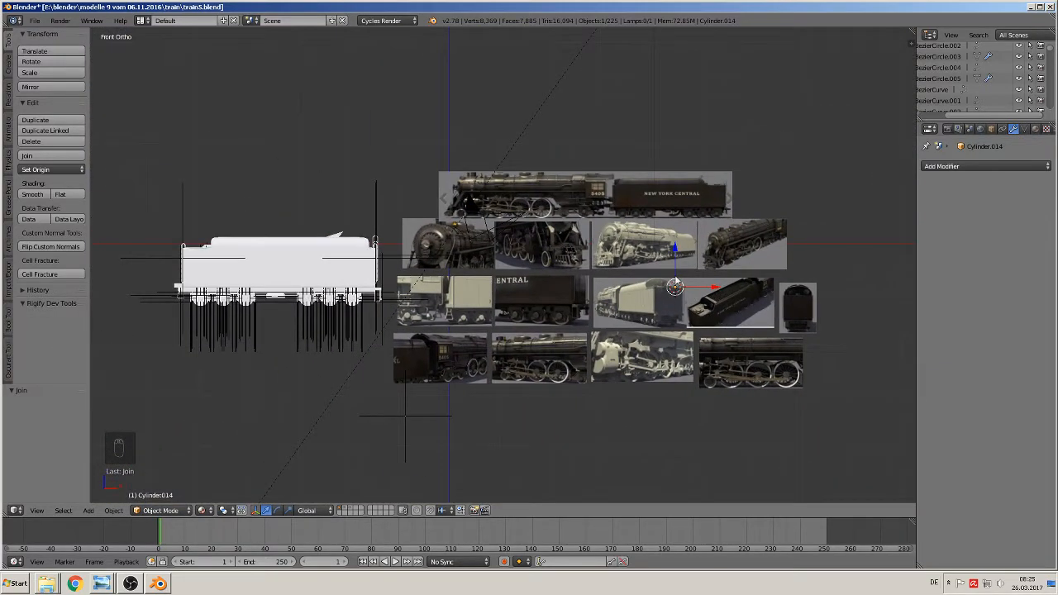
# - Move the railing post about -1.444 along X and 0.109 along Z, beside the rear-view tender reference image
pyautogui.press('g')
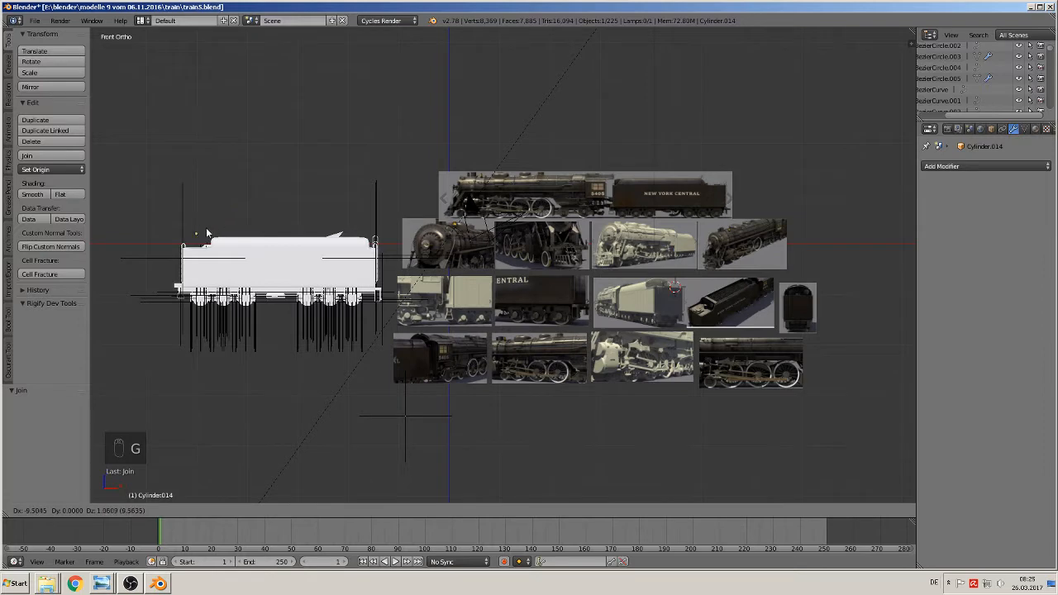
pyautogui.click(614, 284)
pyautogui.scroll(7, 676, 342)
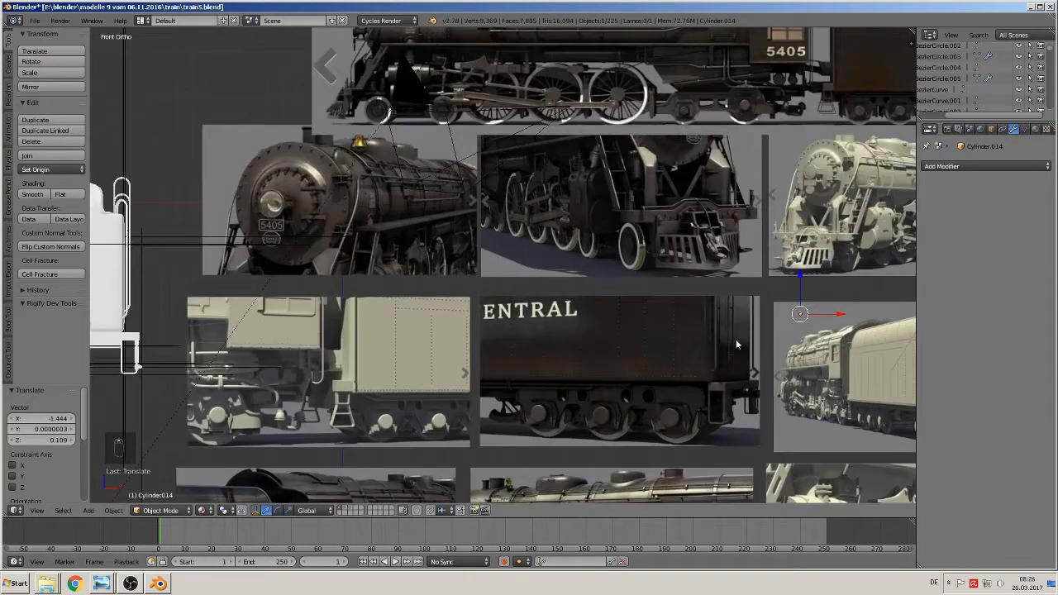
pyautogui.keyDown('shift'); pyautogui.moveTo(738, 345); pyautogui.dragTo(426, 260, button='middle'); pyautogui.keyUp('shift')
pyautogui.scroll(3, 527, 260)
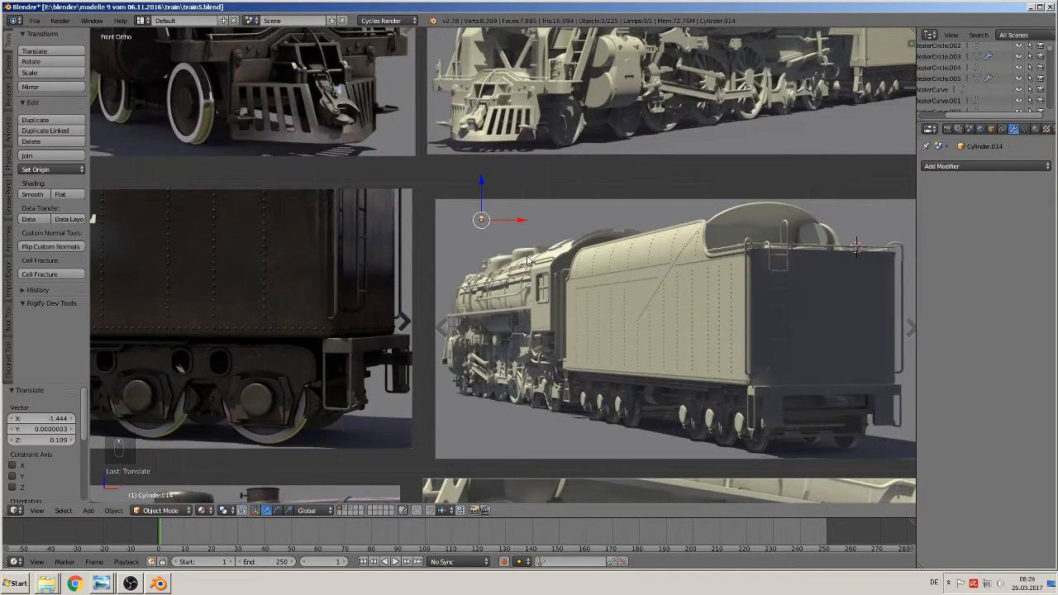
# - Move the railing post to layer 2, display that layer and clear the post's location to the world origin
pyautogui.press('m')
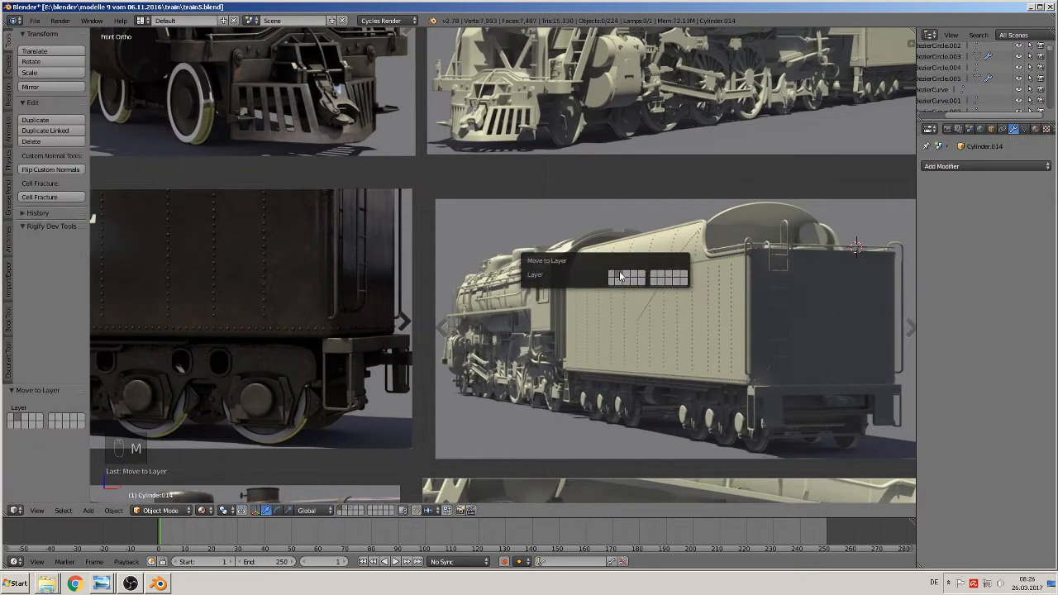
pyautogui.click(620, 276)
pyautogui.click(346, 513)
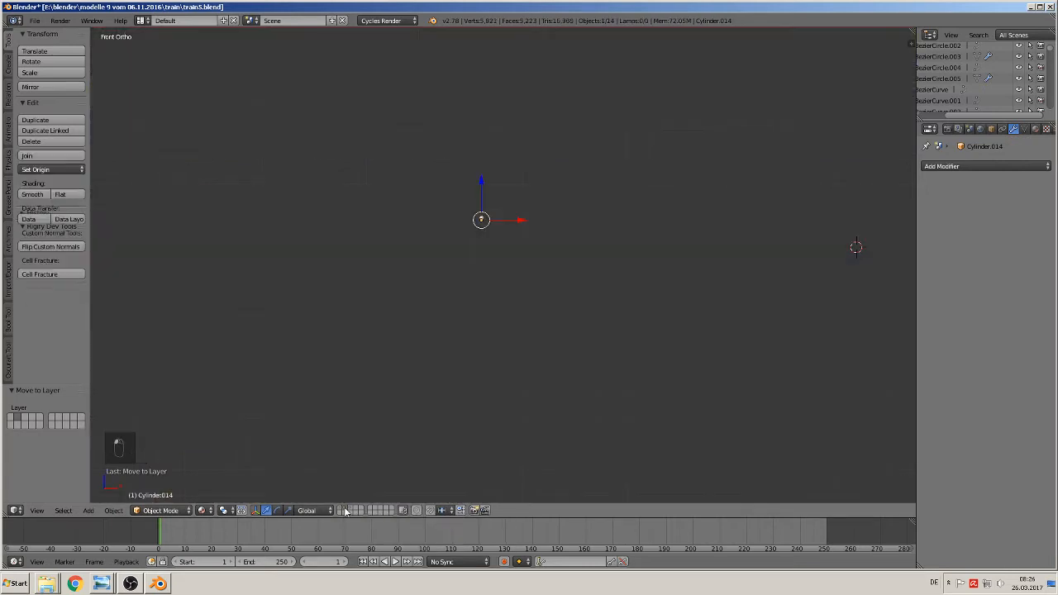
pyautogui.scroll(-5, 442, 377)
pyautogui.keyDown('shift'); pyautogui.moveTo(536, 278); pyautogui.dragTo(633, 338, button='middle'); pyautogui.keyUp('shift')
pyautogui.scroll(5, 625, 345)
pyautogui.hotkey('alt', 'g')
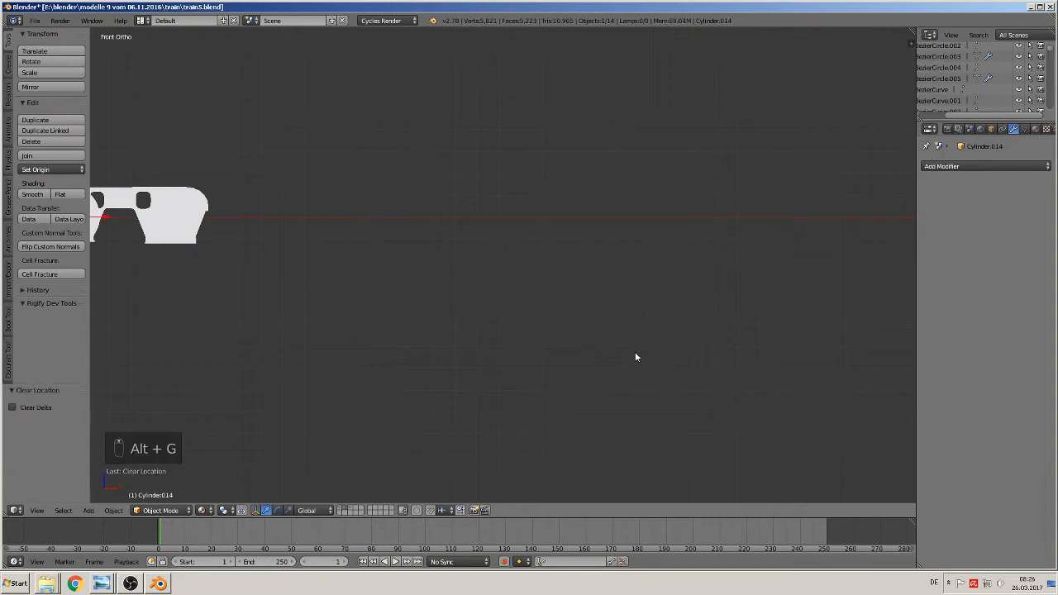
pyautogui.keyDown('shift'); pyautogui.moveTo(388, 270); pyautogui.dragTo(750, 374, button='middle'); pyautogui.keyUp('shift')
pyautogui.scroll(2, 751, 374)
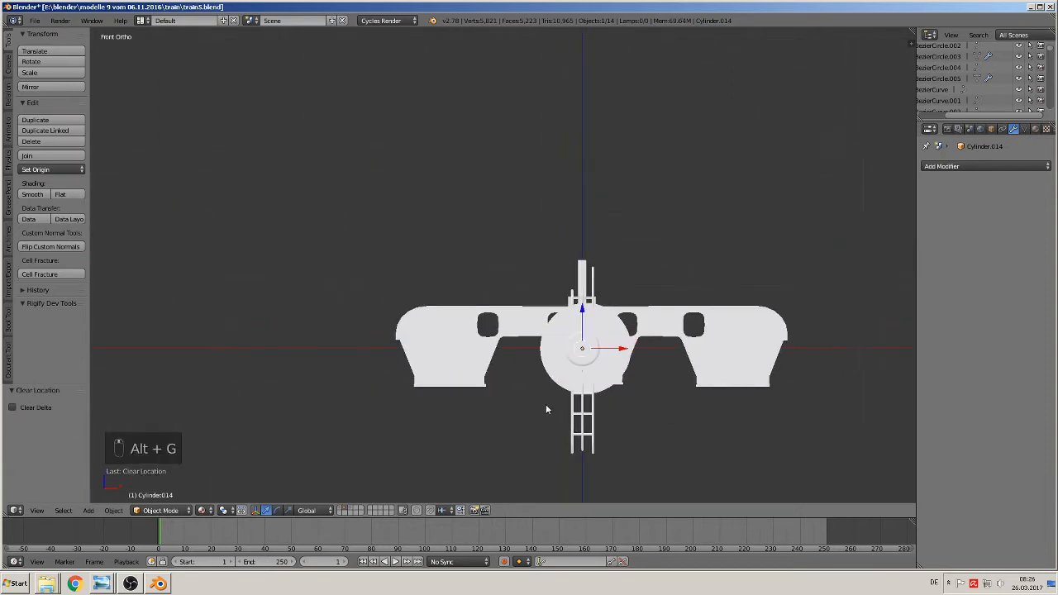
# - Create a new group from the railing post and name it "holder 1"
pyautogui.hotkey('ctrl', 'g')
pyautogui.click(37, 418)
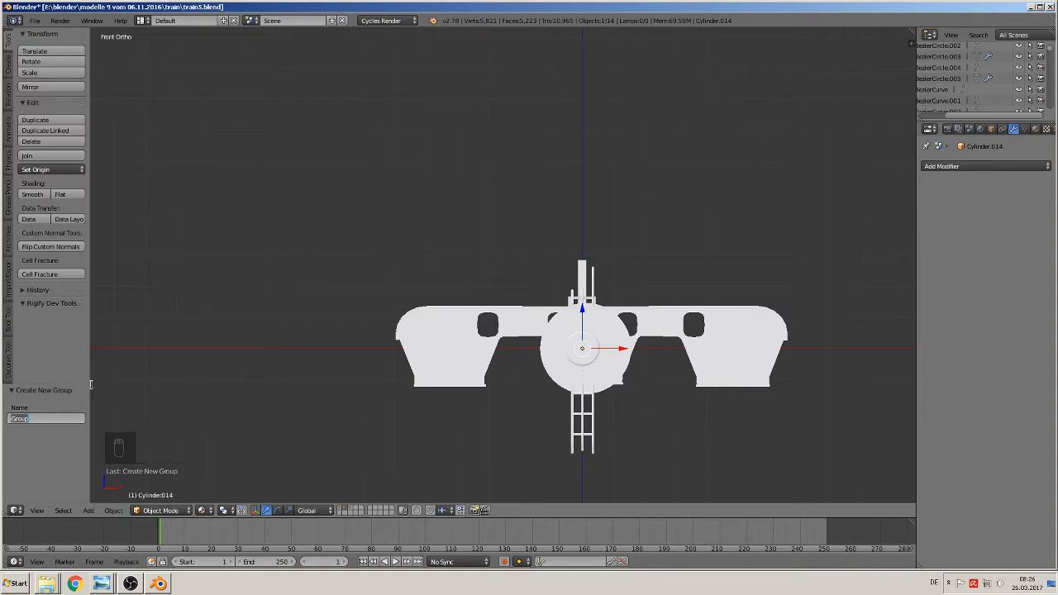
pyautogui.press('BackSpace')
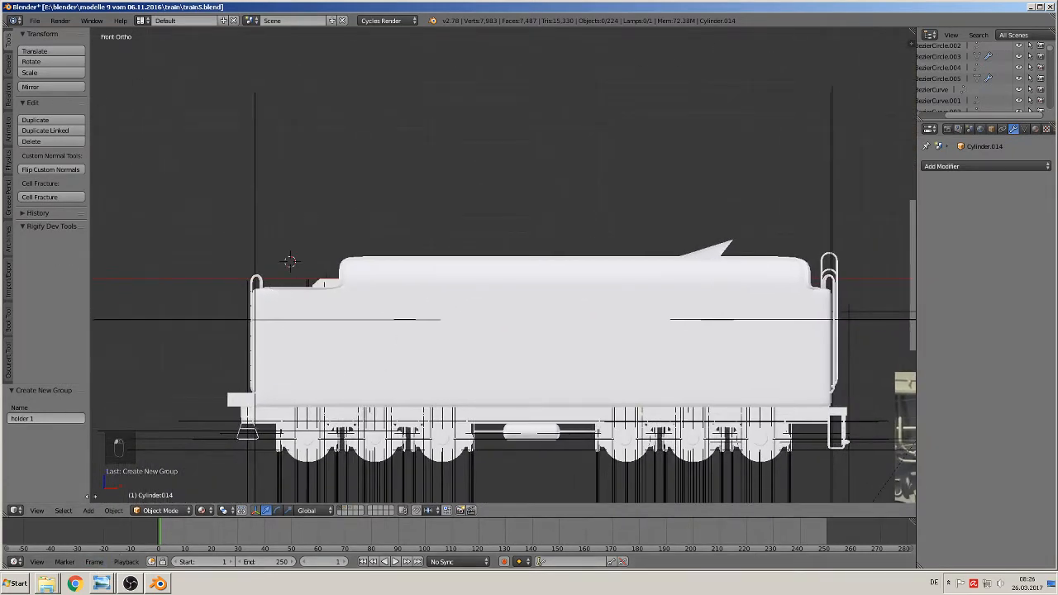
# - Add an instance of the holder 1 group to the tender scene
pyautogui.click(87, 510)
pyautogui.click(129, 341)
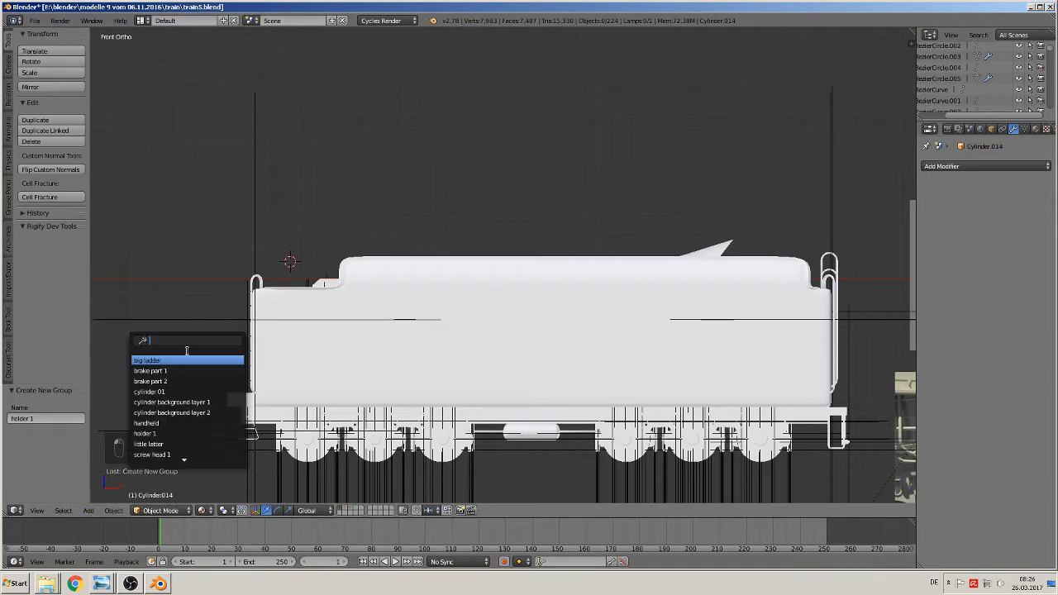
pyautogui.click(177, 433)
pyautogui.scroll(1, 213, 391)
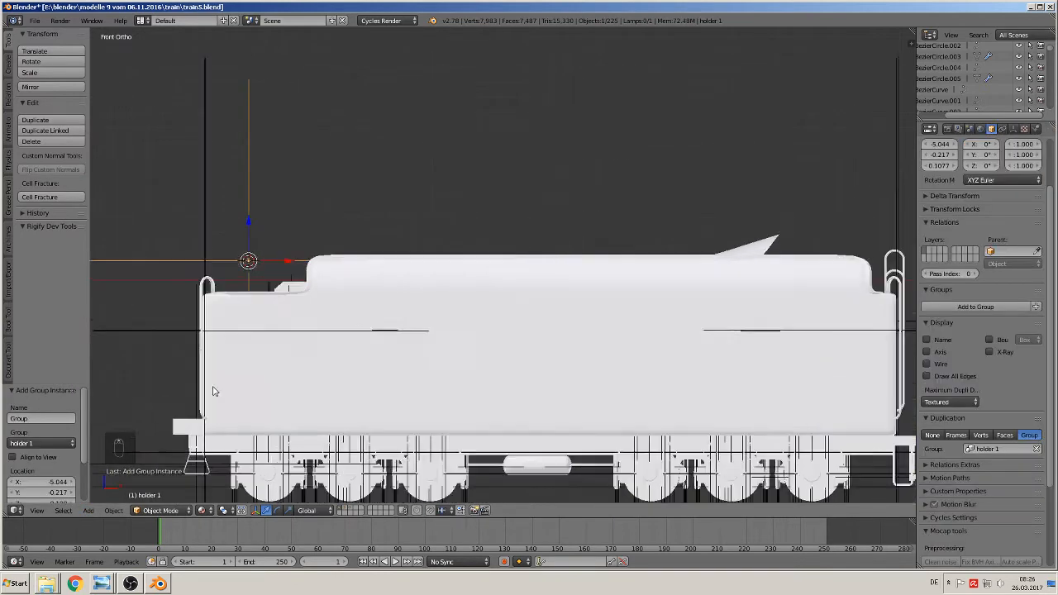
# - Move the holder 1 instance to about Y -0.486 and Z -0.042, close to the rear part of the tender's side wall
pyautogui.scroll(1, 214, 391)
pyautogui.moveTo(236, 368); pyautogui.dragTo(515, 202, button='middle')
pyautogui.moveTo(487, 151); pyautogui.dragTo(398, 234)
pyautogui.moveTo(398, 233); pyautogui.dragTo(292, 247, button='middle')
pyautogui.moveTo(327, 246); pyautogui.dragTo(377, 274)
pyautogui.scroll(3, 375, 293)
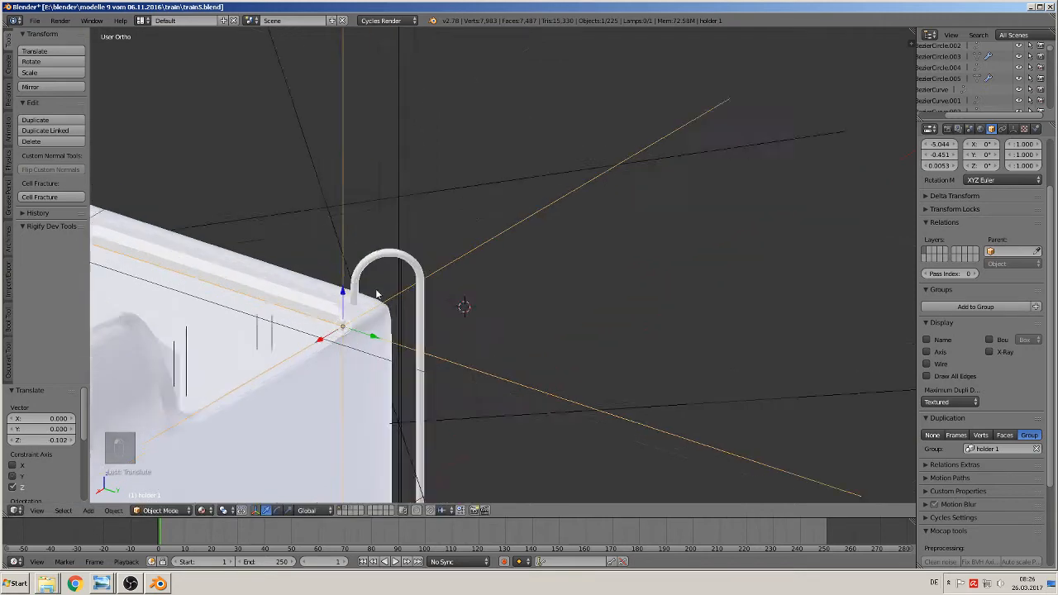
pyautogui.moveTo(374, 296); pyautogui.dragTo(423, 235, button='middle')
pyautogui.moveTo(423, 234); pyautogui.dragTo(426, 278)
pyautogui.moveTo(452, 357); pyautogui.dragTo(477, 349, button='middle')
pyautogui.moveTo(453, 312); pyautogui.dragTo(436, 316)
pyautogui.moveTo(422, 322); pyautogui.dragTo(355, 355, button='middle')
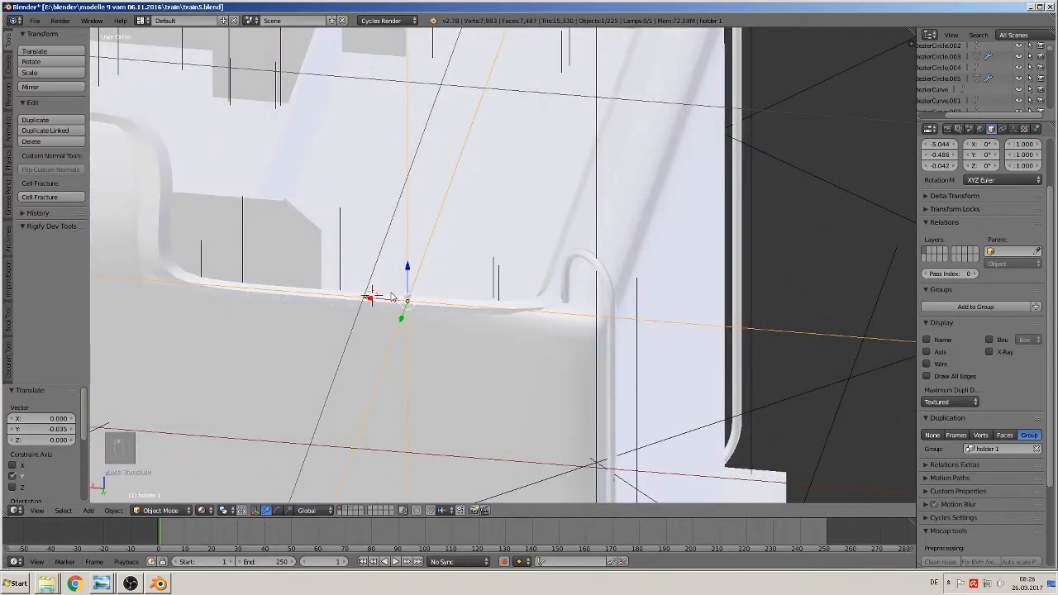
# - Seat the post on the tender's side wall rim at about X -5.085, Y -0.530, Z -0.058
pyautogui.moveTo(391, 297); pyautogui.dragTo(366, 295)
pyautogui.moveTo(367, 295); pyautogui.dragTo(407, 310, button='middle')
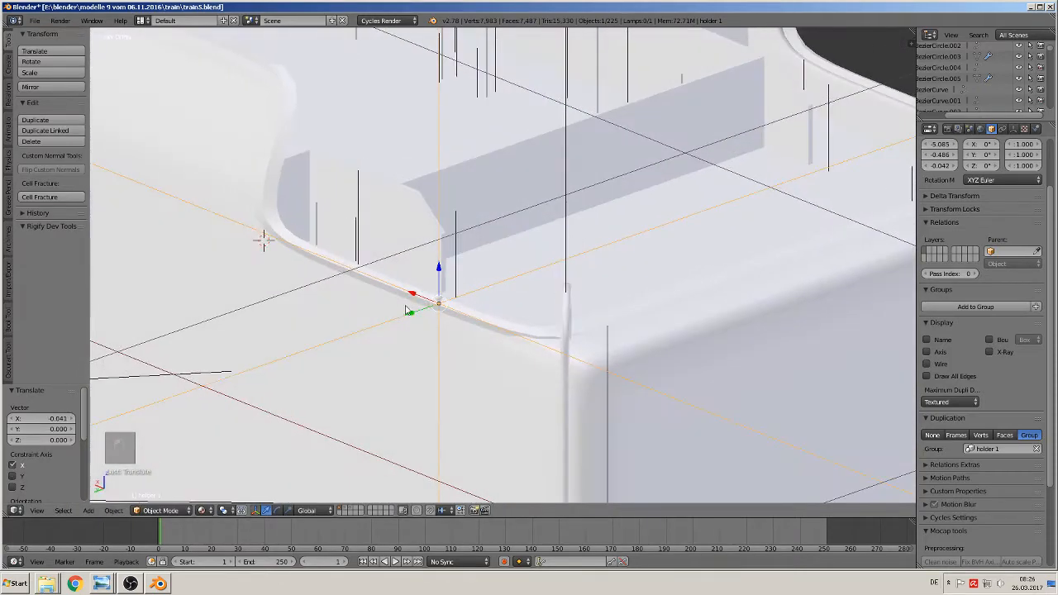
pyautogui.moveTo(406, 311); pyautogui.dragTo(421, 312)
pyautogui.moveTo(421, 311); pyautogui.dragTo(463, 269, button='middle')
pyautogui.moveTo(450, 262); pyautogui.dragTo(446, 287)
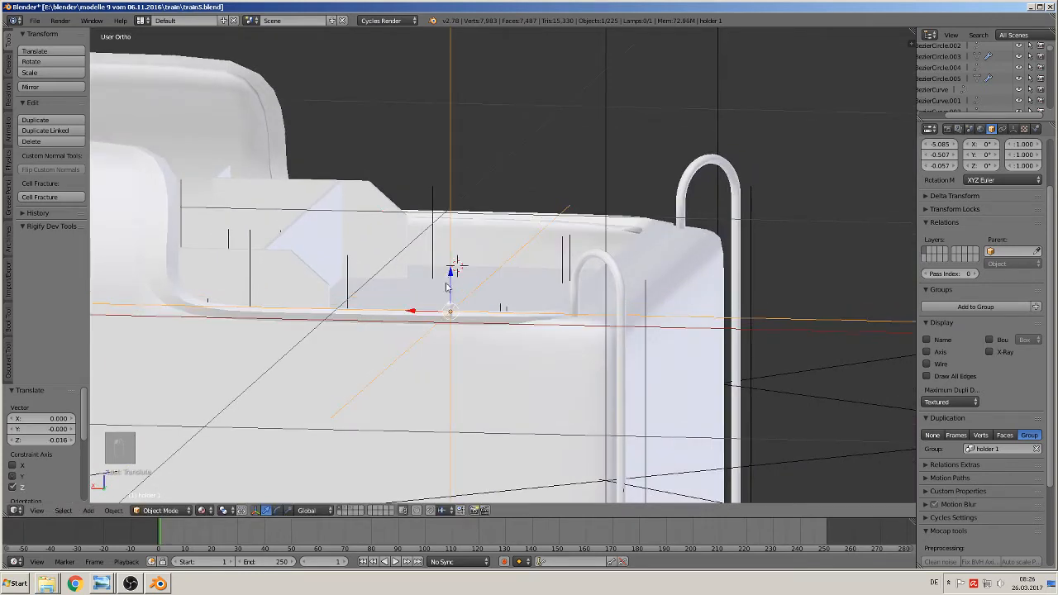
pyautogui.moveTo(446, 287); pyautogui.dragTo(383, 349, button='middle')
pyautogui.moveTo(382, 350); pyautogui.dragTo(408, 352)
pyautogui.moveTo(408, 352); pyautogui.dragTo(438, 304, button='middle')
pyautogui.moveTo(438, 304); pyautogui.dragTo(438, 313)
pyautogui.moveTo(438, 312); pyautogui.dragTo(420, 335, button='middle')
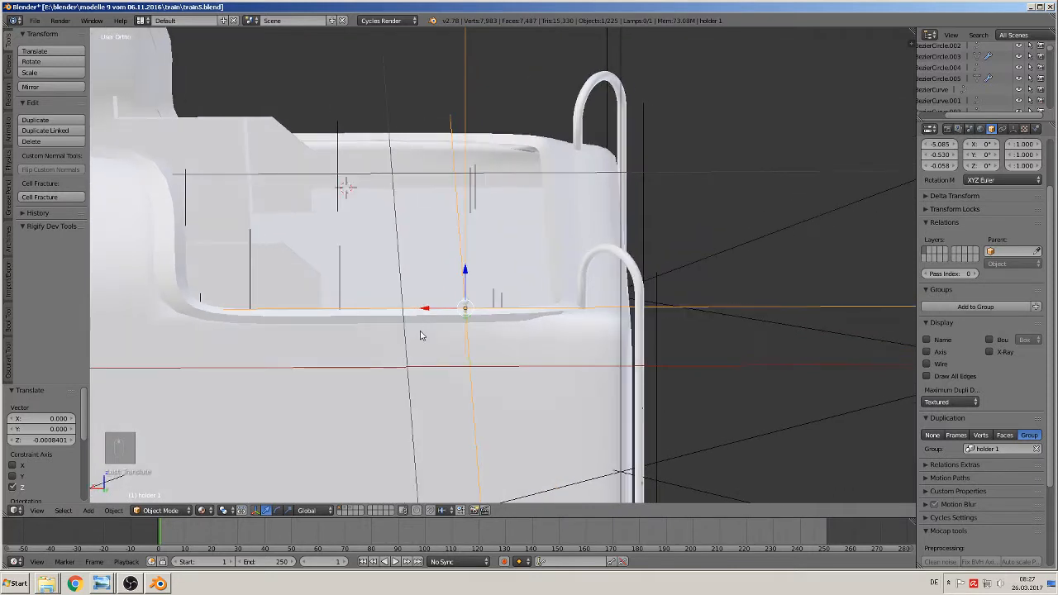
# - Duplicate the post about 0.241 along X on the same side wall rim
pyautogui.hotkey('shift', 'd')
pyautogui.press('x')
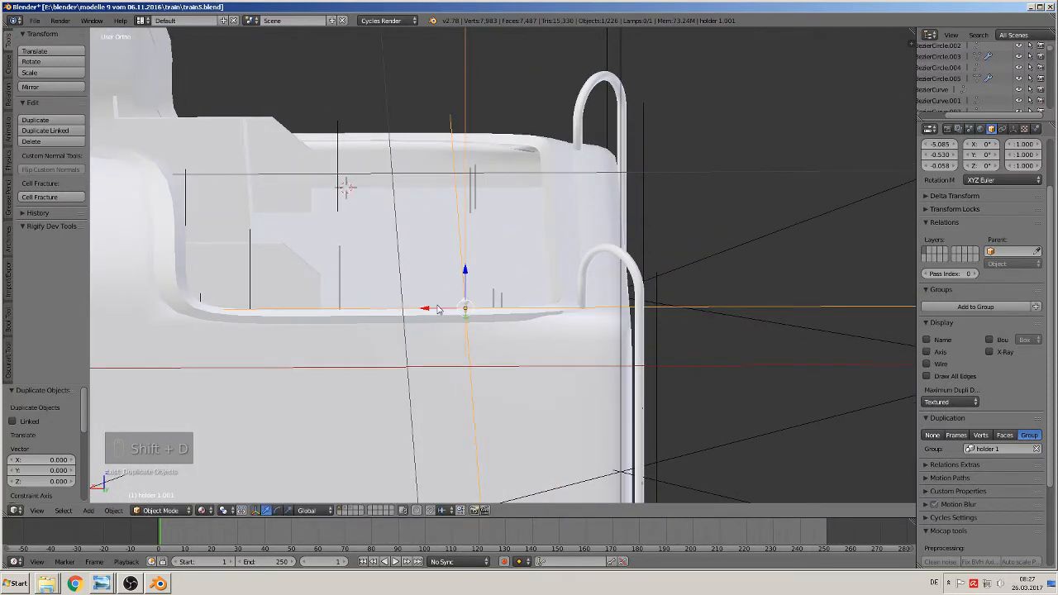
pyautogui.click(250, 300)
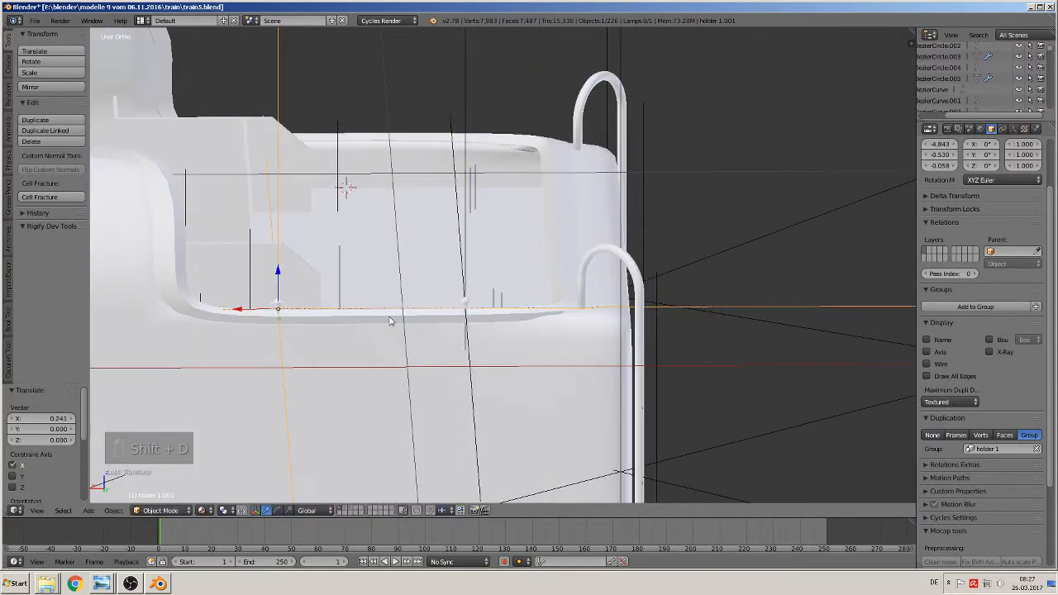
# - Select both side posts and duplicate them about -0.915 along Y to the opposite side wall
pyautogui.keyDown('shift'); pyautogui.rightClick(464, 307); pyautogui.keyUp('shift')
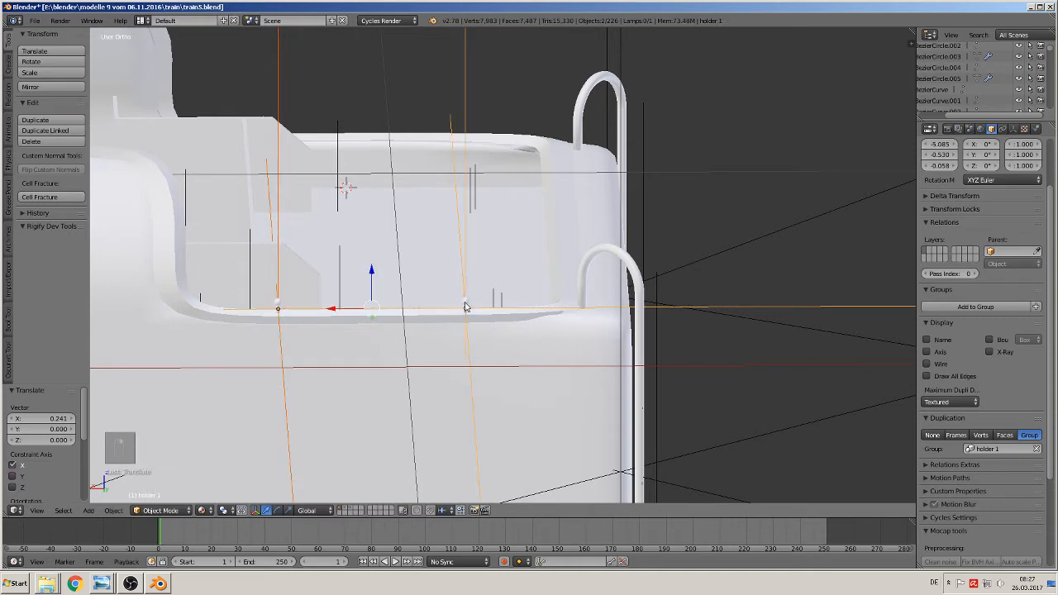
pyautogui.moveTo(372, 348); pyautogui.dragTo(694, 339, button='middle')
pyautogui.scroll(-3, 683, 340)
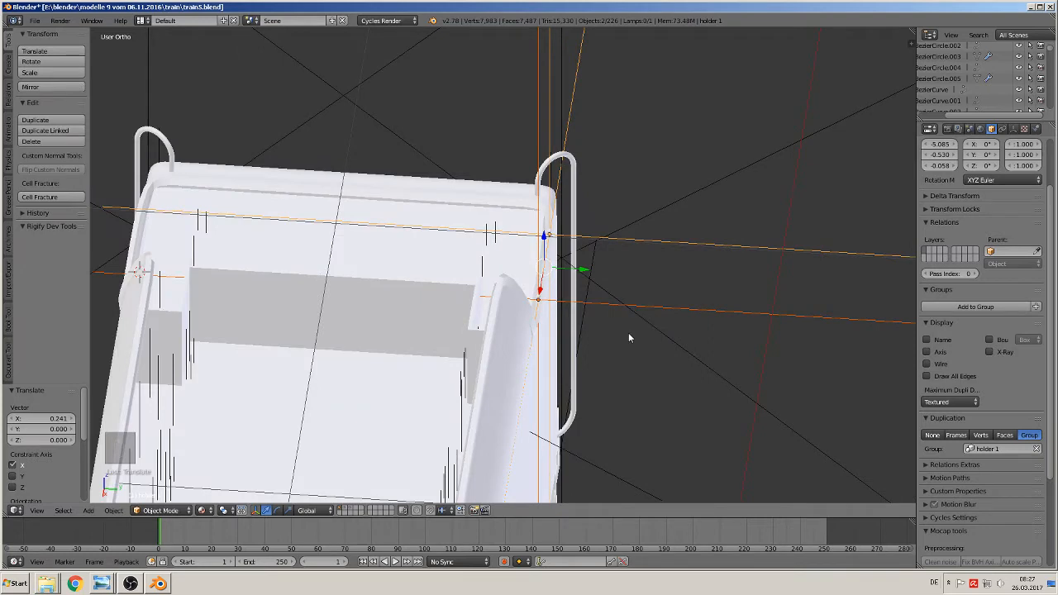
pyautogui.hotkey('shift', 'd')
pyautogui.press('y')
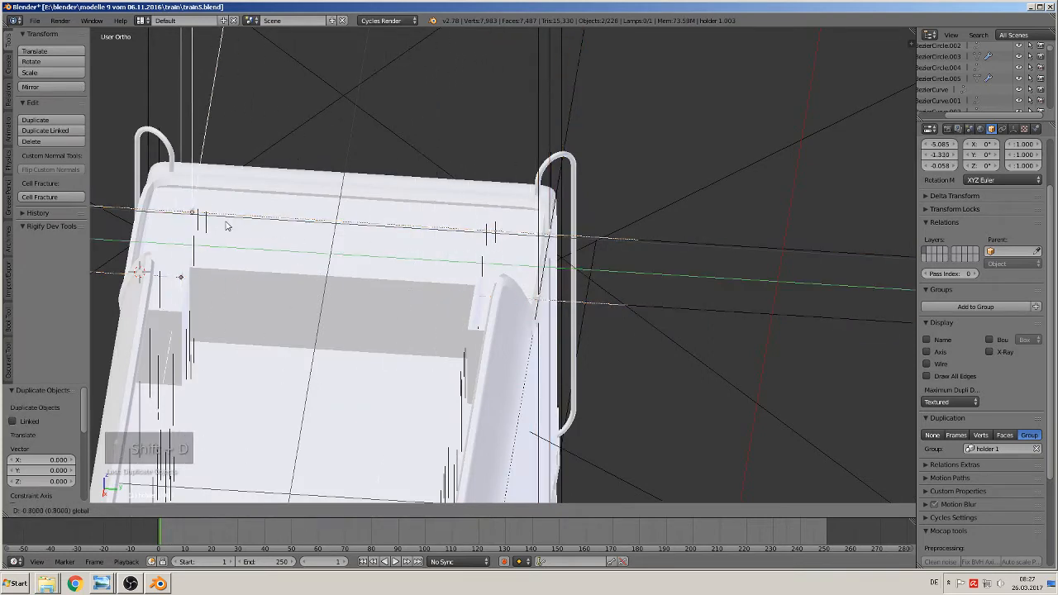
pyautogui.click(186, 230)
# - Nudge the duplicated pair of posts about -0.006 along Y to sit on the opposite wall's rim
pyautogui.scroll(8, 288, 218)
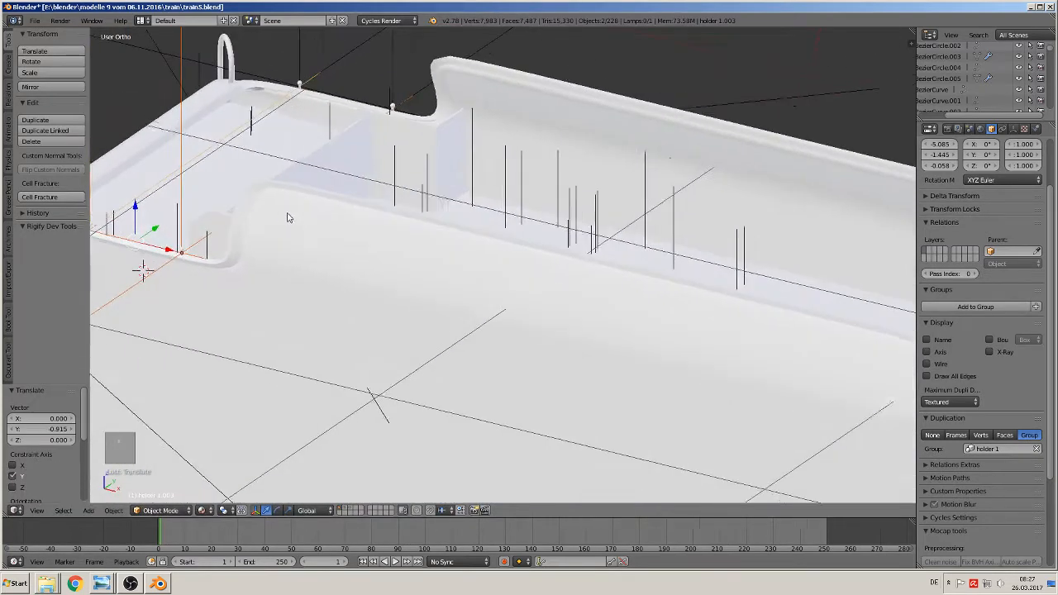
pyautogui.keyDown('shift'); pyautogui.moveTo(435, 288); pyautogui.dragTo(390, 328, button='middle'); pyautogui.keyUp('shift')
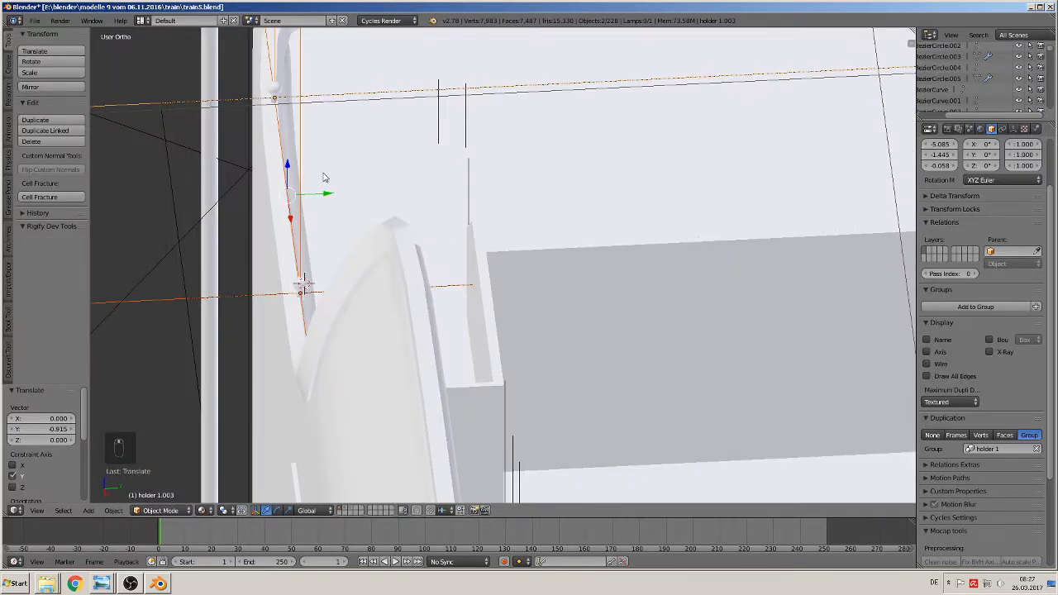
pyautogui.moveTo(327, 193); pyautogui.dragTo(320, 195)
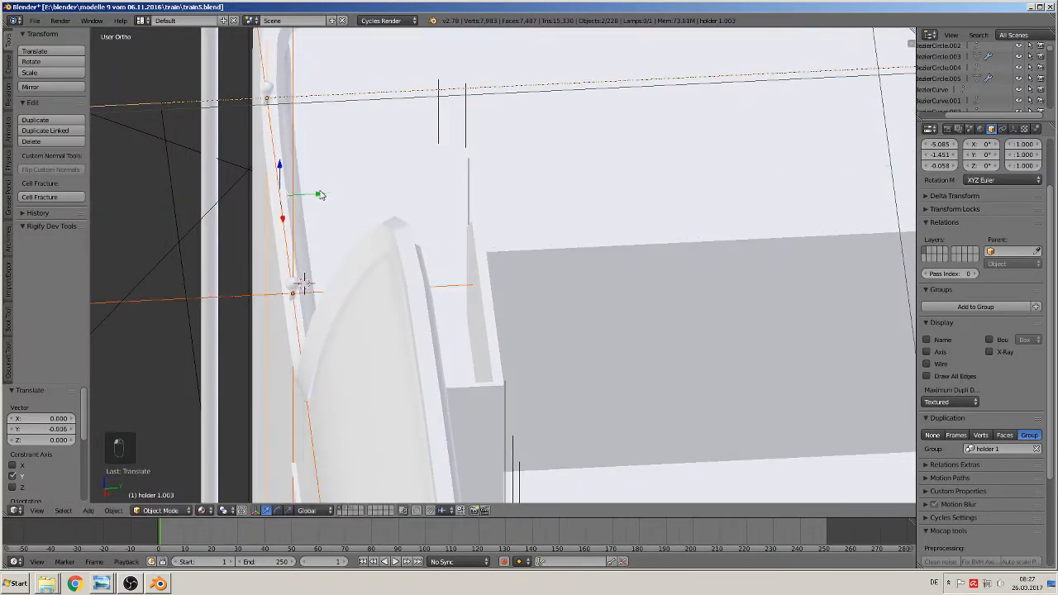
pyautogui.scroll(-6, 320, 195)
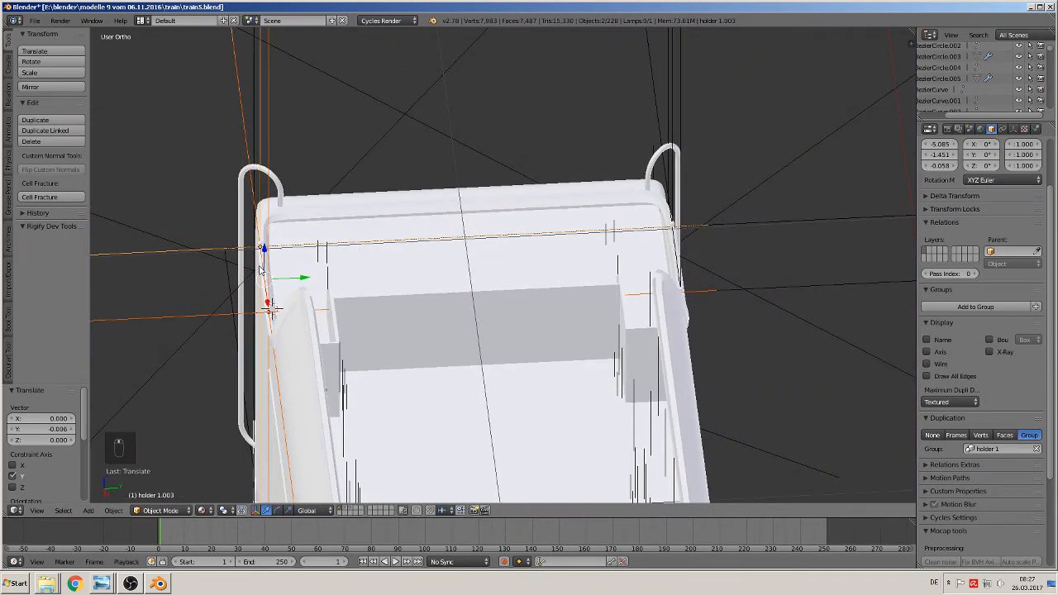
# - Duplicate the pair of posts about 0.524 along Y and shift the copies about -0.630 along X, beyond the rear wall
pyautogui.hotkey('shift', 'd')
pyautogui.click(502, 275)
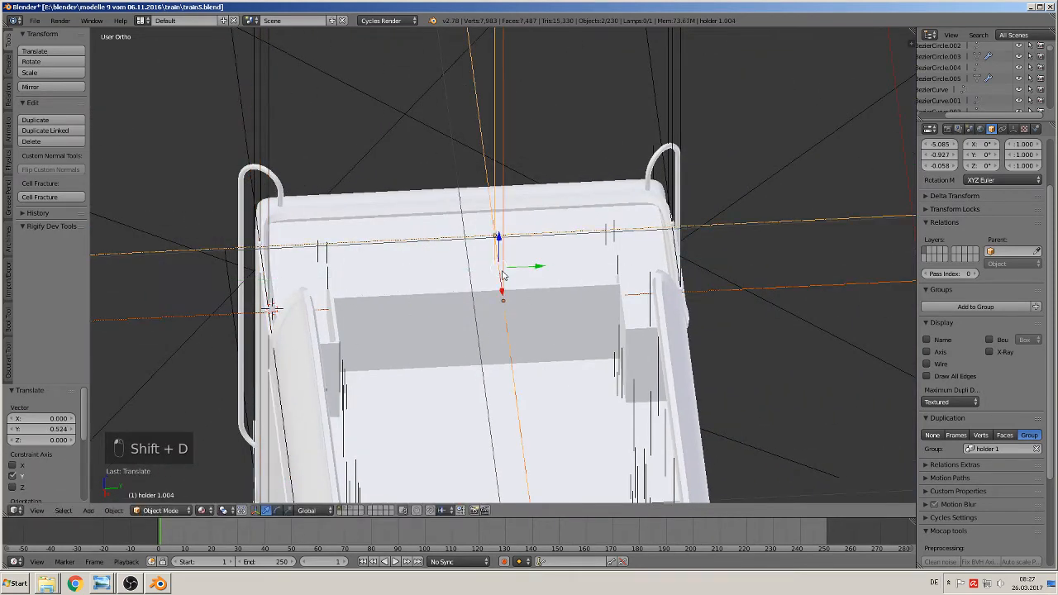
pyautogui.moveTo(512, 321); pyautogui.dragTo(595, 310, button='middle')
pyautogui.moveTo(551, 280); pyautogui.dragTo(279, 236)
# - Rotate the new pair of posts 90° about Z and move it about 0.369 along X onto the rear wall's rim
pyautogui.write('r')
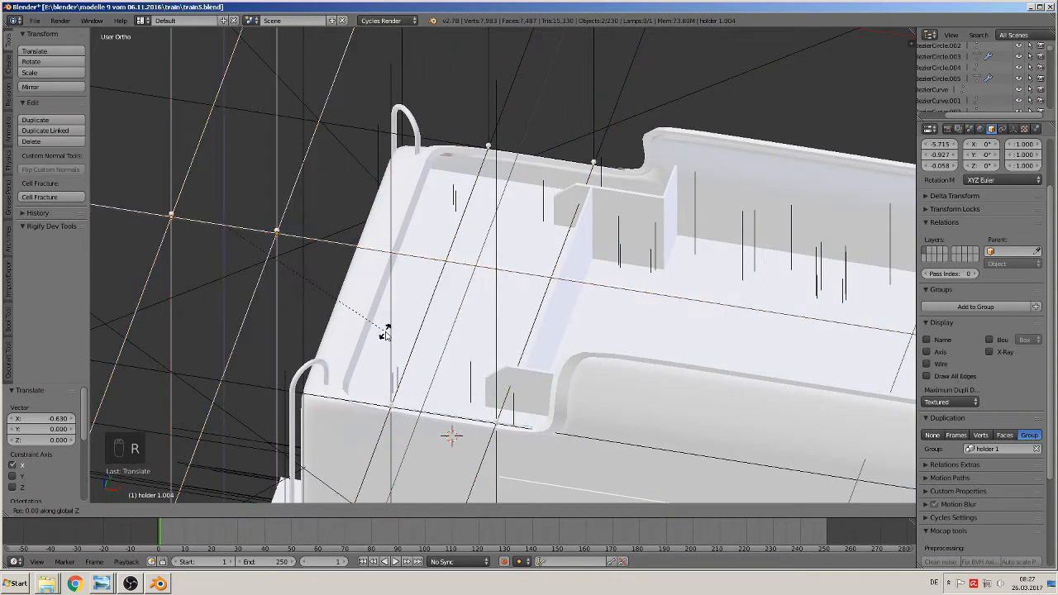
pyautogui.write('z90')
pyautogui.press('Return')
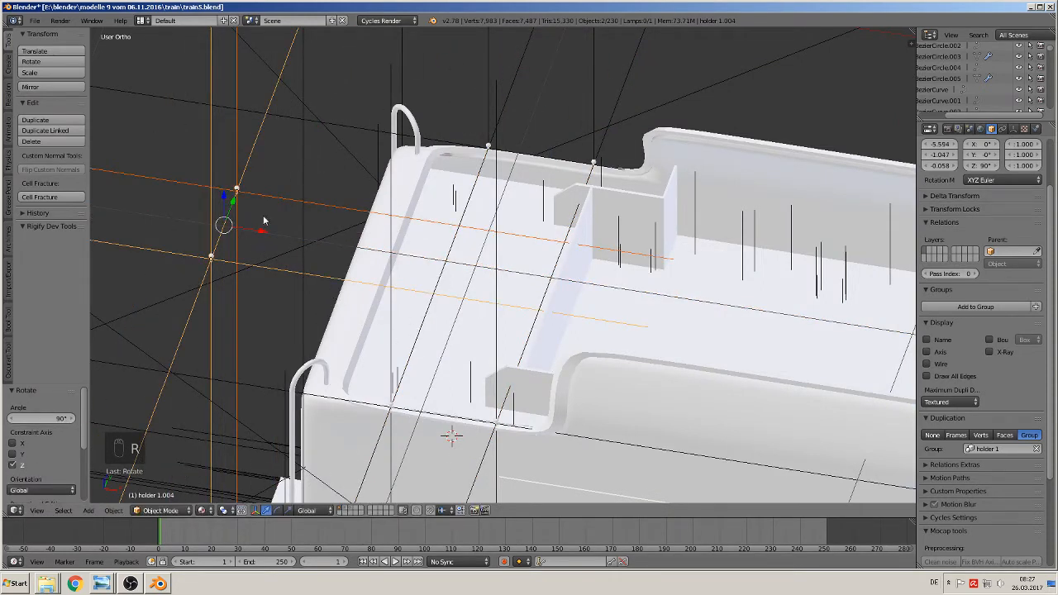
pyautogui.moveTo(257, 233); pyautogui.dragTo(410, 290)
pyautogui.scroll(4, 410, 289)
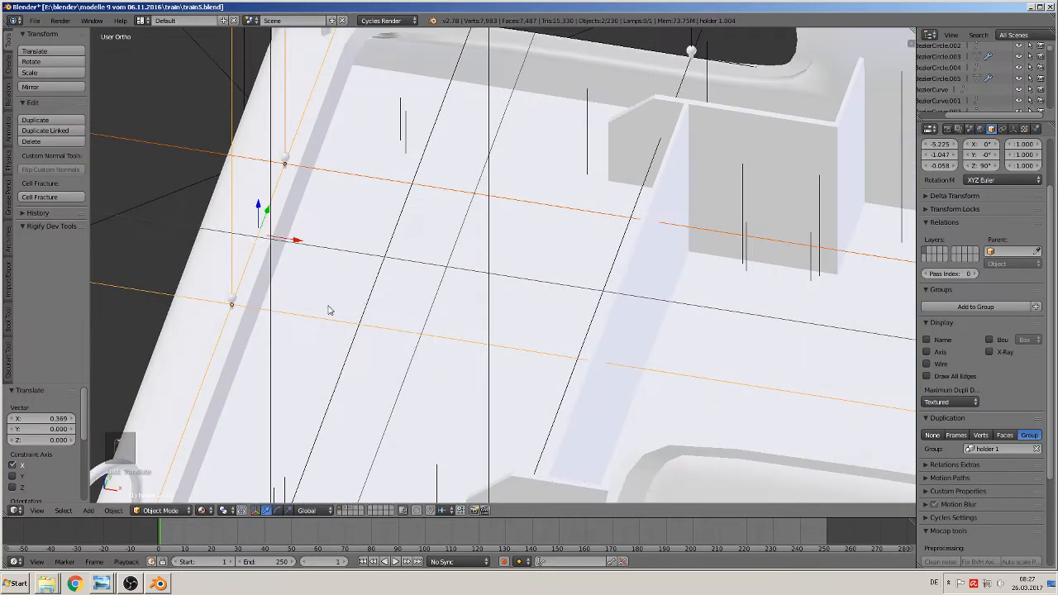
# - Spread the two rear posts apart along Y, placing them at about Y -1.146 and Y -0.767
pyautogui.moveTo(331, 309); pyautogui.dragTo(683, 300, button='middle')
pyautogui.rightClick(669, 284)
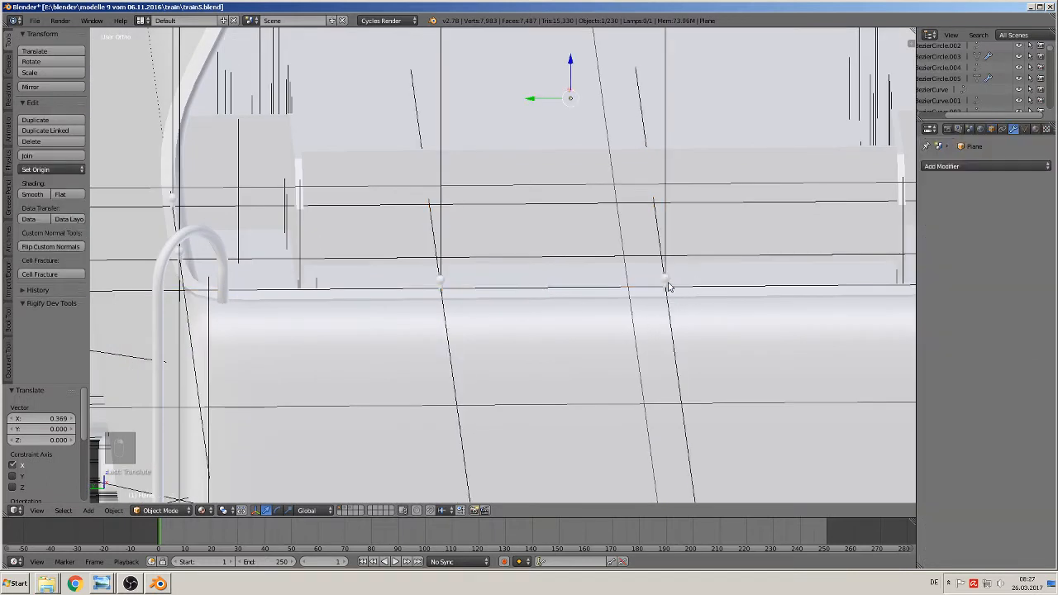
pyautogui.rightClick(668, 287)
pyautogui.press('g')
pyautogui.press('y')
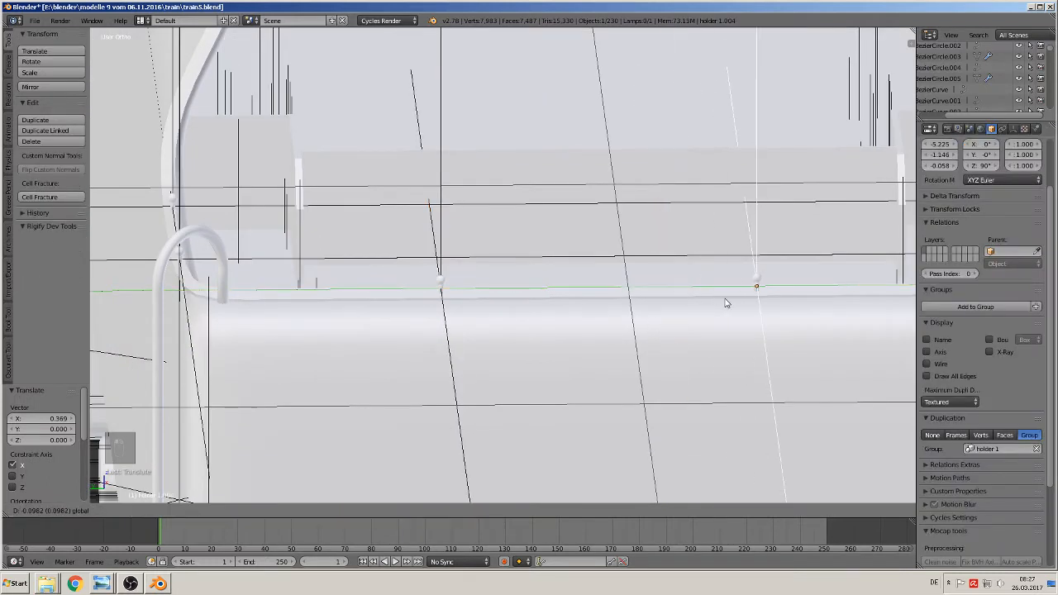
pyautogui.click(725, 304)
pyautogui.rightClick(441, 281)
pyautogui.moveTo(410, 289); pyautogui.dragTo(371, 301)
# - Deselect the railing posts placed along the rear deck rim
pyautogui.scroll(-2, 401, 323)
pyautogui.moveTo(401, 323); pyautogui.dragTo(471, 342, button='middle')
pyautogui.scroll(2, 478, 335)
pyautogui.press('a')
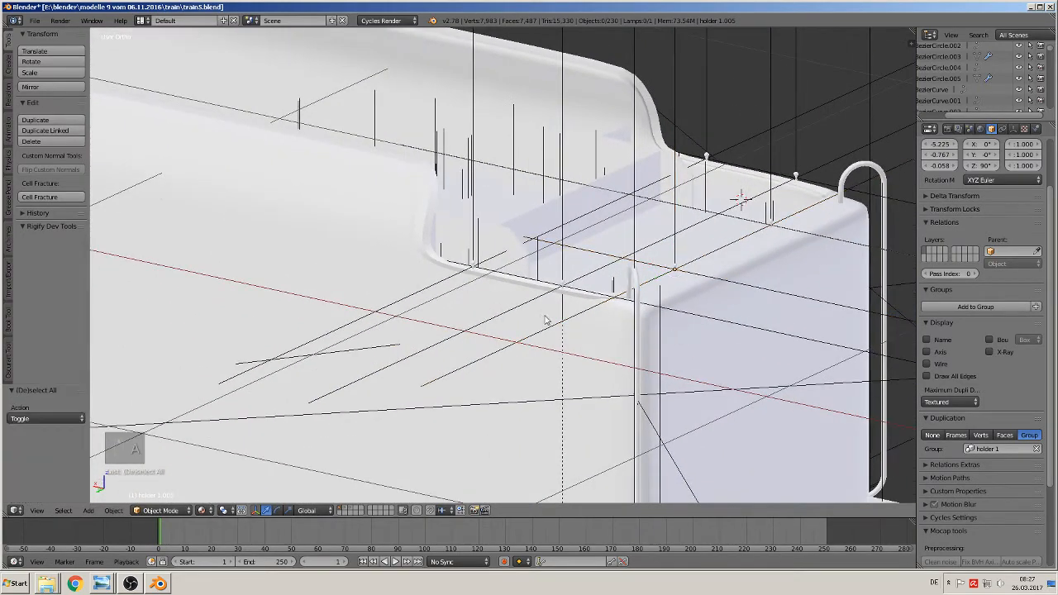
pyautogui.scroll(2, 553, 320)
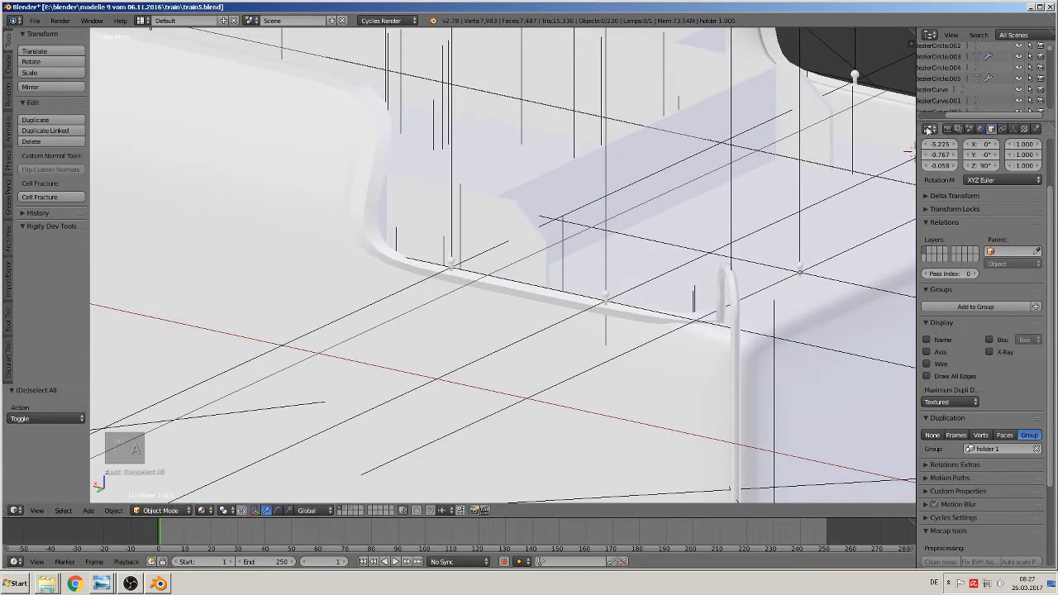
# - Open the tender body's mesh for editing and show it in solid shading
pyautogui.rightClick(496, 324)
pyautogui.press('Tab')
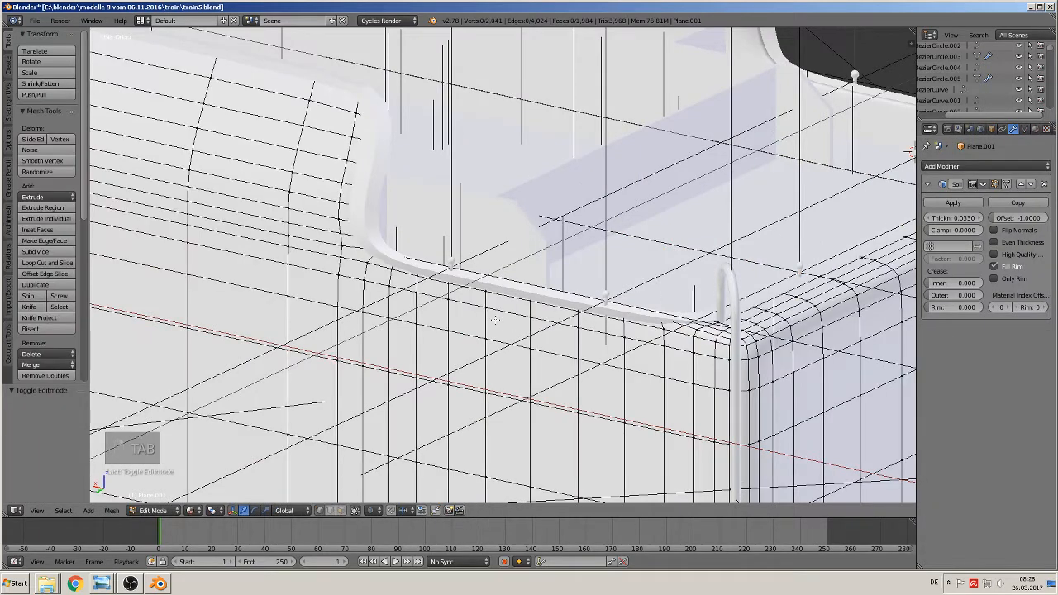
pyautogui.keyDown('shift'); pyautogui.moveTo(455, 320); pyautogui.dragTo(397, 304, button='middle'); pyautogui.keyUp('shift')
pyautogui.scroll(-2, 397, 303)
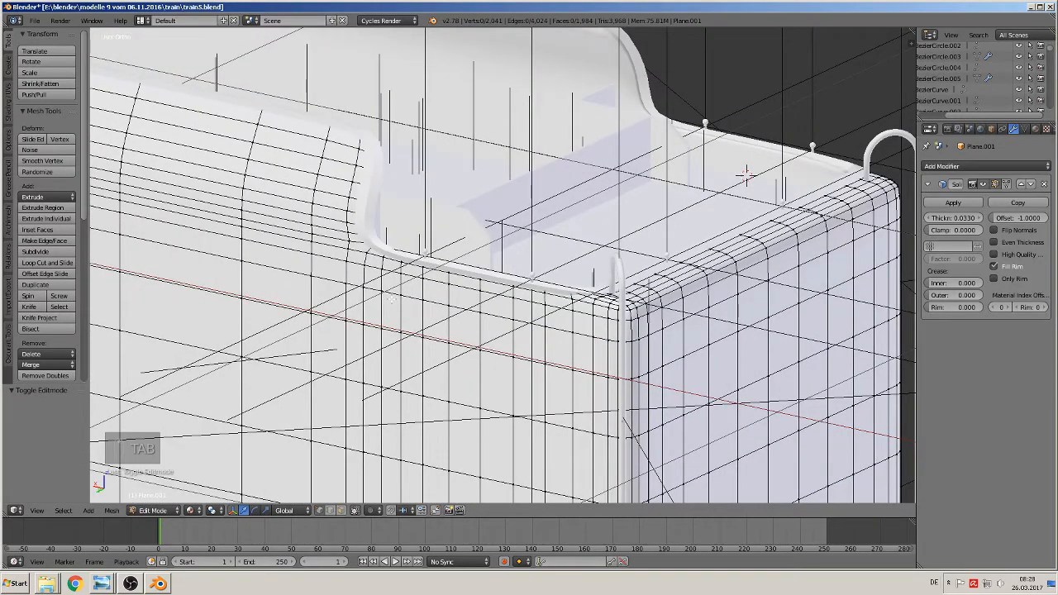
pyautogui.press('z')
pyautogui.press('z')
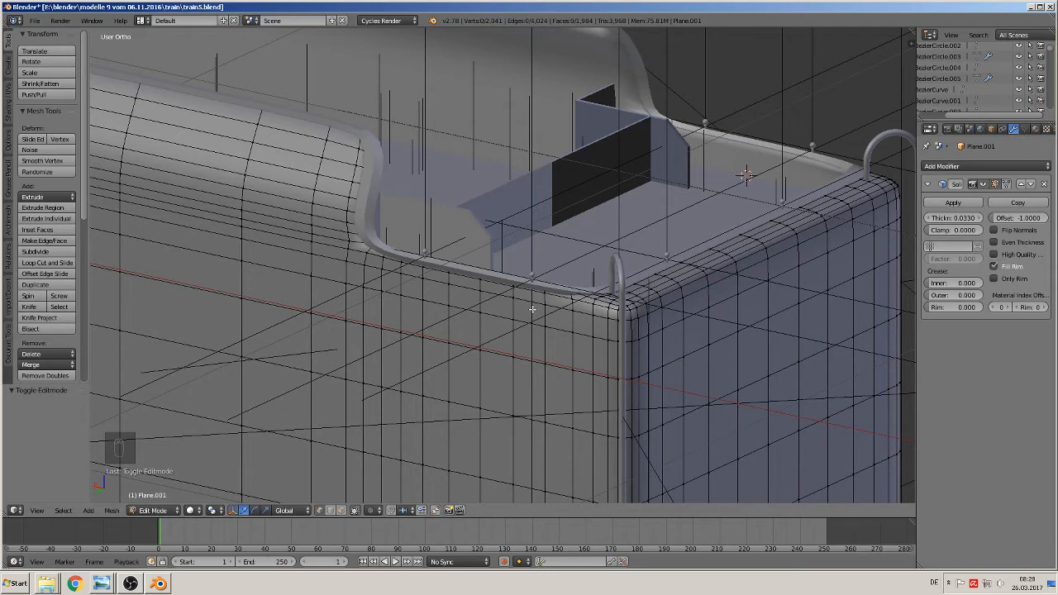
pyautogui.scroll(4, 615, 303)
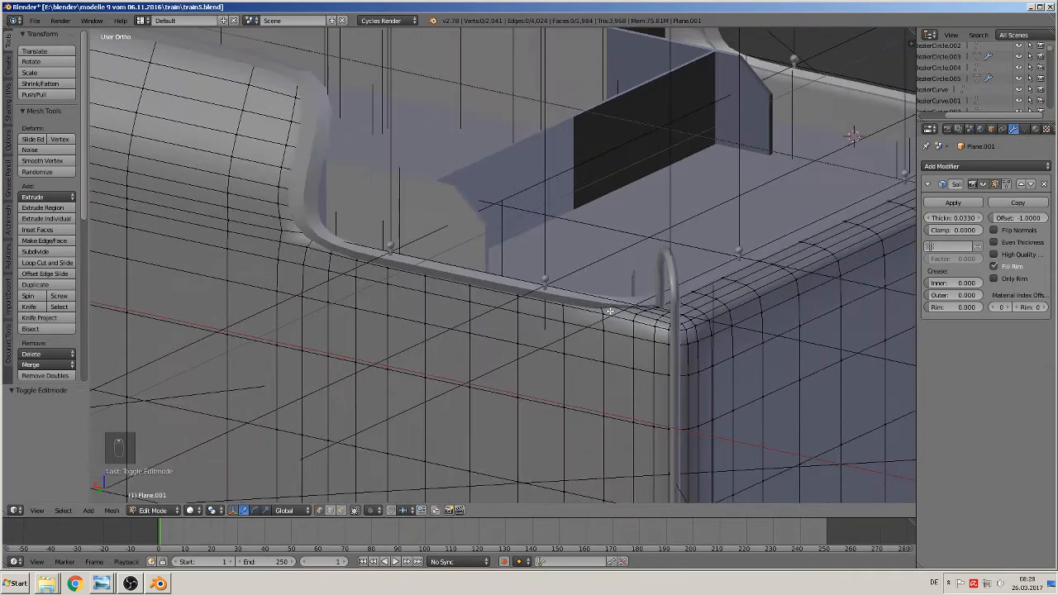
pyautogui.press('l')
pyautogui.scroll(-3, 475, 286)
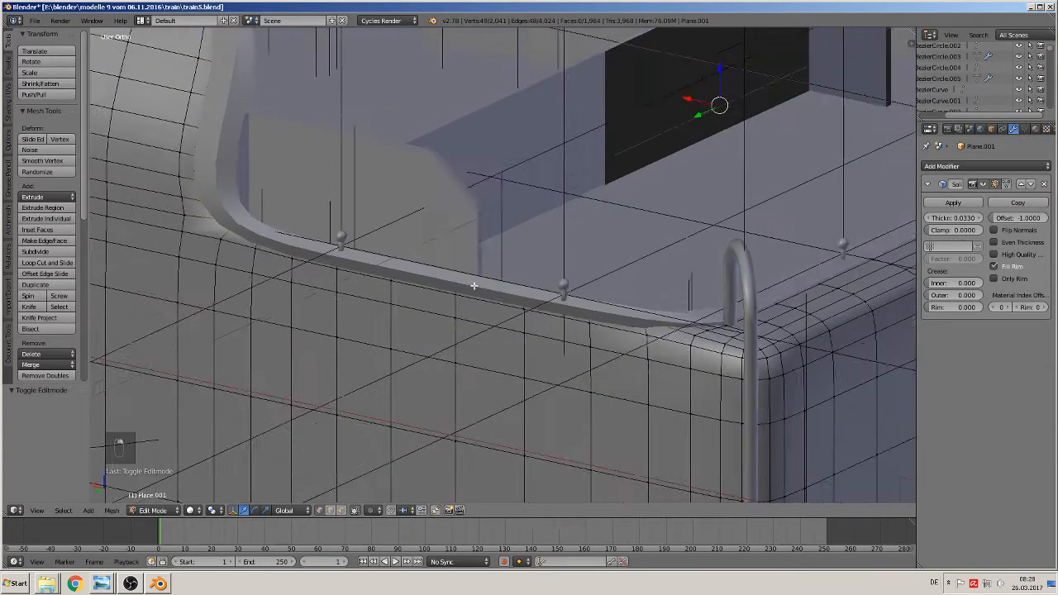
pyautogui.press('a')
pyautogui.scroll(2, 420, 278)
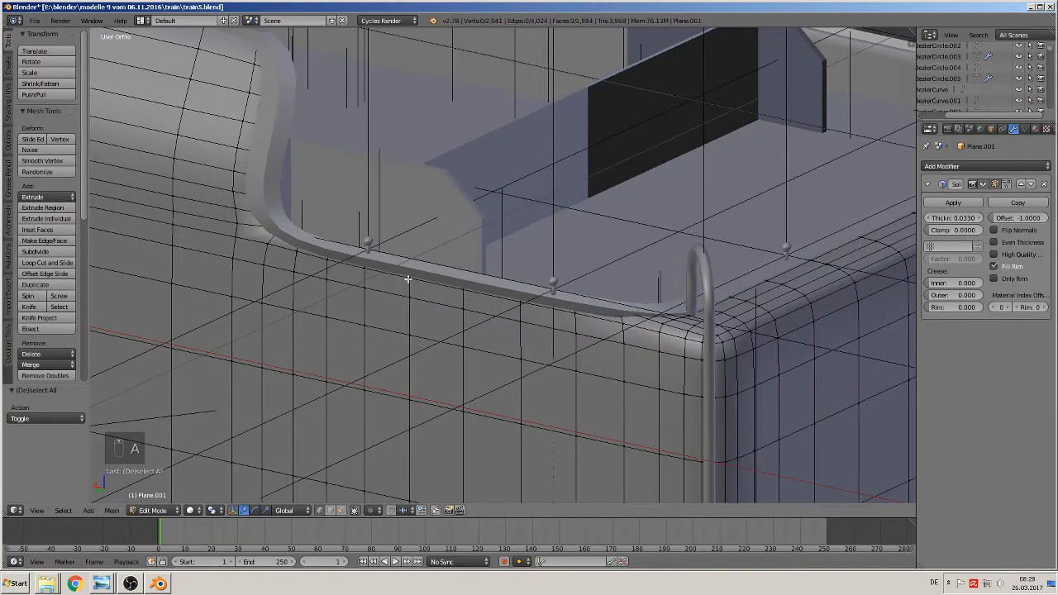
pyautogui.moveTo(407, 279); pyautogui.dragTo(593, 337, button='middle')
pyautogui.press('z')
pyautogui.rightClick(569, 171)
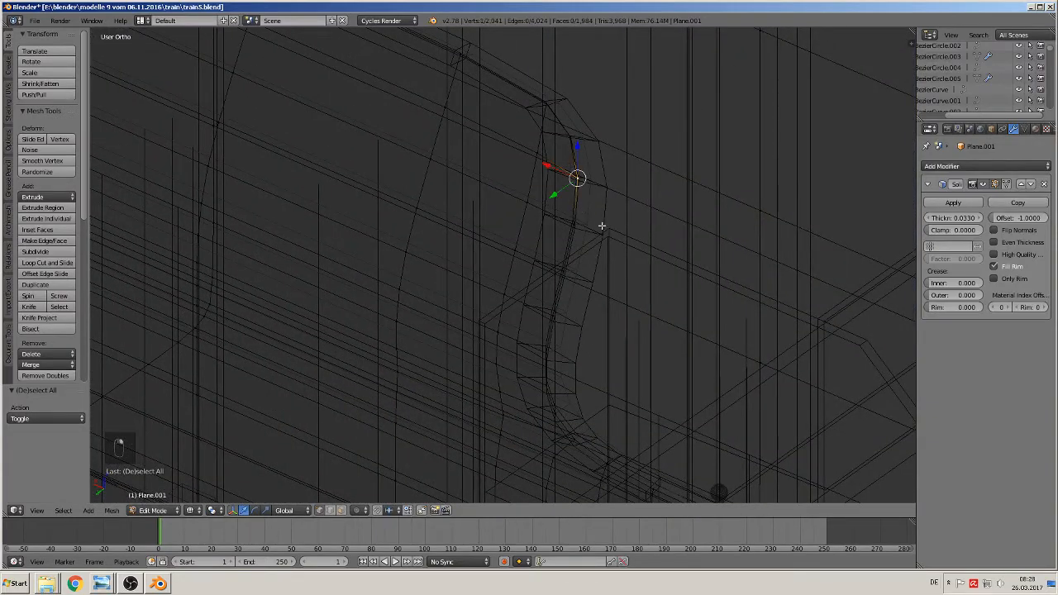
pyautogui.moveTo(602, 224); pyautogui.dragTo(621, 242, button='middle')
pyautogui.scroll(-10, 621, 242)
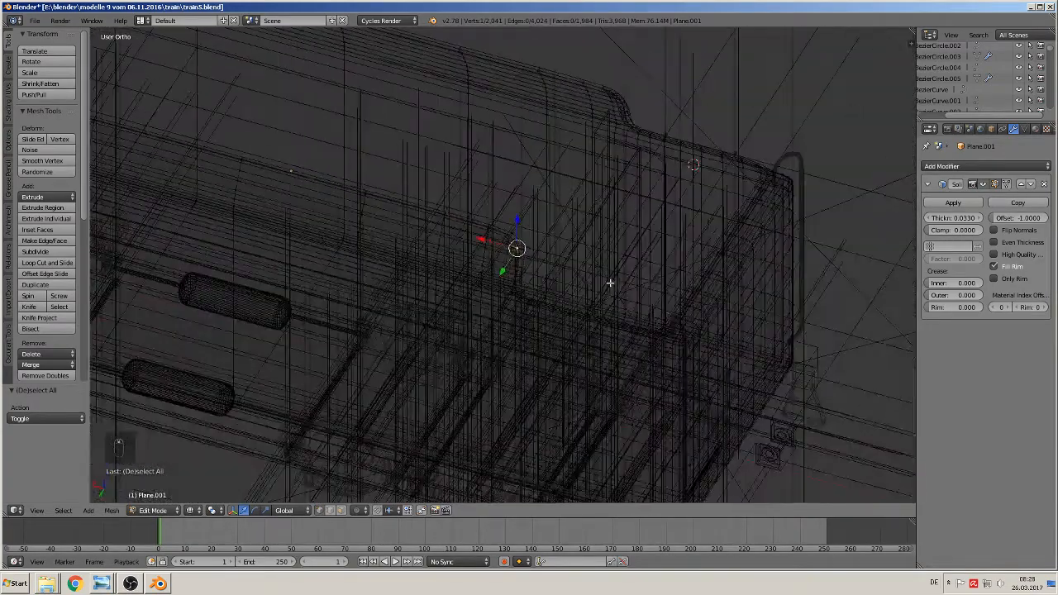
pyautogui.press('Tab')
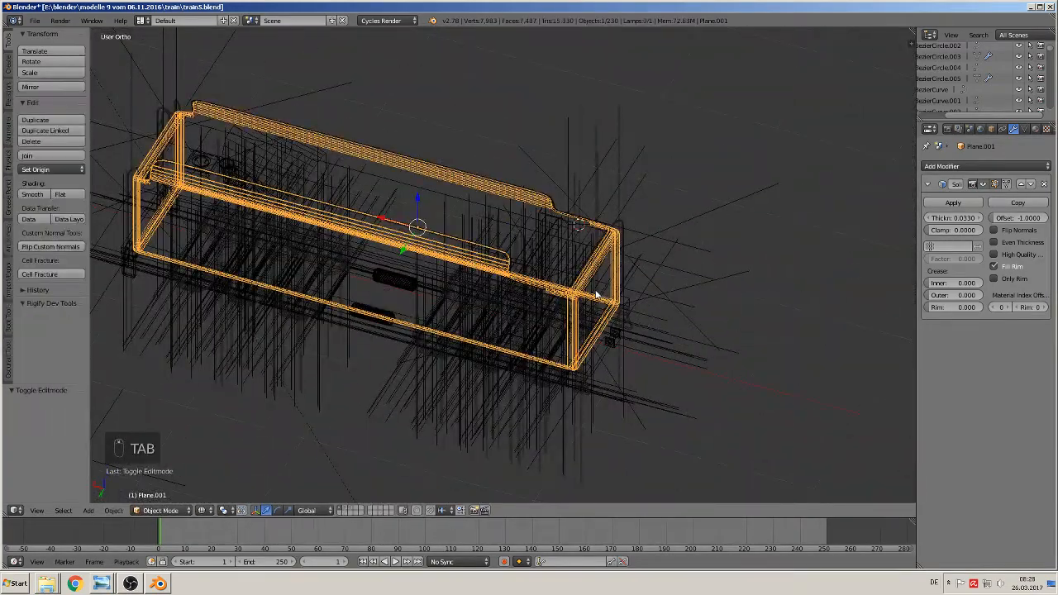
pyautogui.scroll(8, 595, 294)
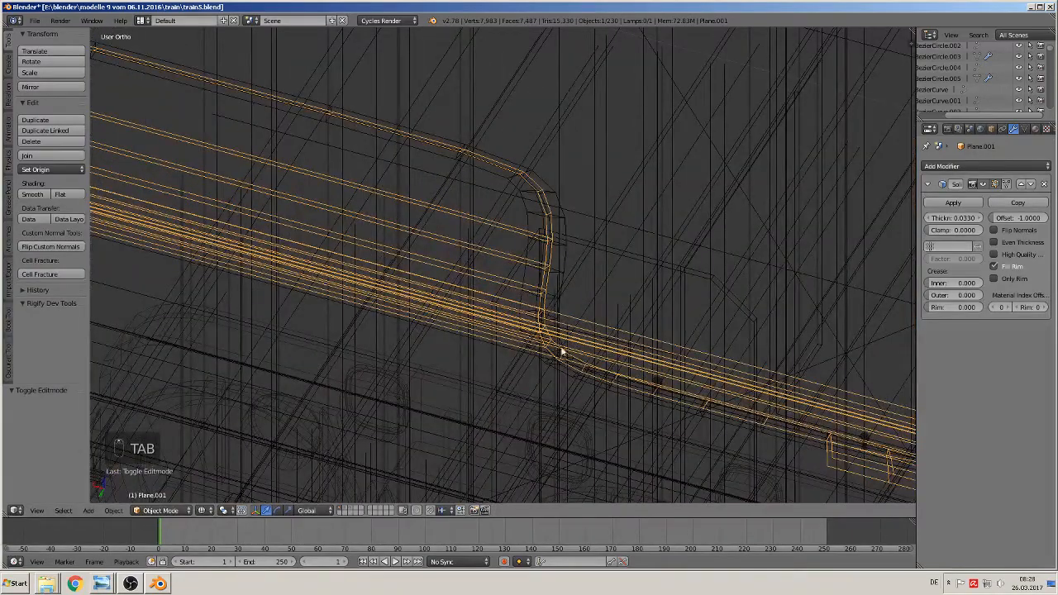
pyautogui.press('Tab')
pyautogui.scroll(-3, 751, 408)
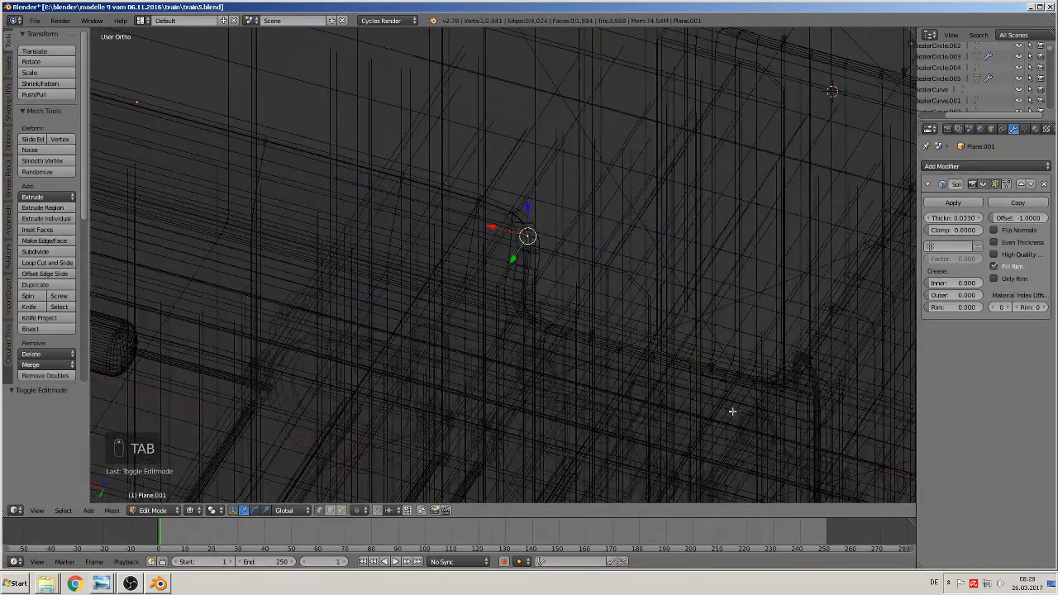
pyautogui.press('KP_1')
pyautogui.click(190, 510)
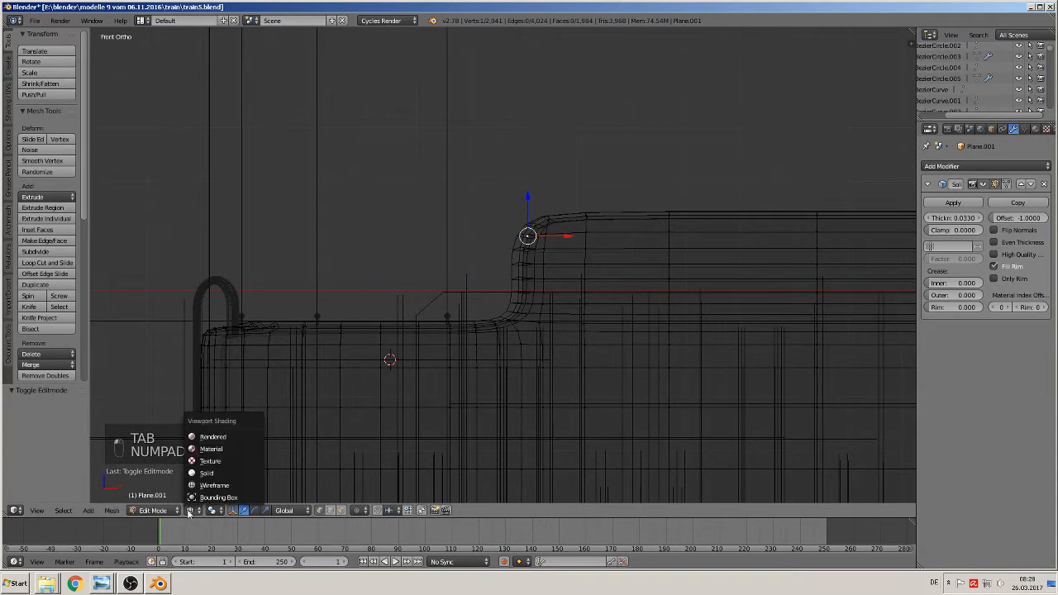
pyautogui.click(229, 460)
# - Select the edge loop that runs around the rear deck rim of the tender body, using wireframe display
pyautogui.scroll(-2, 429, 400)
pyautogui.moveTo(429, 400); pyautogui.dragTo(629, 307, button='middle')
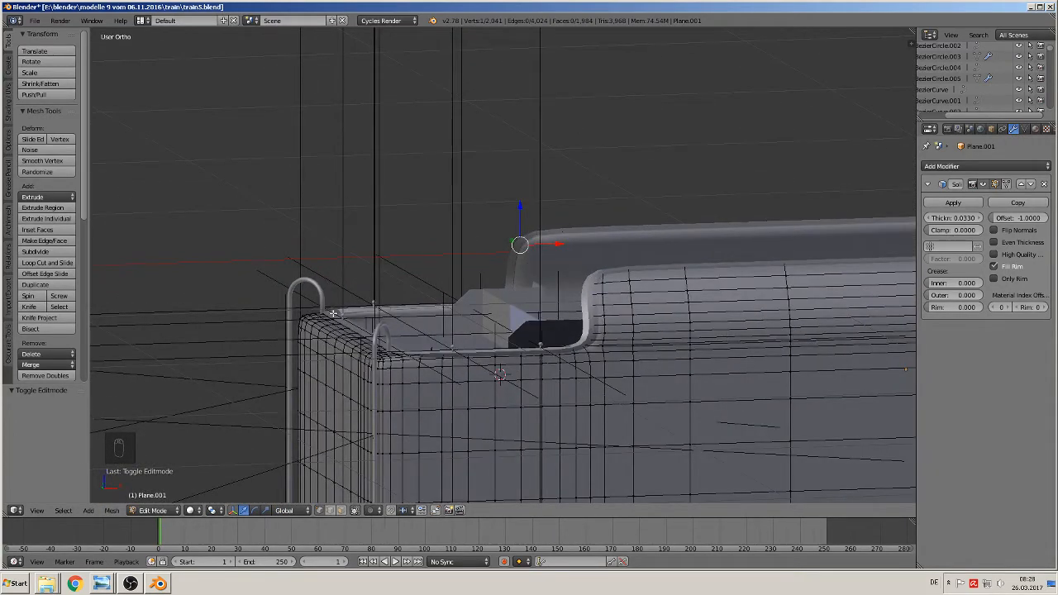
pyautogui.scroll(1, 389, 392)
pyautogui.keyDown('shift'); pyautogui.moveTo(425, 391); pyautogui.dragTo(517, 319, button='middle'); pyautogui.keyUp('shift')
pyautogui.scroll(1, 455, 383)
pyautogui.scroll(5, 463, 291)
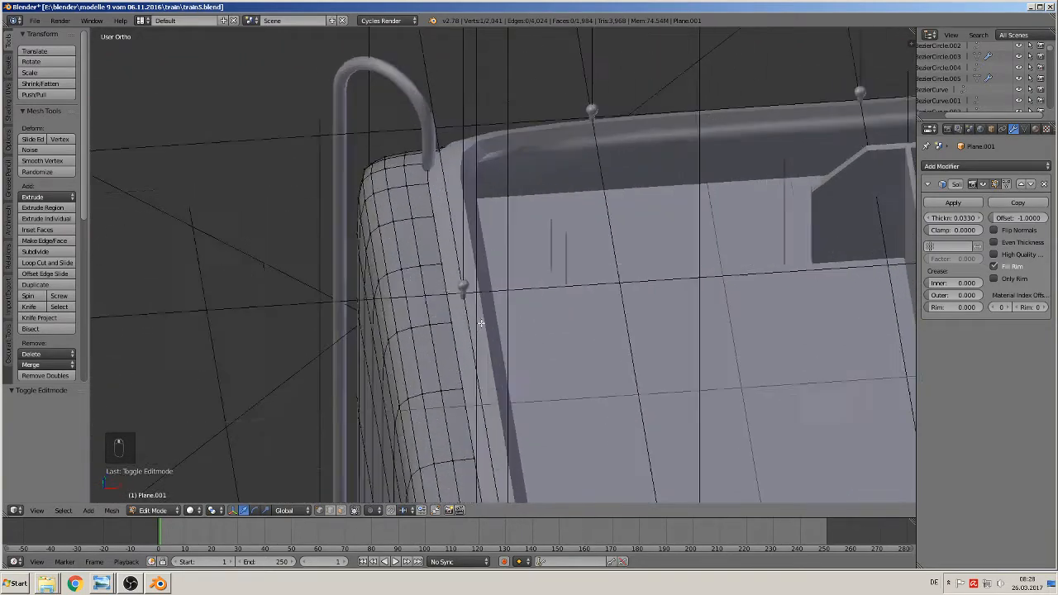
pyautogui.press('u')
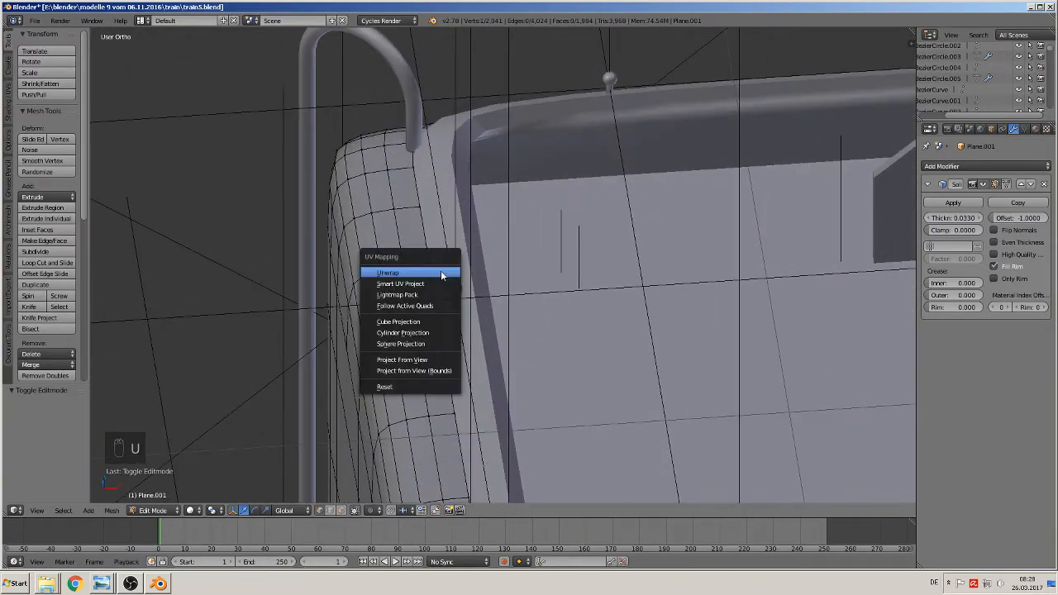
pyautogui.press('z')
pyautogui.moveTo(445, 267); pyautogui.dragTo(461, 252, button='middle')
pyautogui.scroll(6, 495, 286)
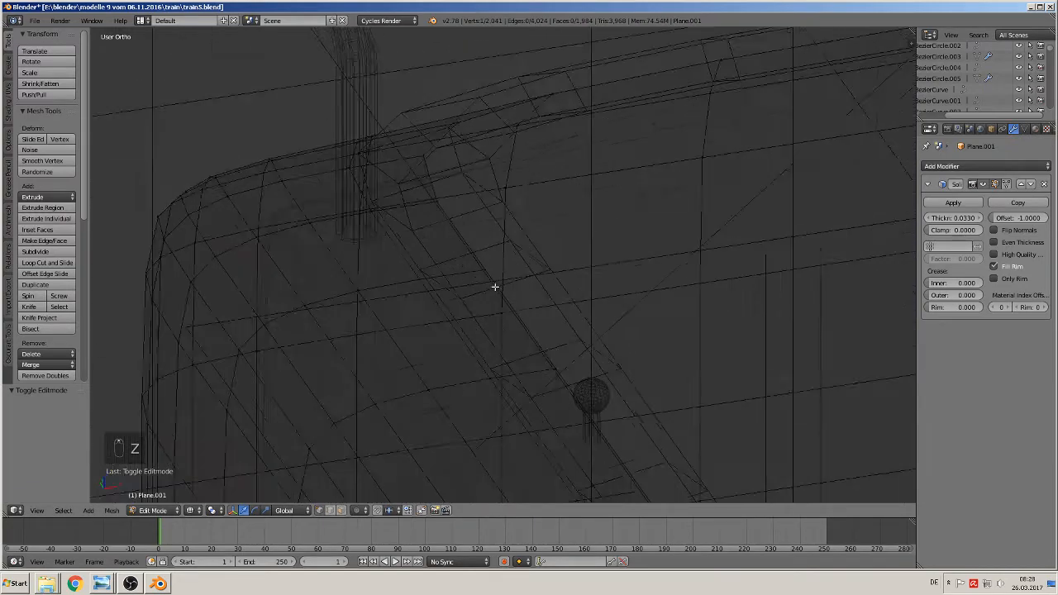
pyautogui.keyDown('alt'); pyautogui.click(496, 295); pyautogui.keyUp('alt')
pyautogui.scroll(-5, 499, 302)
pyautogui.moveTo(501, 308); pyautogui.dragTo(668, 383, button='middle')
pyautogui.scroll(-2, 504, 322)
pyautogui.moveTo(504, 322); pyautogui.dragTo(480, 327, button='middle')
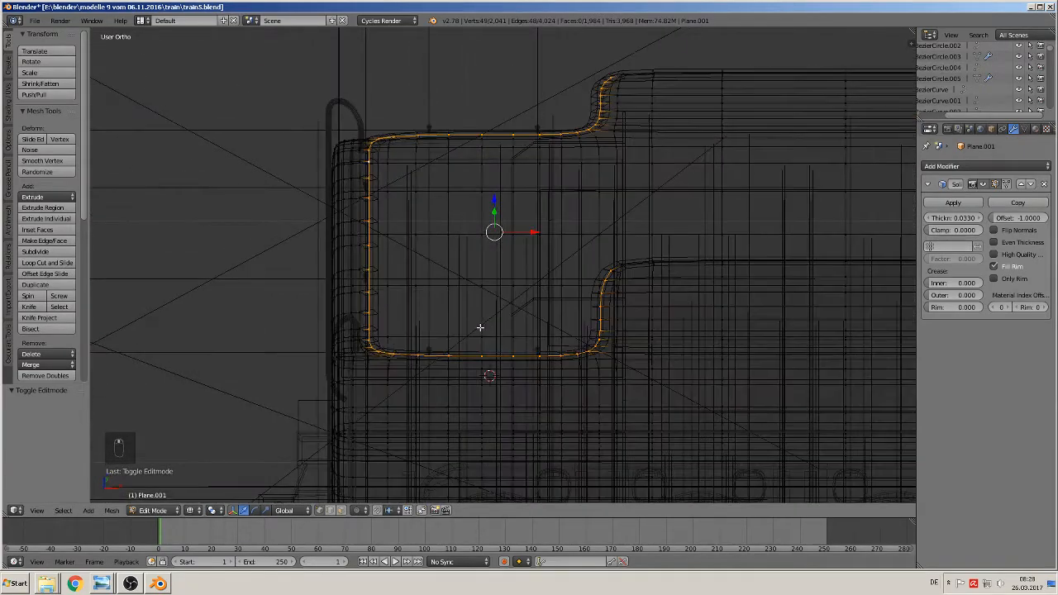
# - Remove the two curved ends beside the raised side walls from the selection, keeping only the U-shaped rear part of the rim loop
pyautogui.scroll(1, 481, 327)
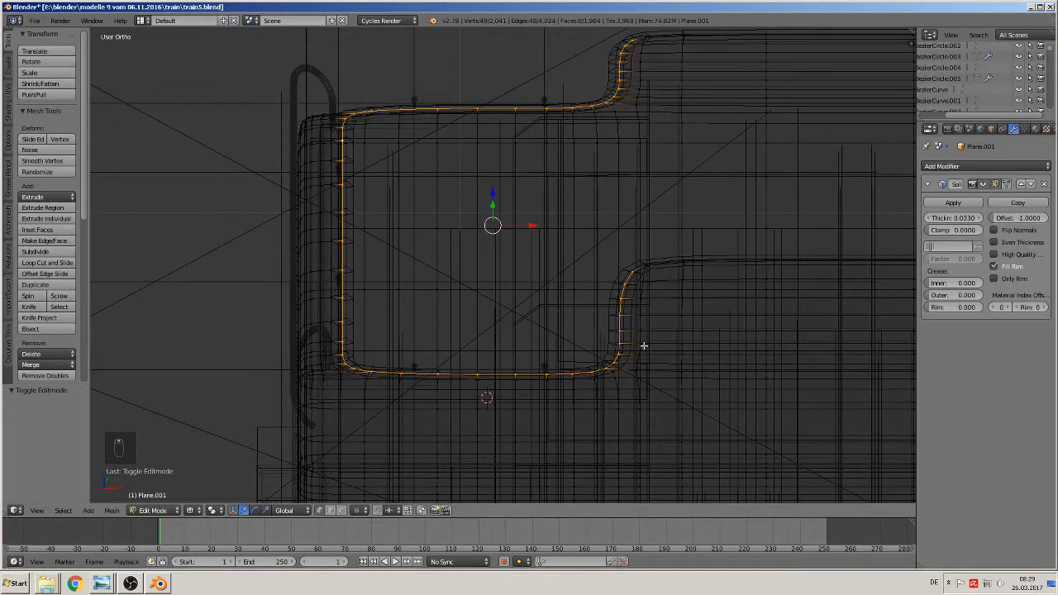
pyautogui.moveTo(643, 341); pyautogui.dragTo(637, 286, button='middle')
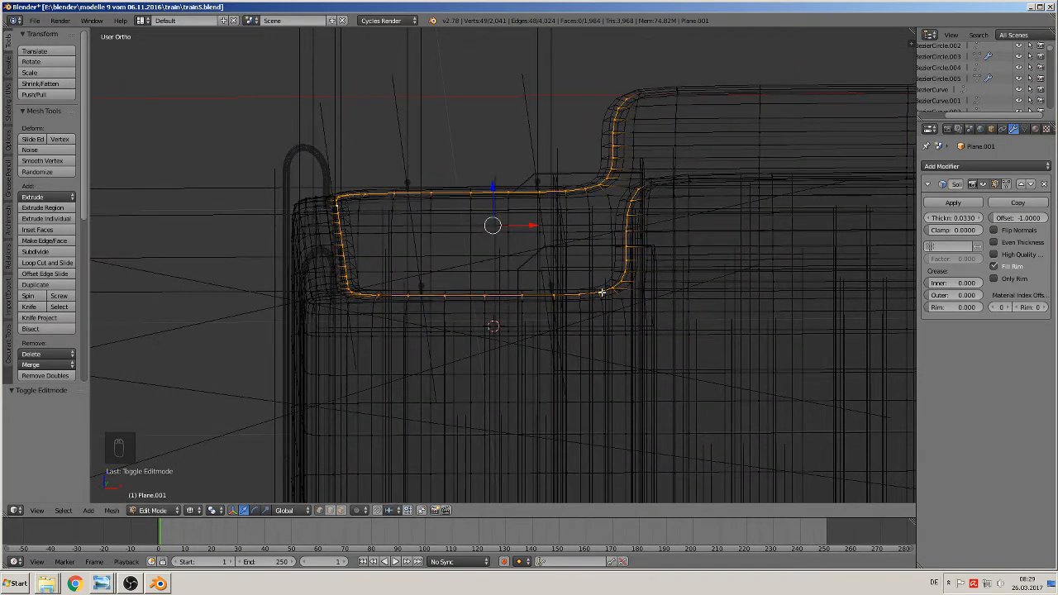
pyautogui.press('c')
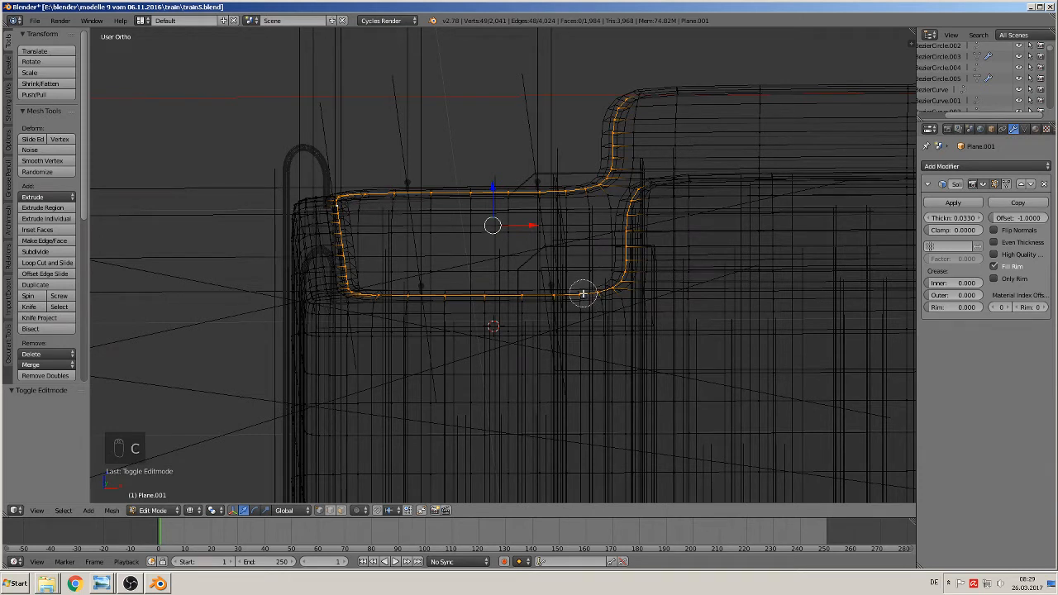
pyautogui.moveTo(583, 294)
pyautogui.mouseDown(button='middle')
pyautogui.moveTo(619, 276)
pyautogui.moveTo(642, 111)
pyautogui.moveTo(629, 107)
pyautogui.moveTo(575, 196)
pyautogui.mouseUp(button='middle')
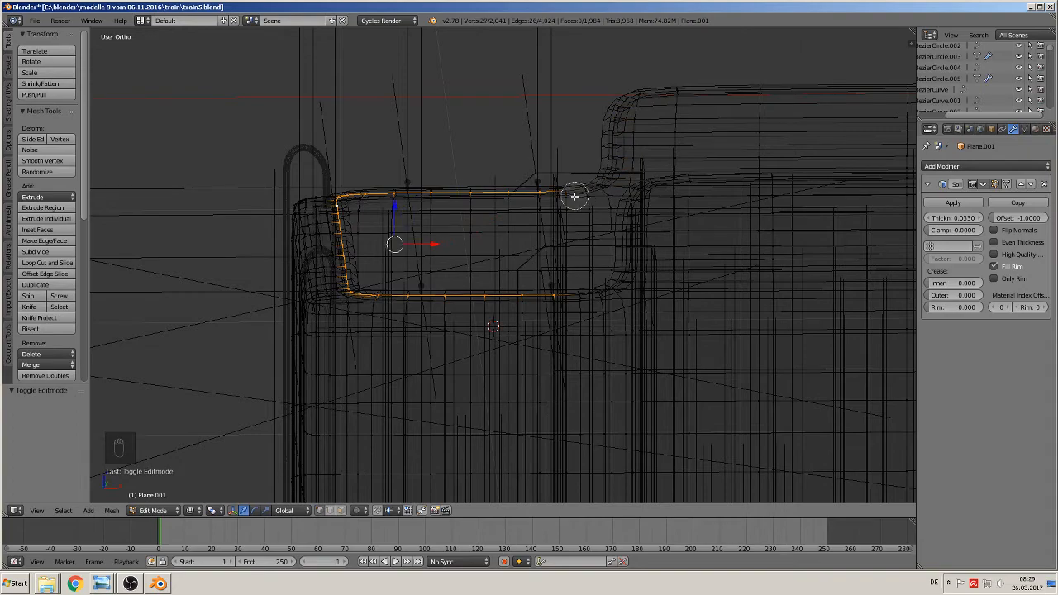
pyautogui.press('Escape')
# - Duplicate the selected rim edges in place, separate the copy into its own object and return to Object Mode
pyautogui.moveTo(581, 241)
pyautogui.mouseDown(button='middle')
pyautogui.moveTo(606, 318)
pyautogui.moveTo(702, 326)
pyautogui.moveTo(655, 320)
pyautogui.mouseUp(button='middle')
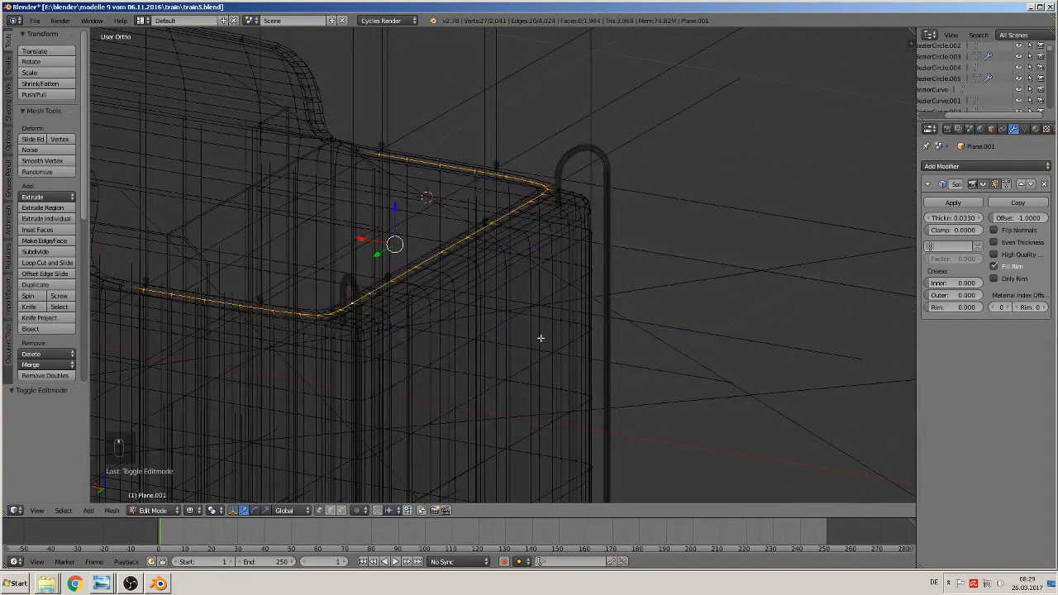
pyautogui.hotkey('shift', 'd')
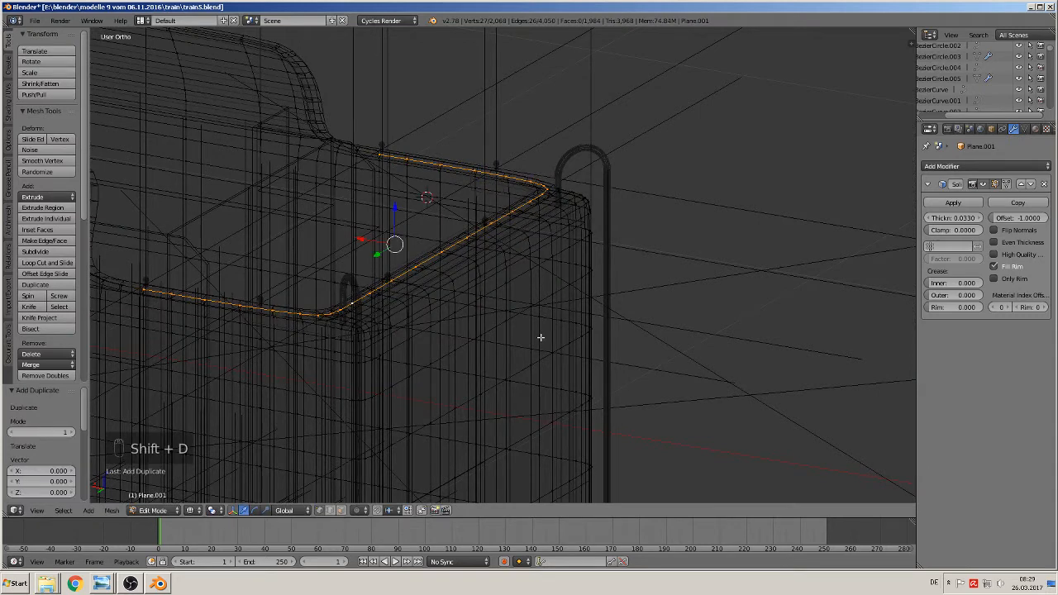
pyautogui.press('p')
pyautogui.click(541, 339)
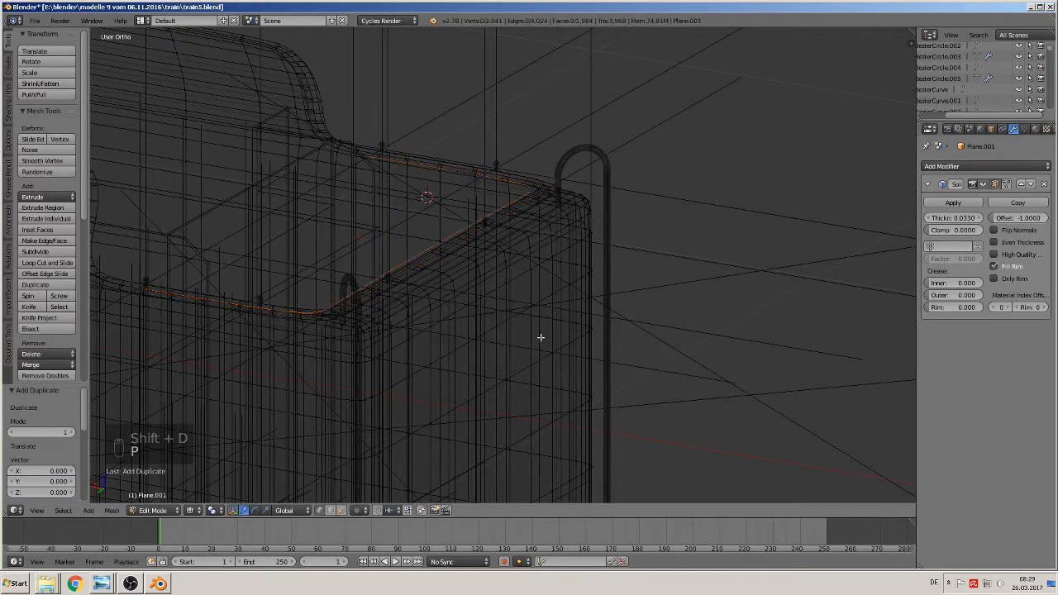
pyautogui.press('Tab')
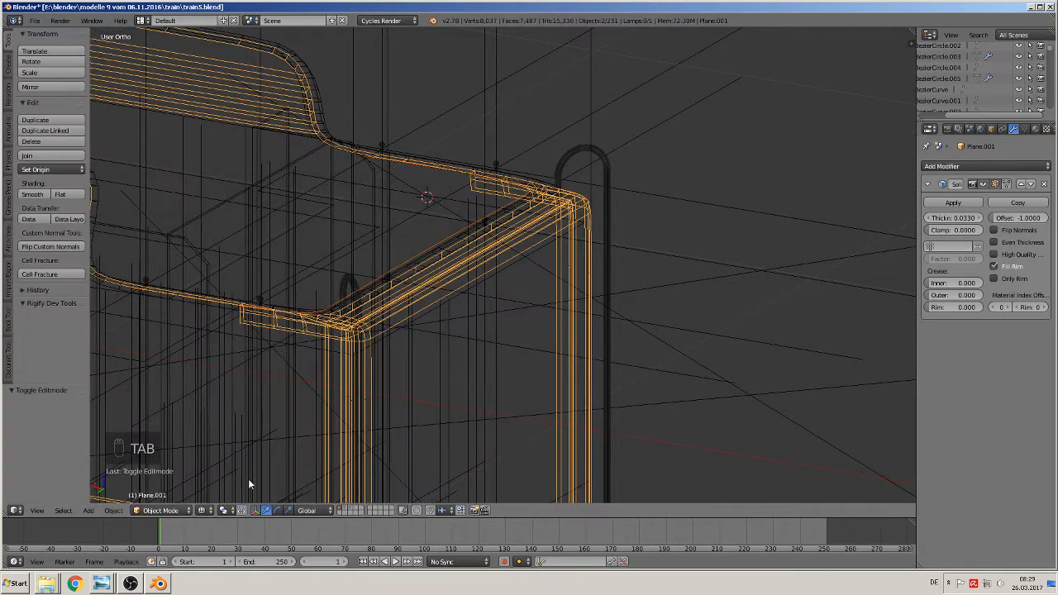
# - Switch the viewport to Material shading and select only the separated rim outline
pyautogui.click(203, 510)
pyautogui.click(227, 449)
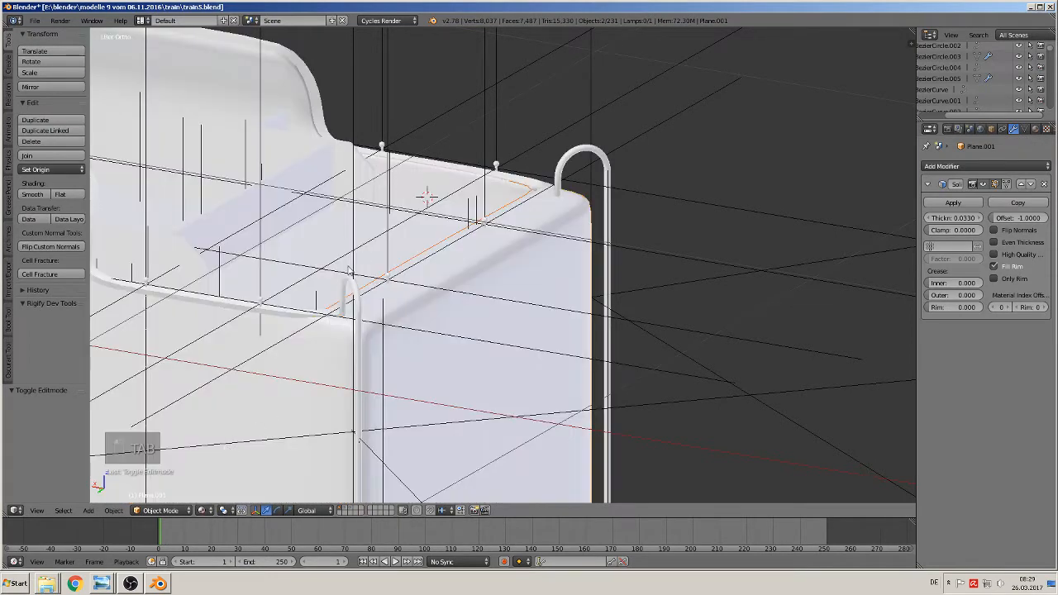
pyautogui.rightClick(381, 282)
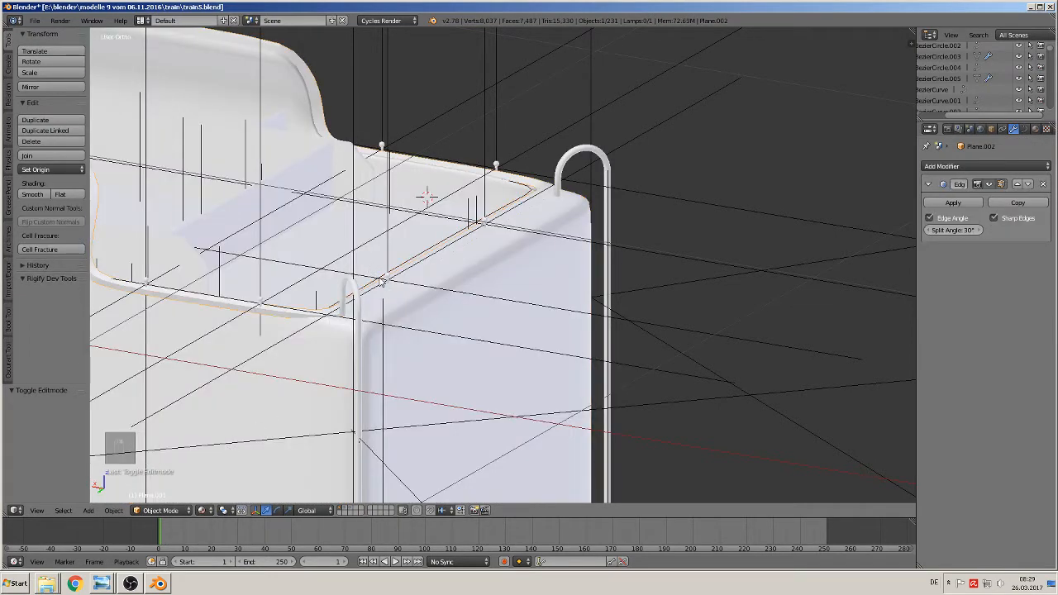
pyautogui.scroll(-4, 382, 280)
pyautogui.scroll(3, 387, 291)
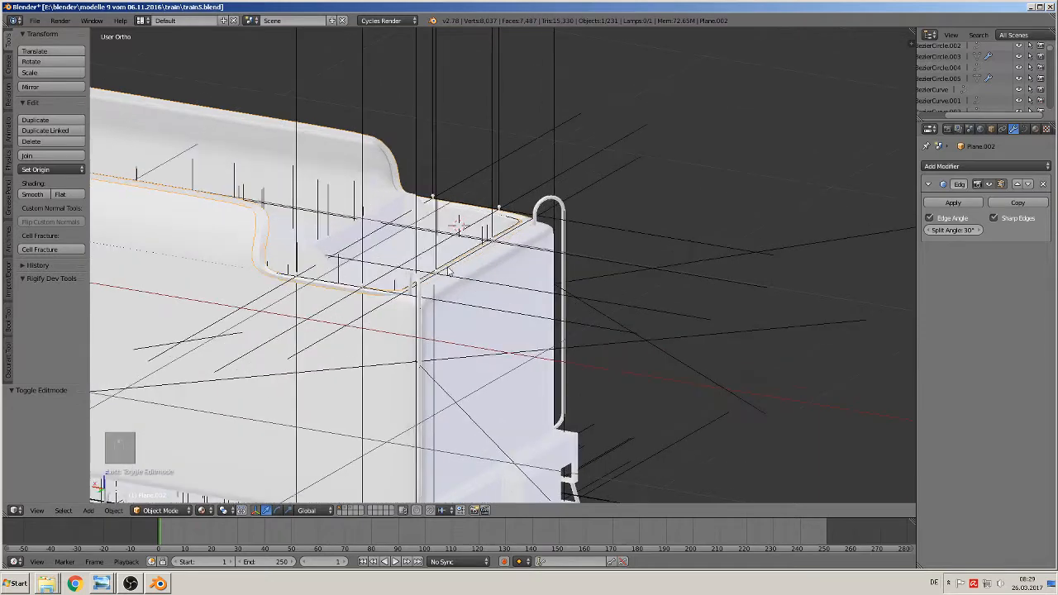
pyautogui.rightClick(447, 270)
pyautogui.rightClick(458, 260)
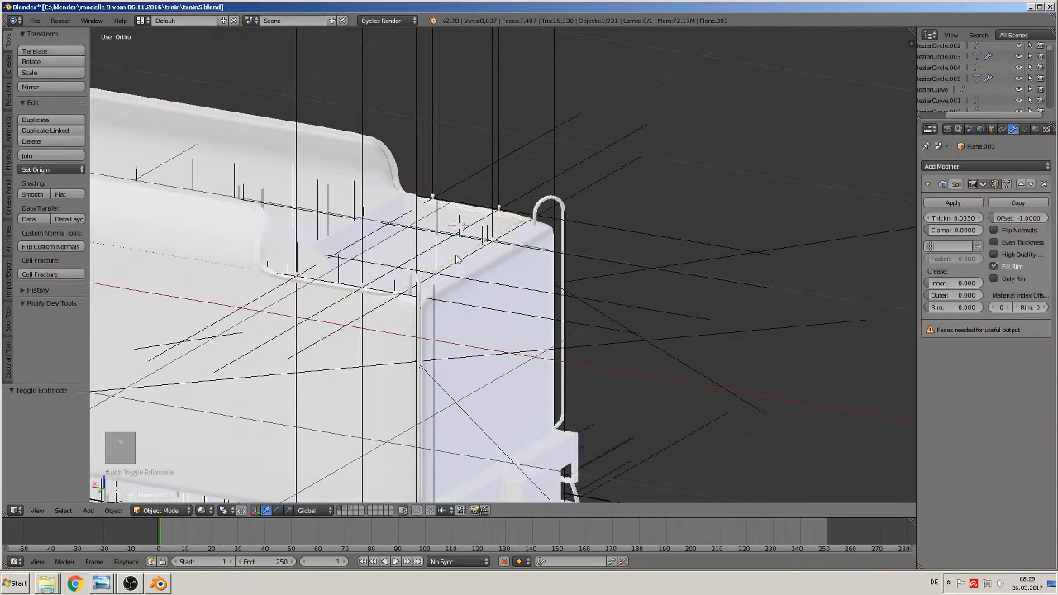
pyautogui.scroll(4, 521, 255)
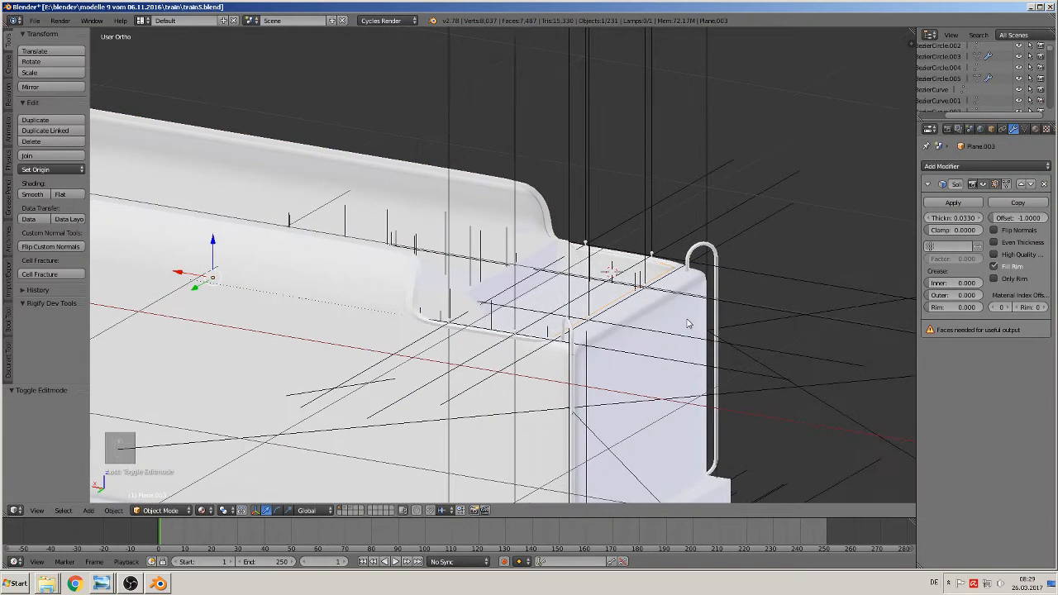
pyautogui.scroll(2, 674, 330)
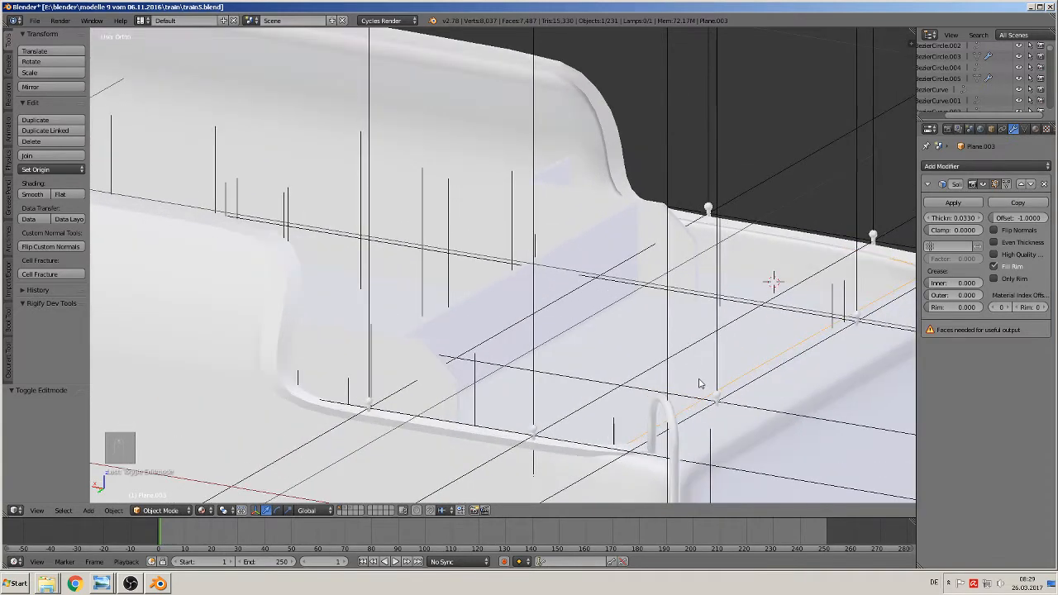
pyautogui.press('g')
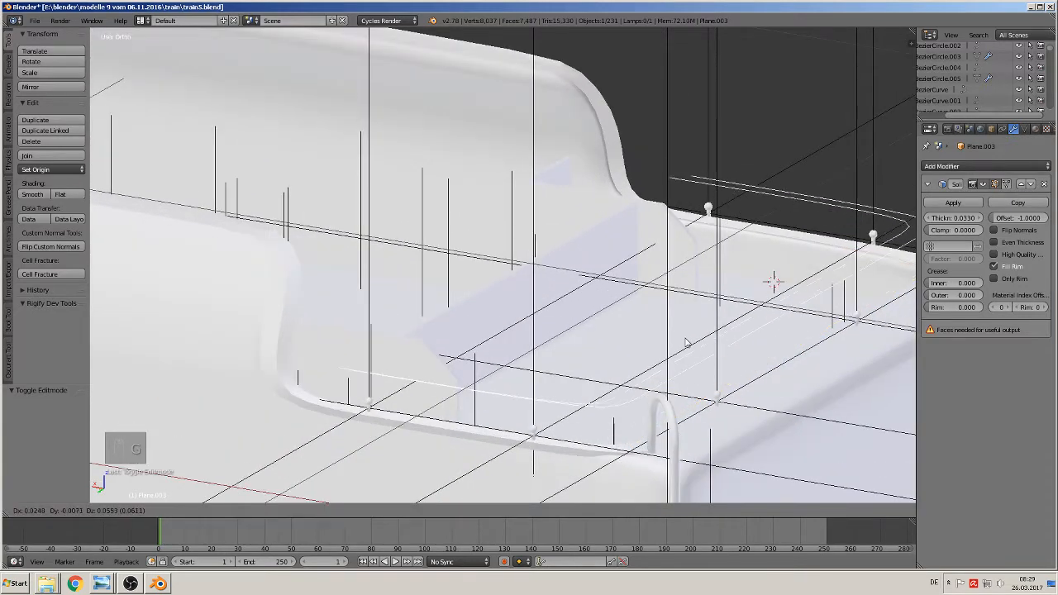
pyautogui.rightClick(697, 343)
pyautogui.scroll(-2, 693, 348)
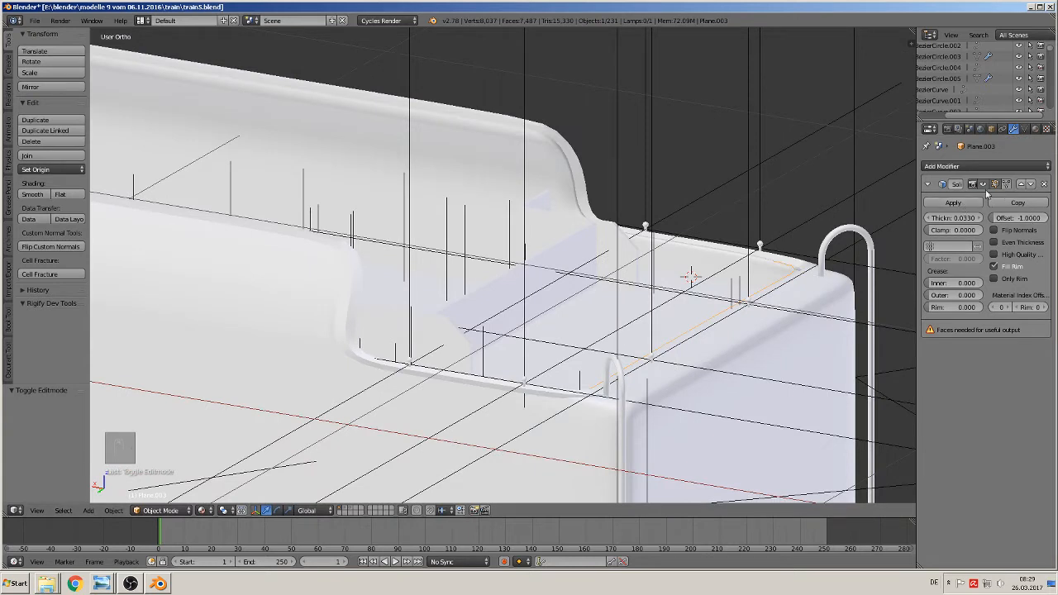
# - Remove the Solidify modifier from the separated rim outline and raise the outline about 0.023 along Z to the post balls
pyautogui.click(1045, 185)
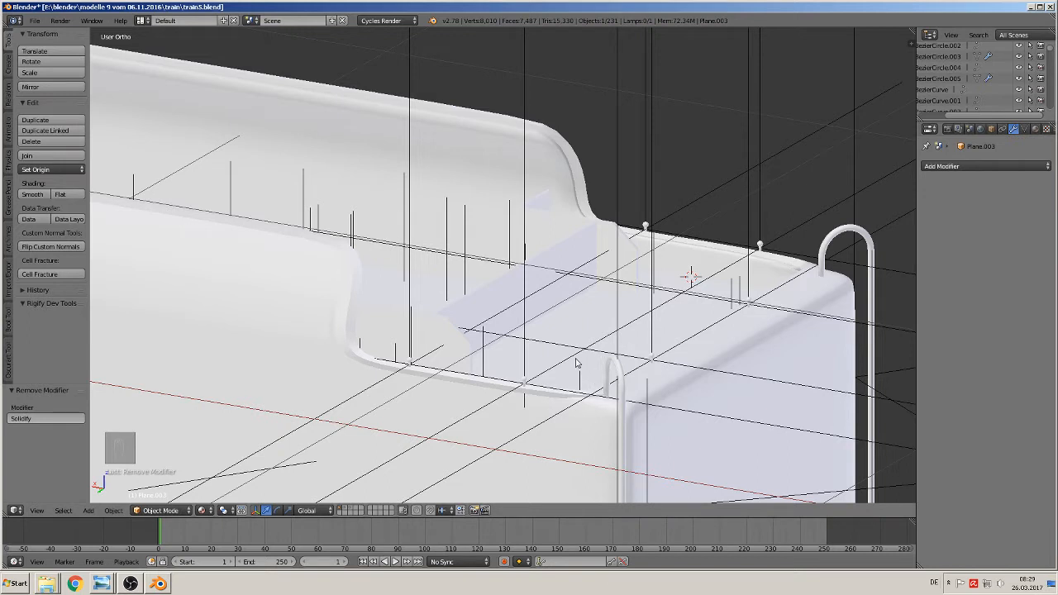
pyautogui.press('g')
pyautogui.press('z')
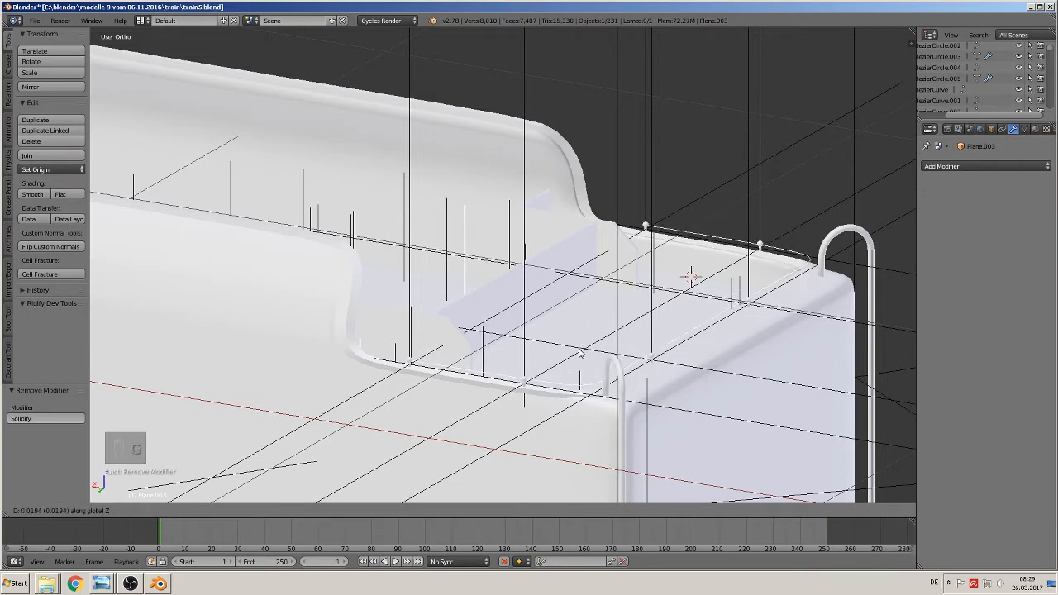
pyautogui.click(593, 373)
pyautogui.scroll(3, 593, 374)
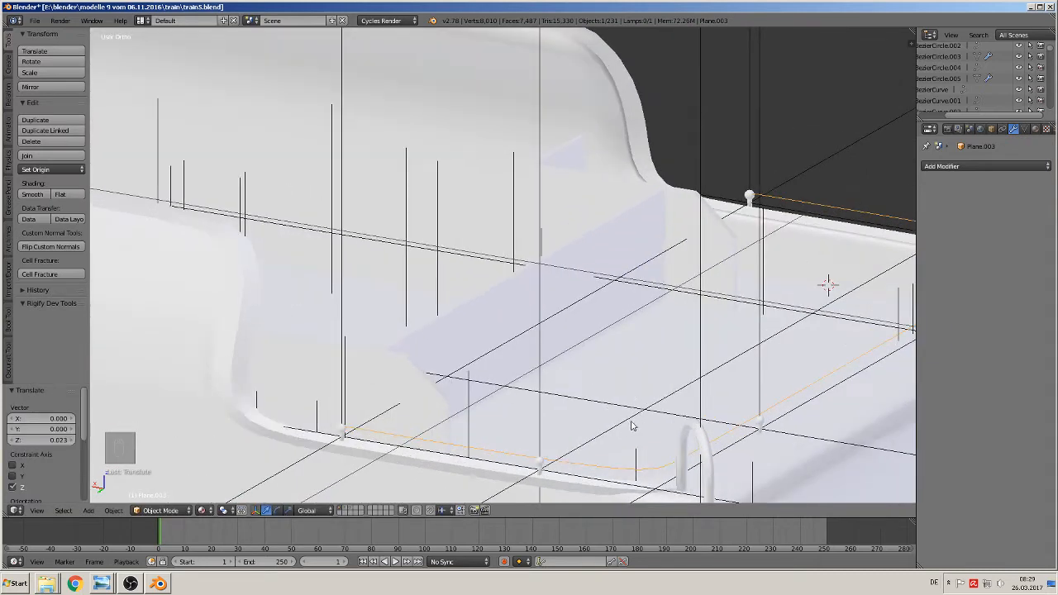
pyautogui.keyDown('shift'); pyautogui.moveTo(753, 207); pyautogui.dragTo(546, 210, button='middle'); pyautogui.keyUp('shift')
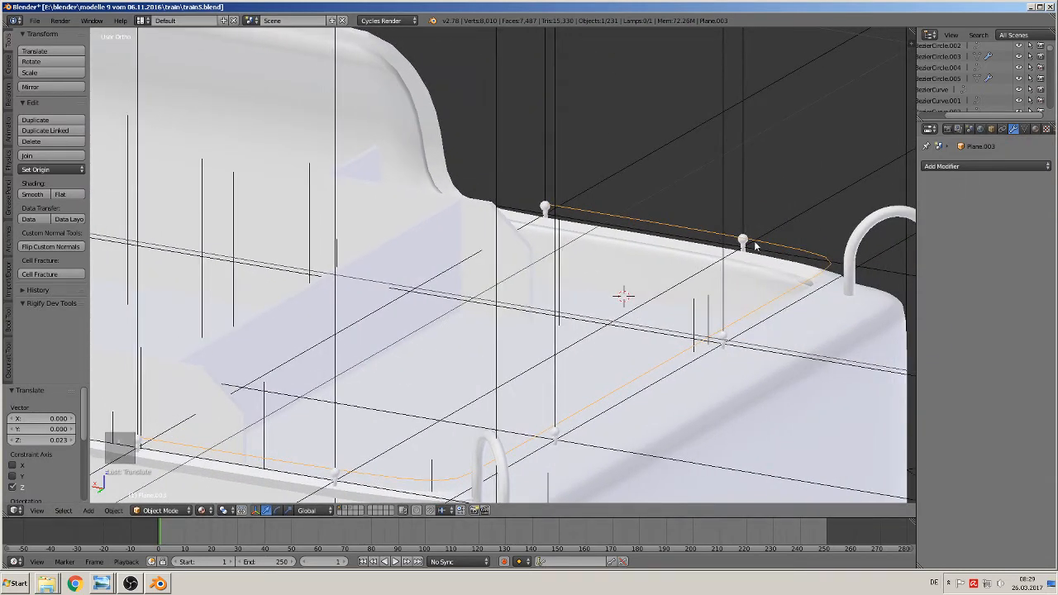
# - Convert the raised rim outline from a mesh to a curve
pyautogui.press('Tab')
pyautogui.press('Tab')
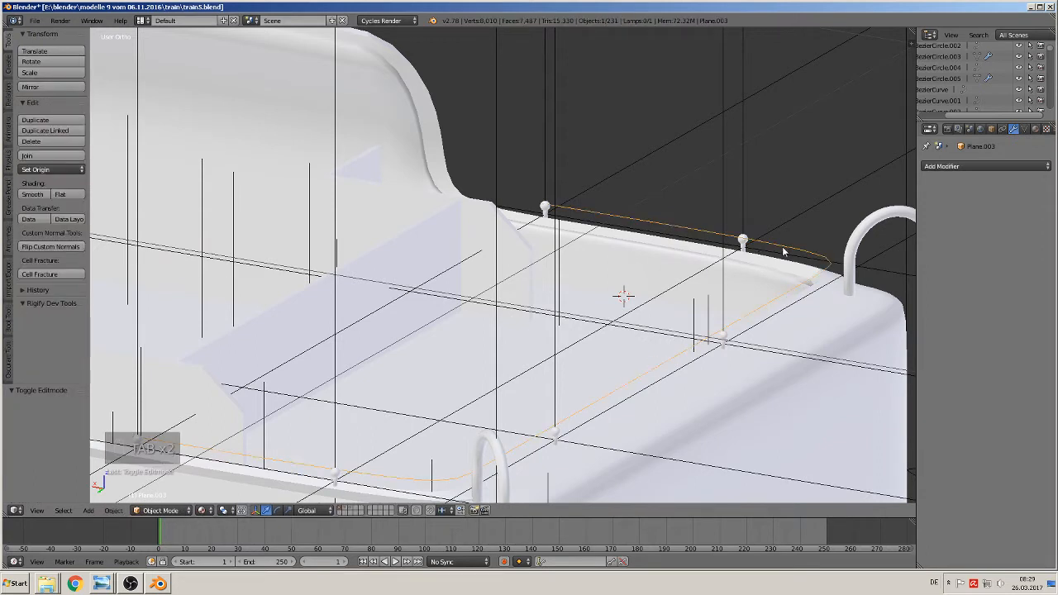
pyautogui.hotkey('alt', 'c')
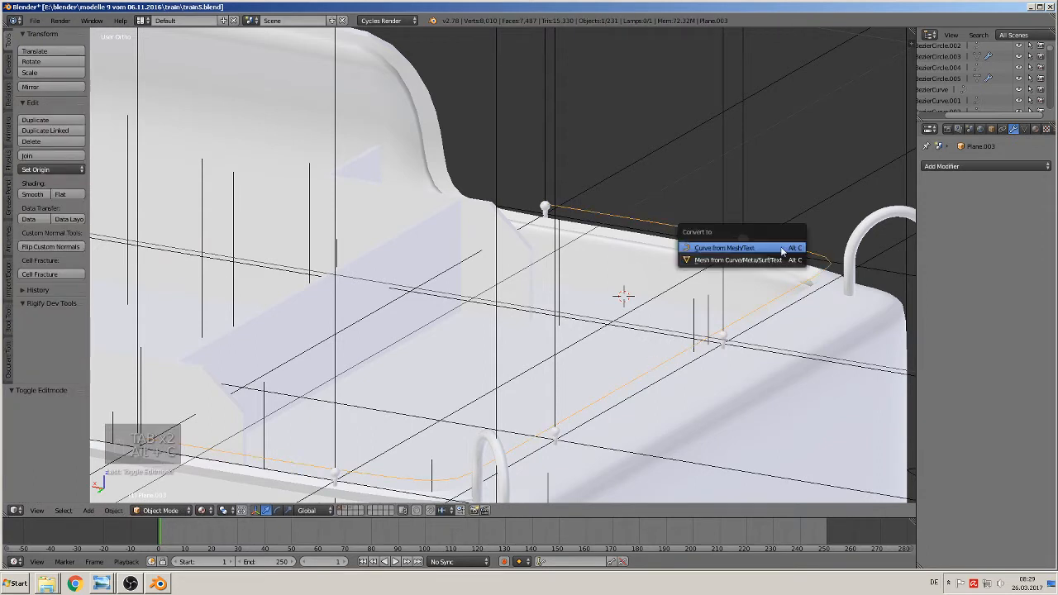
pyautogui.click(777, 249)
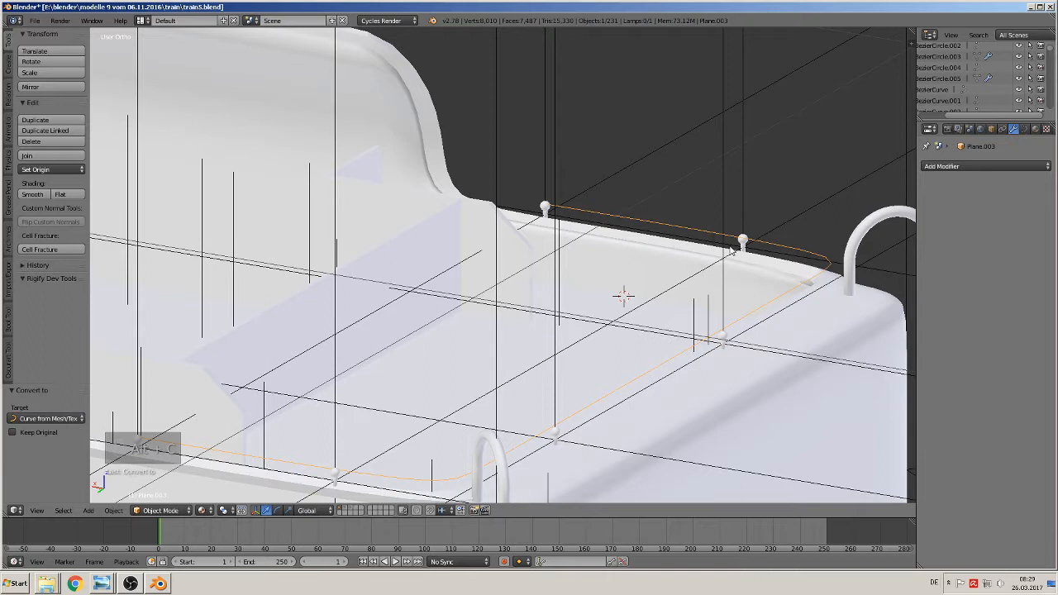
# - Set the rim curve's fill mode to Full and its bevel depth to 0.004 to form a thin rail
pyautogui.click(1026, 129)
pyautogui.click(1013, 225)
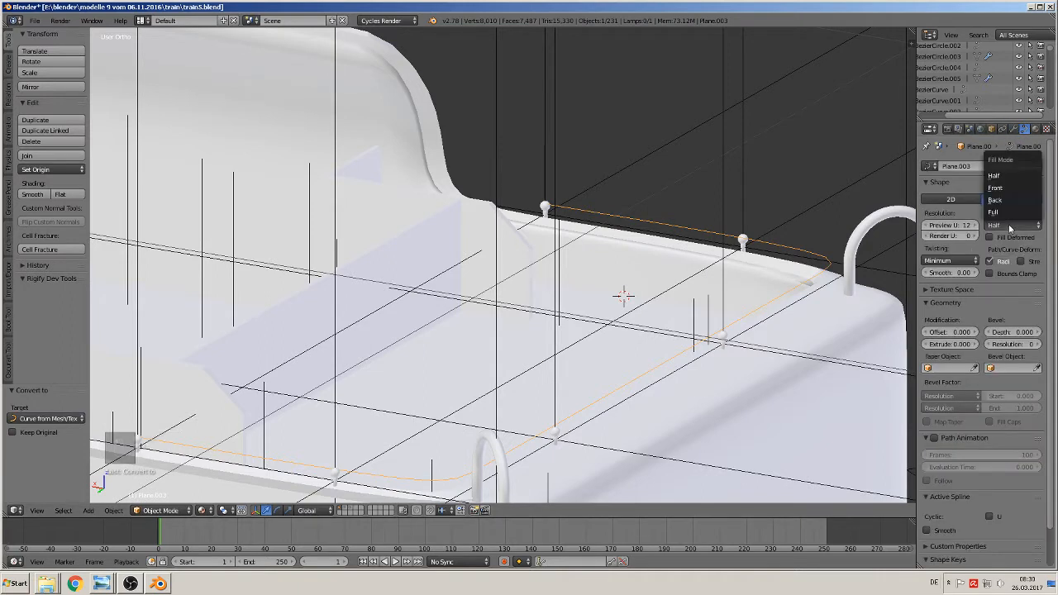
pyautogui.click(1002, 213)
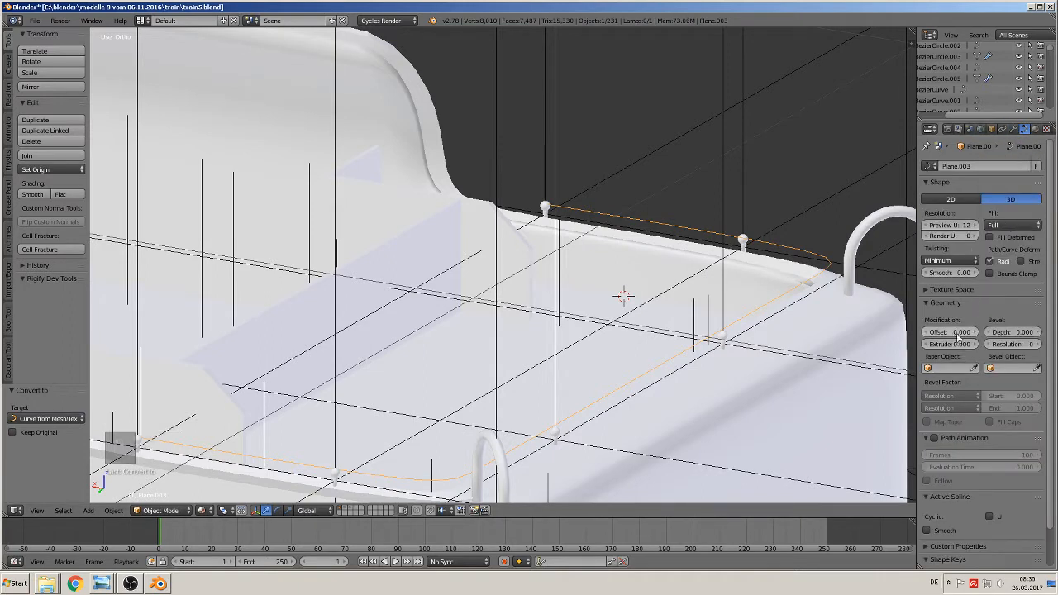
pyautogui.moveTo(1014, 332); pyautogui.dragTo(1025, 331)
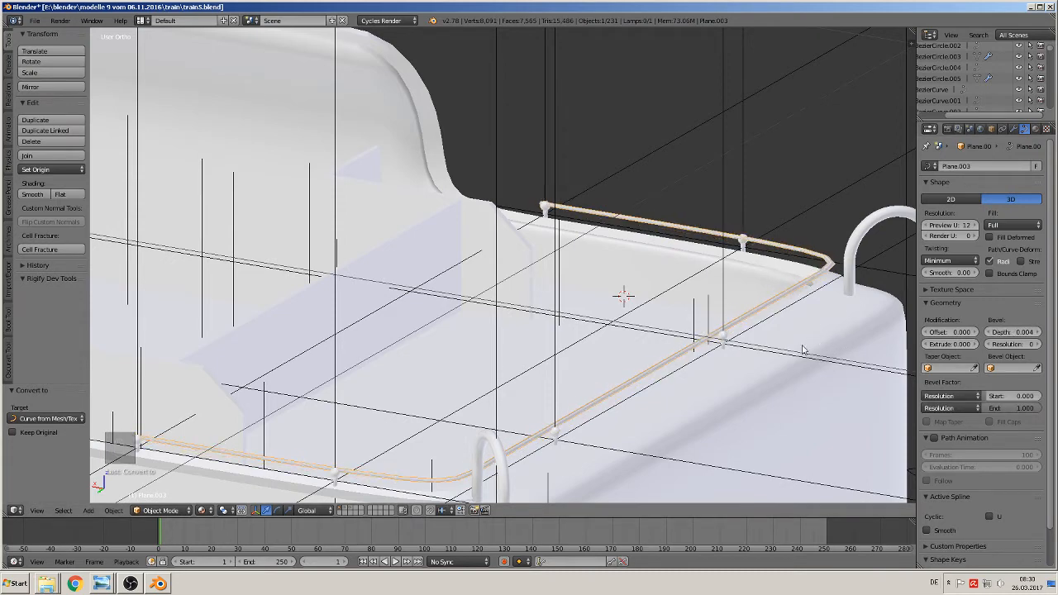
# - Set the rail curve's bevel resolution to 2 for a rounder cross-section
pyautogui.scroll(3, 802, 349)
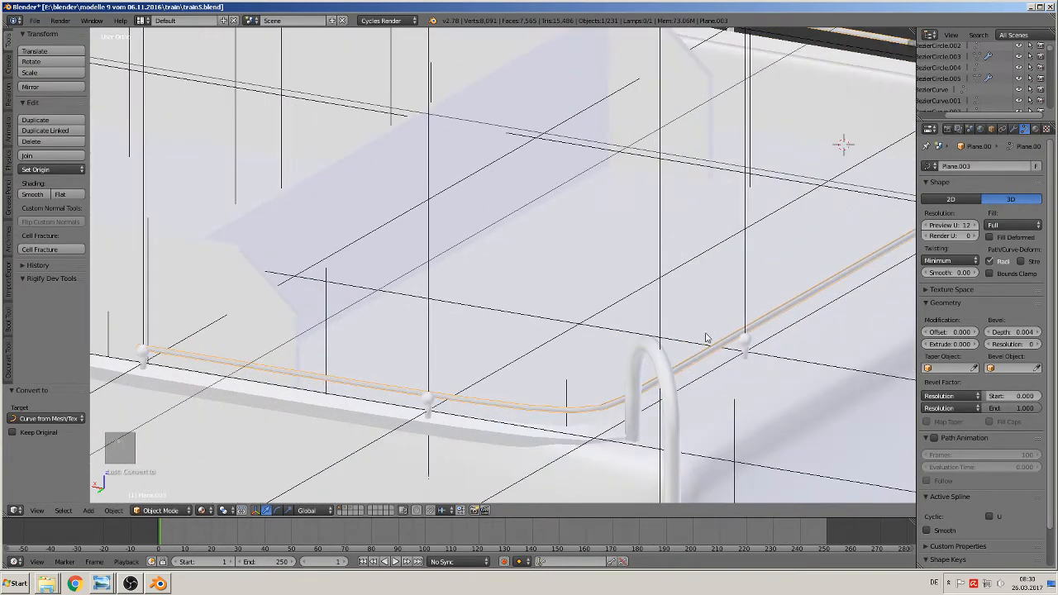
pyautogui.click(1039, 344)
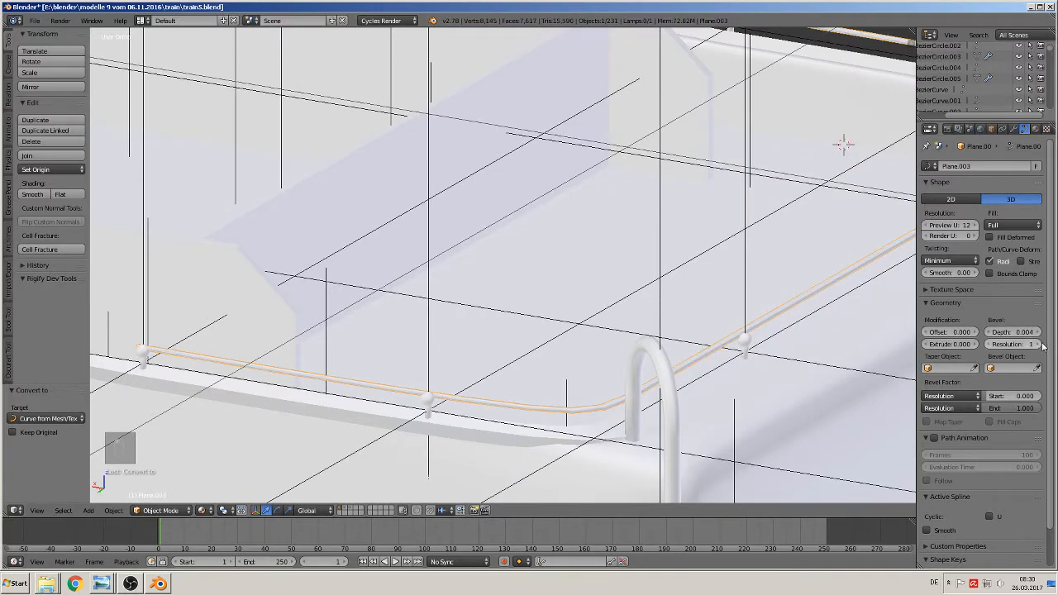
pyautogui.click(1039, 344)
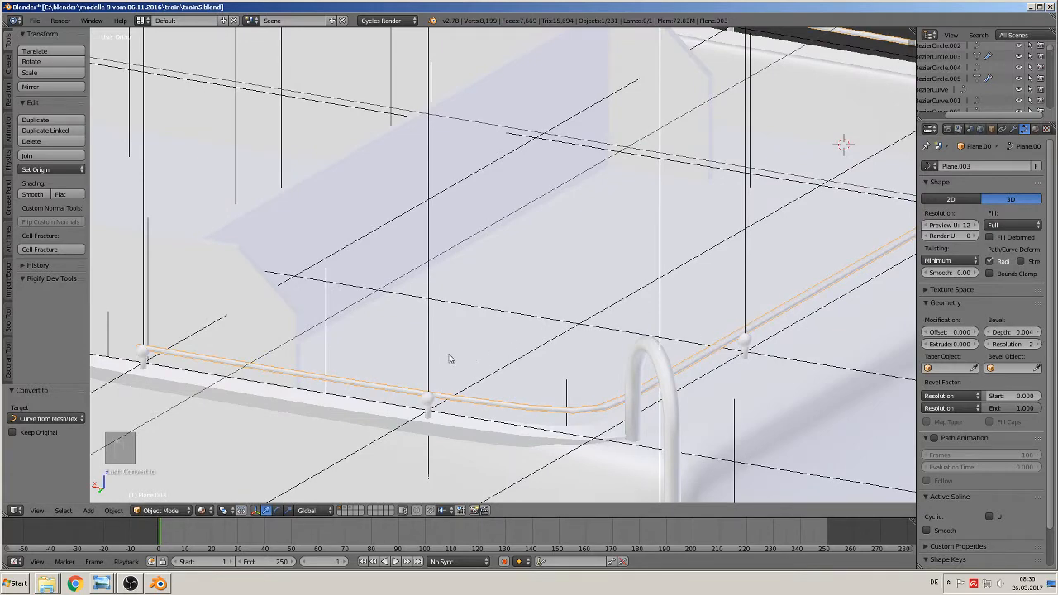
pyautogui.scroll(-2, 394, 356)
pyautogui.scroll(2, 394, 358)
pyautogui.keyDown('shift'); pyautogui.moveTo(394, 358); pyautogui.dragTo(535, 368, button='middle'); pyautogui.keyUp('shift')
pyautogui.keyDown('shift'); pyautogui.moveTo(382, 279); pyautogui.dragTo(521, 426, button='middle'); pyautogui.keyUp('shift')
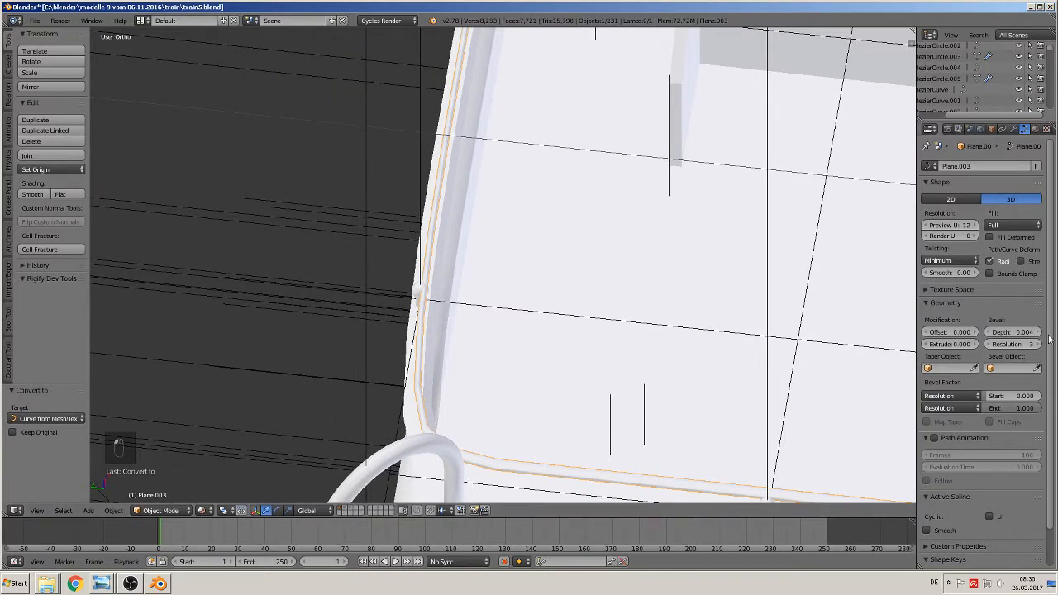
pyautogui.click(992, 346)
# - Try to smooth the rail's angular corners by setting the curve's preview resolution to 21
pyautogui.moveTo(675, 383); pyautogui.dragTo(265, 175, button='middle')
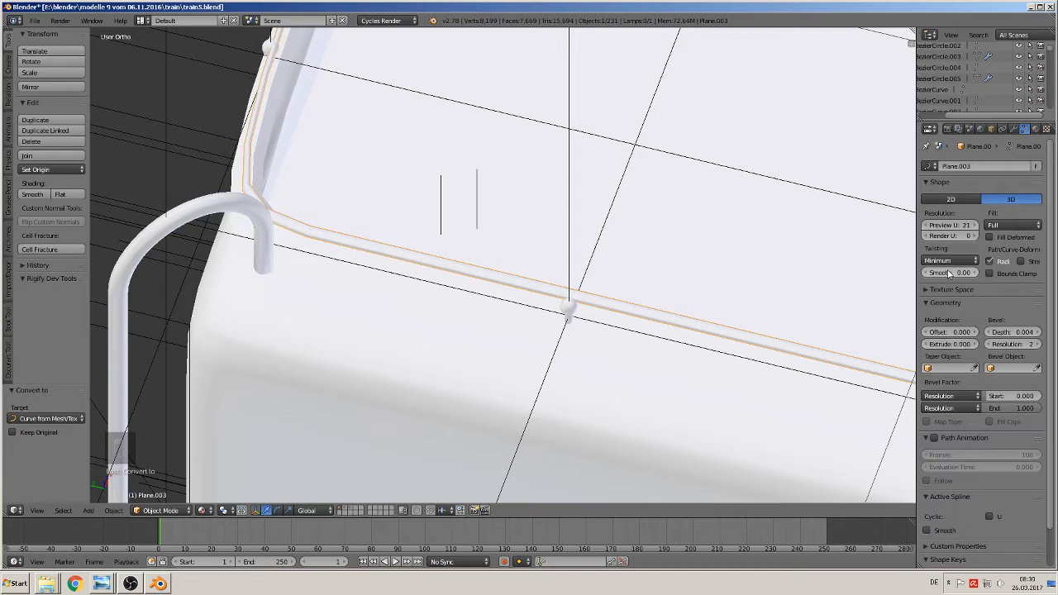
pyautogui.moveTo(951, 273)
pyautogui.mouseDown()
pyautogui.moveTo(972, 273)
pyautogui.moveTo(939, 272)
pyautogui.mouseUp()
pyautogui.moveTo(950, 224)
pyautogui.mouseDown()
pyautogui.moveTo(976, 224)
pyautogui.moveTo(945, 224)
pyautogui.mouseUp()
pyautogui.scroll(-6, 626, 291)
pyautogui.keyDown('shift'); pyautogui.moveTo(592, 301); pyautogui.dragTo(370, 301, button='middle'); pyautogui.keyUp('shift')
pyautogui.scroll(2, 390, 325)
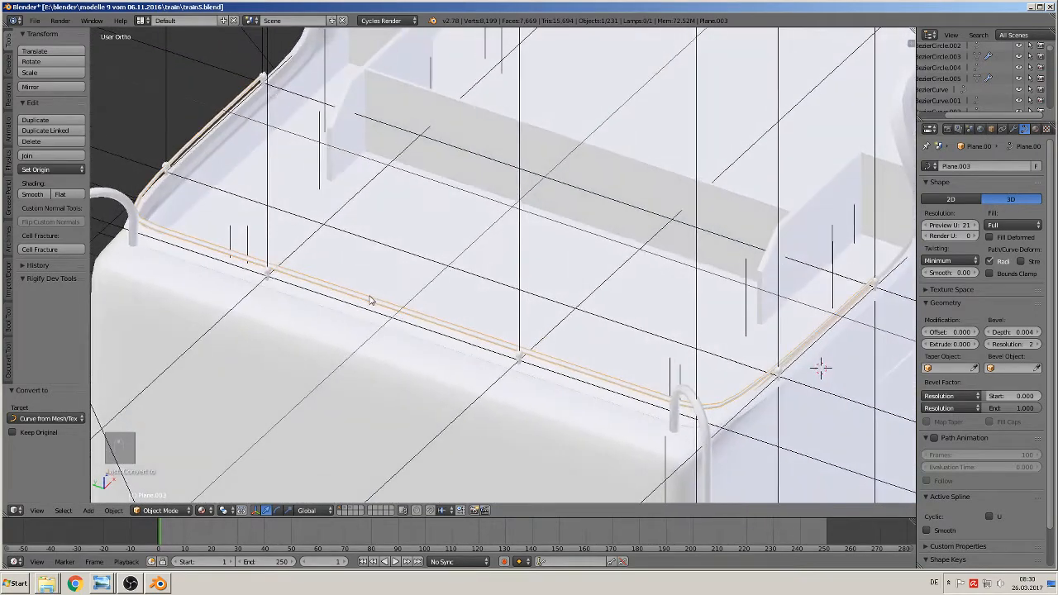
# - Select the thin rail curve above the rear deck rim and delete it
pyautogui.rightClick(344, 296)
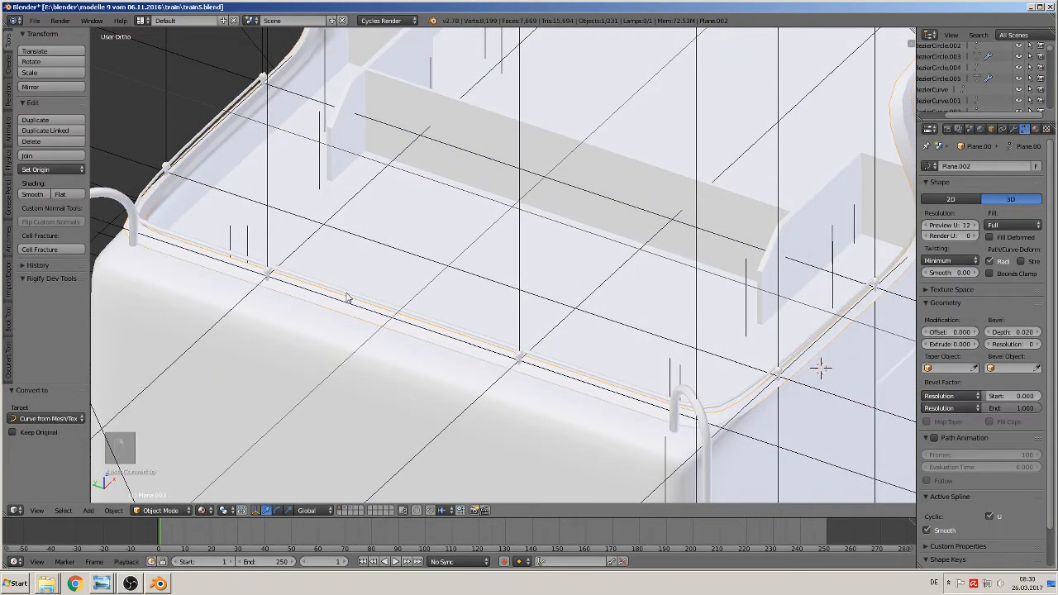
pyautogui.rightClick(347, 294)
pyautogui.press('x')
pyautogui.click(347, 295)
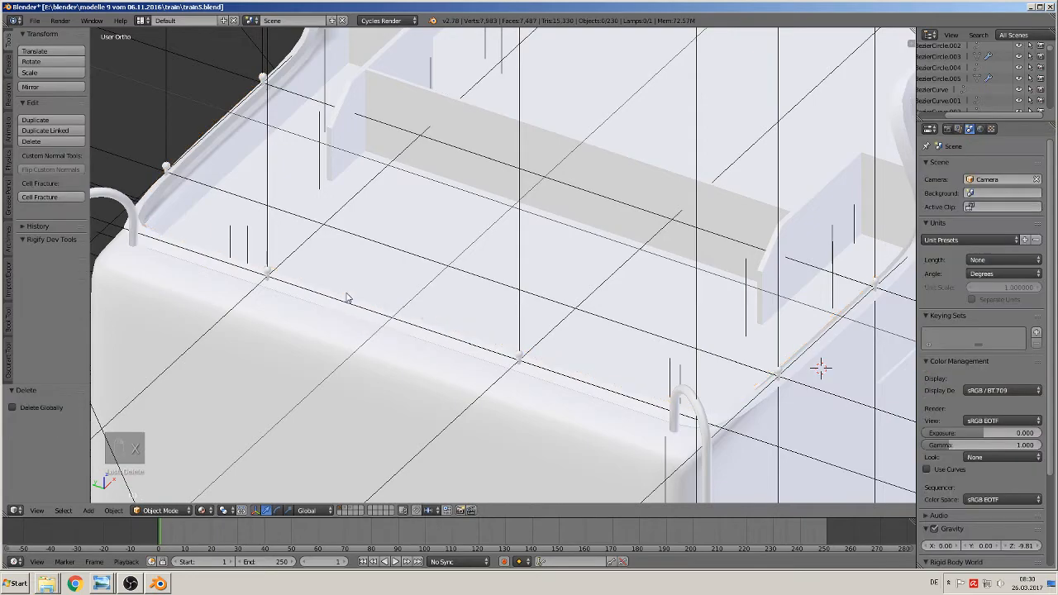
# - Place the 3D cursor at the rear deck rim's corner beside the curved handrail and add a Bezier circle there
pyautogui.scroll(2, 348, 299)
pyautogui.moveTo(349, 302); pyautogui.dragTo(483, 304, button='middle')
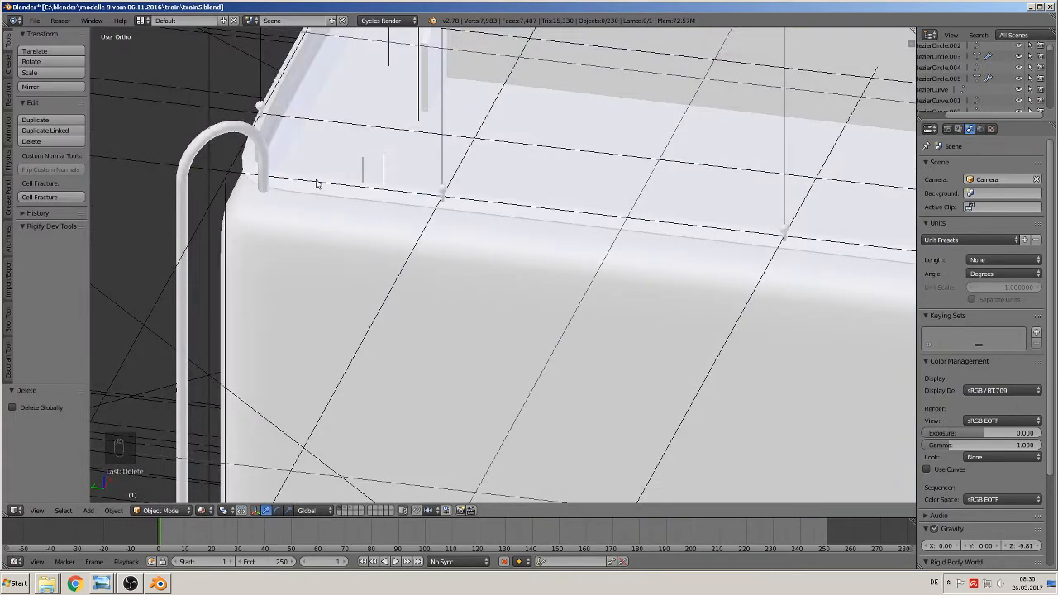
pyautogui.press('KP_1')
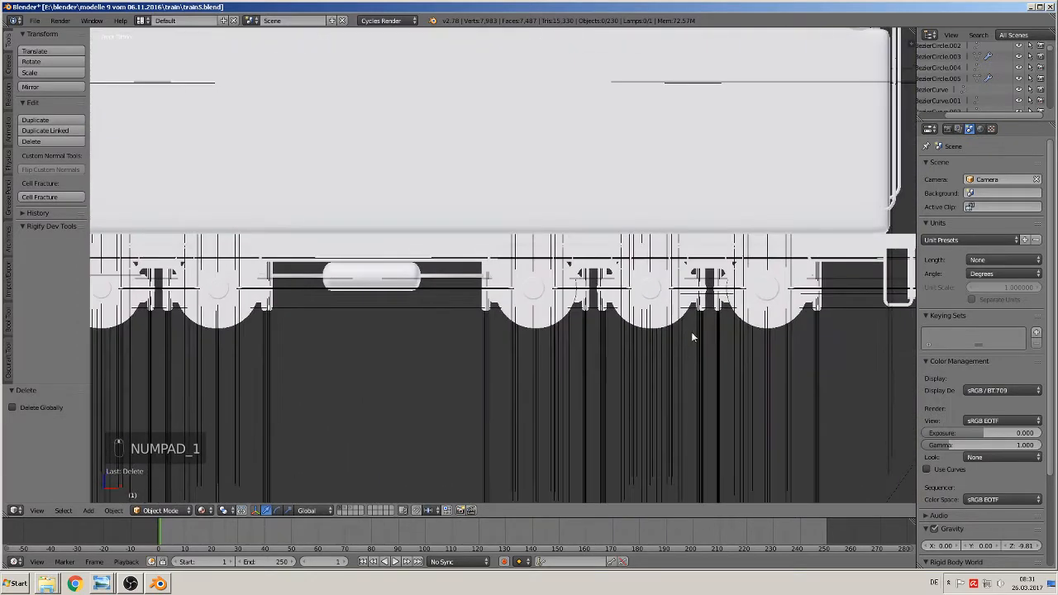
pyautogui.keyDown('shift'); pyautogui.moveTo(691, 332); pyautogui.dragTo(465, 42, button='middle'); pyautogui.keyUp('shift')
pyautogui.keyDown('shift'); pyautogui.moveTo(441, 163); pyautogui.dragTo(287, 174, button='middle'); pyautogui.keyUp('shift')
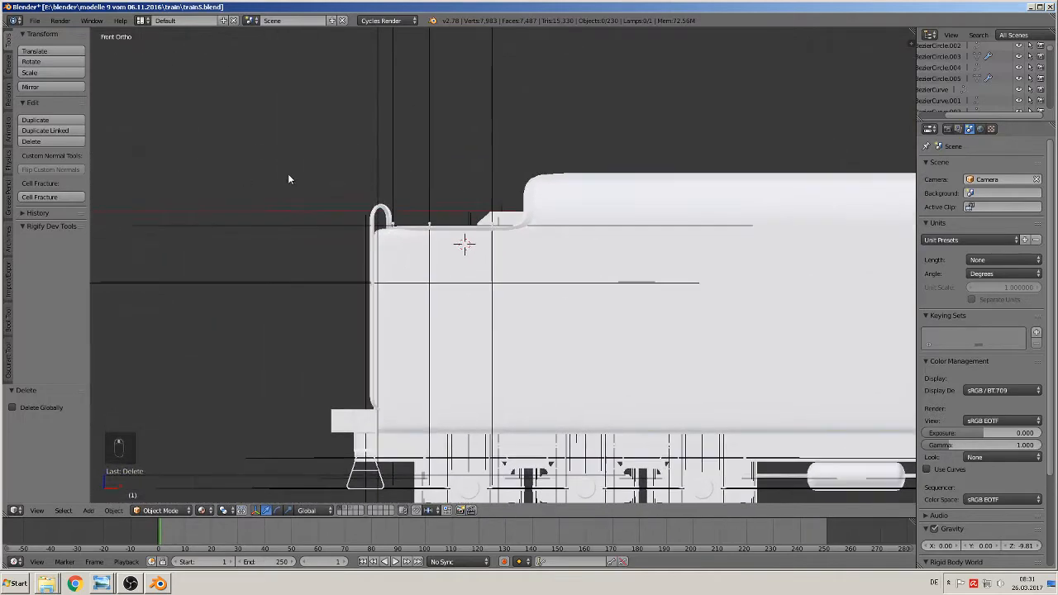
pyautogui.scroll(5, 328, 207)
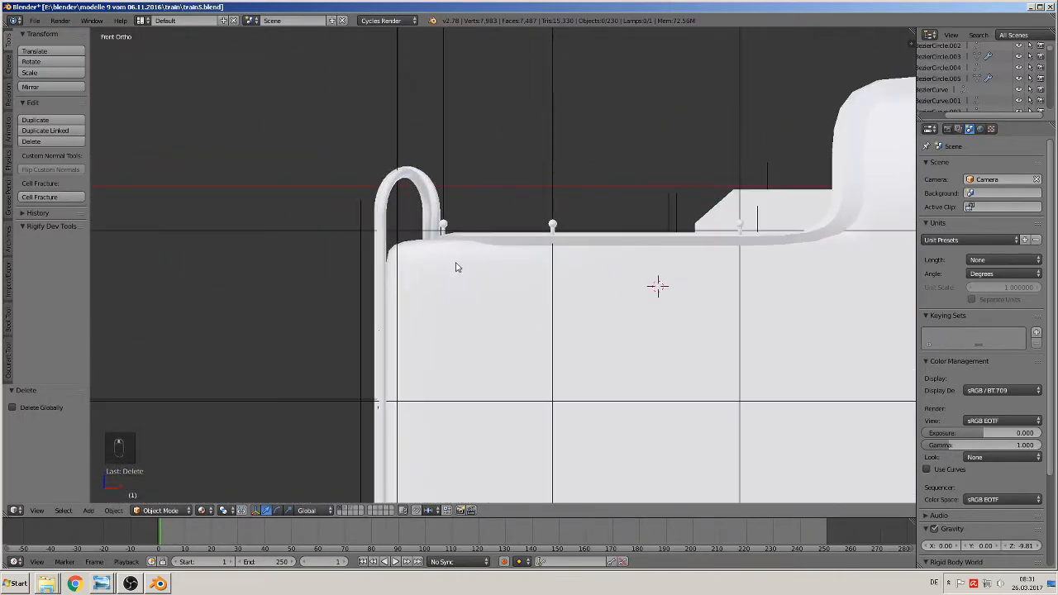
pyautogui.scroll(2, 455, 267)
pyautogui.press('KP_7')
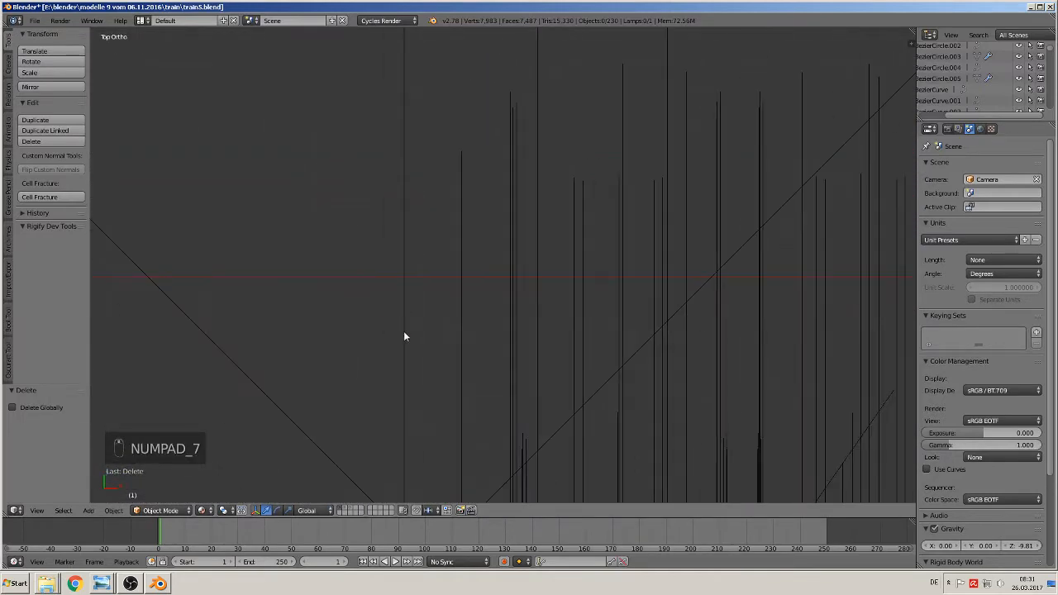
pyautogui.scroll(4, 456, 174)
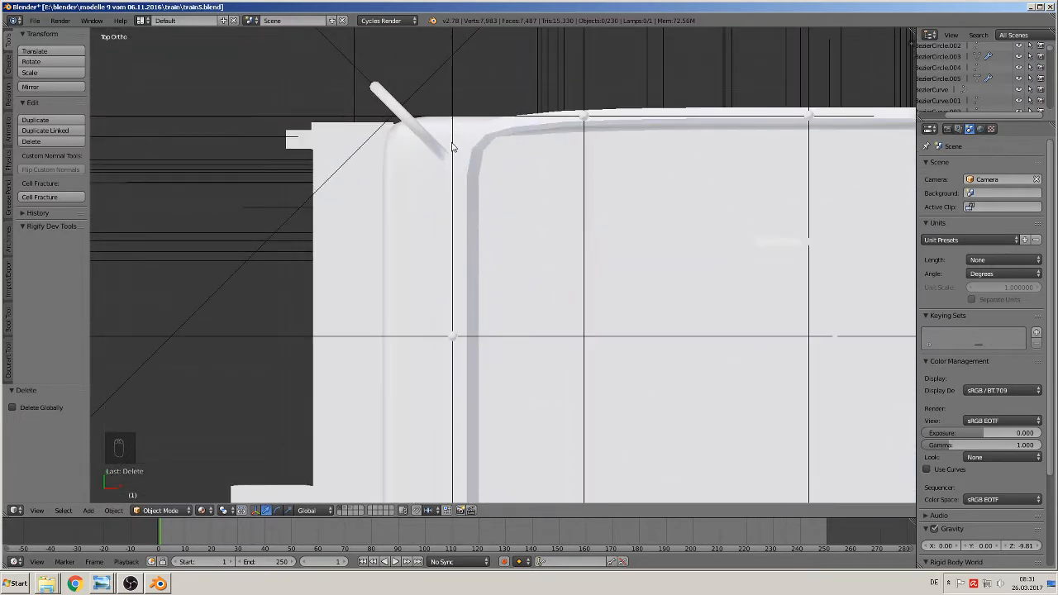
pyautogui.scroll(2, 402, 217)
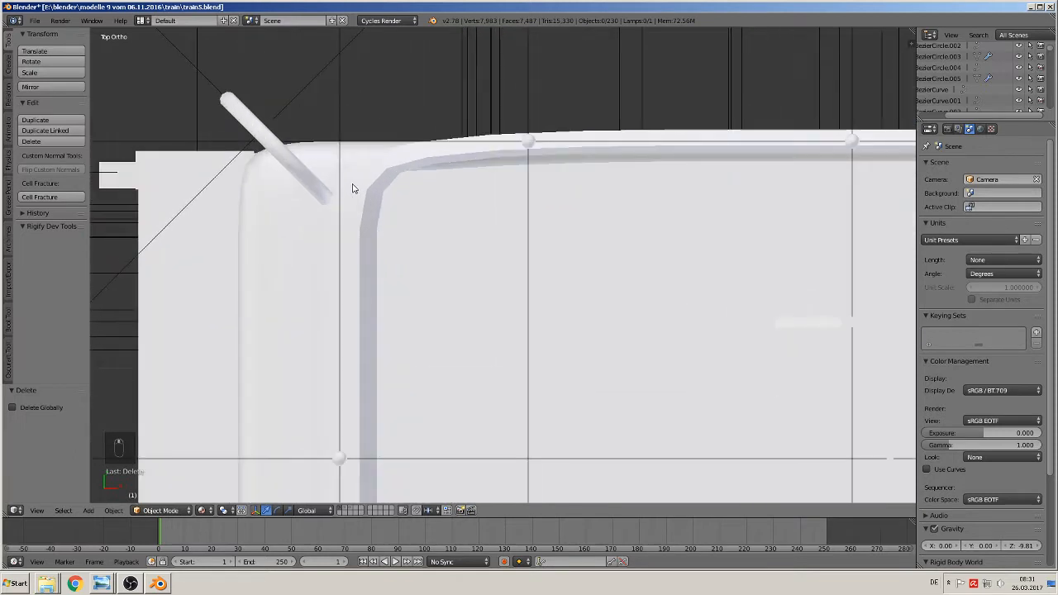
pyautogui.click(361, 166)
pyautogui.click(92, 511)
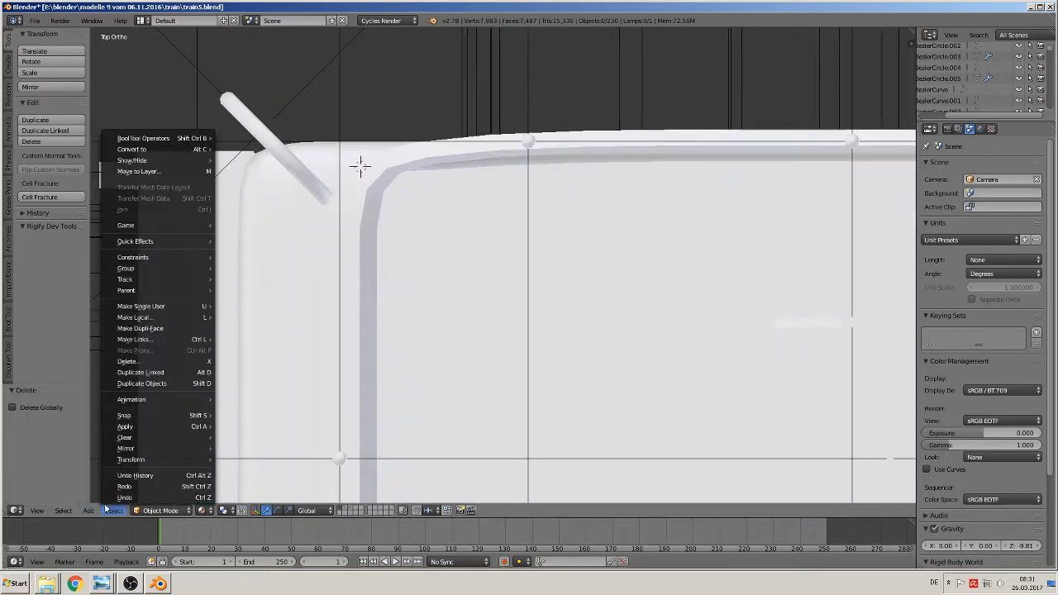
pyautogui.moveTo(103, 488)
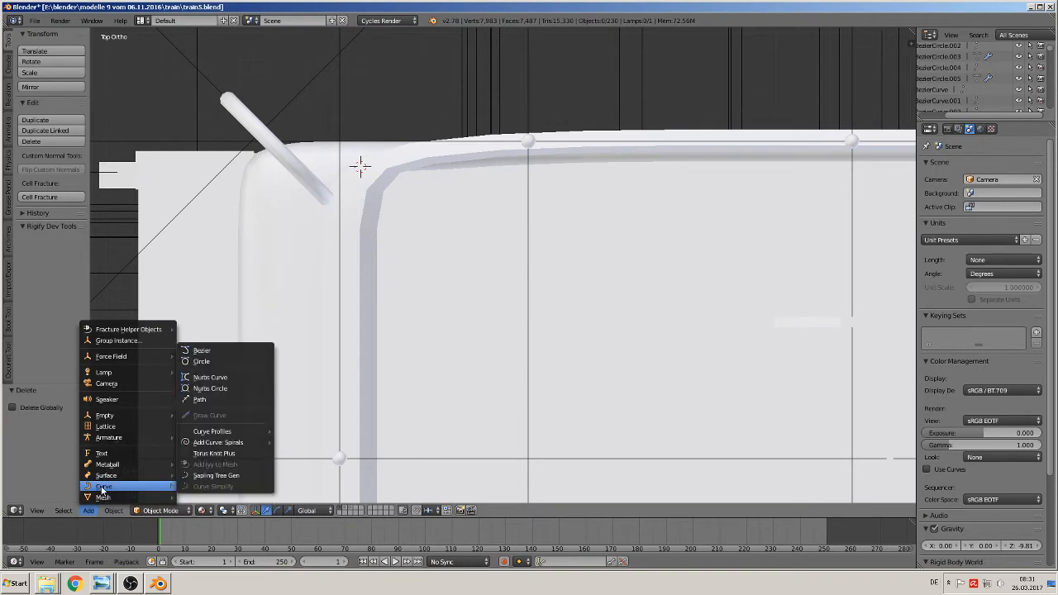
pyautogui.click(203, 363)
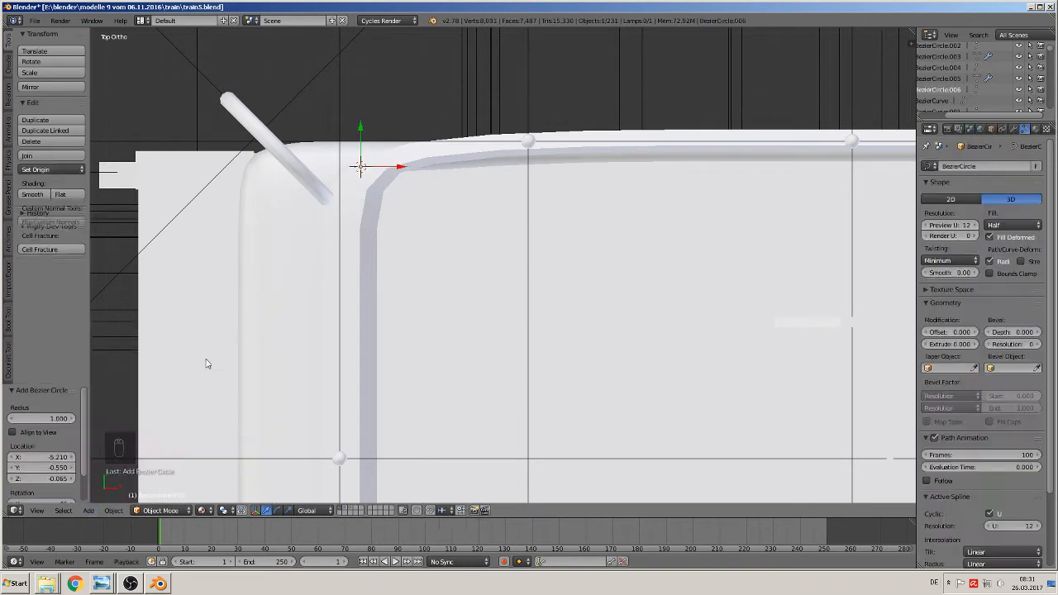
# - Scale the new Bezier circle down to about 0.052 of its size
pyautogui.scroll(-5, 464, 378)
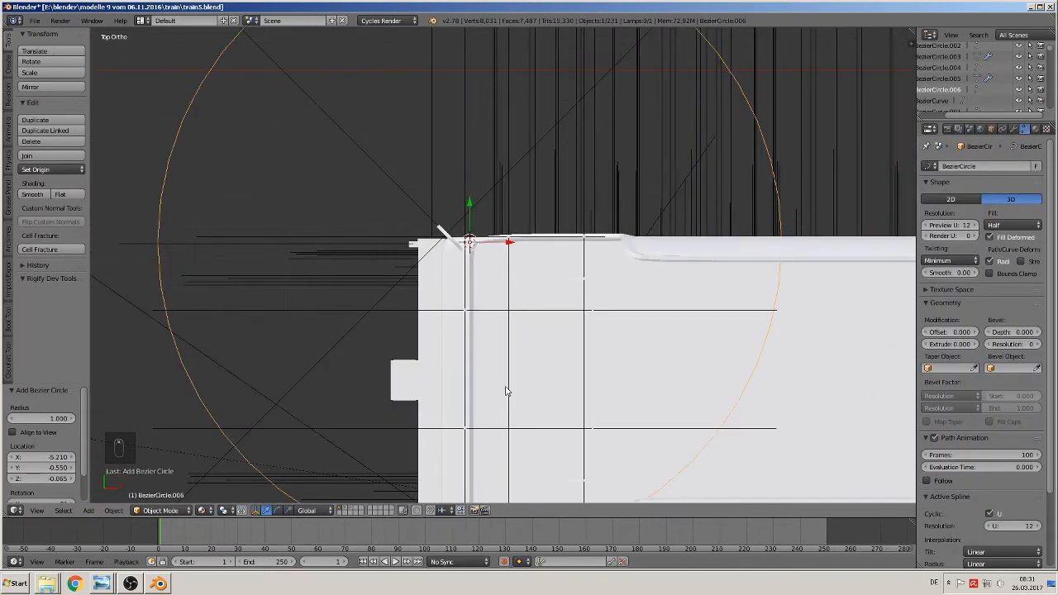
pyautogui.press('s')
pyautogui.click(482, 267)
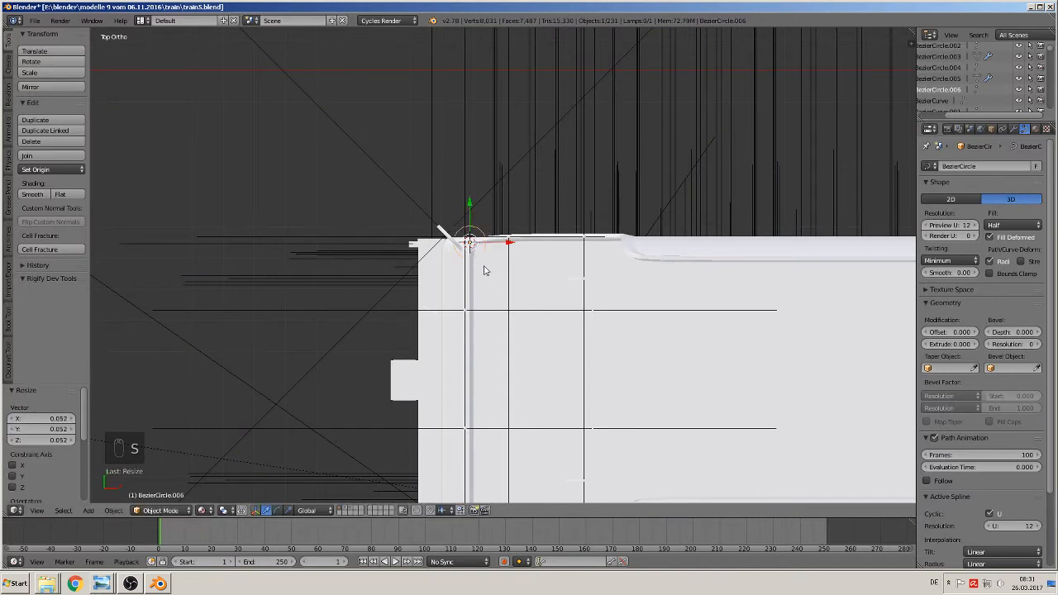
# - Move the circle about 0.033 in X and -0.030 in Y onto the rim corner and scale it to about 0.917
pyautogui.scroll(6, 482, 277)
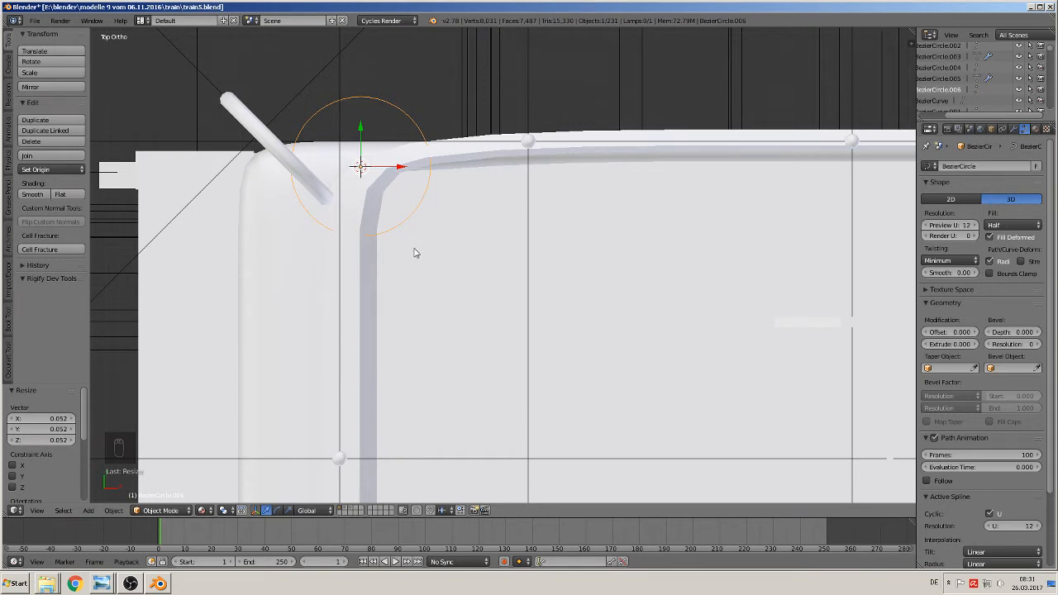
pyautogui.press('g')
pyautogui.click(460, 291)
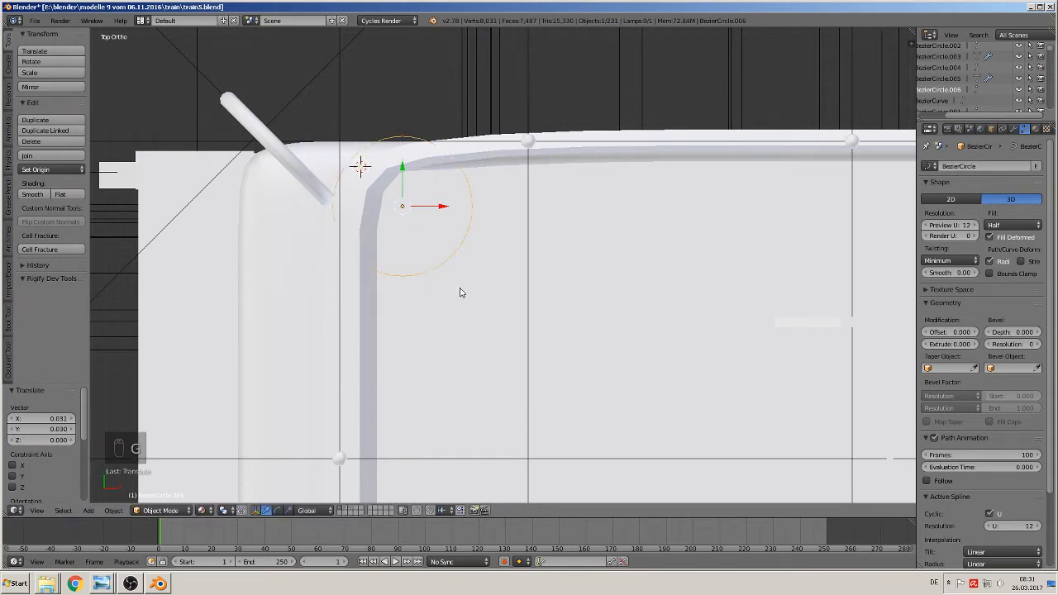
pyautogui.press('s')
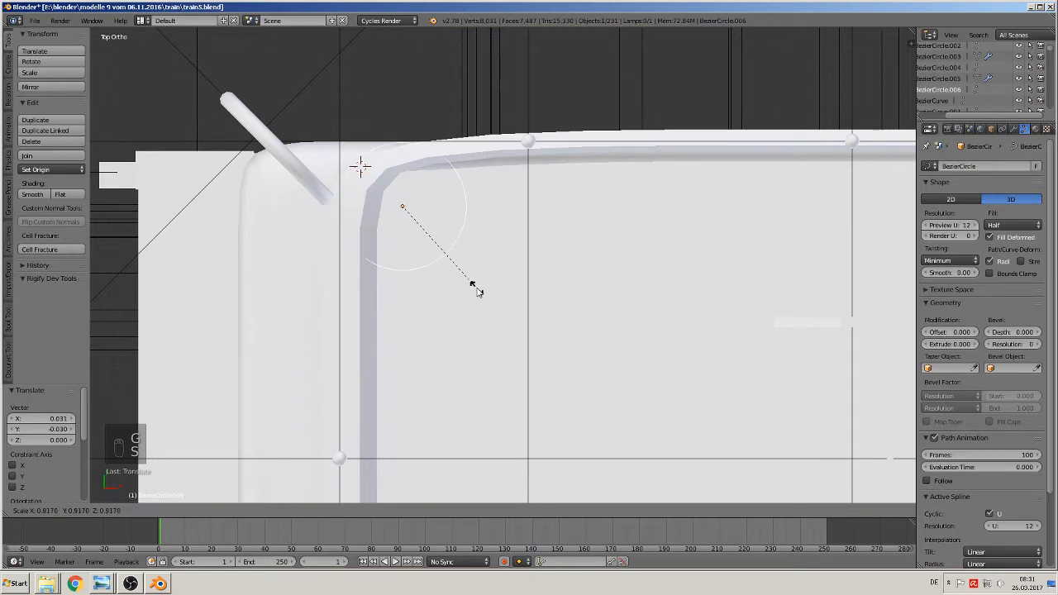
pyautogui.click(477, 292)
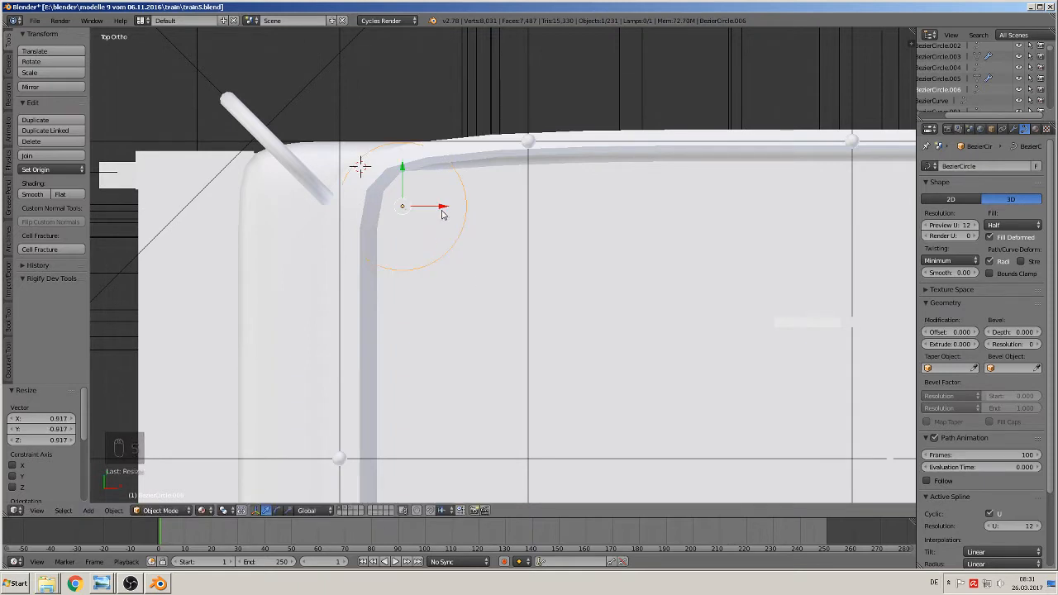
pyautogui.moveTo(445, 213); pyautogui.dragTo(447, 212)
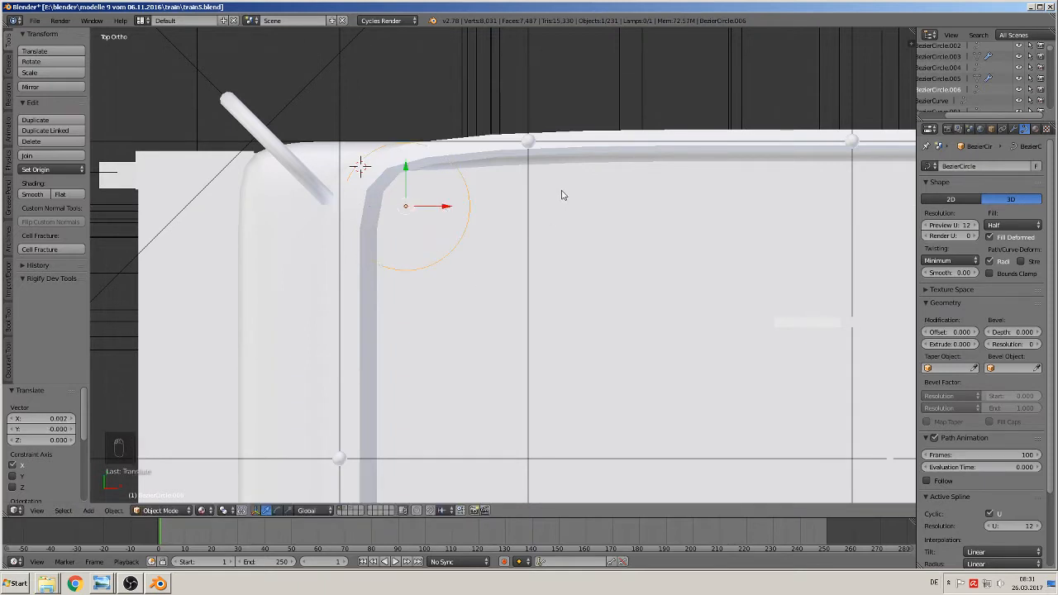
# - Raise the Bezier circle about 0.017 in Z to the height of the post balls and shift it about -0.001 in X
pyautogui.moveTo(543, 238); pyautogui.dragTo(445, 169, button='middle')
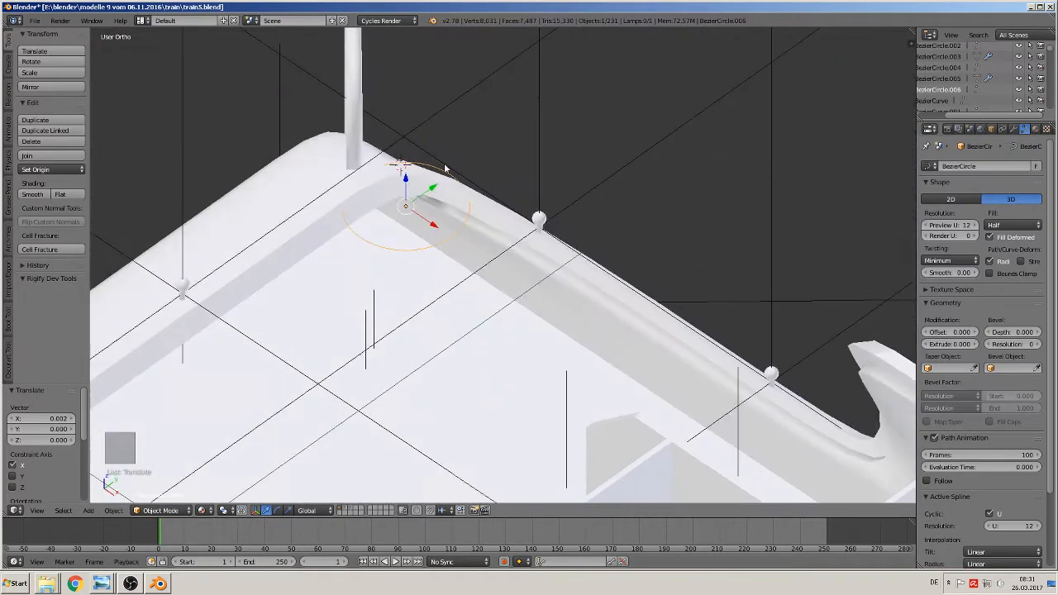
pyautogui.moveTo(408, 187); pyautogui.dragTo(405, 169)
pyautogui.press('KP_1')
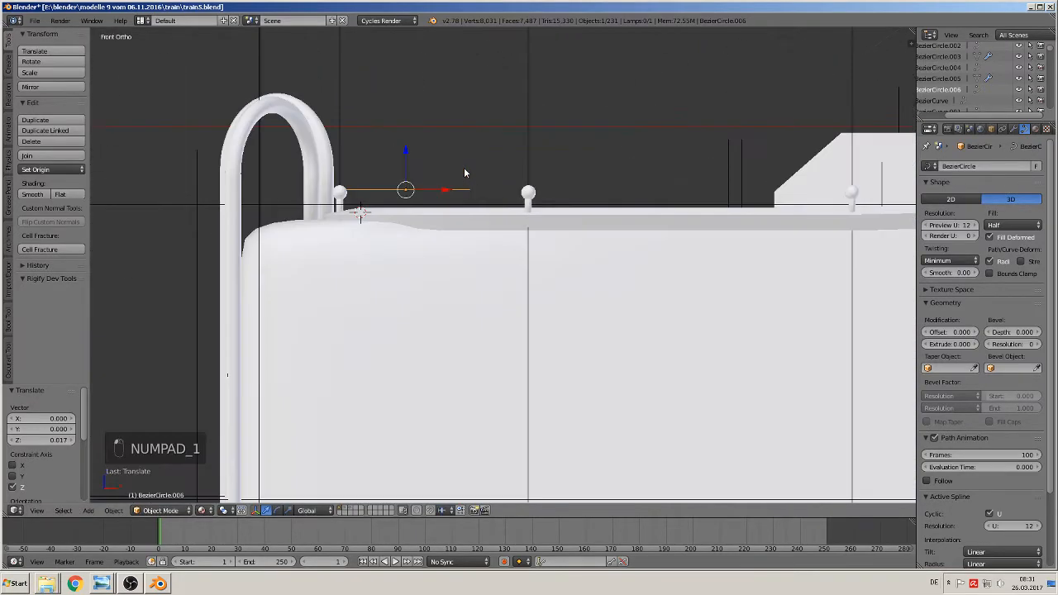
pyautogui.press('KP_7')
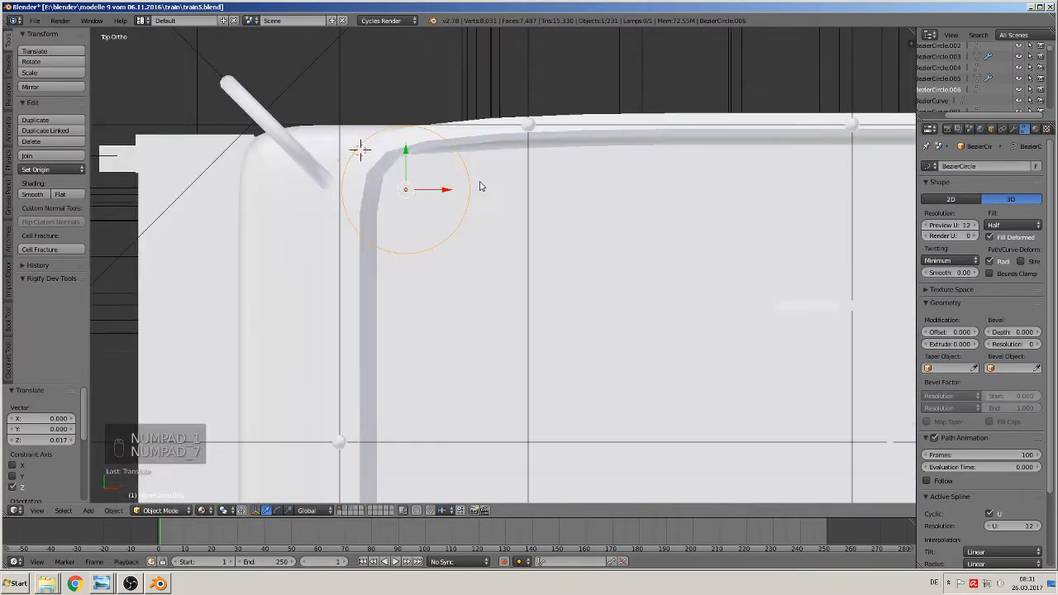
pyautogui.moveTo(444, 190); pyautogui.dragTo(442, 189)
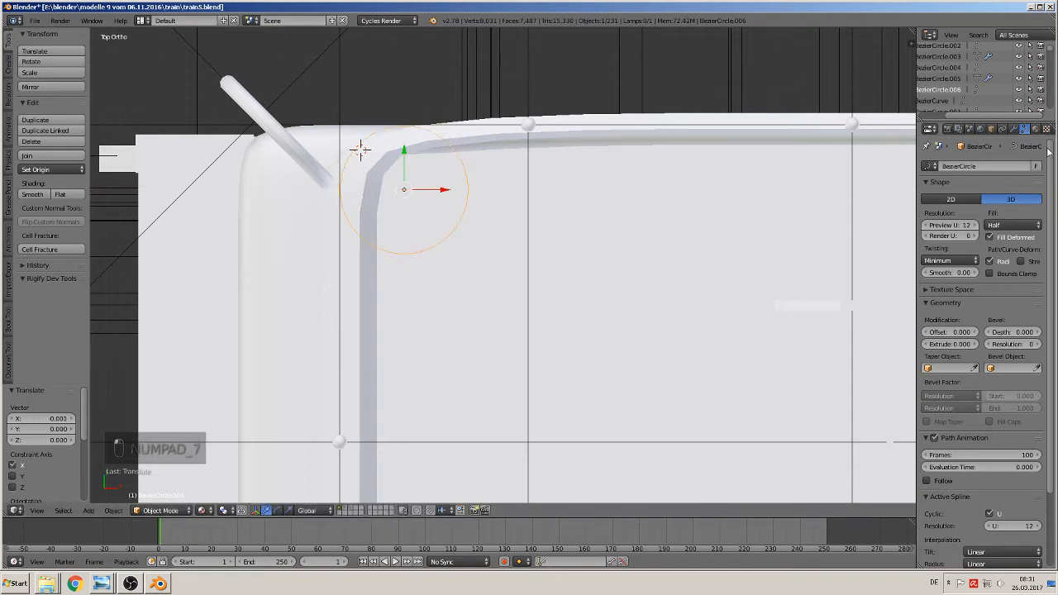
# - Give the circle a full fill, a bevel depth of 0.041 and a bevel resolution of 2
pyautogui.click(1014, 225)
pyautogui.click(1014, 211)
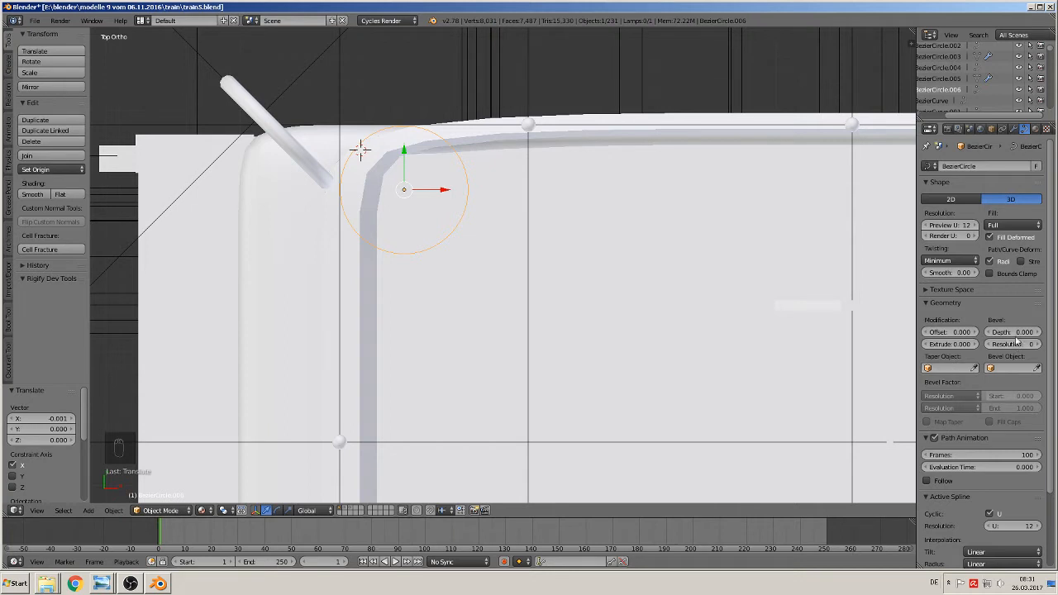
pyautogui.moveTo(1013, 334); pyautogui.dragTo(1038, 333)
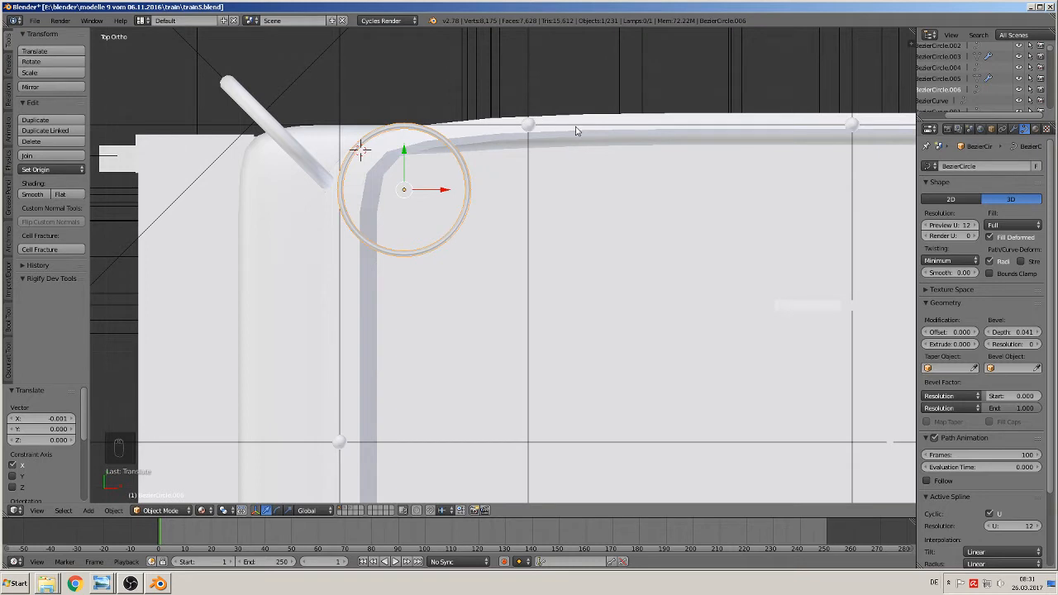
pyautogui.click(1038, 346)
pyautogui.click(1038, 345)
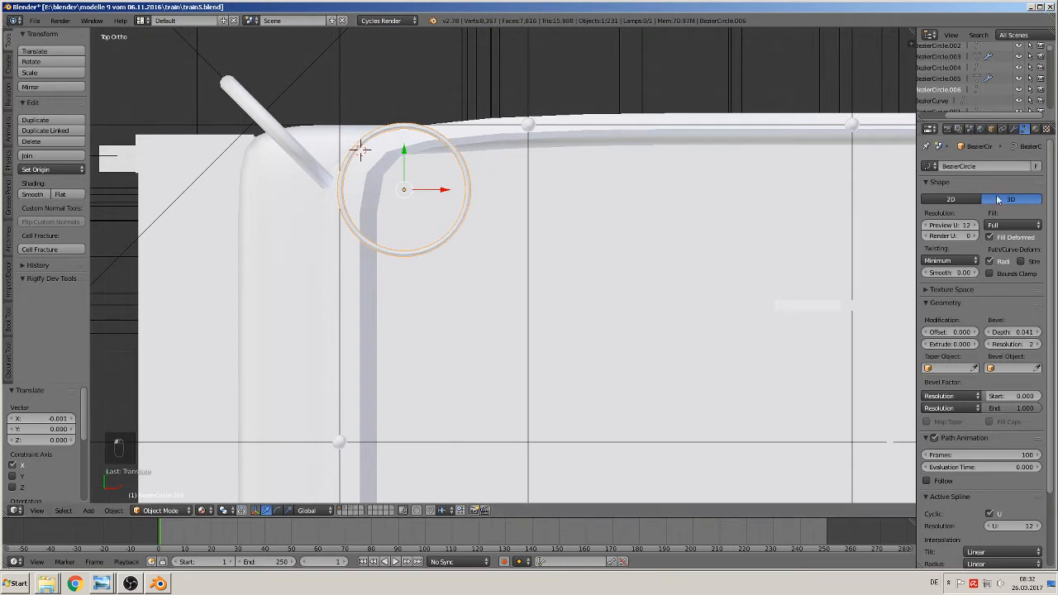
# - Duplicate the beveled circle and move the copy about -0.226 in X, clear of the rim corner
pyautogui.hotkey('shift', 'd')
pyautogui.click(467, 246)
pyautogui.moveTo(432, 190); pyautogui.dragTo(128, 194)
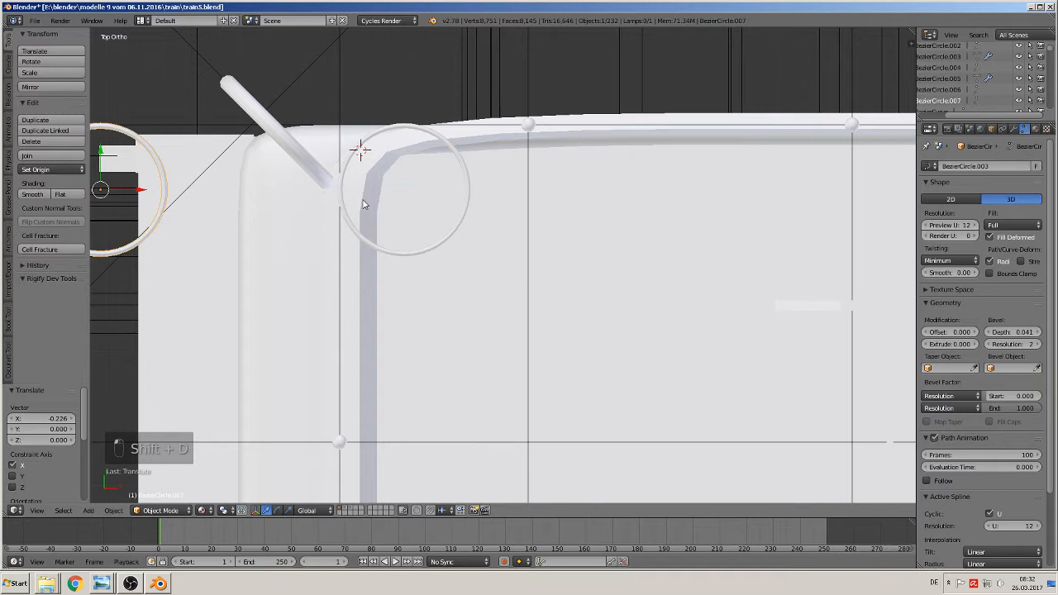
# - Convert the original circle at the rim corner from a curve to a mesh
pyautogui.rightClick(379, 251)
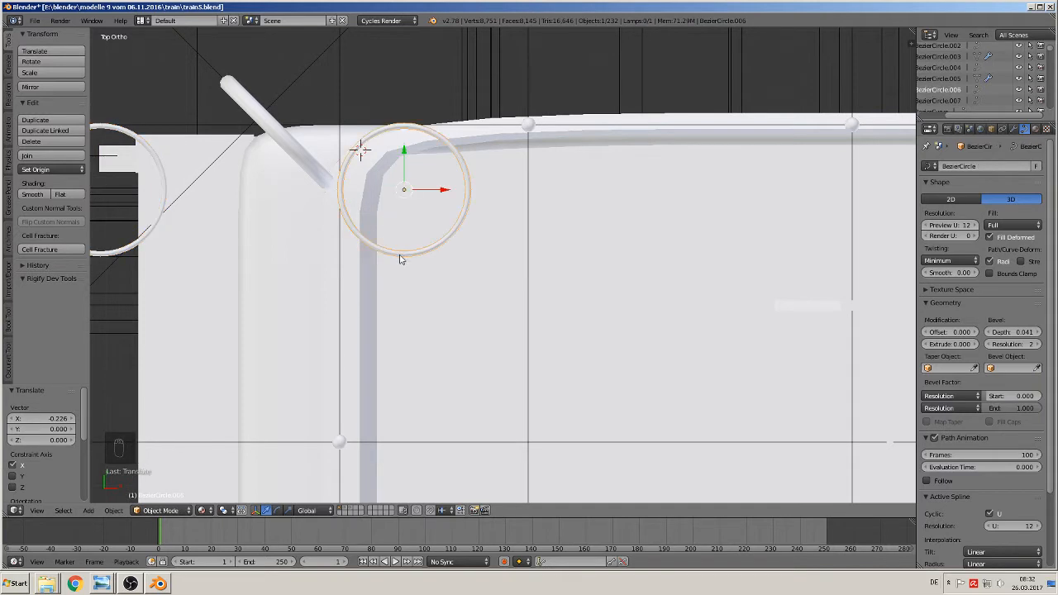
pyautogui.hotkey('alt', 'c')
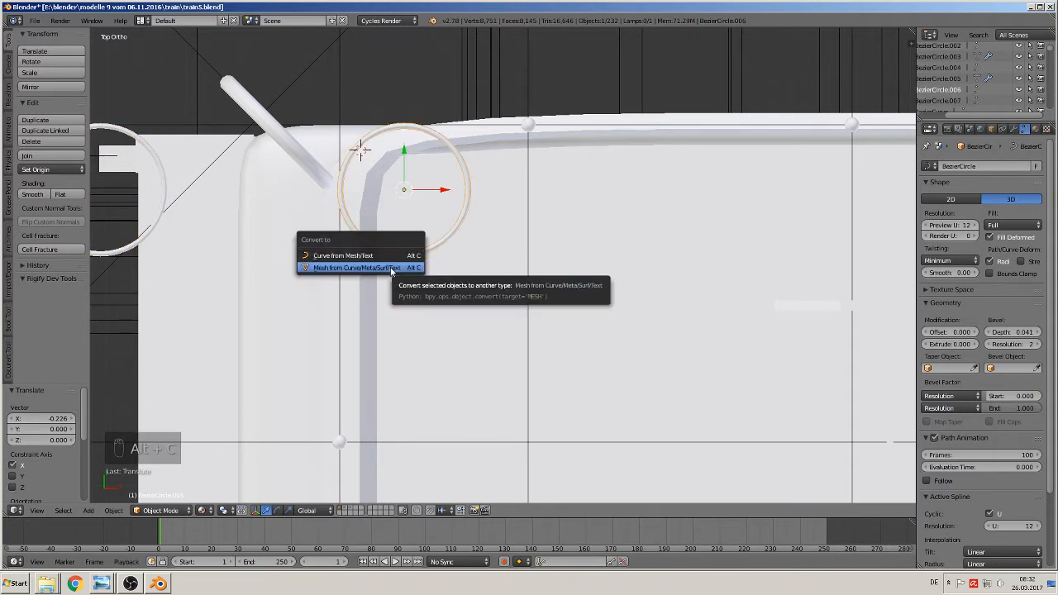
pyautogui.click(390, 268)
# - Delete all vertices in the +X half of the circle mesh, including the ones hidden on its underside
pyautogui.press('Tab')
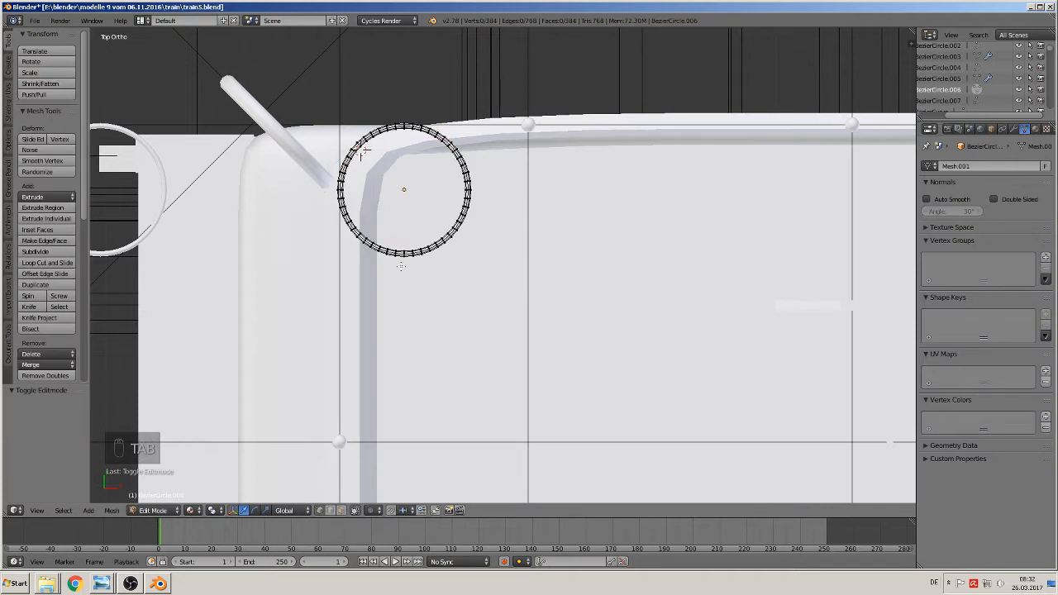
pyautogui.press('b')
pyautogui.press('b')
pyautogui.moveTo(534, 287); pyautogui.dragTo(410, 105)
pyautogui.press('x')
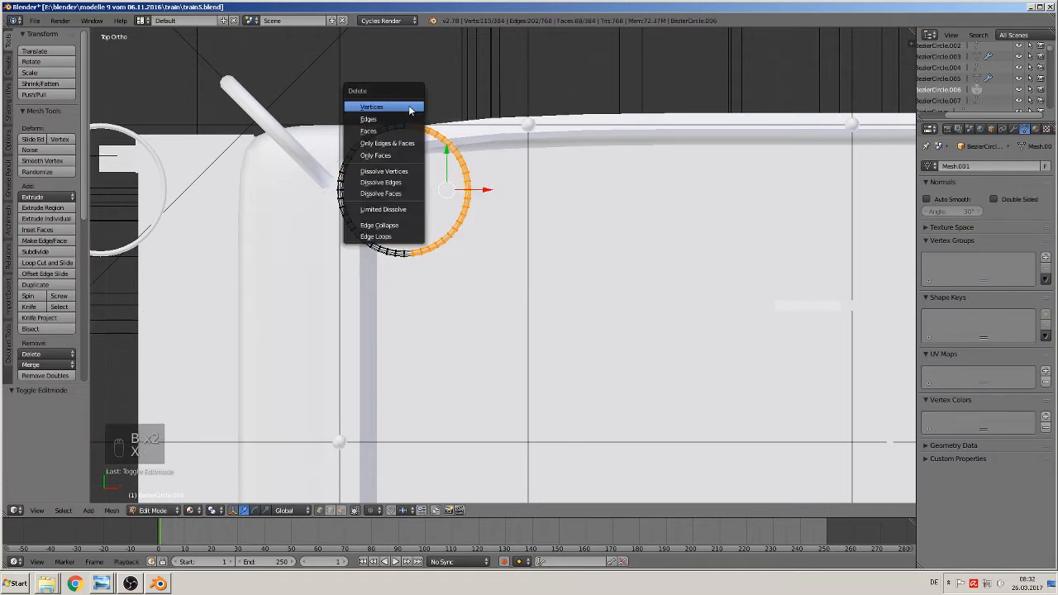
pyautogui.click(405, 105)
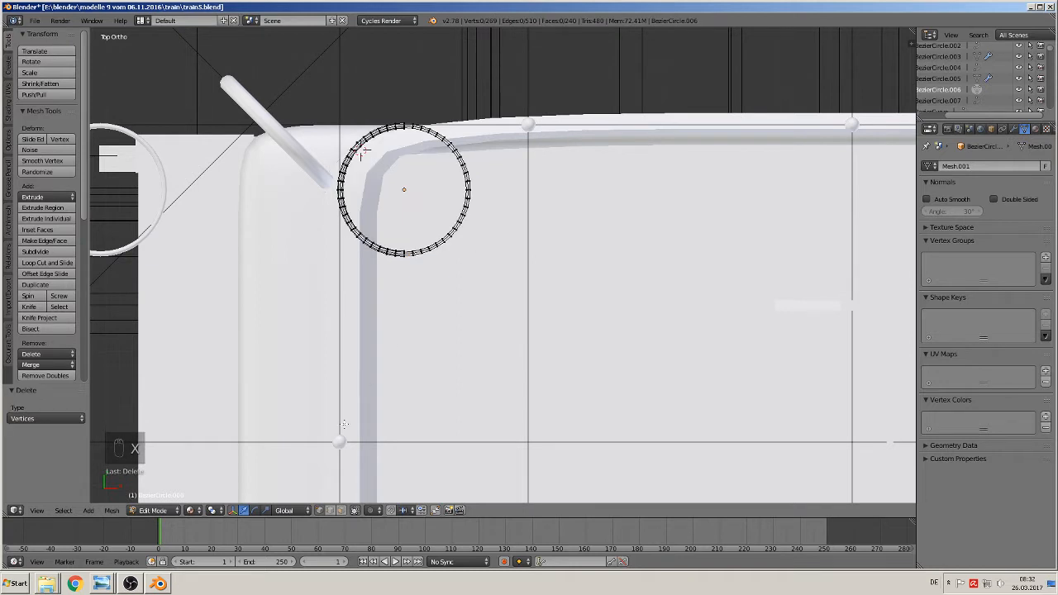
pyautogui.press('b')
pyautogui.moveTo(519, 283); pyautogui.dragTo(409, 97)
pyautogui.press('x')
pyautogui.click(407, 98)
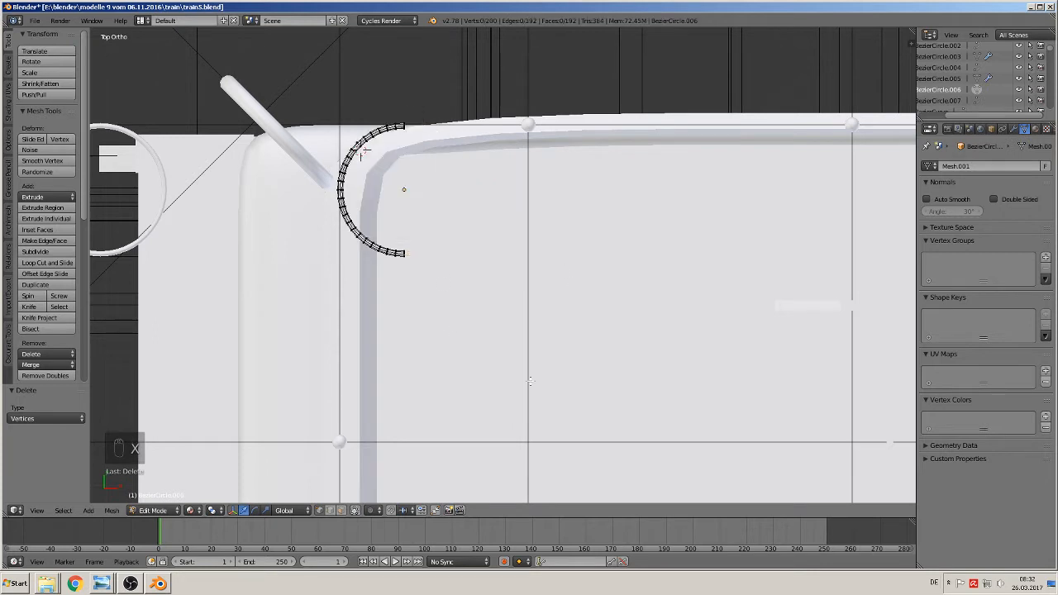
# - Delete the -Y half of the remaining semicircle, keeping only the quarter arc that follows the rim corner
pyautogui.press('b')
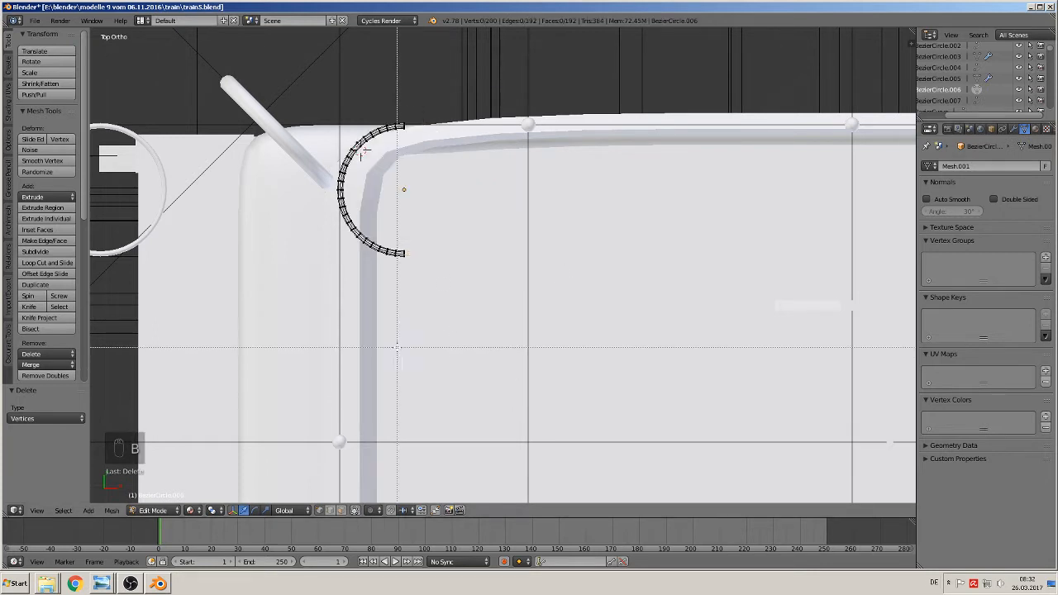
pyautogui.moveTo(433, 277); pyautogui.dragTo(275, 196)
pyautogui.press('x')
pyautogui.click(274, 196)
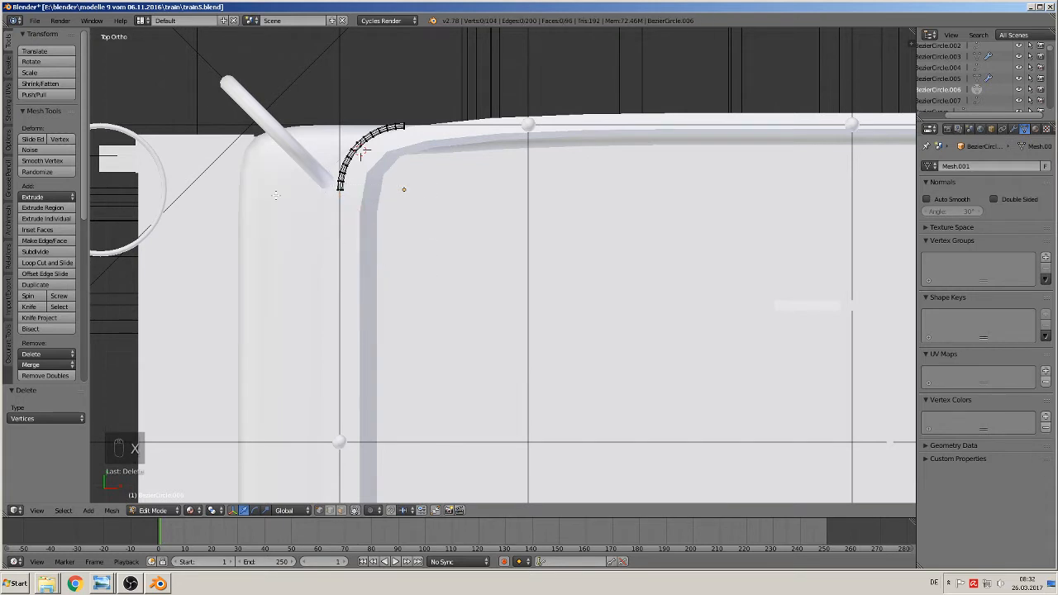
# - Duplicate the whole quarter arc within the mesh and move the copy about -0.858 in Y to the opposite rim corner
pyautogui.scroll(-3, 582, 342)
pyautogui.keyDown('shift'); pyautogui.moveTo(581, 341); pyautogui.dragTo(550, 195, button='middle'); pyautogui.keyUp('shift')
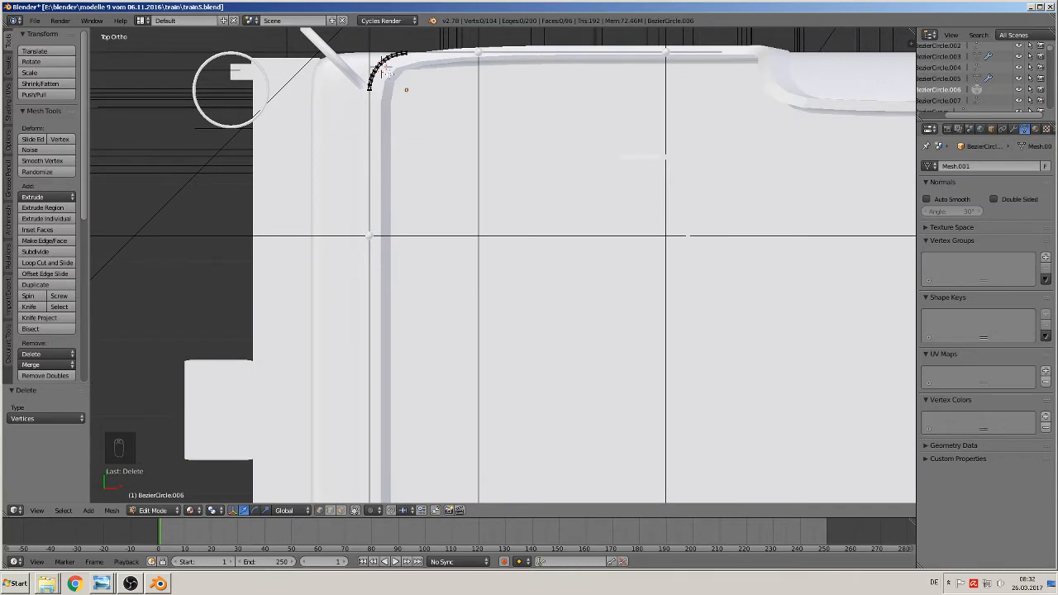
pyautogui.press('l')
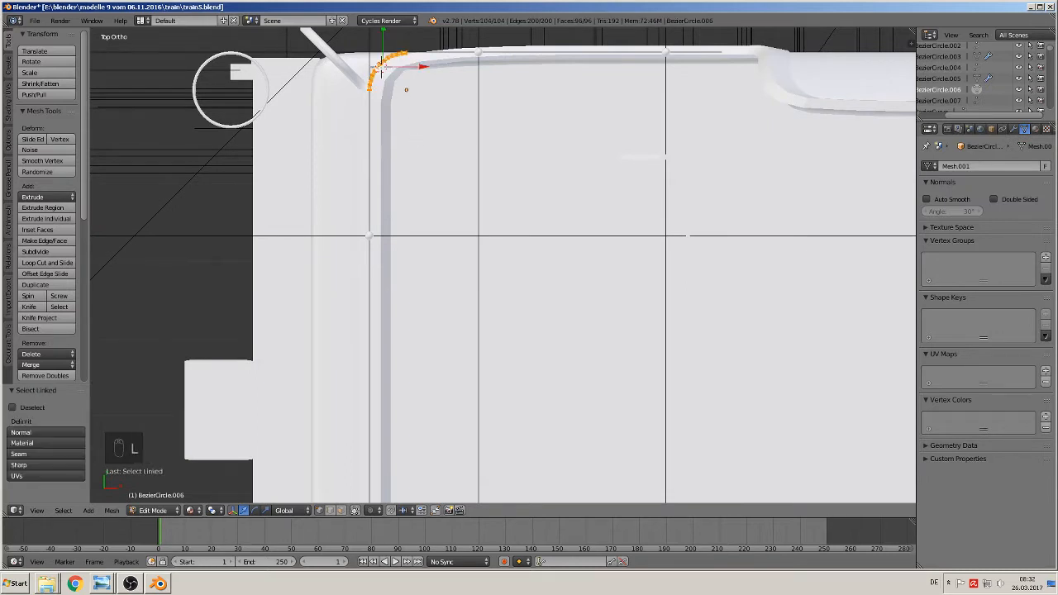
pyautogui.scroll(-2, 421, 151)
pyautogui.keyDown('shift'); pyautogui.moveTo(492, 279); pyautogui.dragTo(450, 188, button='middle'); pyautogui.keyUp('shift')
pyautogui.scroll(-2, 451, 202)
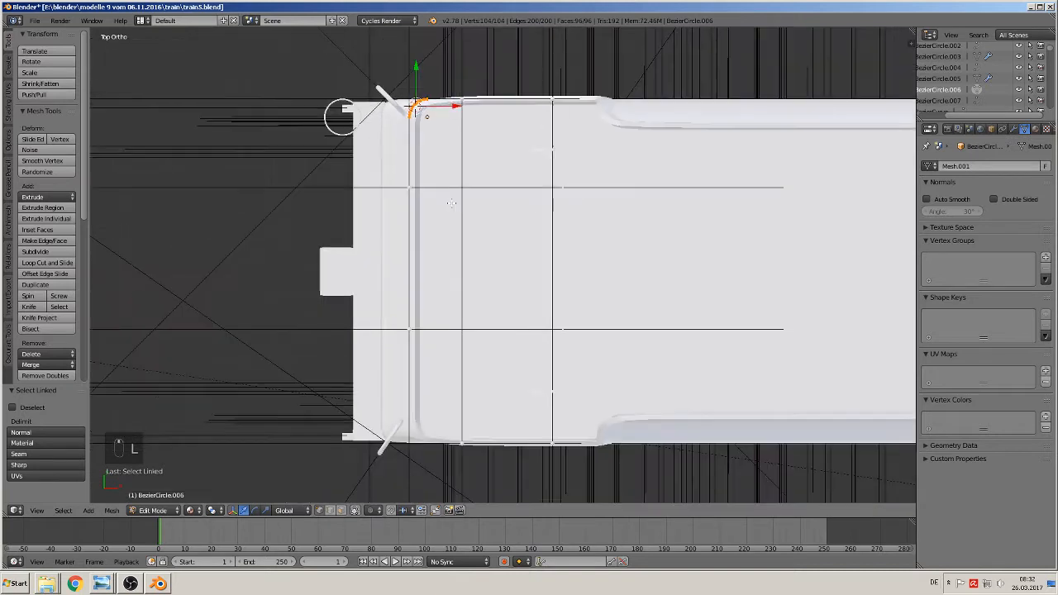
pyautogui.hotkey('shift', 'd')
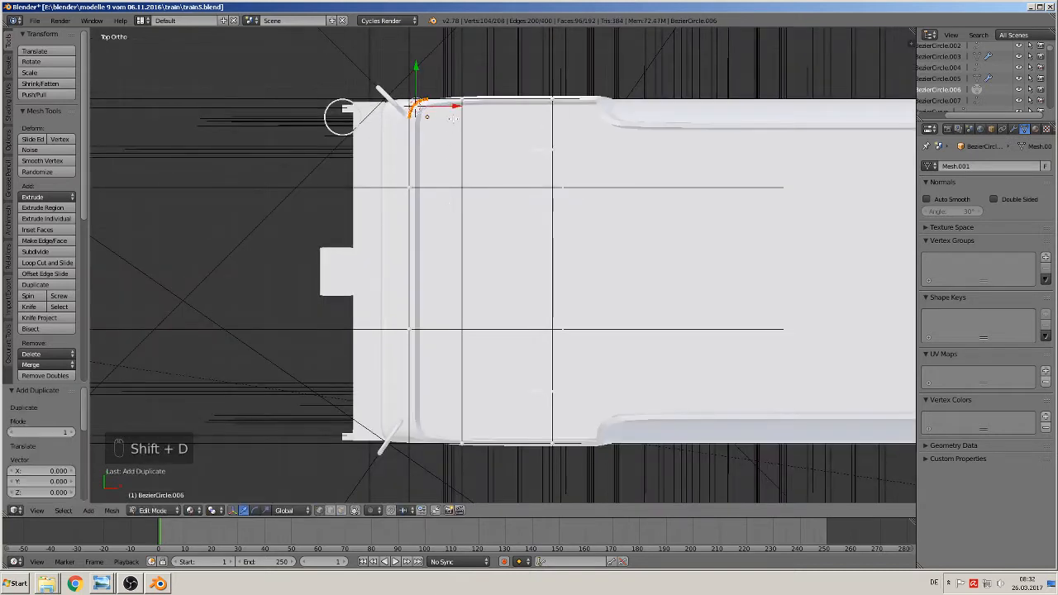
pyautogui.moveTo(420, 61); pyautogui.dragTo(420, 384)
pyautogui.keyDown('shift'); pyautogui.moveTo(536, 411); pyautogui.dragTo(494, 358, button='middle'); pyautogui.keyUp('shift')
pyautogui.write('r')
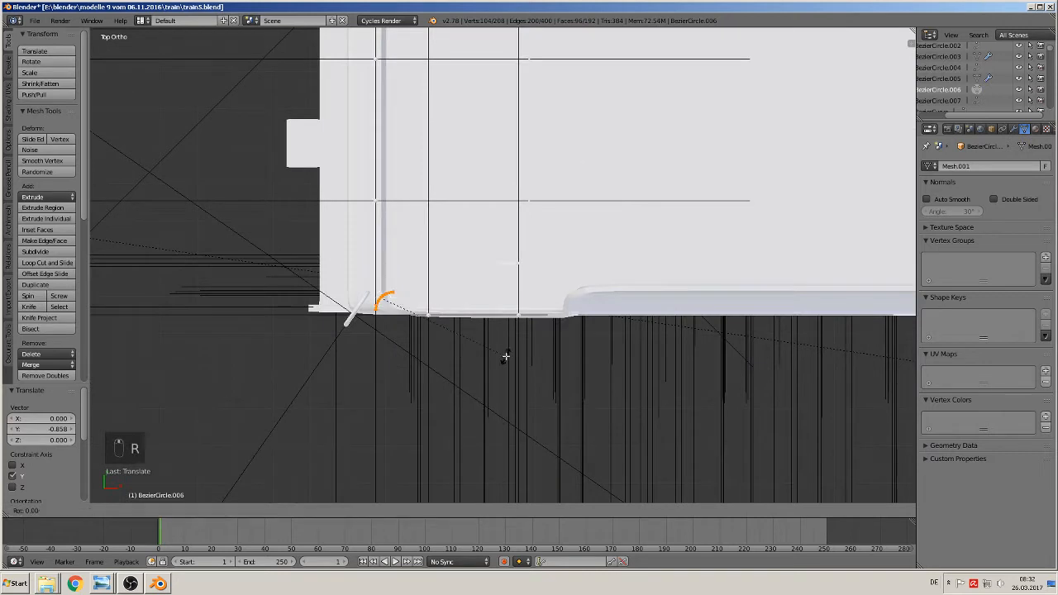
pyautogui.write('x1')
pyautogui.write('80')
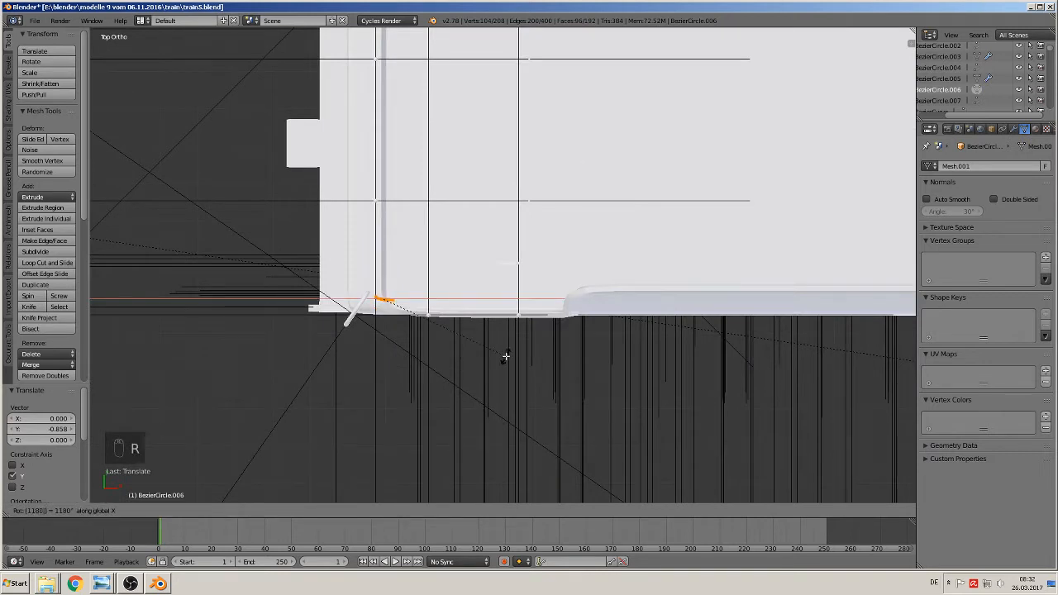
pyautogui.press('Return')
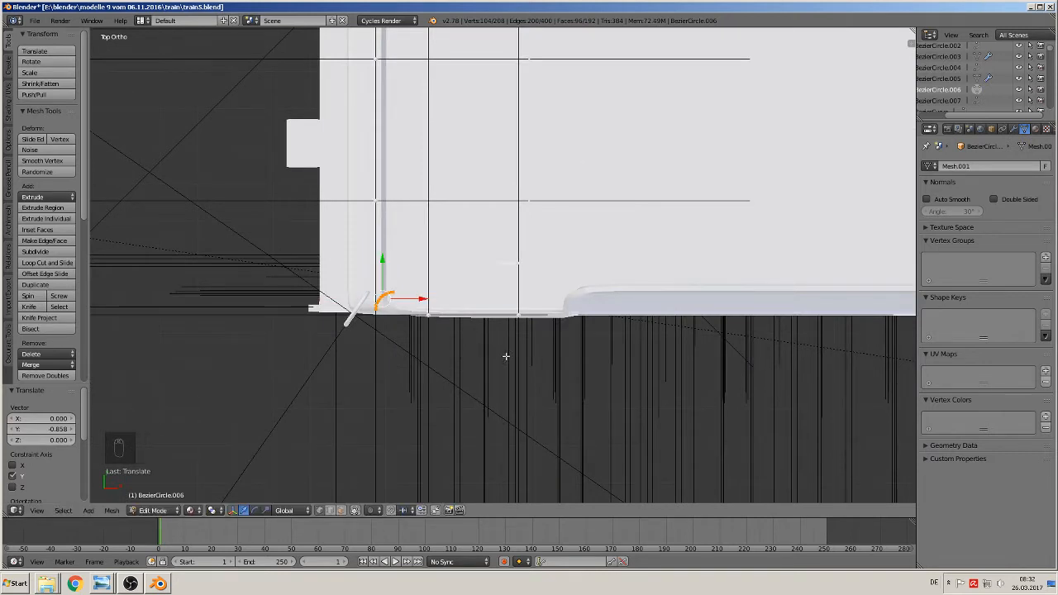
# - Rotate the copied arc 180° about X and move it about -0.022 in Y onto the rim corner
pyautogui.write('rx180')
pyautogui.press('Return')
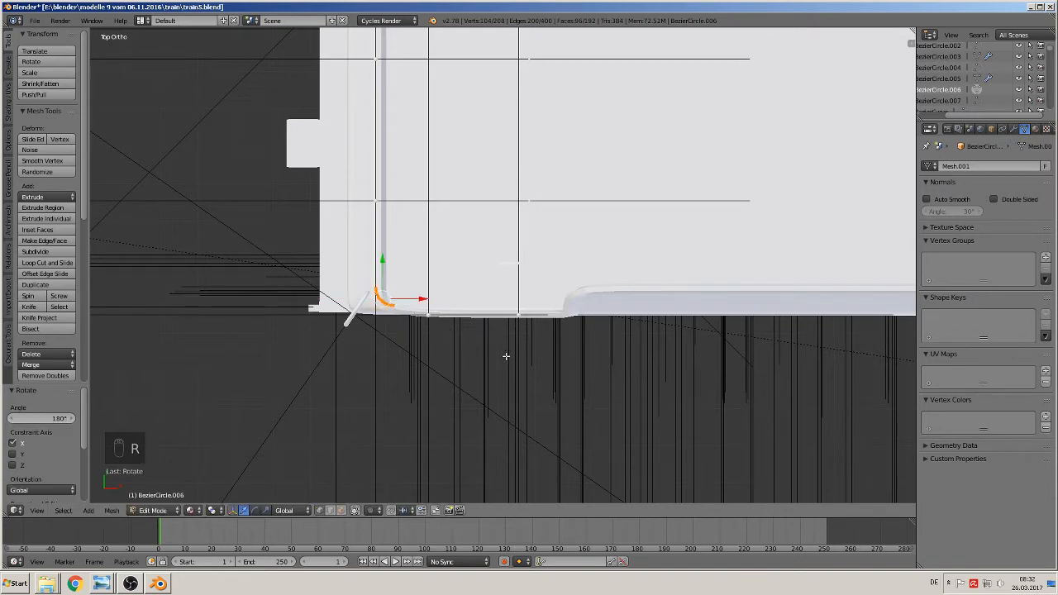
pyautogui.scroll(5, 506, 357)
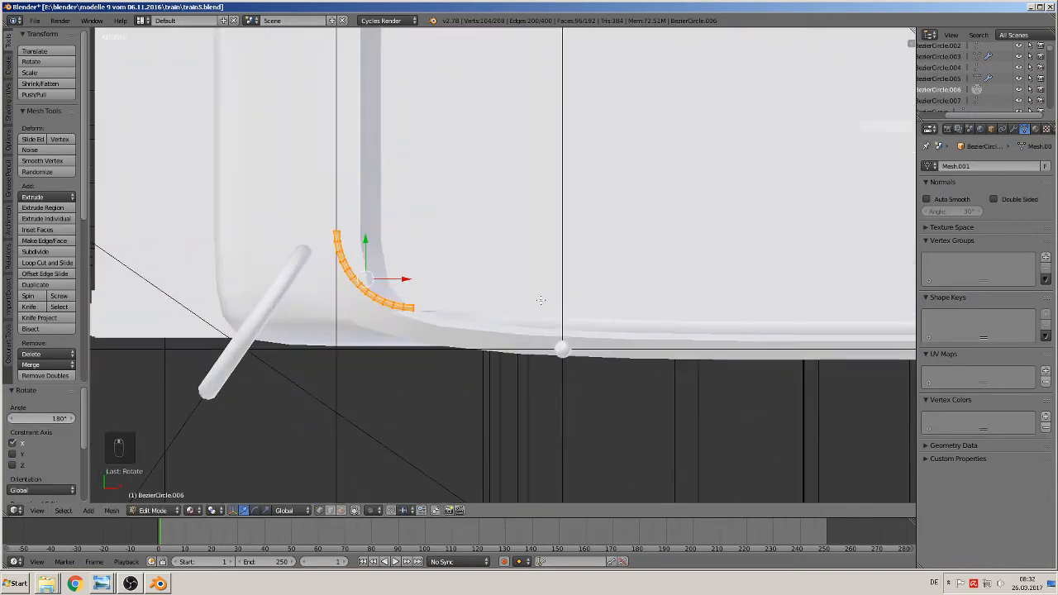
pyautogui.moveTo(367, 241); pyautogui.dragTo(372, 283)
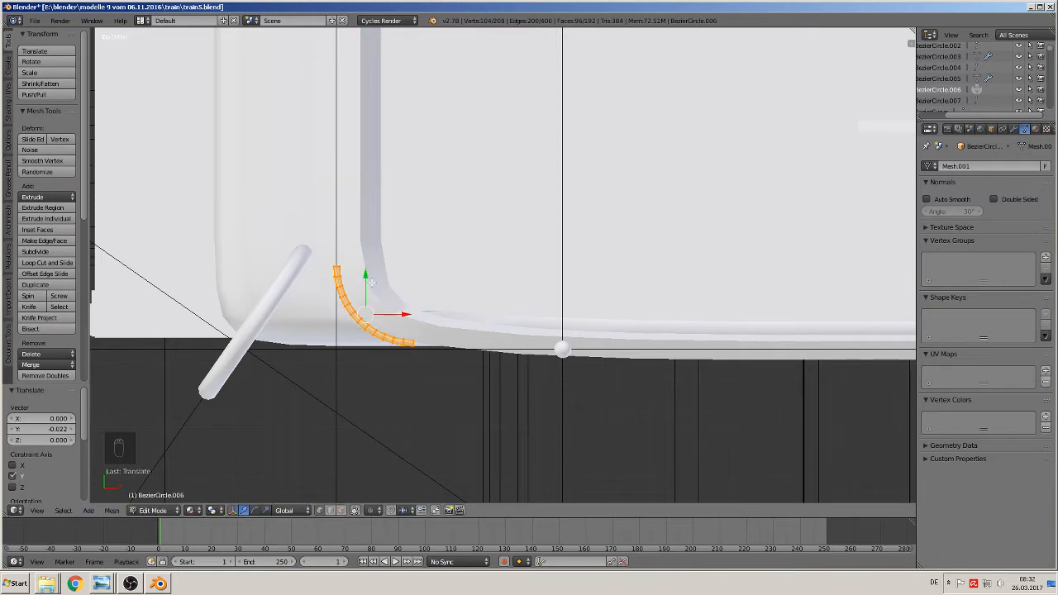
# - Extrude the rotated arc's side end about 0.470 in X along the post balls, then pull it back 0.017
pyautogui.keyDown('alt'); pyautogui.rightClick(416, 346); pyautogui.keyUp('alt')
pyautogui.scroll(-3, 541, 393)
pyautogui.keyDown('shift'); pyautogui.moveTo(625, 421); pyautogui.dragTo(341, 410, button='middle'); pyautogui.keyUp('shift')
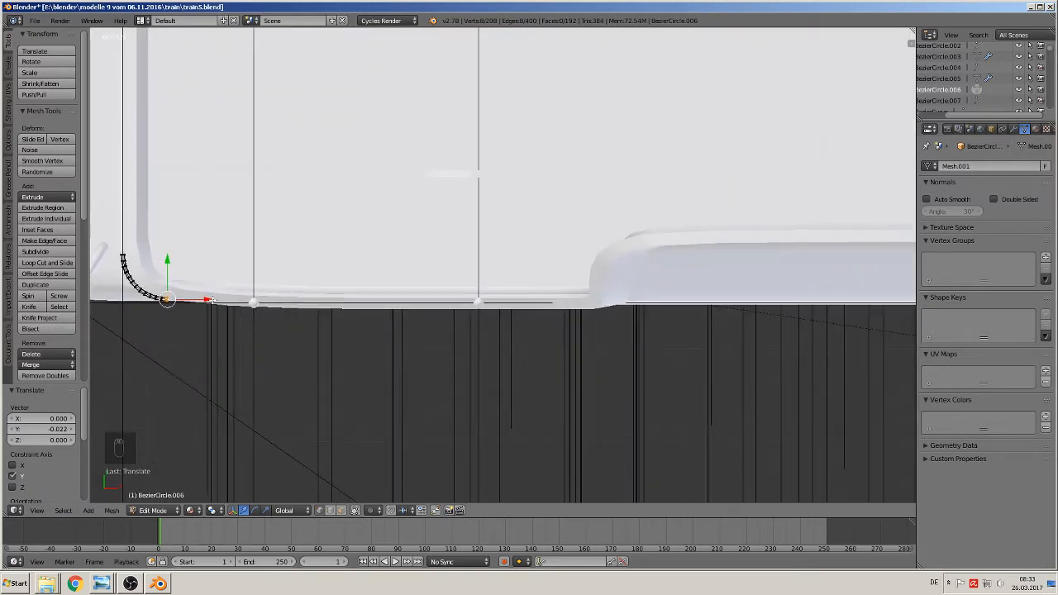
pyautogui.press('e')
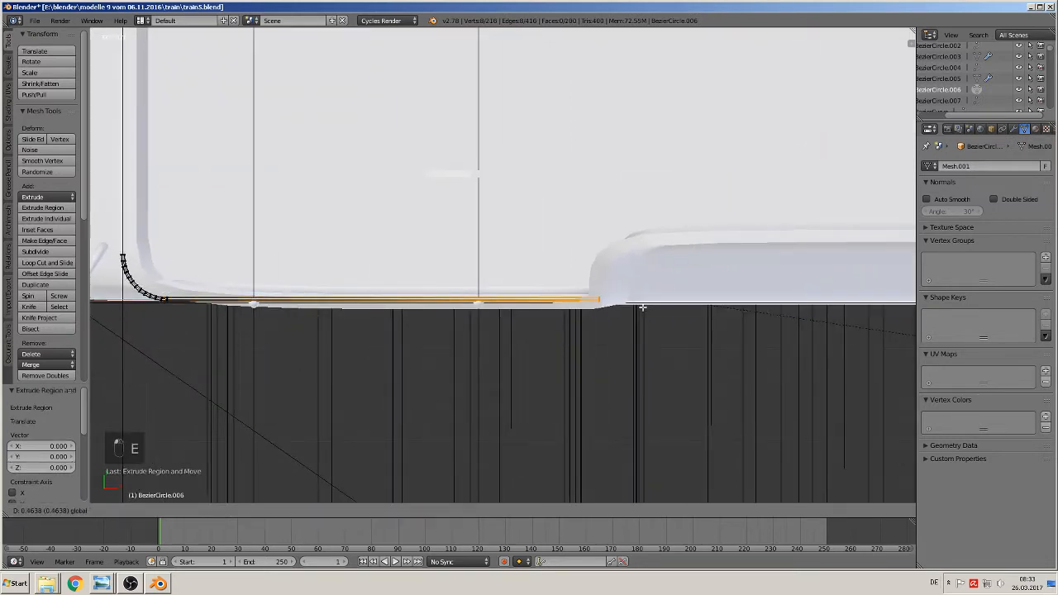
pyautogui.moveTo(643, 308); pyautogui.dragTo(648, 306)
pyautogui.moveTo(648, 307); pyautogui.dragTo(646, 194, button='middle')
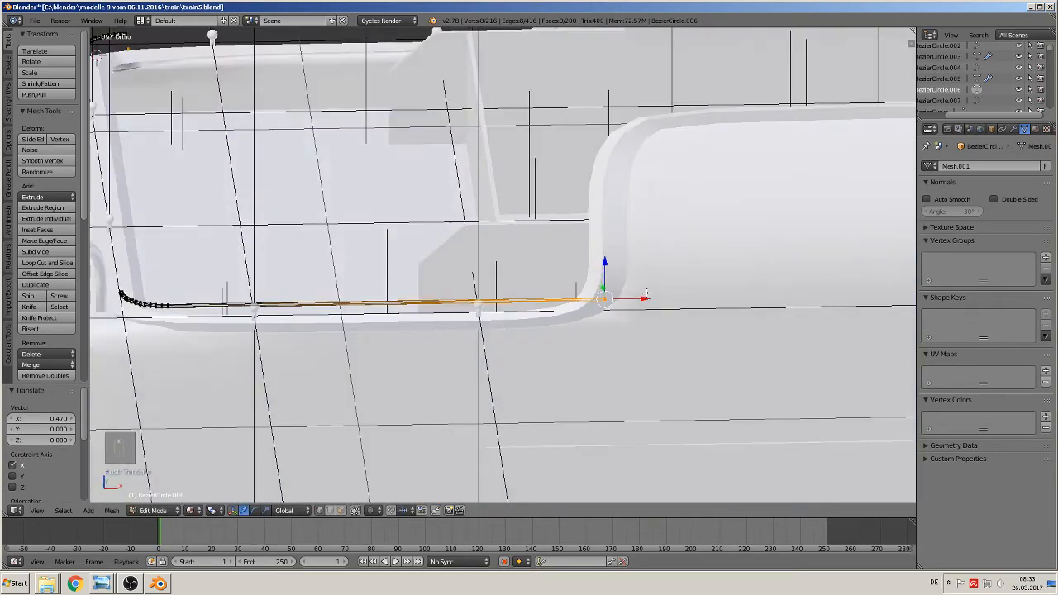
pyautogui.moveTo(646, 294); pyautogui.dragTo(643, 296)
pyautogui.moveTo(643, 296); pyautogui.dragTo(592, 344, button='middle')
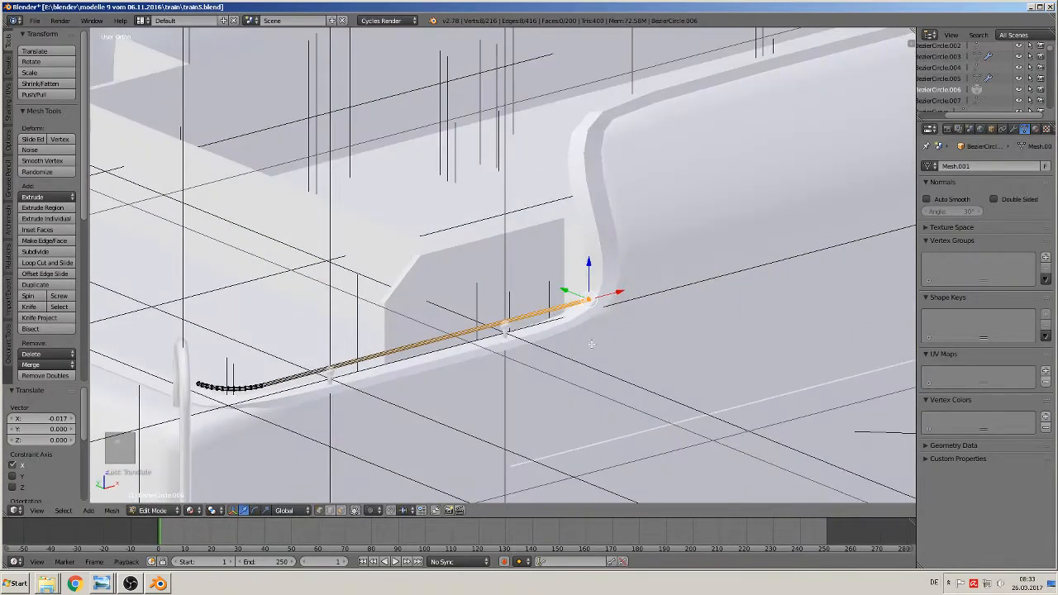
# - Extrude the original arc's side end about 0.479 in X past the posts to the raised side wall
pyautogui.press('Tab')
pyautogui.moveTo(508, 358); pyautogui.dragTo(485, 378, button='middle')
pyautogui.press('Tab')
pyautogui.keyDown('shift'); pyautogui.moveTo(294, 341); pyautogui.dragTo(572, 315, button='middle'); pyautogui.keyUp('shift')
pyautogui.scroll(5, 571, 315)
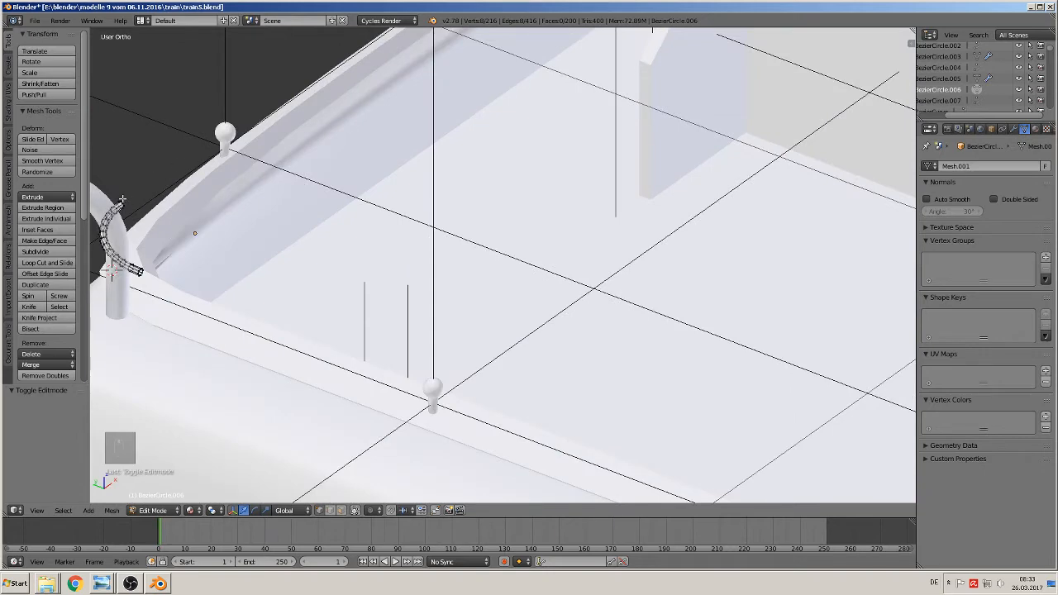
pyautogui.scroll(-3, 171, 201)
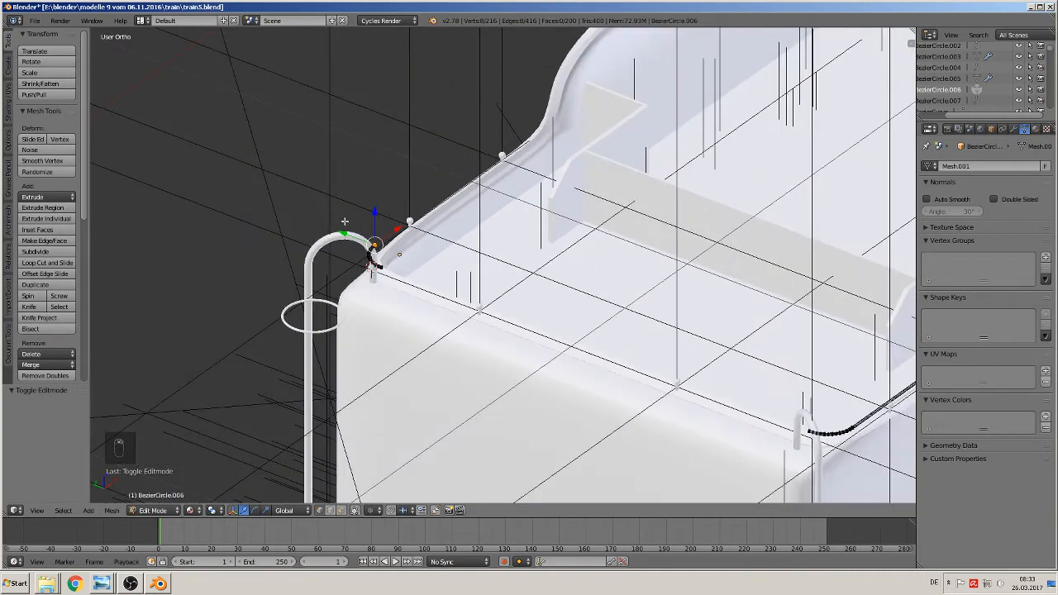
pyautogui.press('e')
pyautogui.moveTo(396, 229); pyautogui.dragTo(588, 104)
pyautogui.moveTo(575, 135); pyautogui.dragTo(525, 120, button='middle')
pyautogui.scroll(-3, 533, 214)
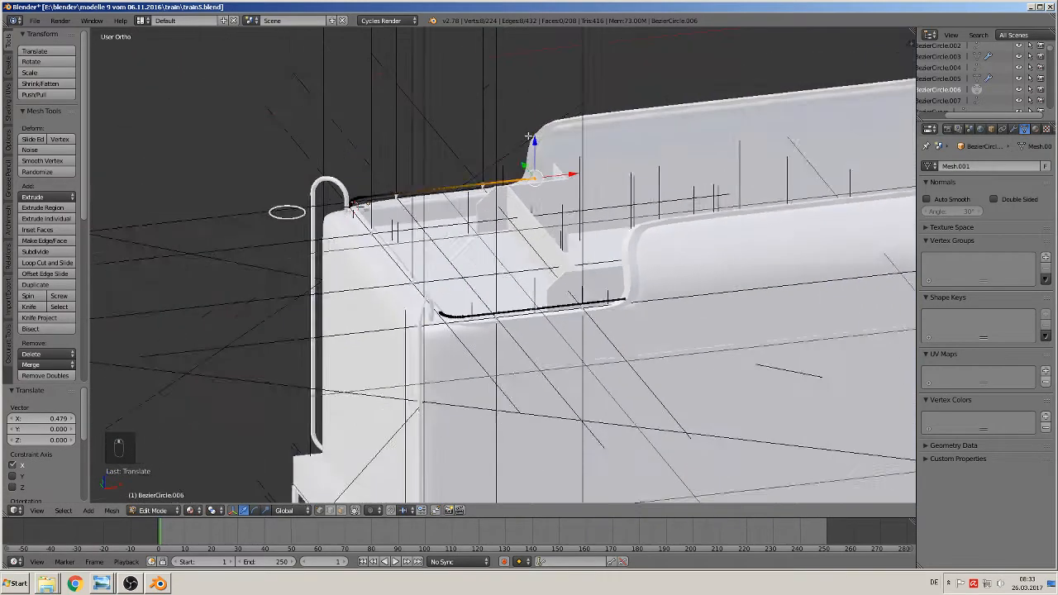
# - Join the two open arc ends across the tender's rear edge with Bridge Edge Loops, then leave mesh editing
pyautogui.scroll(3, 533, 213)
pyautogui.moveTo(410, 402); pyautogui.dragTo(456, 396, button='middle')
pyautogui.scroll(2, 377, 245)
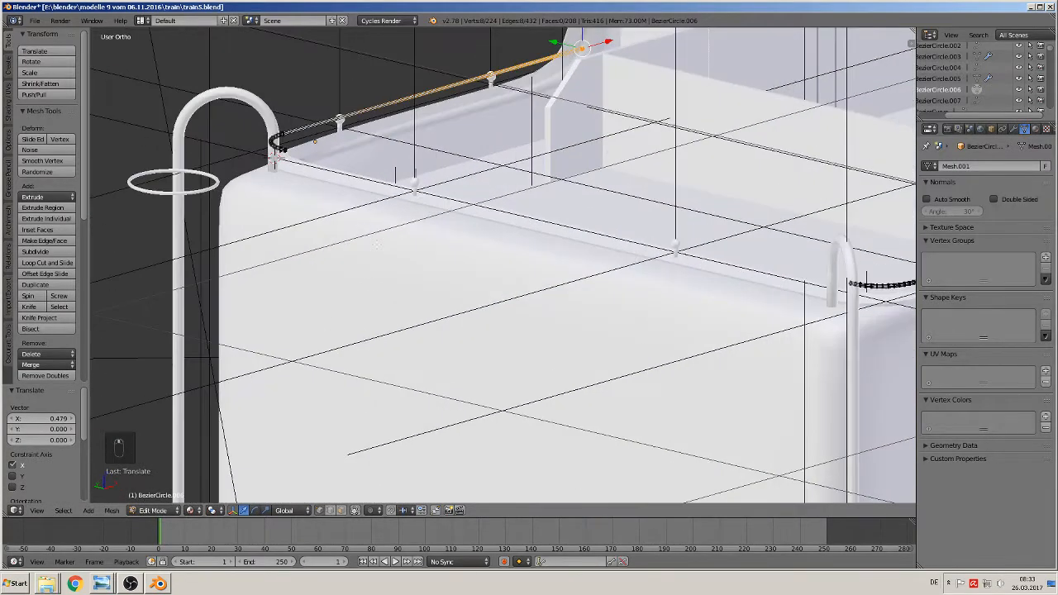
pyautogui.scroll(2, 295, 133)
pyautogui.keyDown('shift'); pyautogui.moveTo(270, 166); pyautogui.dragTo(482, 374, button='middle'); pyautogui.keyUp('shift')
pyautogui.scroll(6, 367, 427)
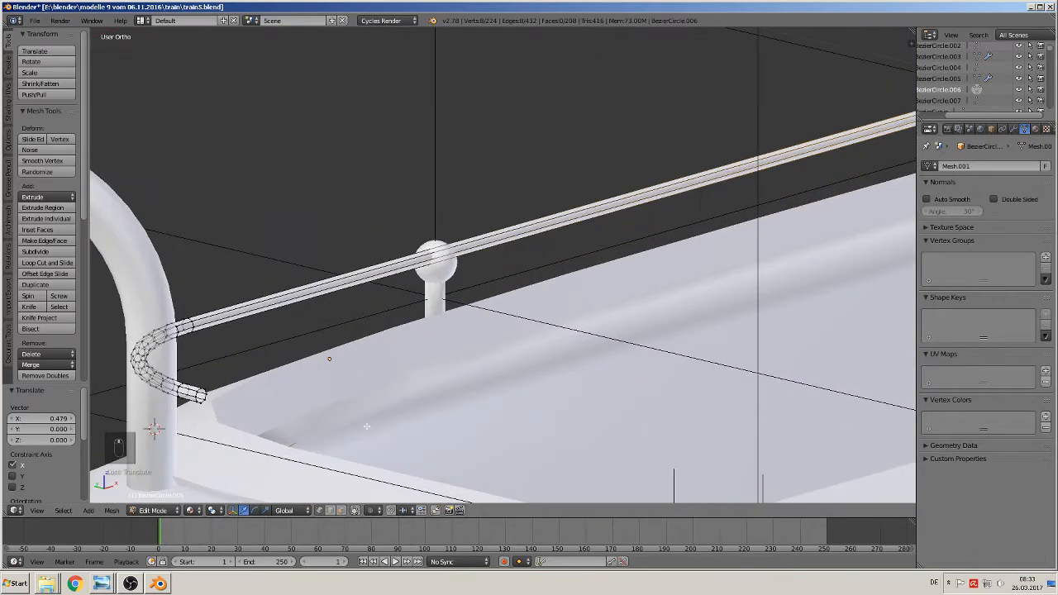
pyautogui.press('a')
pyautogui.press('a')
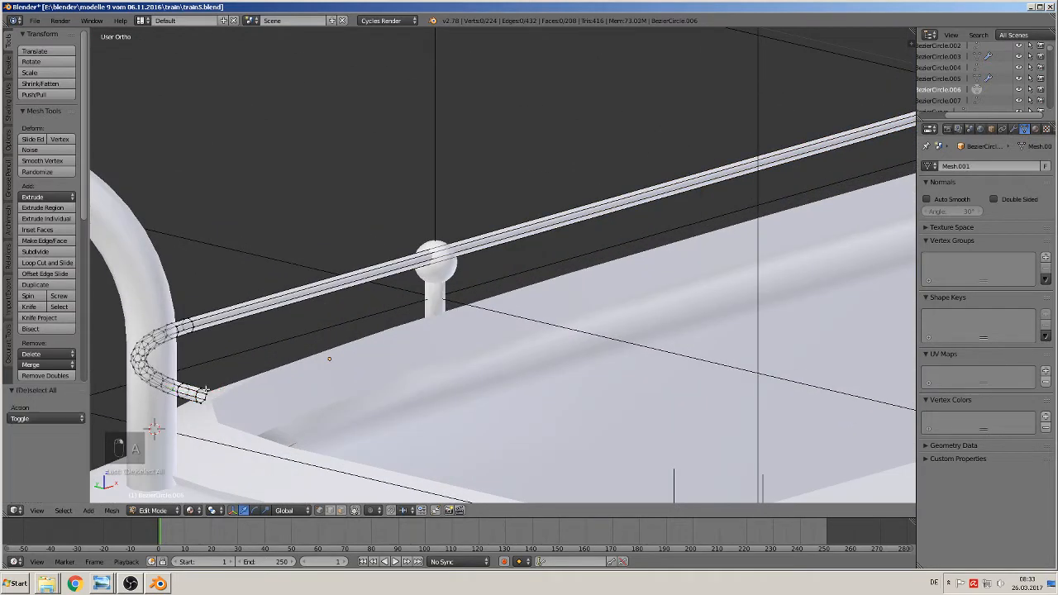
pyautogui.keyDown('alt'); pyautogui.rightClick(199, 395); pyautogui.keyUp('alt')
pyautogui.scroll(-8, 198, 392)
pyautogui.keyDown('shift'); pyautogui.moveTo(779, 431); pyautogui.dragTo(382, 272, button='middle'); pyautogui.keyUp('shift')
pyautogui.scroll(6, 382, 272)
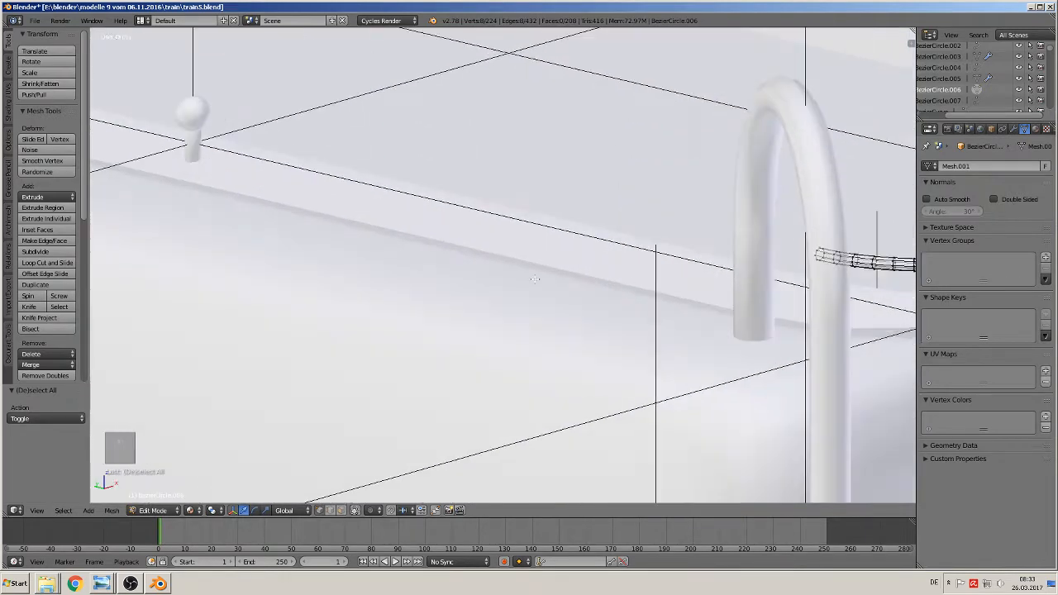
pyautogui.scroll(-5, 680, 286)
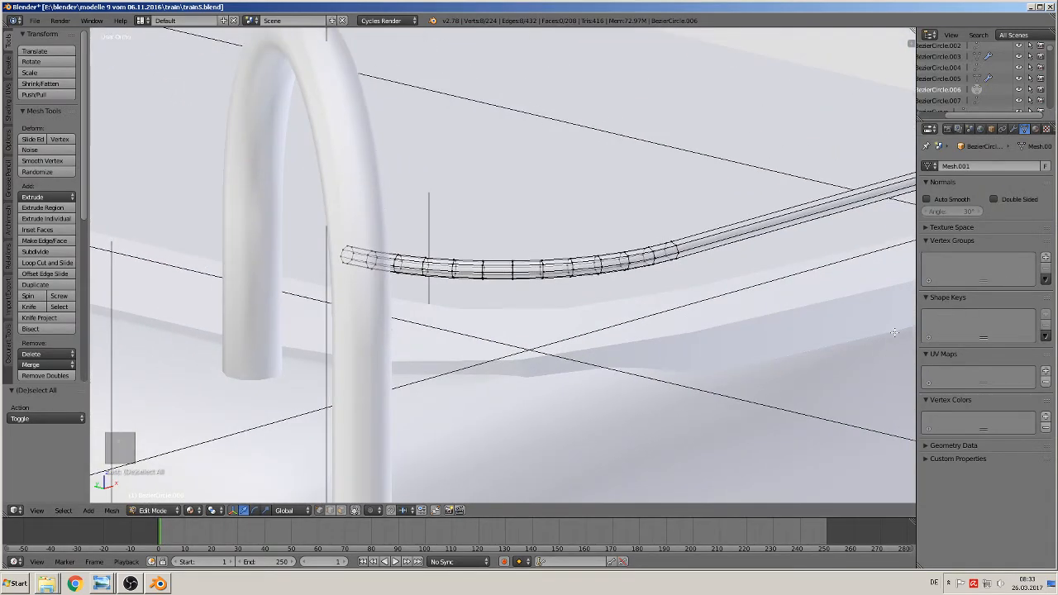
pyautogui.keyDown('alt'); pyautogui.keyDown('shift'); pyautogui.rightClick(342, 252); pyautogui.keyUp('shift'); pyautogui.keyUp('alt')
pyautogui.scroll(-15, 343, 252)
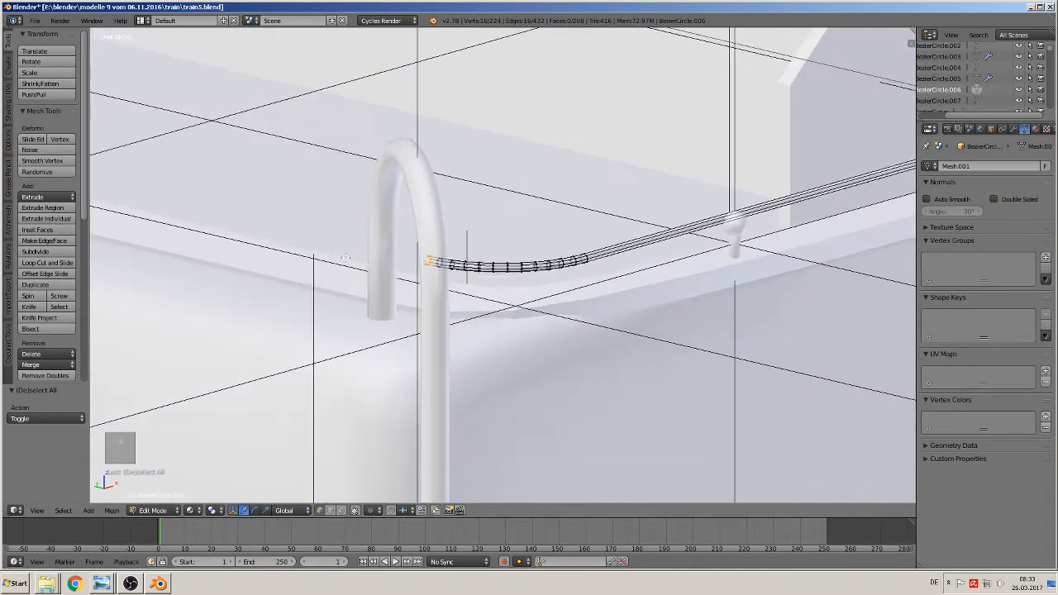
pyautogui.scroll(1, 331, 271)
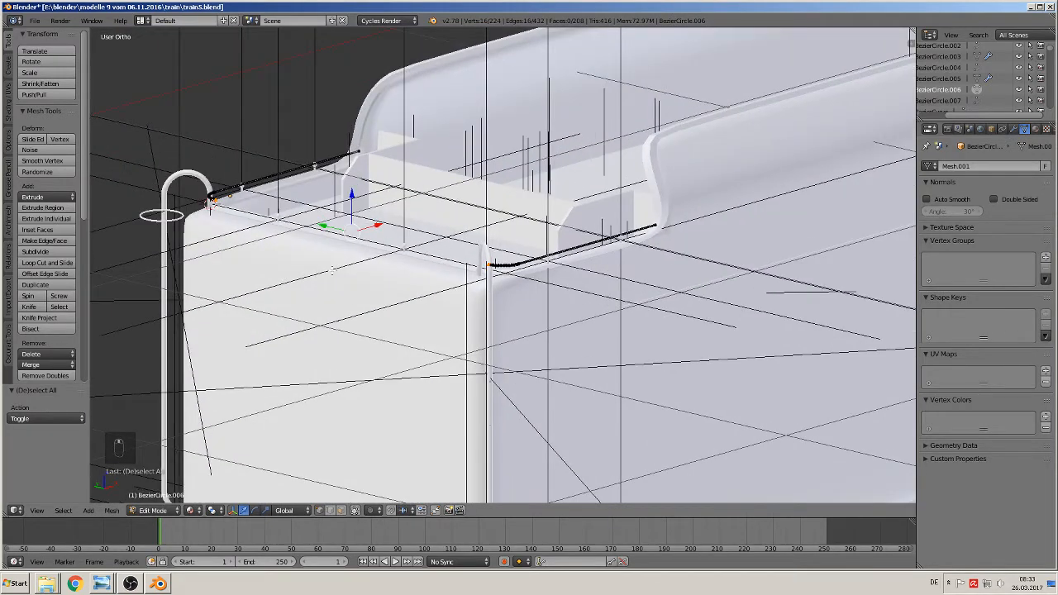
pyautogui.press('space')
pyautogui.write('Bridge Edge Loops')
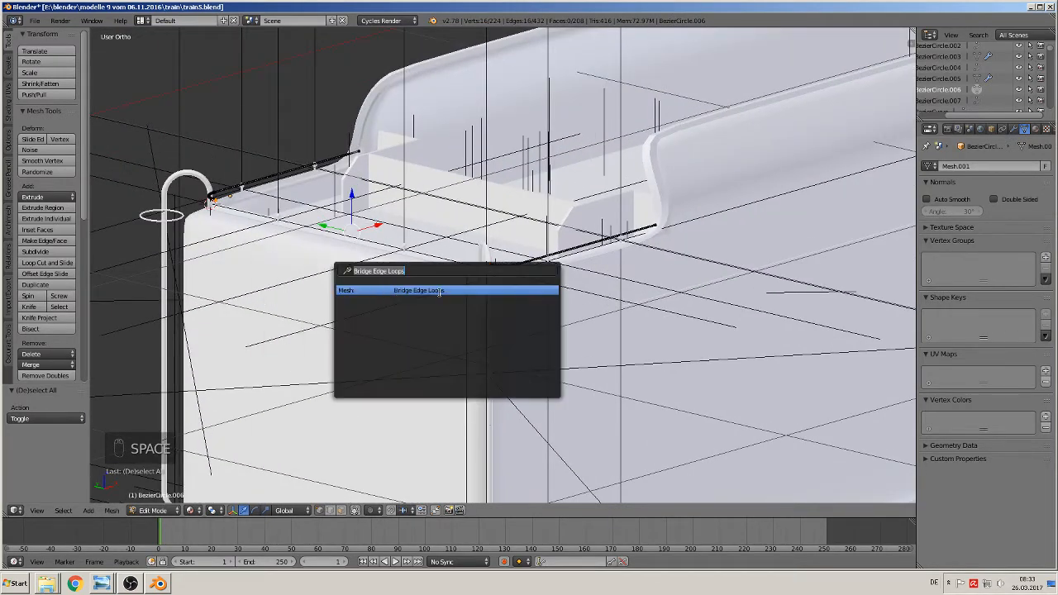
pyautogui.press('Return')
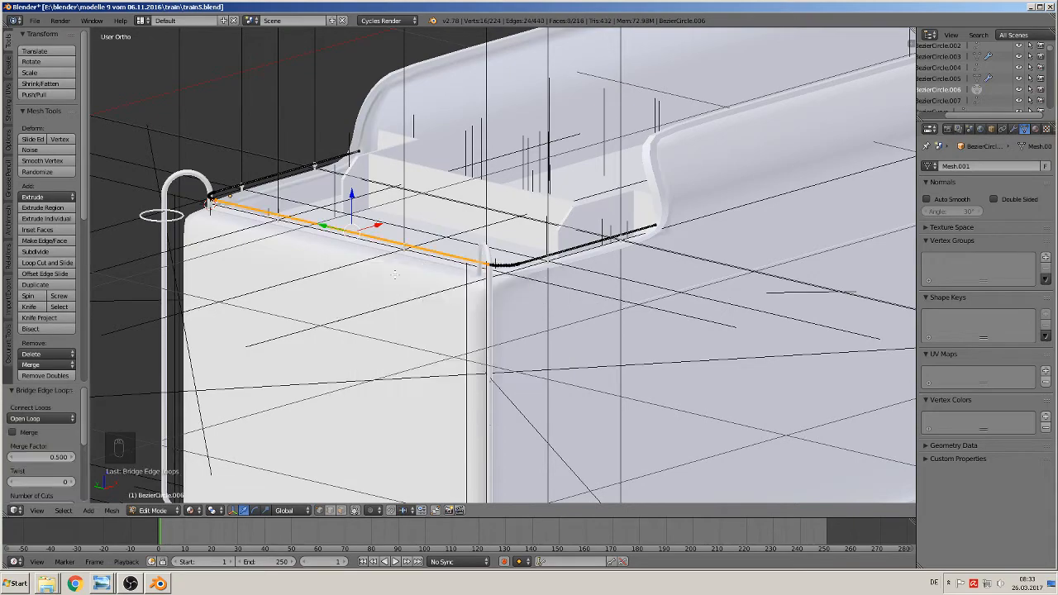
pyautogui.scroll(1, 475, 250)
pyautogui.press('Tab')
# - Select the rail half with the rotated arc and its side run, and move it -0.004 in Y onto the post balls
pyautogui.moveTo(551, 311)
pyautogui.mouseDown(button='middle')
pyautogui.moveTo(523, 337)
pyautogui.moveTo(472, 351)
pyautogui.moveTo(636, 344)
pyautogui.moveTo(535, 304)
pyautogui.mouseUp(button='middle')
pyautogui.scroll(1, 513, 346)
pyautogui.scroll(3, 473, 354)
pyautogui.scroll(4, 564, 319)
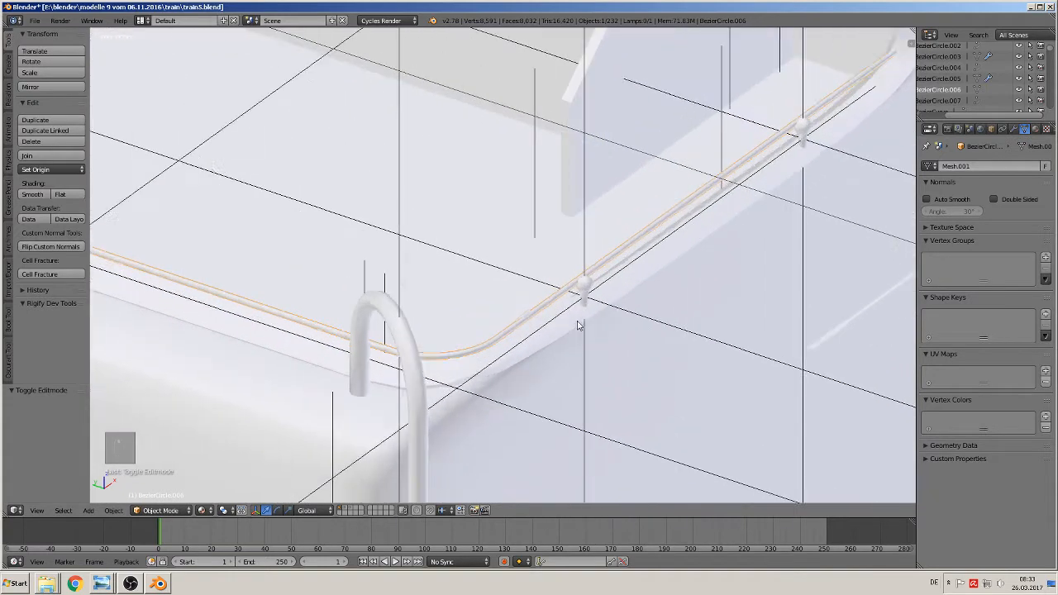
pyautogui.press('Tab')
pyautogui.moveTo(626, 267); pyautogui.dragTo(617, 296, button='middle')
pyautogui.press('a')
pyautogui.press('a')
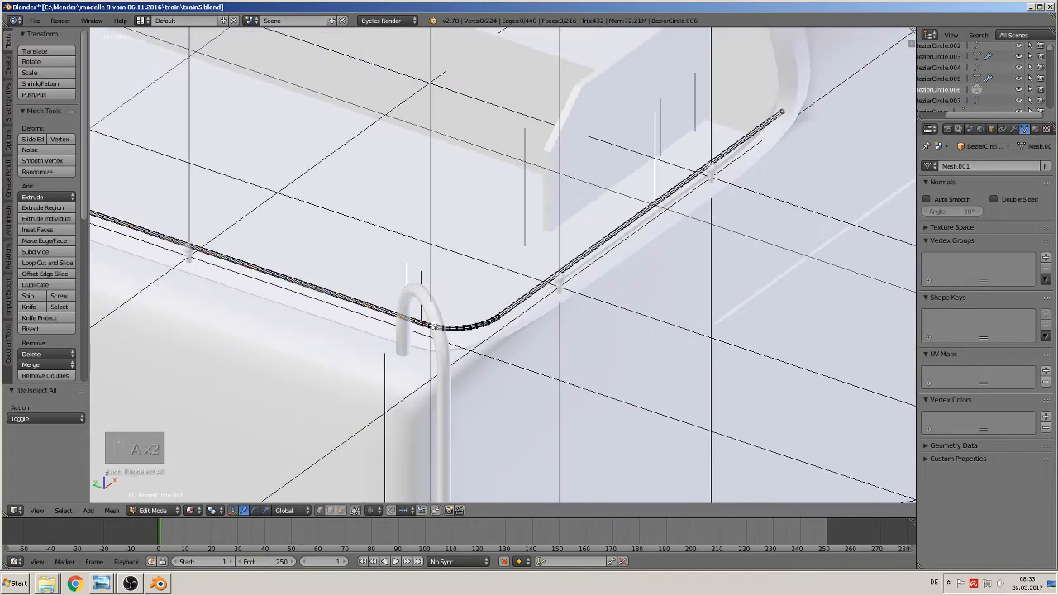
pyautogui.press('c')
pyautogui.moveTo(416, 320); pyautogui.dragTo(546, 300)
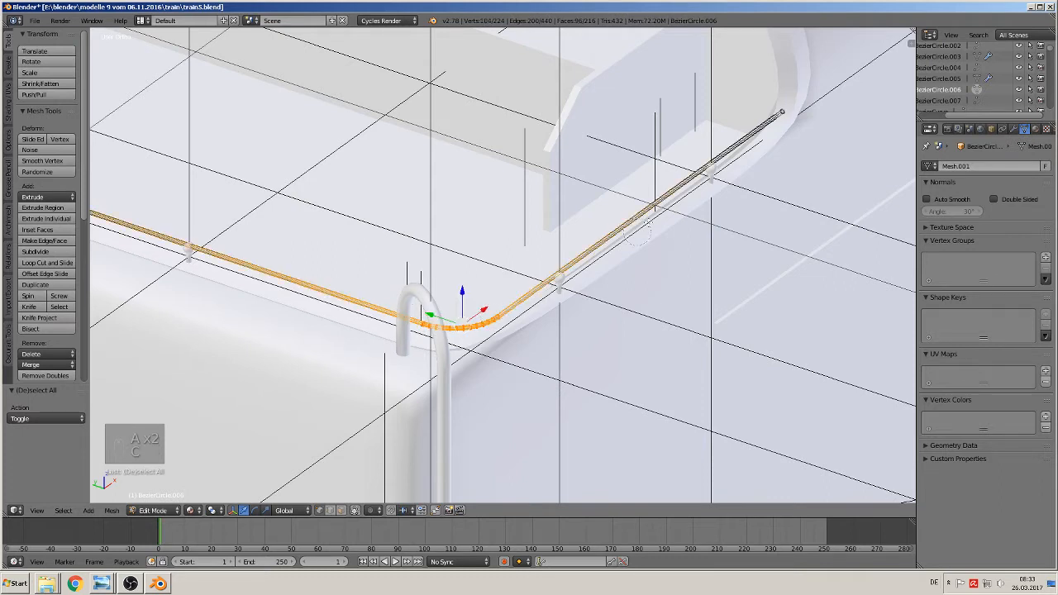
pyautogui.moveTo(637, 234); pyautogui.dragTo(785, 114)
pyautogui.rightClick(787, 112)
pyautogui.scroll(1, 465, 299)
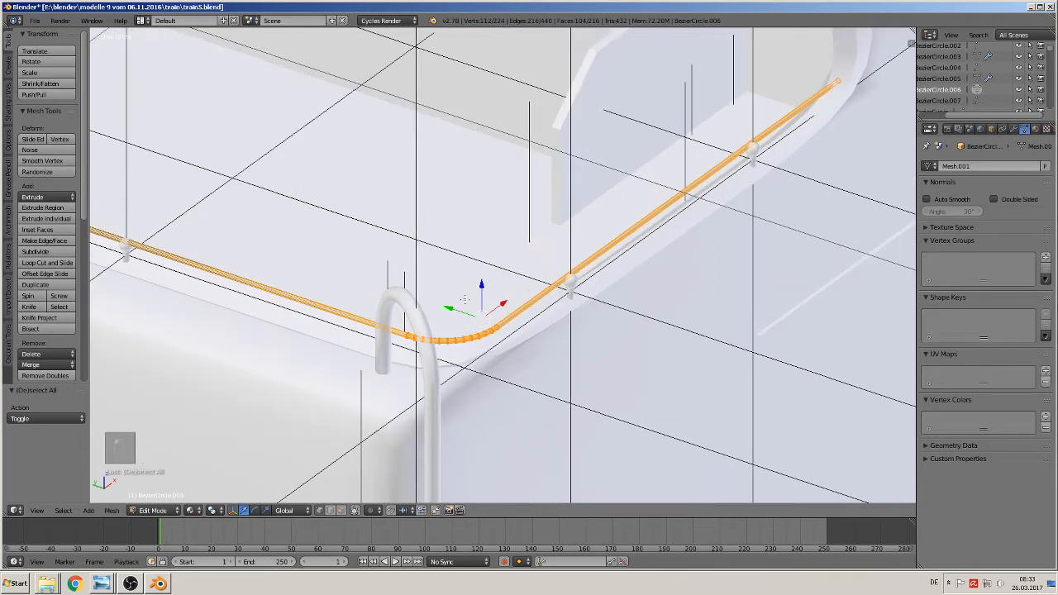
pyautogui.press('g')
pyautogui.press('y')
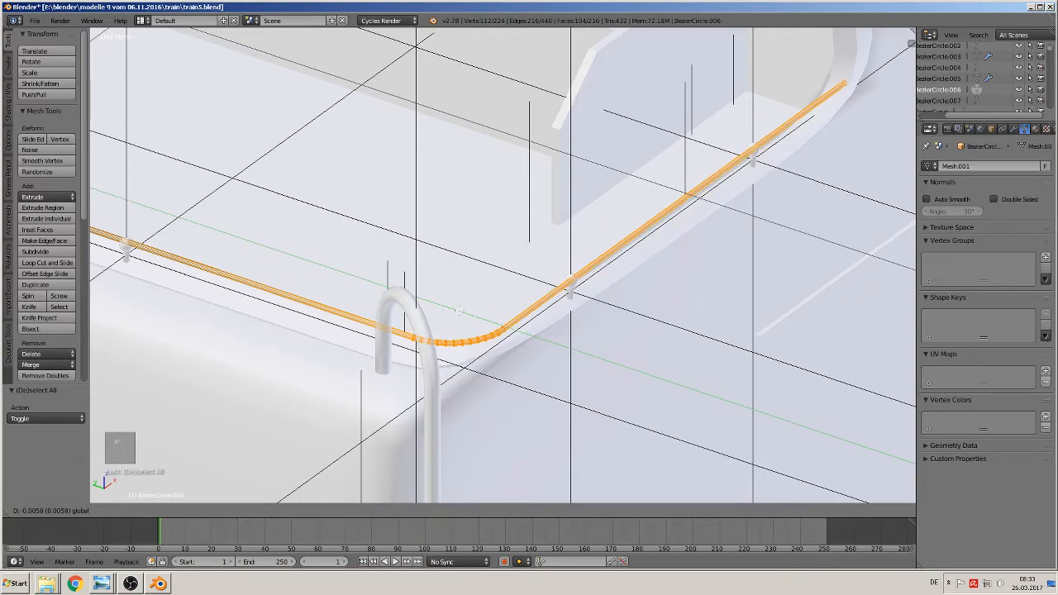
pyautogui.click(457, 310)
pyautogui.moveTo(457, 311); pyautogui.dragTo(456, 283, button='middle')
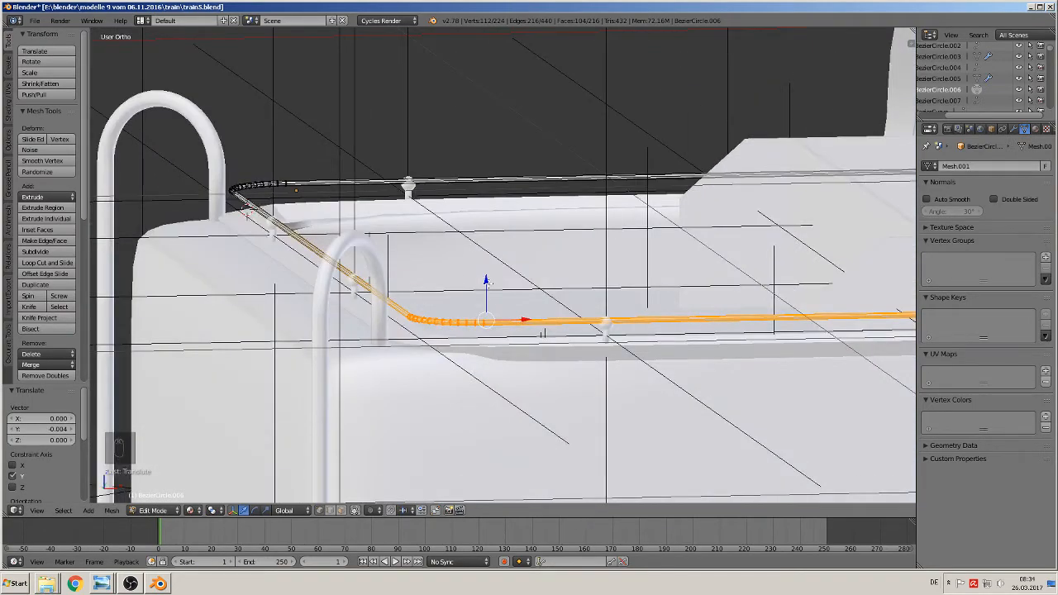
# - Select the entire railing mesh and lower it 0.002 in Z to centre it on the post balls
pyautogui.press('a')
pyautogui.press('a')
pyautogui.press('a')
pyautogui.press('g')
pyautogui.press('z')
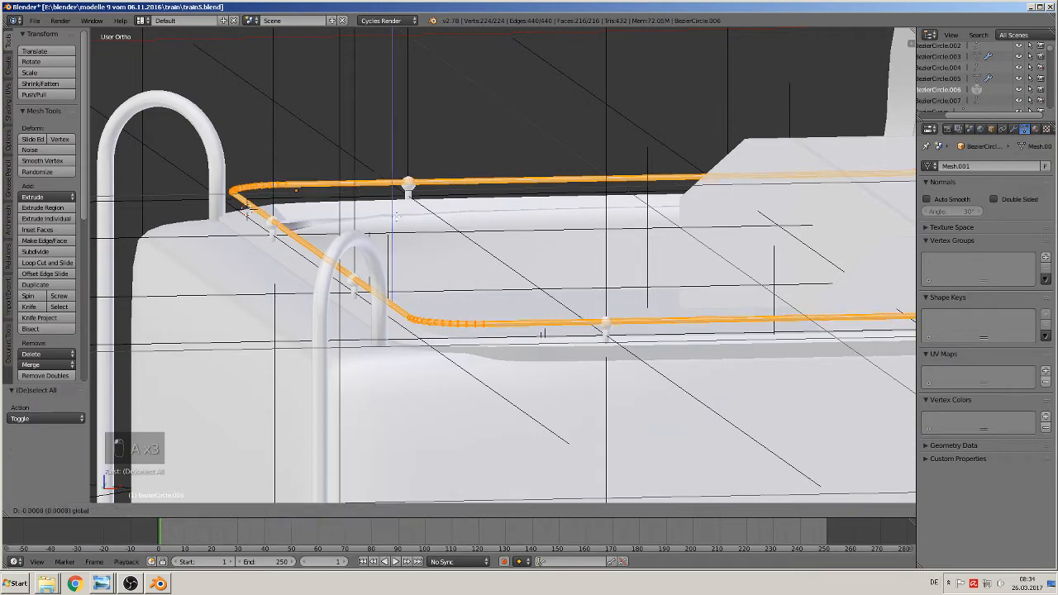
pyautogui.click(395, 219)
# - Select the opposite rail half with the original arc and side run, move it 0.0009 in Y, and leave mesh editing
pyautogui.moveTo(395, 219); pyautogui.dragTo(541, 329, button='middle')
pyautogui.moveTo(474, 321); pyautogui.dragTo(519, 451, button='middle')
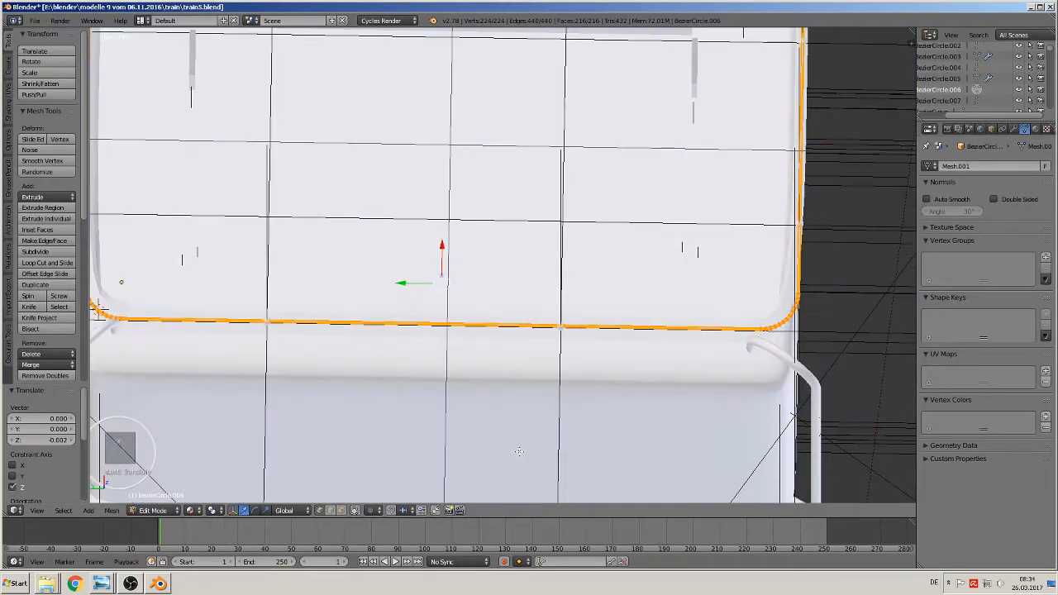
pyautogui.keyDown('shift'); pyautogui.moveTo(380, 355); pyautogui.dragTo(779, 435, button='middle'); pyautogui.keyUp('shift')
pyautogui.scroll(4, 728, 417)
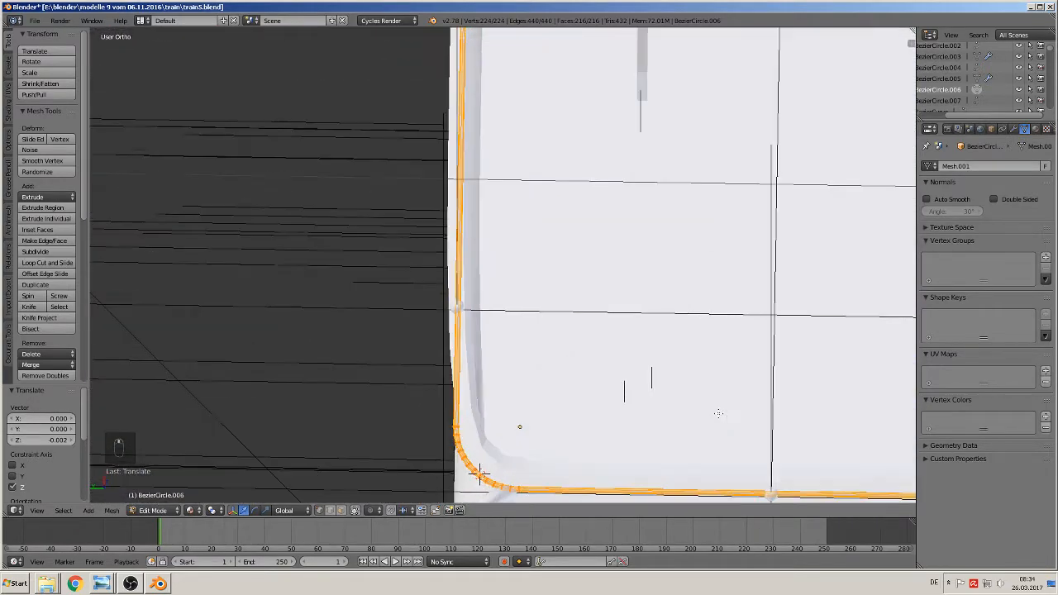
pyautogui.scroll(2, 717, 403)
pyautogui.scroll(1, 718, 400)
pyautogui.moveTo(718, 401); pyautogui.dragTo(724, 359, button='middle')
pyautogui.scroll(-3, 725, 358)
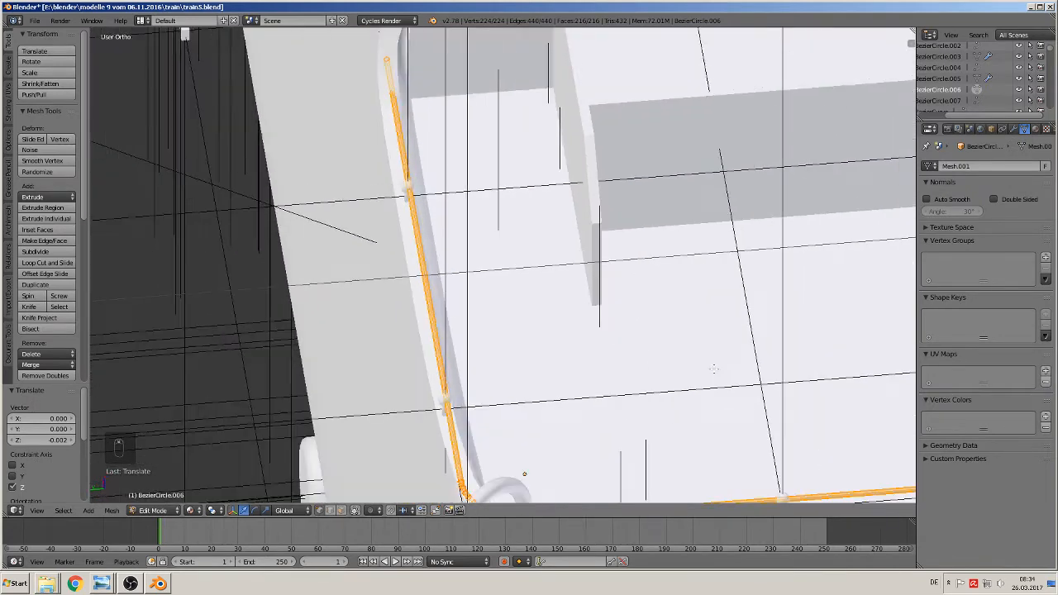
pyautogui.press('a')
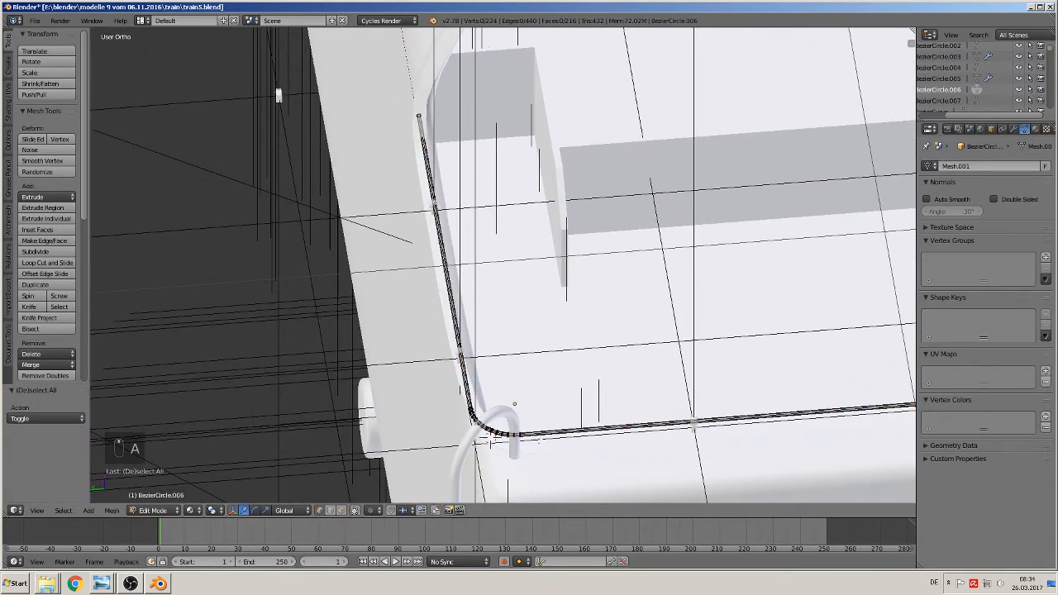
pyautogui.press('c')
pyautogui.moveTo(514, 432)
pyautogui.mouseDown()
pyautogui.moveTo(492, 418)
pyautogui.moveTo(458, 343)
pyautogui.moveTo(426, 99)
pyautogui.moveTo(450, 289)
pyautogui.moveTo(478, 419)
pyautogui.moveTo(486, 414)
pyautogui.mouseUp()
pyautogui.rightClick(486, 414)
pyautogui.scroll(3, 486, 415)
pyautogui.scroll(3, 486, 414)
pyautogui.keyDown('shift'); pyautogui.moveTo(485, 407); pyautogui.dragTo(534, 147, button='middle'); pyautogui.keyUp('shift')
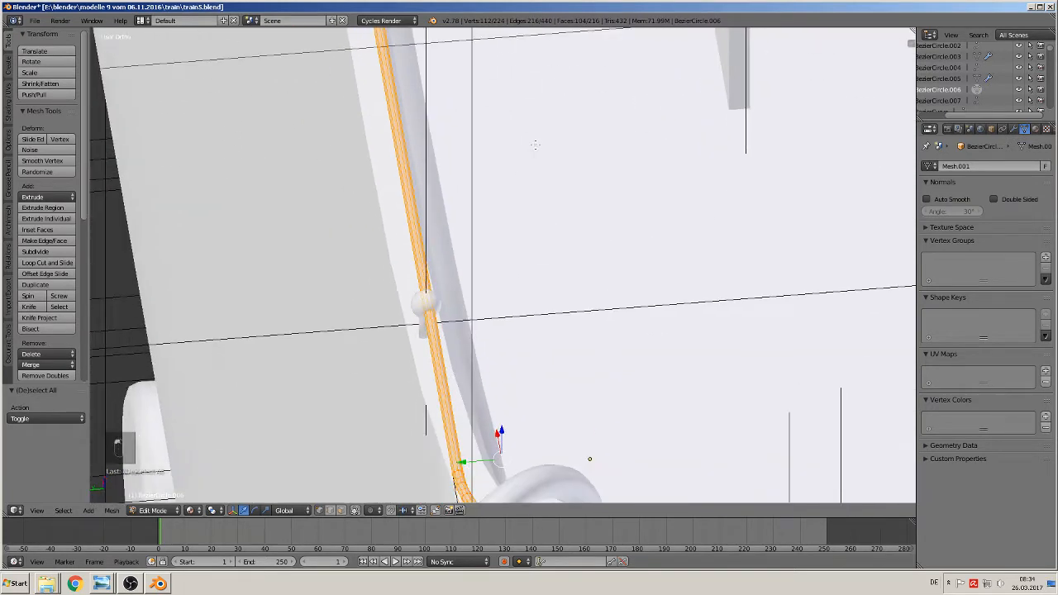
pyautogui.scroll(2, 532, 157)
pyautogui.keyDown('shift'); pyautogui.moveTo(513, 222); pyautogui.dragTo(520, 102, button='middle'); pyautogui.keyUp('shift')
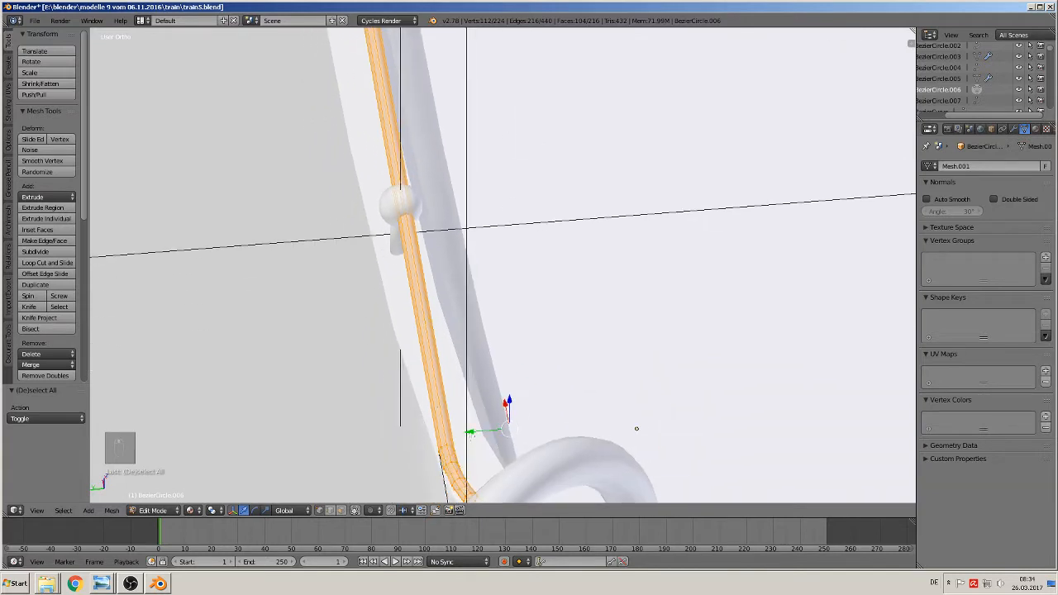
pyautogui.moveTo(469, 431); pyautogui.dragTo(467, 431)
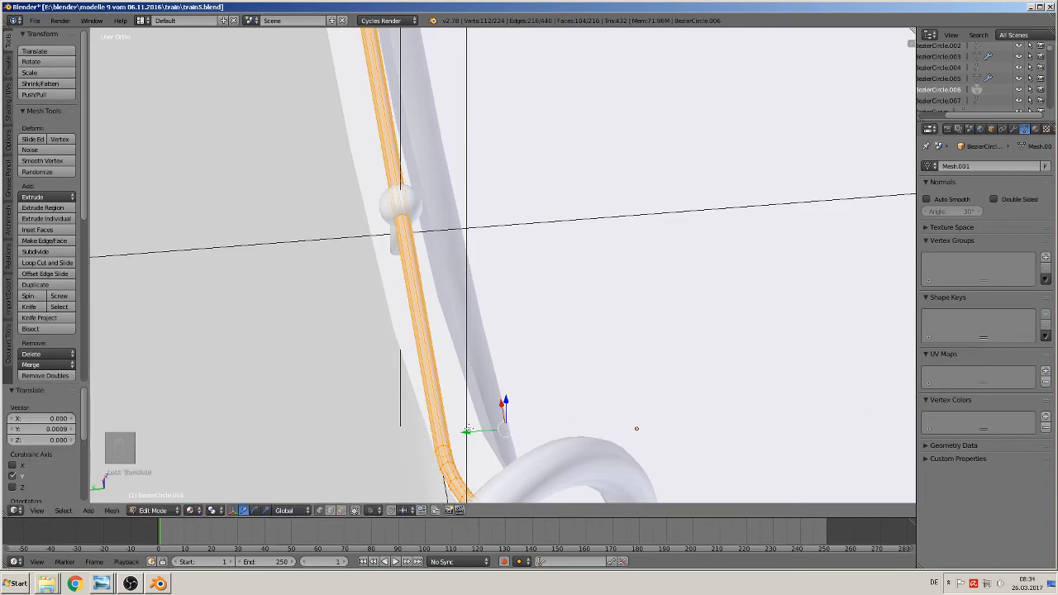
pyautogui.scroll(-8, 469, 430)
pyautogui.press('Tab')
# - Deselect everything, check the finished railing around the tender's rear deck, and save the file
pyautogui.scroll(-4, 496, 425)
pyautogui.moveTo(527, 418); pyautogui.dragTo(611, 366, button='middle')
pyautogui.press('a')
pyautogui.scroll(3, 677, 350)
pyautogui.keyDown('shift'); pyautogui.moveTo(794, 329); pyautogui.dragTo(460, 323, button='middle'); pyautogui.keyUp('shift')
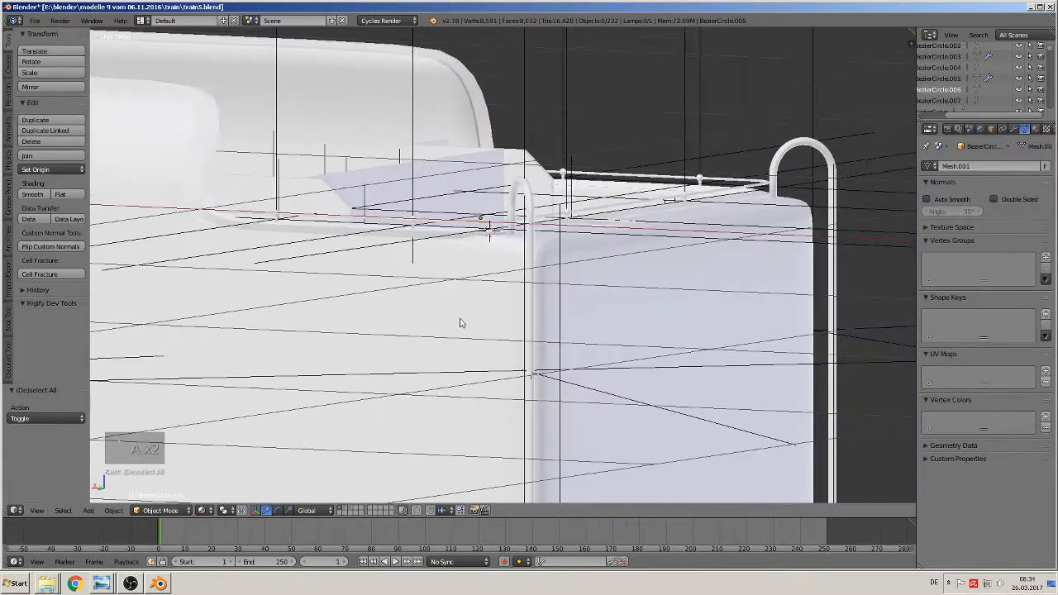
pyautogui.scroll(-6, 453, 331)
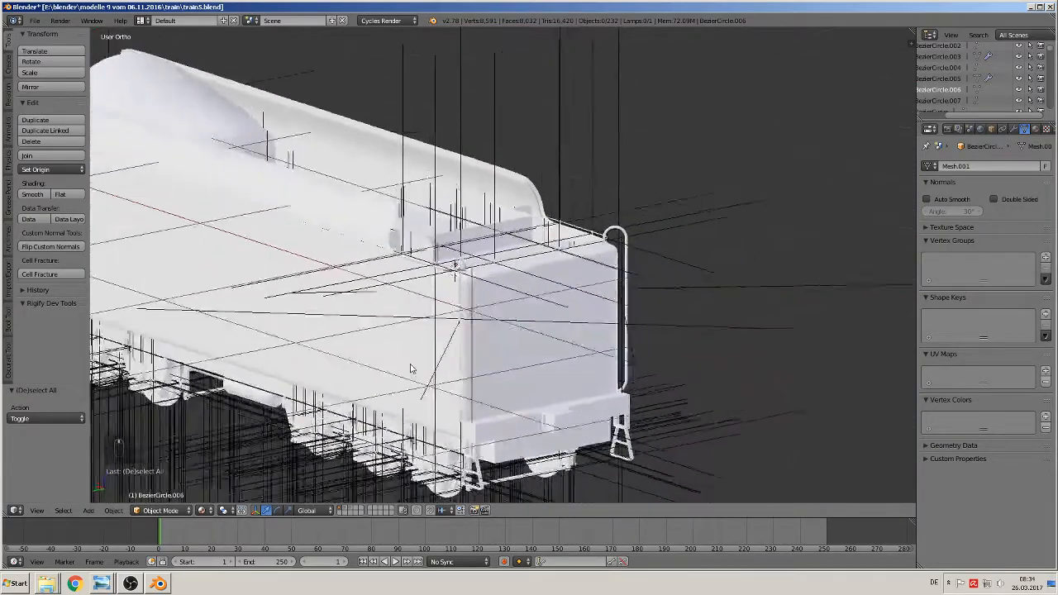
pyautogui.moveTo(410, 368); pyautogui.dragTo(265, 362, button='middle')
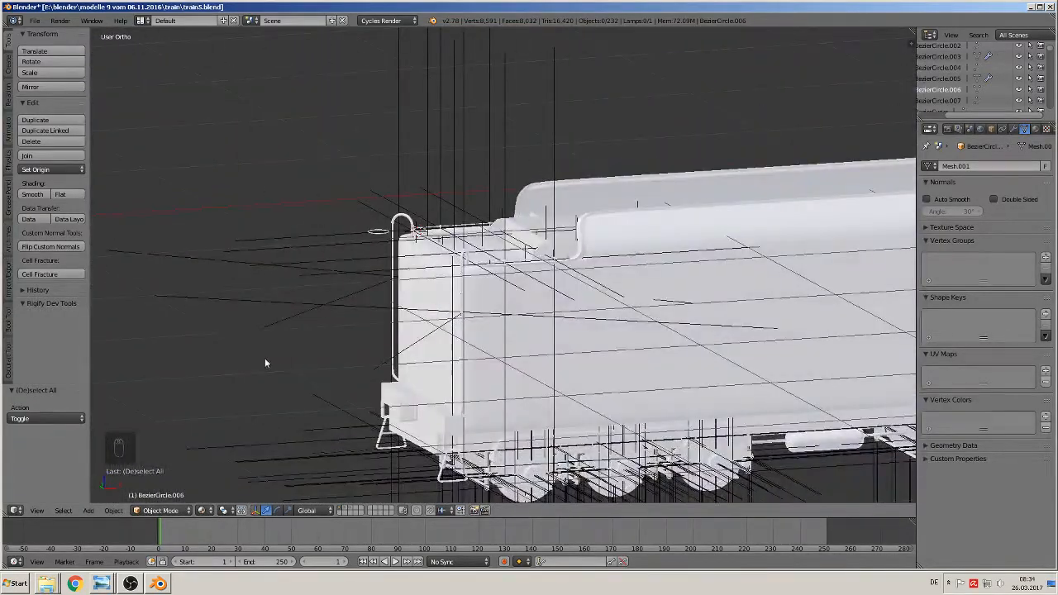
pyautogui.press('a')
pyautogui.press('a')
pyautogui.click(35, 21)
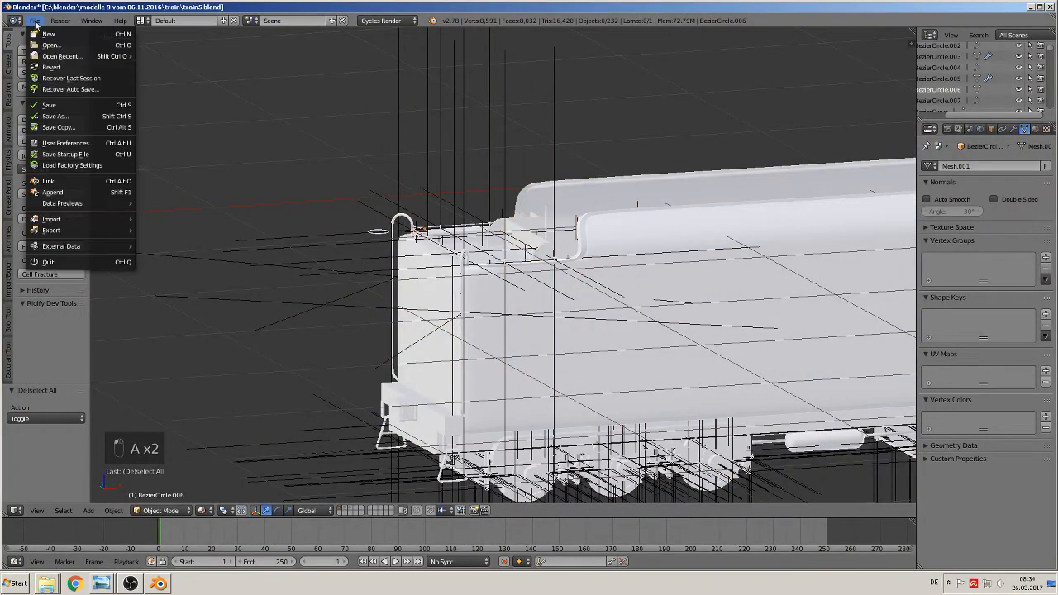
pyautogui.click(49, 105)
# - Examine the reference images of the tender, focusing on the side panels, wheels and the parts under the frame
pyautogui.press('KP_5')
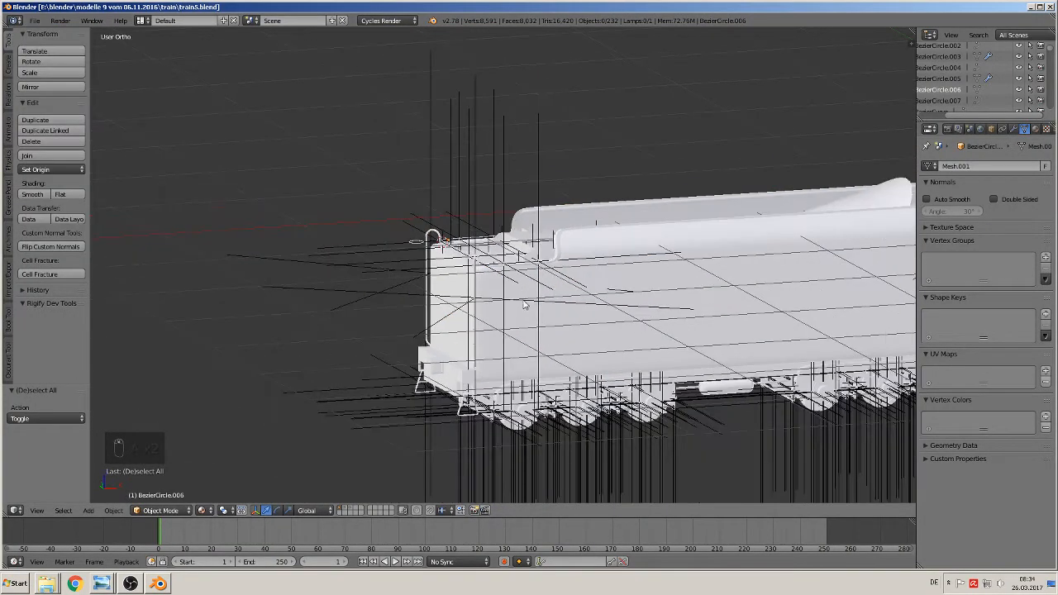
pyautogui.moveTo(523, 305); pyautogui.dragTo(646, 322, button='middle')
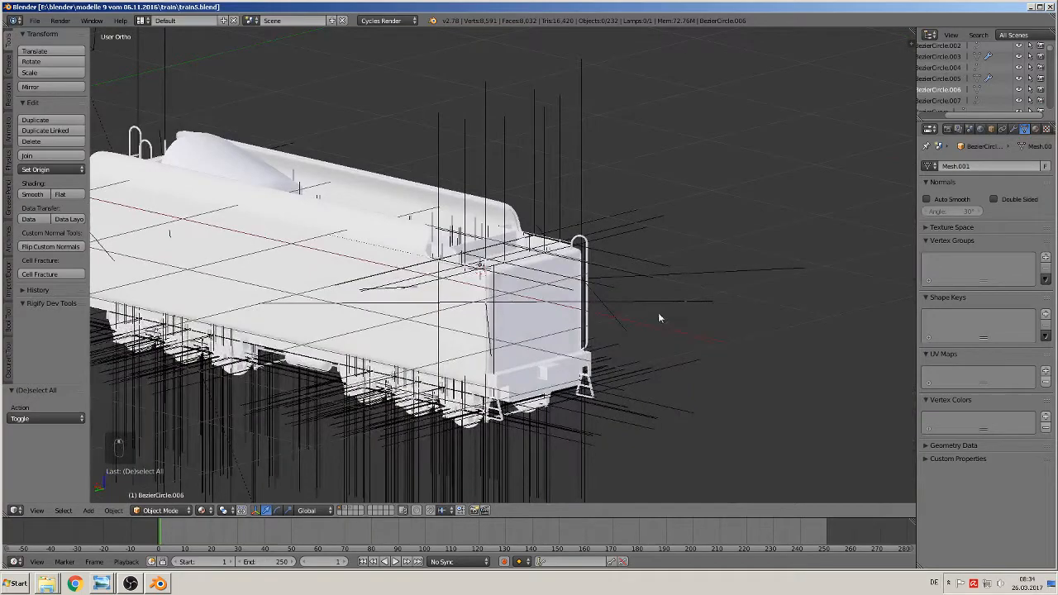
pyautogui.moveTo(658, 312); pyautogui.dragTo(480, 303, button='middle')
pyautogui.keyDown('shift'); pyautogui.moveTo(792, 338); pyautogui.dragTo(430, 294, button='middle'); pyautogui.keyUp('shift')
pyautogui.keyDown('shift'); pyautogui.moveTo(802, 312); pyautogui.dragTo(229, 225, button='middle'); pyautogui.keyUp('shift')
pyautogui.keyDown('shift'); pyautogui.moveTo(725, 262); pyautogui.dragTo(431, 154, button='middle'); pyautogui.keyUp('shift')
pyautogui.scroll(5, 496, 222)
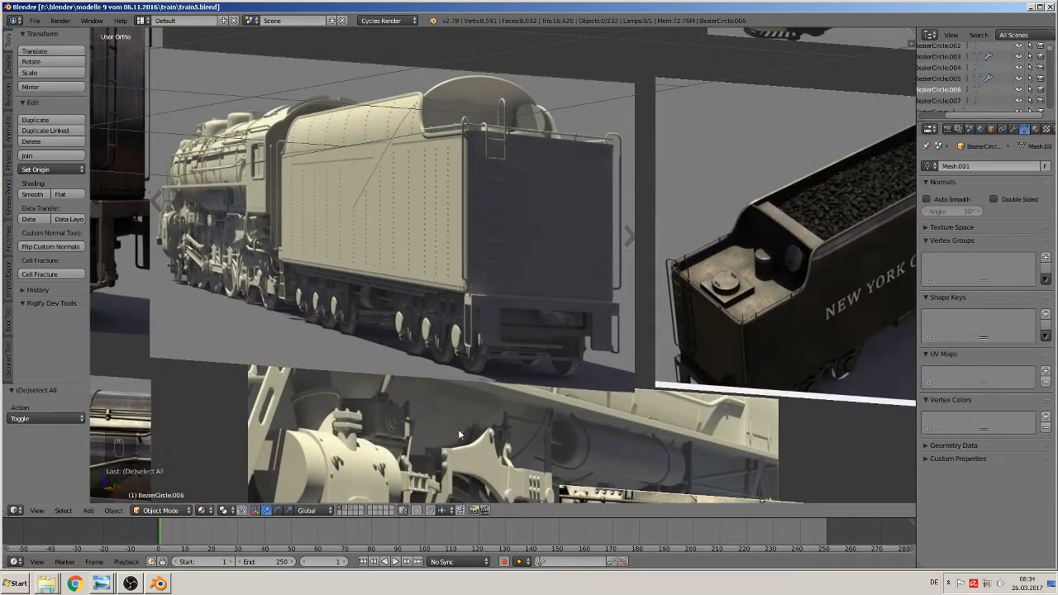
pyautogui.scroll(3, 381, 320)
pyautogui.keyDown('shift'); pyautogui.moveTo(379, 320); pyautogui.dragTo(596, 298, button='middle'); pyautogui.keyUp('shift')
pyautogui.scroll(3, 596, 298)
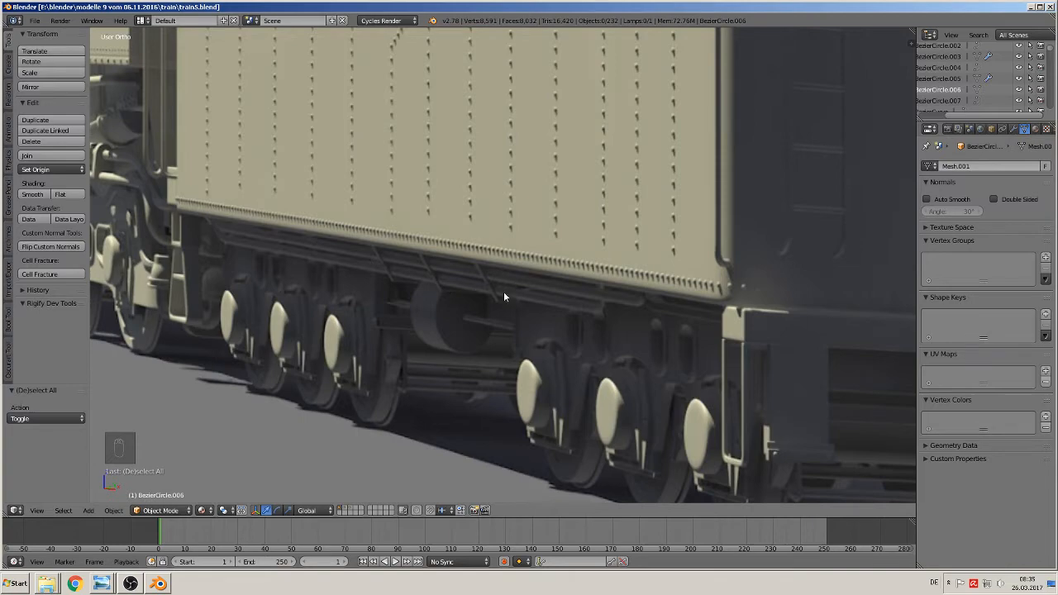
pyautogui.scroll(-1, 488, 315)
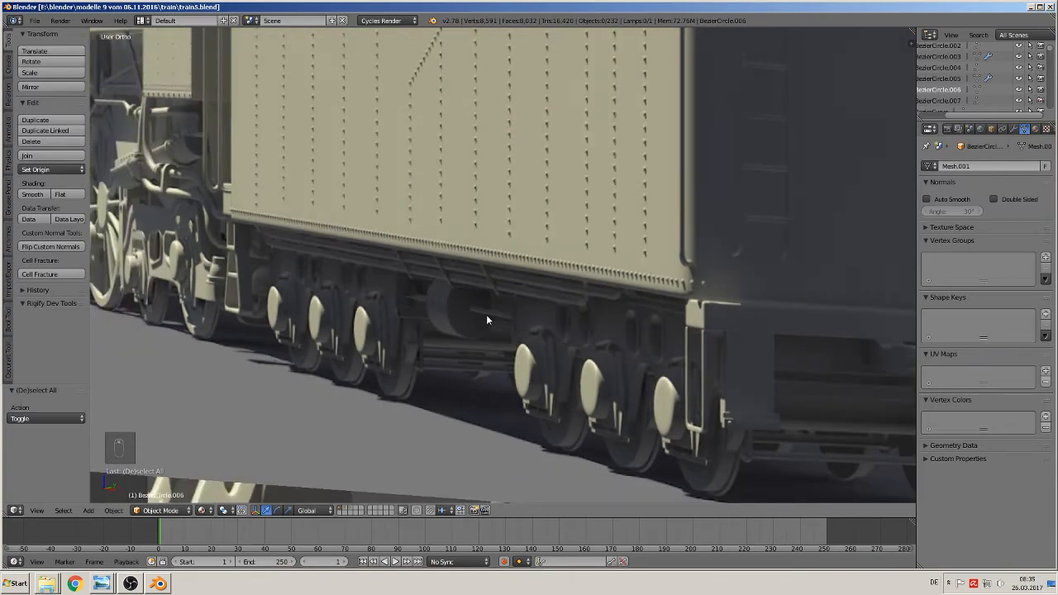
pyautogui.scroll(-8, 486, 315)
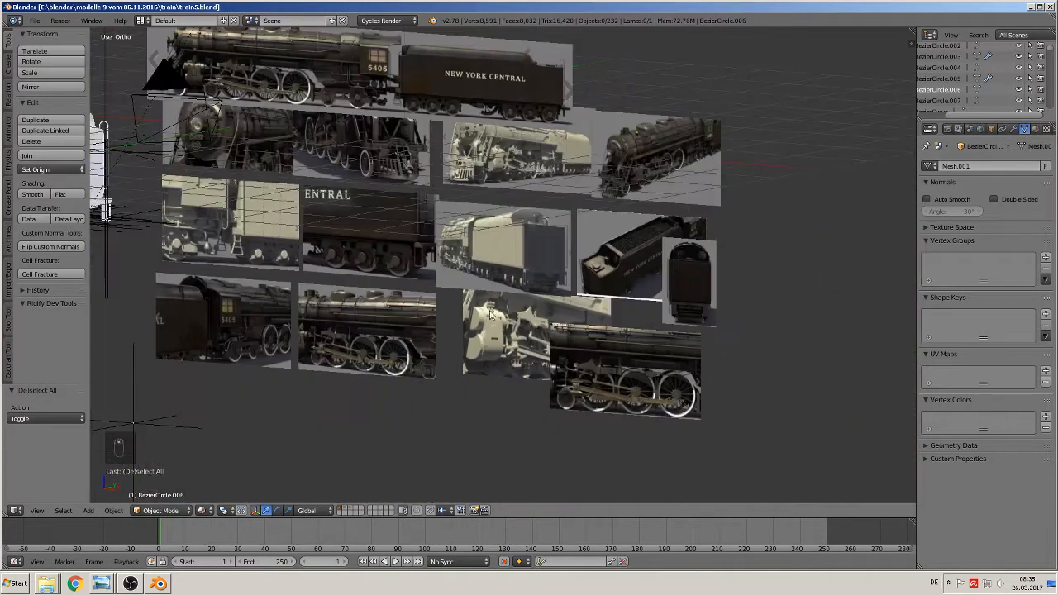
# - View the modelled tender's underframe from the front, around the cylindrical tank between the wheel groups
pyautogui.press('KP_1')
pyautogui.scroll(6, 678, 258)
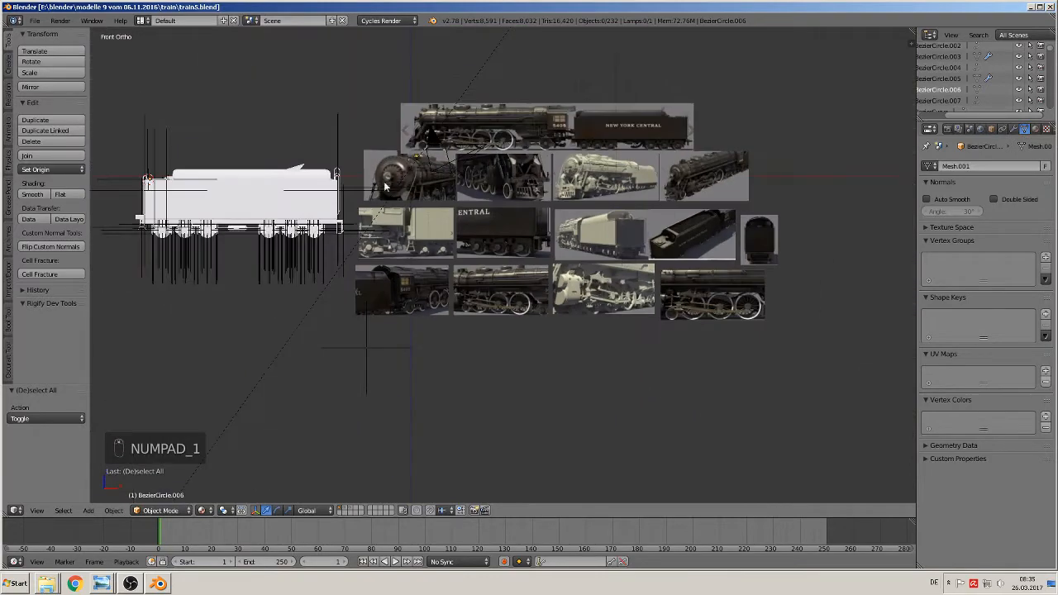
pyautogui.scroll(5, 678, 253)
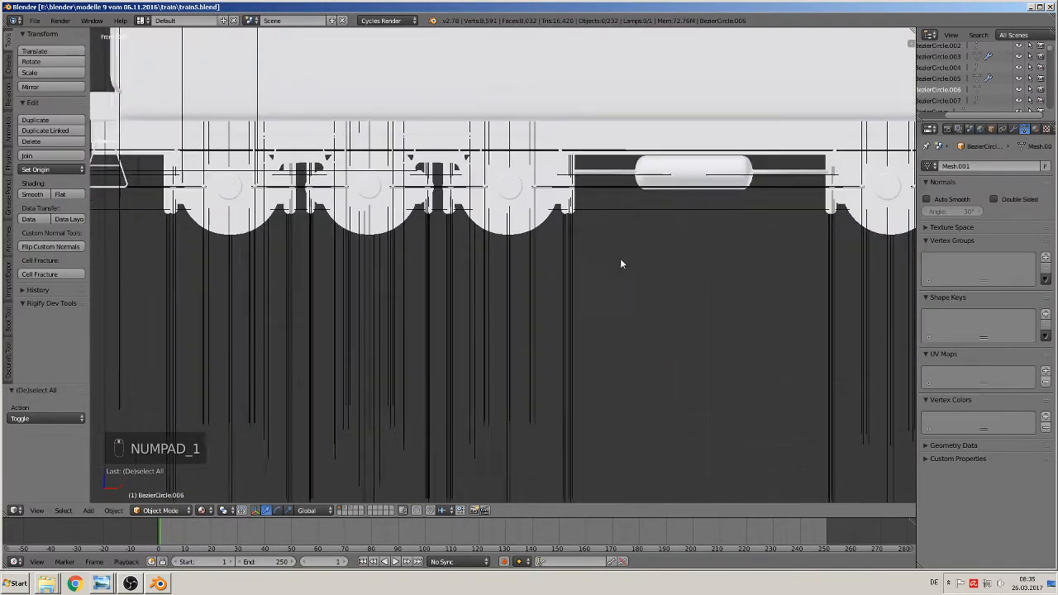
# - Examine the reference render of the tender's side and rear, around the underframe tank and pipes between the wheel groups
pyautogui.scroll(-2, 602, 282)
pyautogui.keyDown('ctrl'); pyautogui.scroll(-10, 737, 338); pyautogui.keyUp('ctrl')
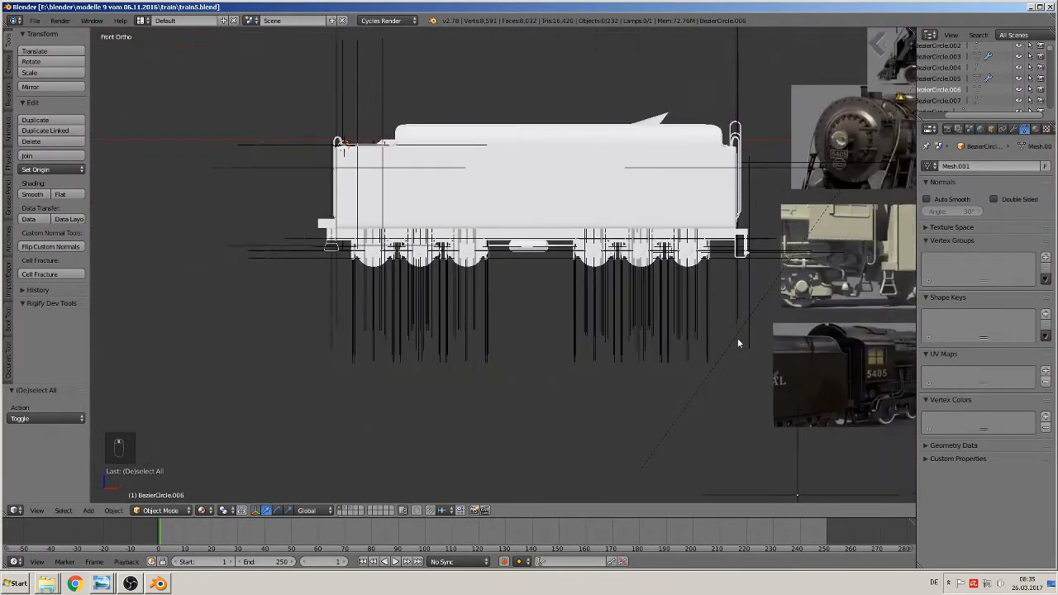
pyautogui.scroll(4, 473, 314)
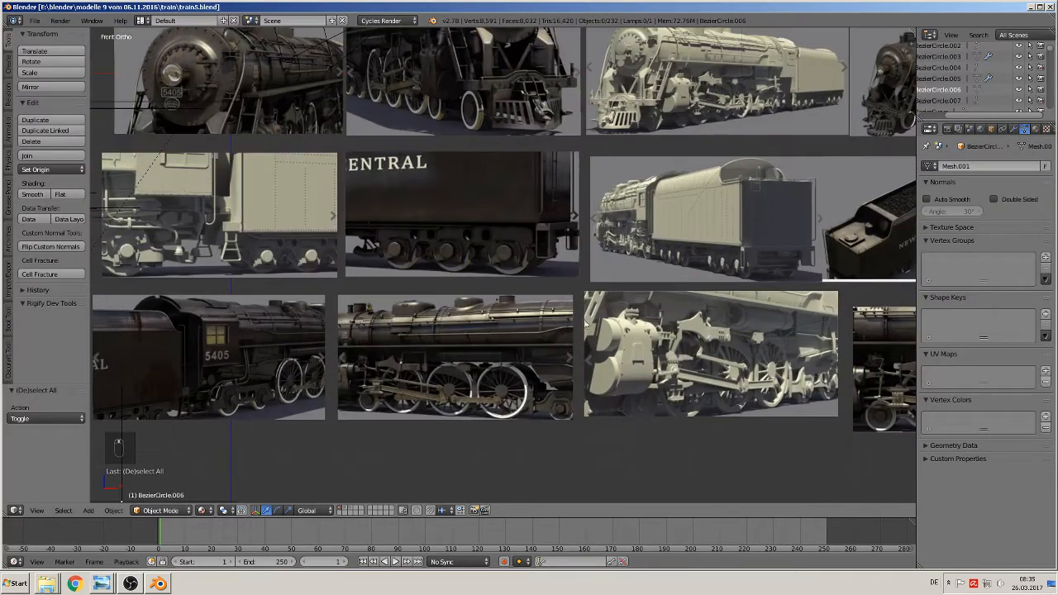
pyautogui.scroll(8, 775, 288)
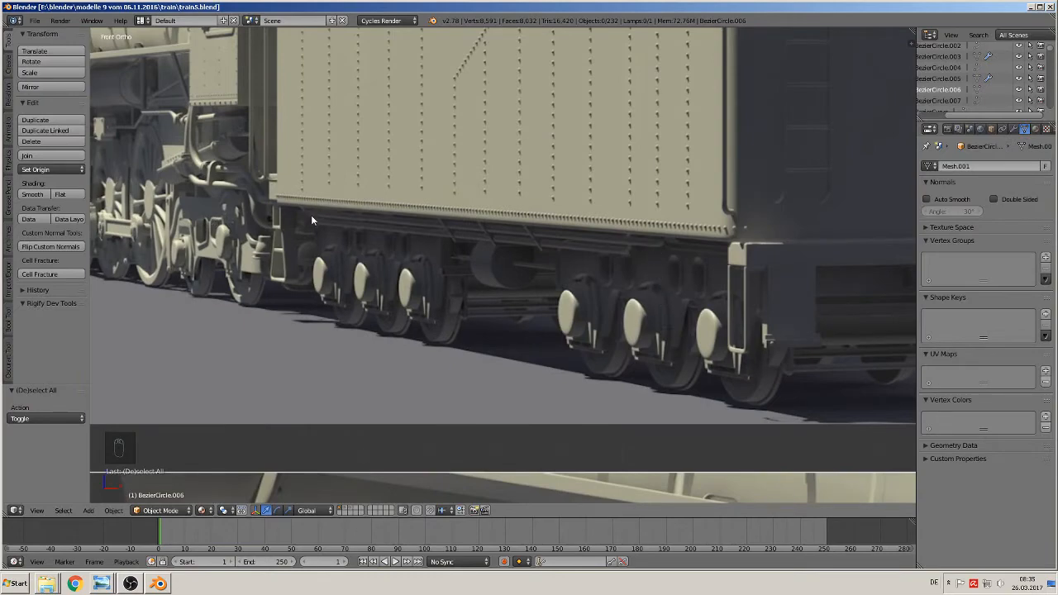
pyautogui.scroll(-10, 347, 218)
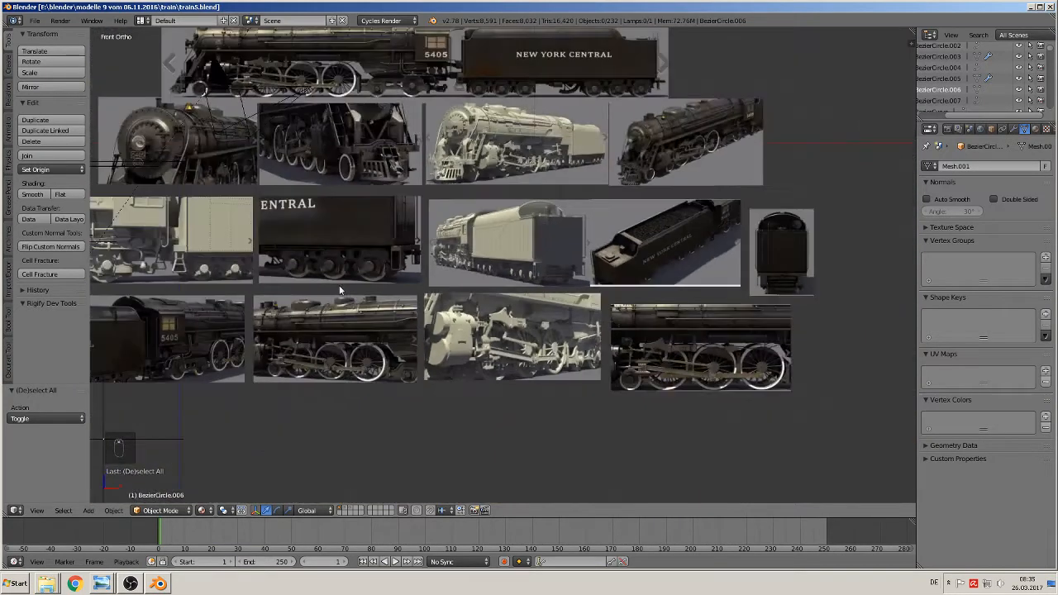
# - Place the 3D cursor just above the pipe between the underframe tank and the rear wheel group, and bring up the choices for adding an object
pyautogui.keyDown('shift'); pyautogui.moveTo(340, 290); pyautogui.dragTo(170, 234, button='middle'); pyautogui.keyUp('shift')
pyautogui.scroll(7, 546, 149)
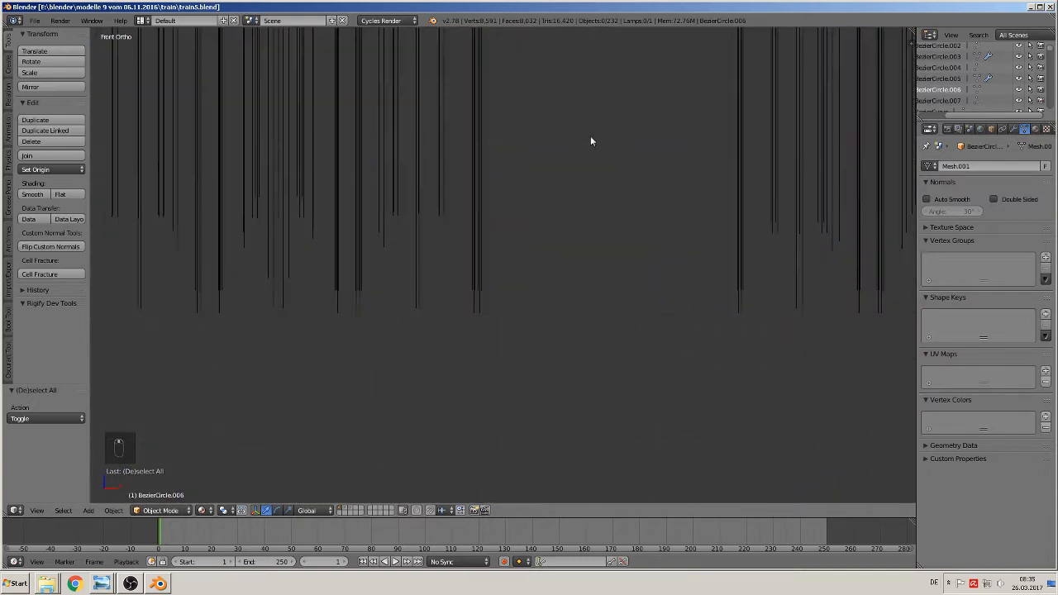
pyautogui.keyDown('shift'); pyautogui.moveTo(590, 136); pyautogui.dragTo(468, 433, button='middle'); pyautogui.keyUp('shift')
pyautogui.scroll(3, 564, 309)
pyautogui.keyDown('shift'); pyautogui.moveTo(564, 310); pyautogui.dragTo(487, 421, button='middle'); pyautogui.keyUp('shift')
pyautogui.scroll(3, 486, 421)
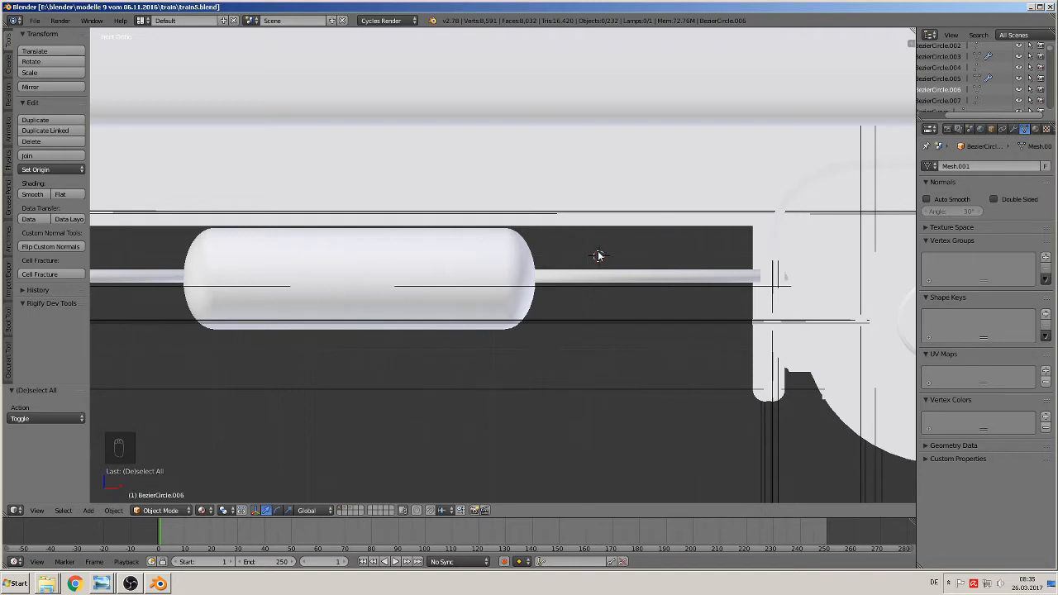
pyautogui.click(89, 510)
pyautogui.moveTo(104, 489)
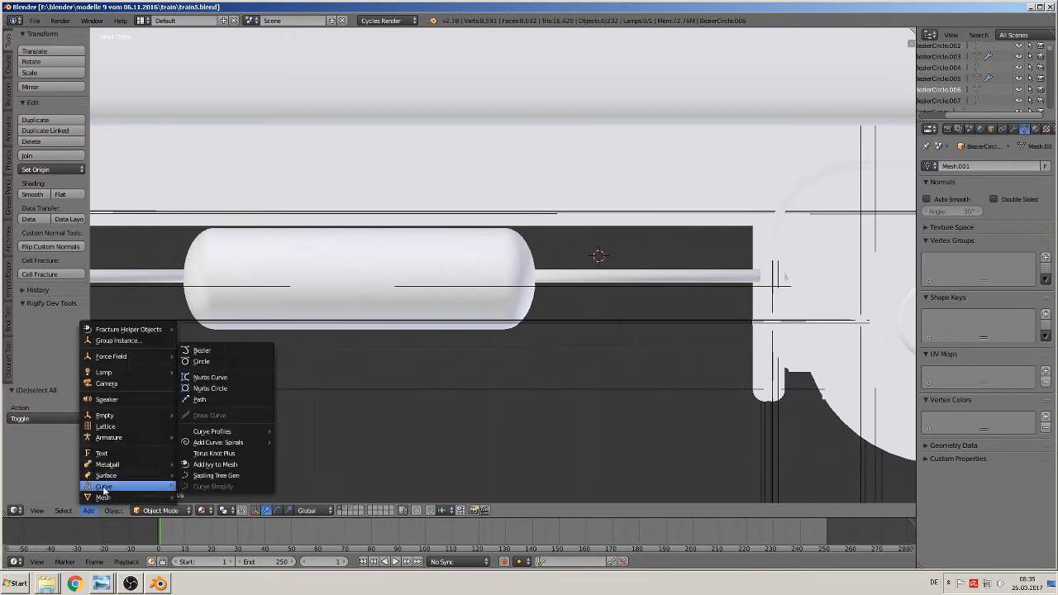
# - Add a Bezier curve at the 3D cursor, rotate it 90° about X, and scale it to about 0.076
pyautogui.click(242, 353)
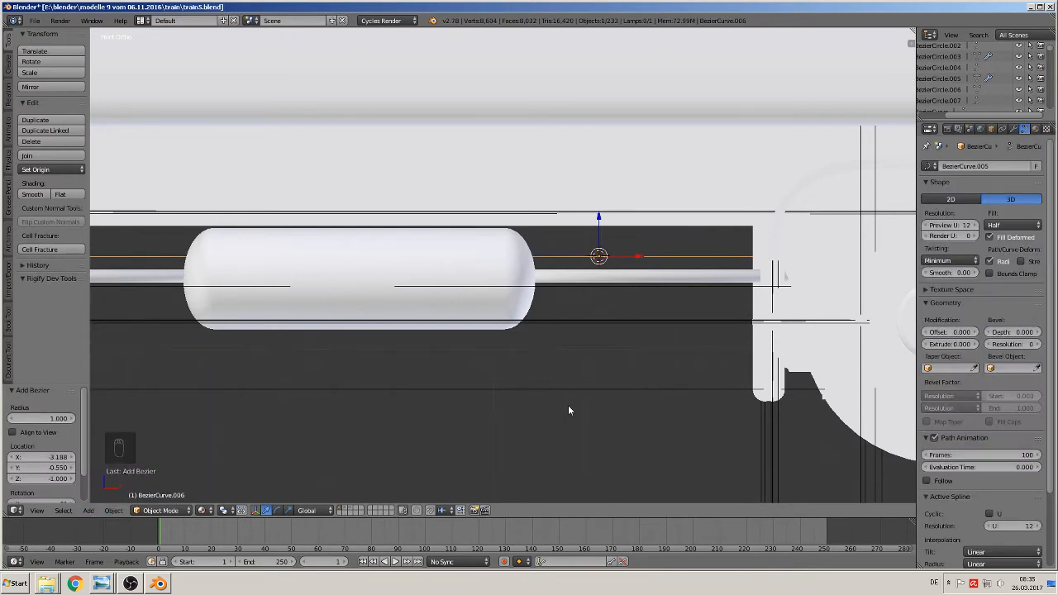
pyautogui.write('rx90')
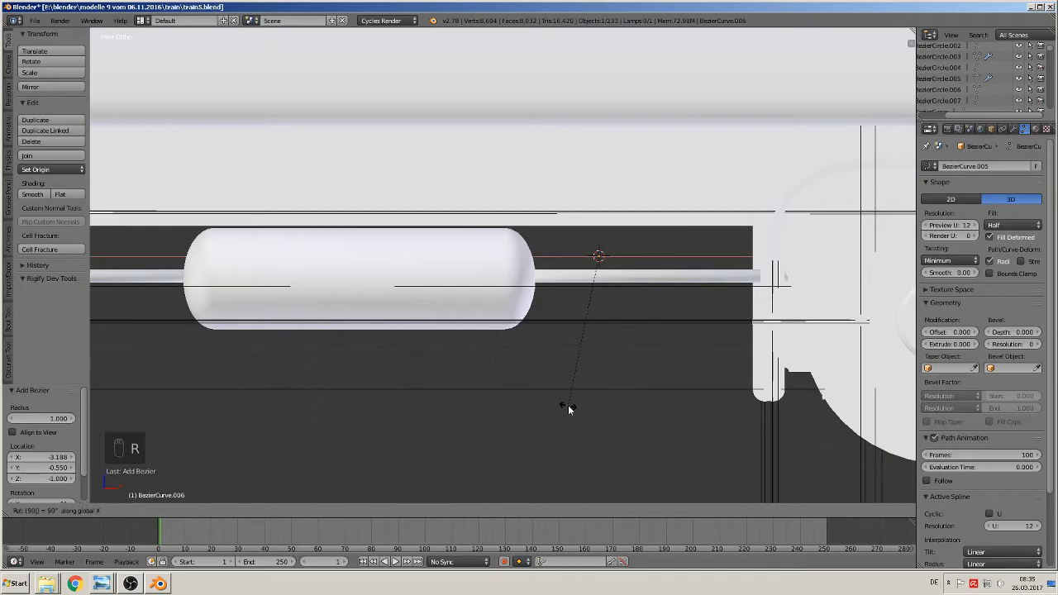
pyautogui.press('Return')
pyautogui.press('s')
pyautogui.click(607, 273)
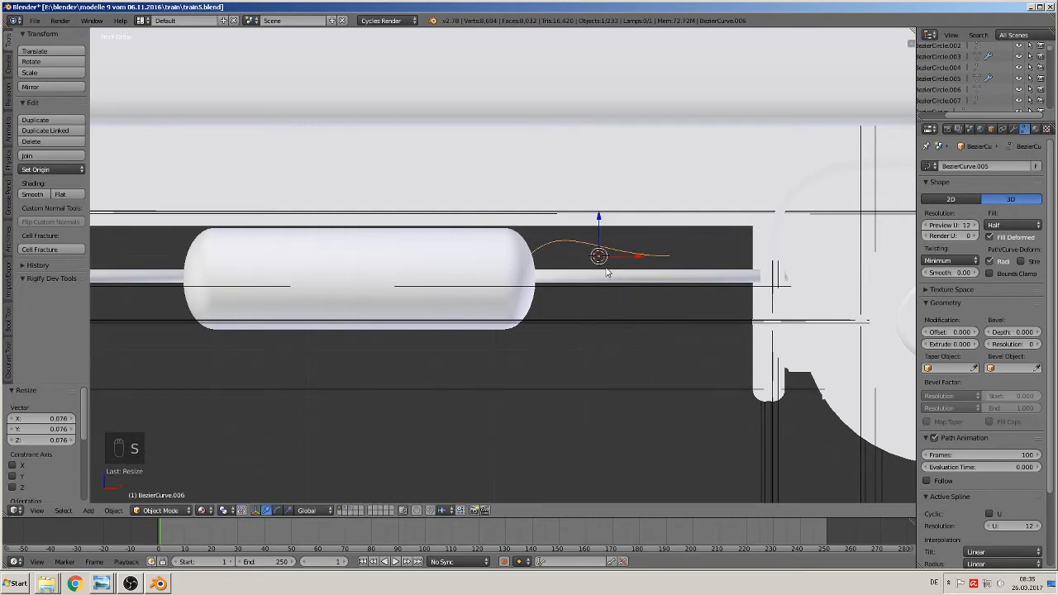
# - Move the curve about -0.992 along Y, out to the outer side of the tender's undercarriage
pyautogui.moveTo(614, 275); pyautogui.dragTo(539, 316, button='middle')
pyautogui.scroll(-5, 626, 299)
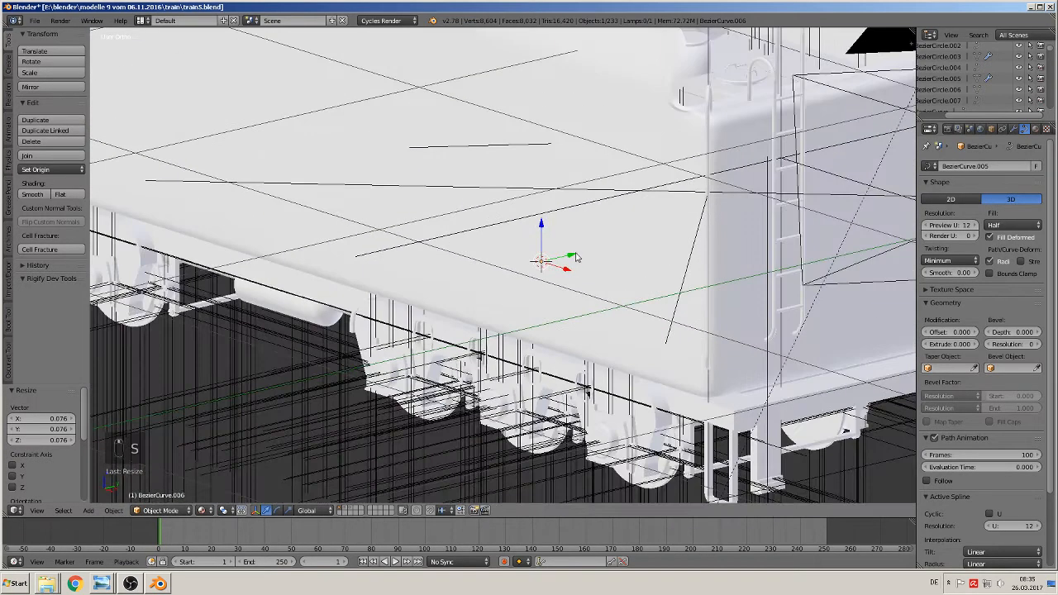
pyautogui.press('g')
pyautogui.press('y')
pyautogui.click(321, 340)
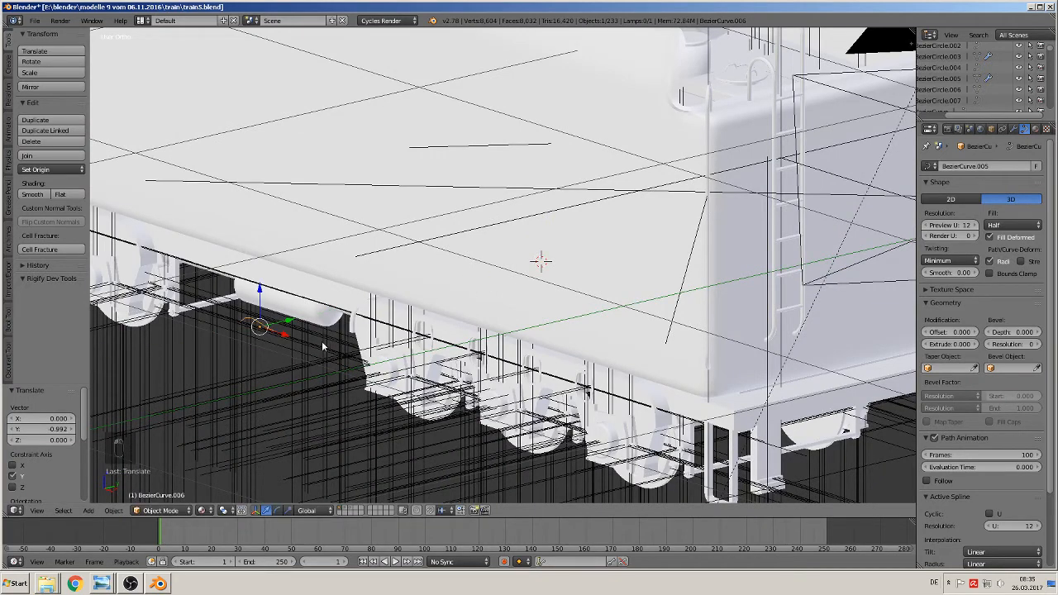
# - In Edit Mode, move the curve's right end point up to the frame edge and its left end point about 0.141 along X
pyautogui.press('KP_1')
pyautogui.scroll(4, 709, 306)
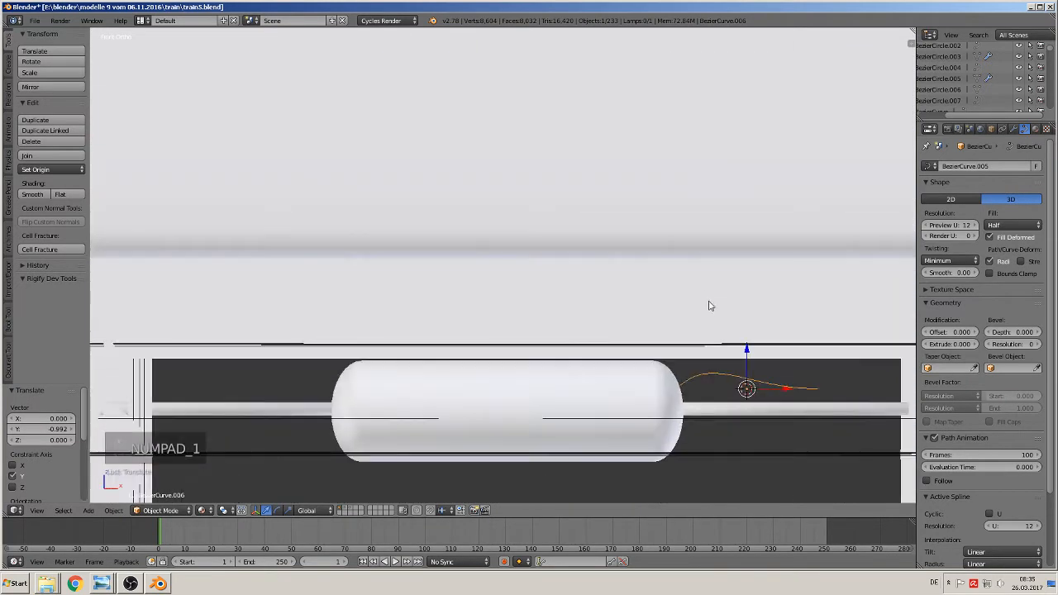
pyautogui.keyDown('shift'); pyautogui.moveTo(709, 306); pyautogui.dragTo(490, 244, button='middle'); pyautogui.keyUp('shift')
pyautogui.scroll(2, 488, 248)
pyautogui.press('Tab')
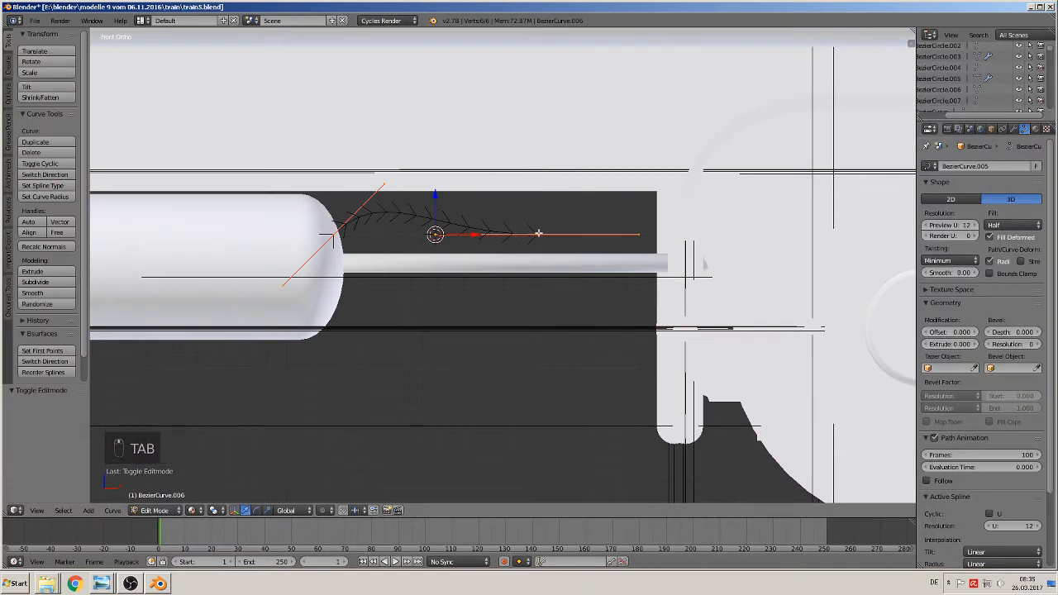
pyautogui.rightClick(538, 234)
pyautogui.press('g')
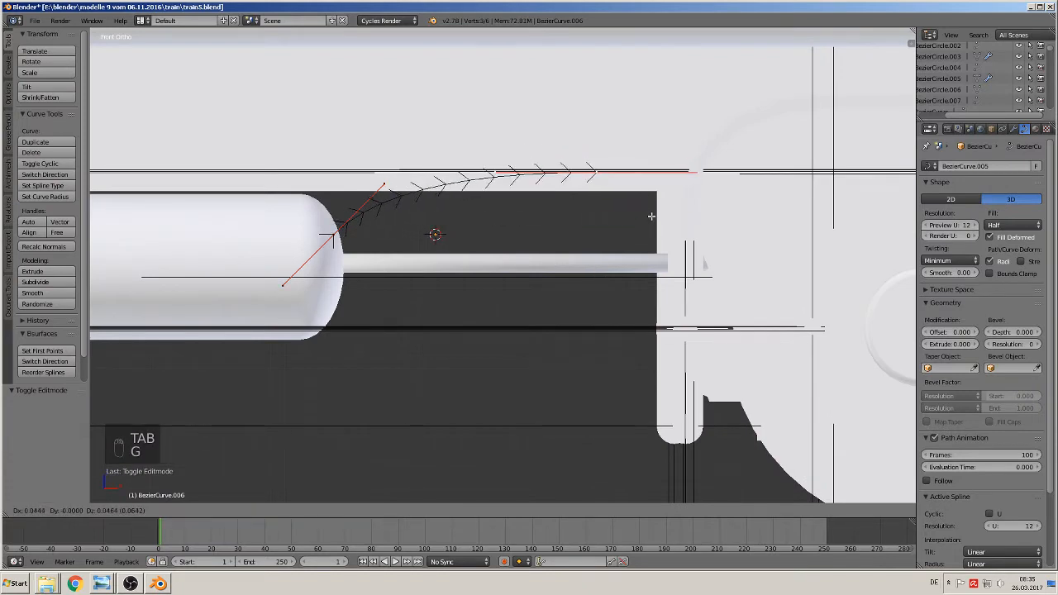
pyautogui.click(651, 215)
pyautogui.press('g')
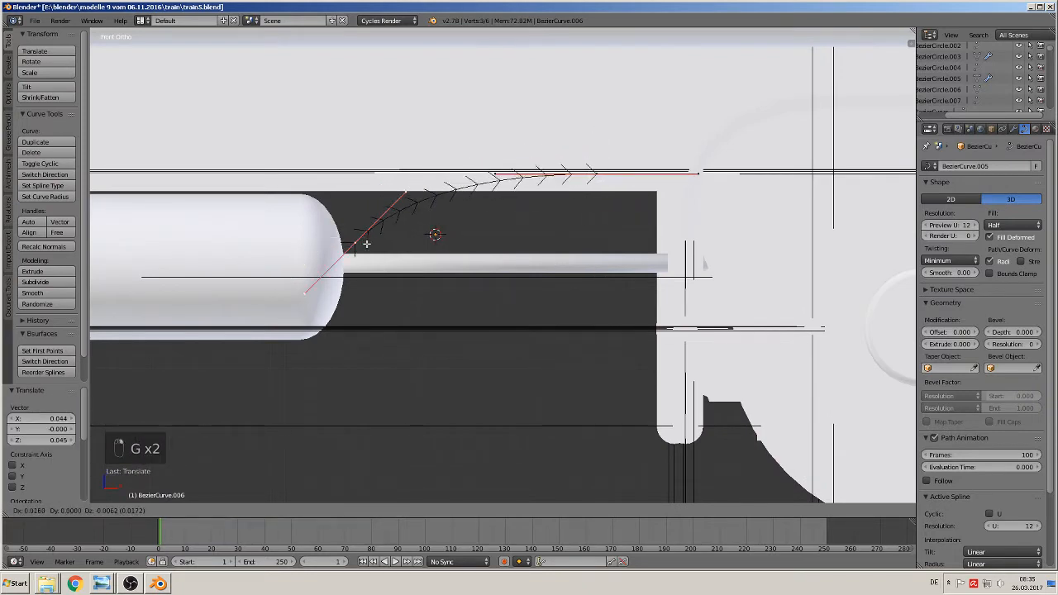
pyautogui.click(528, 227)
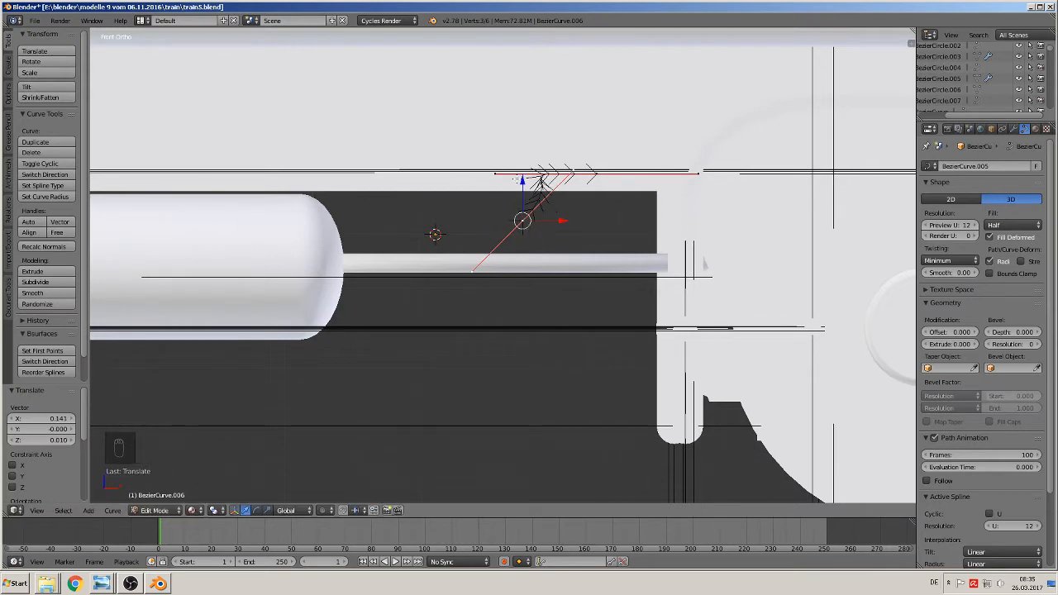
# - Move the inner handles of both curve end points to form a smooth bend from horizontal up into the frame
pyautogui.rightClick(497, 173)
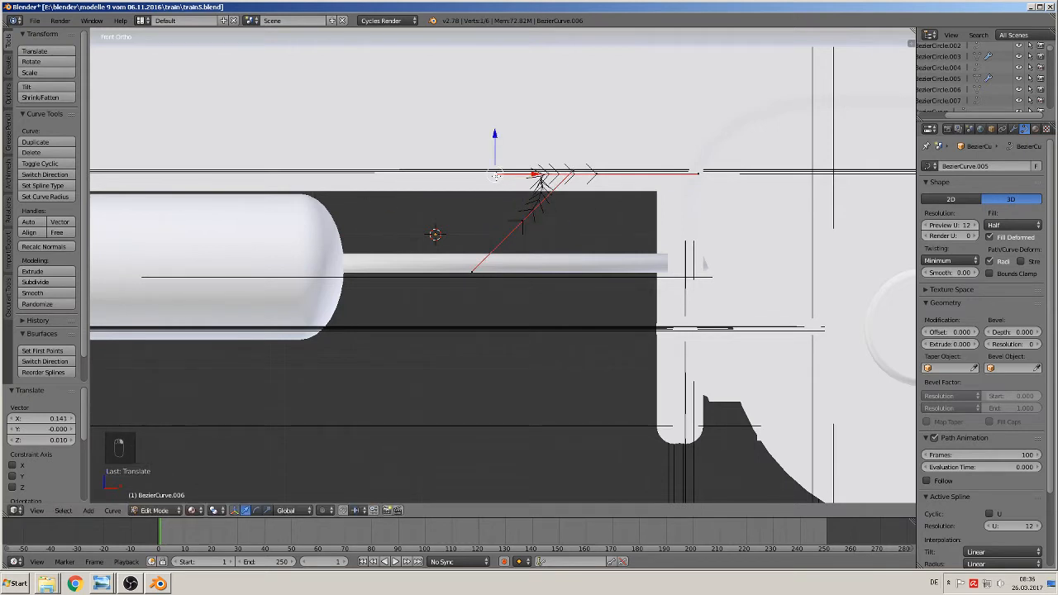
pyautogui.press('g')
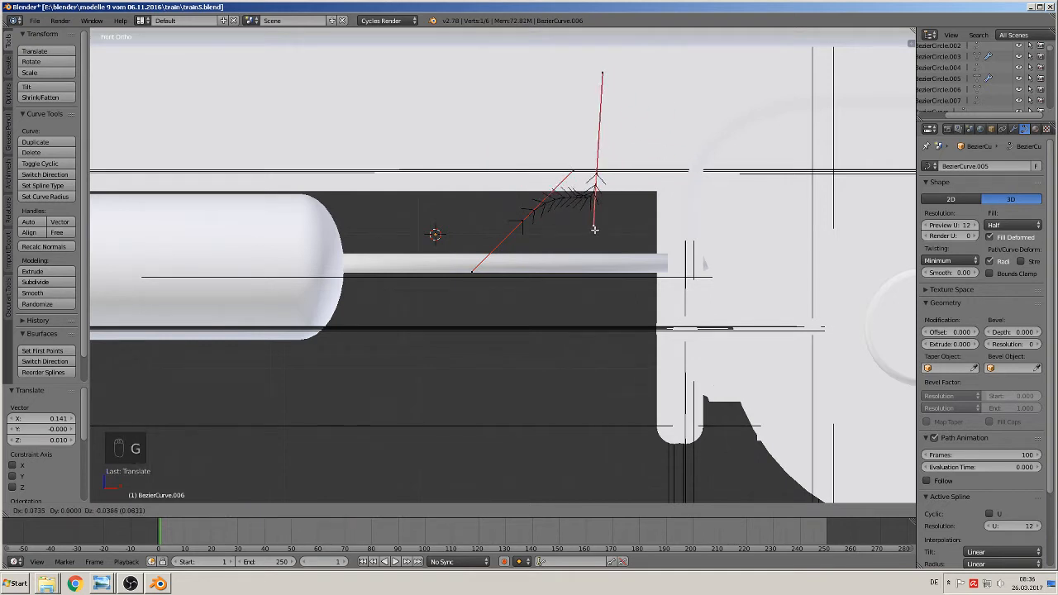
pyautogui.click(587, 227)
pyautogui.rightClick(574, 162)
pyautogui.press('g')
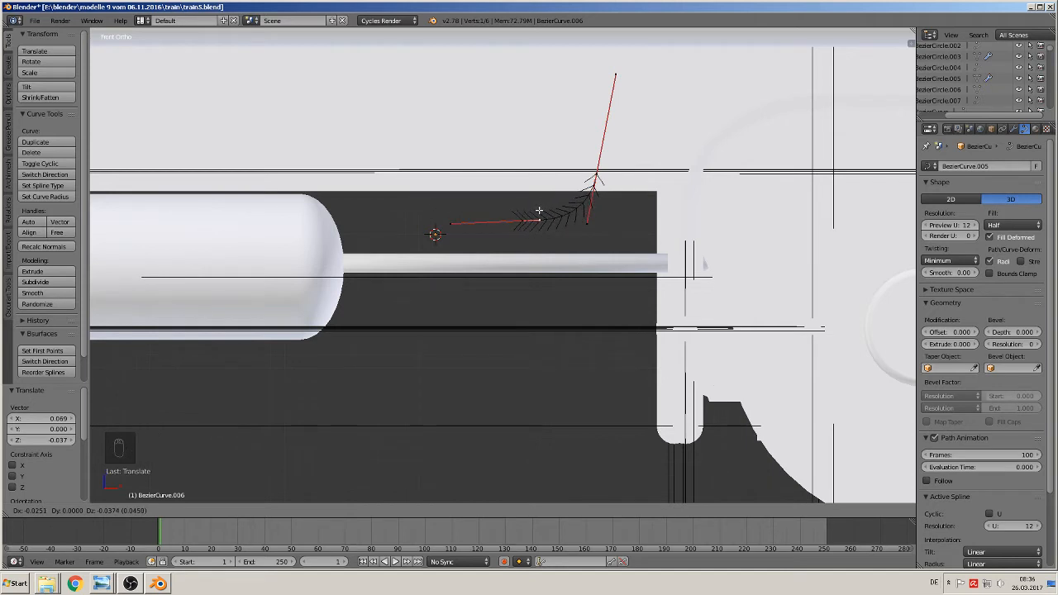
pyautogui.click(539, 211)
# - Level the left end point's outer handle by moving it slightly along Z, and return to Object Mode
pyautogui.scroll(4, 570, 234)
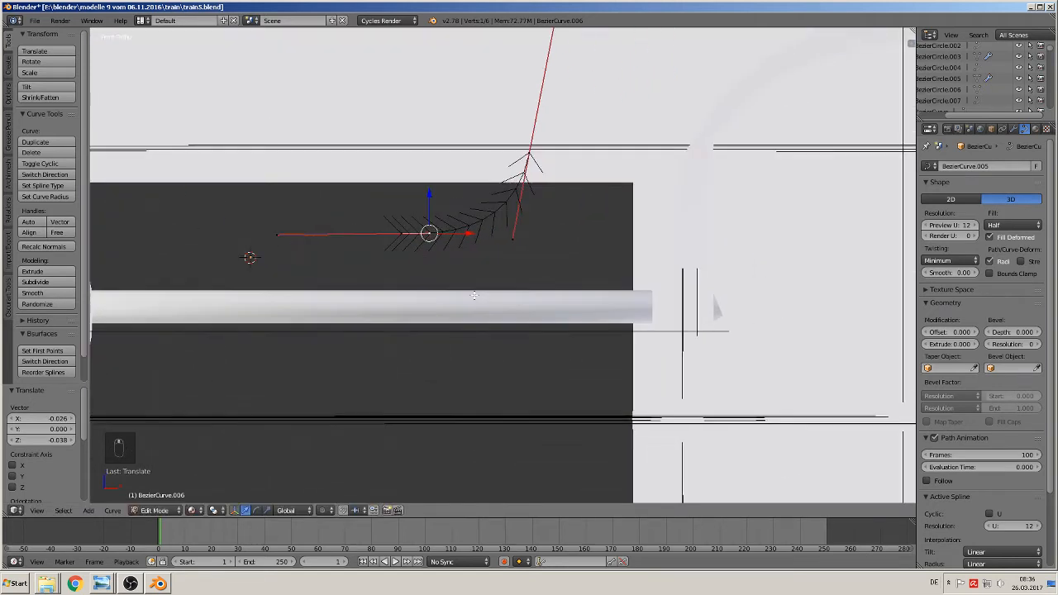
pyautogui.scroll(1, 474, 295)
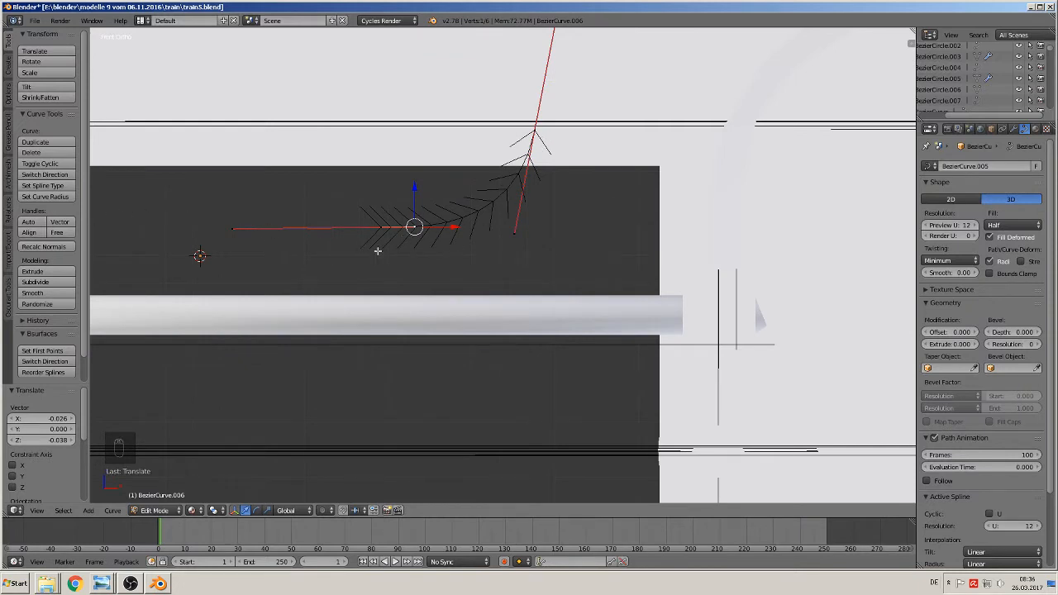
pyautogui.rightClick(249, 225)
pyautogui.scroll(2, 288, 264)
pyautogui.keyDown('shift'); pyautogui.moveTo(289, 265); pyautogui.dragTo(673, 293, button='middle'); pyautogui.keyUp('shift')
pyautogui.scroll(3, 660, 301)
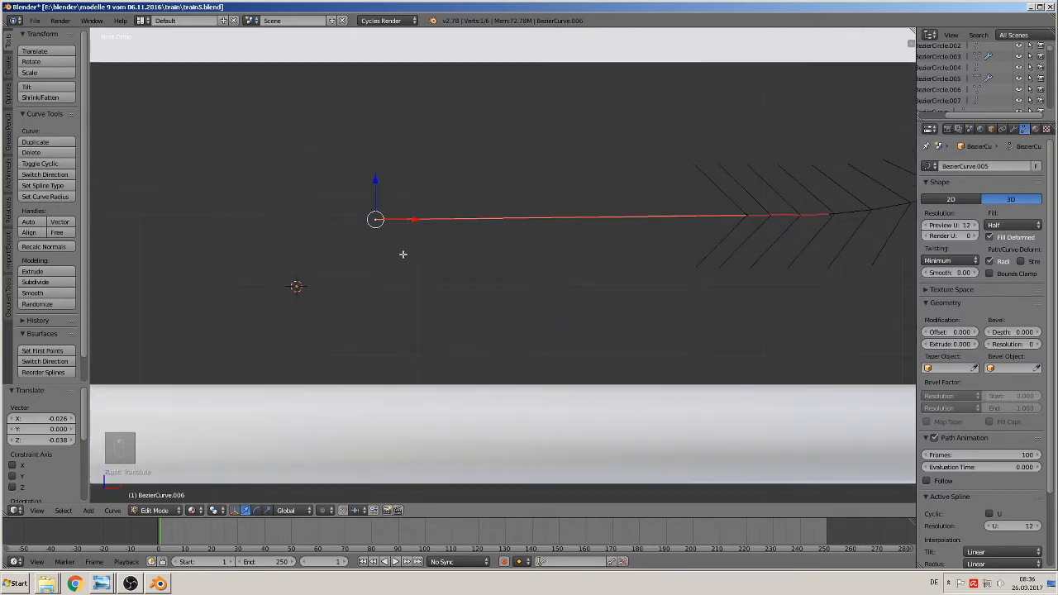
pyautogui.press('g')
pyautogui.press('z')
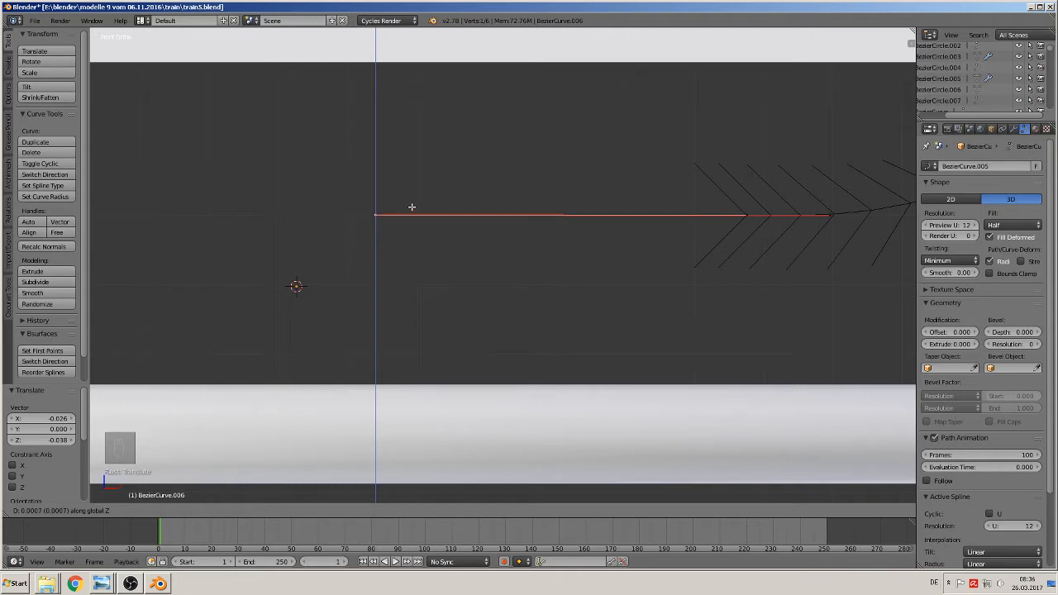
pyautogui.click(411, 220)
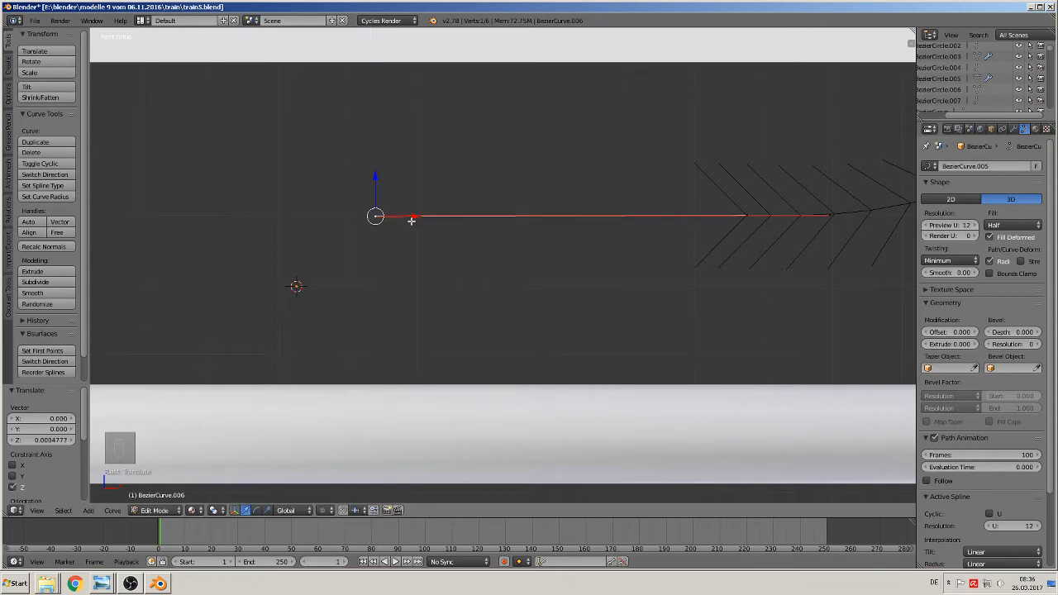
pyautogui.scroll(-3, 479, 276)
pyautogui.press('a')
pyautogui.scroll(-5, 515, 276)
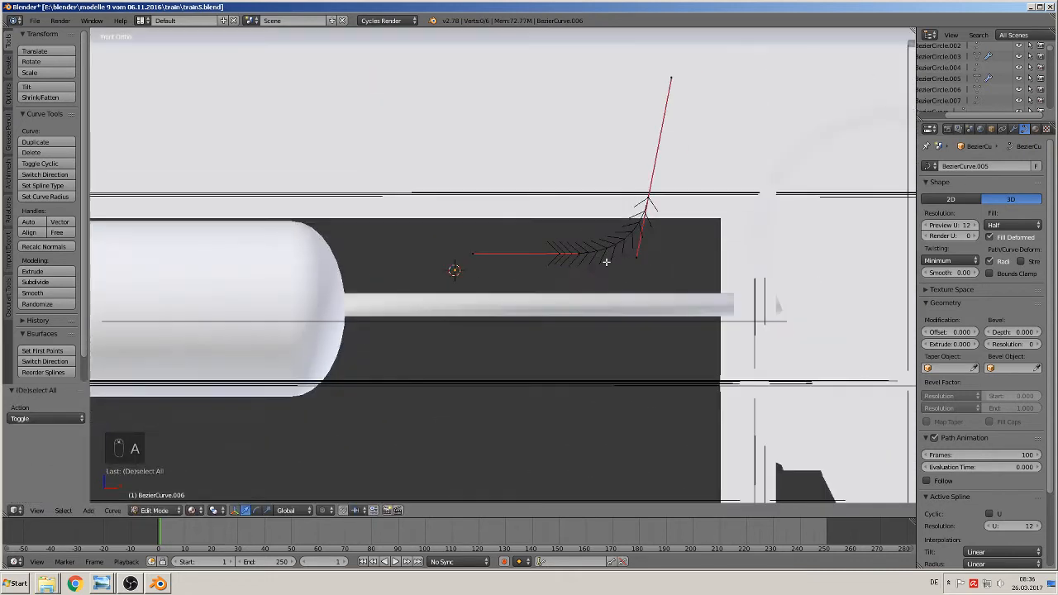
pyautogui.press('Tab')
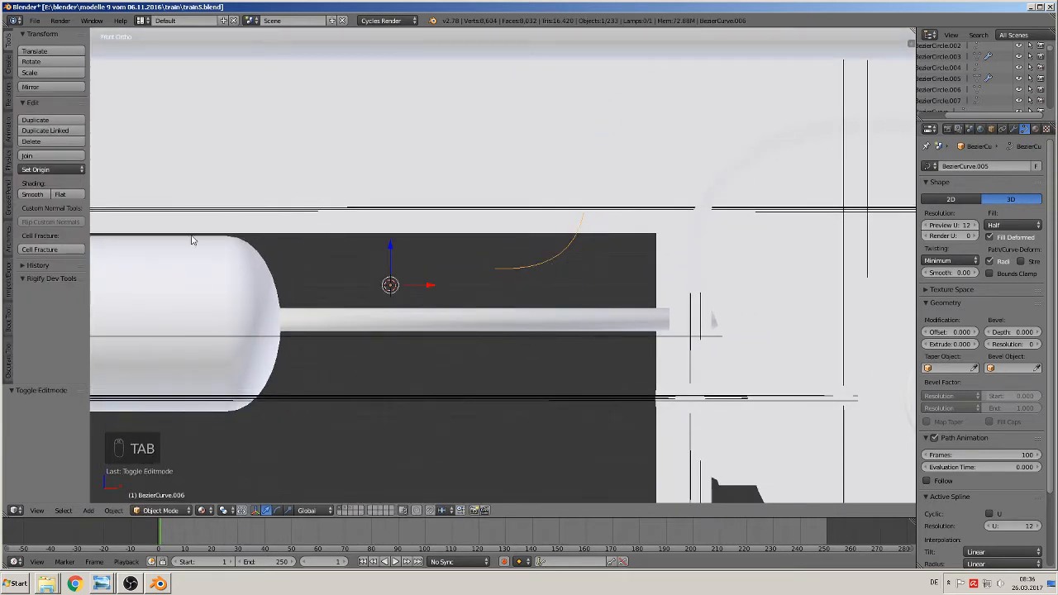
# - Set the curve's origin to its geometry and place a duplicate straight below it, beneath the thin rod
pyautogui.click(56, 170)
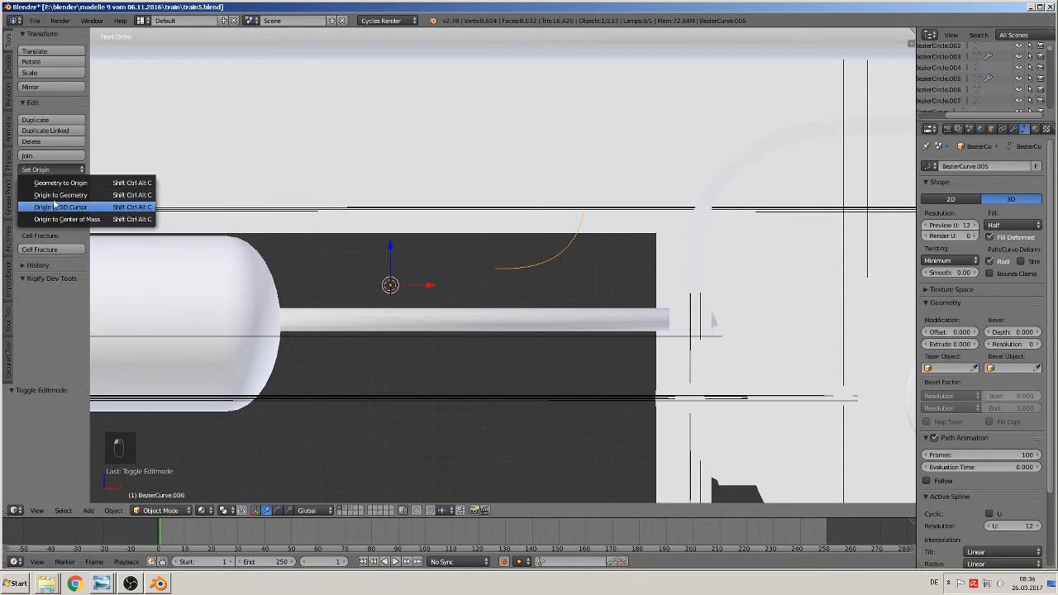
pyautogui.click(62, 196)
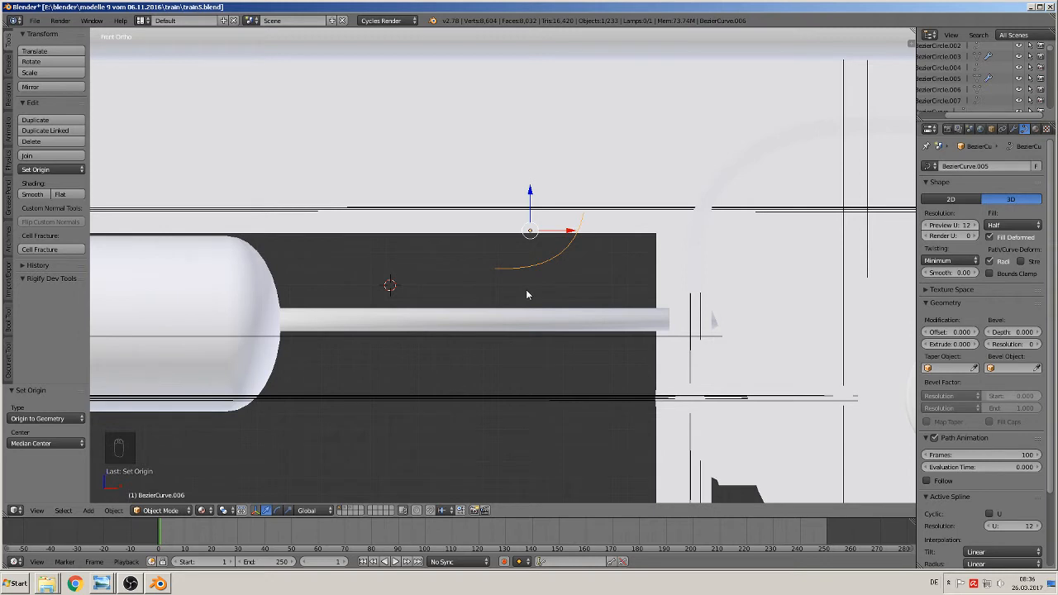
pyautogui.hotkey('shift', 'd')
pyautogui.press('z')
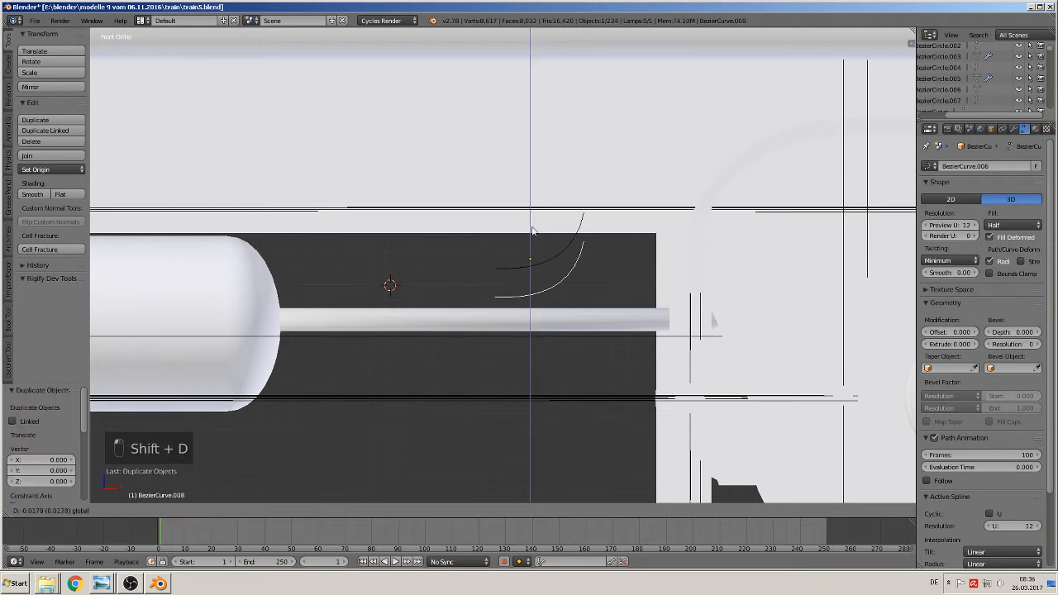
pyautogui.click(533, 240)
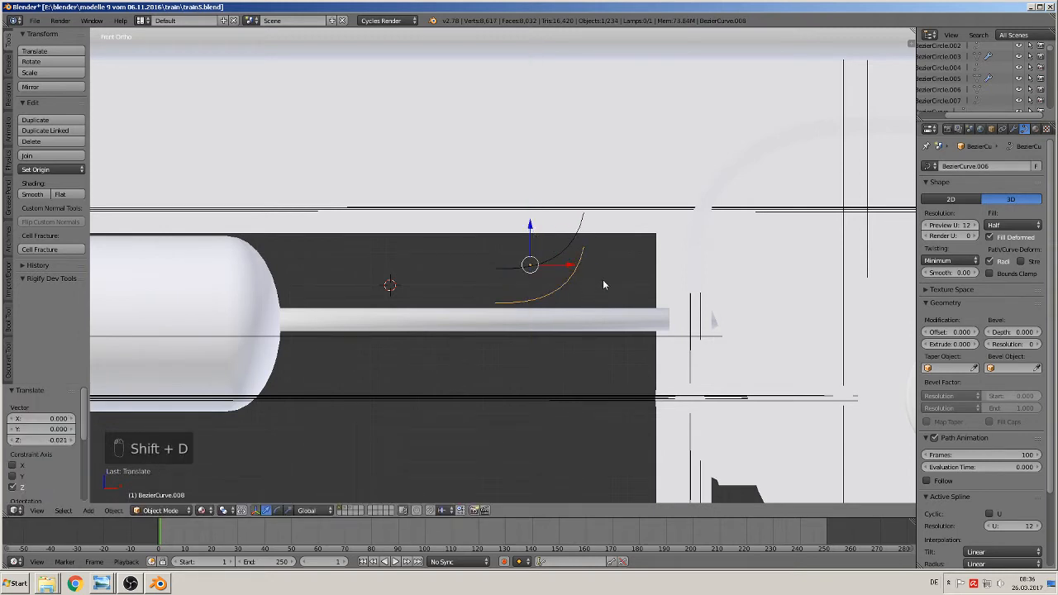
pyautogui.moveTo(535, 246); pyautogui.dragTo(527, 330)
# - Give the upper curve a Full fill and a bevel depth of 0.053
pyautogui.rightClick(561, 268)
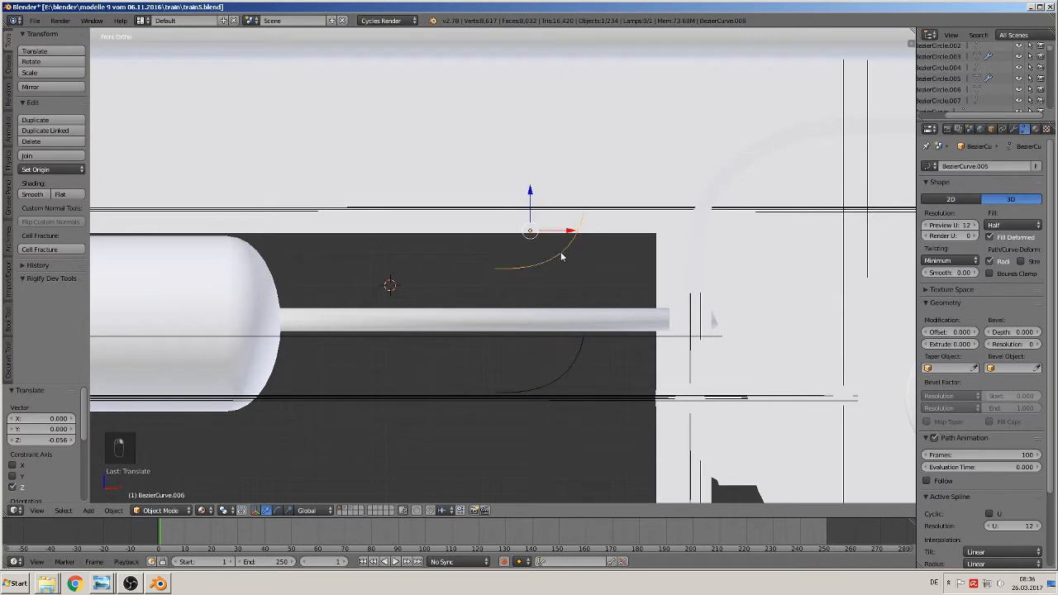
pyautogui.click(1014, 225)
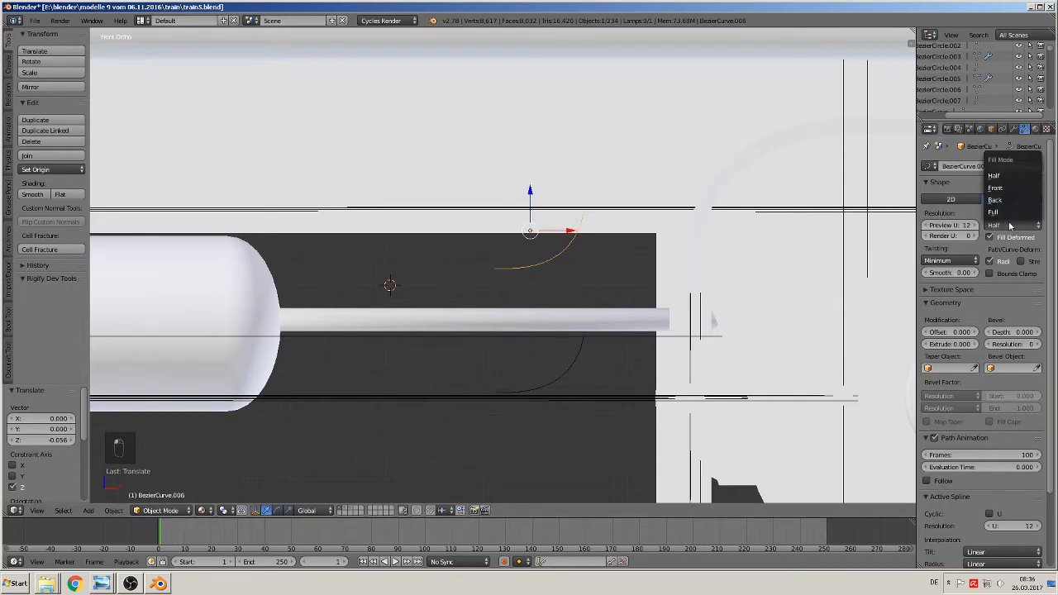
pyautogui.click(1005, 214)
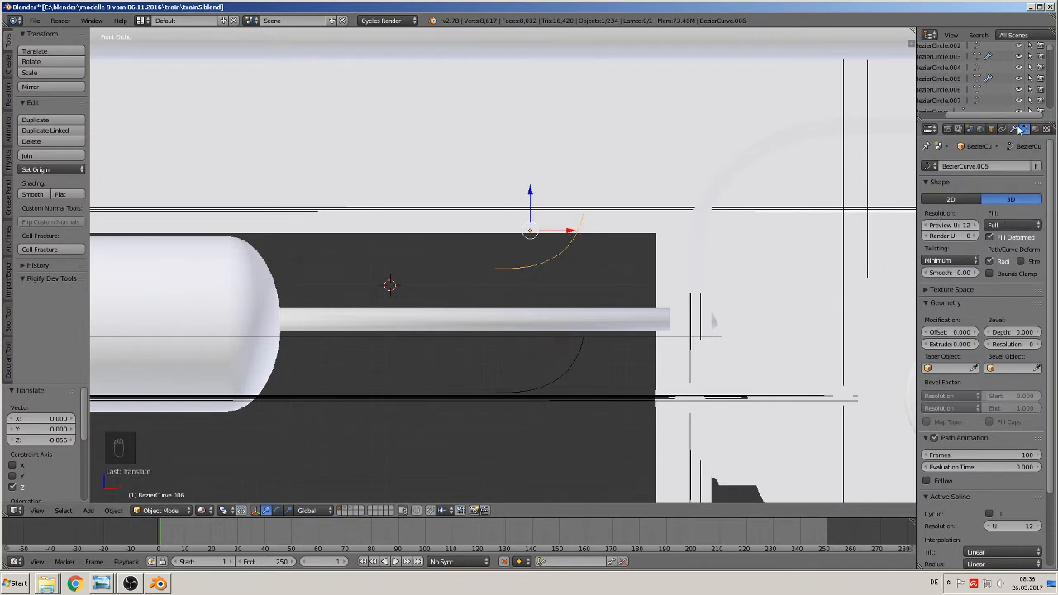
pyautogui.moveTo(1004, 332); pyautogui.dragTo(1040, 332)
# - Examine the pipes under the tender in the reference images and compare them with the modelled bent pipe
pyautogui.scroll(-6, 686, 324)
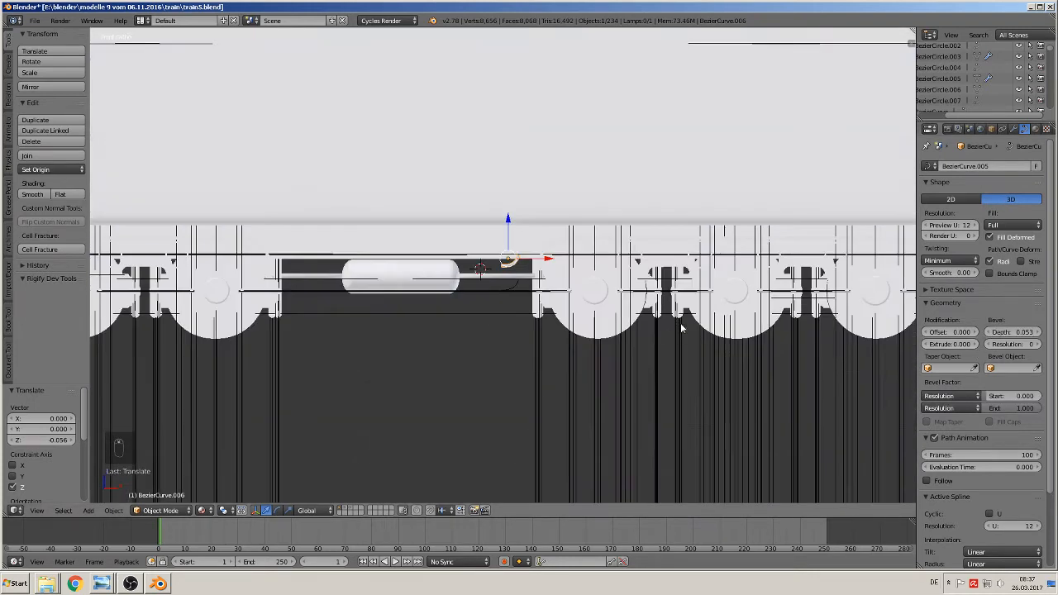
pyautogui.keyDown('shift'); pyautogui.moveTo(685, 326); pyautogui.dragTo(99, 329, button='middle'); pyautogui.keyUp('shift')
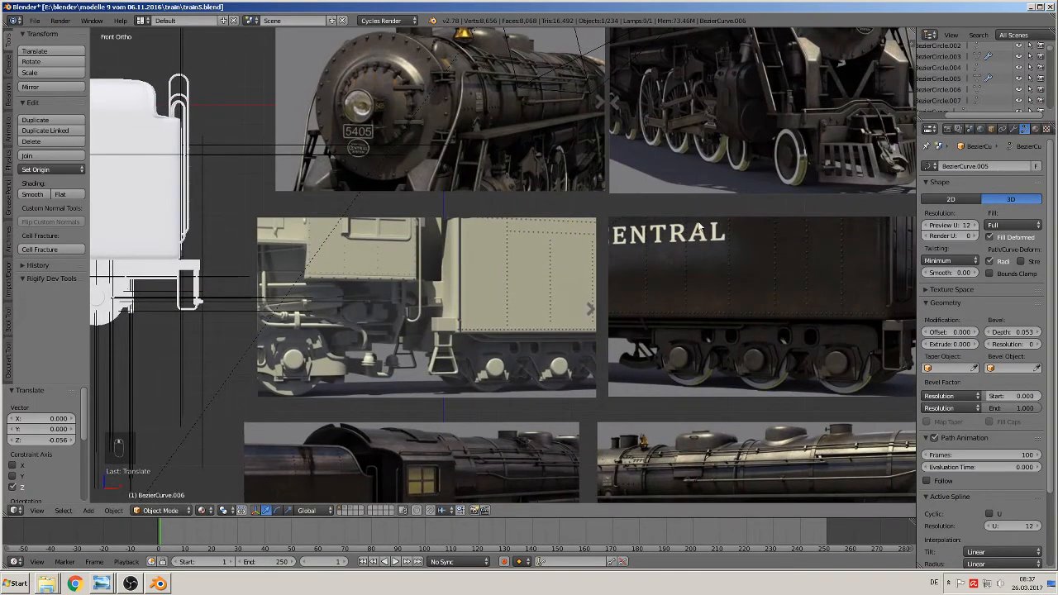
pyautogui.keyDown('shift'); pyautogui.moveTo(788, 309); pyautogui.dragTo(601, 251, button='middle'); pyautogui.keyUp('shift')
pyautogui.scroll(6, 677, 321)
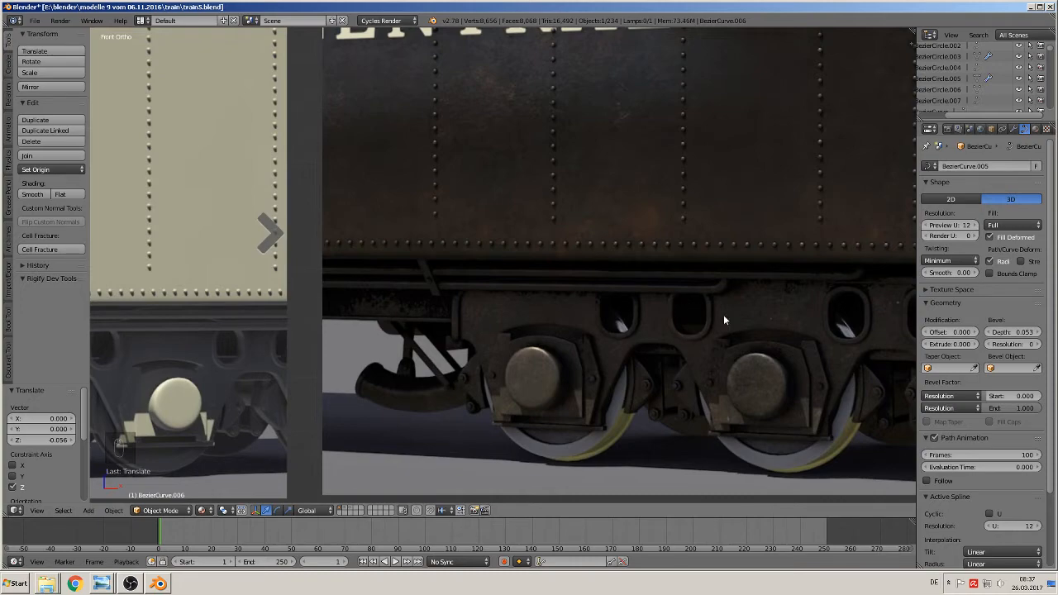
pyautogui.scroll(-4, 701, 313)
pyautogui.keyDown('shift'); pyautogui.moveTo(396, 252); pyautogui.dragTo(157, 244, button='middle'); pyautogui.keyUp('shift')
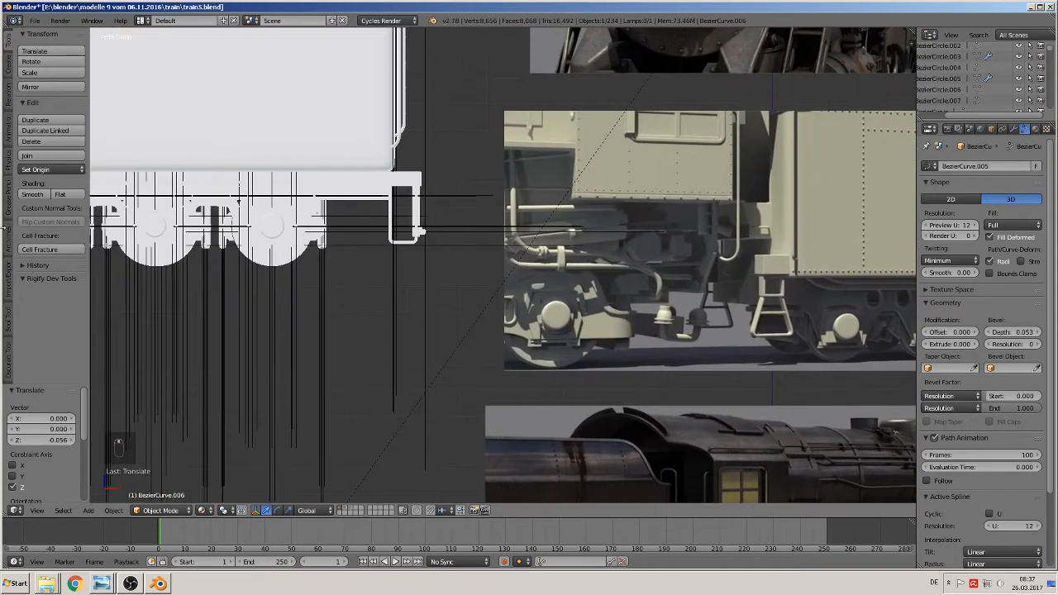
pyautogui.keyDown('shift'); pyautogui.moveTo(329, 271); pyautogui.dragTo(540, 295, button='middle'); pyautogui.keyUp('shift')
pyautogui.scroll(7, 541, 301)
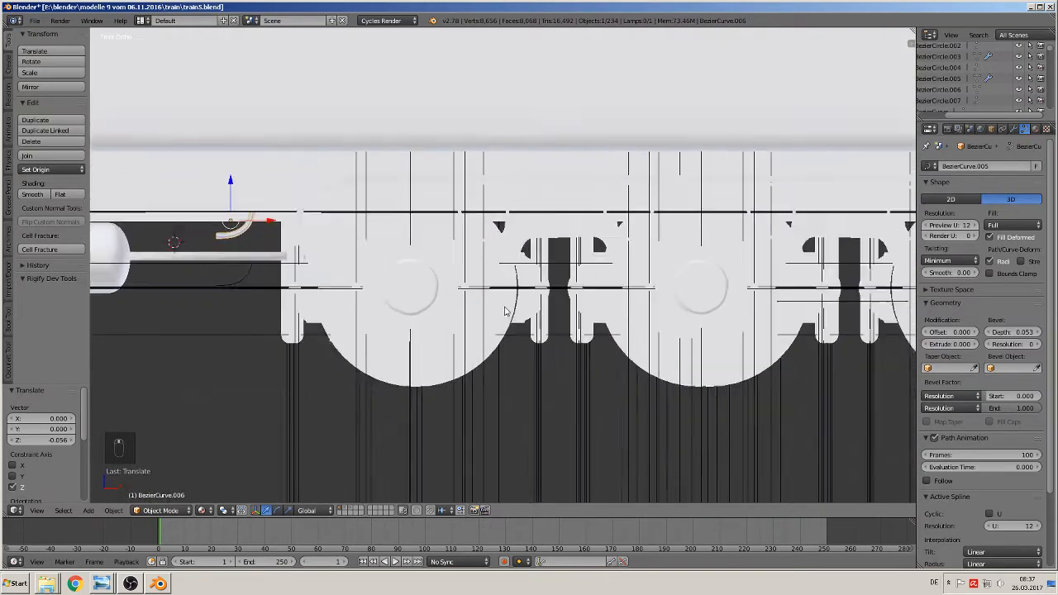
pyautogui.keyDown('shift'); pyautogui.moveTo(202, 285); pyautogui.dragTo(578, 314, button='middle'); pyautogui.keyUp('shift')
pyautogui.scroll(4, 578, 314)
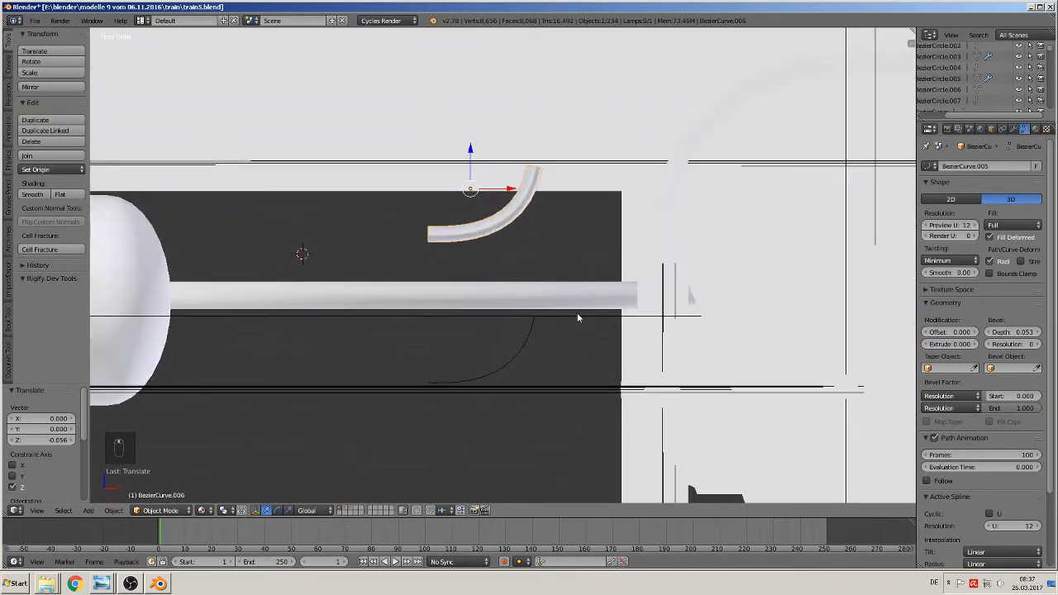
pyautogui.scroll(1, 573, 308)
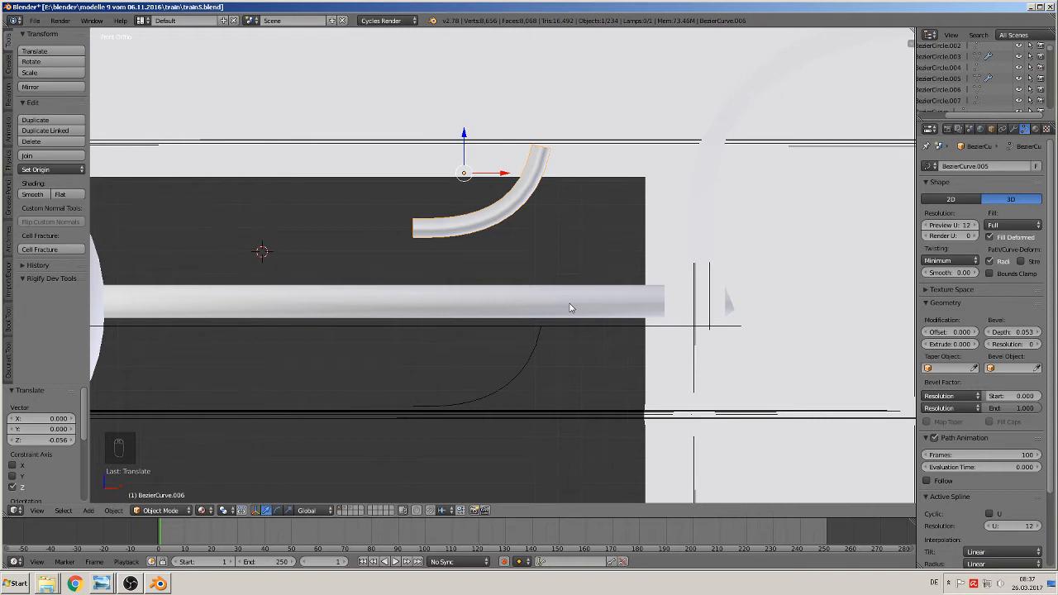
# - Rescale the upper bent pipe slightly, raise it about 0.005 along Z, and inspect its position against the wheel frame
pyautogui.press('s')
pyautogui.click(574, 308)
pyautogui.moveTo(466, 140); pyautogui.dragTo(468, 125)
pyautogui.moveTo(468, 125); pyautogui.dragTo(491, 184, button='middle')
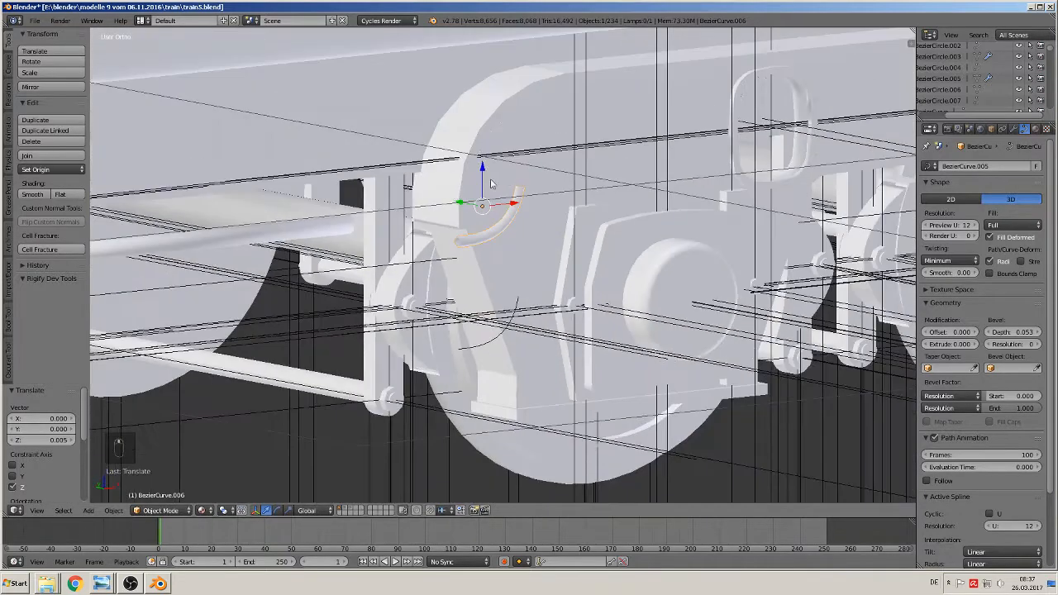
# - Move the upper bent pipe about 0.235 along Y, towards the inside of the tender
pyautogui.moveTo(467, 206); pyautogui.dragTo(278, 141)
pyautogui.press('KP_1')
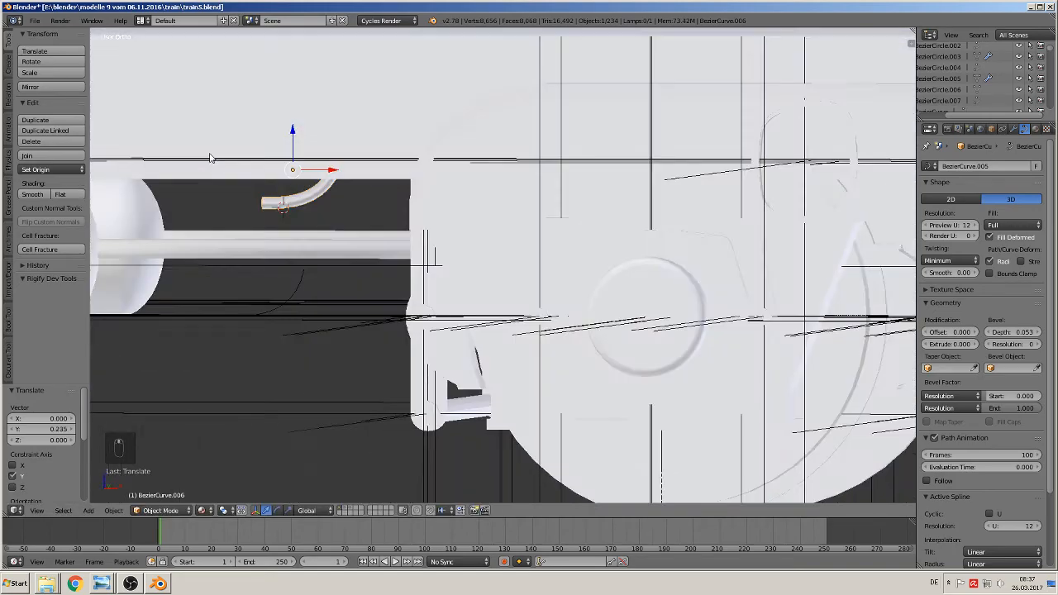
pyautogui.press('KP_1')
# - Examine the tender's underside and the pipes near the wheels in the reference images
pyautogui.moveTo(221, 170); pyautogui.dragTo(303, 258, button='middle')
pyautogui.scroll(-6, 692, 220)
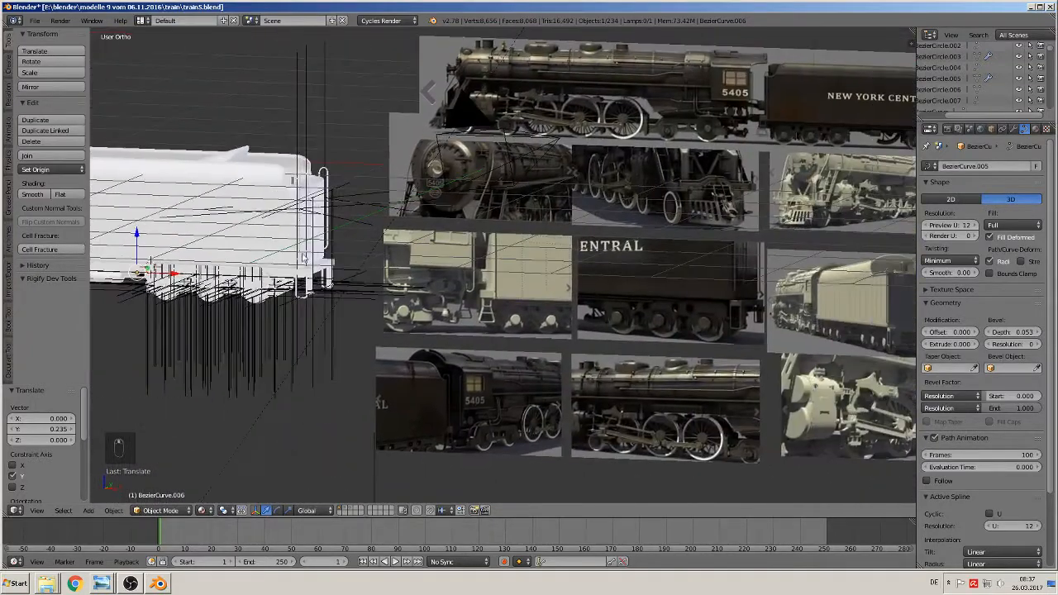
pyautogui.keyDown('shift'); pyautogui.moveTo(601, 282); pyautogui.dragTo(308, 275, button='middle'); pyautogui.keyUp('shift')
pyautogui.scroll(5, 307, 276)
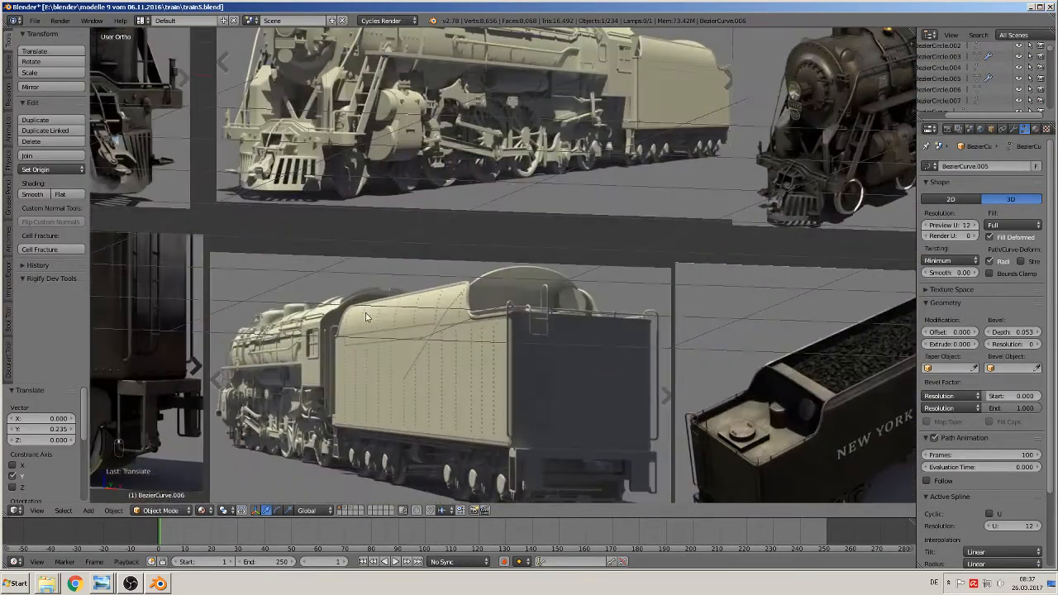
pyautogui.scroll(5, 630, 259)
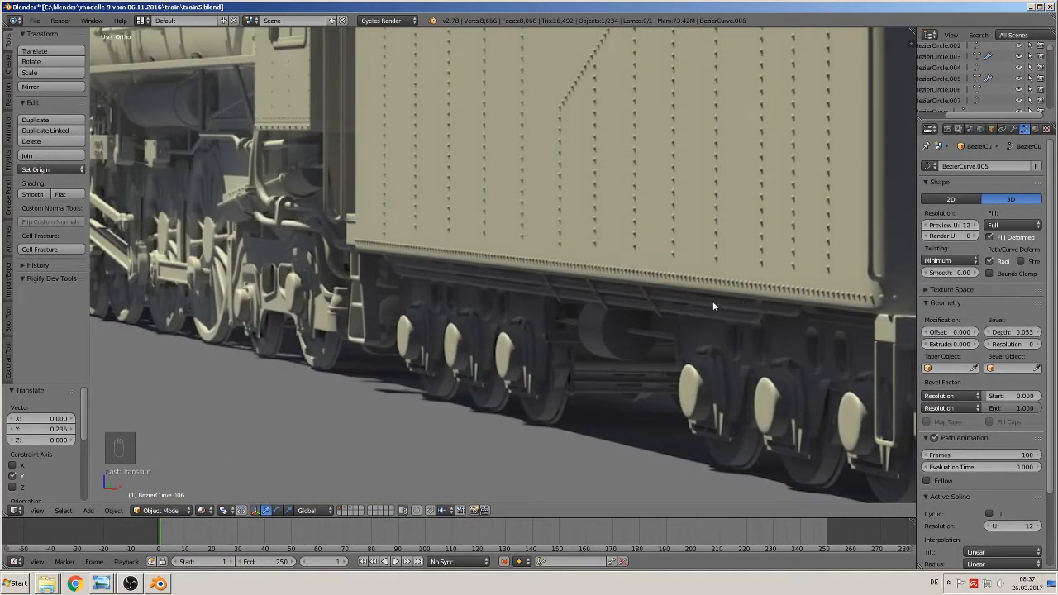
pyautogui.scroll(-6, 699, 281)
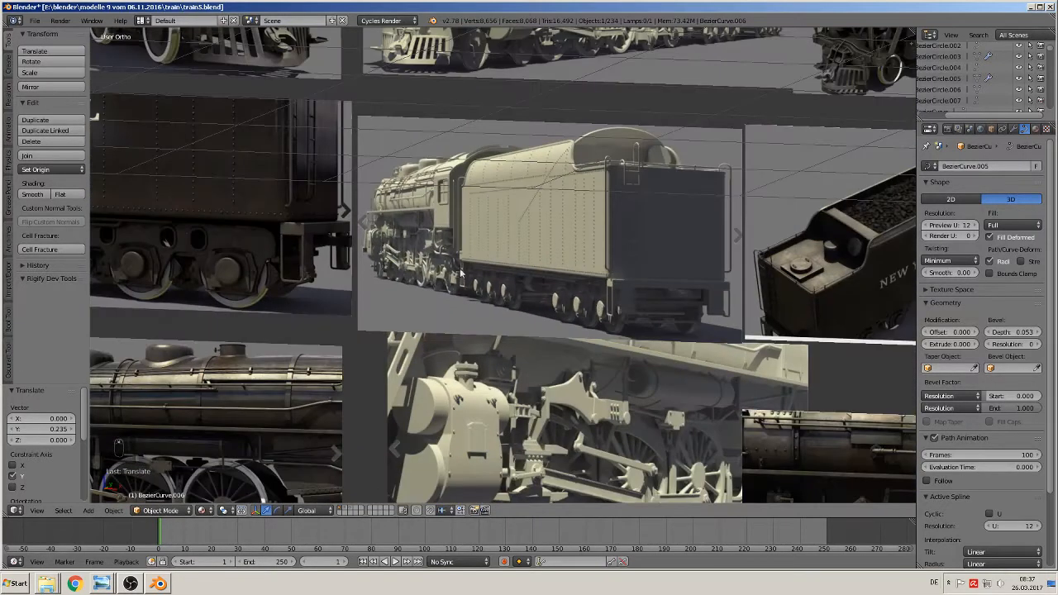
pyautogui.scroll(8, 321, 255)
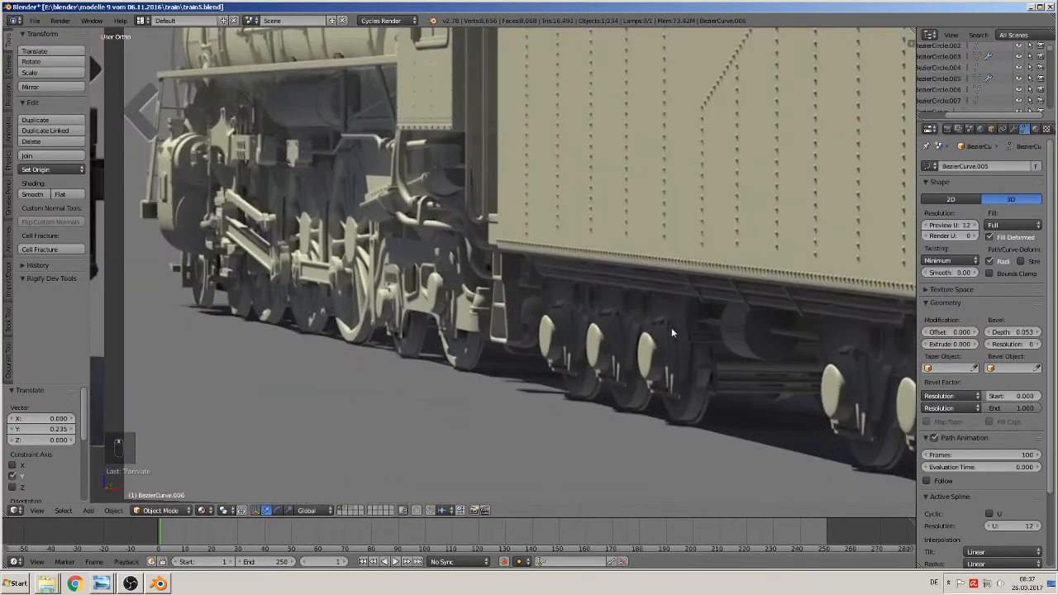
pyautogui.scroll(-5, 540, 291)
pyautogui.scroll(8, 282, 302)
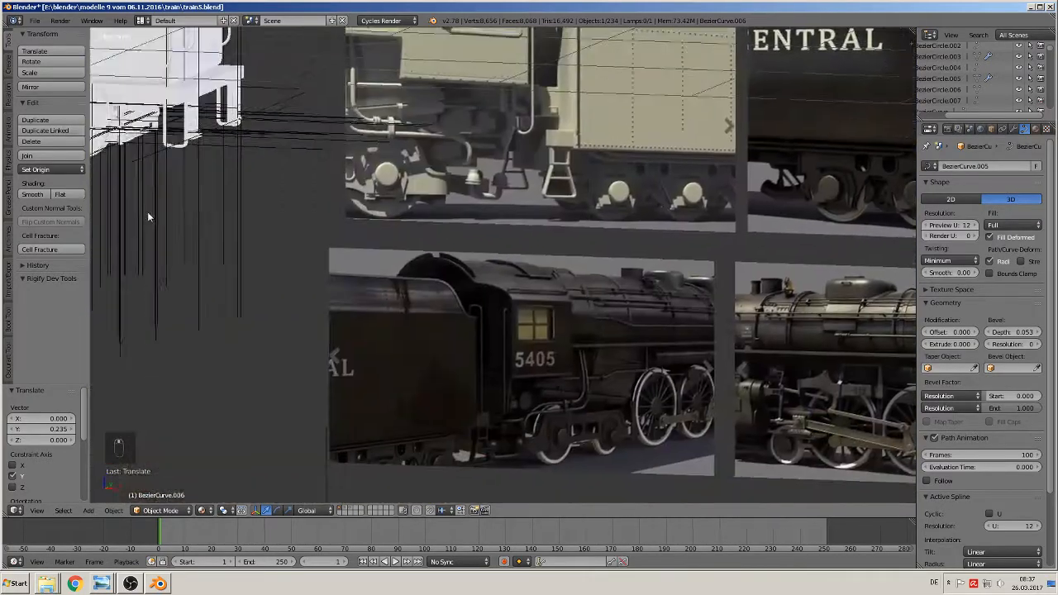
pyautogui.scroll(6, 567, 360)
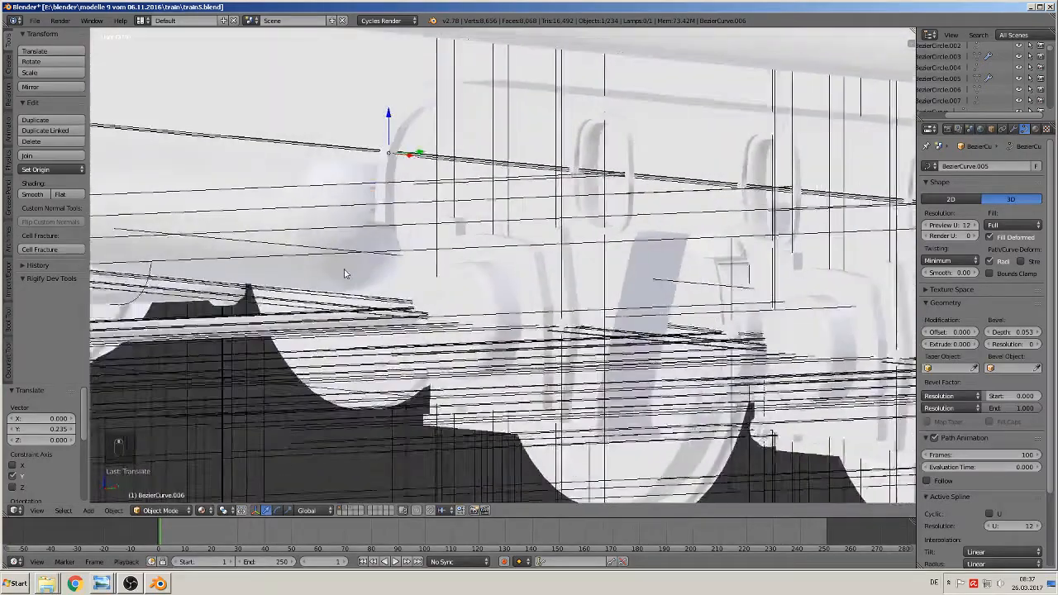
# - Shift the bent pipe about -0.124 along Y and raise it about 0.027 along Z
pyautogui.moveTo(345, 273)
pyautogui.mouseDown(button='middle')
pyautogui.moveTo(368, 258)
pyautogui.moveTo(355, 273)
pyautogui.mouseUp(button='middle')
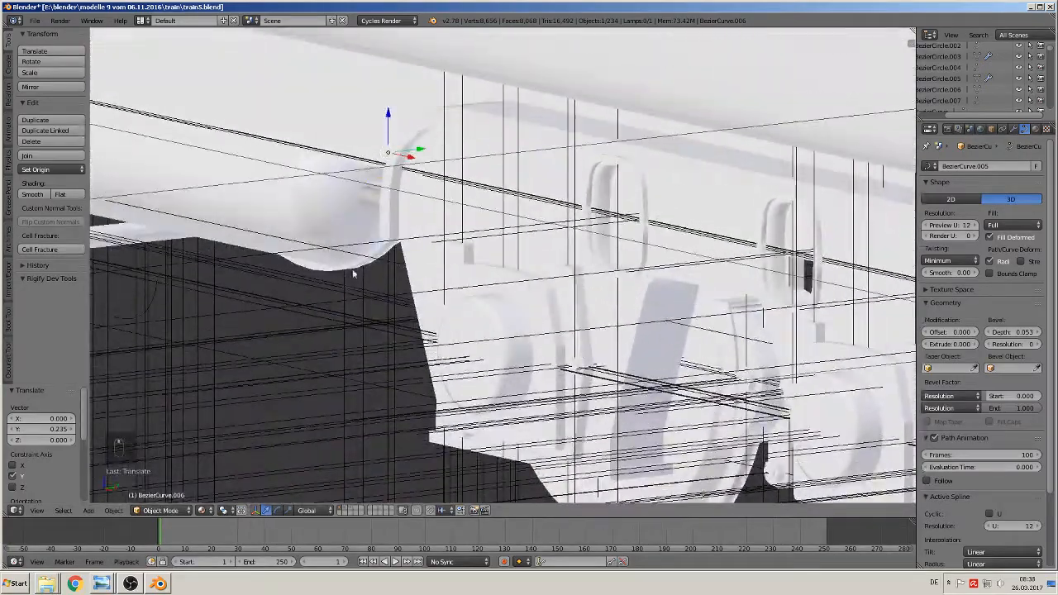
pyautogui.scroll(-7, 406, 252)
pyautogui.moveTo(463, 201)
pyautogui.mouseDown()
pyautogui.moveTo(467, 169)
pyautogui.moveTo(460, 202)
pyautogui.mouseUp()
pyautogui.press('KP_1')
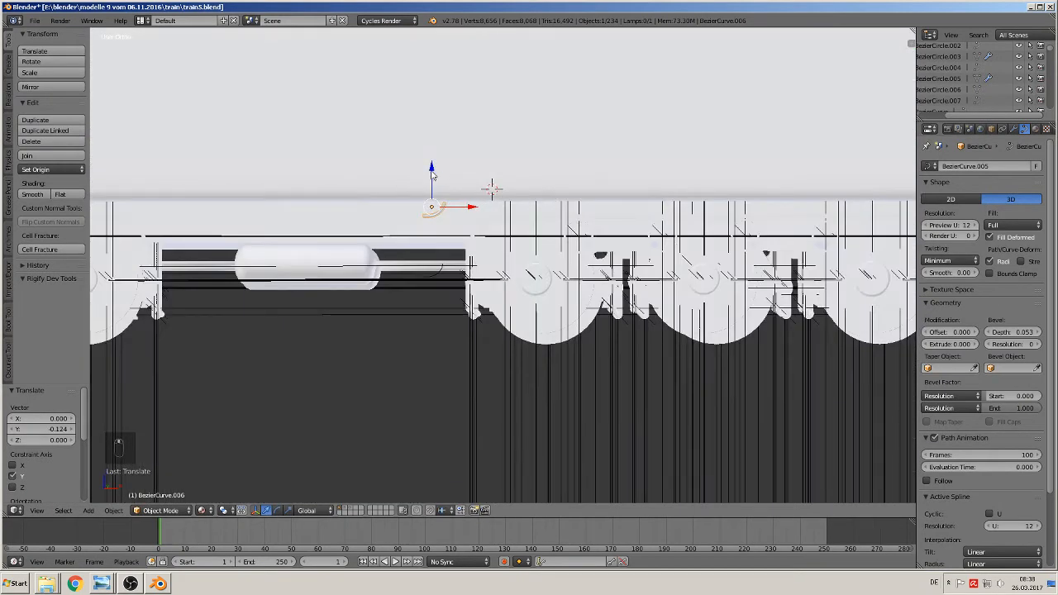
pyautogui.moveTo(433, 175); pyautogui.dragTo(434, 165)
# - Scale the bent pipe up by about 1.737 and lower it about 0.008 along Z
pyautogui.keyDown('shift'); pyautogui.moveTo(517, 267); pyautogui.dragTo(676, 271, button='middle'); pyautogui.keyUp('shift')
pyautogui.scroll(6, 764, 258)
pyautogui.keyDown('shift'); pyautogui.moveTo(737, 245); pyautogui.dragTo(501, 280, button='middle'); pyautogui.keyUp('shift')
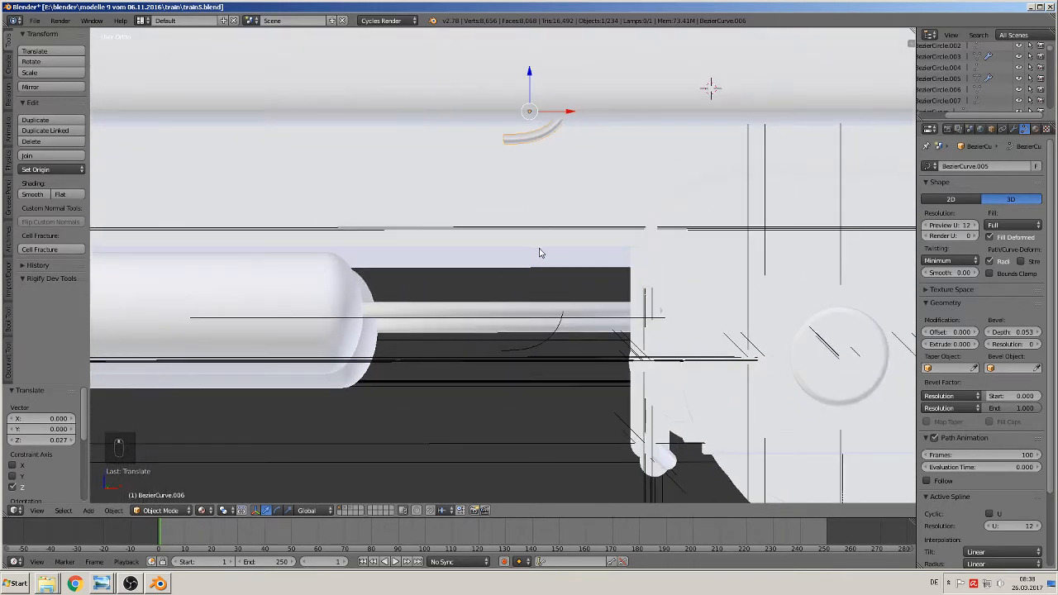
pyautogui.press('s')
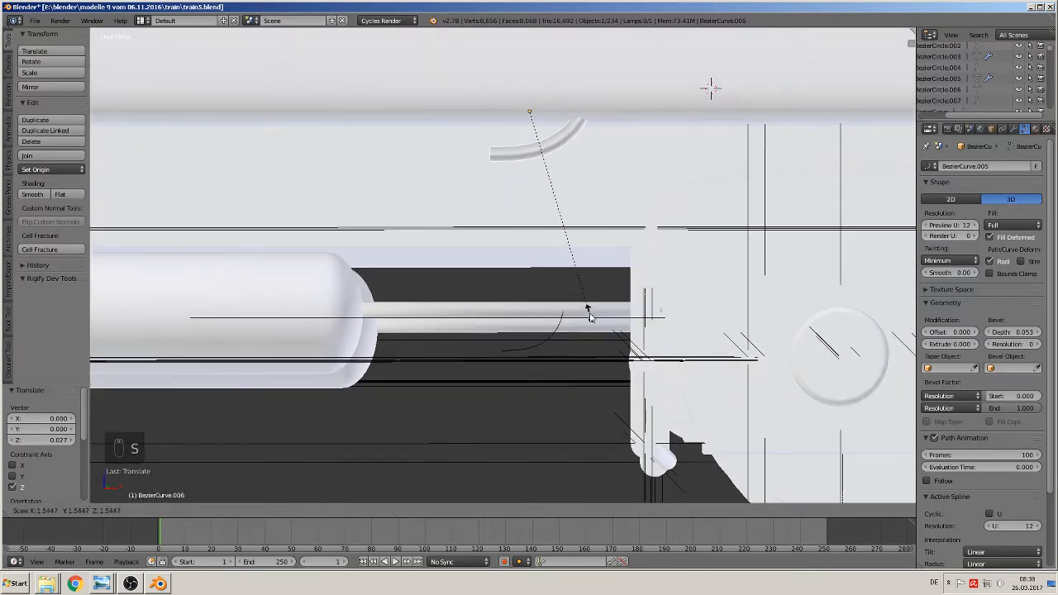
pyautogui.click(594, 341)
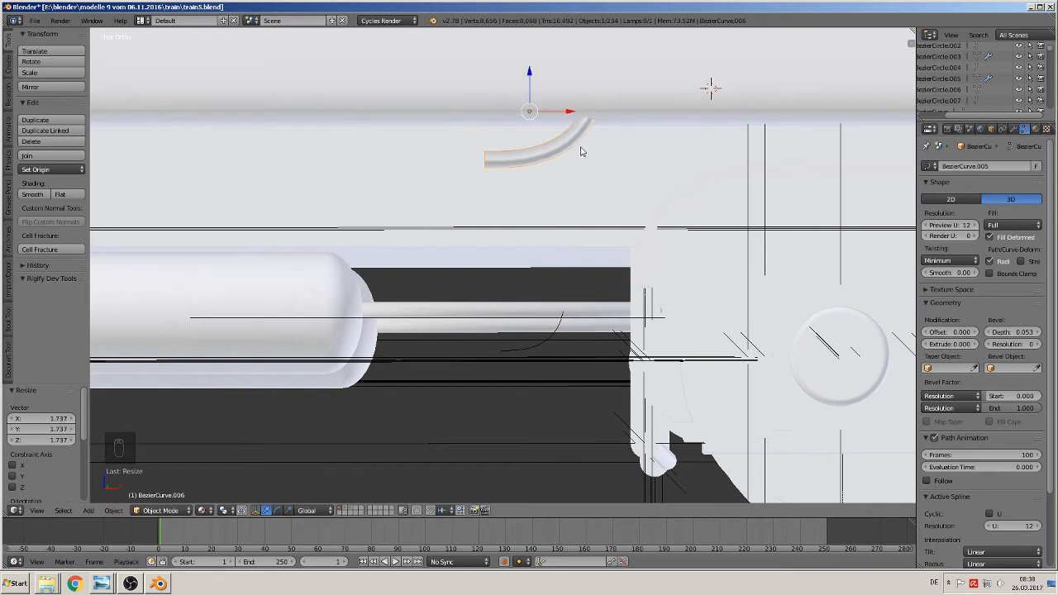
pyautogui.moveTo(535, 93); pyautogui.dragTo(531, 101)
pyautogui.press('s')
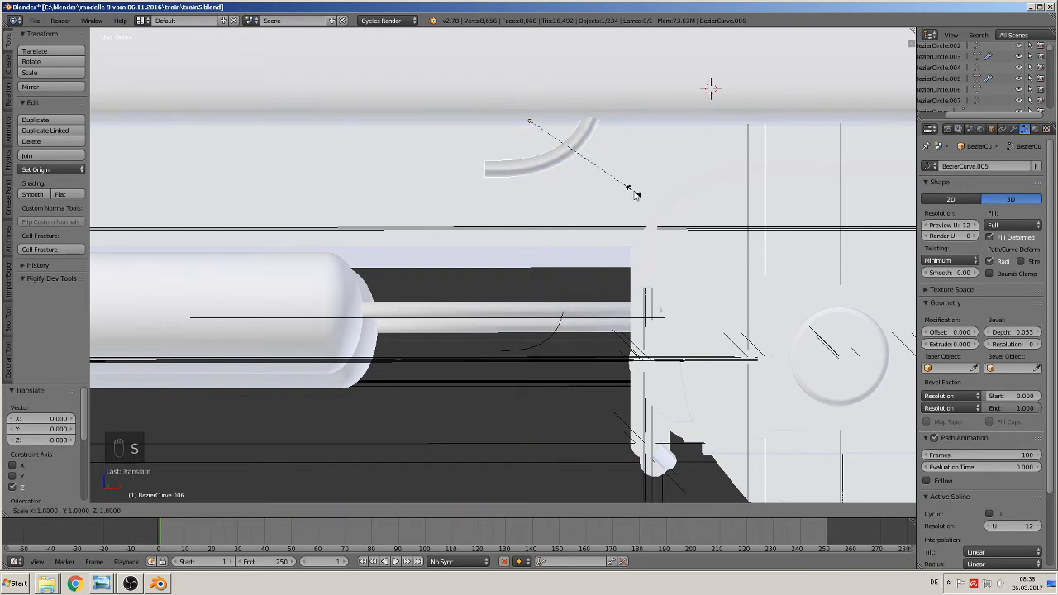
pyautogui.rightClick(634, 193)
# - Set the bent pipe's bevel resolution to 1 to round its cross-section
pyautogui.moveTo(633, 194); pyautogui.dragTo(678, 217, button='middle')
pyautogui.scroll(3, 525, 191)
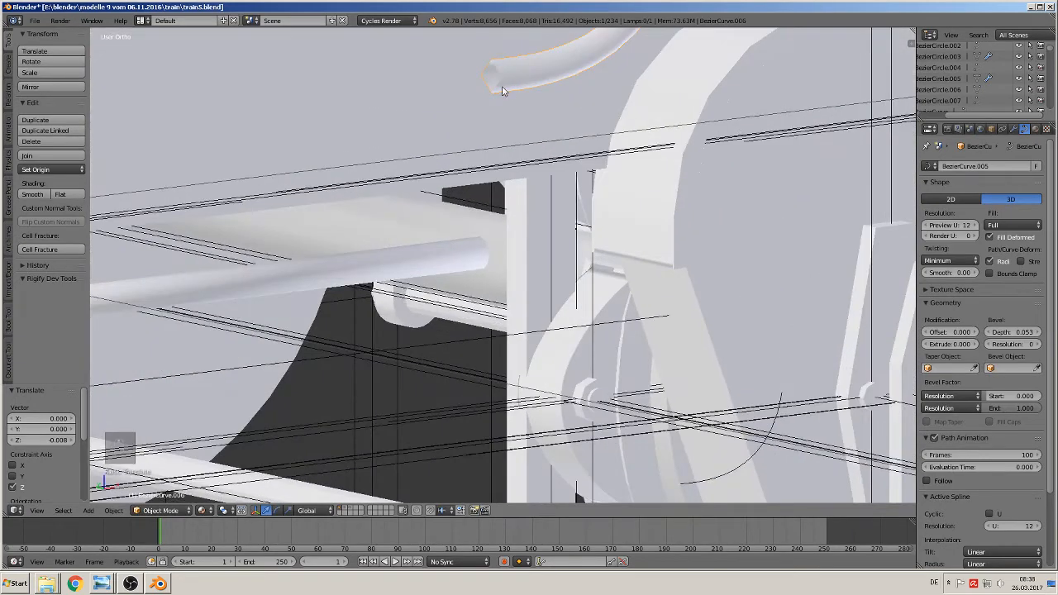
pyautogui.click(1037, 345)
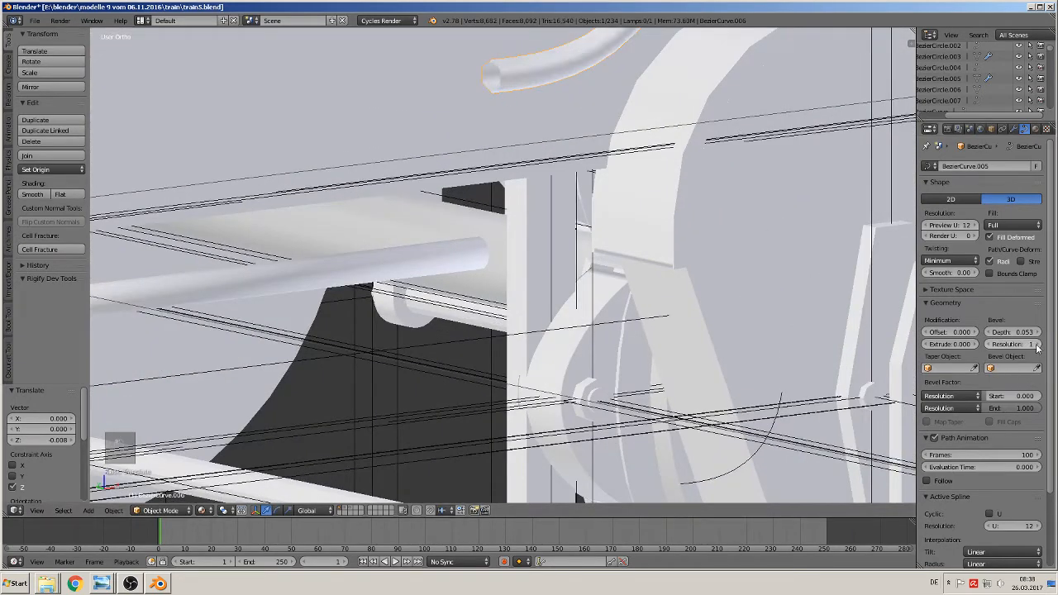
pyautogui.scroll(-3, 680, 289)
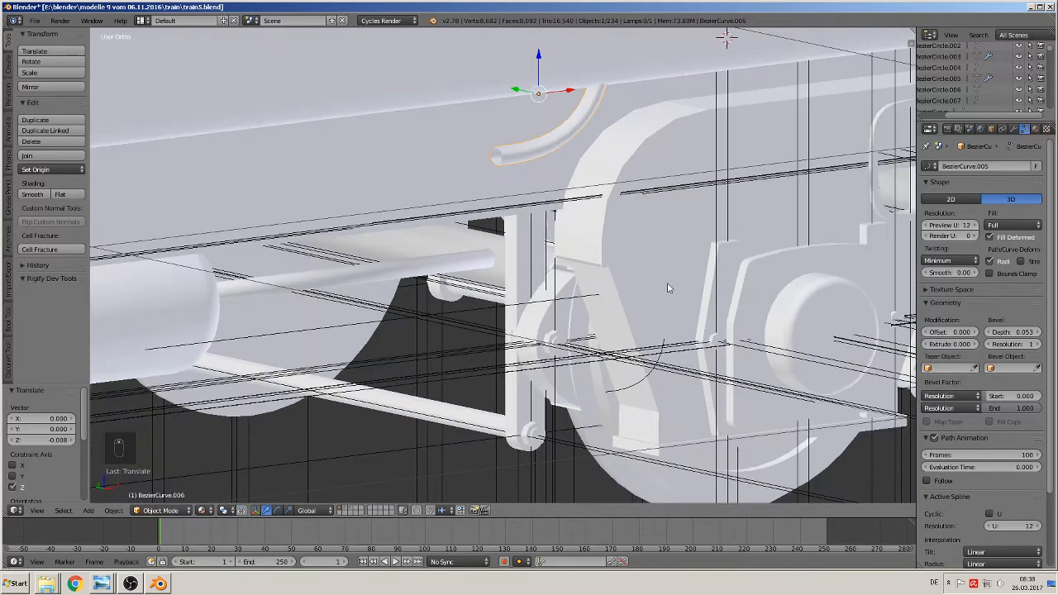
# - Raise the bent pipe about 0.016 along Z against the tender body's lower edge
pyautogui.moveTo(668, 288); pyautogui.dragTo(527, 165, button='middle')
pyautogui.scroll(-4, 623, 271)
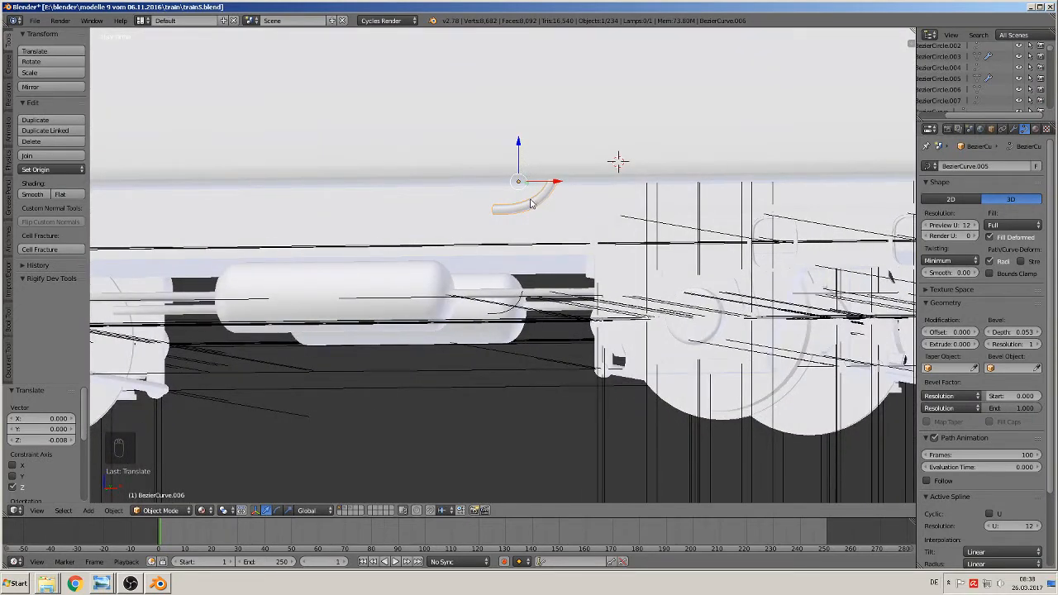
pyautogui.press('g')
pyautogui.press('z')
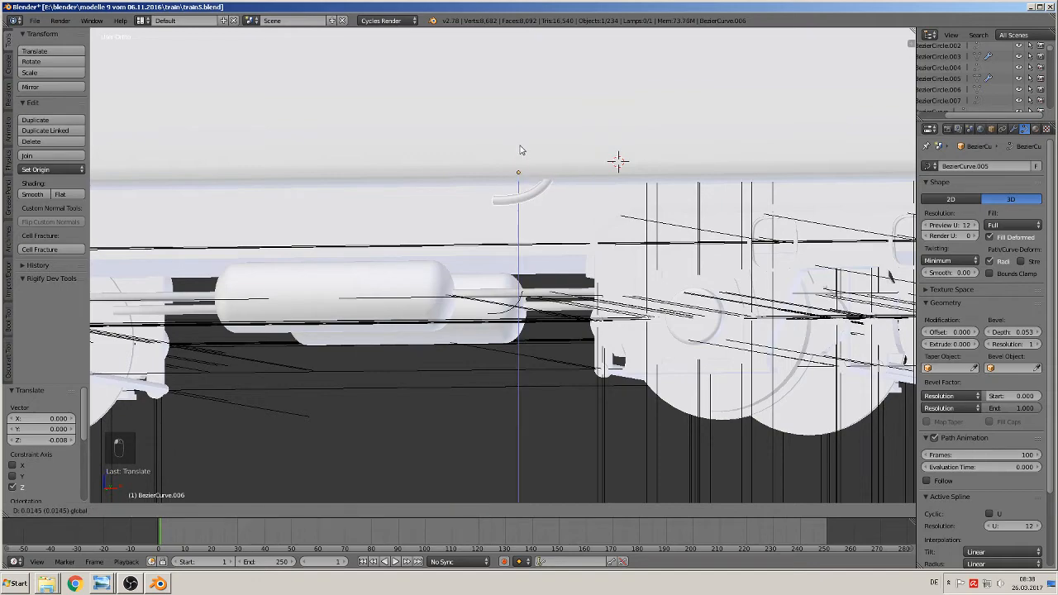
pyautogui.click(519, 149)
# - Move the bent pipe about 0.633 along X, above the middle wheel of the nearby wheel group
pyautogui.moveTo(520, 149); pyautogui.dragTo(702, 273, button='middle')
pyautogui.scroll(-2, 702, 274)
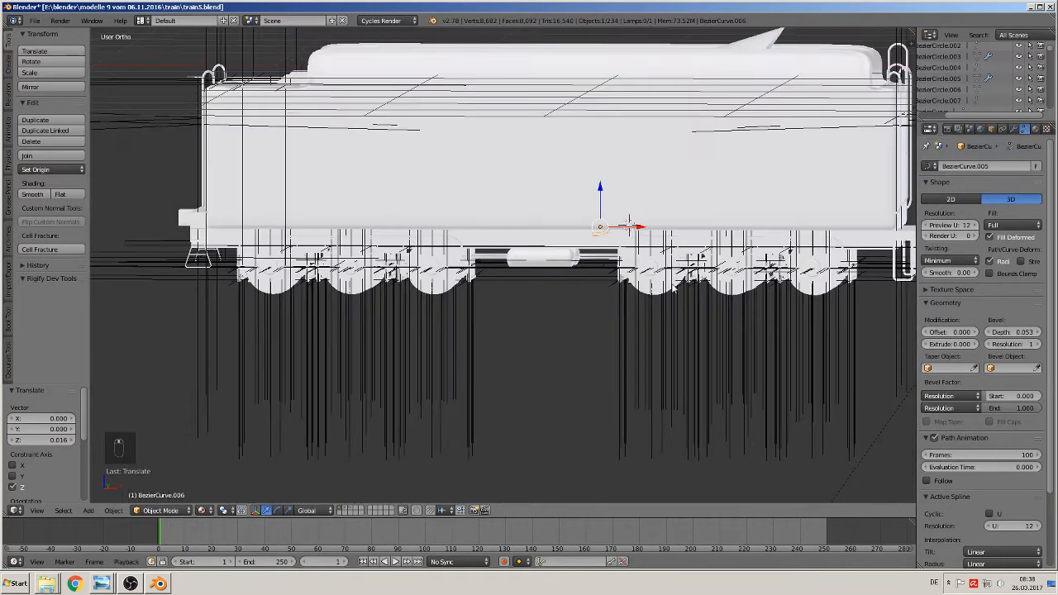
pyautogui.moveTo(635, 225); pyautogui.dragTo(749, 246)
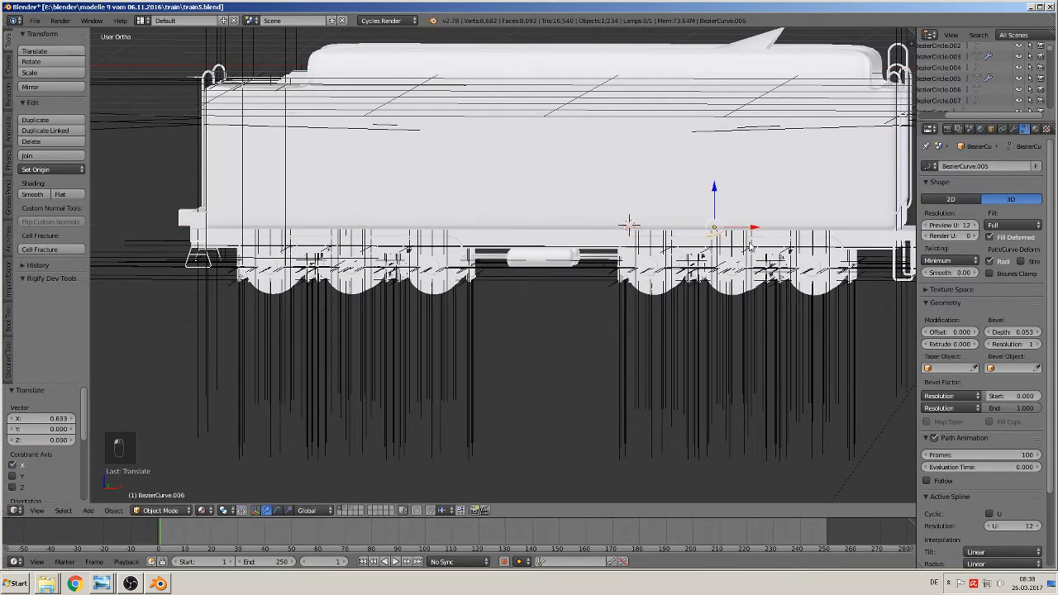
# - Convert the bent pipe curve to a mesh in front view
pyautogui.moveTo(661, 299); pyautogui.dragTo(666, 316, button='middle')
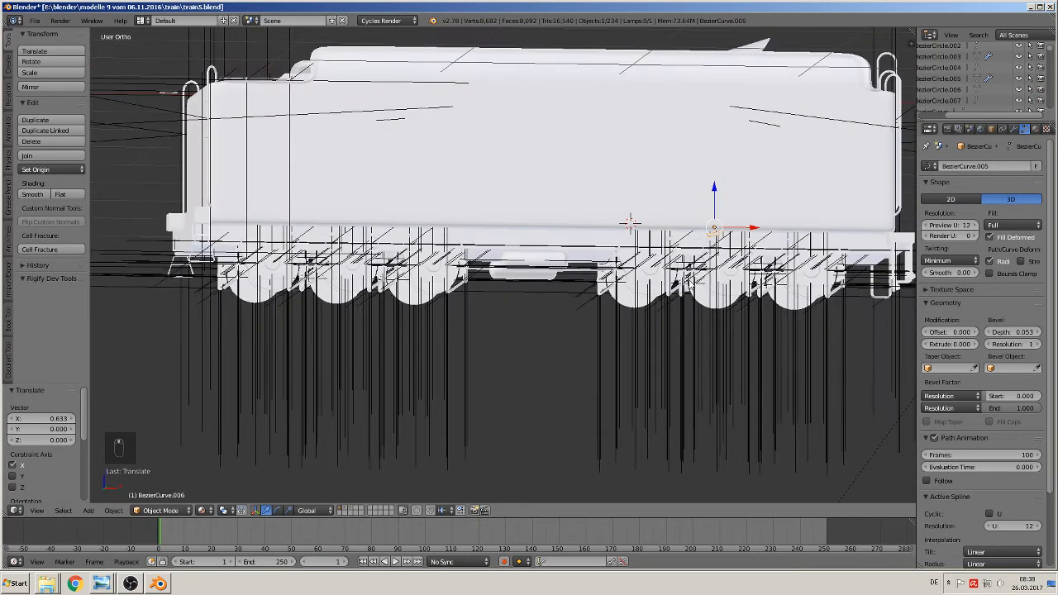
pyautogui.scroll(3, 732, 286)
pyautogui.keyDown('shift'); pyautogui.moveTo(796, 270); pyautogui.dragTo(590, 274, button='middle'); pyautogui.keyUp('shift')
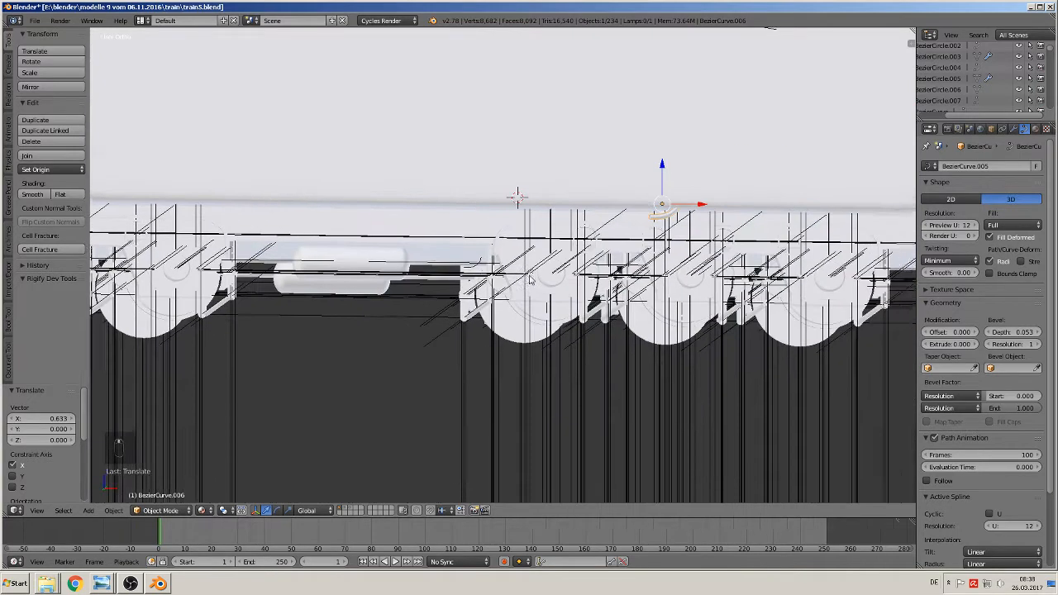
pyautogui.scroll(2, 591, 275)
pyautogui.press('KP_1')
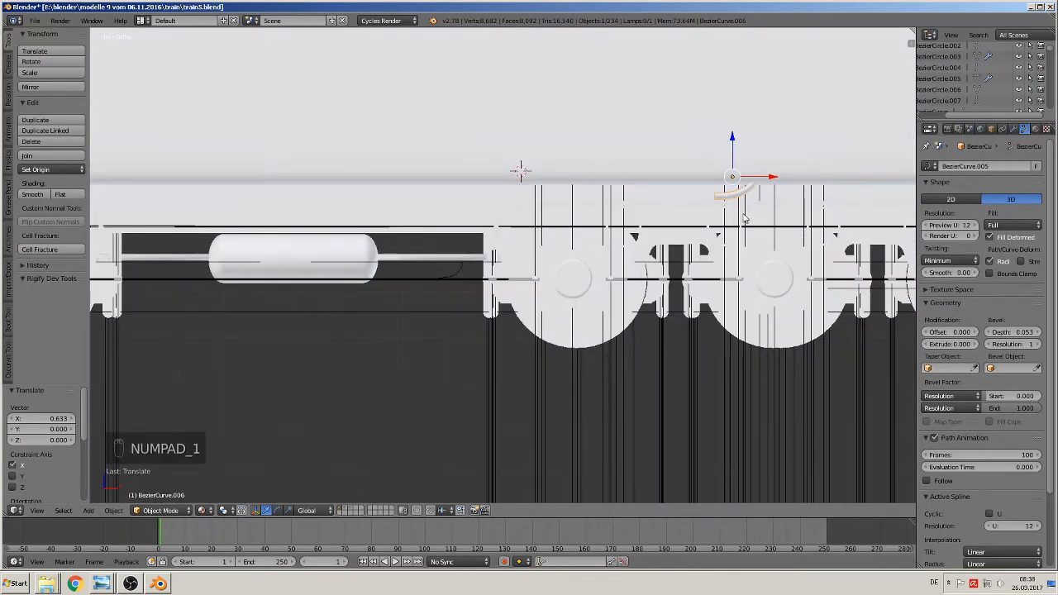
pyautogui.hotkey('alt', 'c')
pyautogui.click(741, 218)
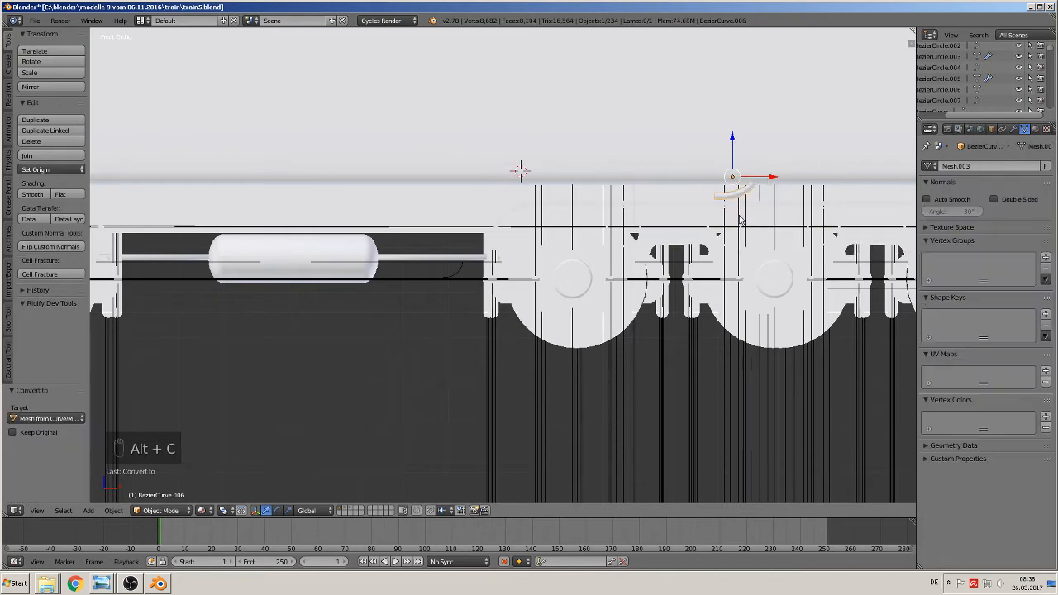
# - Duplicate the whole pipe mesh in Edit Mode and place the copy about -2.729 along X, at the tender's opposite end
pyautogui.press('Tab')
pyautogui.press('a')
pyautogui.press('a')
pyautogui.scroll(-3, 639, 268)
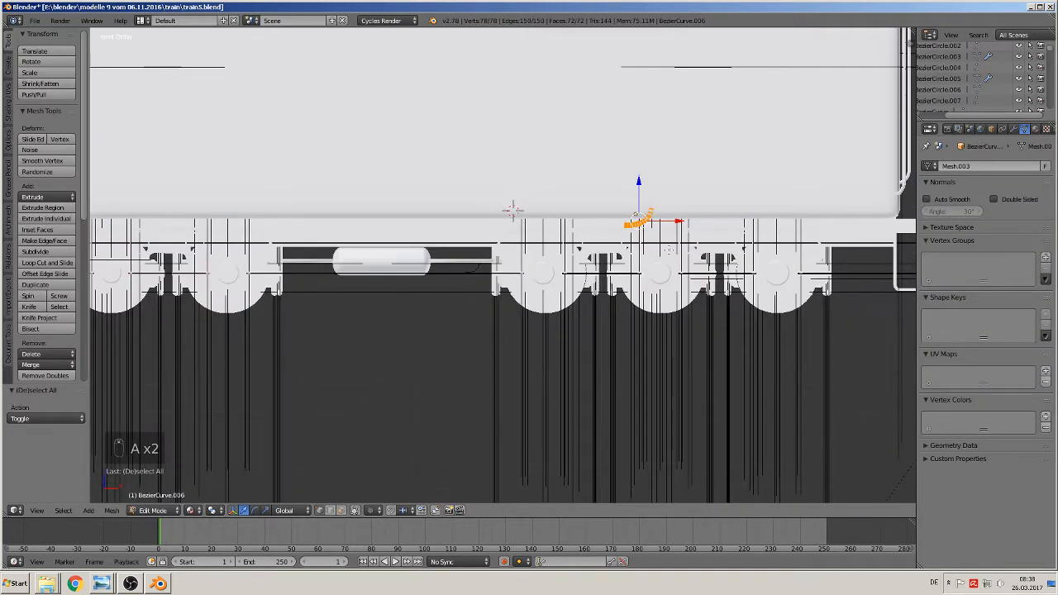
pyautogui.keyDown('shift'); pyautogui.moveTo(639, 269); pyautogui.dragTo(882, 270, button='middle'); pyautogui.keyUp('shift')
pyautogui.scroll(-3, 883, 270)
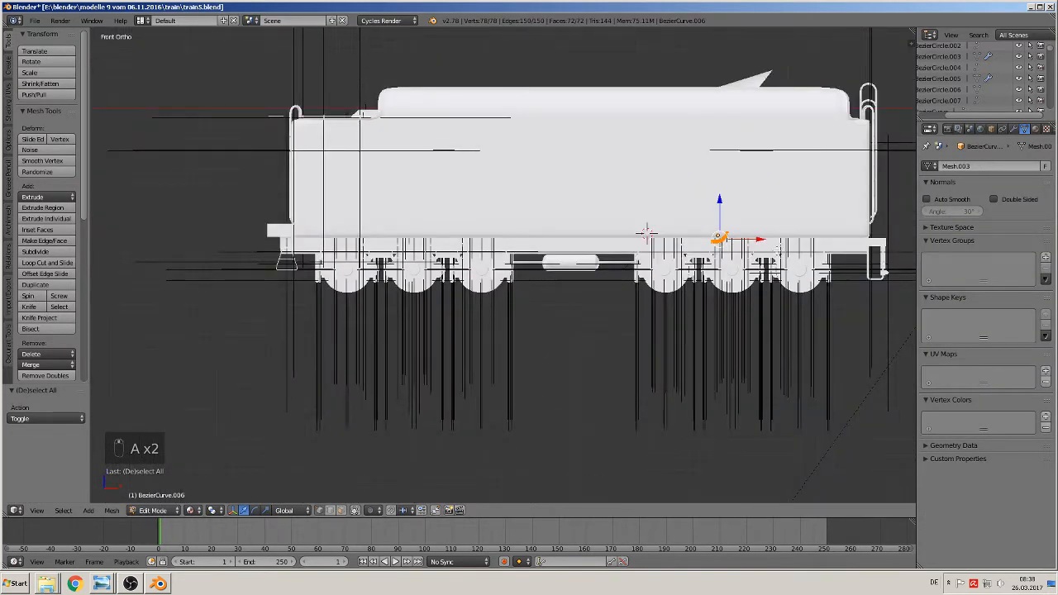
pyautogui.hotkey('shift', 'd')
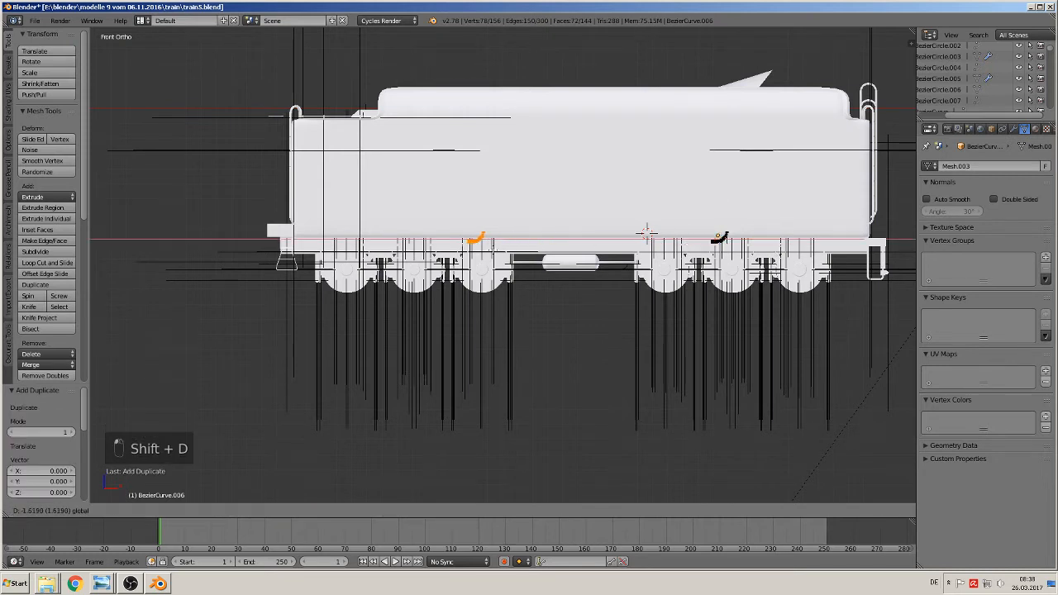
pyautogui.click(371, 246)
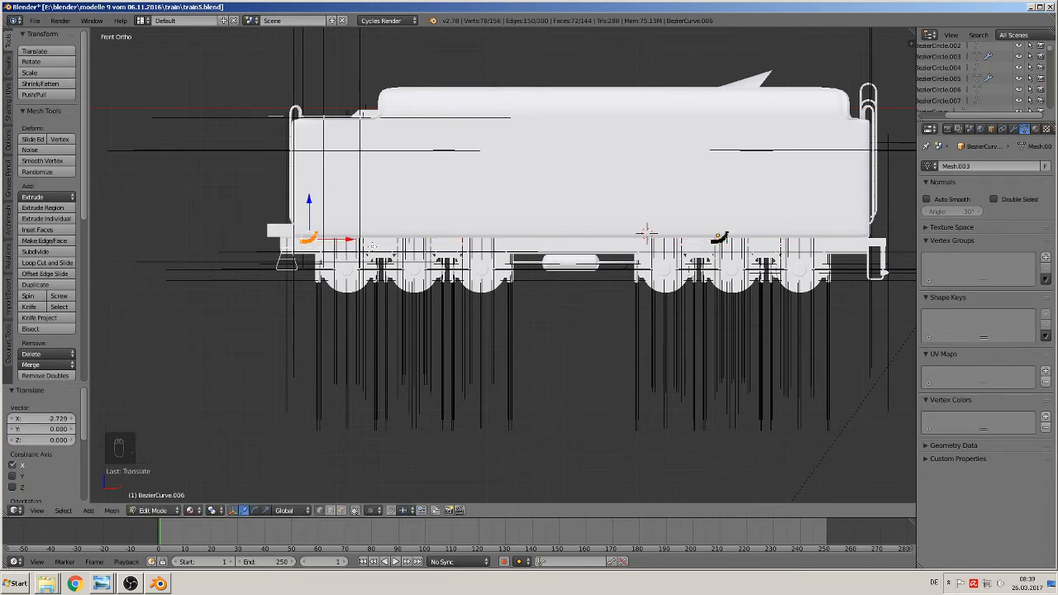
pyautogui.press('r')
pyautogui.press('=')
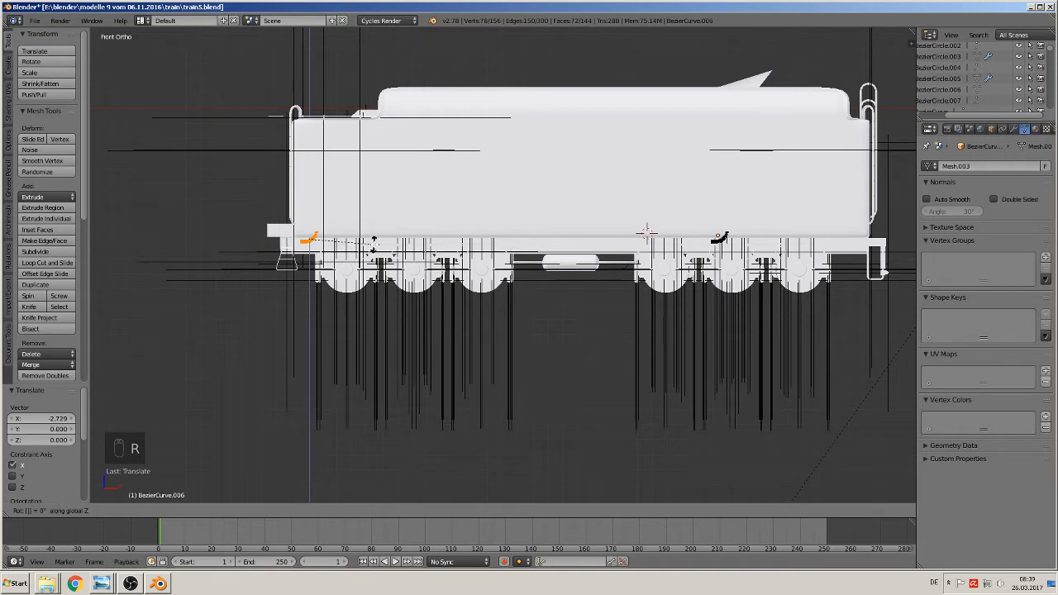
pyautogui.press('Escape')
pyautogui.press('r')
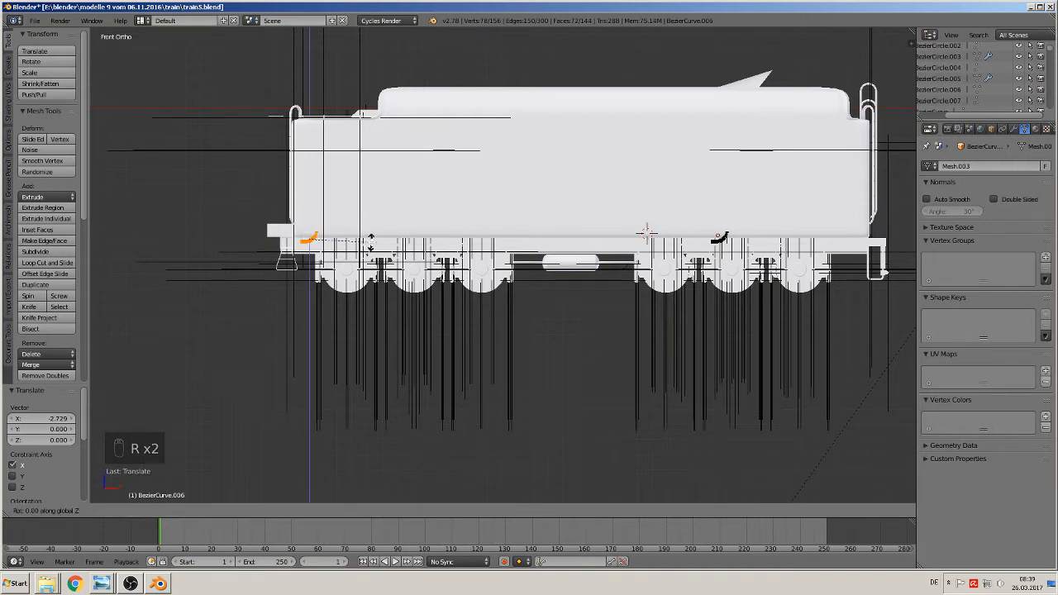
pyautogui.press('=')
pyautogui.press('Escape')
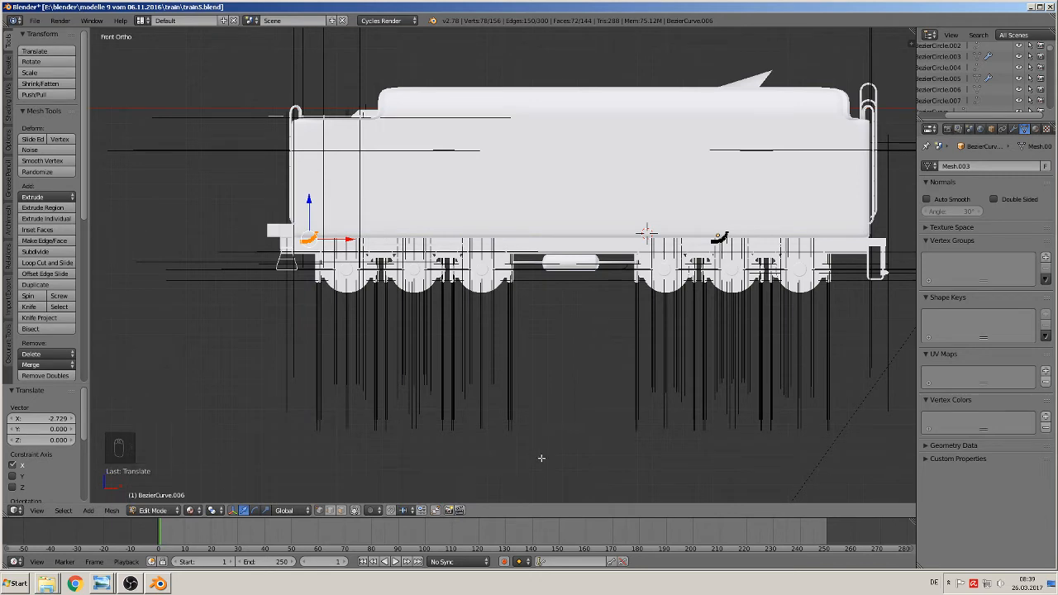
# - Rotate the duplicated pipe 180 degrees about Z so it mirrors the original
pyautogui.write('rz')
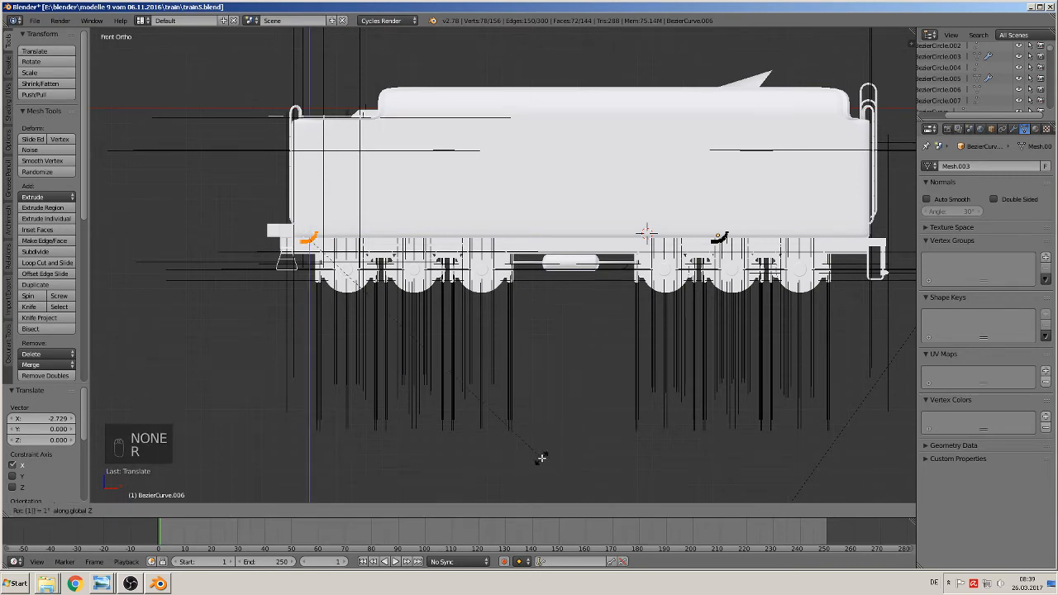
pyautogui.write('180')
pyautogui.press('Return')
pyautogui.scroll(3, 541, 458)
pyautogui.scroll(2, 319, 257)
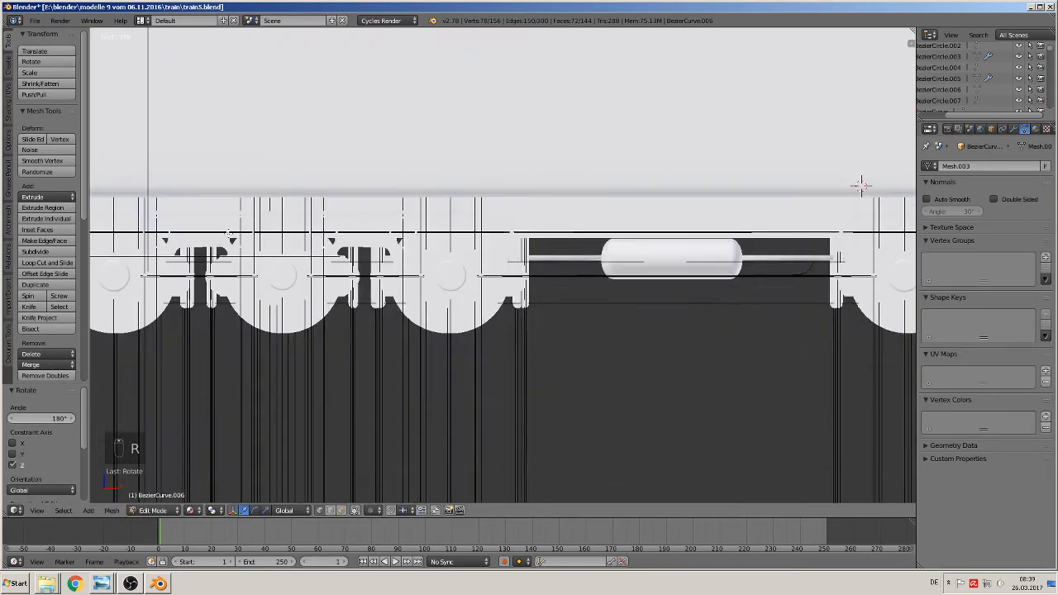
pyautogui.keyDown('shift'); pyautogui.moveTo(124, 196); pyautogui.dragTo(485, 232, button='middle'); pyautogui.keyUp('shift')
pyautogui.scroll(5, 424, 226)
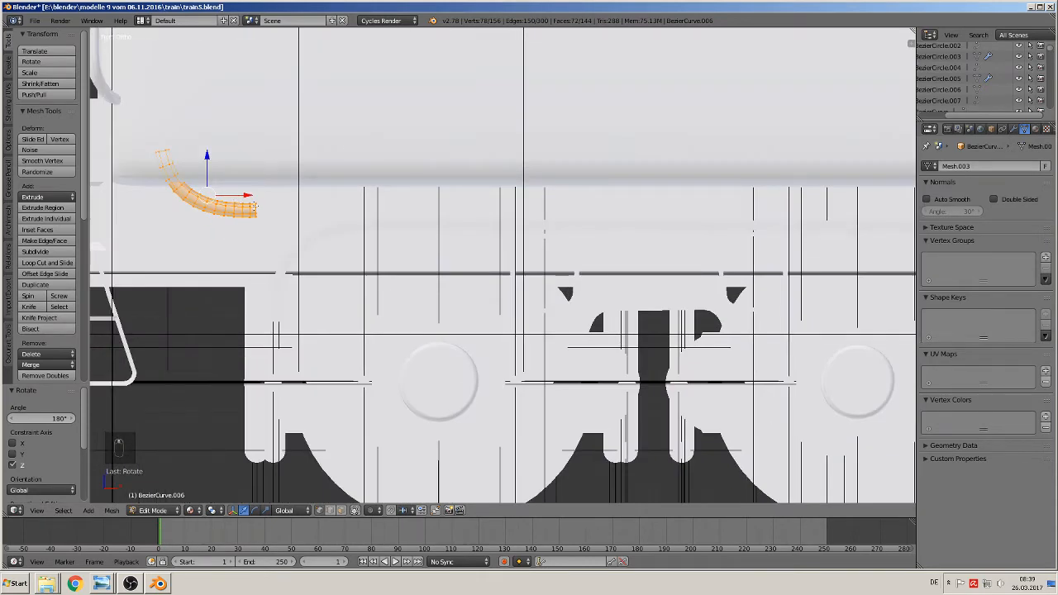
# - Select the facing end loops of both pipe bends, bridge them into one continuous straight pipe and return to Object Mode
pyautogui.keyDown('alt'); pyautogui.rightClick(254, 207); pyautogui.keyUp('alt')
pyautogui.scroll(-4, 263, 212)
pyautogui.keyDown('shift'); pyautogui.moveTo(657, 200); pyautogui.dragTo(677, 267, button='middle'); pyautogui.keyUp('shift')
pyautogui.scroll(3, 677, 267)
pyautogui.keyDown('shift'); pyautogui.moveTo(912, 295); pyautogui.dragTo(534, 203, button='middle'); pyautogui.keyUp('shift')
pyautogui.scroll(4, 742, 236)
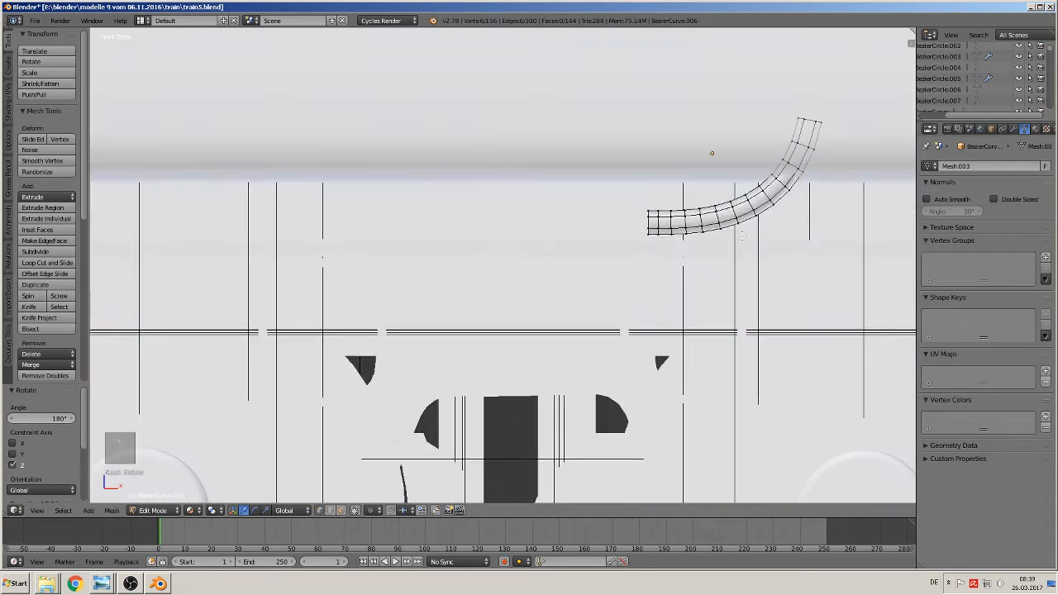
pyautogui.keyDown('alt'); pyautogui.keyDown('shift'); pyautogui.rightClick(650, 221); pyautogui.keyUp('shift'); pyautogui.keyUp('alt')
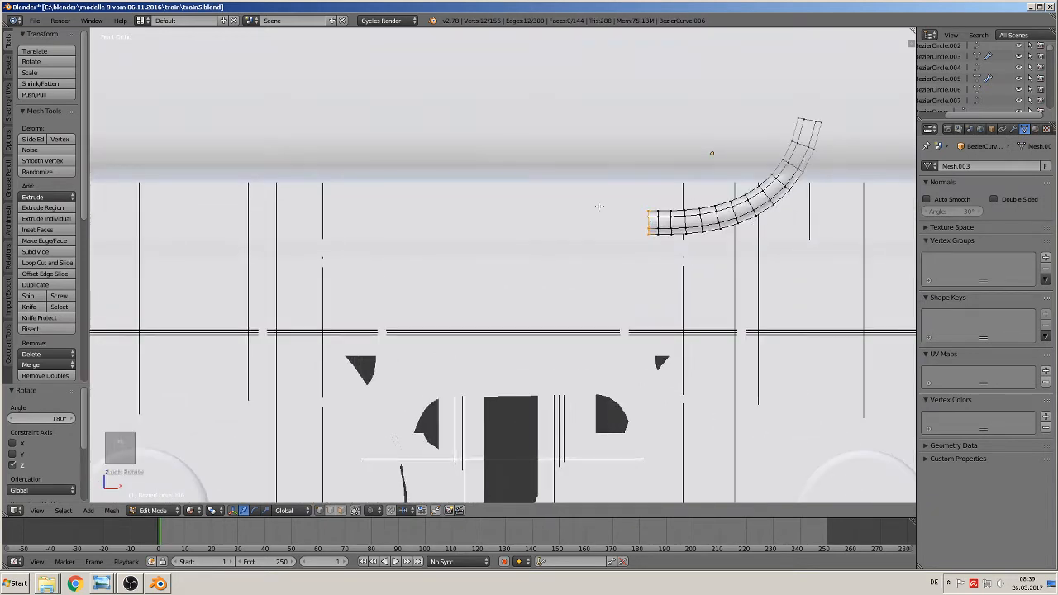
pyautogui.press('space')
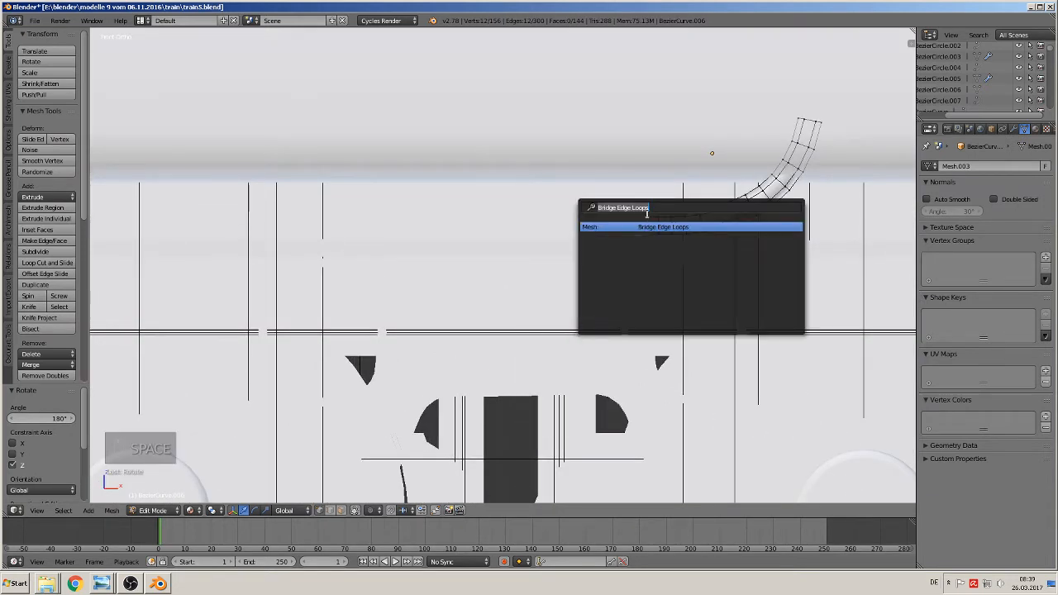
pyautogui.press('Return')
pyautogui.scroll(-8, 613, 233)
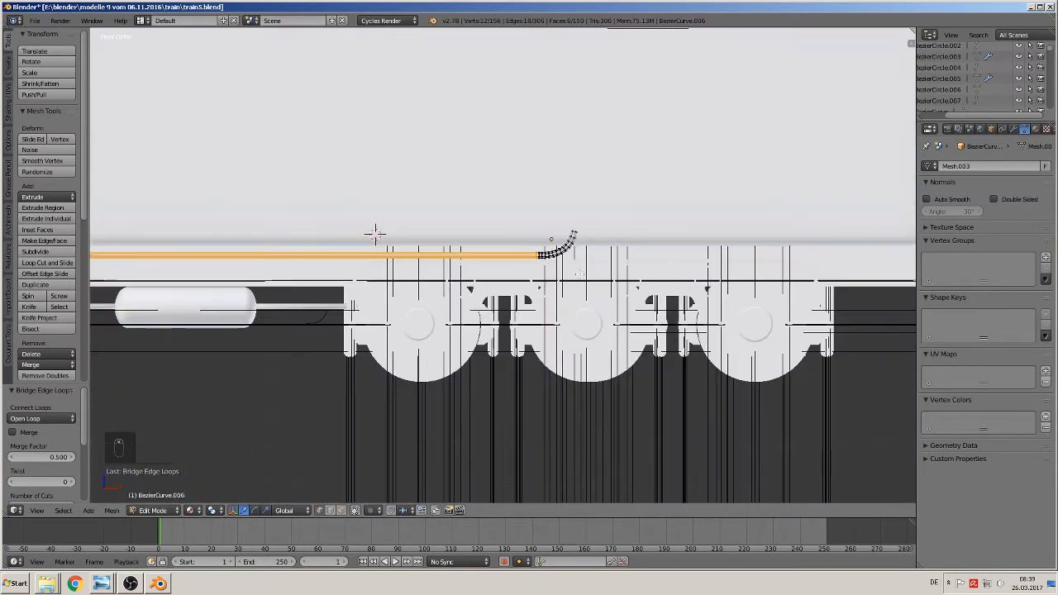
pyautogui.keyDown('shift'); pyautogui.moveTo(581, 275); pyautogui.dragTo(825, 232, button='middle'); pyautogui.keyUp('shift')
pyautogui.press('Tab')
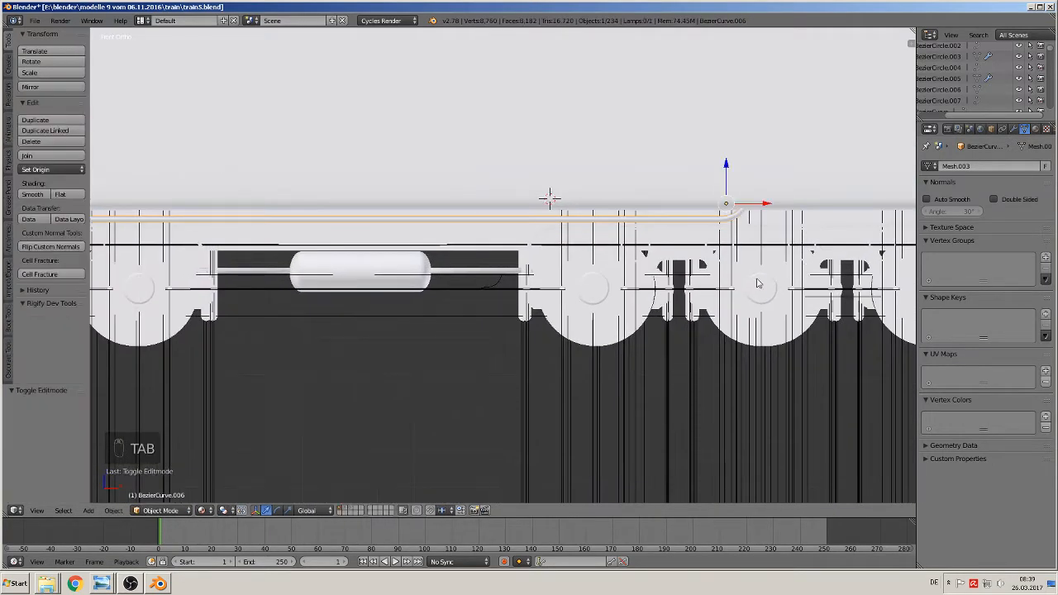
# - Move the spare Bezier curve beside the underframe tank about 0.668 along X and 0.156 along Z, next to the pipe's bend
pyautogui.scroll(-3, 757, 283)
pyautogui.keyDown('shift'); pyautogui.moveTo(655, 306); pyautogui.dragTo(872, 318, button='middle'); pyautogui.keyUp('shift')
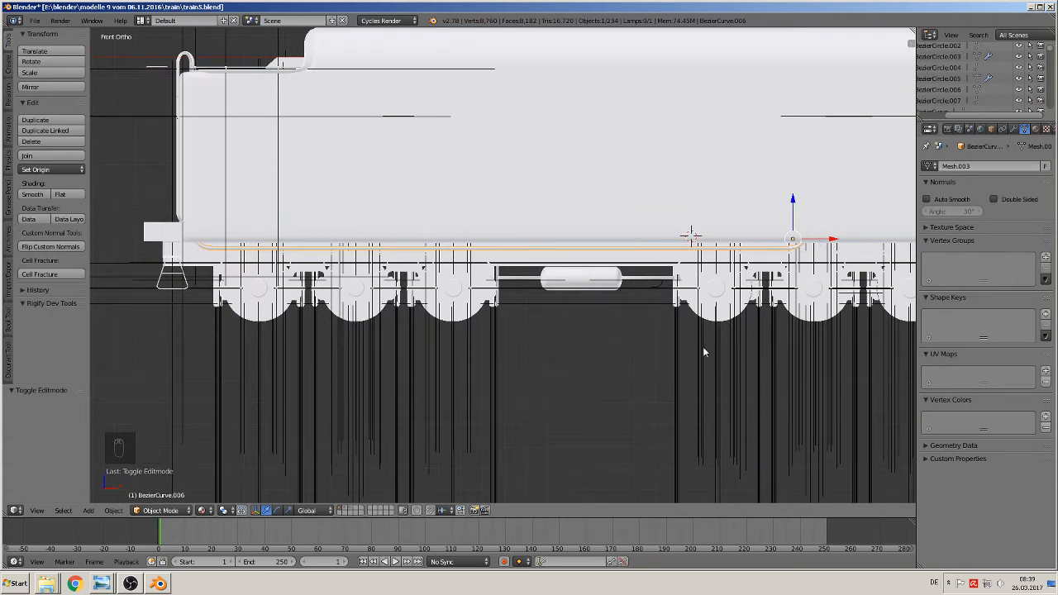
pyautogui.scroll(3, 579, 345)
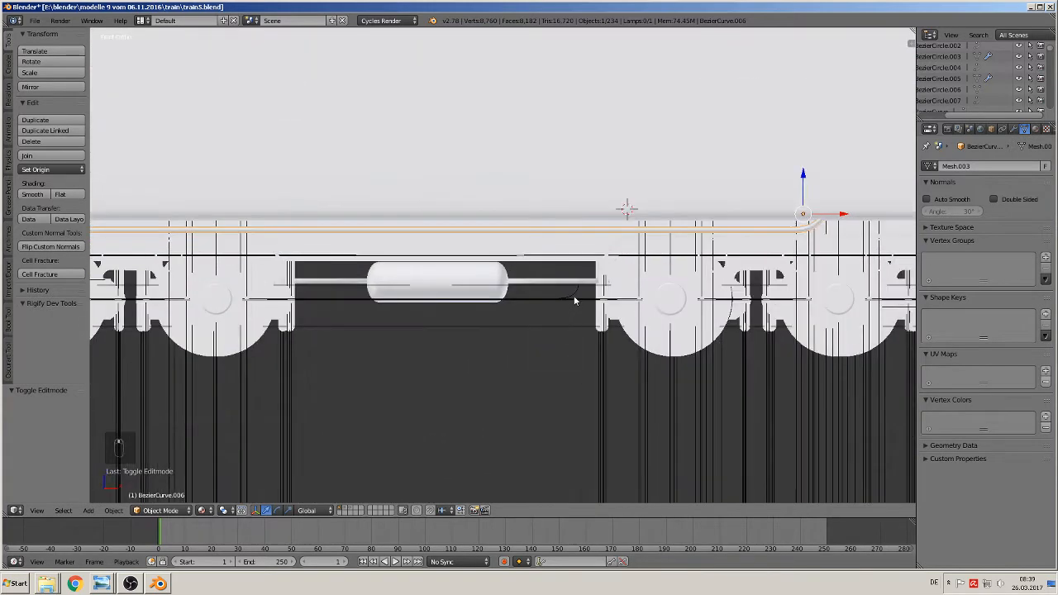
pyautogui.rightClick(574, 301)
pyautogui.press('g')
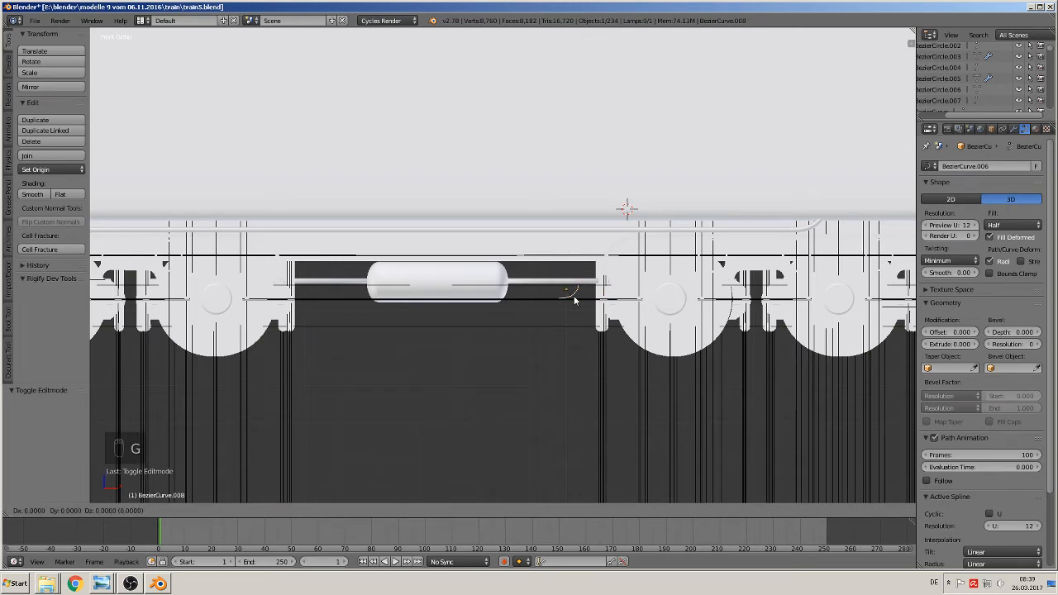
pyautogui.click(824, 242)
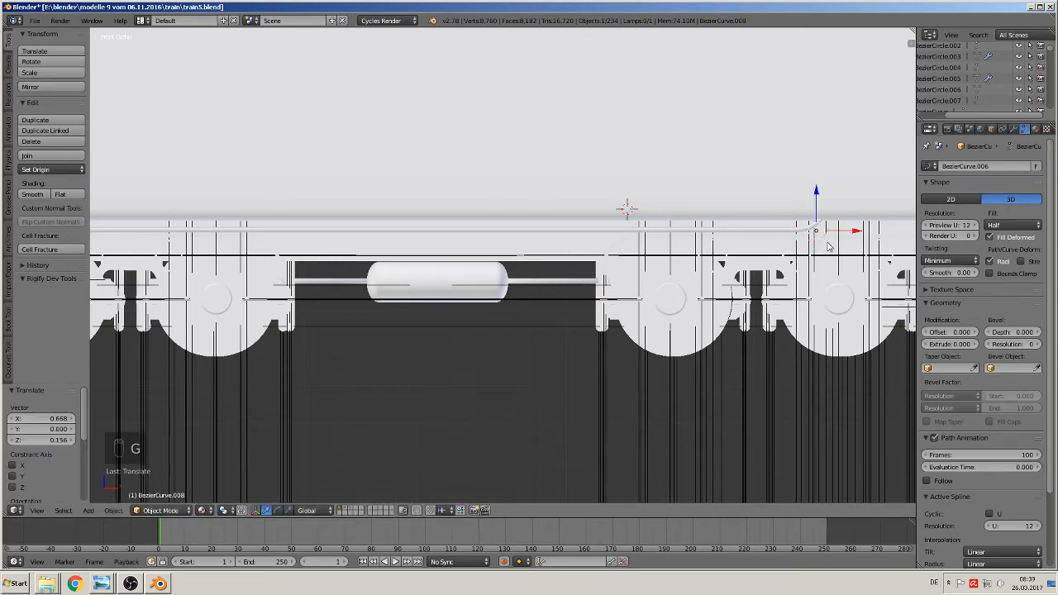
# - Shift the curve back about 0.016 along X and raise it about 0.010 along Z, just below the pipe's bend
pyautogui.keyDown('shift'); pyautogui.moveTo(816, 261); pyautogui.dragTo(591, 283, button='middle'); pyautogui.keyUp('shift')
pyautogui.scroll(6, 610, 288)
pyautogui.keyDown('shift'); pyautogui.moveTo(719, 278); pyautogui.dragTo(493, 305, button='middle'); pyautogui.keyUp('shift')
pyautogui.scroll(3, 493, 305)
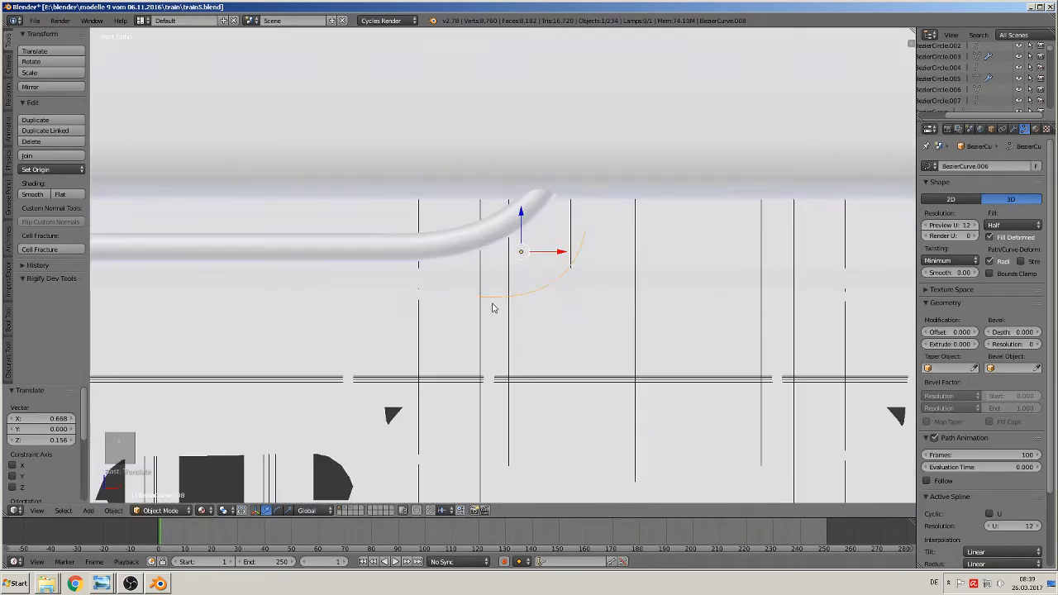
pyautogui.press('g')
pyautogui.press('x')
pyautogui.moveTo(520, 262); pyautogui.dragTo(512, 261)
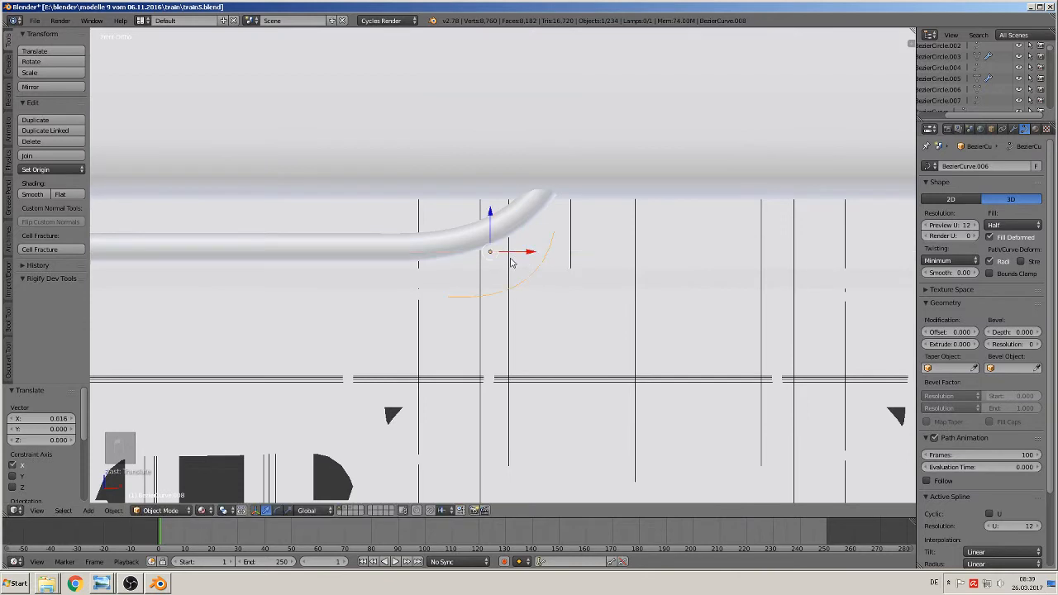
pyautogui.press('Tab')
pyautogui.press('Tab')
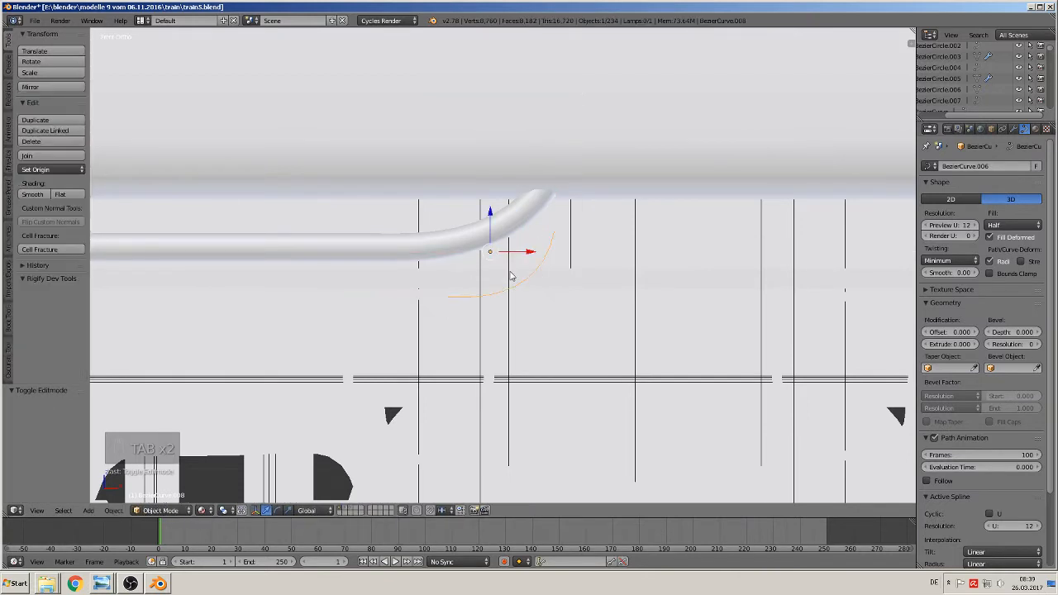
pyautogui.moveTo(494, 212); pyautogui.dragTo(491, 204)
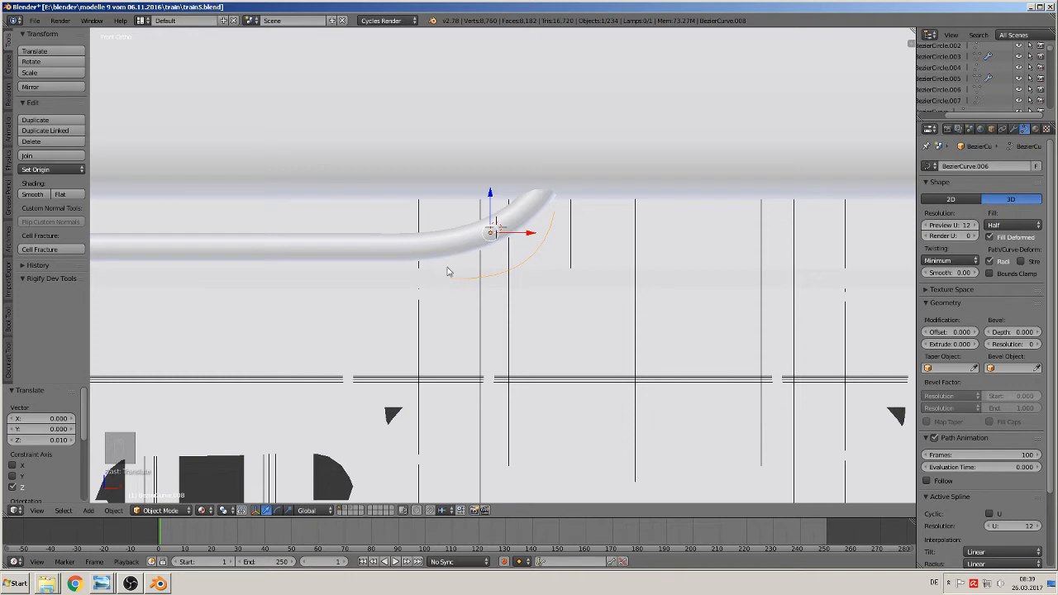
# - Move the curve's upper control point about 0.013 along X and 0.019 along Z so it reaches the tender body
pyautogui.press('Tab')
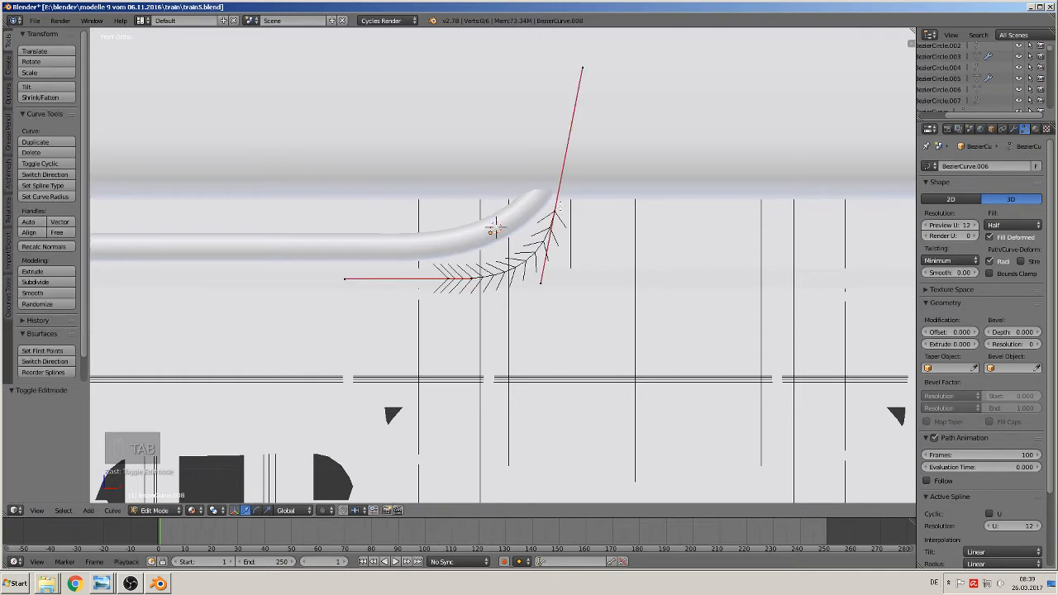
pyautogui.rightClick(559, 208)
pyautogui.press('g')
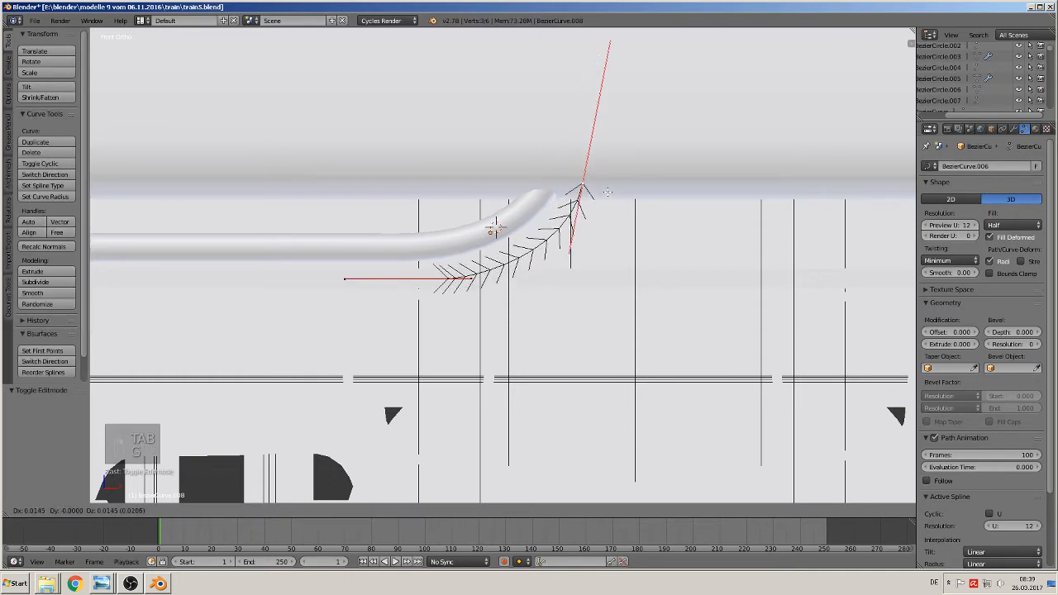
pyautogui.click(606, 183)
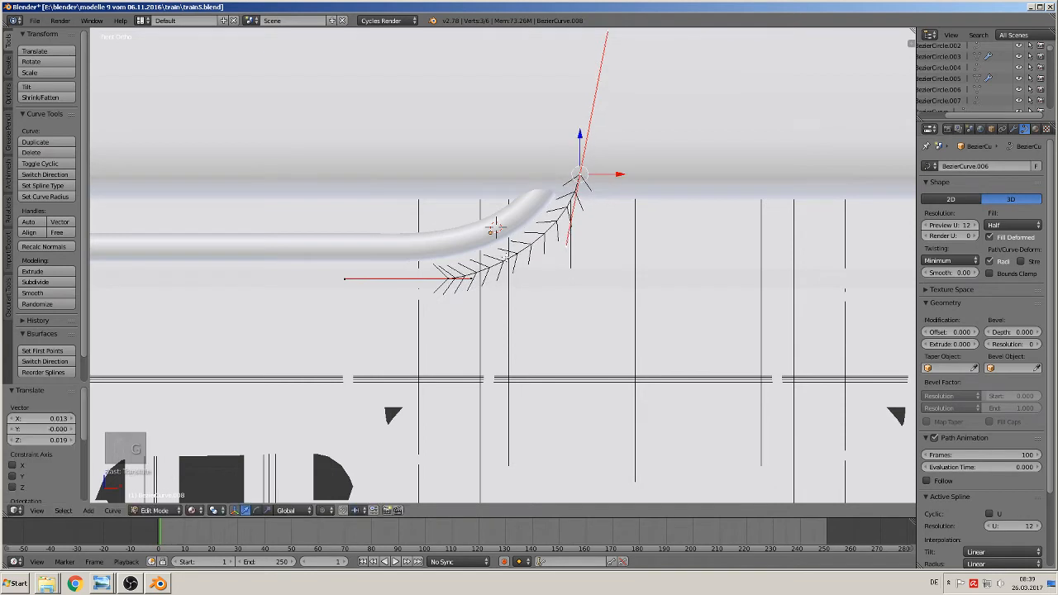
pyautogui.press('Tab')
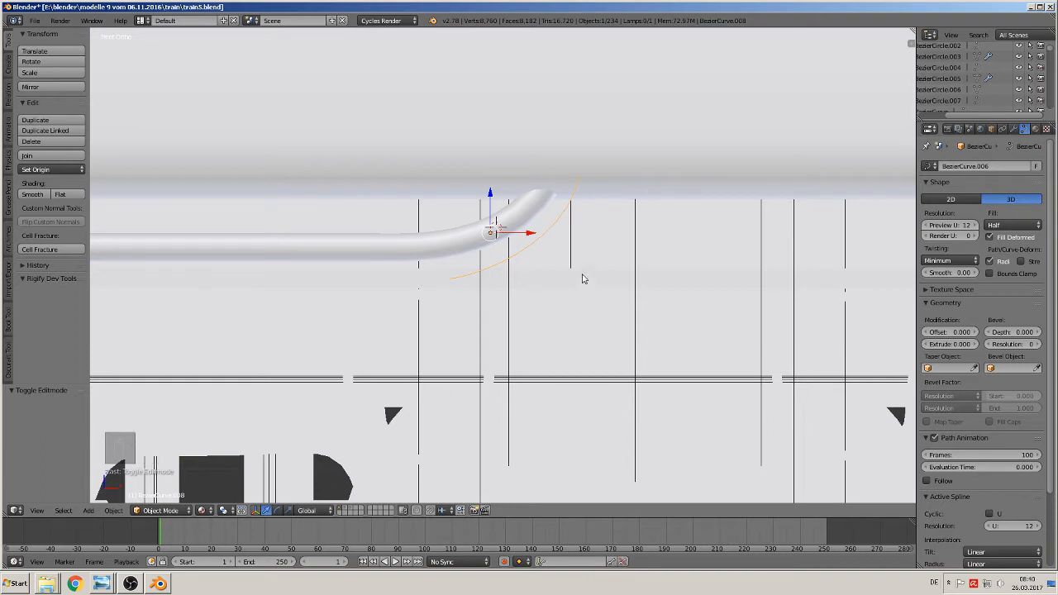
# - Give the curve a round pipe profile with Full fill, bevel depth 0.092 and bevel resolution 1
pyautogui.press('Tab')
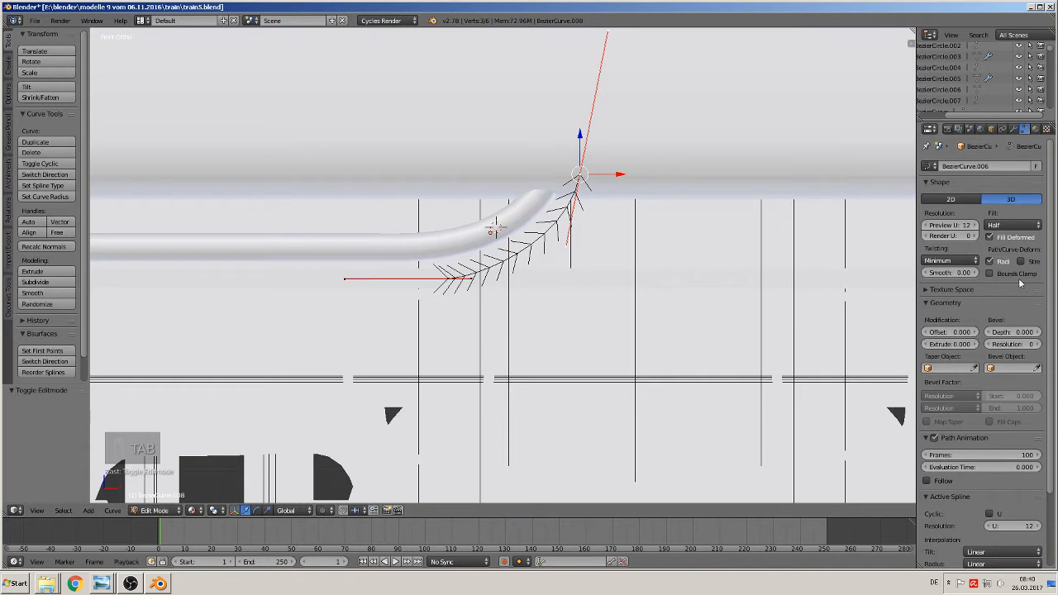
pyautogui.click(1016, 225)
pyautogui.click(1011, 217)
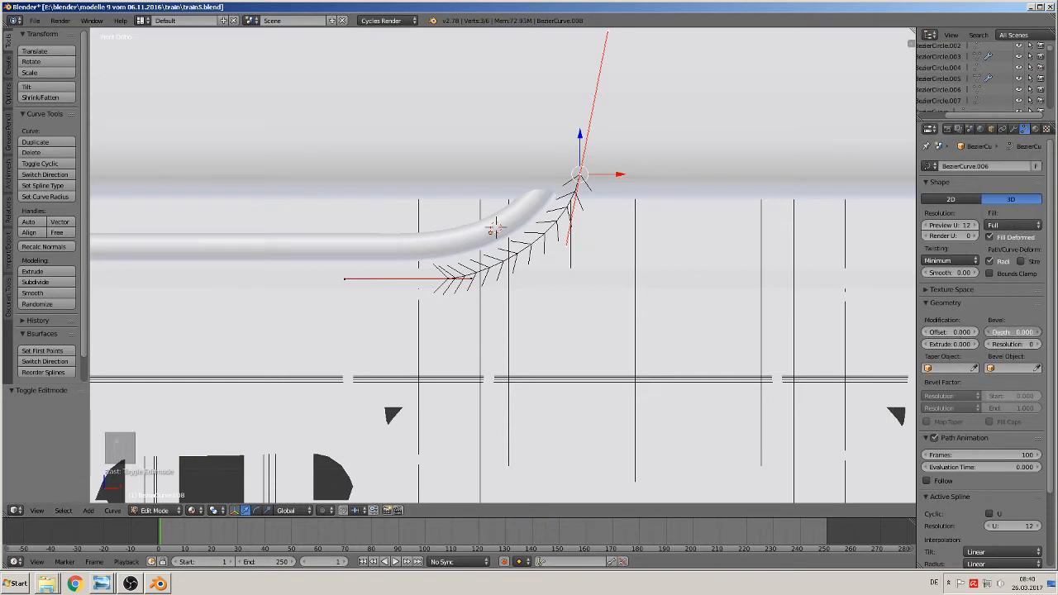
pyautogui.moveTo(1013, 332); pyautogui.dragTo(1033, 332)
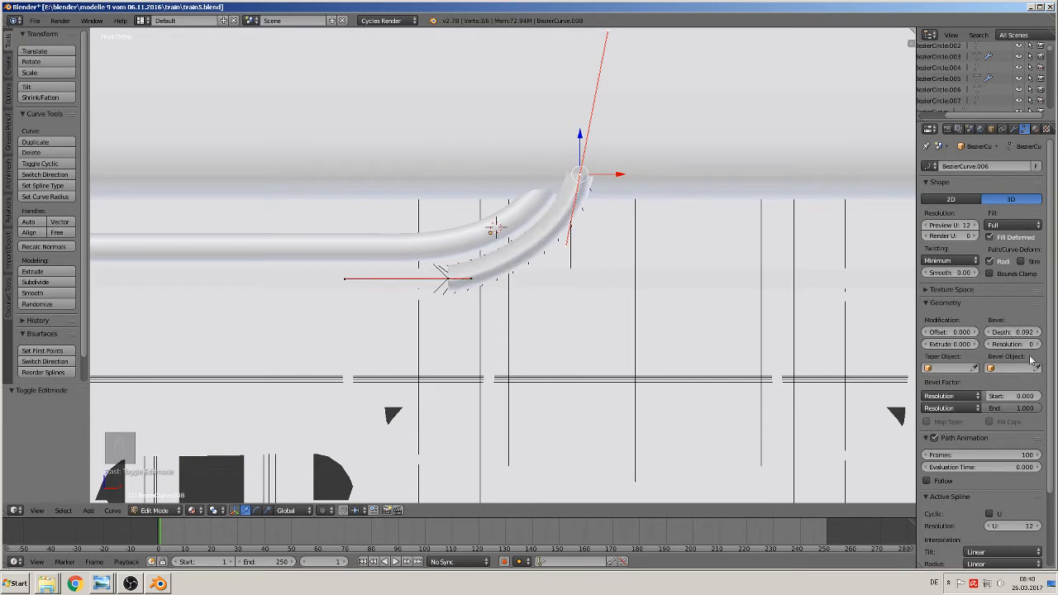
pyautogui.click(1037, 344)
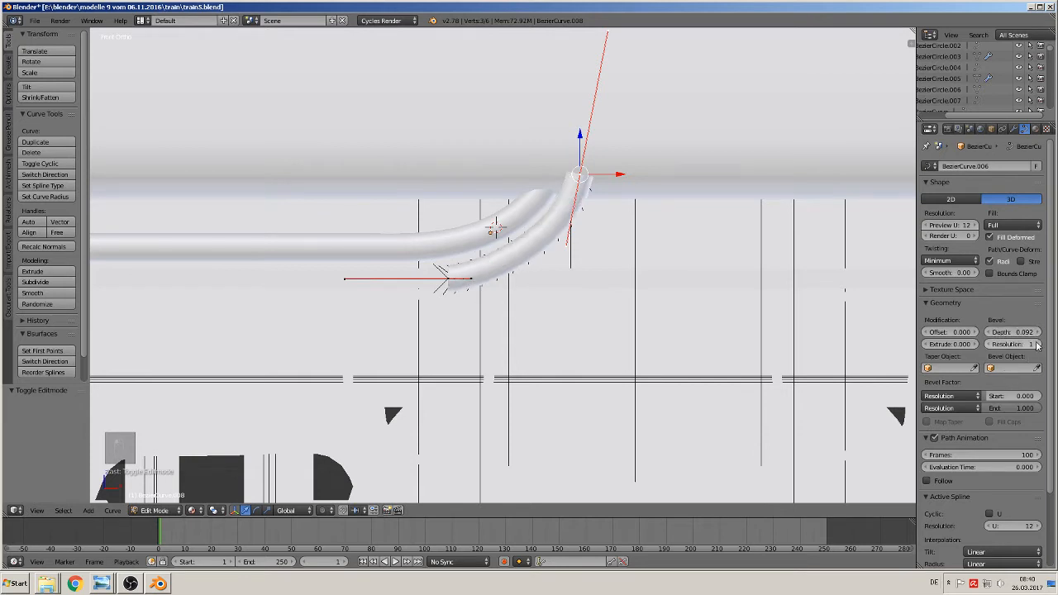
pyautogui.click(1036, 344)
pyautogui.moveTo(364, 336); pyautogui.dragTo(579, 343, button='middle')
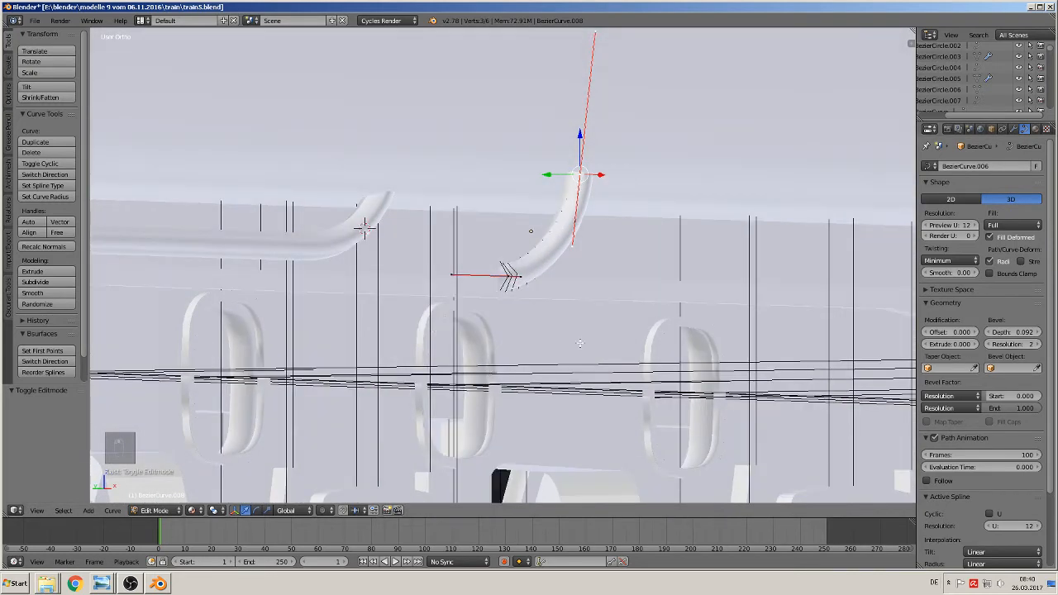
pyautogui.click(989, 344)
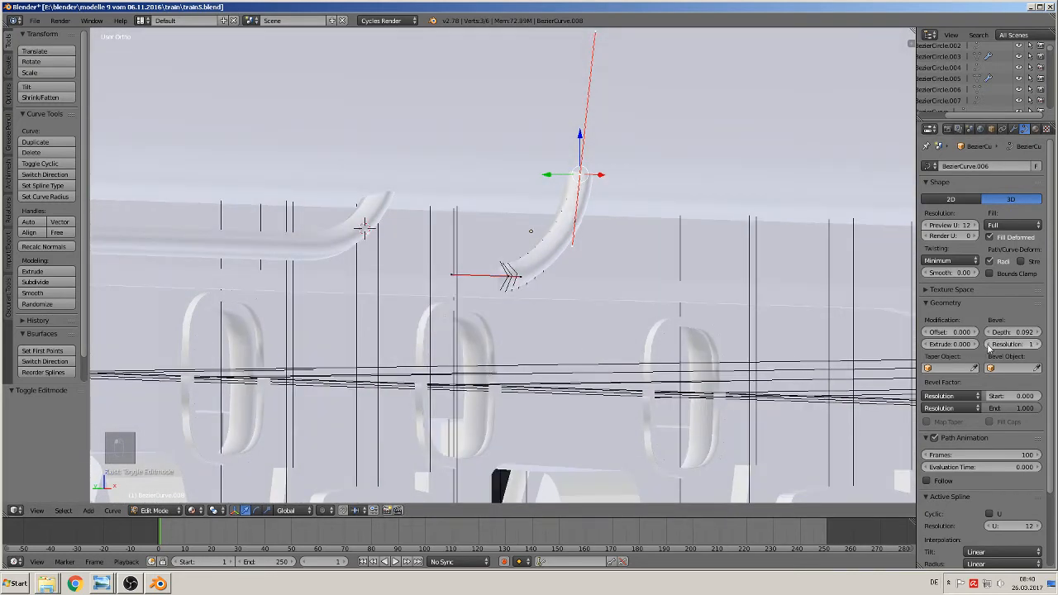
# - Move the second bent pipe about 0.111 along Y, in line with the first pipe against the tender
pyautogui.moveTo(691, 333); pyautogui.dragTo(509, 332, button='middle')
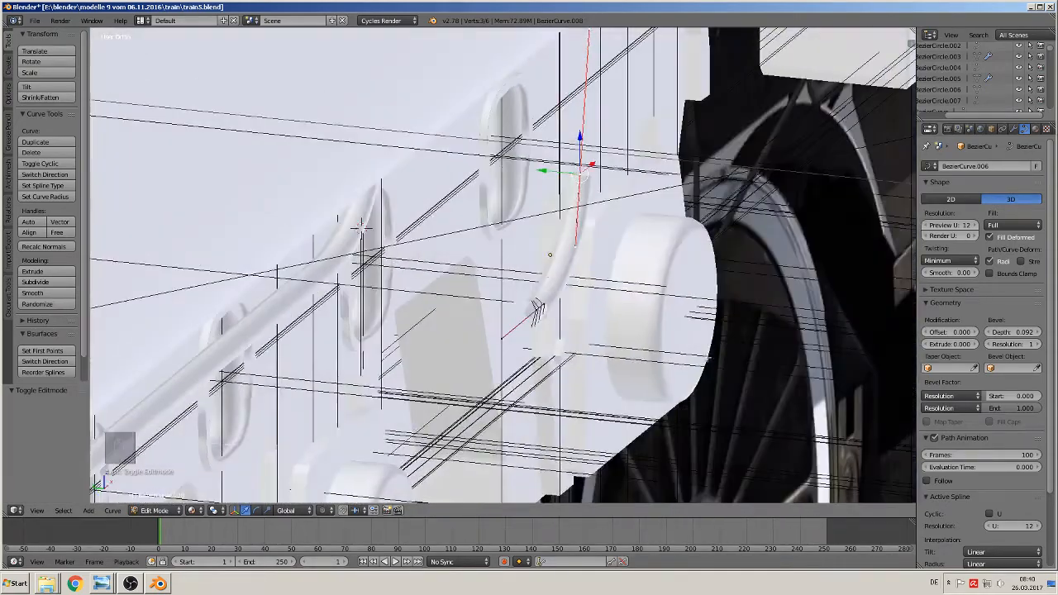
pyautogui.press('Tab')
pyautogui.moveTo(533, 255); pyautogui.dragTo(331, 237)
pyautogui.moveTo(330, 237); pyautogui.dragTo(176, 245, button='middle')
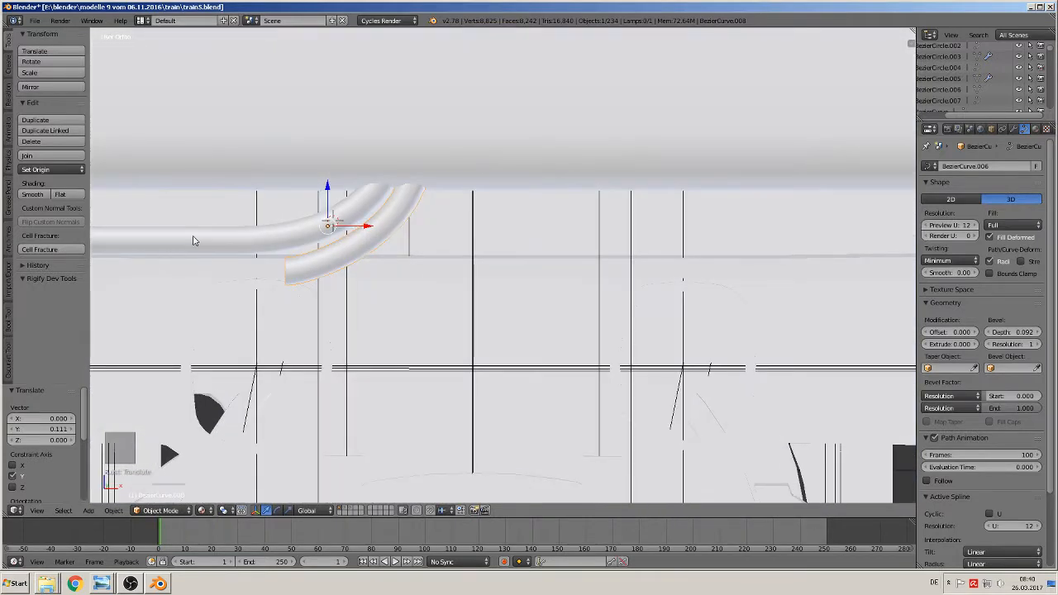
# - Convert the second bent pipe curve to a mesh in front view
pyautogui.press('KP_1')
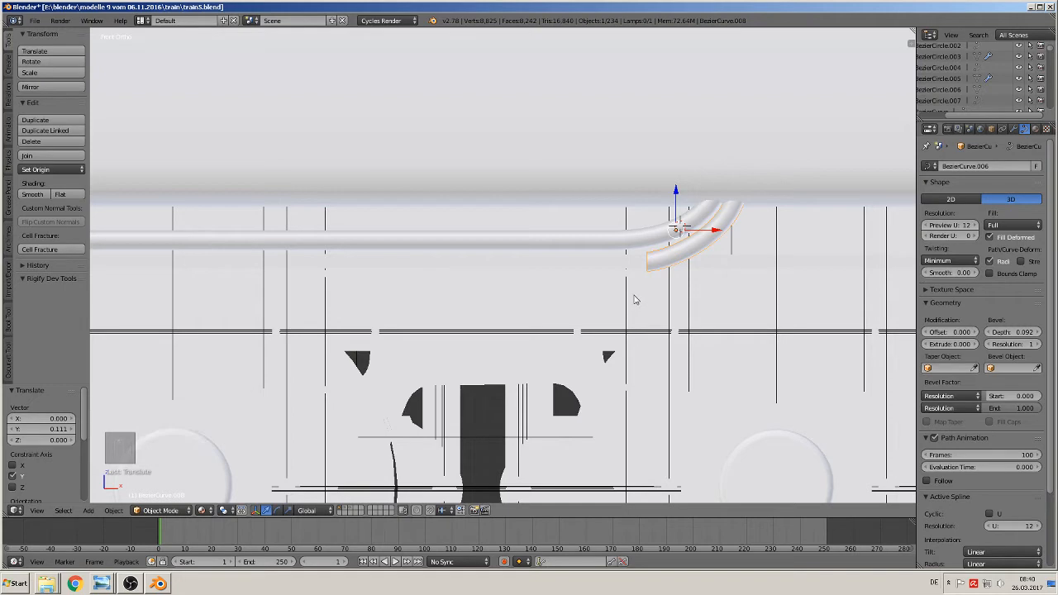
pyautogui.hotkey('alt', 'c')
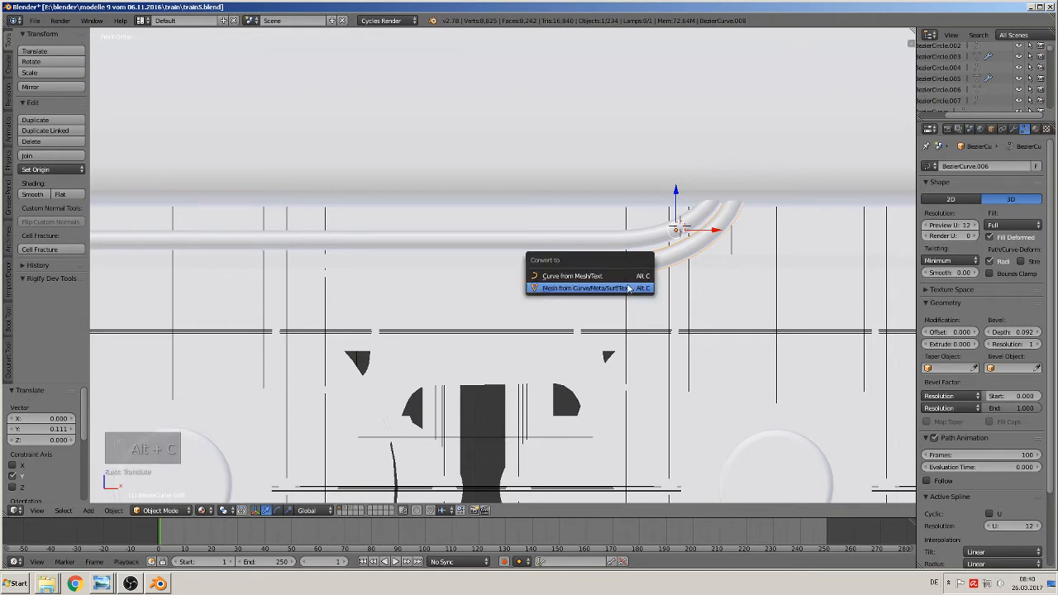
pyautogui.click(628, 288)
# - Duplicate the whole second pipe mesh in Edit Mode and place the copy about -2.784 along X, at the tender's far end
pyautogui.press('Tab')
pyautogui.scroll(-4, 590, 248)
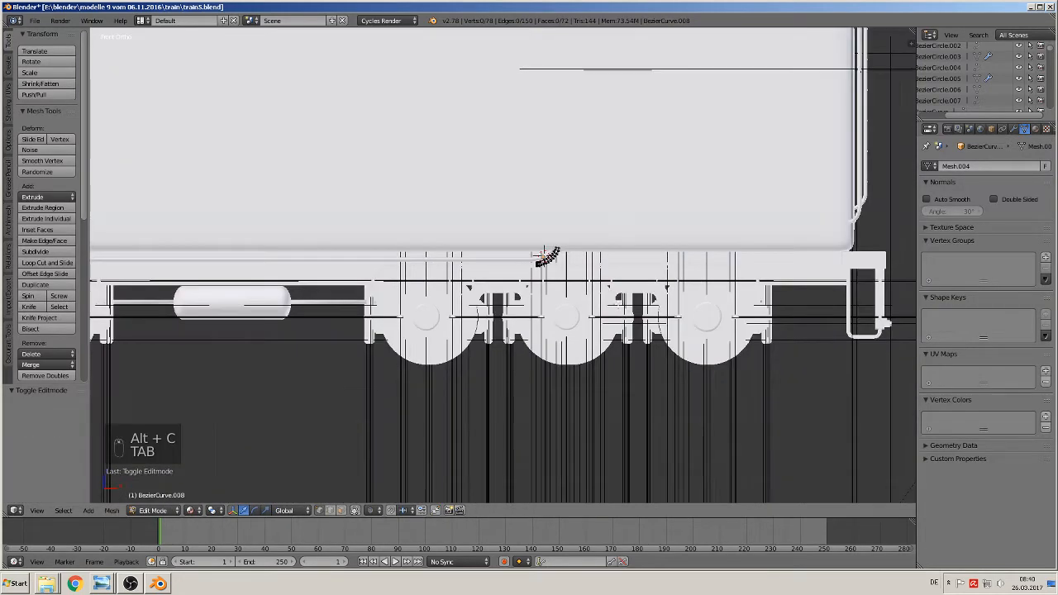
pyautogui.scroll(-6, 546, 255)
pyautogui.scroll(3, 742, 255)
pyautogui.press('a')
pyautogui.press('a')
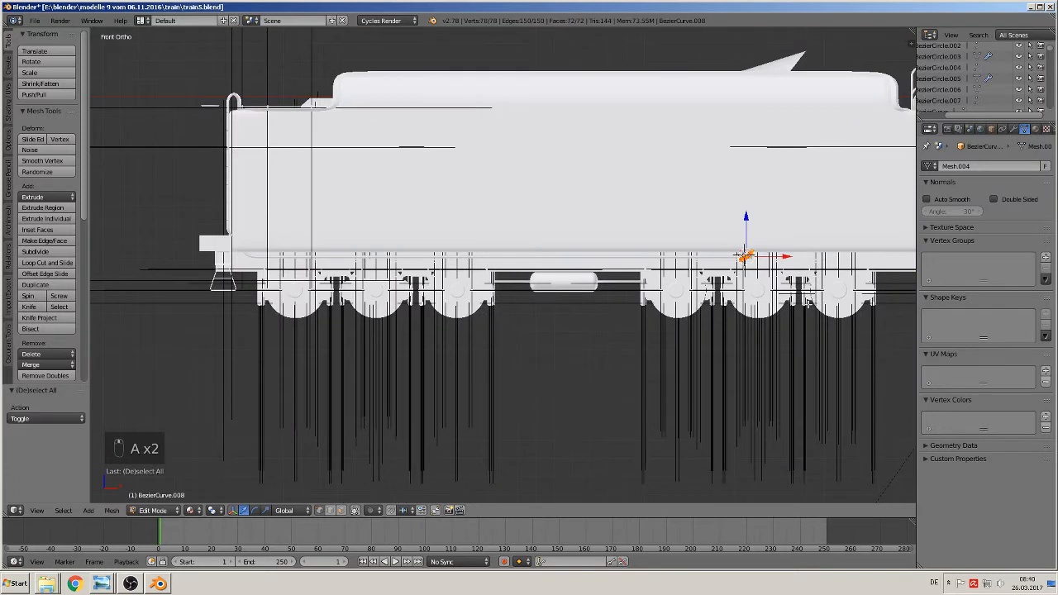
pyautogui.hotkey('shift', 'd')
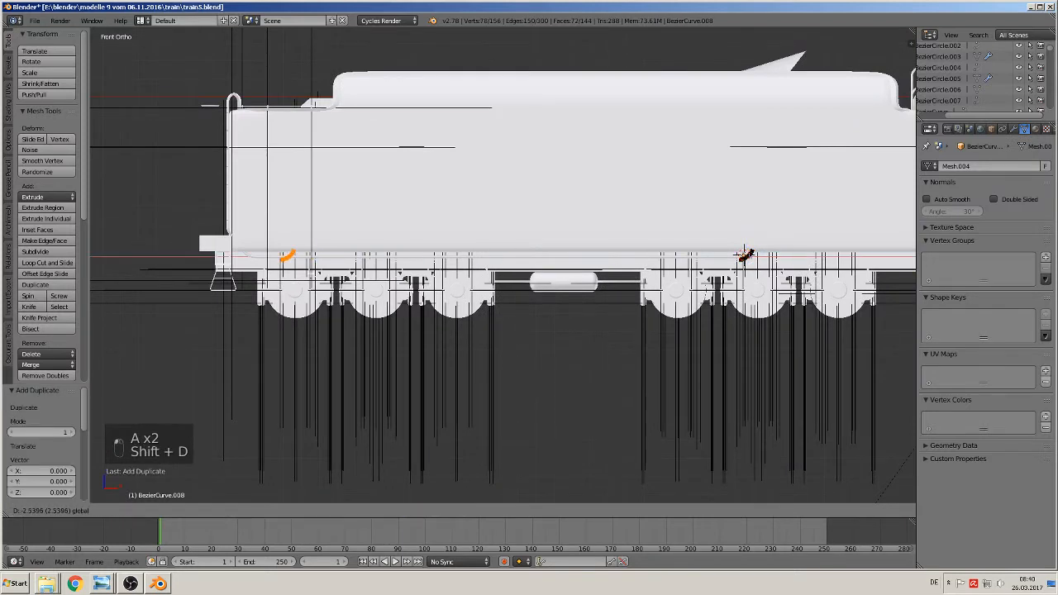
pyautogui.click(243, 256)
# - Rotate the second pipe's duplicate 180 degrees about Z to mirror the original bend
pyautogui.press('r')
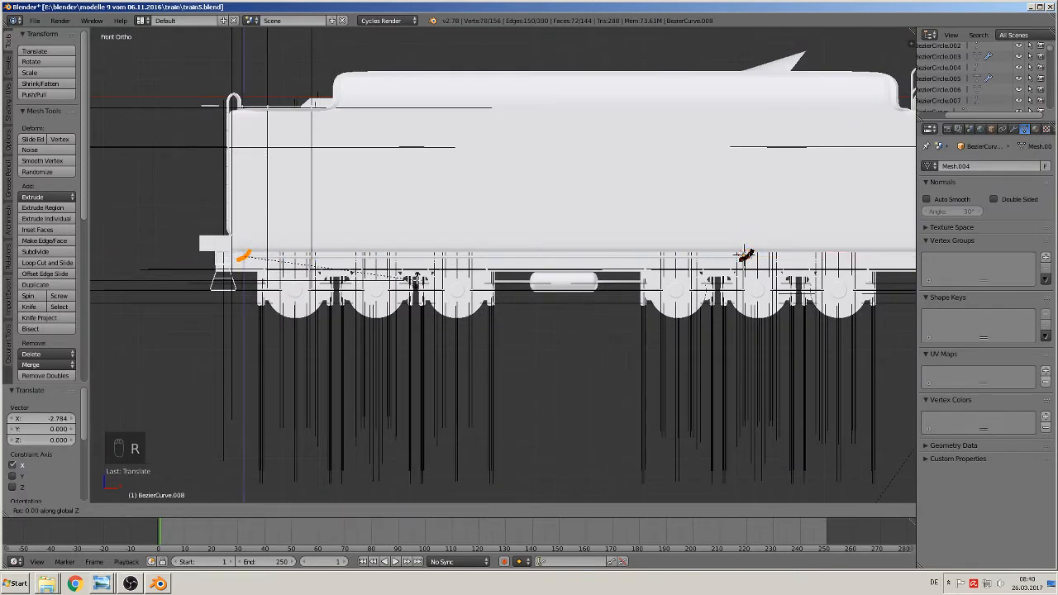
pyautogui.press('z')
pyautogui.press('1')
pyautogui.press('8')
pyautogui.press('0')
pyautogui.press('Return')
pyautogui.scroll(9, 760, 254)
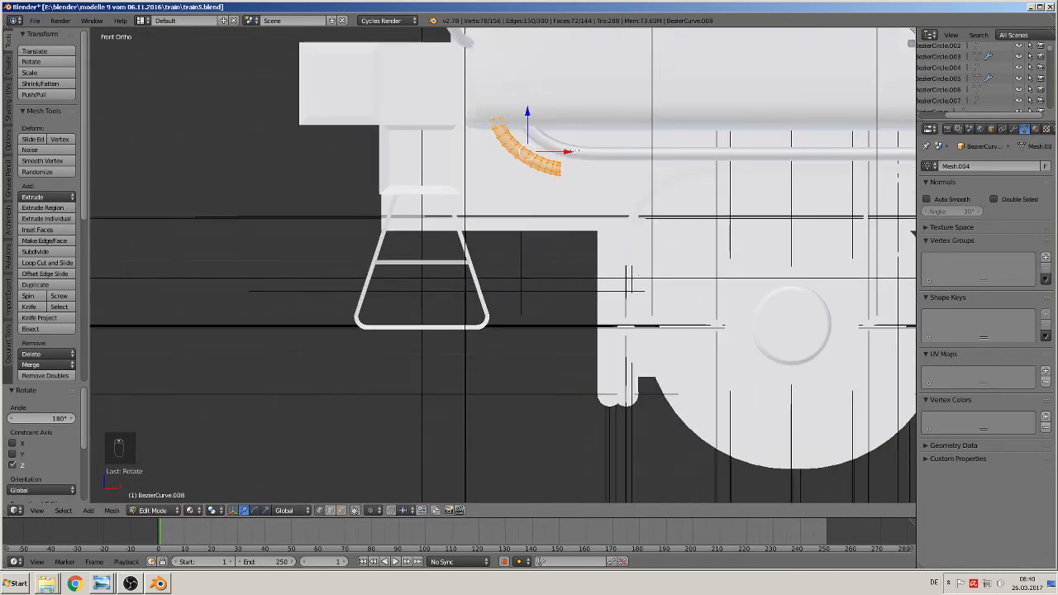
# - Bridge the open end loops of the second pipe's two bends with Bridge Edge Loops and leave Edit Mode
pyautogui.press('a')
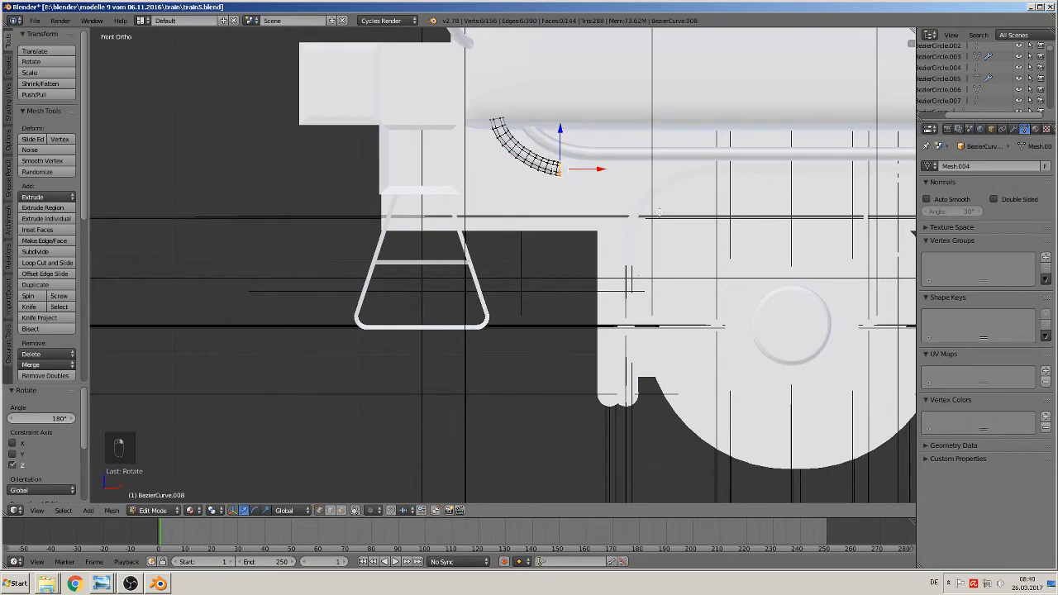
pyautogui.scroll(-7, 521, 232)
pyautogui.keyDown('shift'); pyautogui.moveTo(521, 232); pyautogui.dragTo(231, 223, button='middle'); pyautogui.keyUp('shift')
pyautogui.keyDown('shift'); pyautogui.moveTo(597, 243); pyautogui.dragTo(354, 271, button='middle'); pyautogui.keyUp('shift')
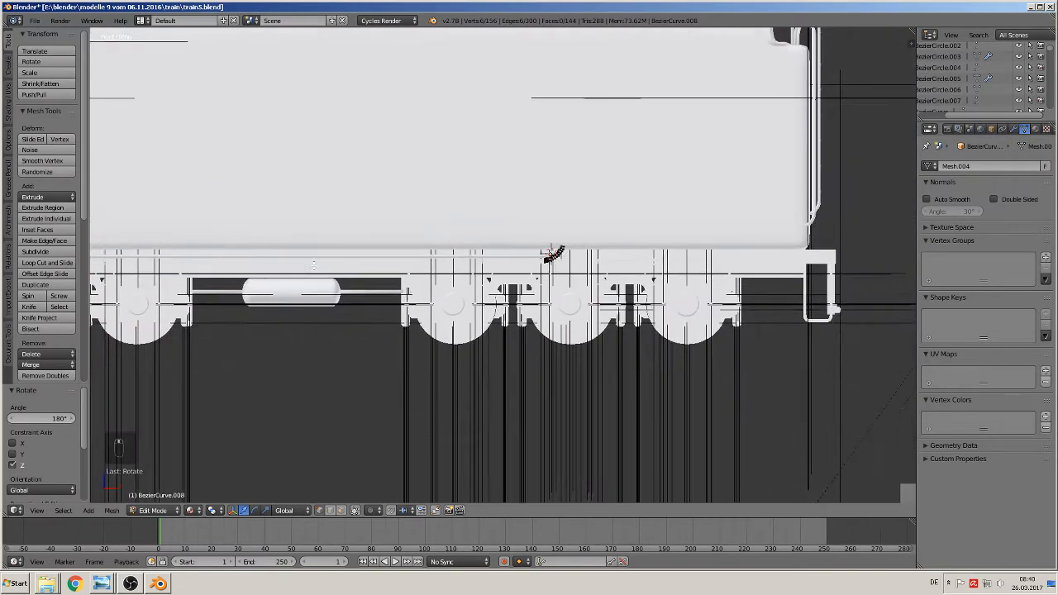
pyautogui.scroll(10, 520, 276)
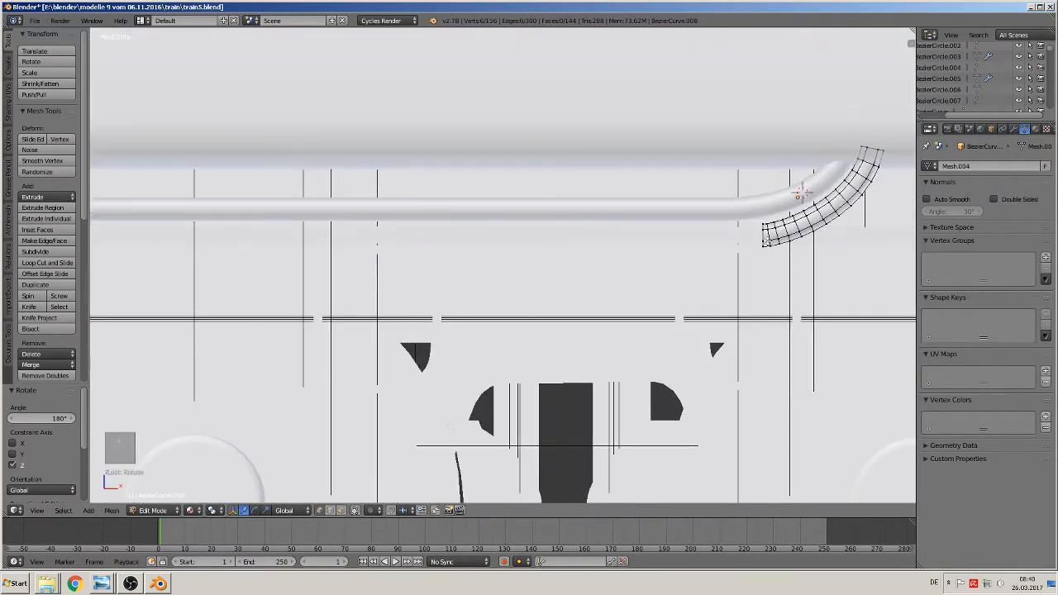
pyautogui.keyDown('alt'); pyautogui.keyDown('shift'); pyautogui.rightClick(759, 234); pyautogui.keyUp('shift'); pyautogui.keyUp('alt')
pyautogui.press('space')
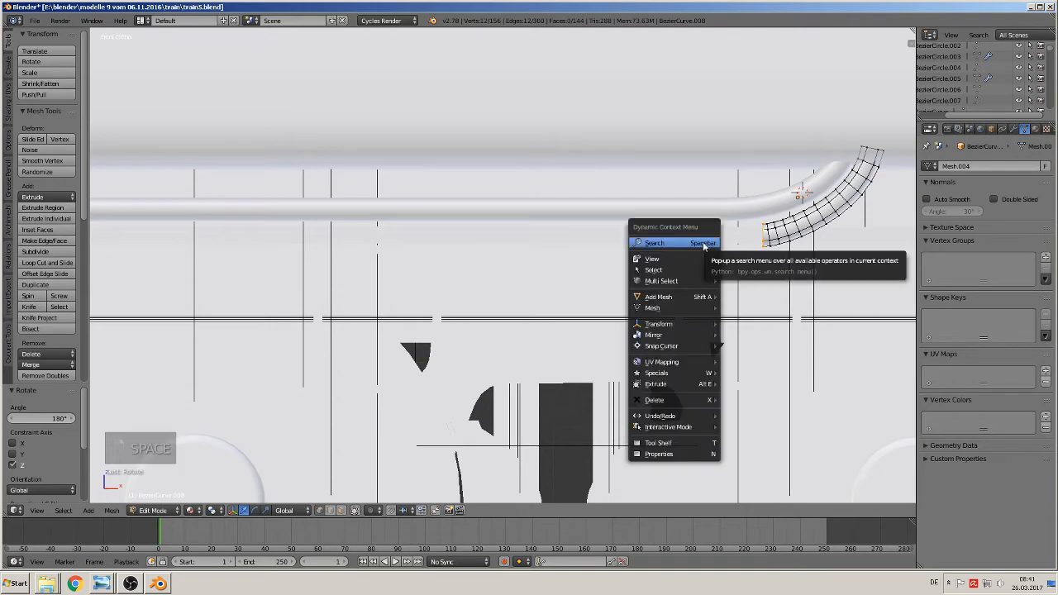
pyautogui.click(688, 243)
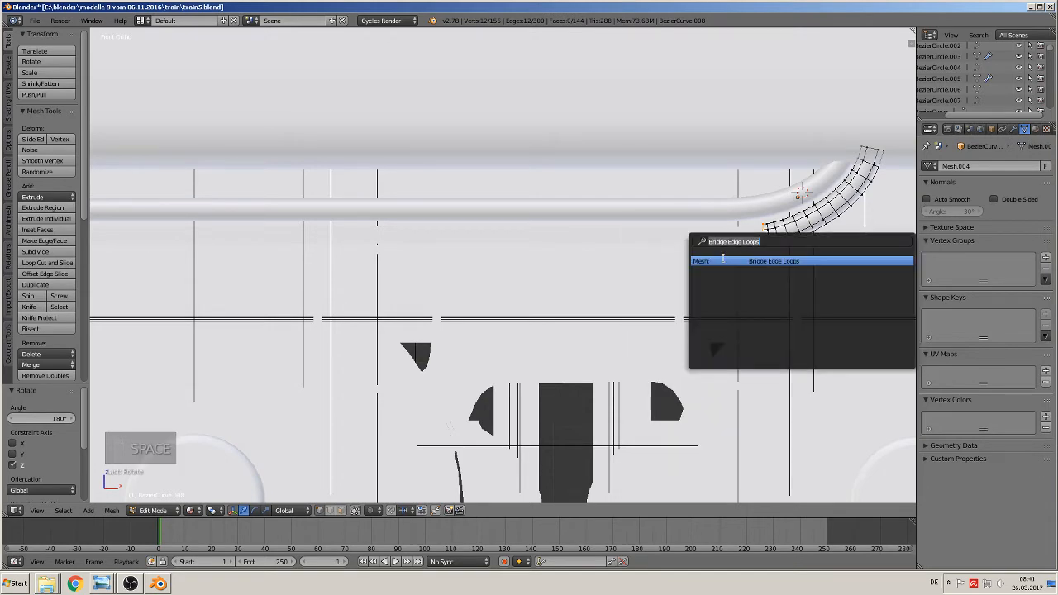
pyautogui.click(723, 260)
pyautogui.scroll(-6, 623, 292)
pyautogui.press('Tab')
pyautogui.scroll(-3, 623, 293)
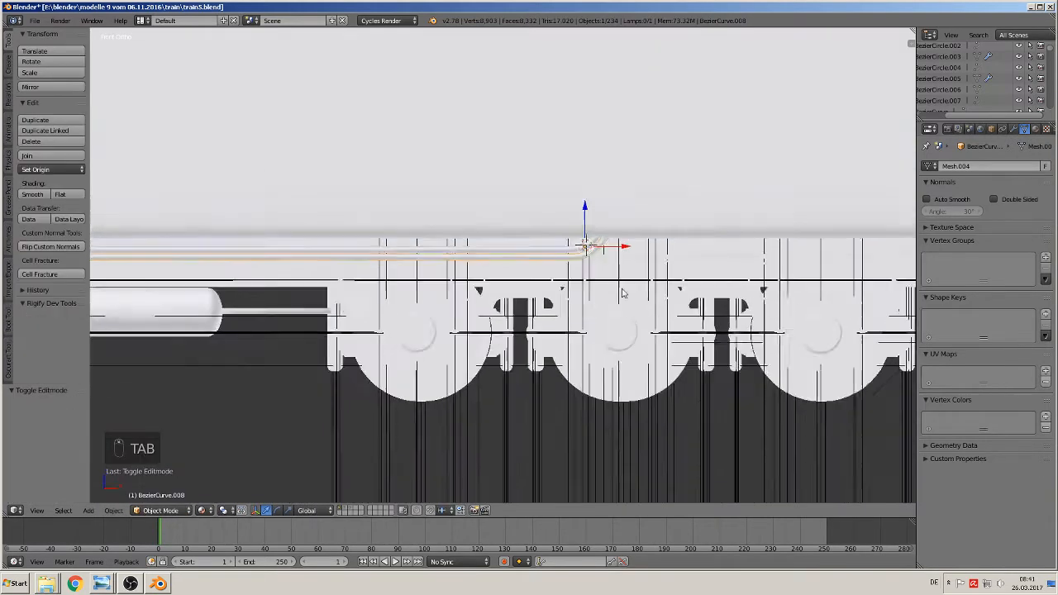
# - Select both parallel pipes under the tender and join them into one object
pyautogui.scroll(-6, 623, 293)
pyautogui.moveTo(529, 327); pyautogui.dragTo(422, 336, button='middle')
pyautogui.scroll(2, 423, 335)
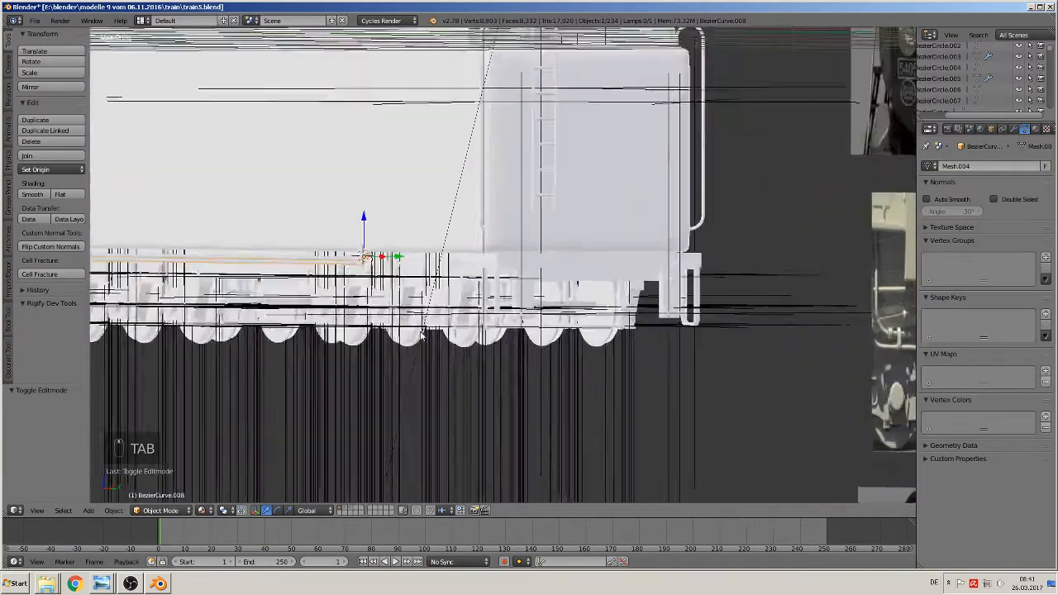
pyautogui.scroll(5, 422, 336)
pyautogui.keyDown('shift'); pyautogui.moveTo(307, 257); pyautogui.dragTo(721, 203, button='middle'); pyautogui.keyUp('shift')
pyautogui.scroll(3, 619, 213)
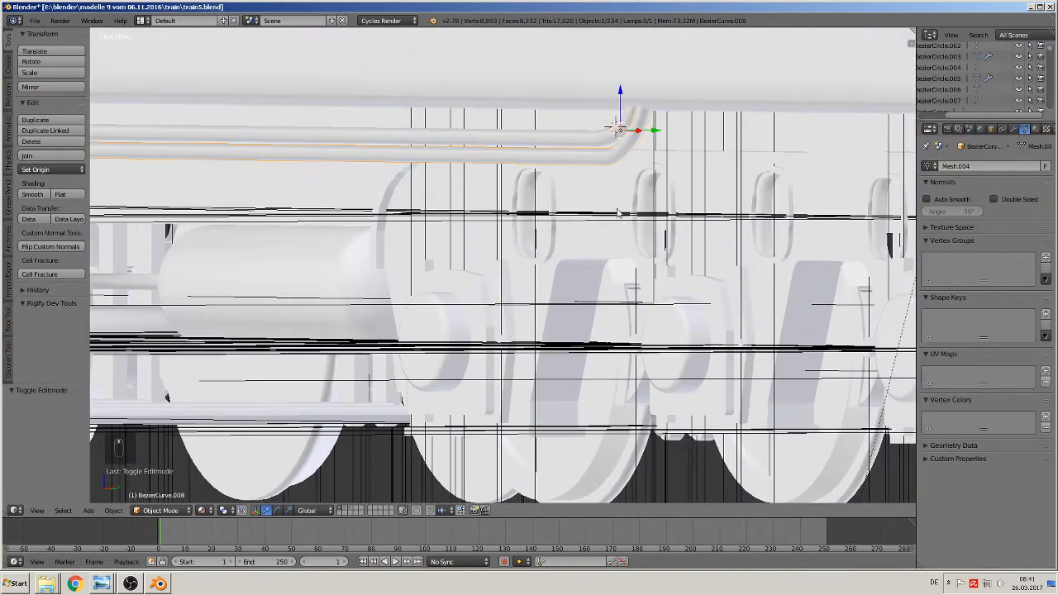
pyautogui.keyDown('shift'); pyautogui.rightClick(580, 143); pyautogui.keyUp('shift')
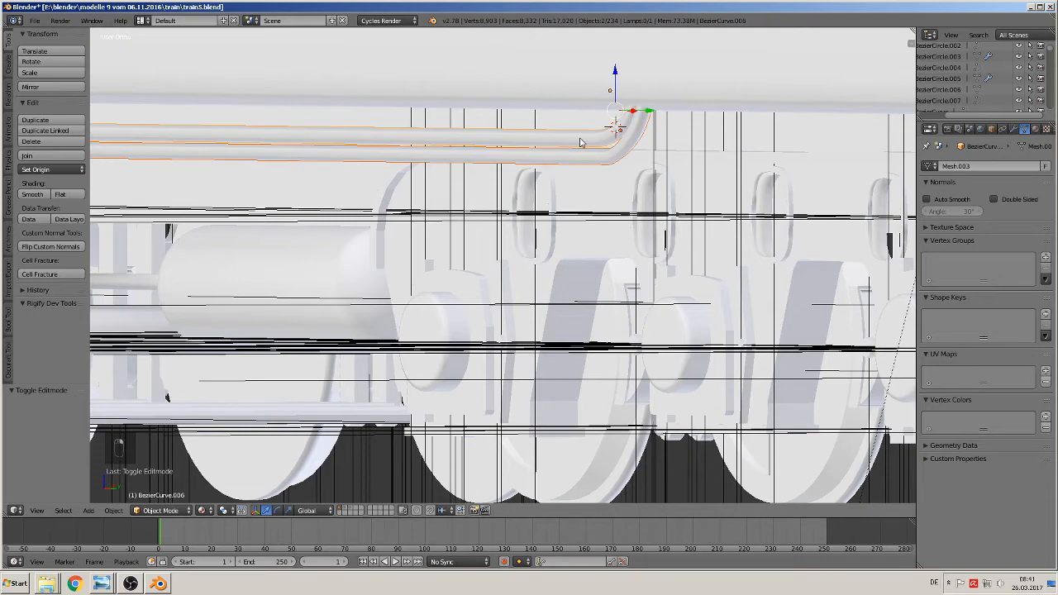
pyautogui.click(46, 157)
pyautogui.scroll(-2, 533, 229)
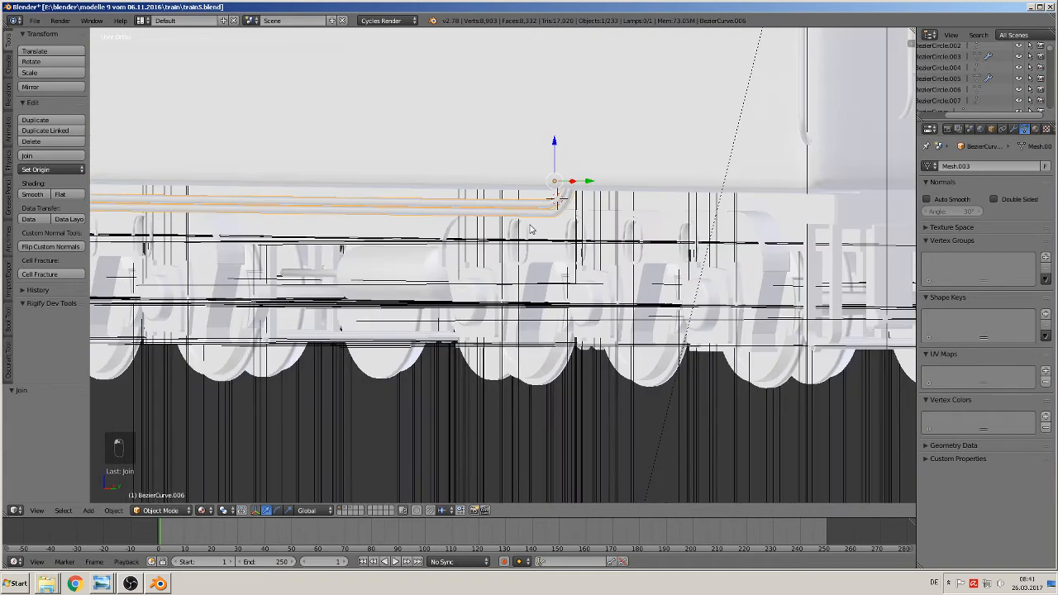
# - Duplicate the joined pipes and move the copy along Y to the tender's opposite side
pyautogui.moveTo(533, 229); pyautogui.dragTo(506, 245, button='middle')
pyautogui.scroll(-2, 502, 245)
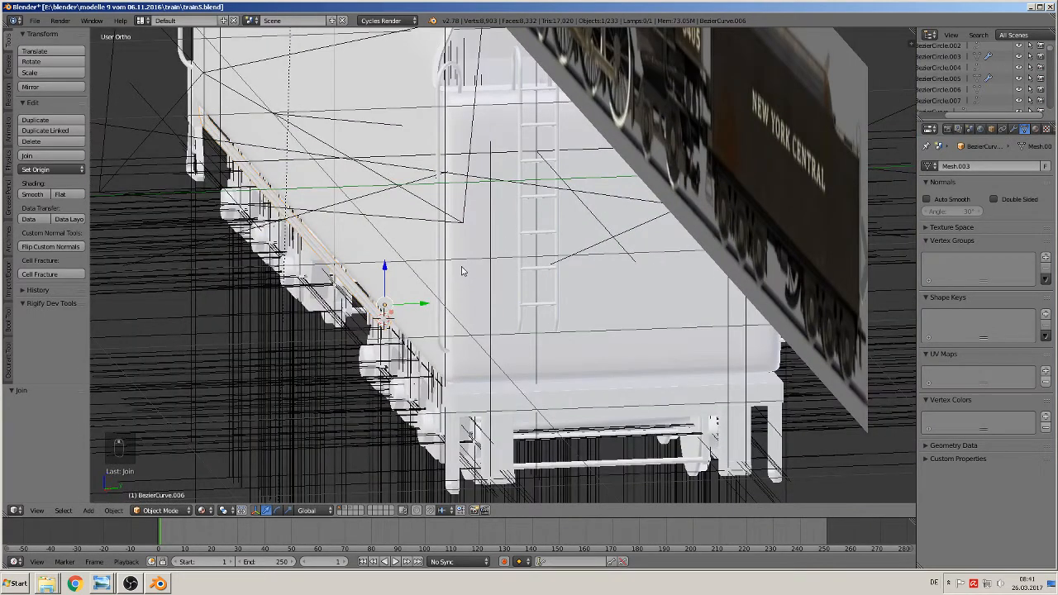
pyautogui.hotkey('shift', 'd')
pyautogui.moveTo(423, 306); pyautogui.dragTo(716, 274)
pyautogui.moveTo(716, 274); pyautogui.dragTo(602, 270, button='middle')
pyautogui.moveTo(409, 246)
pyautogui.mouseDown(button='middle')
pyautogui.moveTo(413, 232)
pyautogui.moveTo(427, 241)
pyautogui.mouseUp(button='middle')
# - Adjust the copied pipes by about 0.063 and another 0.022 along Y to line them up with the tender's opposite edge
pyautogui.moveTo(345, 253); pyautogui.dragTo(356, 258)
pyautogui.moveTo(356, 258); pyautogui.dragTo(395, 109, button='middle')
pyautogui.moveTo(395, 109); pyautogui.dragTo(398, 110, button='middle')
pyautogui.scroll(-5, 626, 217)
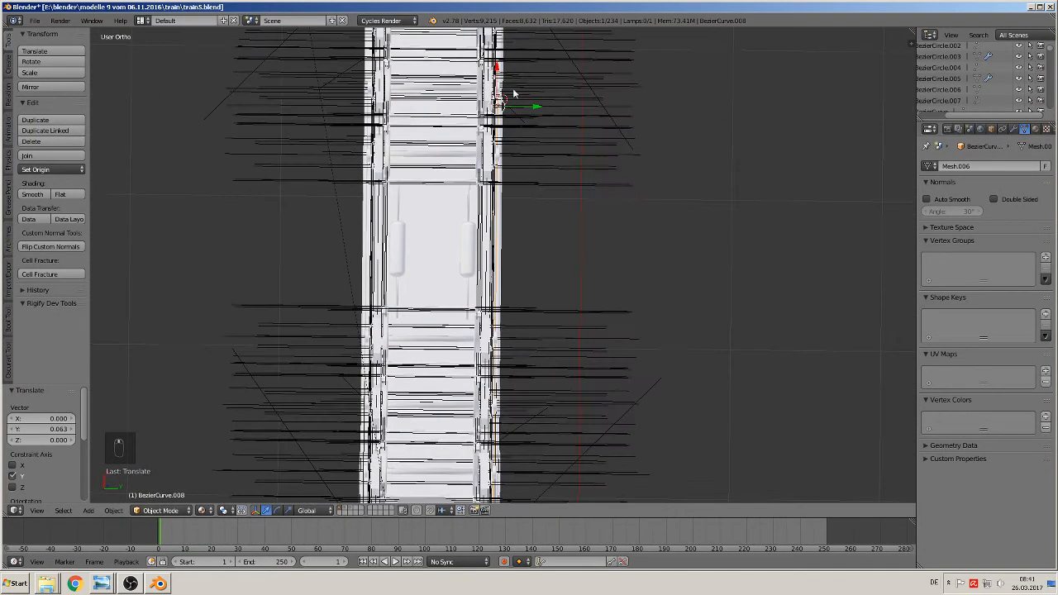
pyautogui.press('g')
pyautogui.press('y')
pyautogui.click(532, 112)
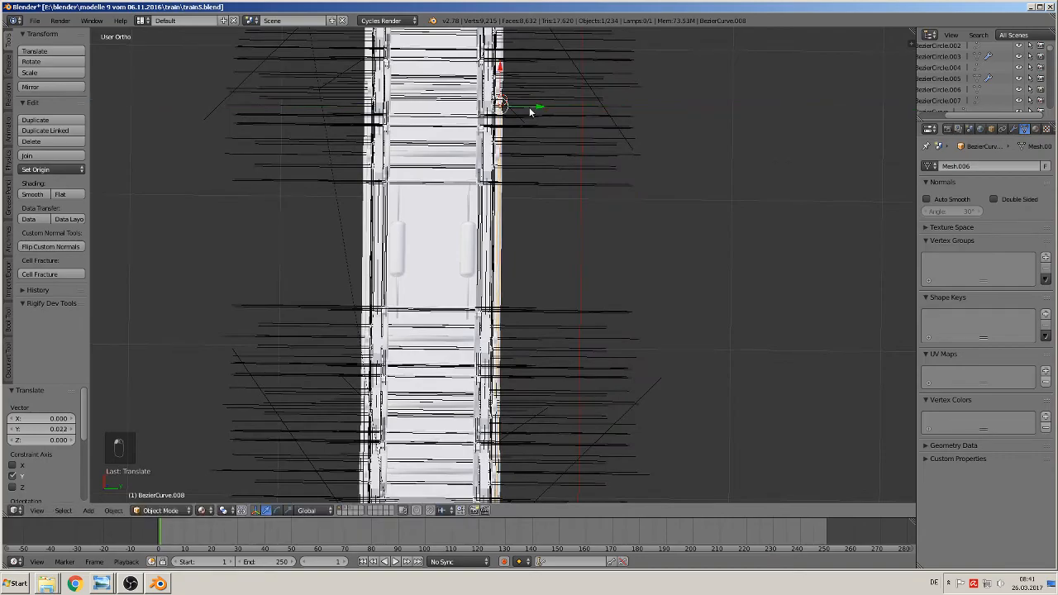
# - Toggle the selection of the copied pipes' mesh in Edit Mode, return to Object Mode and deselect all objects
pyautogui.moveTo(531, 113); pyautogui.dragTo(620, 215, button='middle')
pyautogui.press('Tab')
pyautogui.moveTo(578, 248); pyautogui.dragTo(497, 314, button='middle')
pyautogui.press('a')
pyautogui.press('a')
pyautogui.press('a')
pyautogui.press('Tab')
pyautogui.press('a')
pyautogui.press('a')
pyautogui.scroll(10, 745, 328)
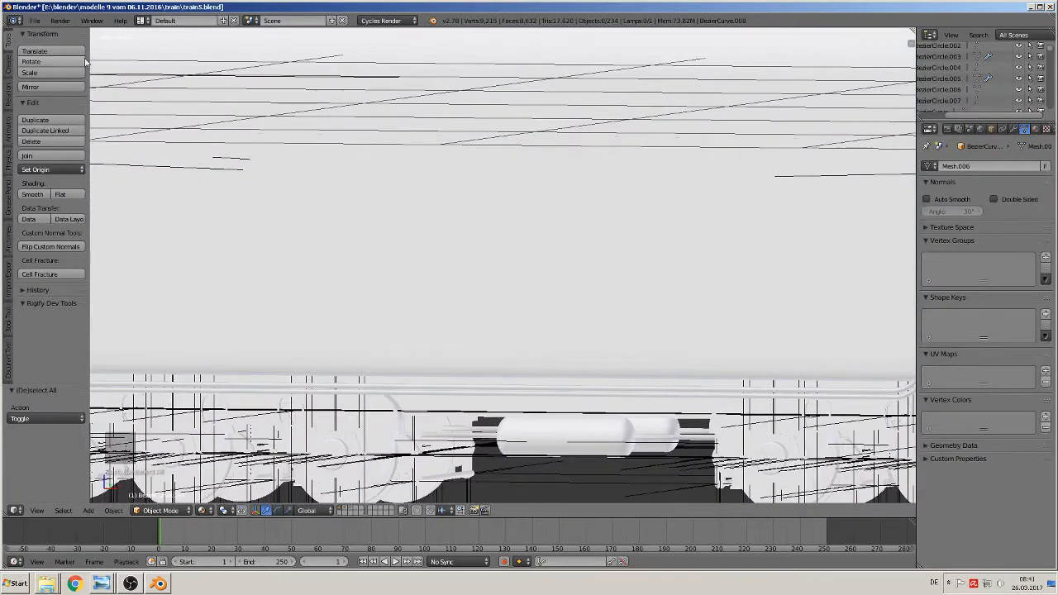
pyautogui.click(35, 20)
pyautogui.click(90, 111)
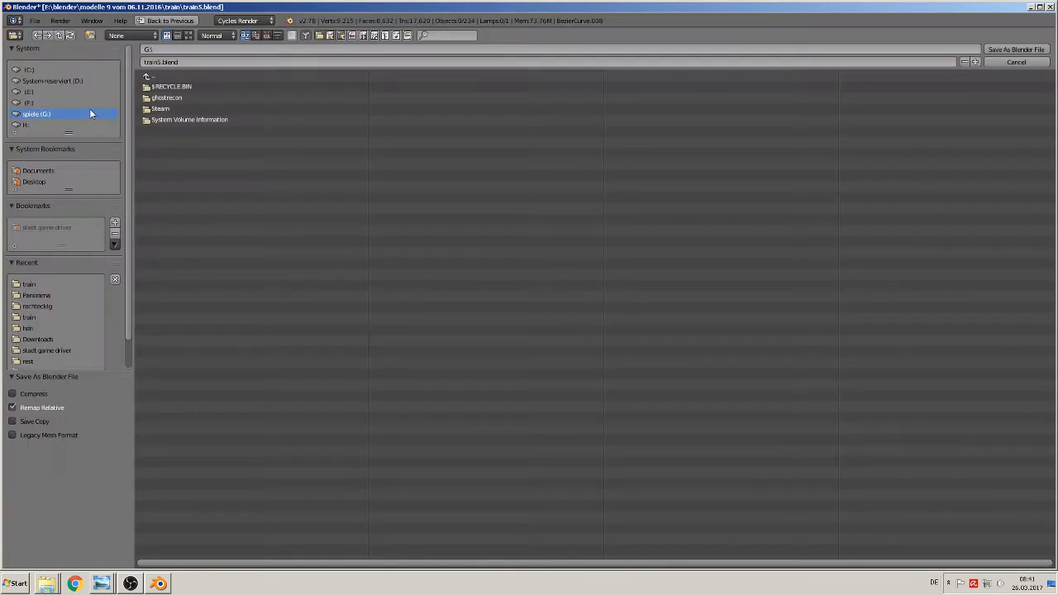
pyautogui.click(1016, 62)
# - Save the project under the new name train6.blend in the train folder
pyautogui.click(35, 20)
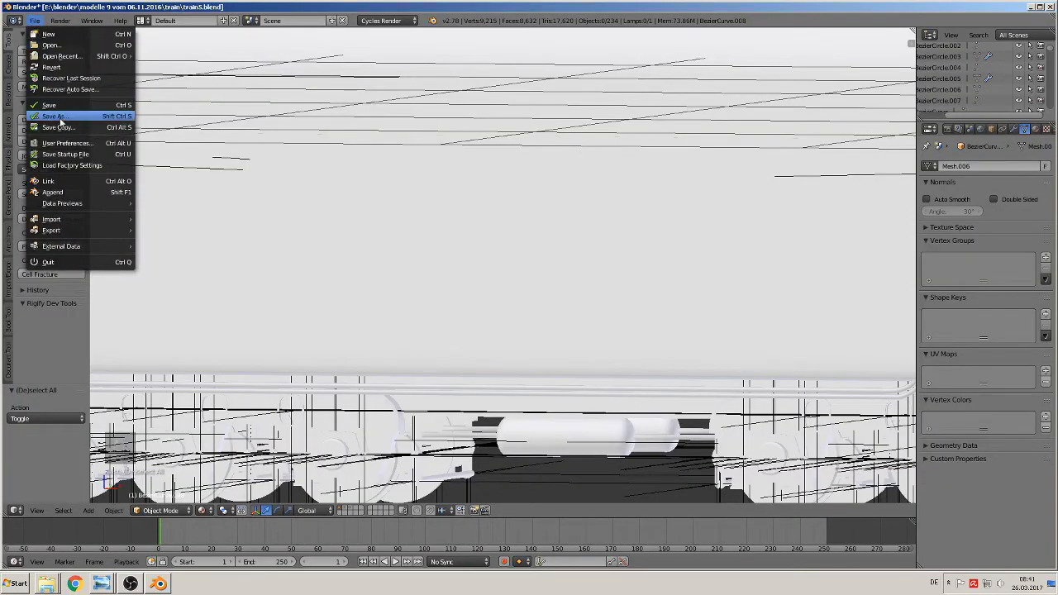
pyautogui.click(61, 116)
pyautogui.click(164, 61)
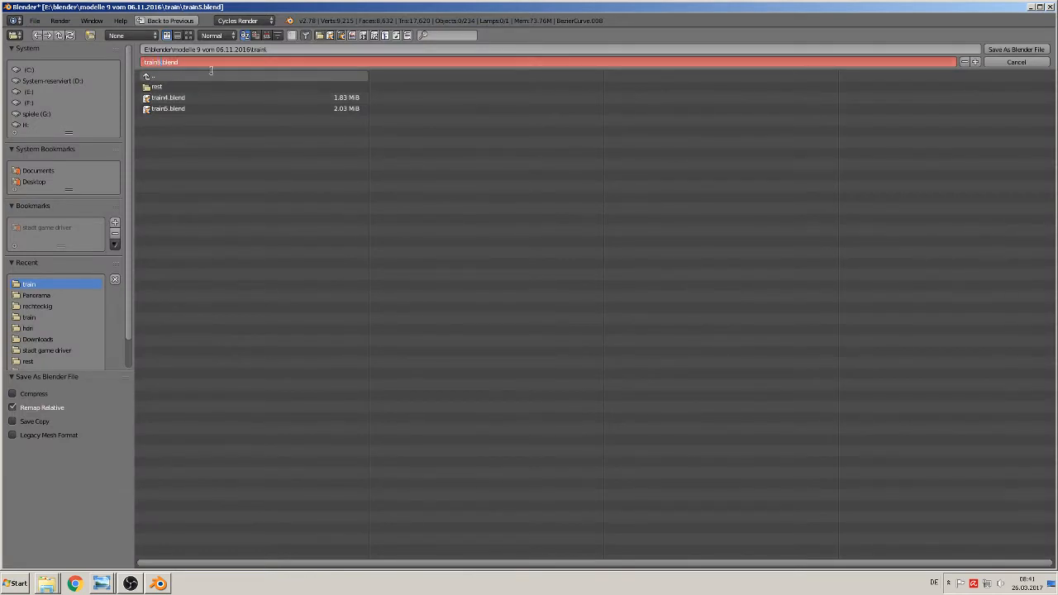
pyautogui.click(1017, 49)
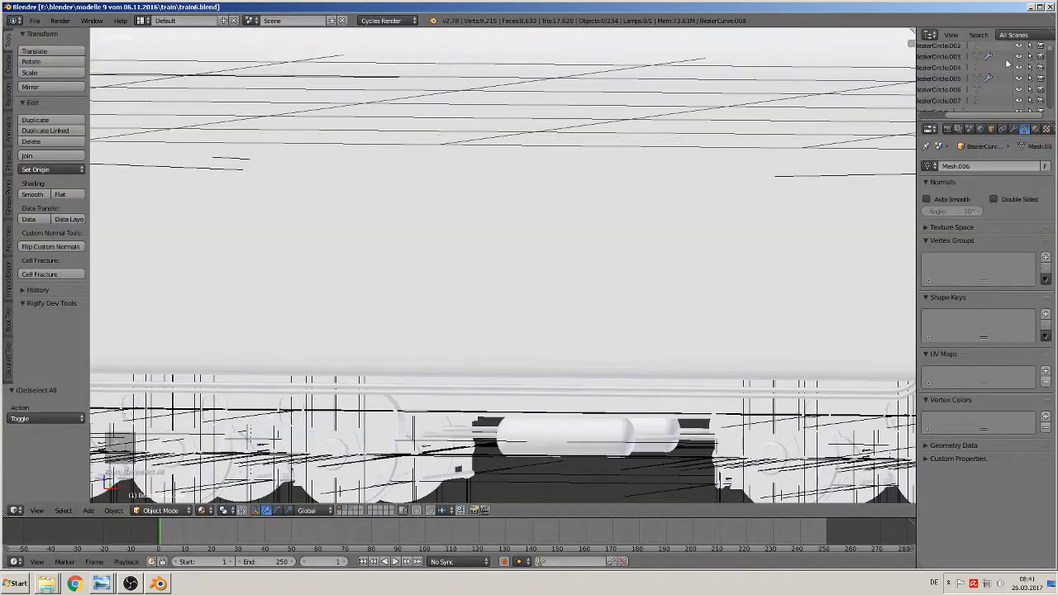
# - Compare the tender model with the reference images and examine the framework beneath the tender body above the wheels
pyautogui.keyDown('shift'); pyautogui.moveTo(843, 316); pyautogui.dragTo(529, 249, button='middle'); pyautogui.keyUp('shift')
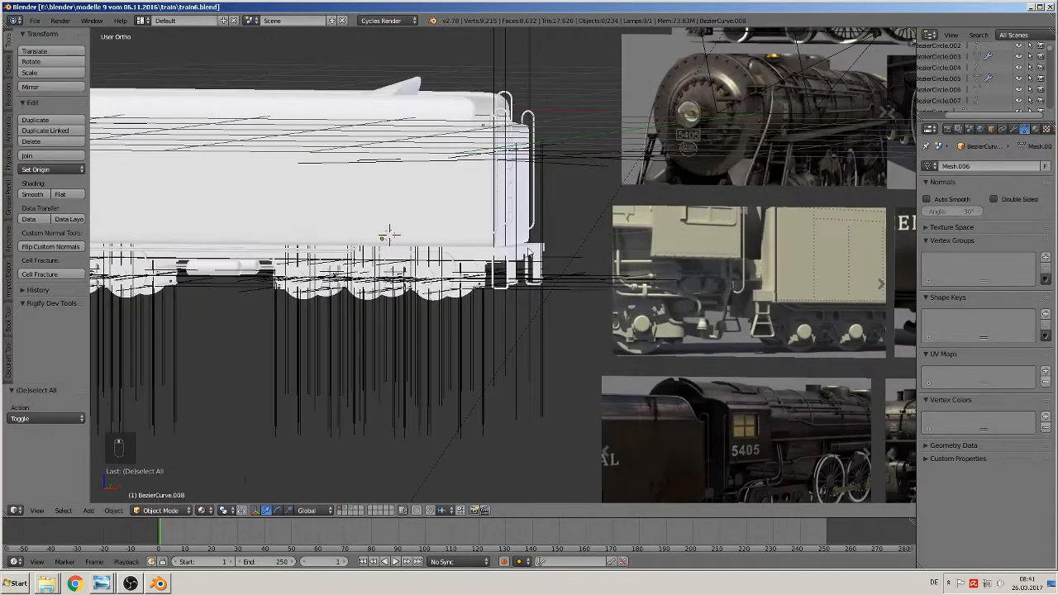
pyautogui.scroll(2, 538, 253)
pyautogui.moveTo(589, 261)
pyautogui.mouseDown(button='middle')
pyautogui.moveTo(514, 269)
pyautogui.moveTo(575, 252)
pyautogui.mouseUp(button='middle')
pyautogui.press('KP_1')
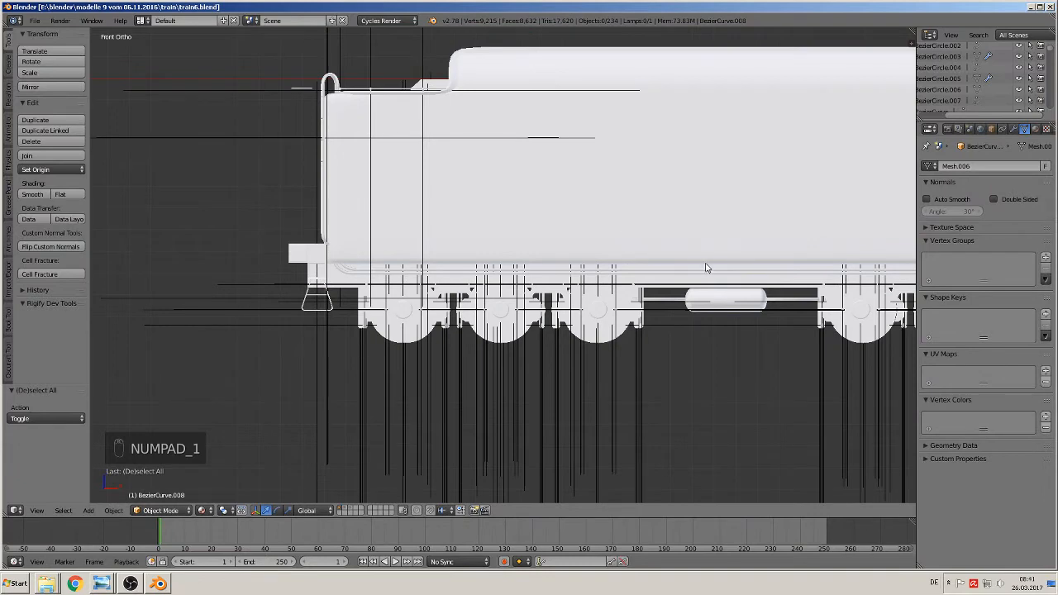
pyautogui.keyDown('shift'); pyautogui.moveTo(707, 268); pyautogui.dragTo(856, 314, button='middle'); pyautogui.keyUp('shift')
pyautogui.keyDown('shift'); pyautogui.moveTo(743, 276); pyautogui.dragTo(996, 254, button='middle'); pyautogui.keyUp('shift')
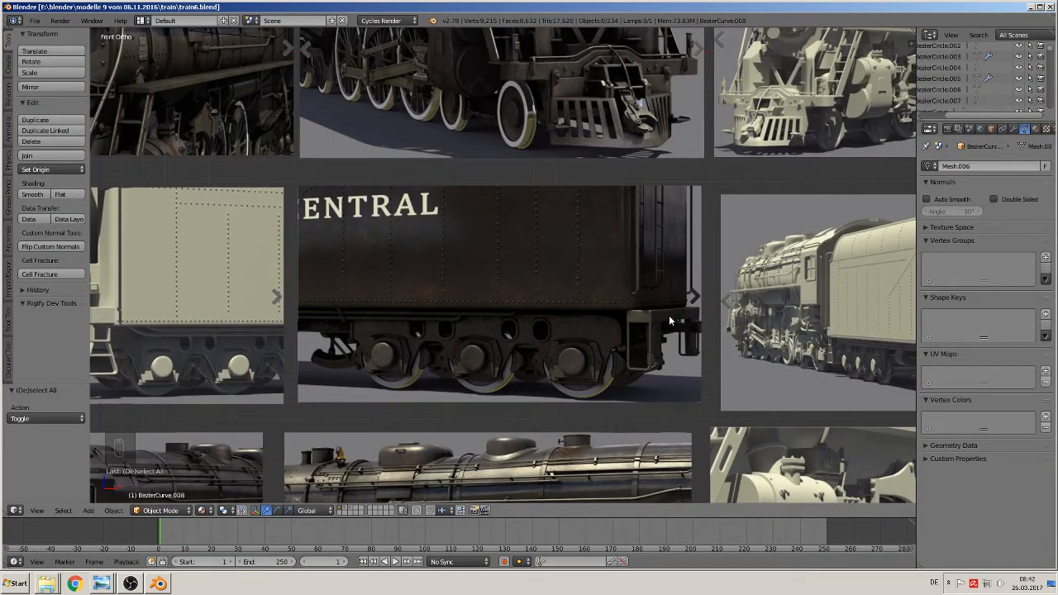
pyautogui.keyDown('shift'); pyautogui.moveTo(739, 277); pyautogui.dragTo(367, 234, button='middle'); pyautogui.keyUp('shift')
pyautogui.scroll(7, 605, 267)
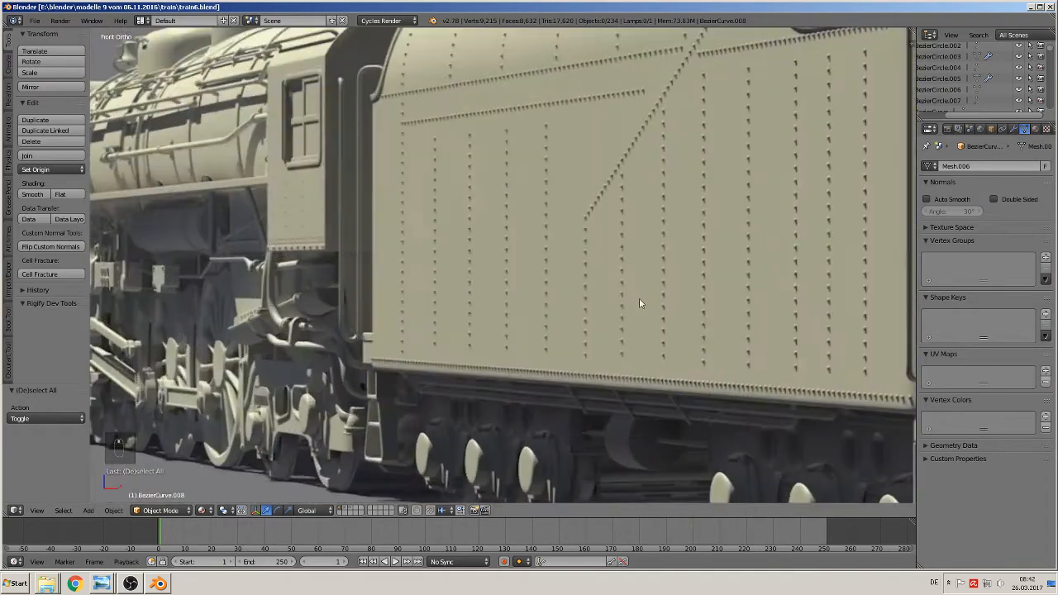
pyautogui.keyDown('shift'); pyautogui.moveTo(661, 364); pyautogui.dragTo(563, 263, button='middle'); pyautogui.keyUp('shift')
pyautogui.scroll(3, 563, 267)
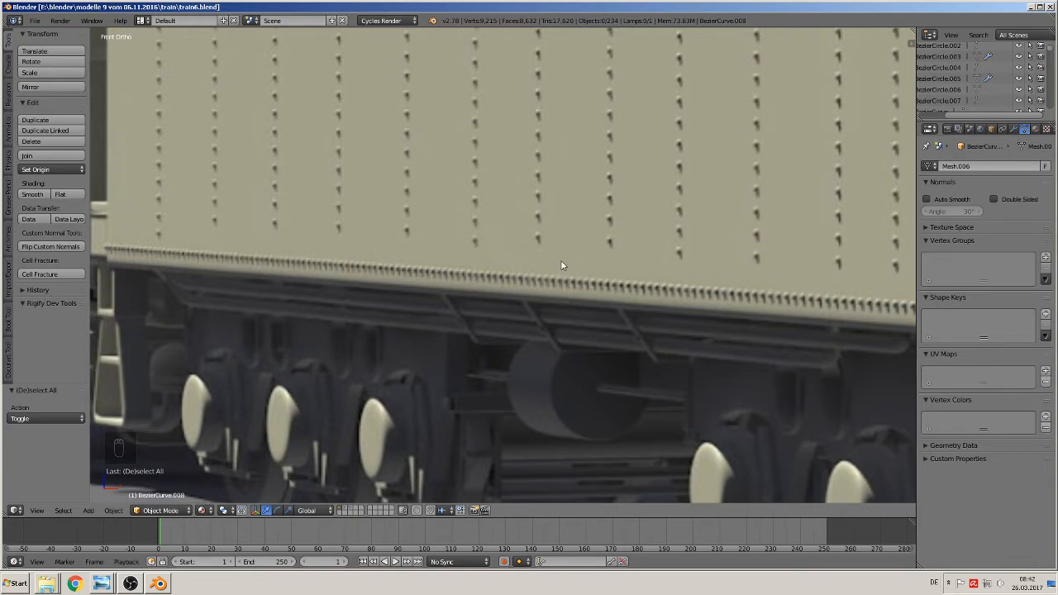
pyautogui.scroll(-6, 559, 270)
pyautogui.scroll(6, 562, 292)
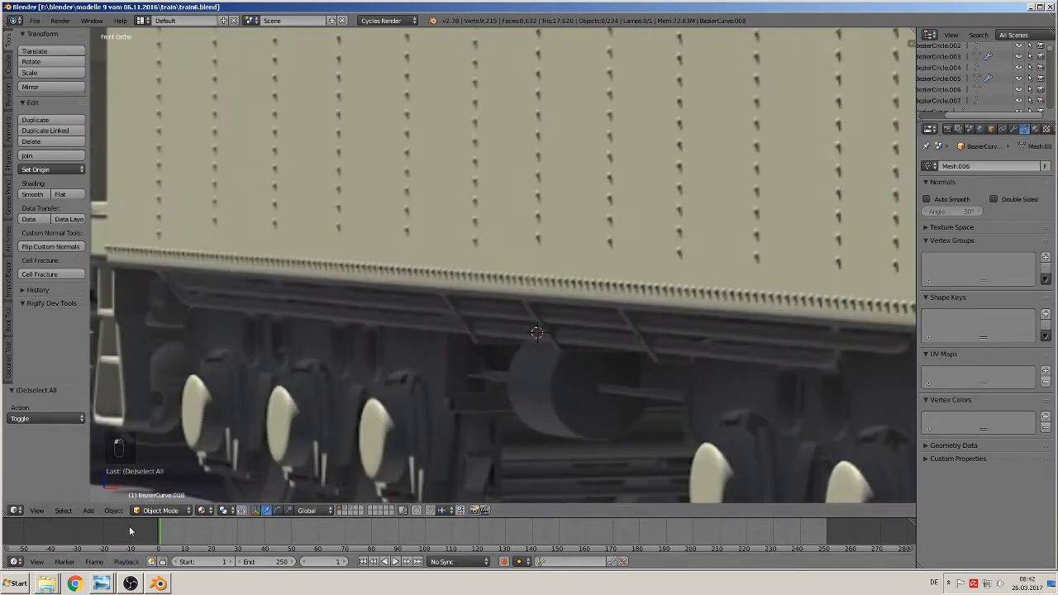
# - Add a cube at the reference image's strut below the tender and scale it by about 0.037 and again by about 0.088
pyautogui.click(88, 510)
pyautogui.moveTo(102, 497)
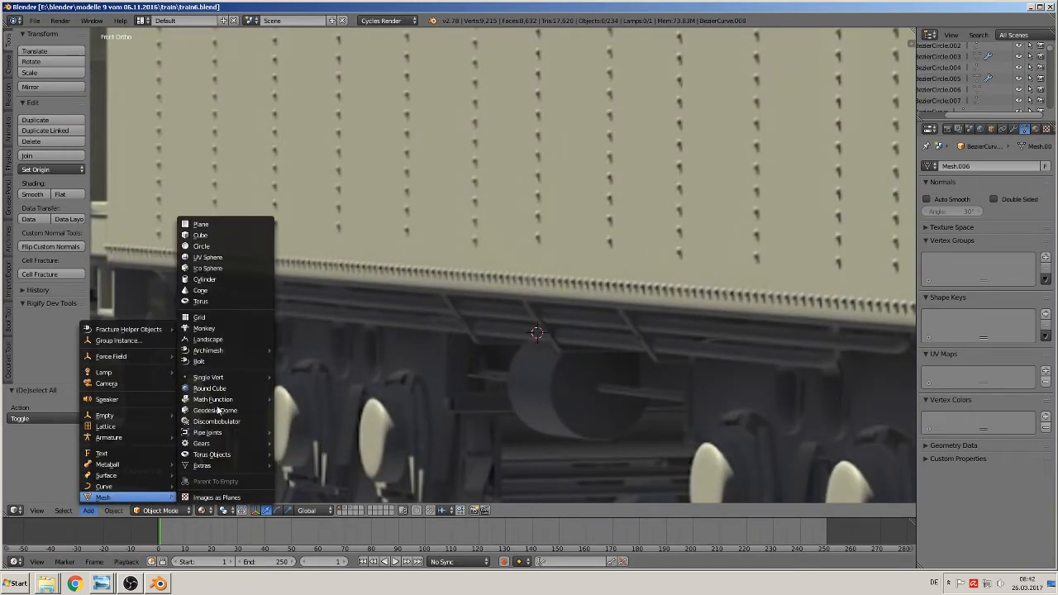
pyautogui.press('Escape')
pyautogui.click(88, 510)
pyautogui.click(223, 238)
pyautogui.press('s')
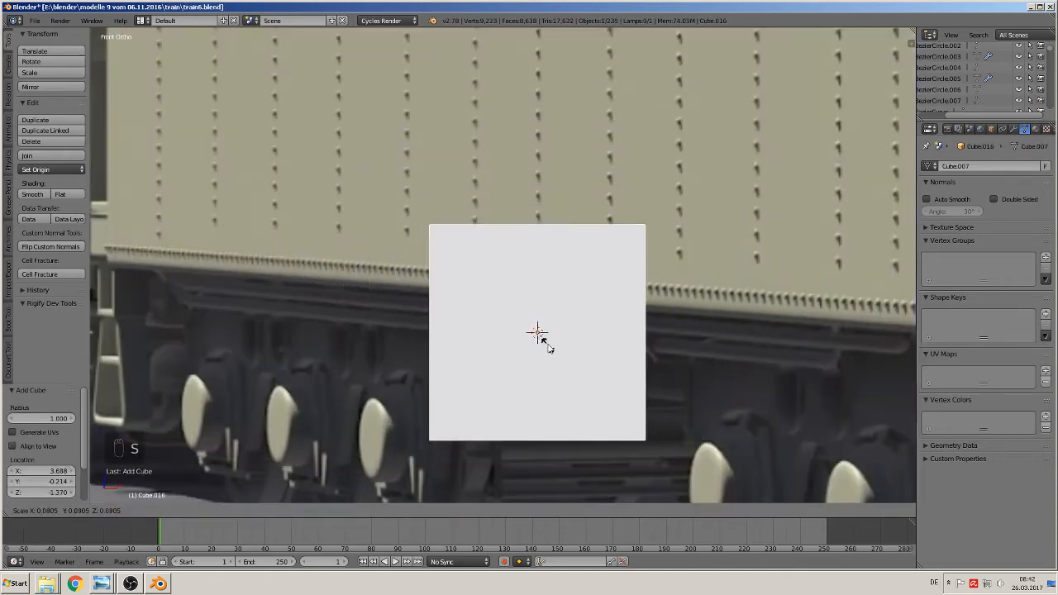
pyautogui.click(545, 334)
pyautogui.press('s')
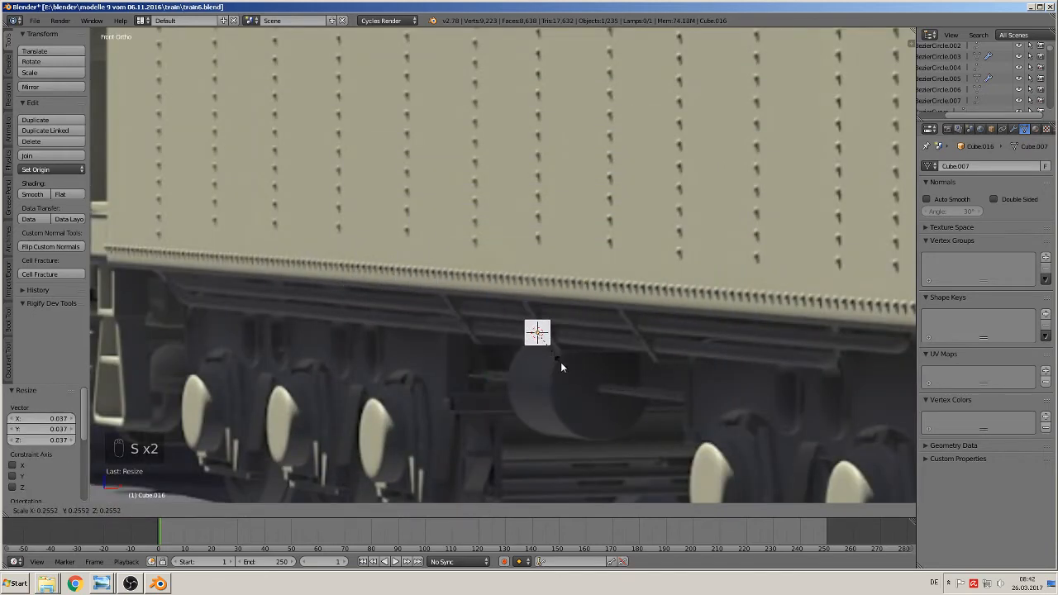
pyautogui.click(543, 345)
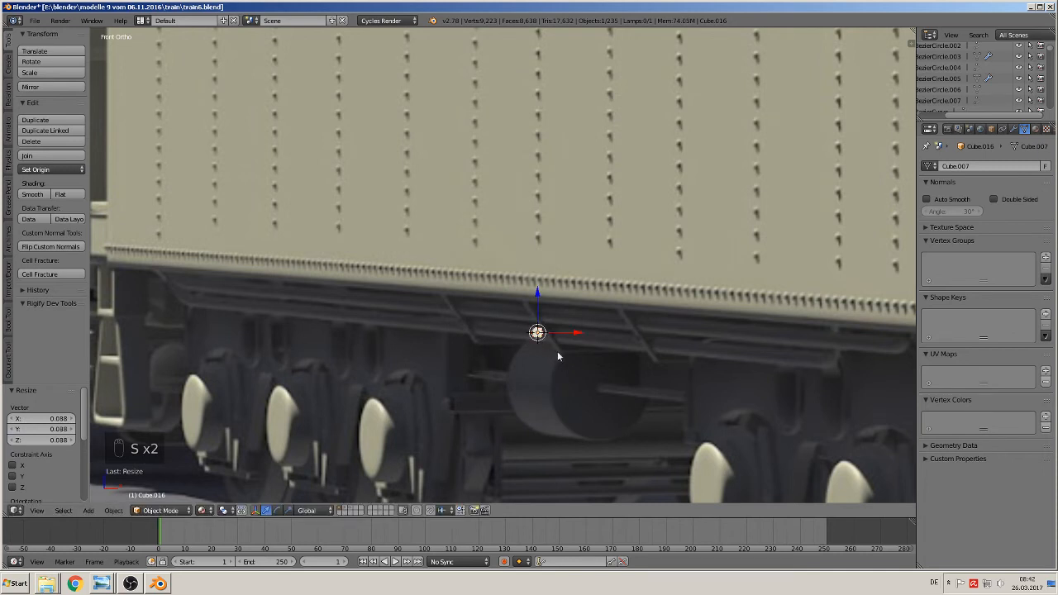
# - Stretch the small cube along X into a long bar and move it about -0.055 along Y, in front of the reference image
pyautogui.press('s')
pyautogui.press('x')
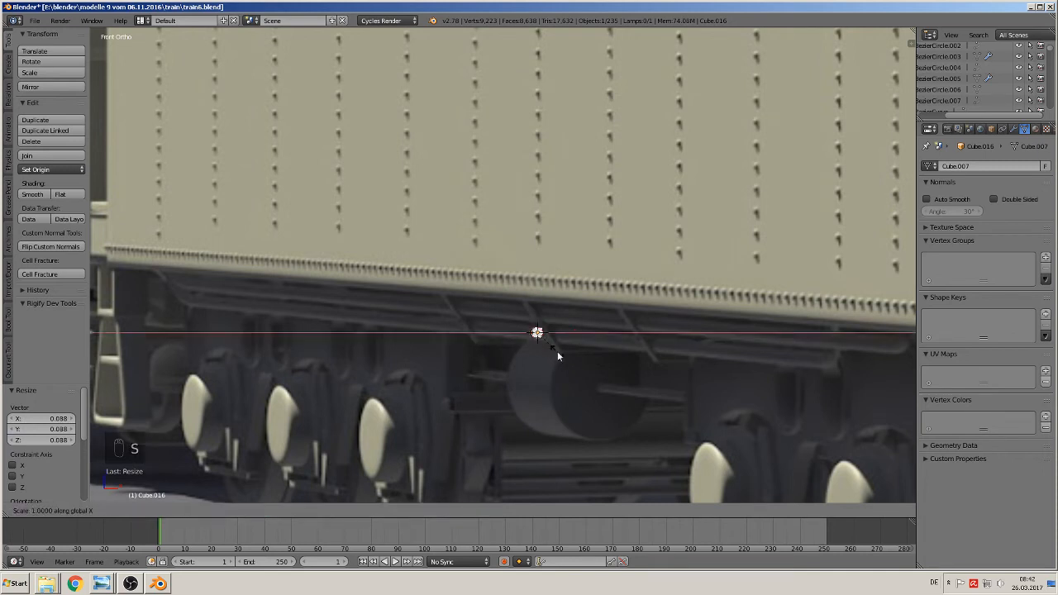
pyautogui.click(824, 346)
pyautogui.moveTo(824, 346); pyautogui.dragTo(565, 385, button='middle')
pyautogui.scroll(2, 563, 375)
pyautogui.moveTo(598, 368); pyautogui.dragTo(510, 419)
pyautogui.keyDown('shift'); pyautogui.moveTo(546, 372); pyautogui.dragTo(659, 268, button='middle'); pyautogui.keyUp('shift')
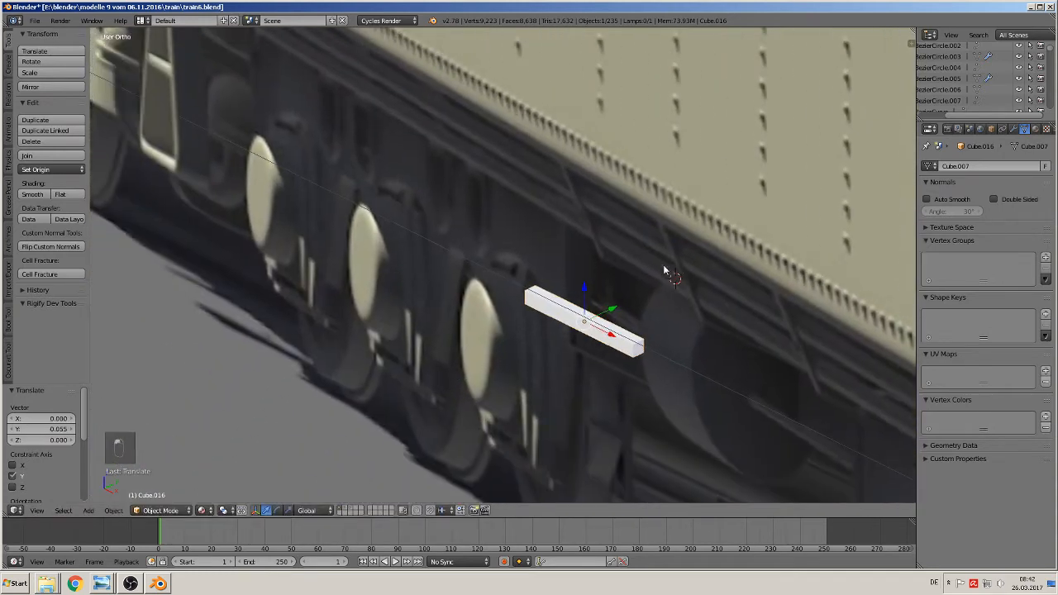
# - Thin the bar by scaling it to about 0.356 along Y
pyautogui.scroll(2, 667, 297)
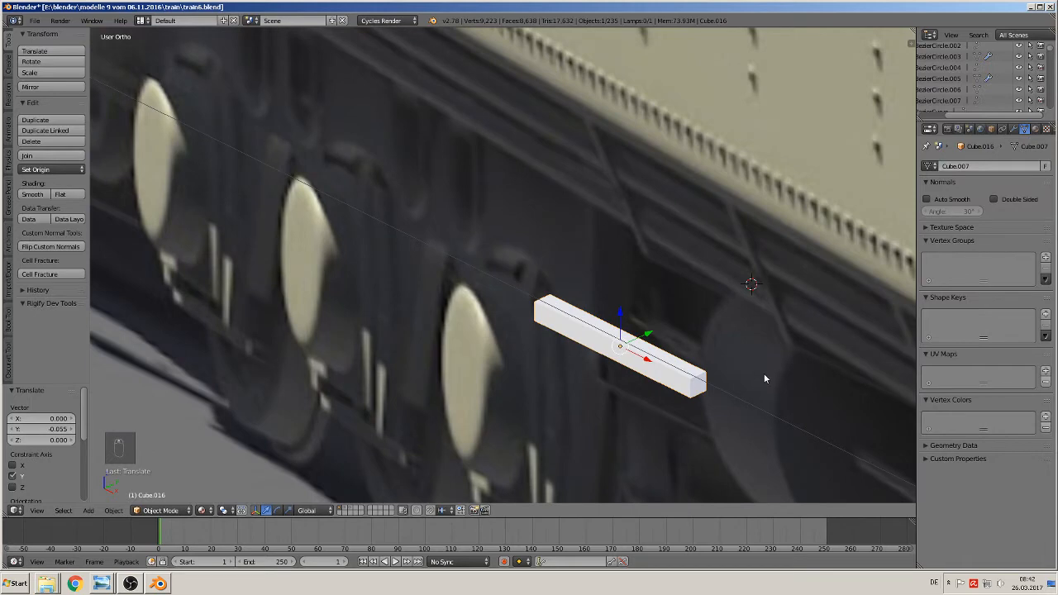
pyautogui.press('s')
pyautogui.press('y')
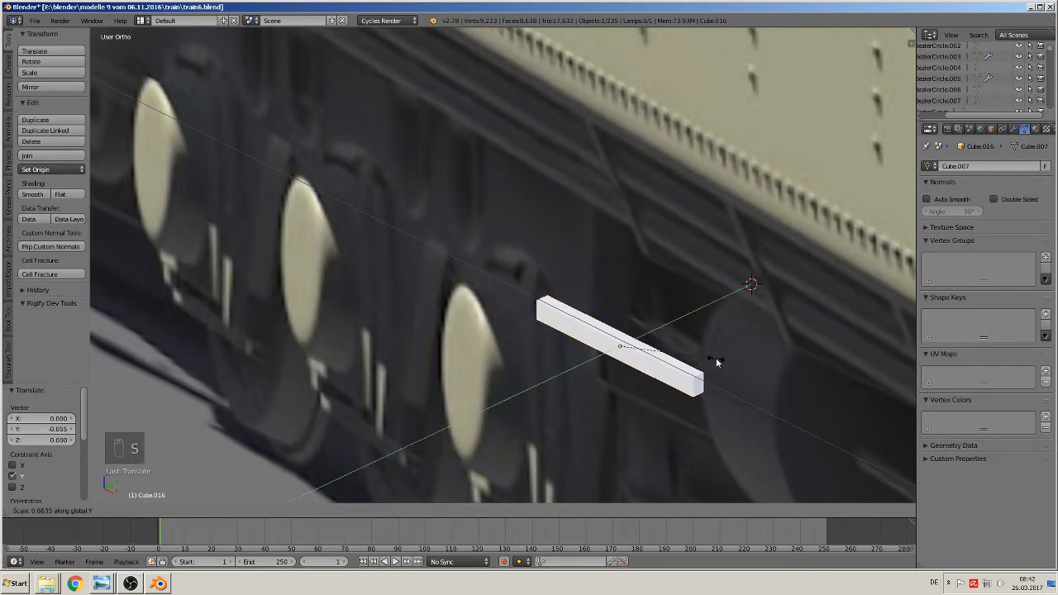
pyautogui.click(673, 344)
pyautogui.moveTo(672, 344); pyautogui.dragTo(651, 226, button='middle')
# - Add a loop cut across the bar and slide it close to the bar's +X end
pyautogui.press('KP_1')
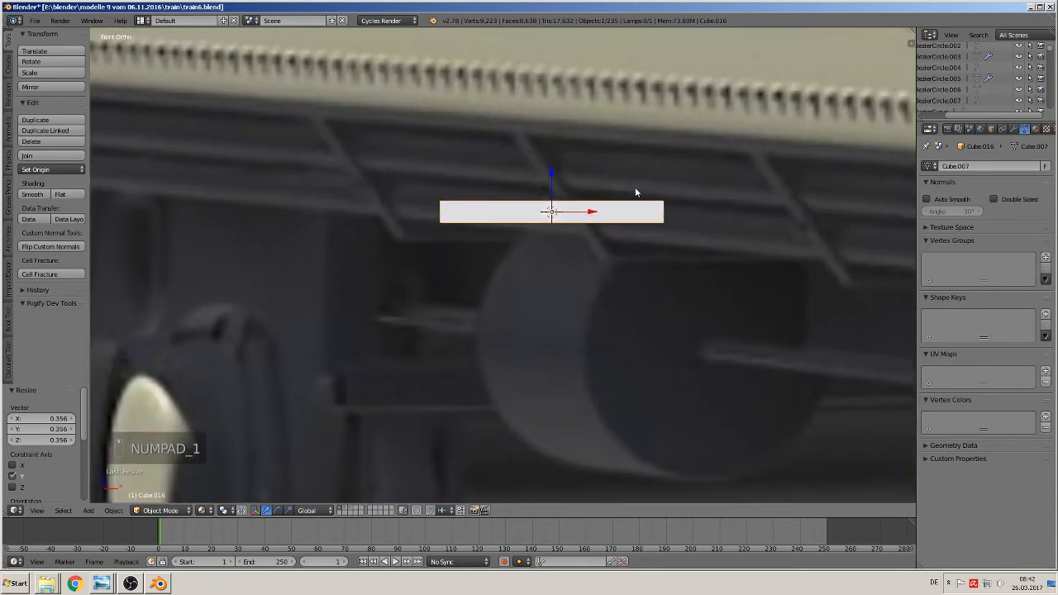
pyautogui.scroll(1, 664, 223)
pyautogui.keyDown('shift'); pyautogui.moveTo(683, 218); pyautogui.dragTo(580, 286, button='middle'); pyautogui.keyUp('shift')
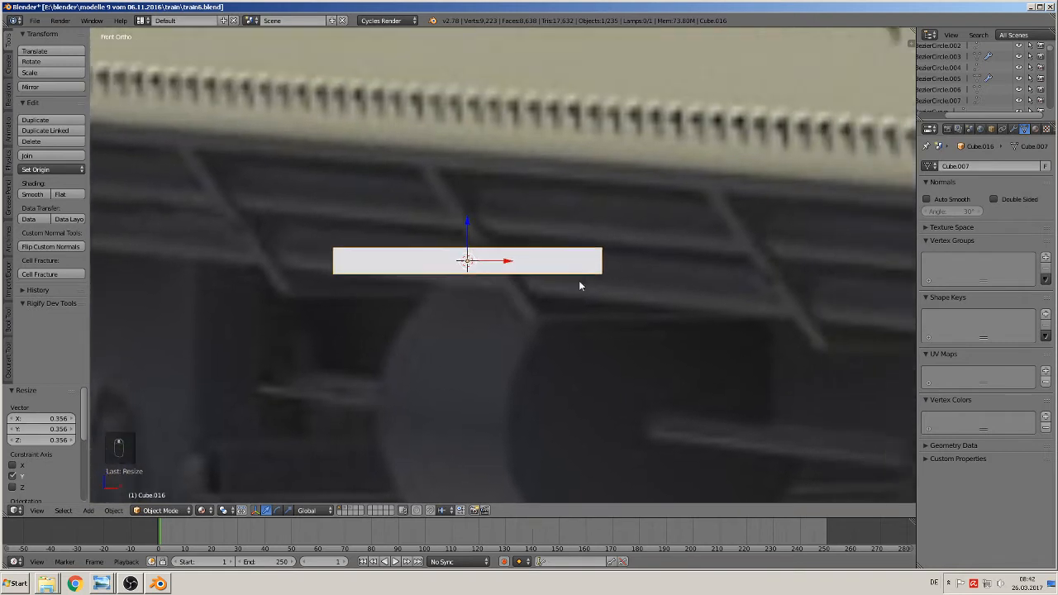
pyautogui.scroll(3, 579, 286)
pyautogui.press('Tab')
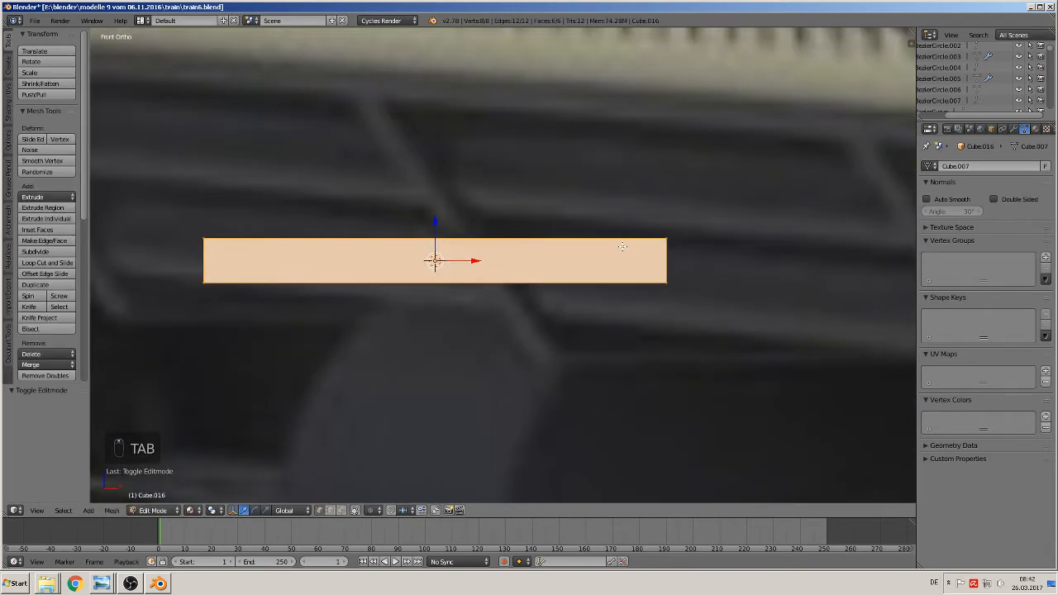
pyautogui.hotkey('ctrl', 'e')
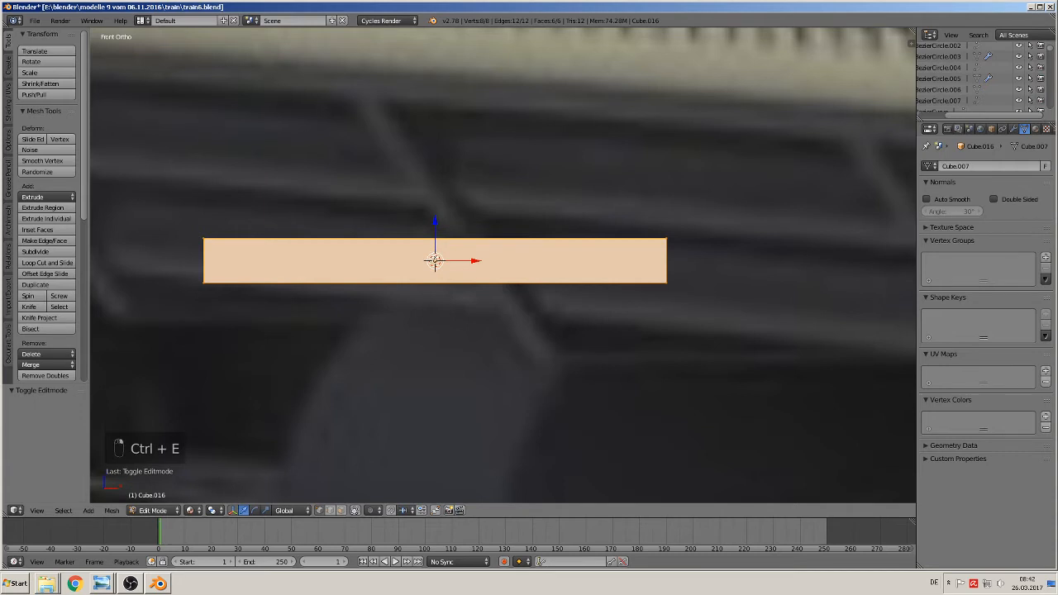
pyautogui.hotkey('ctrl', 'r')
pyautogui.click(436, 252)
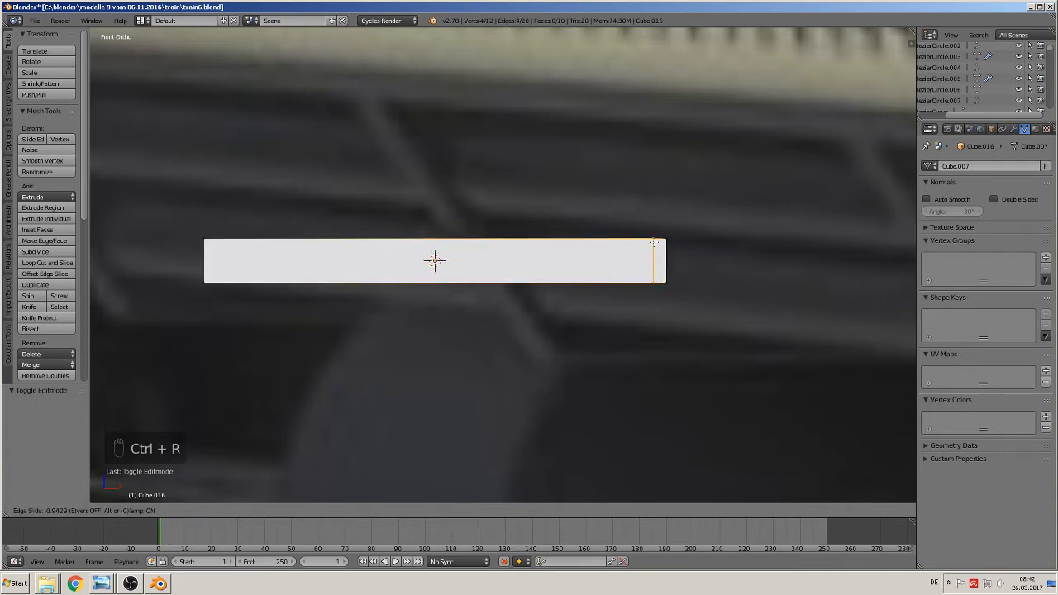
pyautogui.click(658, 242)
# - Extrude the small front face at the bar's cut end and move it about -0.066 along Y to form an arm
pyautogui.moveTo(643, 286); pyautogui.dragTo(605, 314, button='middle')
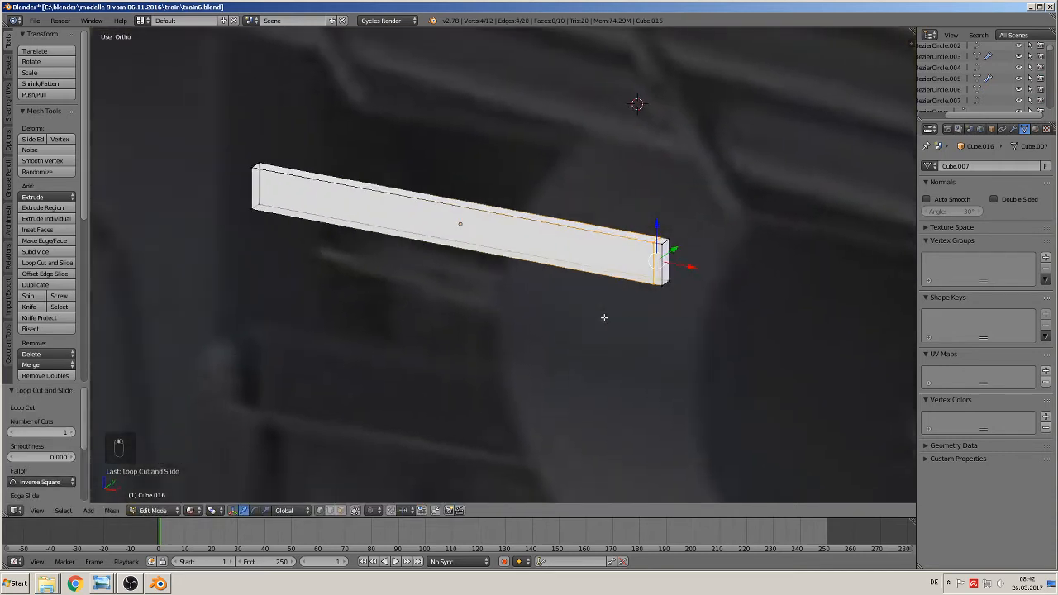
pyautogui.click(341, 510)
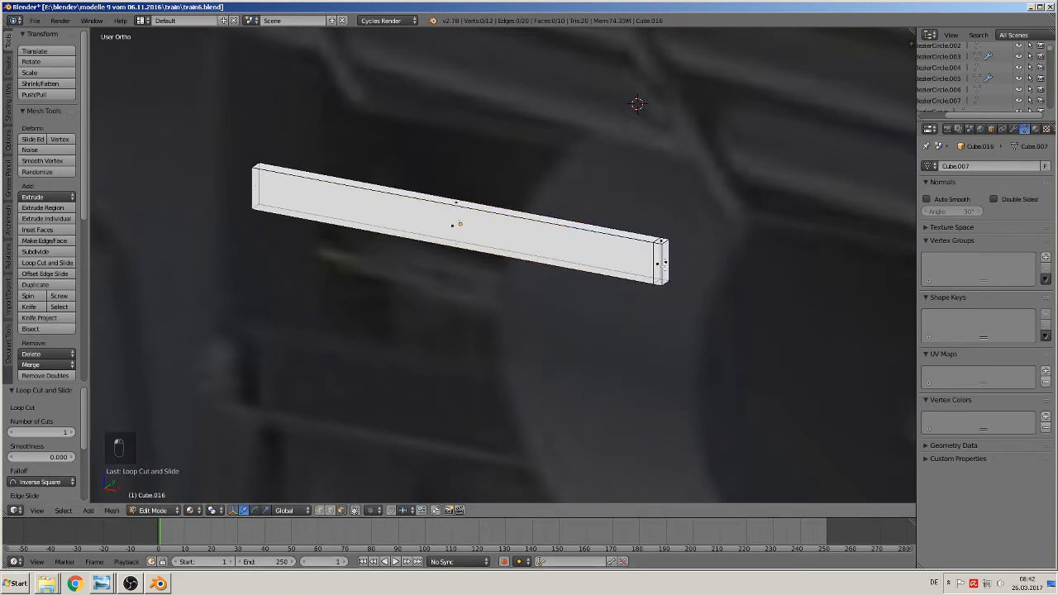
pyautogui.rightClick(663, 263)
pyautogui.moveTo(661, 307); pyautogui.dragTo(632, 337, button='middle')
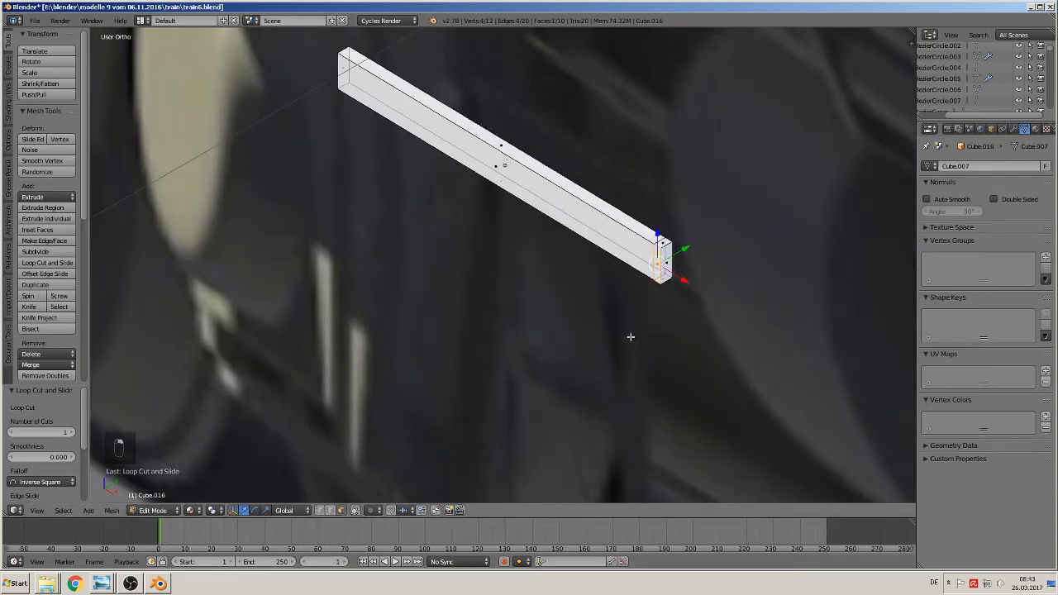
pyautogui.scroll(-4, 632, 337)
pyautogui.press('e')
pyautogui.rightClick(632, 338)
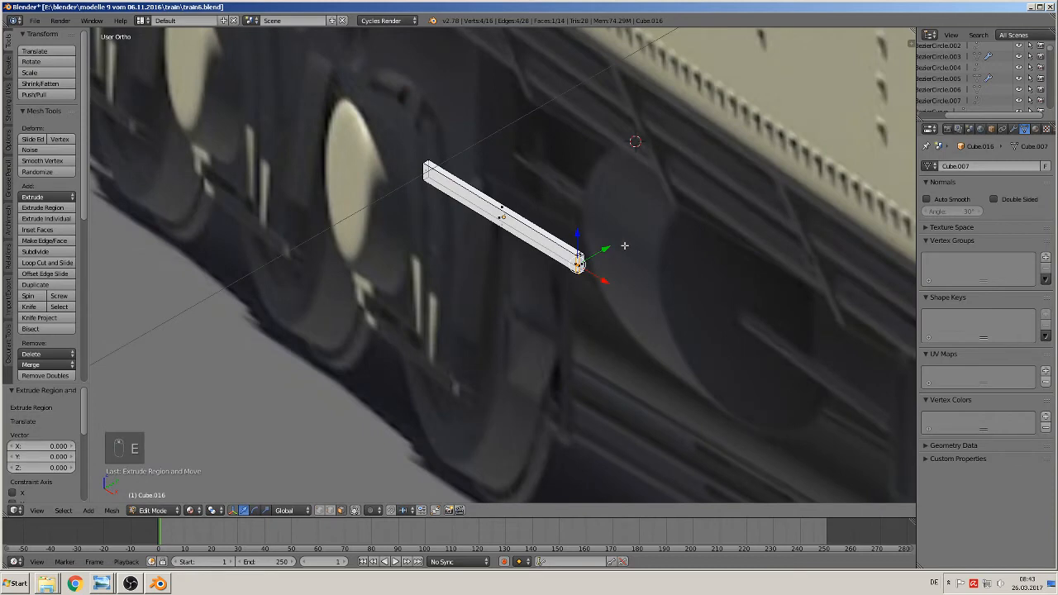
pyautogui.moveTo(609, 247); pyautogui.dragTo(457, 345)
# - Move the extruded arm's end face about 0.024 along X so the arm angles outward
pyautogui.moveTo(457, 345); pyautogui.dragTo(397, 219, button='middle')
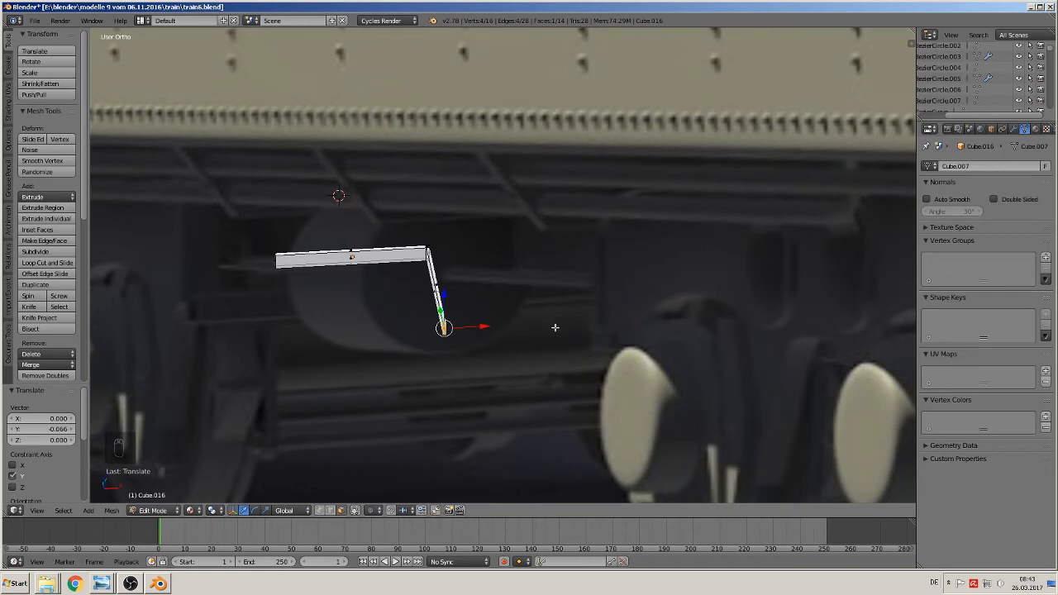
pyautogui.press('g')
pyautogui.press('x')
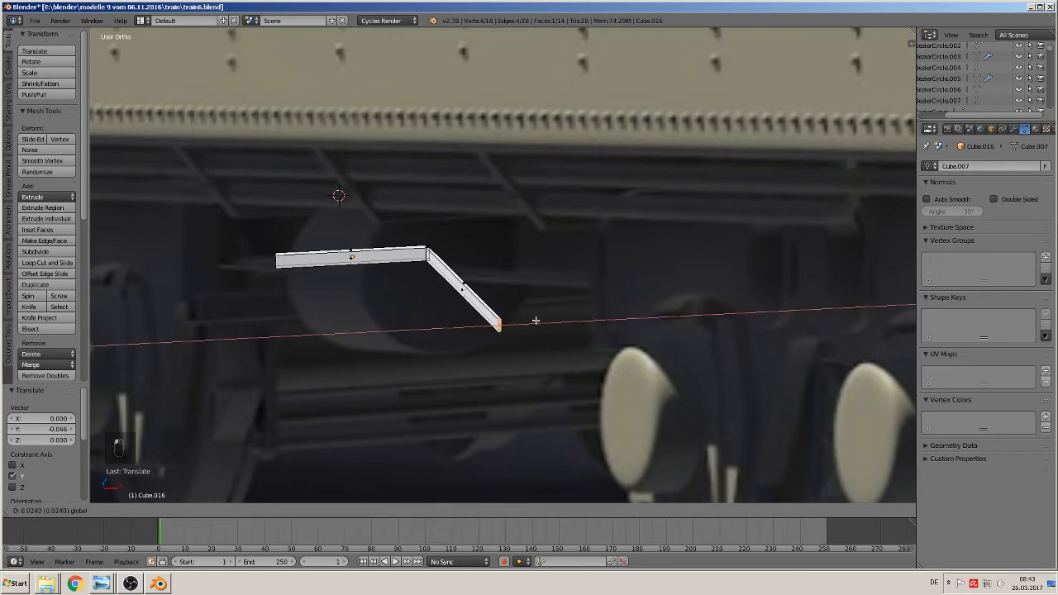
pyautogui.click(537, 320)
# - Select the outer vertical edge at the bar's bend and move it about -0.0008 along X to tighten the corner
pyautogui.moveTo(536, 321); pyautogui.dragTo(447, 297, button='middle')
pyautogui.press('Tab')
pyautogui.scroll(2, 446, 297)
pyautogui.scroll(3, 450, 247)
pyautogui.scroll(2, 451, 247)
pyautogui.press('Tab')
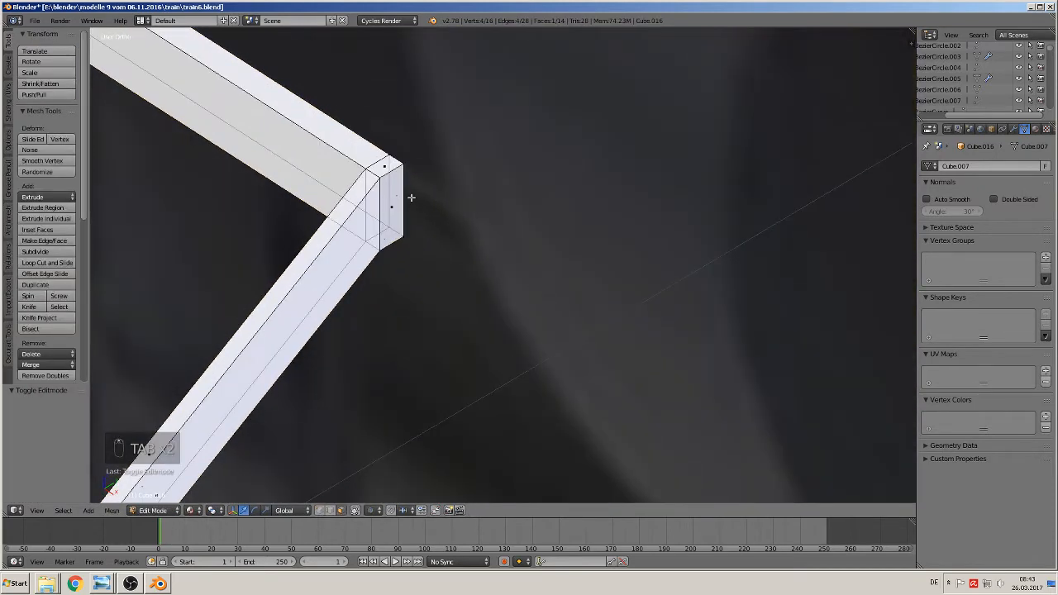
pyautogui.keyDown('shift'); pyautogui.moveTo(385, 210); pyautogui.dragTo(541, 291, button='middle'); pyautogui.keyUp('shift')
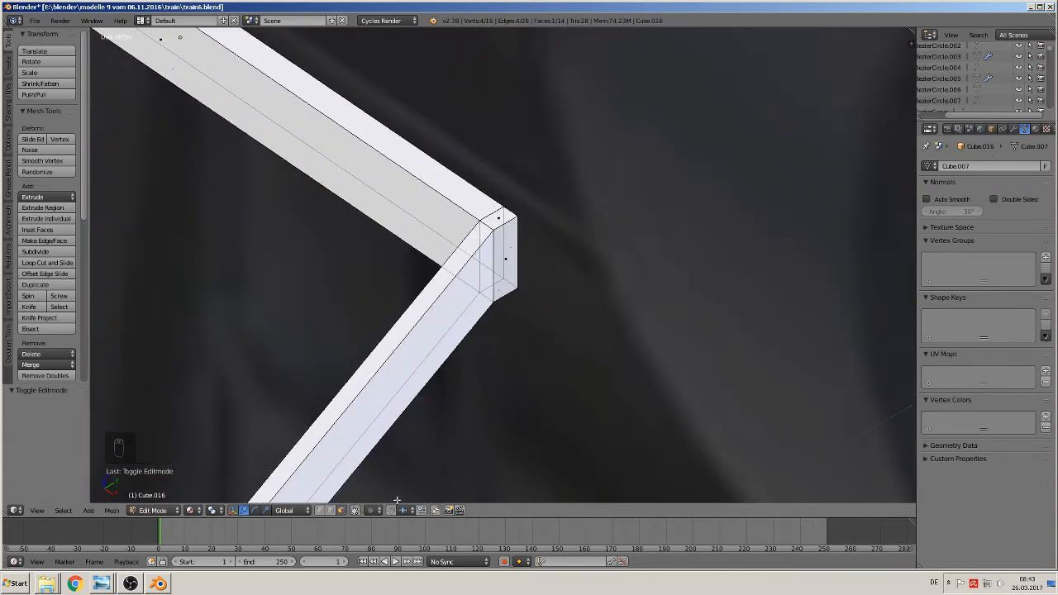
pyautogui.click(340, 508)
pyautogui.rightClick(526, 235)
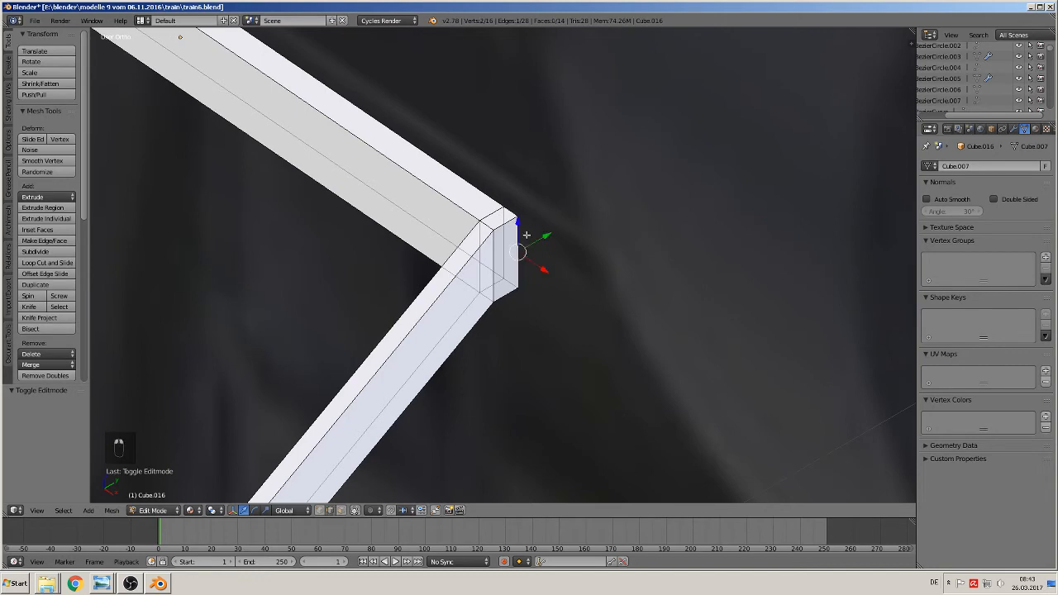
pyautogui.moveTo(526, 253); pyautogui.dragTo(591, 329, button='middle')
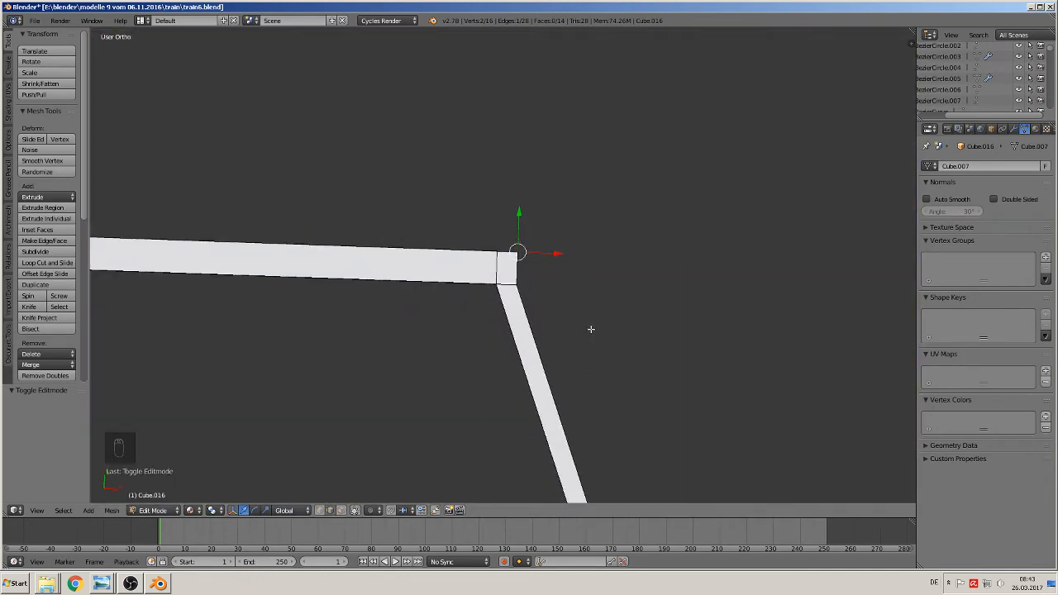
pyautogui.moveTo(552, 251); pyautogui.dragTo(541, 251)
pyautogui.scroll(-3, 547, 286)
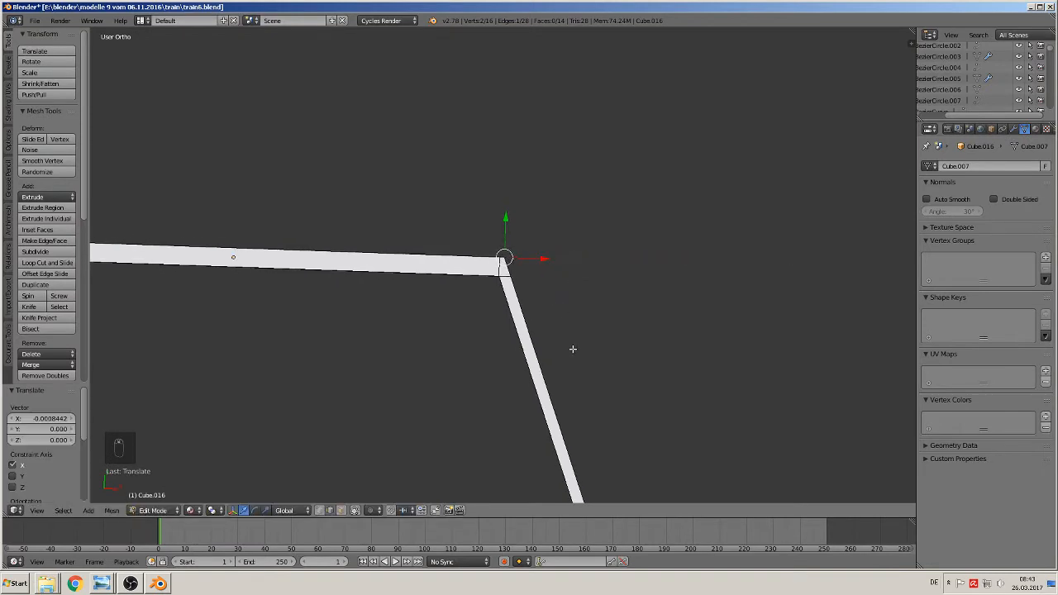
pyautogui.moveTo(572, 350); pyautogui.dragTo(560, 302, button='middle')
pyautogui.press('Tab')
# - Rotate the bent bar 180° and another 90° about the X axis so its arm points upward
pyautogui.scroll(-4, 559, 306)
pyautogui.scroll(-3, 558, 312)
pyautogui.press('KP_1')
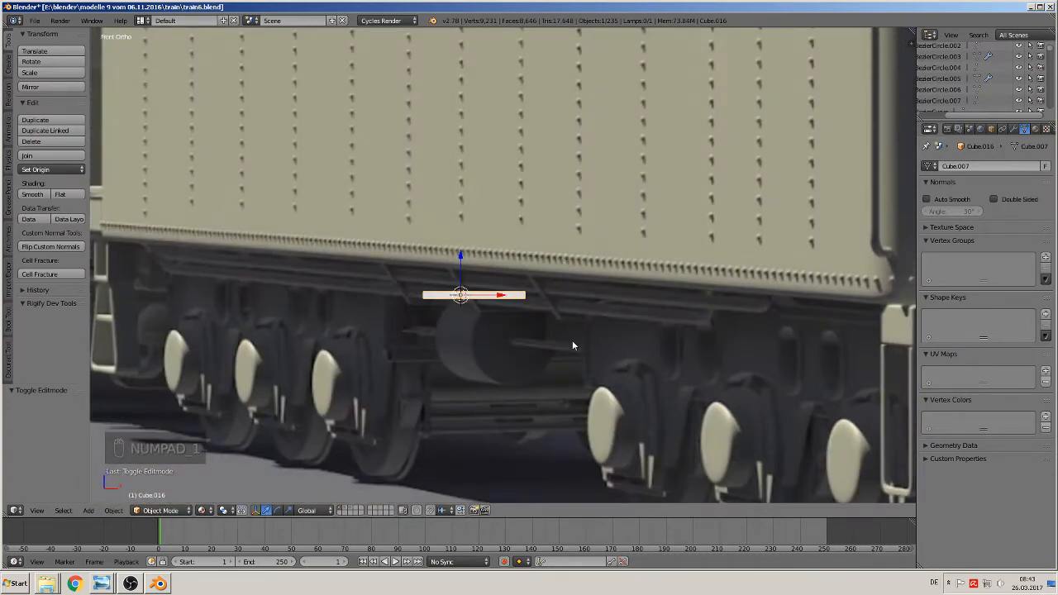
pyautogui.write('rx180')
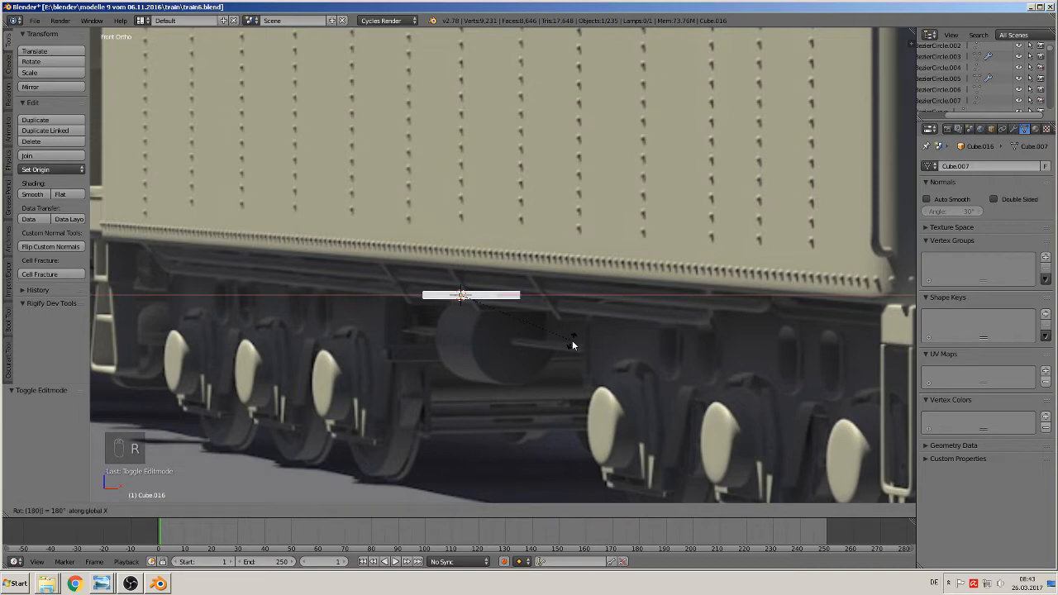
pyautogui.press('Return')
pyautogui.write('rx')
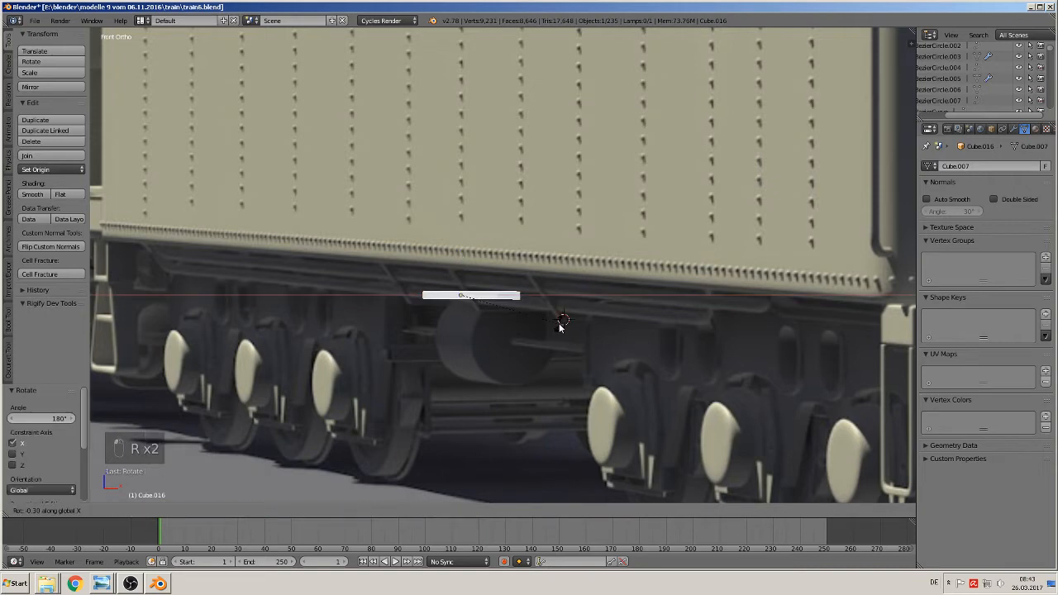
pyautogui.write('90')
pyautogui.press('Return')
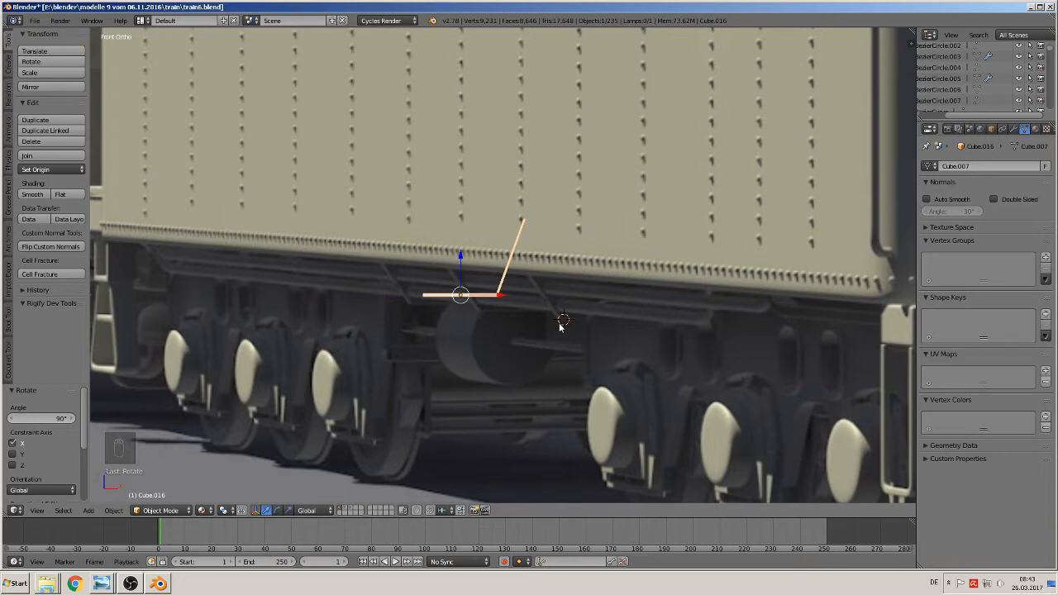
# - Select the tip of the bar's upward arm and lower it about -0.014 along Z
pyautogui.press('Tab')
pyautogui.press('a')
pyautogui.press('a')
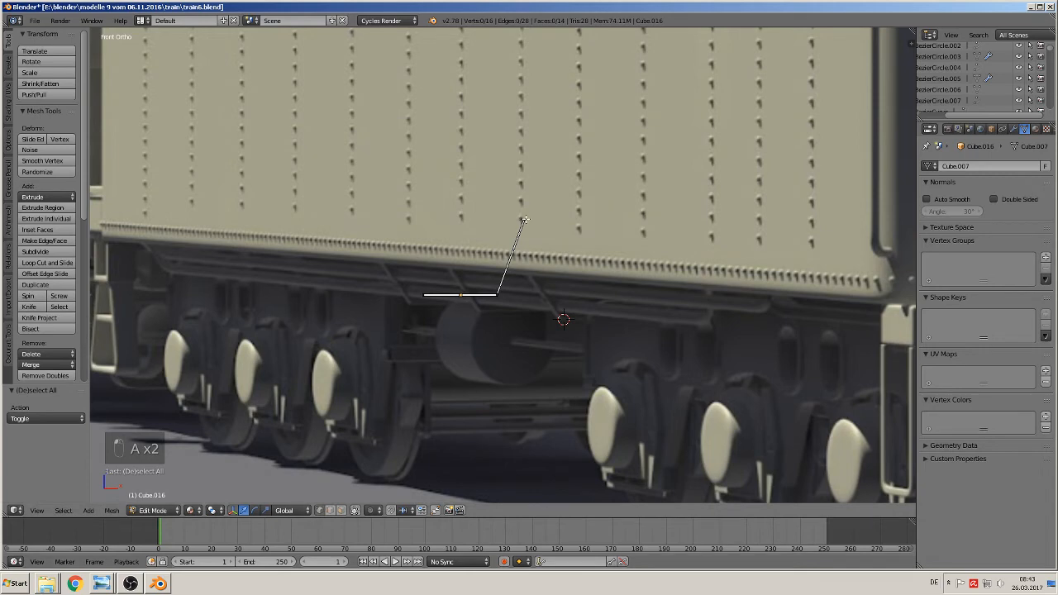
pyautogui.press('b')
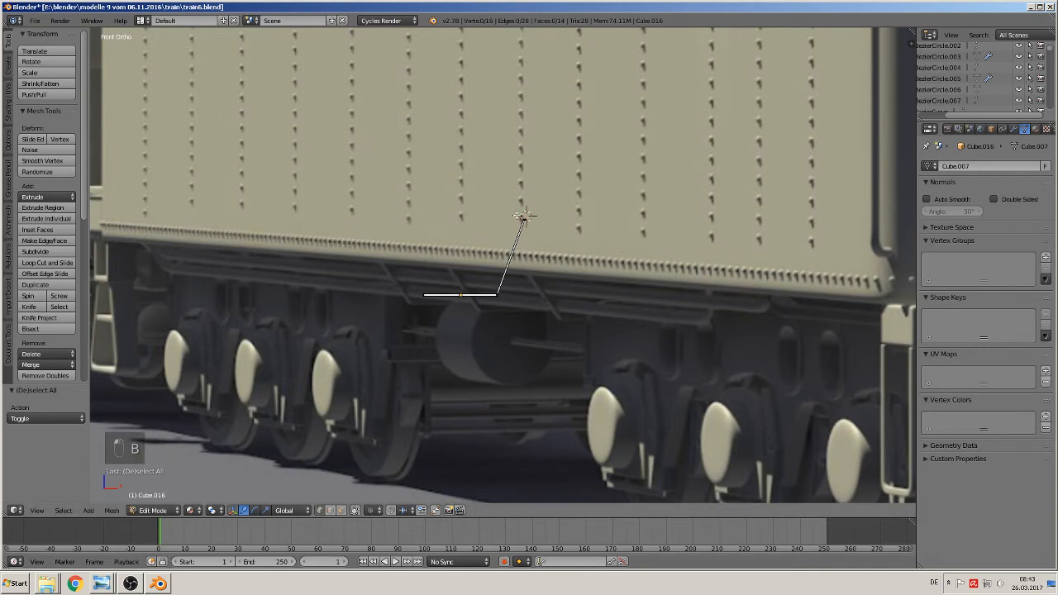
pyautogui.press('v')
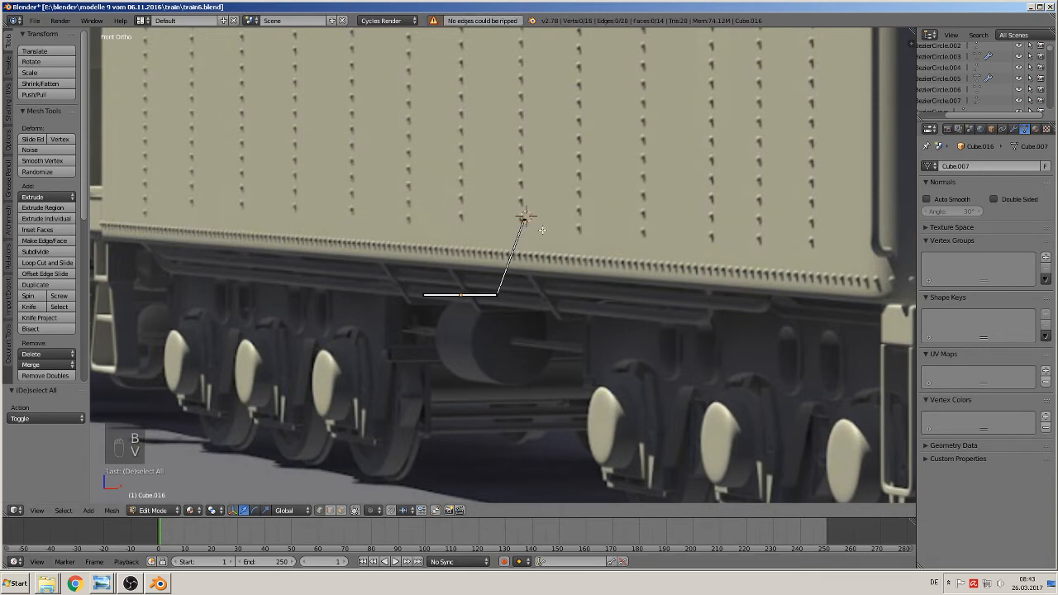
pyautogui.press('c')
pyautogui.click(523, 219)
pyautogui.moveTo(522, 177); pyautogui.dragTo(518, 201)
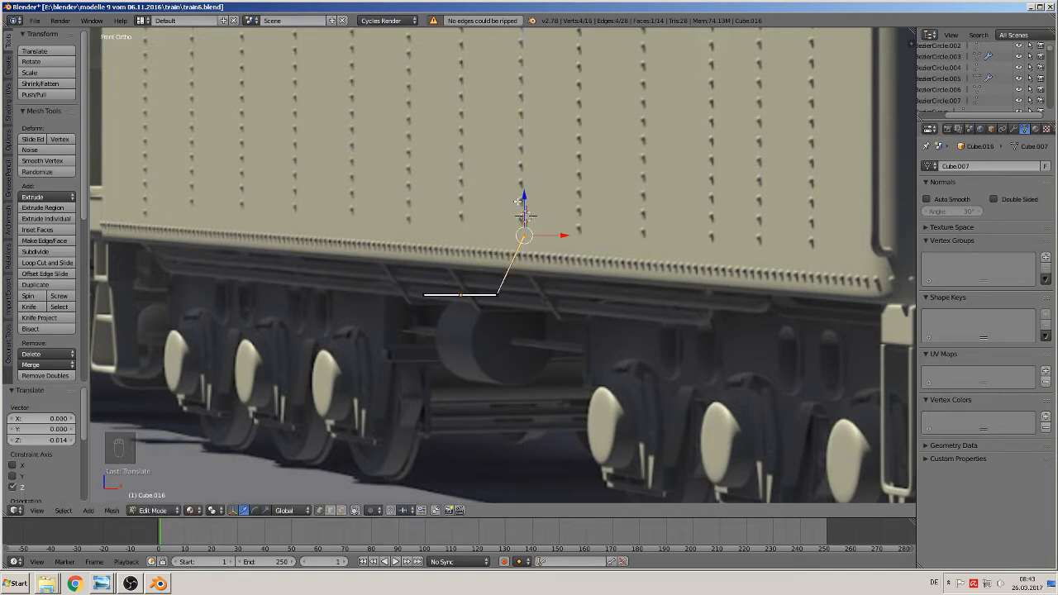
pyautogui.press('Tab')
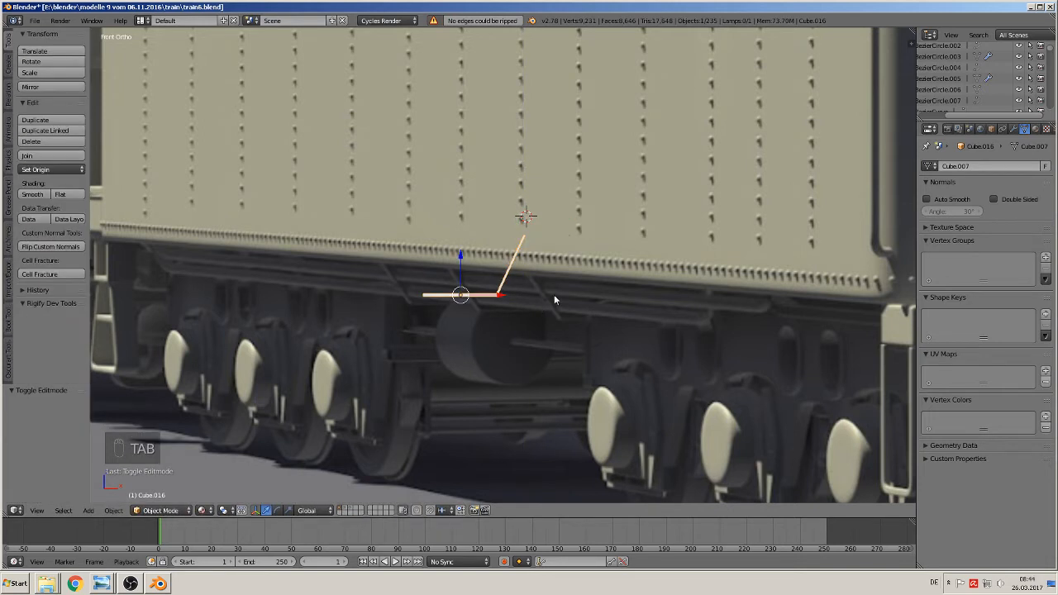
# - Rotate the bent bar 90° and another 180° about the Z axis
pyautogui.write('rz90')
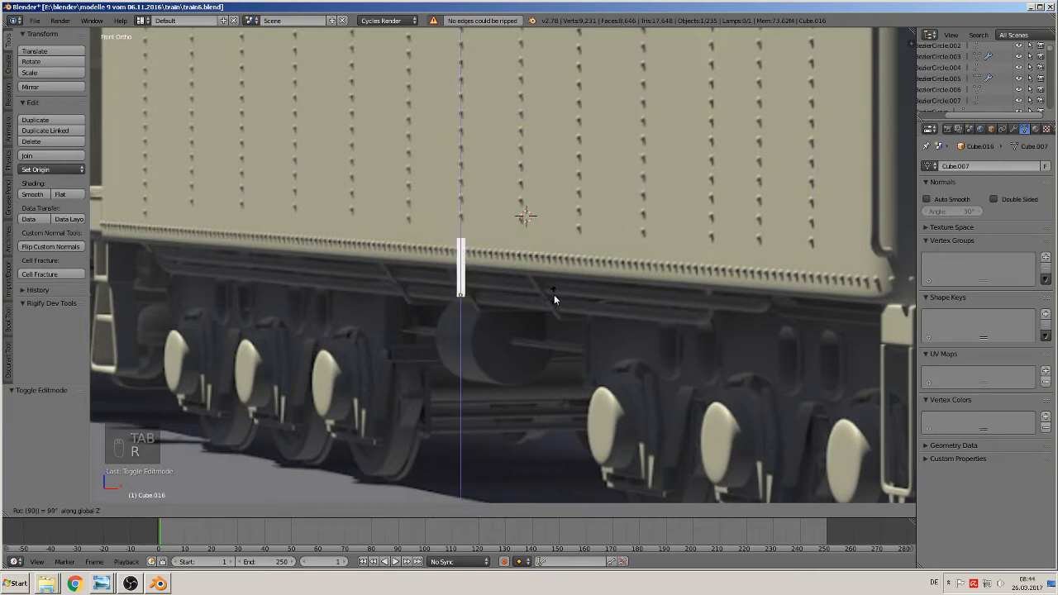
pyautogui.press('Return')
pyautogui.moveTo(554, 294); pyautogui.dragTo(411, 315, button='middle')
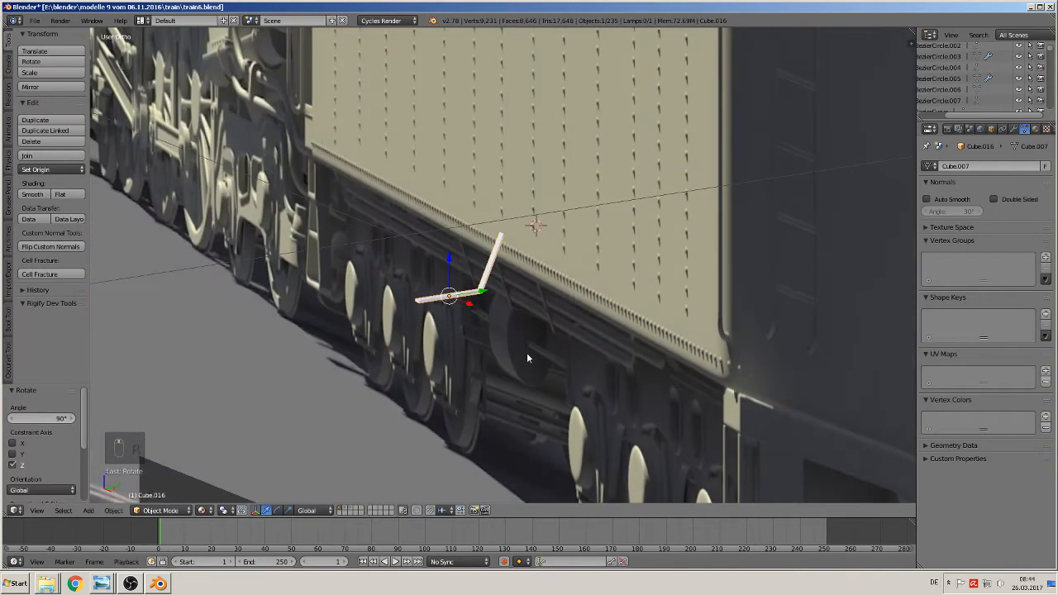
pyautogui.write('rz180')
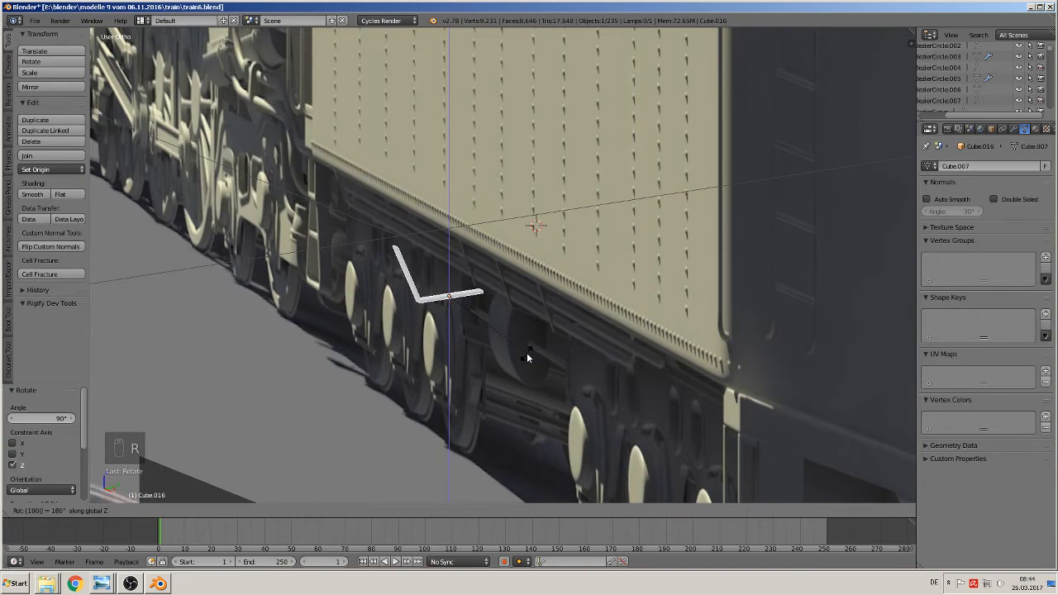
pyautogui.press('Return')
# - Move the bent bar about -6.827 along X from the reference images to the tender model
pyautogui.press('KP_1')
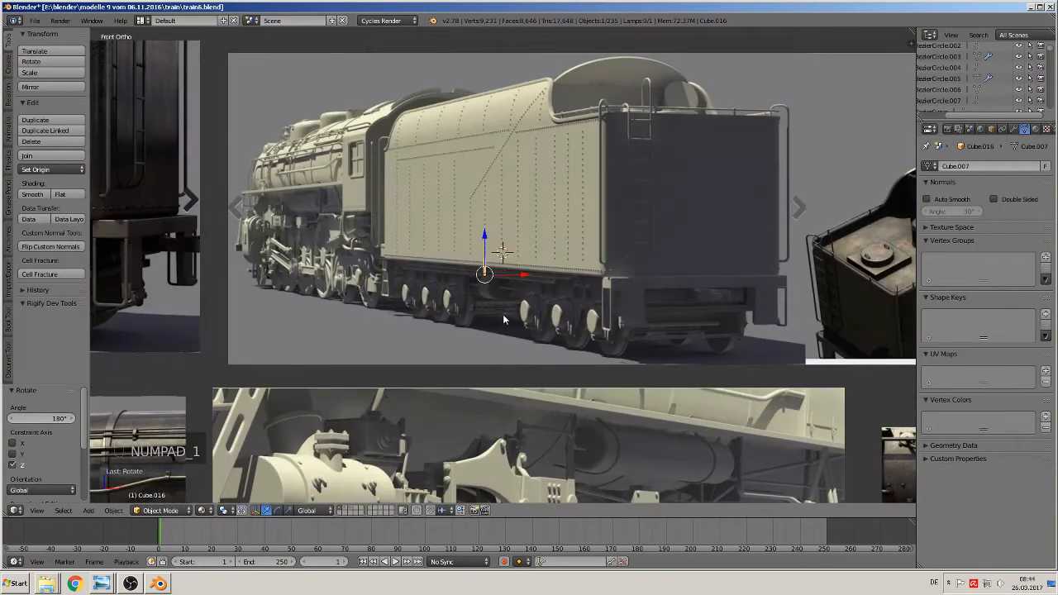
pyautogui.scroll(-5, 503, 314)
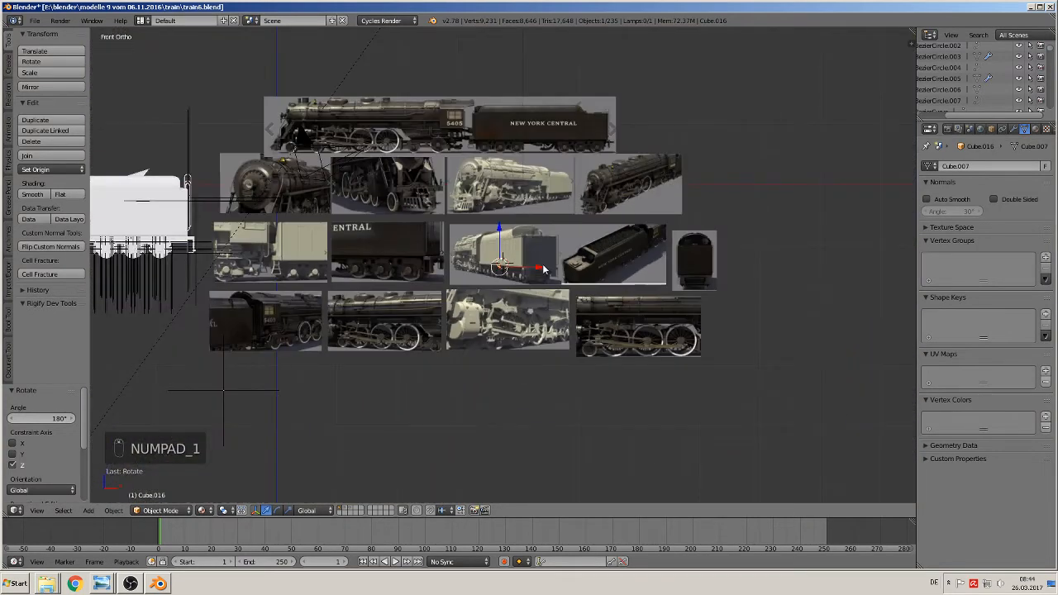
pyautogui.moveTo(543, 270); pyautogui.dragTo(124, 269)
# - Raise the bent bar to the tender body's lower edge and move it about -1.162 along Y to the tender's side
pyautogui.keyDown('shift'); pyautogui.moveTo(174, 273); pyautogui.dragTo(176, 249, button='middle'); pyautogui.keyUp('shift')
pyautogui.scroll(9, 351, 221)
pyautogui.keyDown('shift'); pyautogui.moveTo(385, 236); pyautogui.dragTo(670, 343, button='middle'); pyautogui.keyUp('shift')
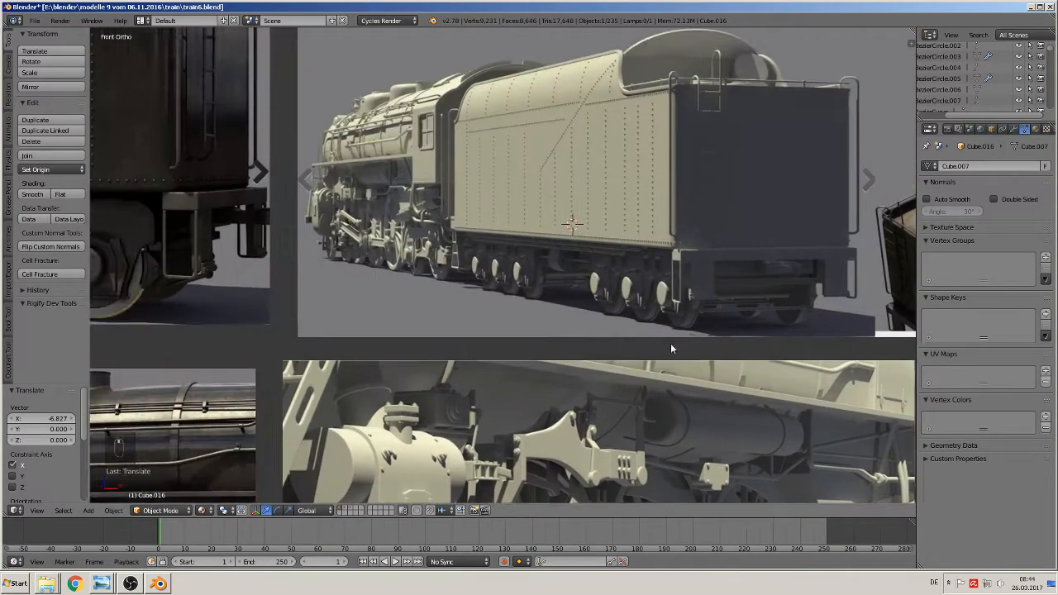
pyautogui.scroll(4, 670, 348)
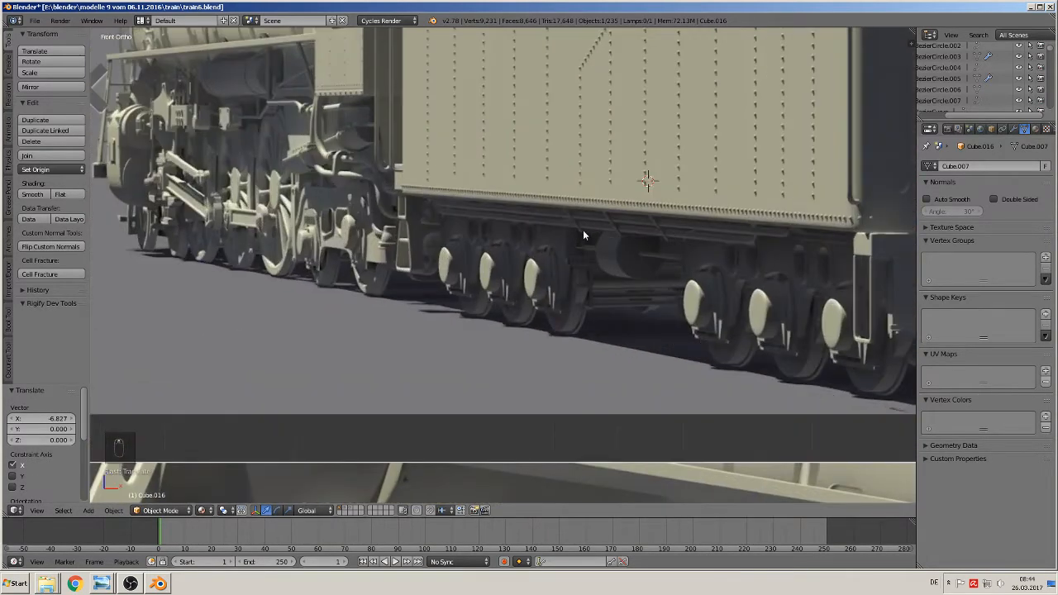
pyautogui.scroll(-12, 496, 285)
pyautogui.keyDown('shift'); pyautogui.moveTo(171, 314); pyautogui.dragTo(598, 337, button='middle'); pyautogui.keyUp('shift')
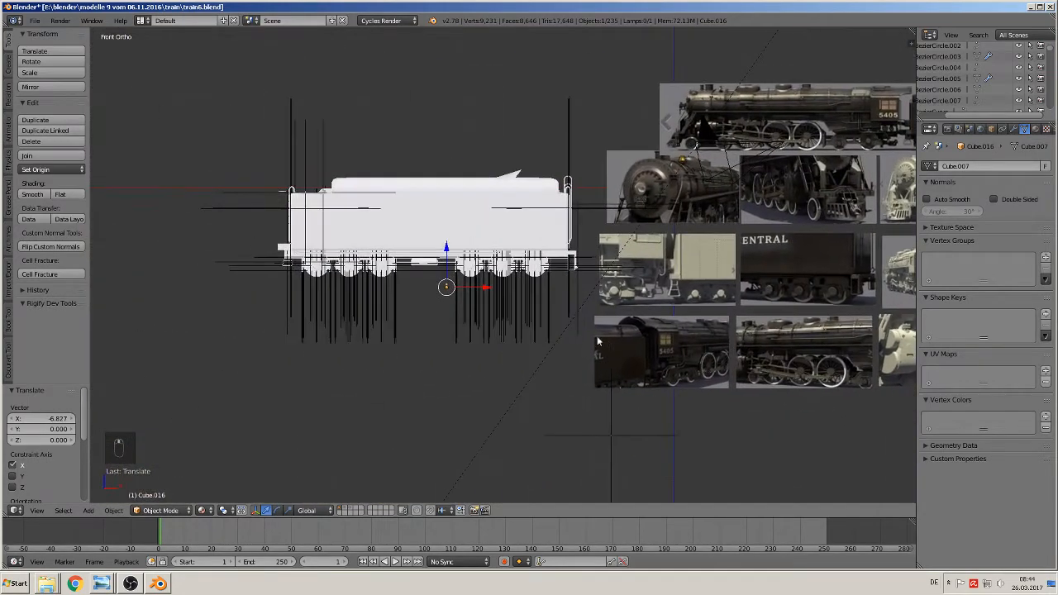
pyautogui.scroll(9, 512, 331)
pyautogui.keyDown('shift'); pyautogui.moveTo(425, 325); pyautogui.dragTo(859, 399, button='middle'); pyautogui.keyUp('shift')
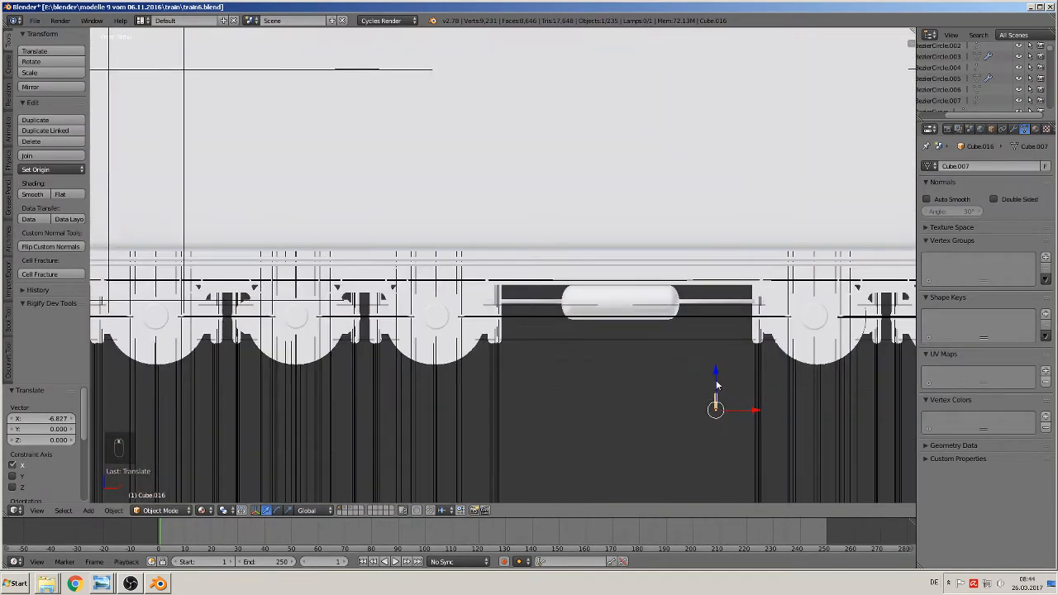
pyautogui.moveTo(715, 384); pyautogui.dragTo(719, 238)
pyautogui.moveTo(720, 237); pyautogui.dragTo(630, 297, button='middle')
pyautogui.moveTo(751, 260); pyautogui.dragTo(447, 312)
pyautogui.press('KP_Decimal')
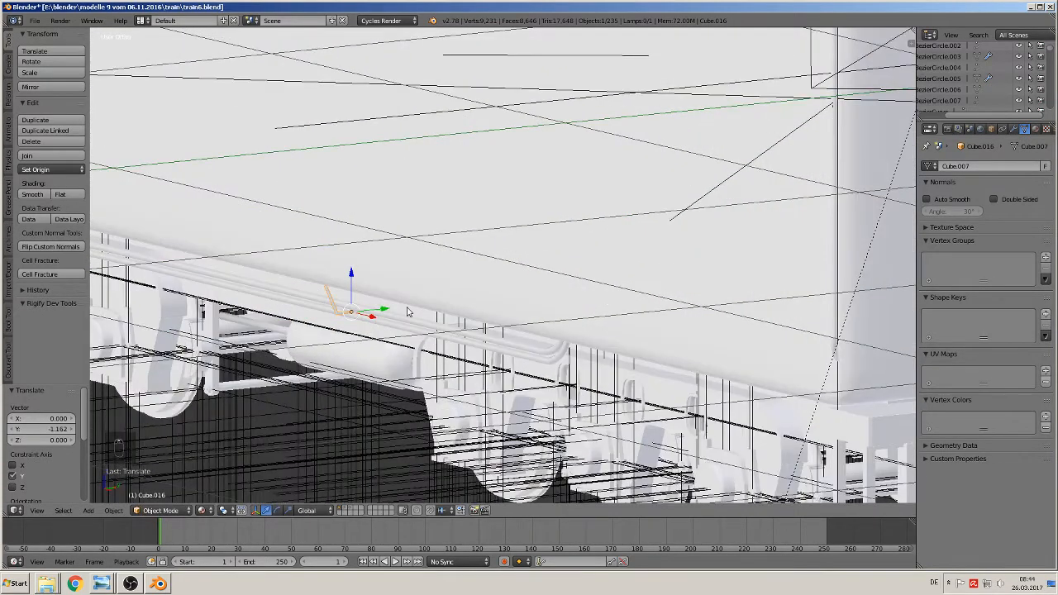
# - Lower the bent bracket bar about 0.012 along Z and shift it about 0.026 along Y beneath the tender's edge
pyautogui.moveTo(419, 320); pyautogui.dragTo(396, 319, button='middle')
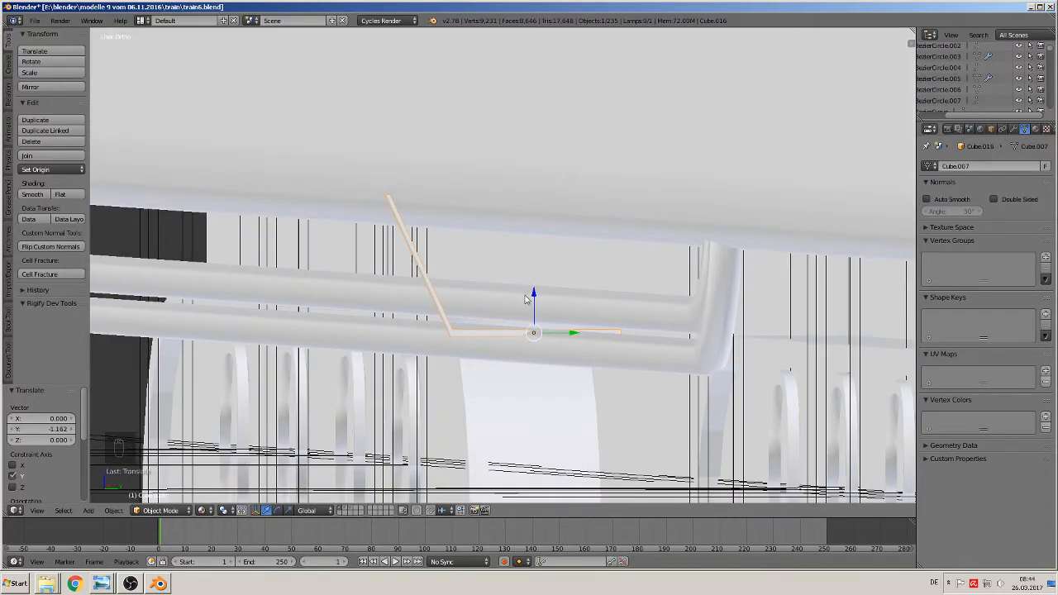
pyautogui.press('g')
pyautogui.press('z')
pyautogui.click(525, 334)
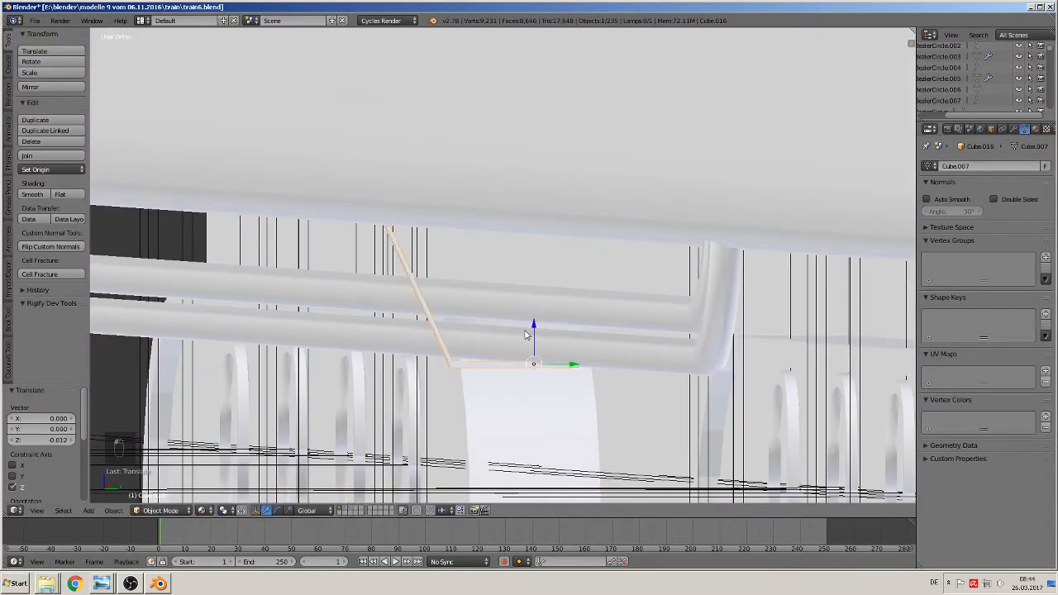
pyautogui.moveTo(525, 335); pyautogui.dragTo(464, 262, button='middle')
pyautogui.press('g')
pyautogui.press('y')
pyautogui.click(633, 367)
pyautogui.moveTo(510, 209); pyautogui.dragTo(517, 398, button='middle')
# - Move the side pipe pair about 0.046 along Y and the bent bracket bar about 0.028 along Y
pyautogui.rightClick(541, 352)
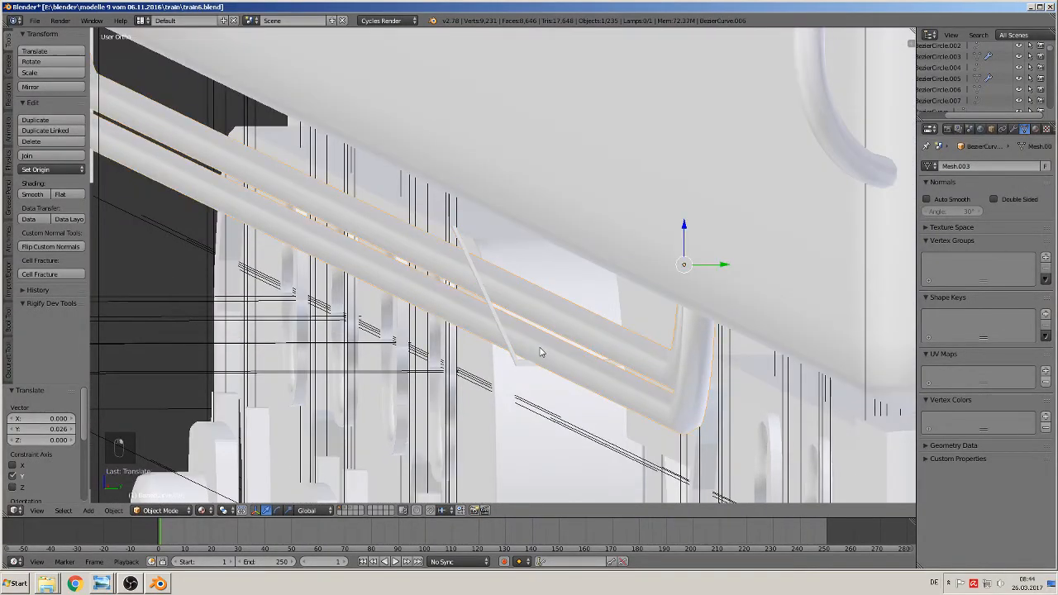
pyautogui.moveTo(725, 265); pyautogui.dragTo(828, 261)
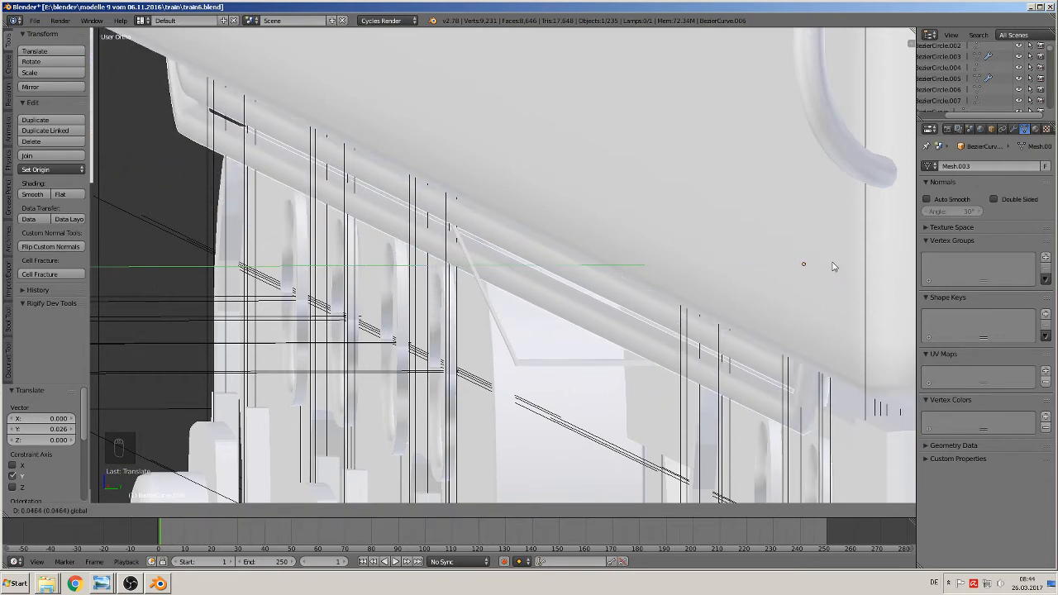
pyautogui.click(832, 265)
pyautogui.rightClick(538, 365)
pyautogui.moveTo(633, 363); pyautogui.dragTo(708, 350)
pyautogui.moveTo(709, 349); pyautogui.dragTo(639, 302, button='middle')
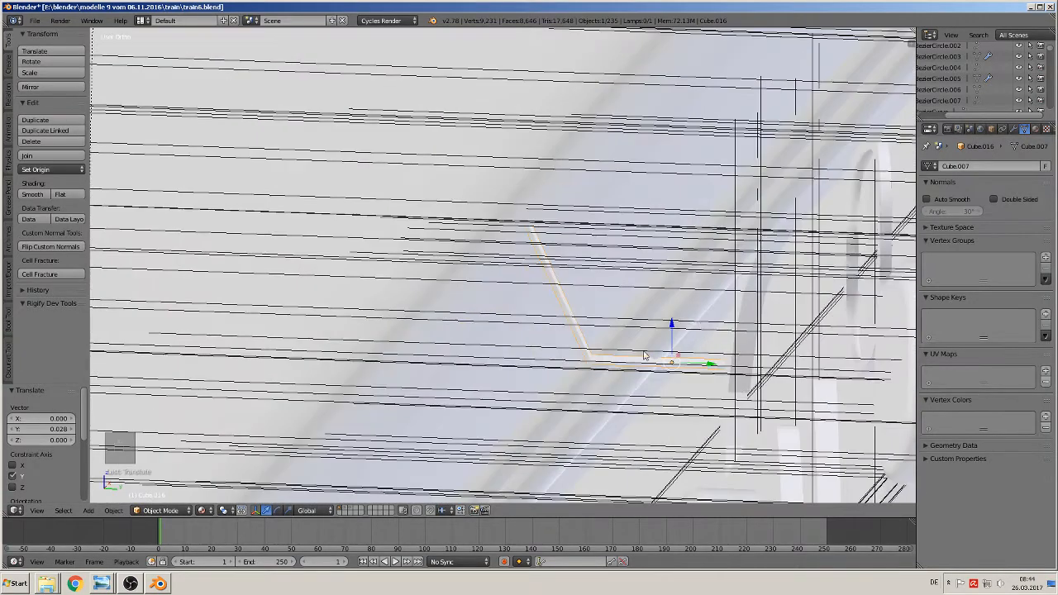
# - Shift the side pipe pair about -0.016 along Y so it sits on the bracket bar
pyautogui.moveTo(645, 356); pyautogui.dragTo(659, 393, button='middle')
pyautogui.rightClick(659, 325)
pyautogui.press('KP_Decimal')
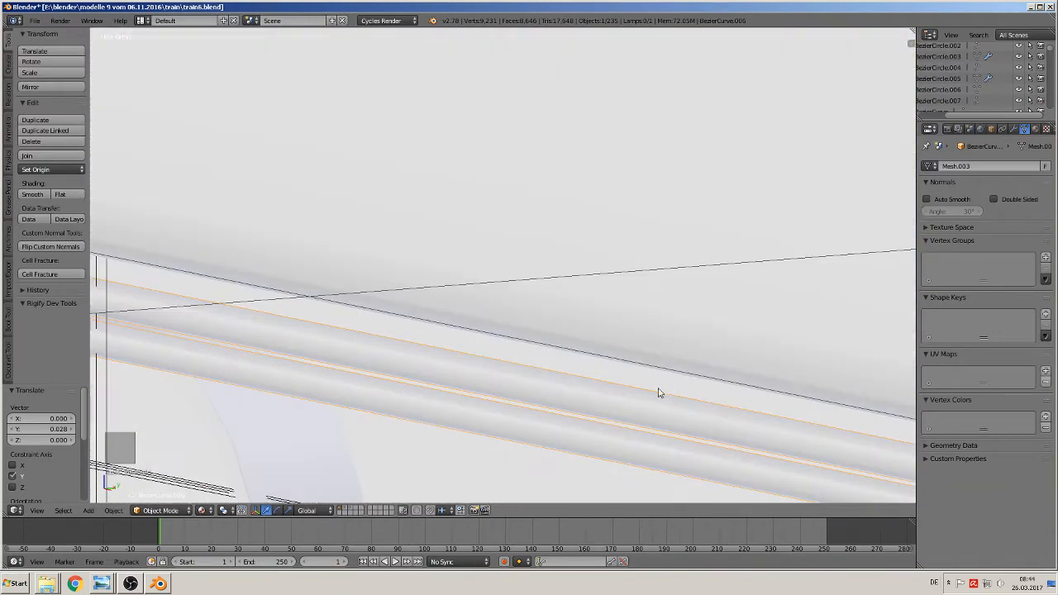
pyautogui.scroll(-5, 562, 413)
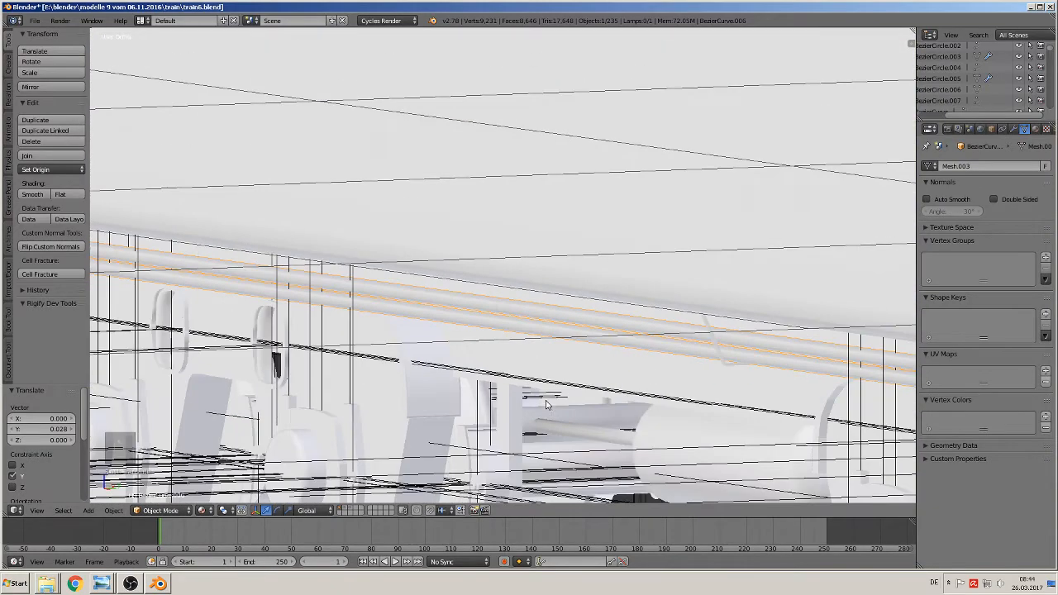
pyautogui.press('g')
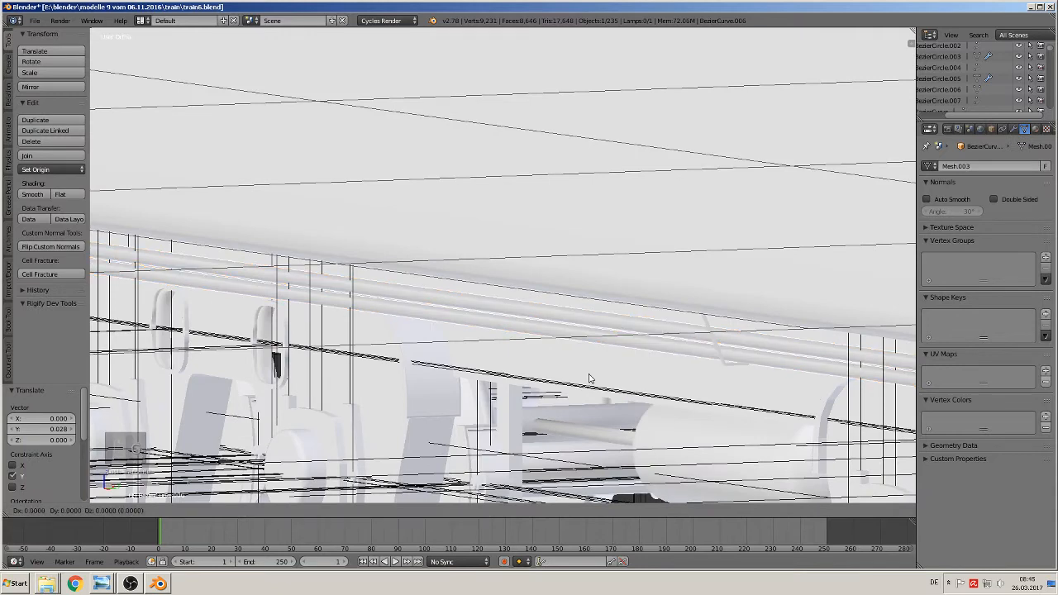
pyautogui.press('y')
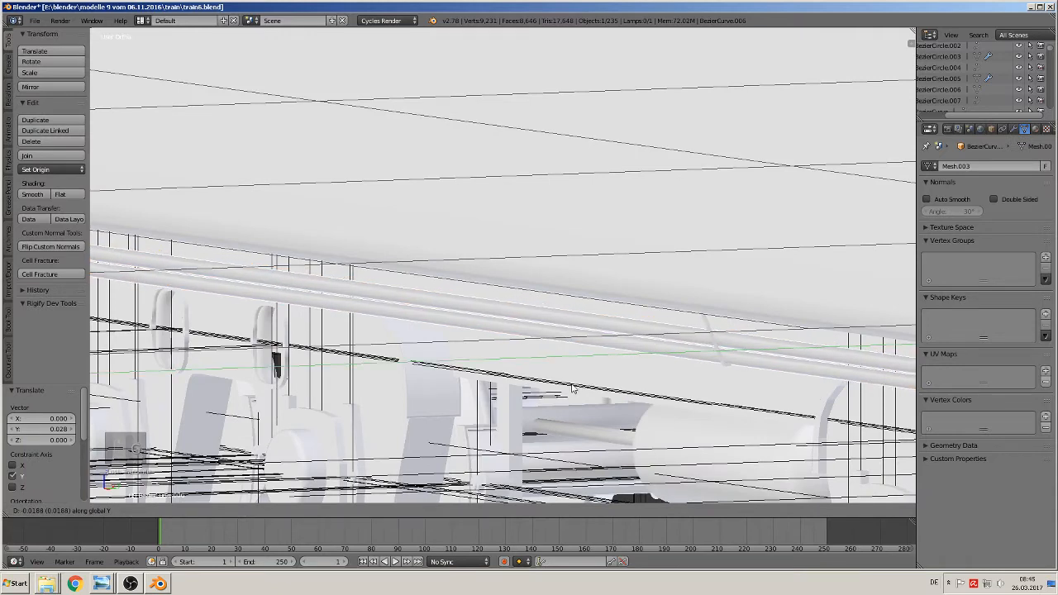
pyautogui.click(578, 385)
# - Widen the bent bracket bar by scaling it about 1.659 along X in front view
pyautogui.scroll(2, 602, 373)
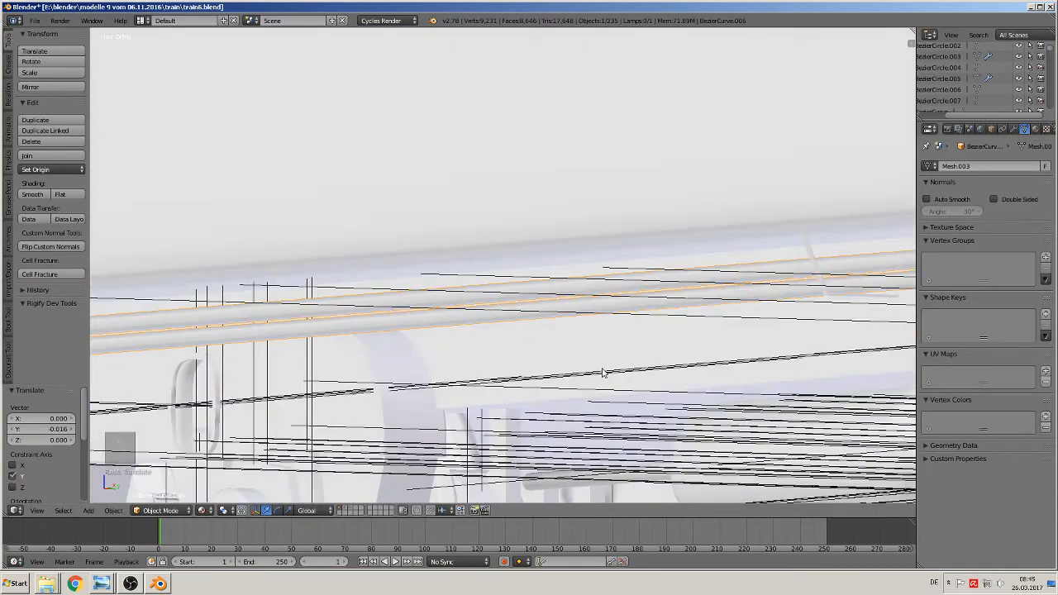
pyautogui.moveTo(603, 373); pyautogui.dragTo(854, 378, button='middle')
pyautogui.moveTo(752, 329); pyautogui.dragTo(747, 307, button='middle')
pyautogui.press('KP_1')
pyautogui.scroll(3, 629, 348)
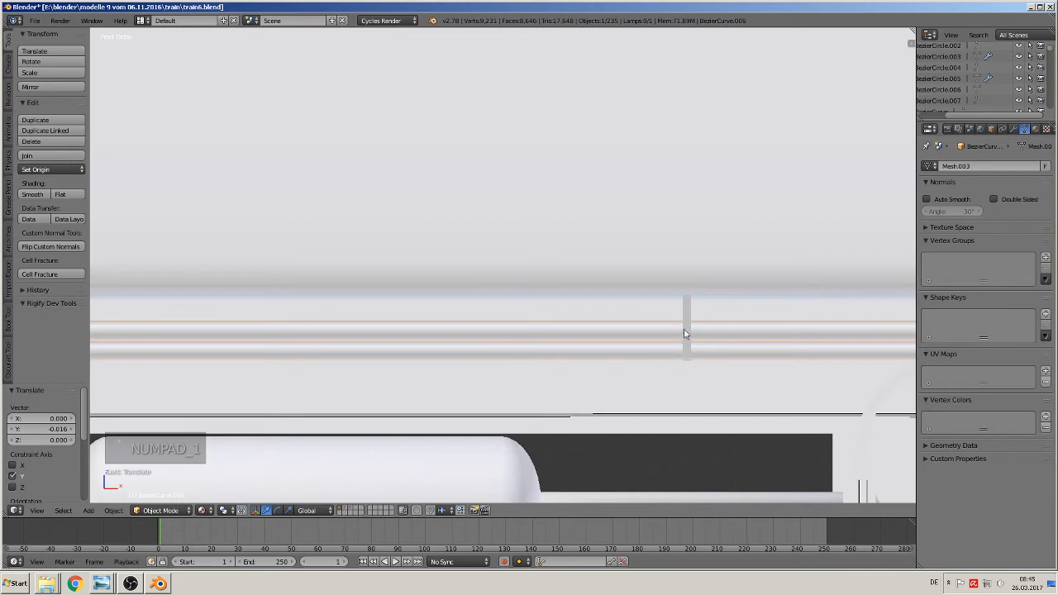
pyautogui.rightClick(685, 334)
pyautogui.press('s')
pyautogui.press('x')
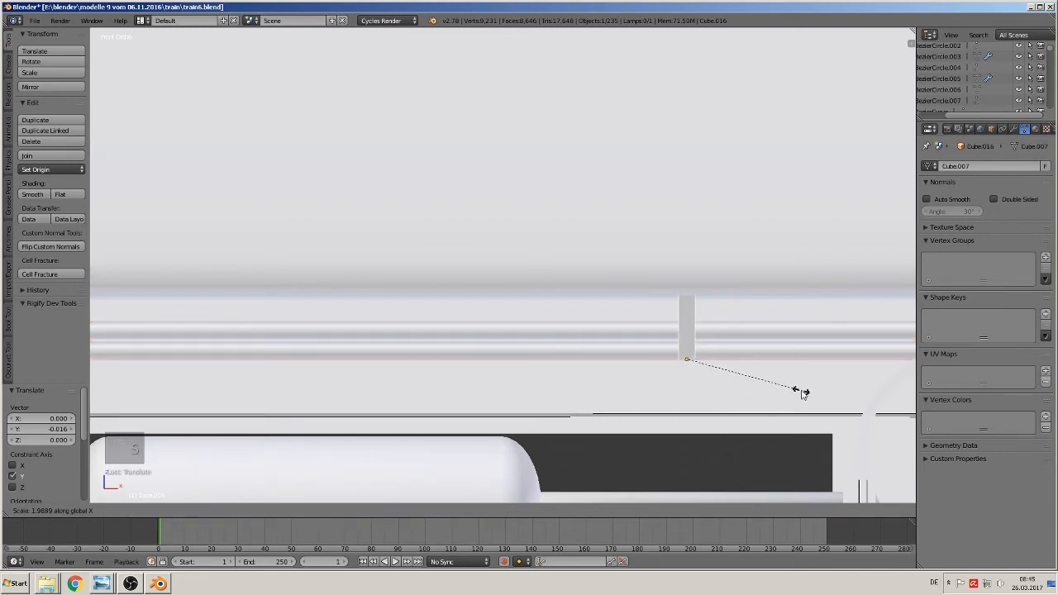
pyautogui.click(772, 392)
# - Duplicate the bracket bar twice along the pipes, spacing the two copies about 0.279 apart in X
pyautogui.scroll(-5, 772, 392)
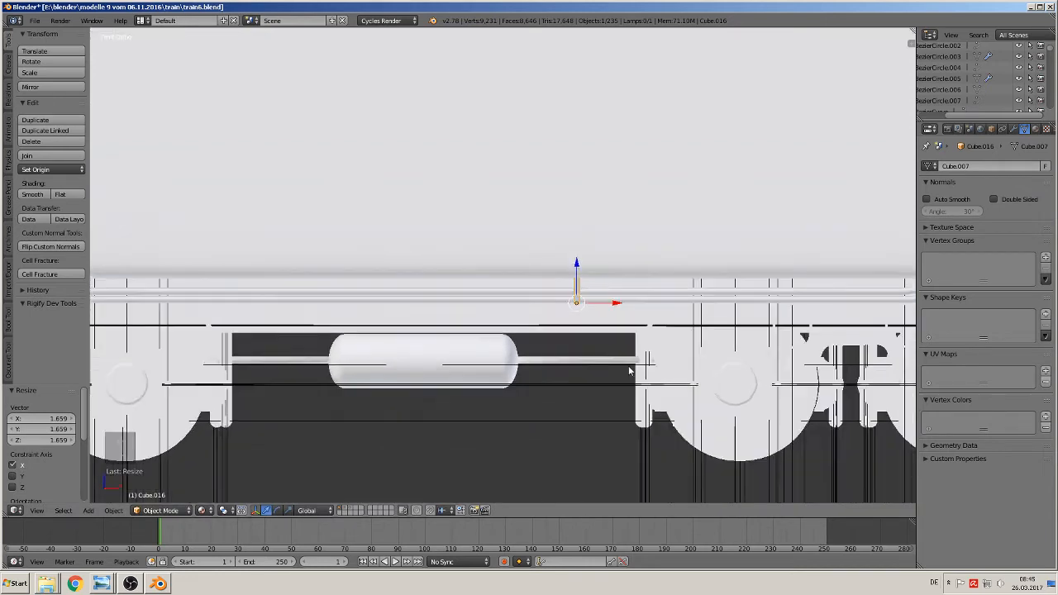
pyautogui.scroll(1, 628, 372)
pyautogui.hotkey('shift', 'd')
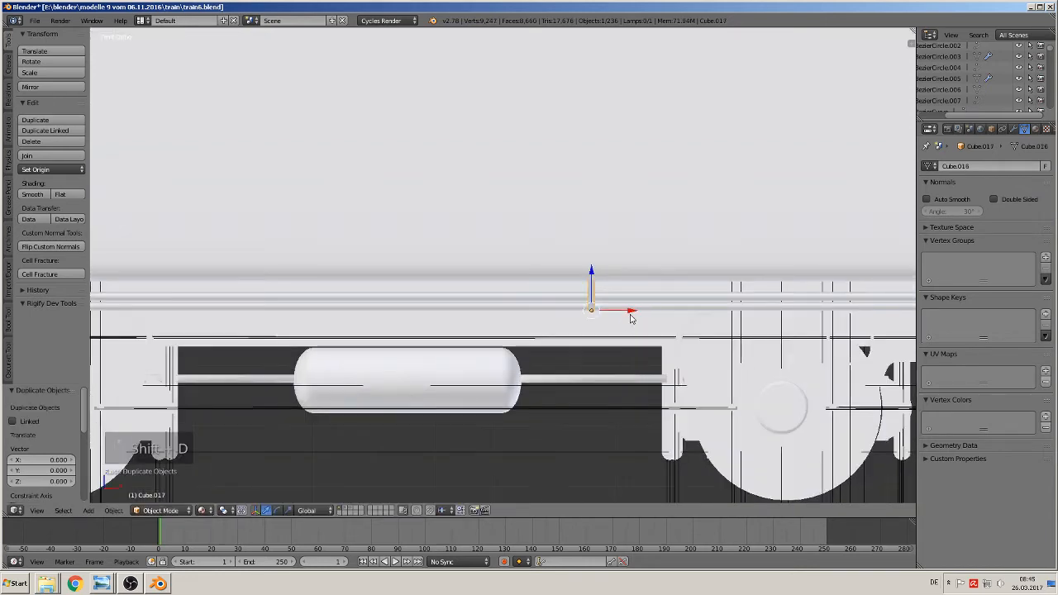
pyautogui.moveTo(297, 315); pyautogui.dragTo(465, 317)
pyautogui.hotkey('shift', 'd')
pyautogui.click(303, 317)
# - Join the three bracket bars into a single object
pyautogui.keyDown('shift'); pyautogui.rightClick(267, 289); pyautogui.keyUp('shift')
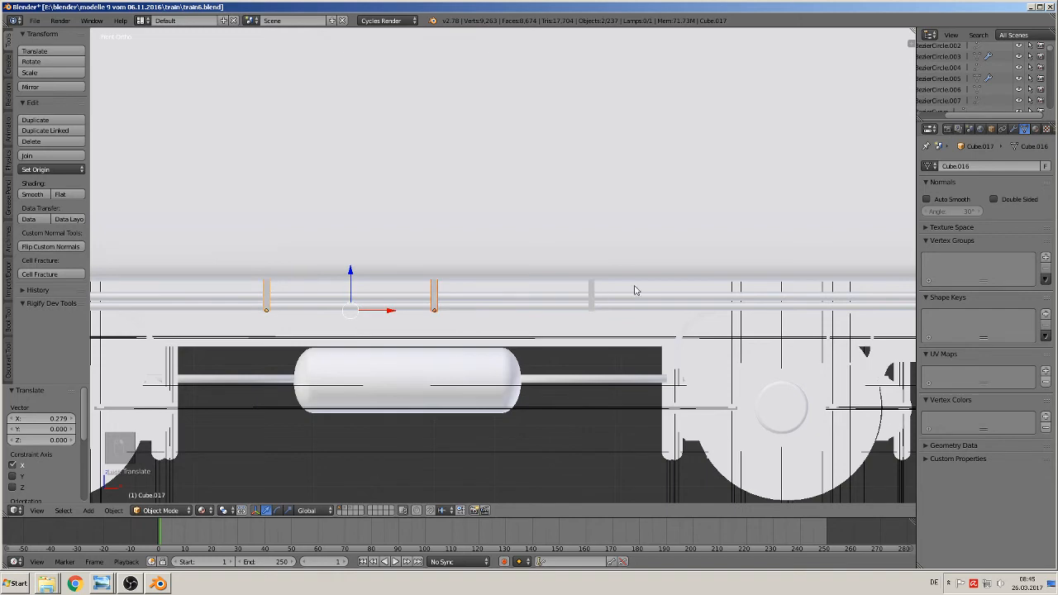
pyautogui.keyDown('shift'); pyautogui.rightClick(592, 293); pyautogui.keyUp('shift')
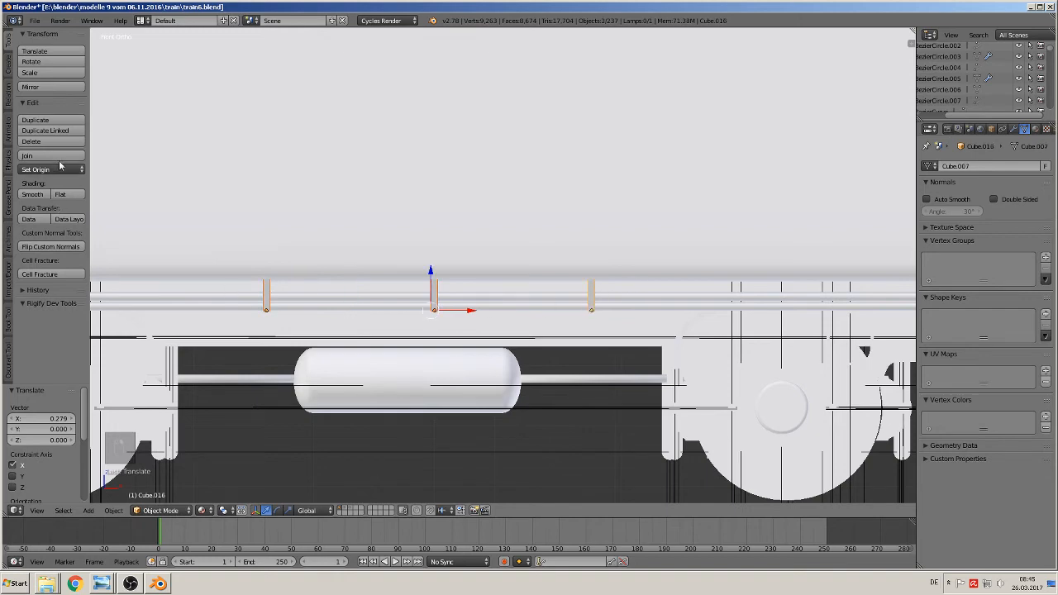
pyautogui.click(58, 156)
# - Duplicate the joined bracket set and move the copy about 1.154 along Y to the tender's opposite side
pyautogui.moveTo(558, 377); pyautogui.dragTo(450, 364, button='middle')
pyautogui.hotkey('shift', 'd')
pyautogui.rightClick(507, 386)
pyautogui.scroll(-3, 551, 372)
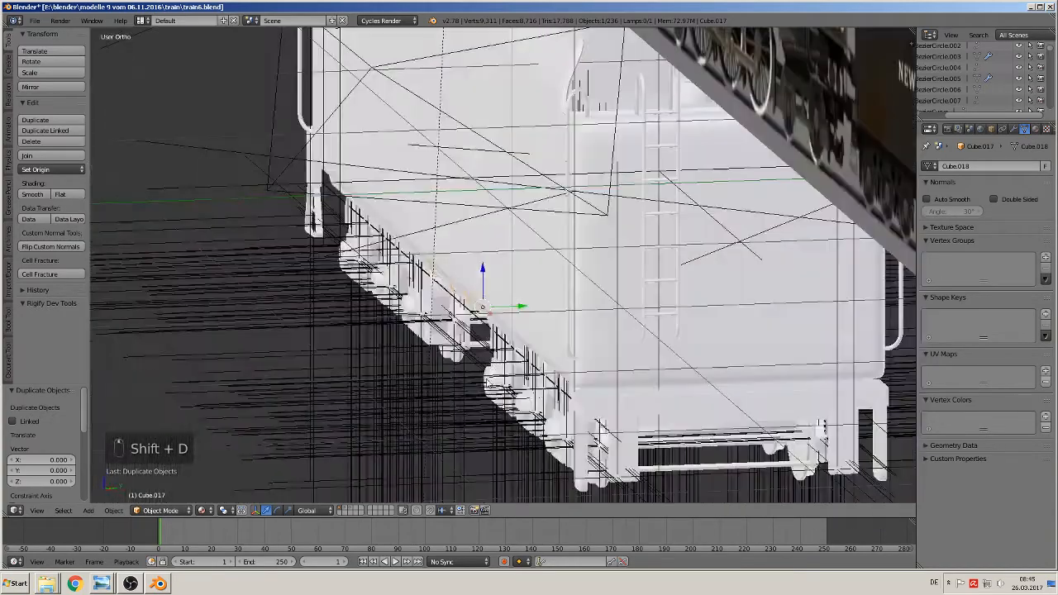
pyautogui.moveTo(522, 308); pyautogui.dragTo(915, 288)
pyautogui.keyDown('shift'); pyautogui.moveTo(914, 289); pyautogui.dragTo(648, 320, button='middle'); pyautogui.keyUp('shift')
pyautogui.moveTo(649, 321); pyautogui.dragTo(585, 365, button='middle')
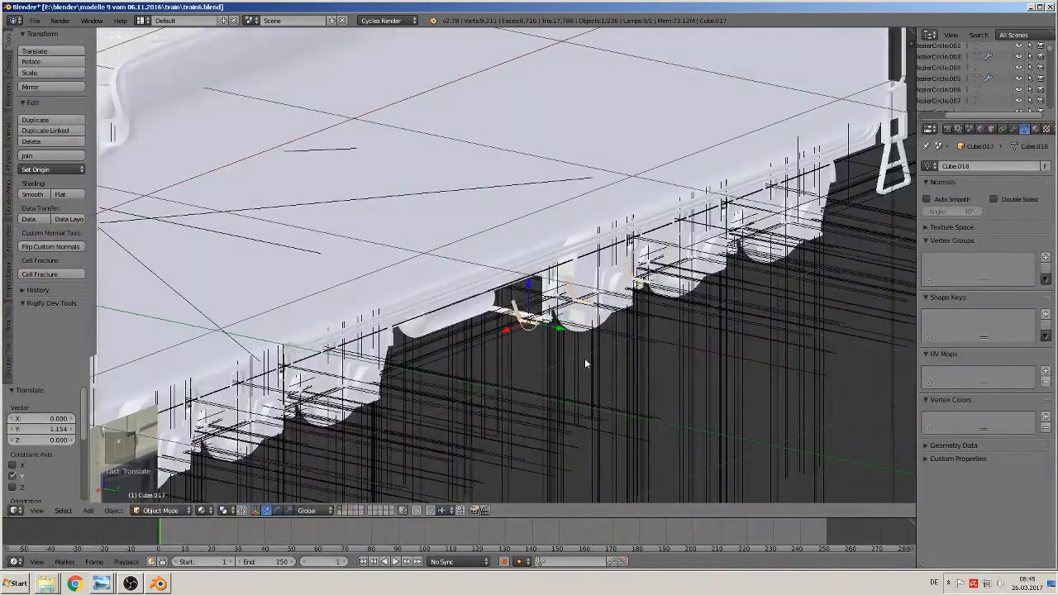
# - Rotate the copied bracket set 180° about Z and move it about -0.31 along Y towards the tender's pipes
pyautogui.write('rz180')
pyautogui.press('Return')
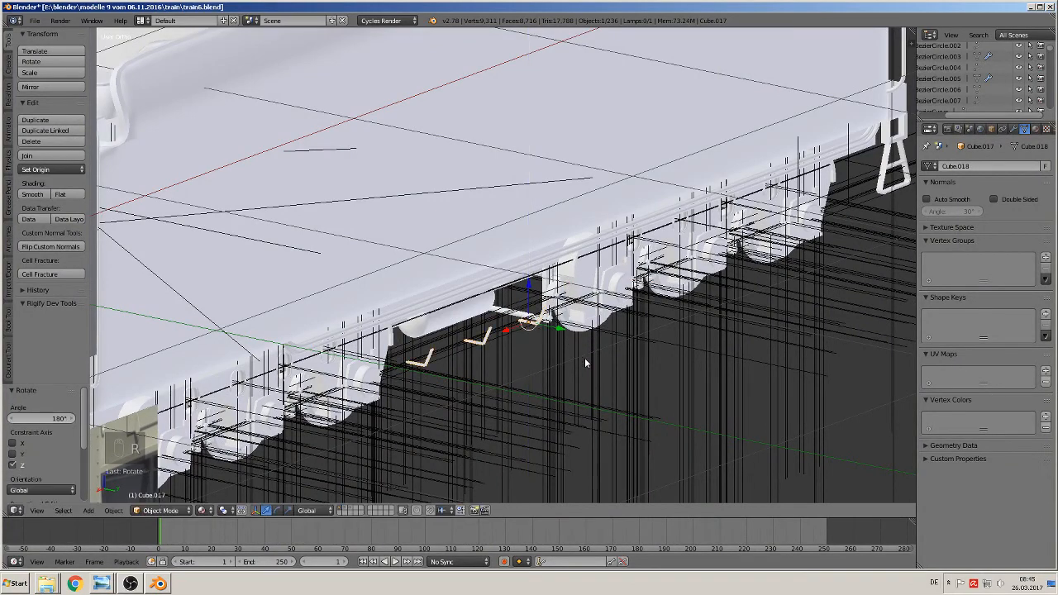
pyautogui.moveTo(584, 358); pyautogui.dragTo(481, 275, button='middle')
pyautogui.press('g')
pyautogui.press('y')
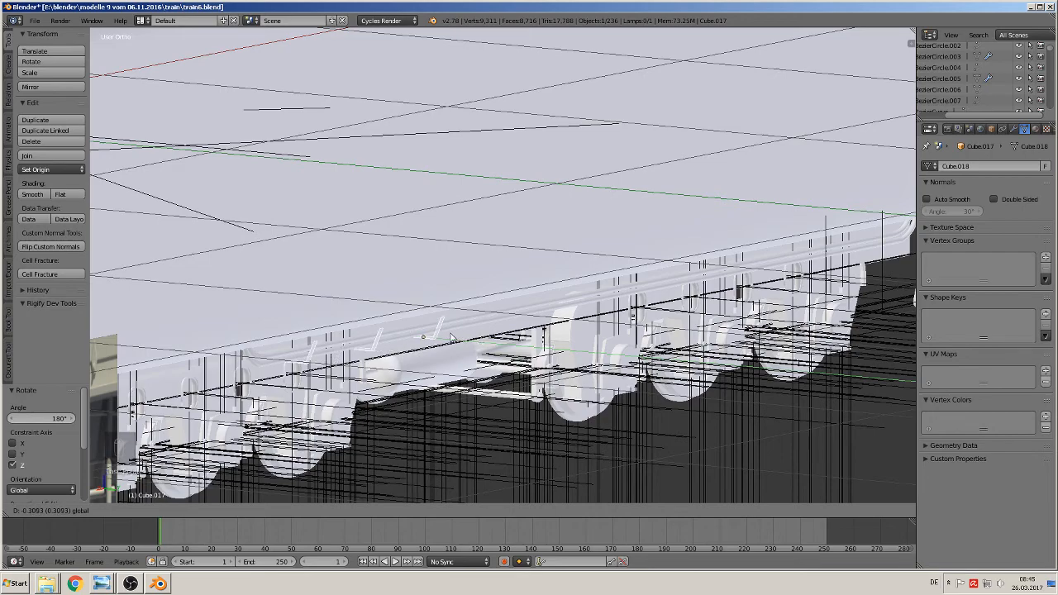
pyautogui.click(455, 337)
# - Raise the copied bracket set about 0.018 along Z and shift it about -0.070 along Y under the body edge
pyautogui.moveTo(455, 337); pyautogui.dragTo(461, 314, button='middle')
pyautogui.press('g')
pyautogui.press('z')
pyautogui.click(445, 308)
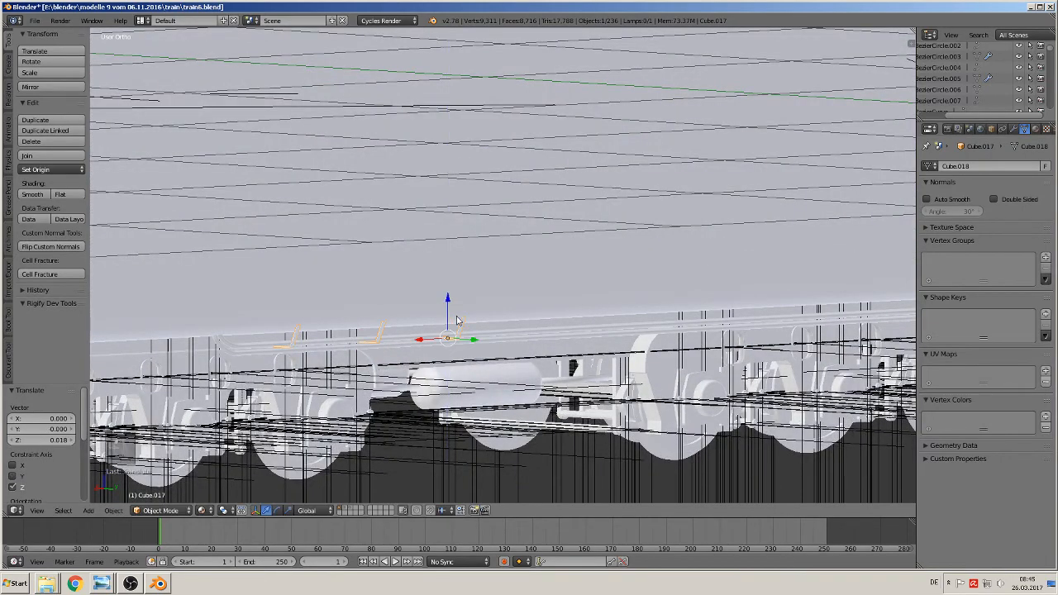
pyautogui.scroll(6, 518, 324)
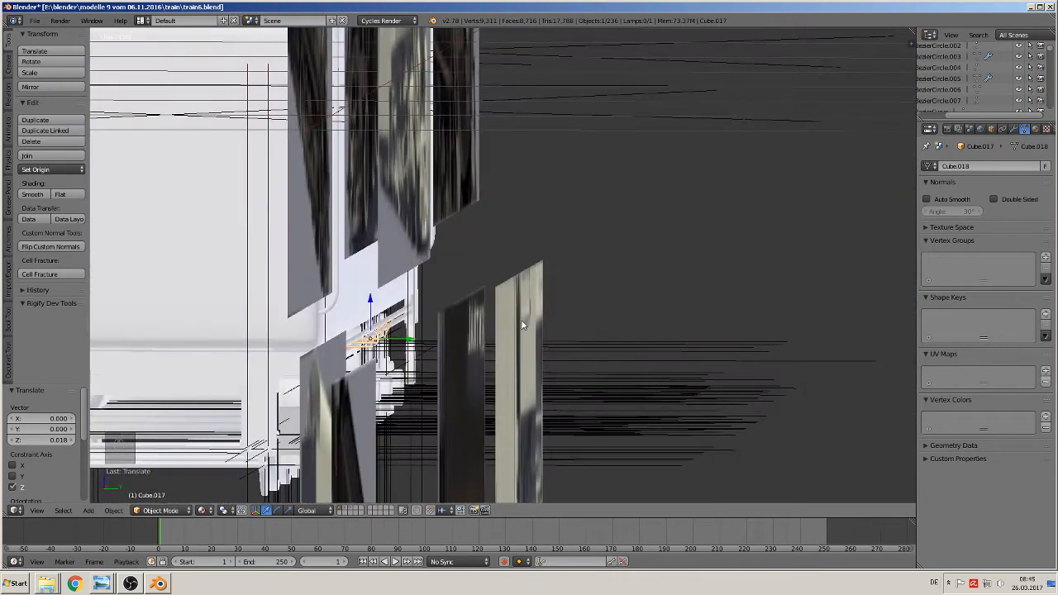
pyautogui.press('g')
pyautogui.press('y')
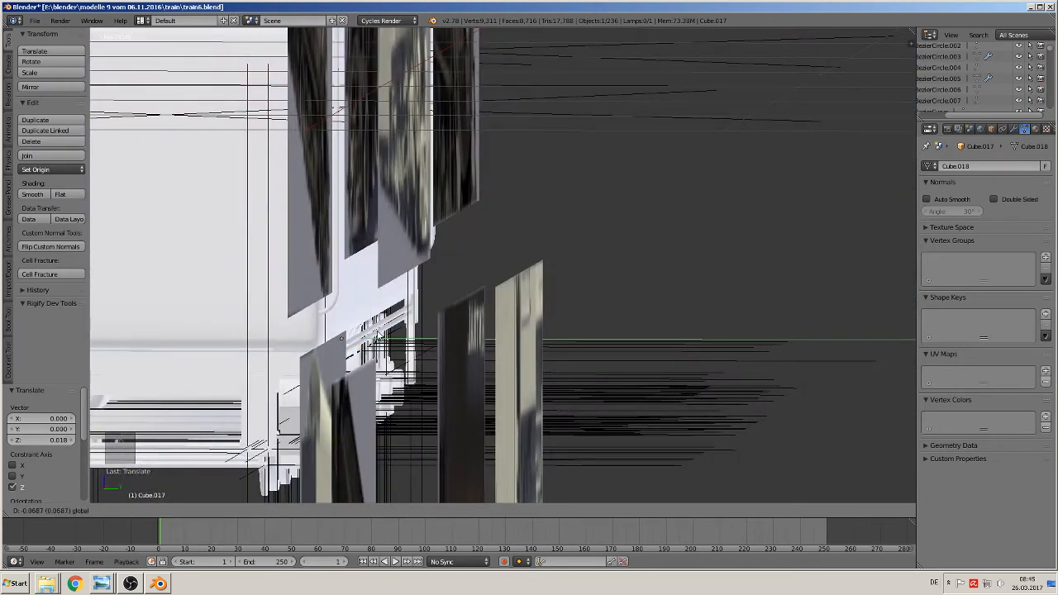
pyautogui.click(378, 330)
# - Move the pipe pair on this side about -0.028 along Y to line up with the brackets
pyautogui.rightClick(377, 332)
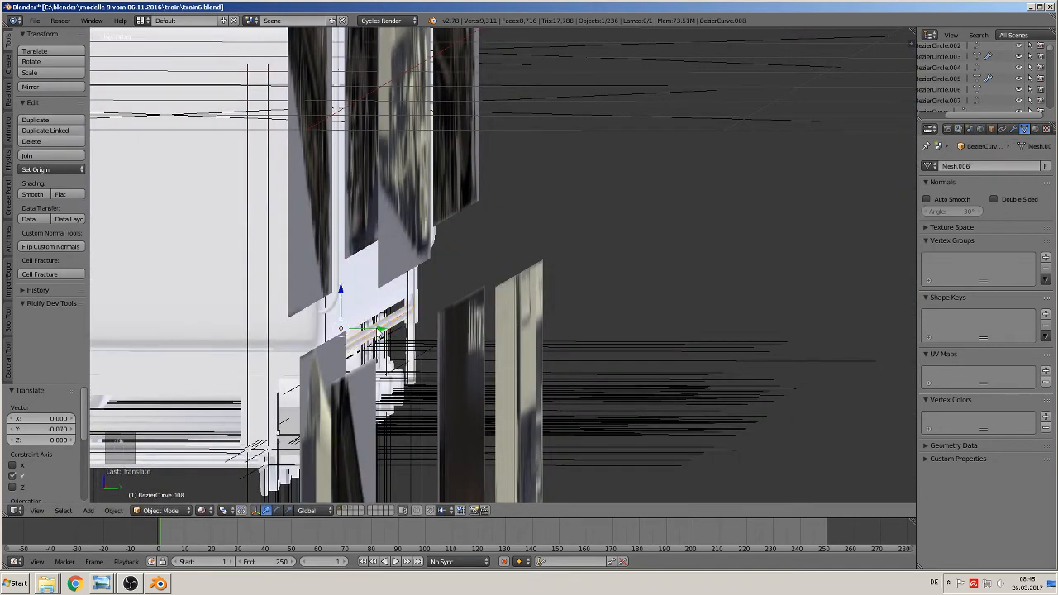
pyautogui.press('g')
pyautogui.press('y')
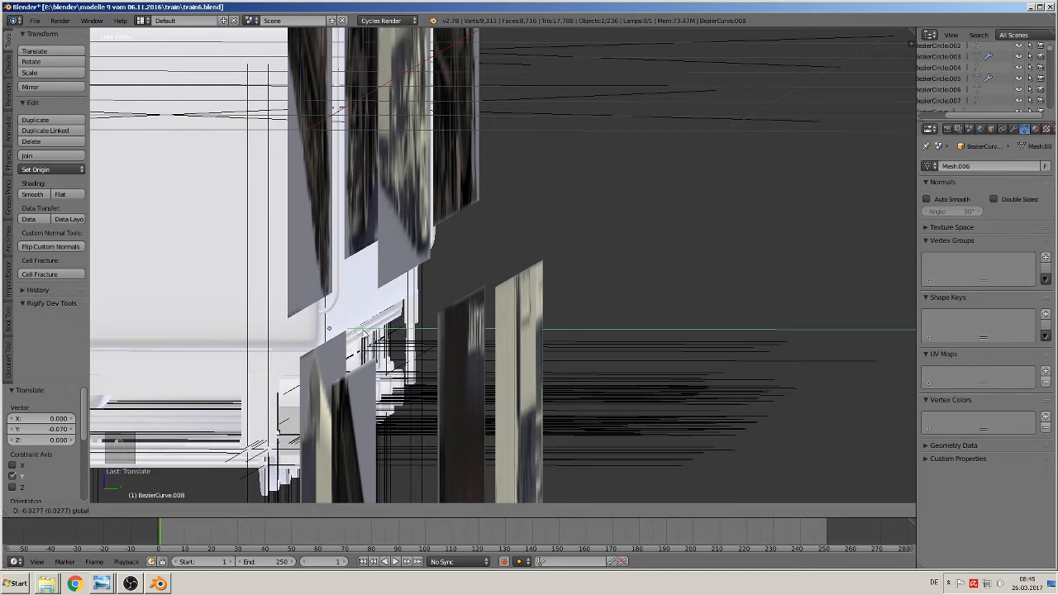
pyautogui.click(362, 331)
pyautogui.scroll(4, 348, 356)
pyautogui.moveTo(331, 382); pyautogui.dragTo(473, 286, button='middle')
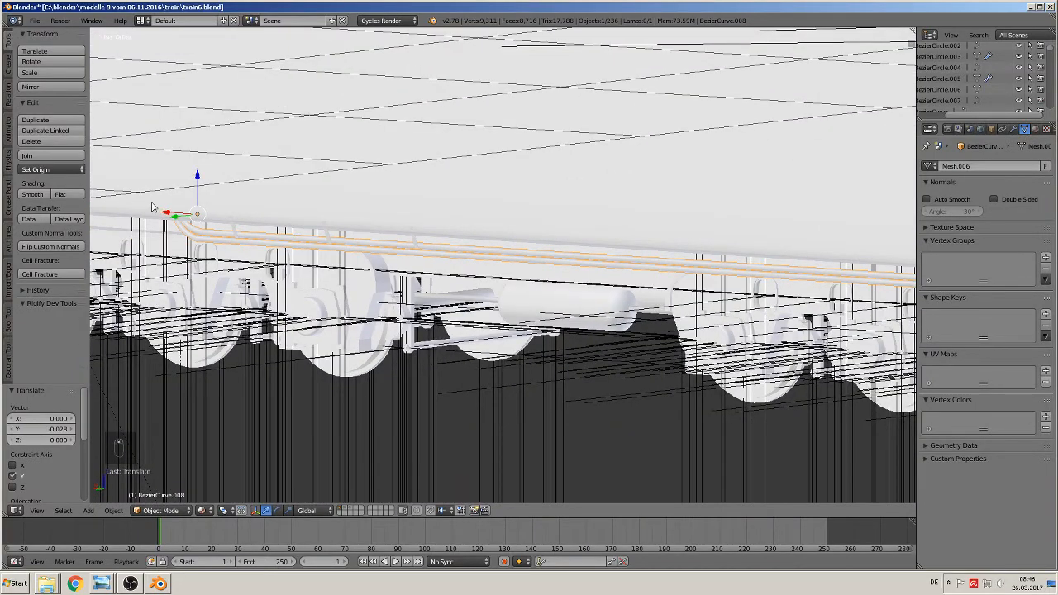
# - Move the copied bracket set about -0.553 along X so it sits above the air tank
pyautogui.rightClick(235, 229)
pyautogui.rightClick(231, 231)
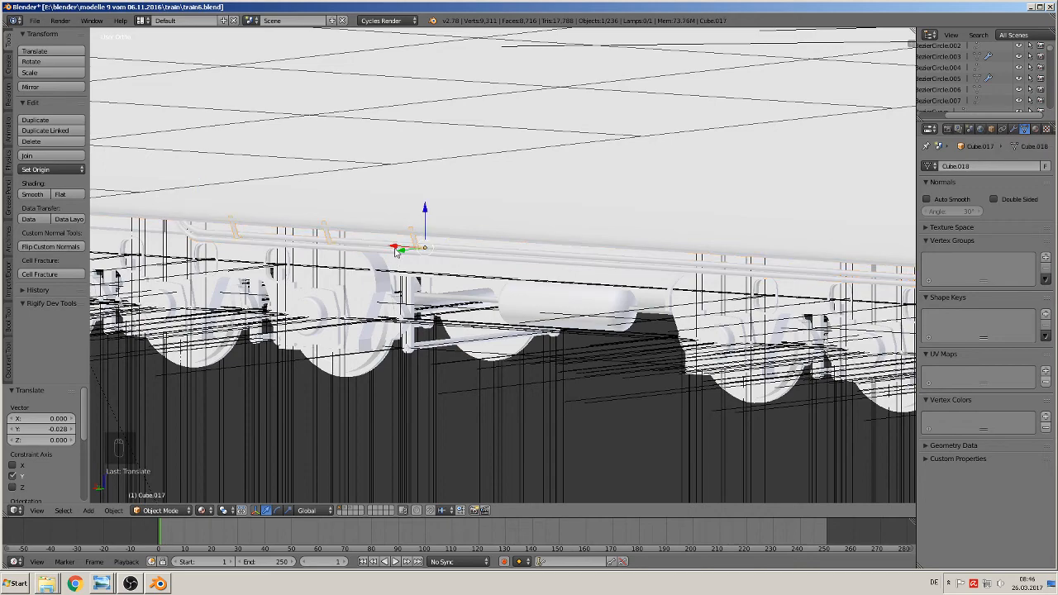
pyautogui.moveTo(408, 267); pyautogui.dragTo(475, 261, button='middle')
pyautogui.moveTo(407, 247); pyautogui.dragTo(638, 259)
pyautogui.scroll(2, 651, 275)
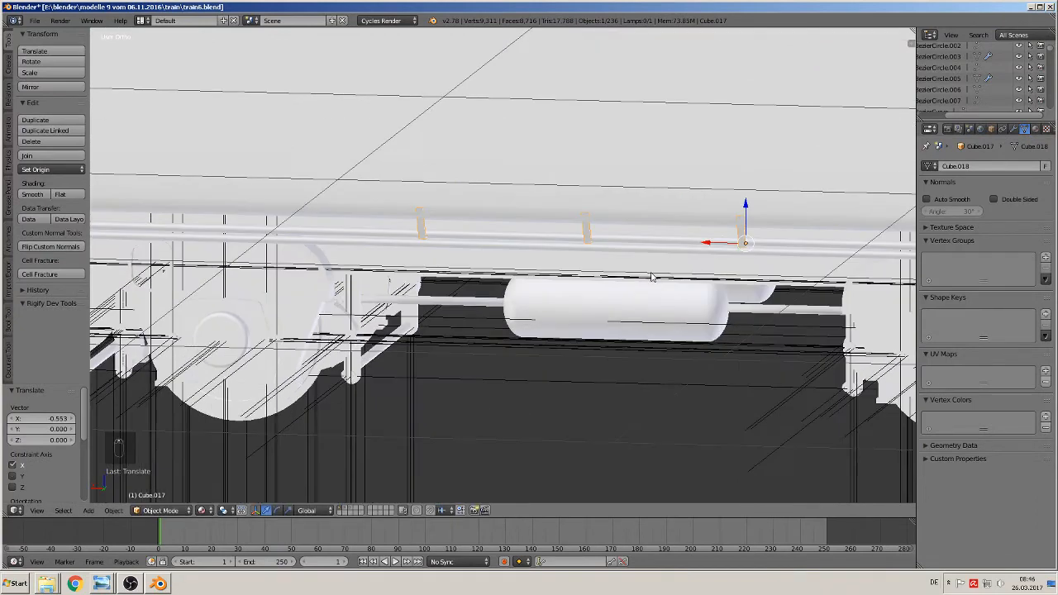
# - Set the bracket set's origin to its geometry and lower it about 0.018 along Z
pyautogui.click(41, 170)
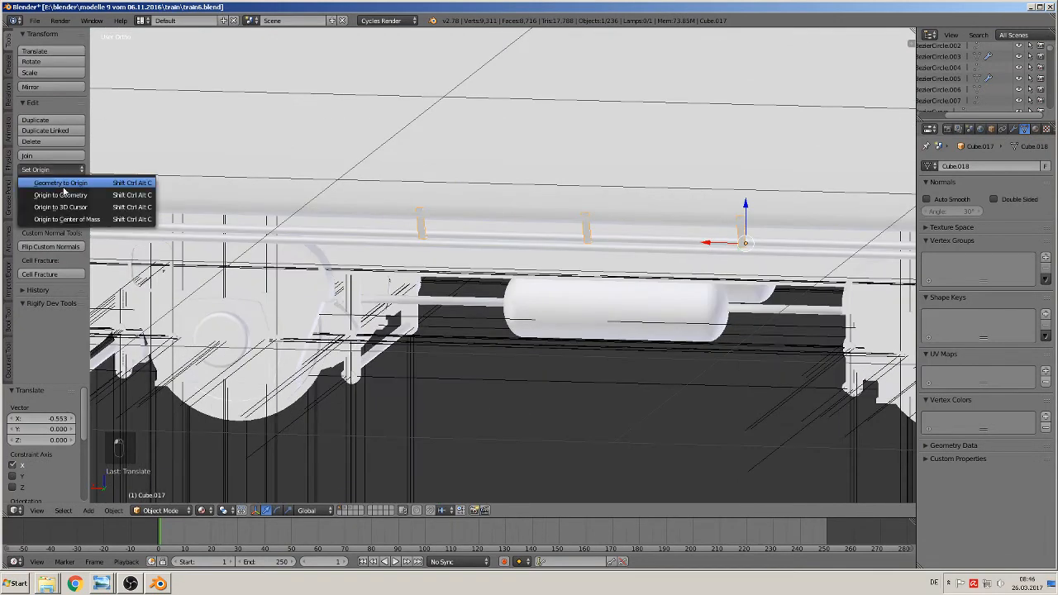
pyautogui.click(65, 193)
pyautogui.moveTo(561, 231); pyautogui.dragTo(609, 247, button='middle')
pyautogui.moveTo(674, 237); pyautogui.dragTo(471, 244, button='middle')
pyautogui.press('g')
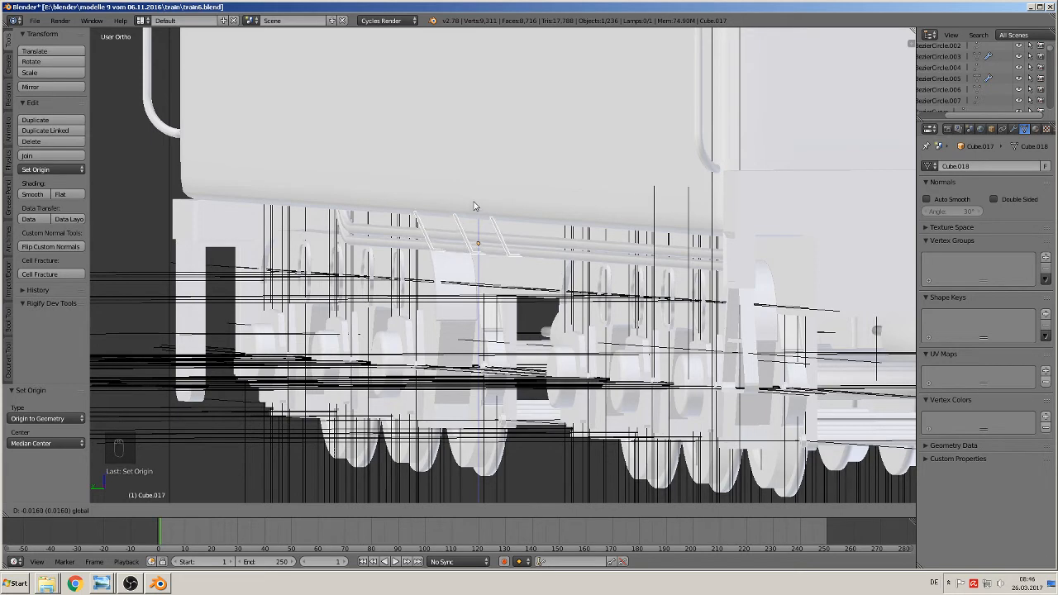
pyautogui.click(474, 206)
# - Shift the copied bracket set about -0.01 along Y against the pipes and deselect everything
pyautogui.moveTo(474, 206); pyautogui.dragTo(460, 207, button='middle')
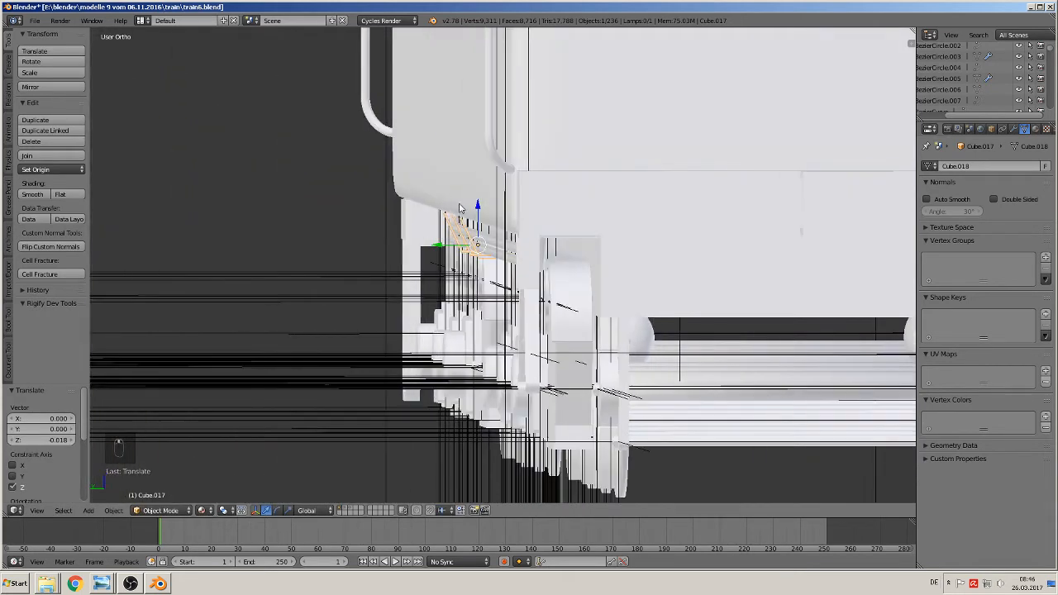
pyautogui.press('g')
pyautogui.press('y')
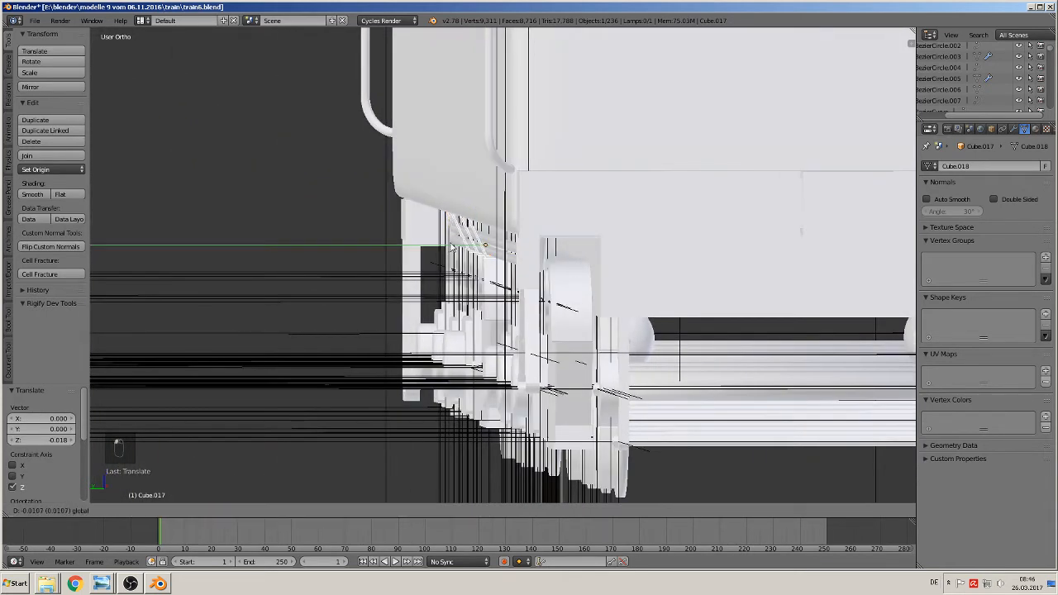
pyautogui.click(453, 246)
pyautogui.moveTo(454, 247); pyautogui.dragTo(513, 396, button='middle')
pyautogui.press('a')
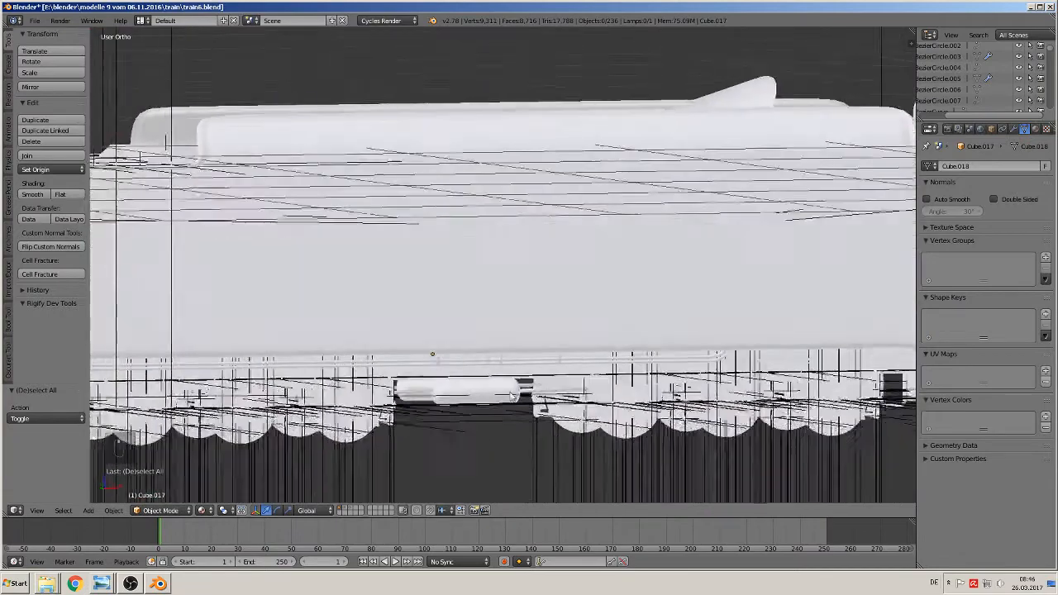
# - Save the changes to train6.blend
pyautogui.scroll(-4, 513, 395)
pyautogui.click(34, 20)
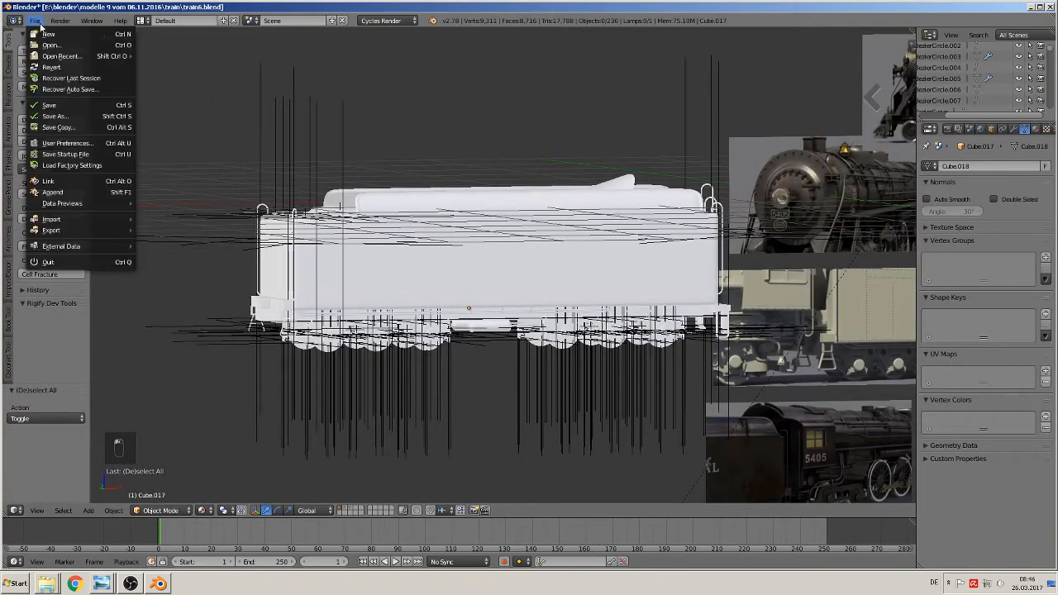
pyautogui.click(65, 103)
pyautogui.moveTo(425, 204); pyautogui.dragTo(415, 228, button='middle')
pyautogui.scroll(-4, 530, 211)
pyautogui.moveTo(529, 214); pyautogui.dragTo(602, 258, button='middle')
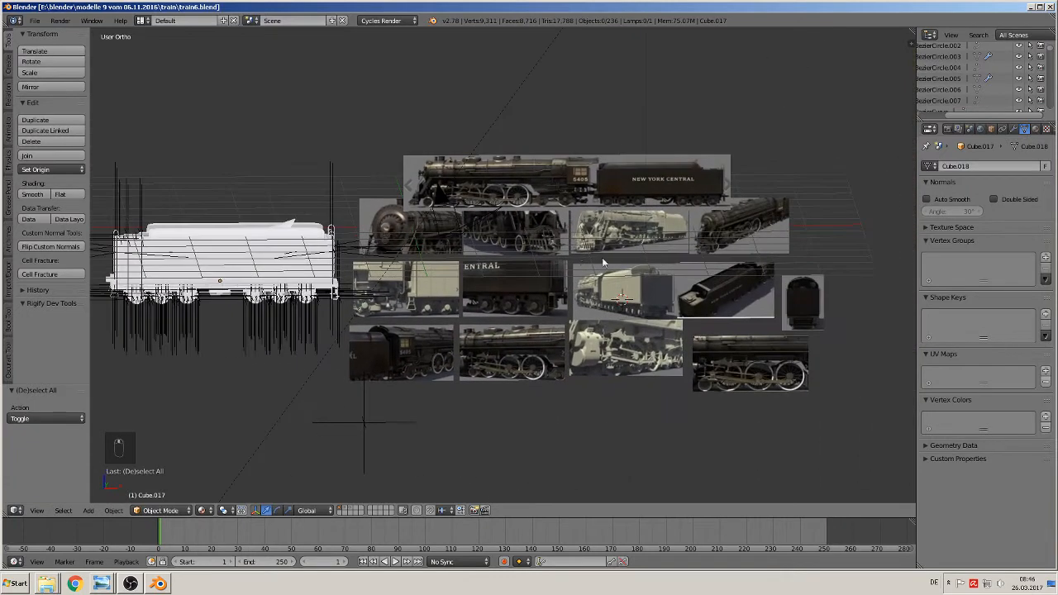
# - Examine the front-view reference images for the end of the tender facing the cab, around its corner block and step
pyautogui.press('KP_1')
pyautogui.scroll(2, 688, 311)
pyautogui.scroll(3, 690, 310)
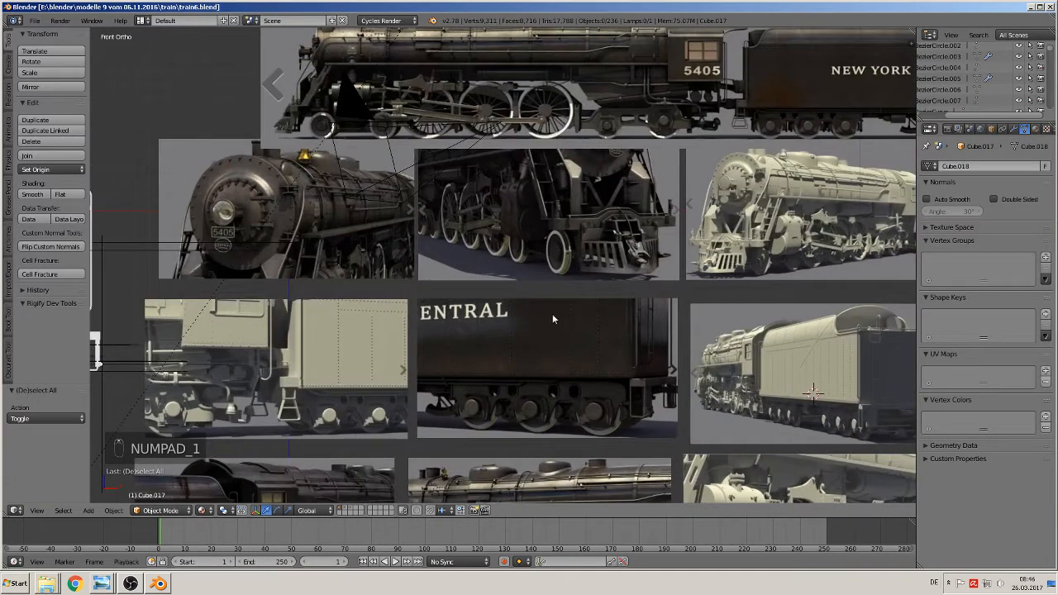
pyautogui.scroll(1, 553, 318)
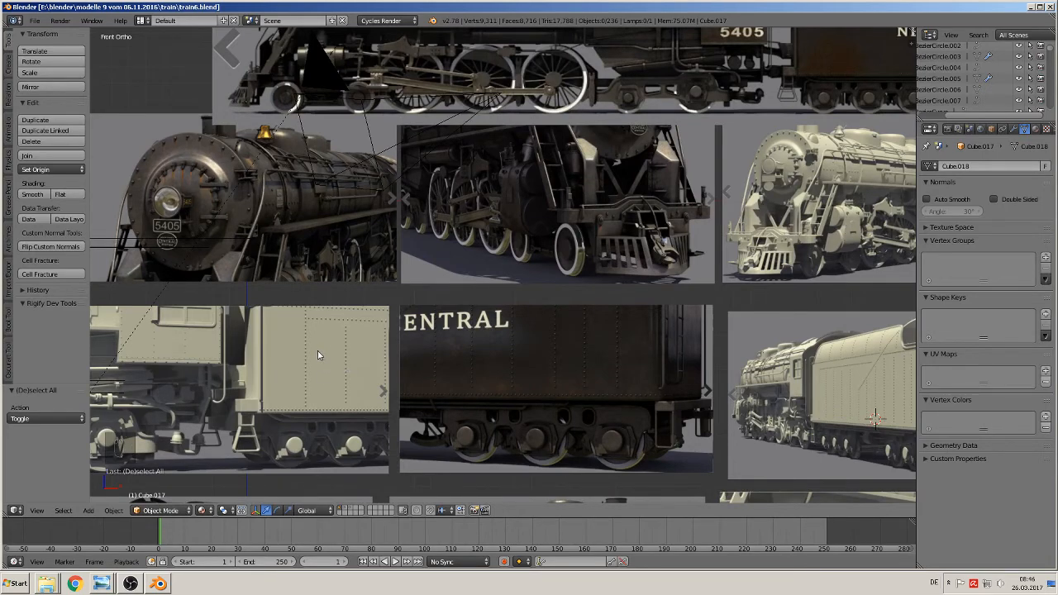
pyautogui.keyDown('shift'); pyautogui.moveTo(301, 350); pyautogui.dragTo(623, 239, button='middle'); pyautogui.keyUp('shift')
pyautogui.scroll(8, 623, 239)
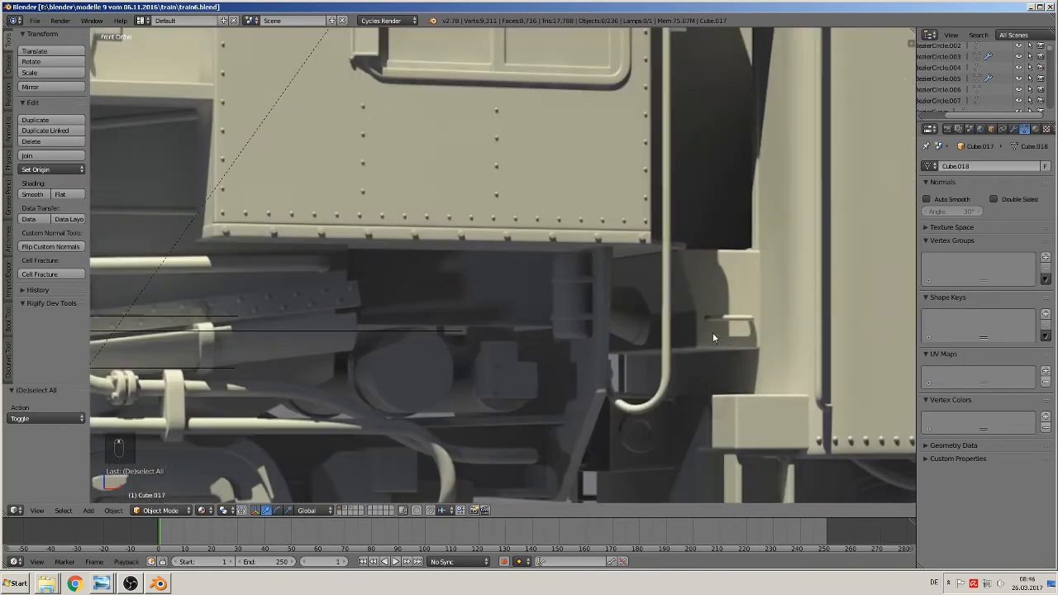
pyautogui.keyDown('shift'); pyautogui.moveTo(712, 332); pyautogui.dragTo(434, 284, button='middle'); pyautogui.keyUp('shift')
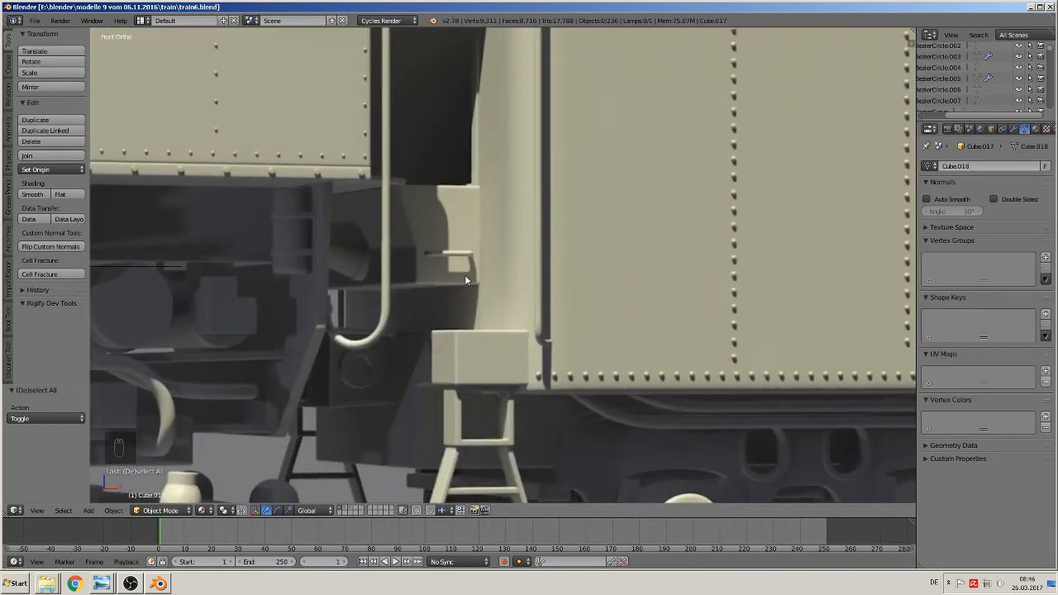
pyautogui.scroll(-10, 465, 281)
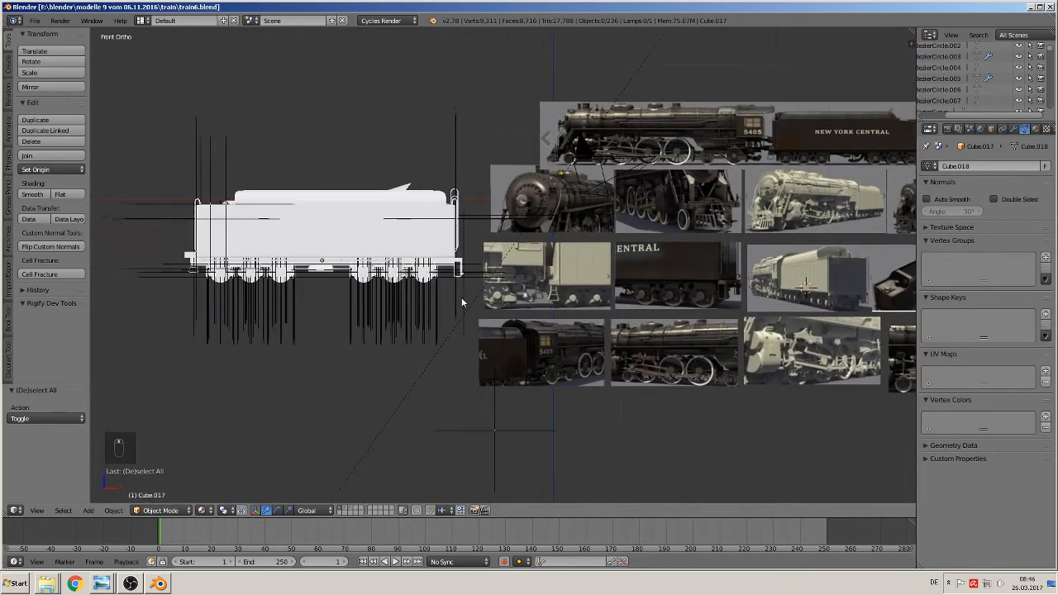
pyautogui.keyDown('shift'); pyautogui.moveTo(456, 300); pyautogui.dragTo(569, 321, button='middle'); pyautogui.keyUp('shift')
pyautogui.scroll(5, 569, 321)
pyautogui.keyDown('shift'); pyautogui.moveTo(649, 338); pyautogui.dragTo(116, 282, button='middle'); pyautogui.keyUp('shift')
pyautogui.scroll(3, 313, 315)
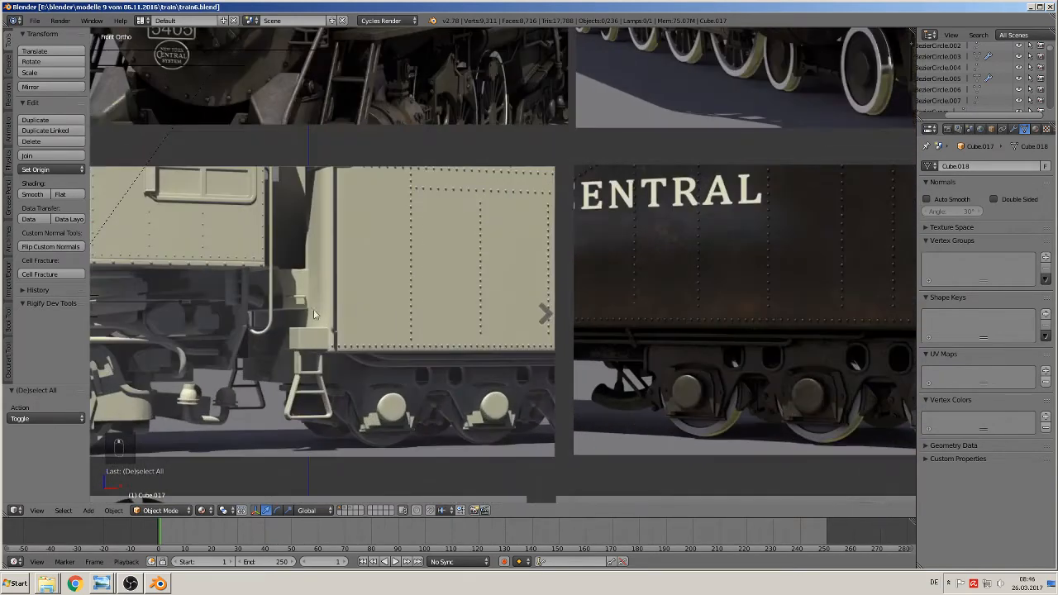
# - Add a cube over the reference's cab-to-tender gap, scale it down to the small block there, and shift it about 0.194 along X
pyautogui.click(89, 510)
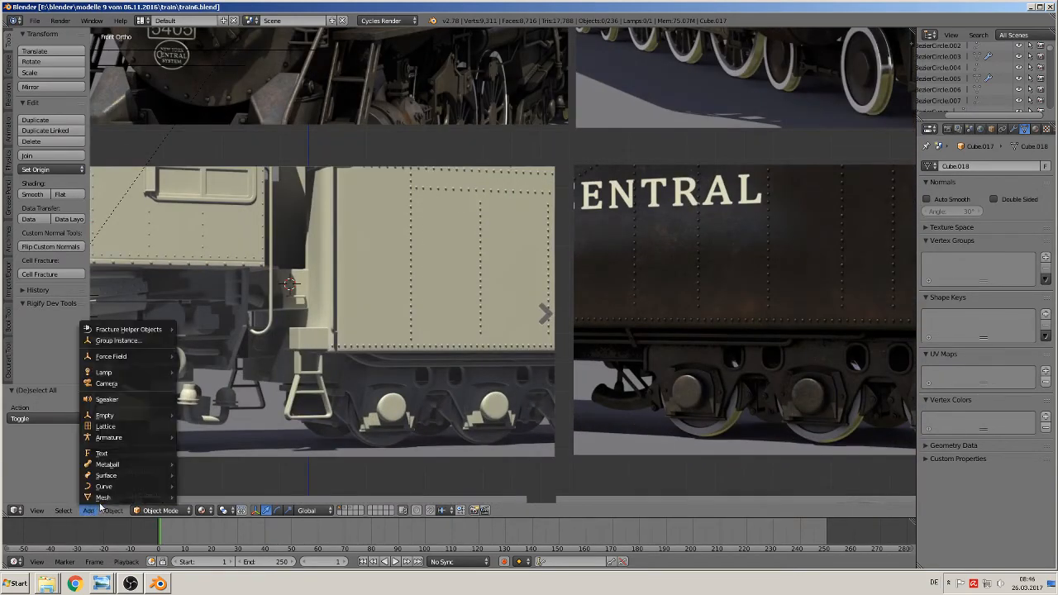
pyautogui.moveTo(104, 497)
pyautogui.click(200, 235)
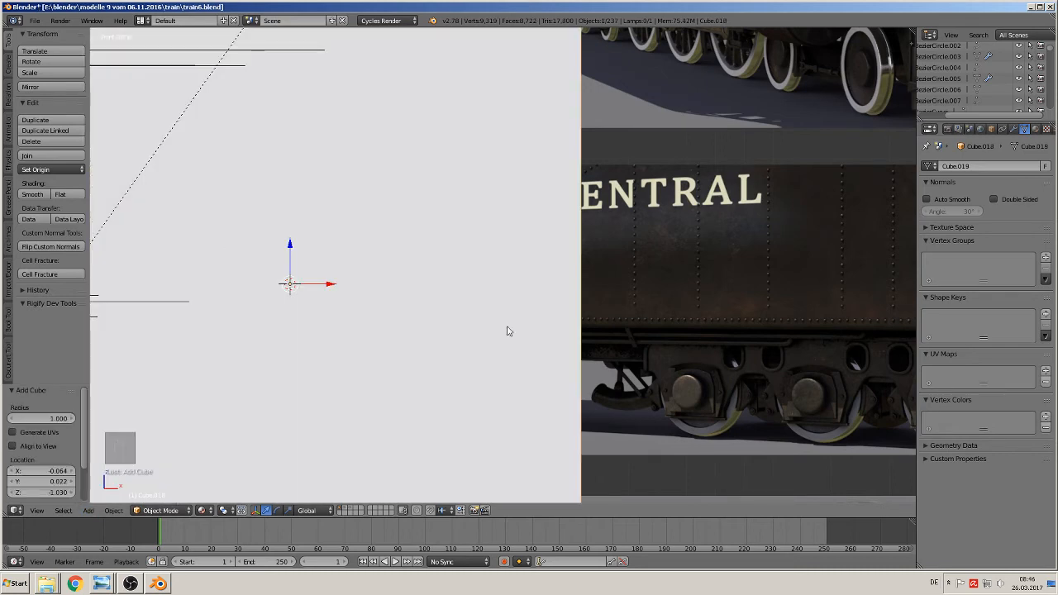
pyautogui.press('s')
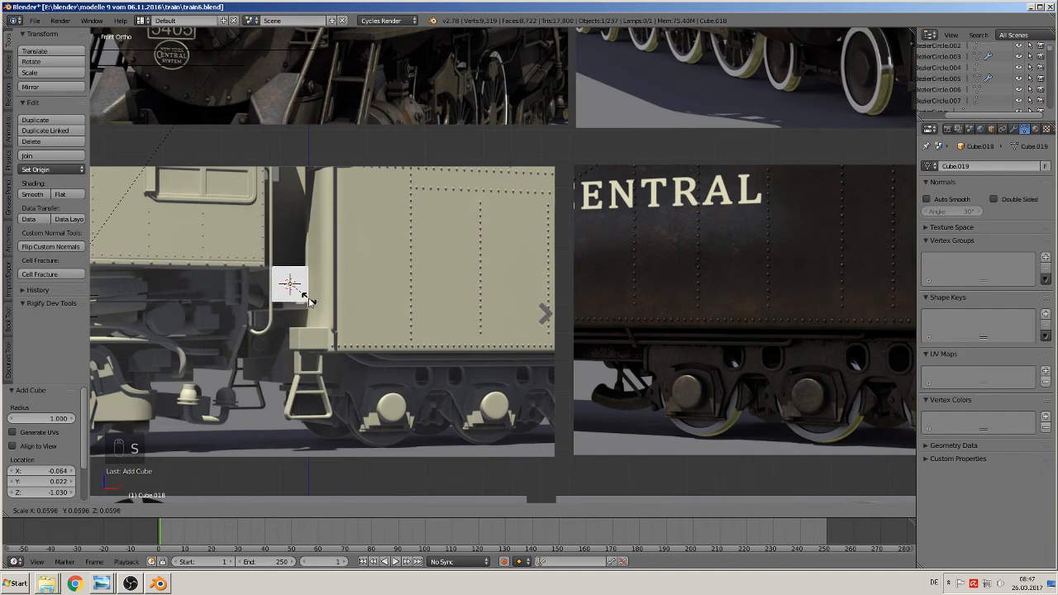
pyautogui.click(311, 303)
pyautogui.moveTo(320, 288); pyautogui.dragTo(392, 299)
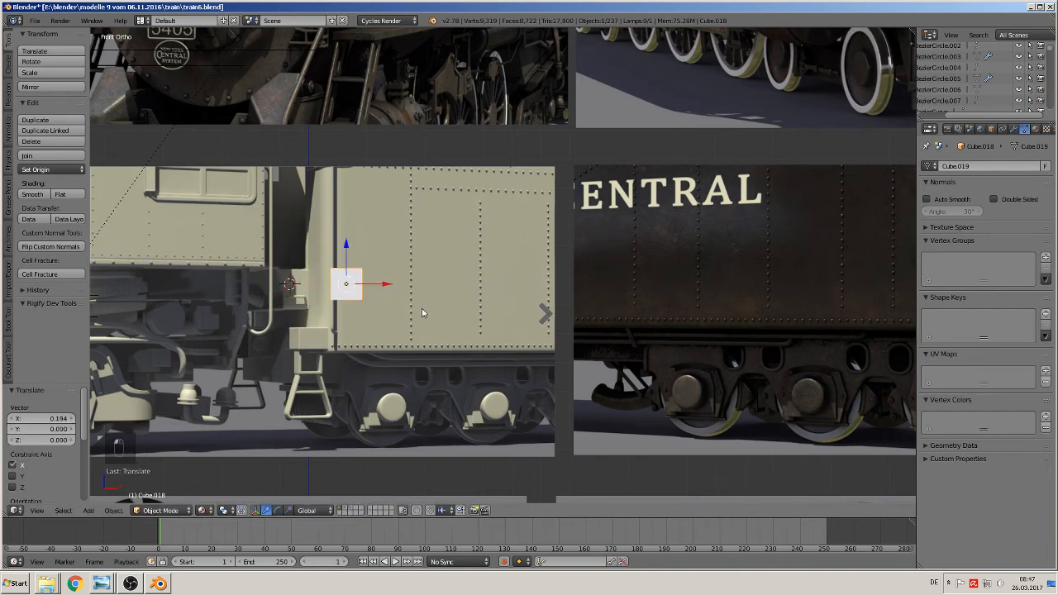
# - Stretch the cube about 1.19 along Z and 4.633 along Y into a bar, moving it about -0.858 along Y
pyautogui.press('s')
pyautogui.press('z')
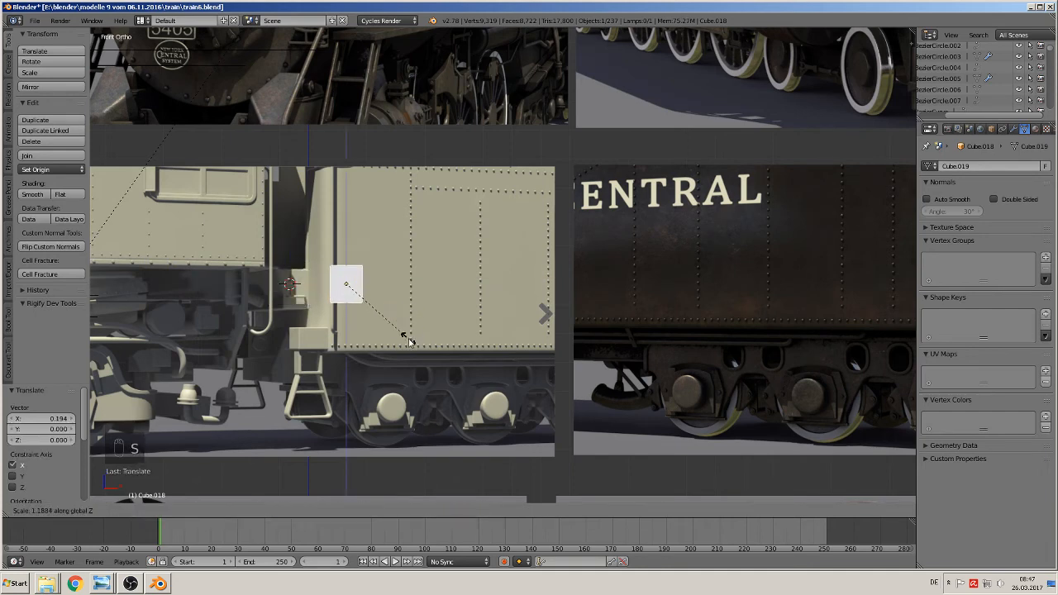
pyautogui.click(409, 339)
pyautogui.moveTo(409, 340); pyautogui.dragTo(429, 345, button='middle')
pyautogui.moveTo(331, 281); pyautogui.dragTo(519, 405)
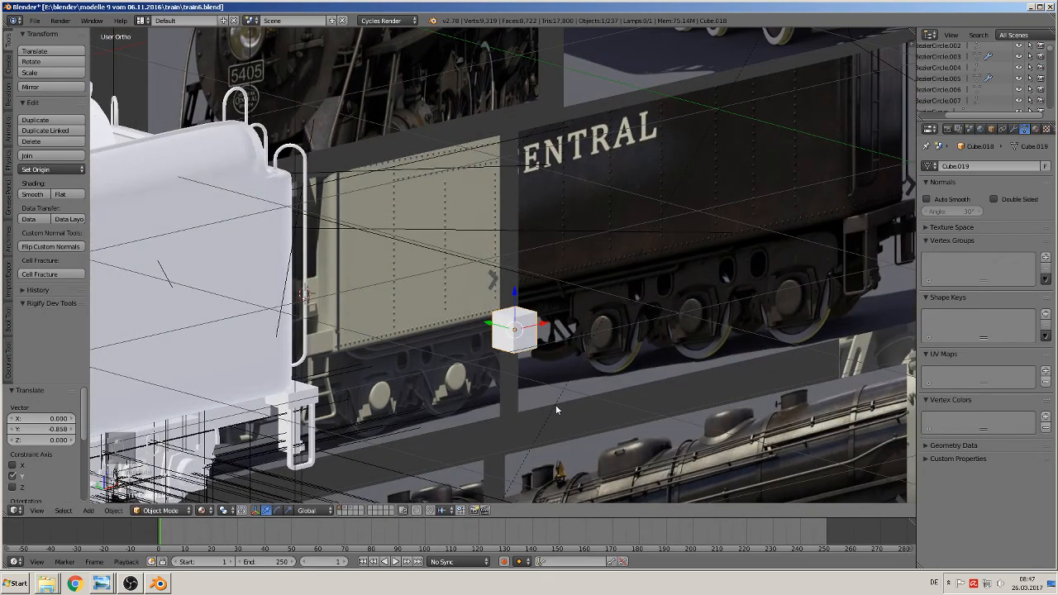
pyautogui.press('s')
pyautogui.press('y')
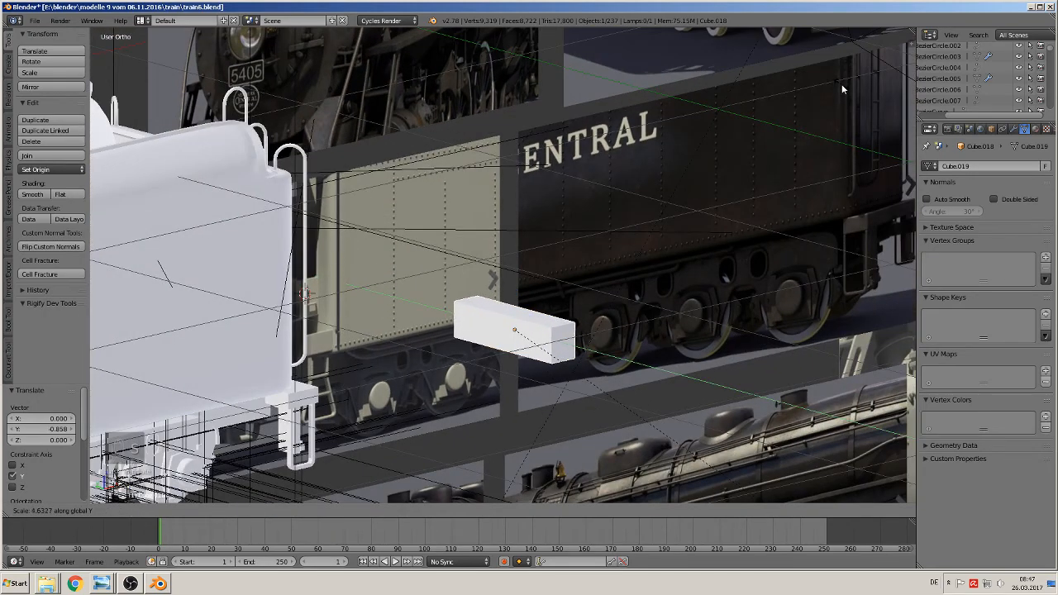
pyautogui.click(843, 88)
# - Move the bar about -5.54 along X and -0.164 along Y to the middle of the tender's cab end
pyautogui.scroll(-6, 774, 126)
pyautogui.press('KP_7')
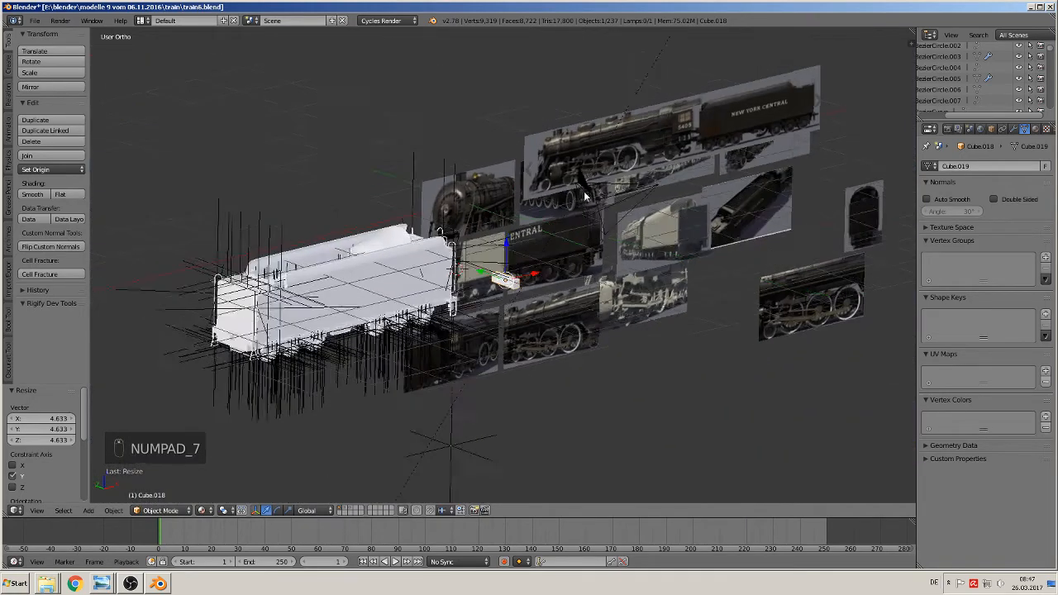
pyautogui.press('g')
pyautogui.press('x')
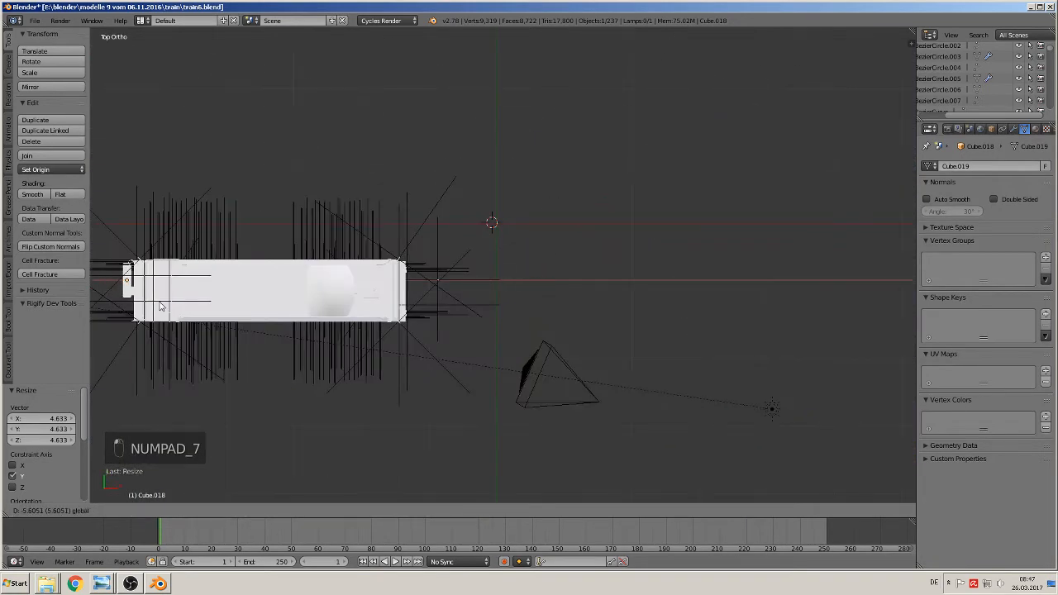
pyautogui.click(140, 296)
pyautogui.scroll(7, 300, 279)
pyautogui.keyDown('shift'); pyautogui.moveTo(291, 197); pyautogui.dragTo(456, 212, button='middle'); pyautogui.keyUp('shift')
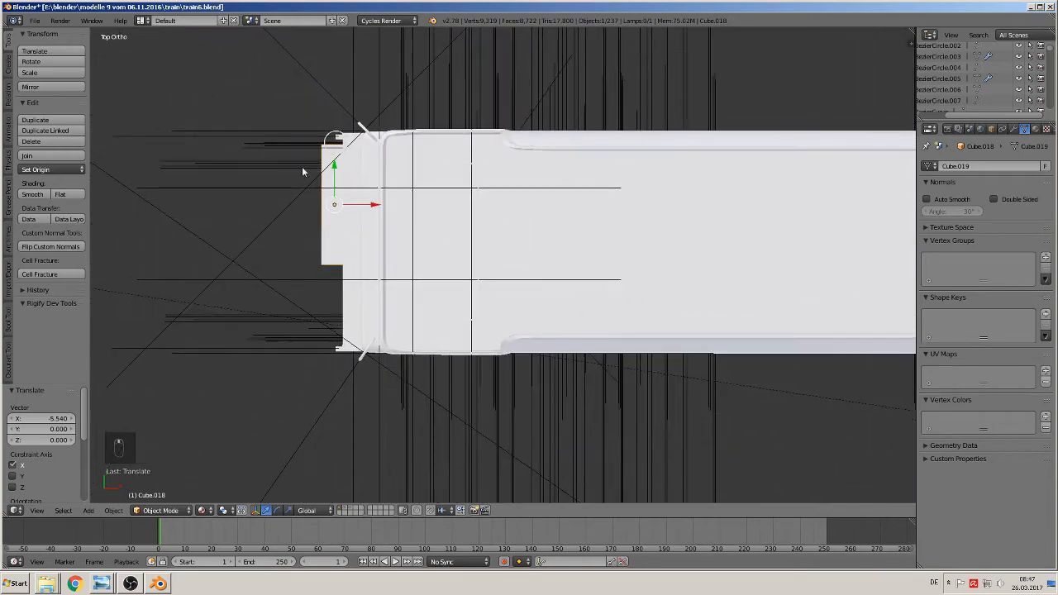
pyautogui.press('g')
pyautogui.press('y')
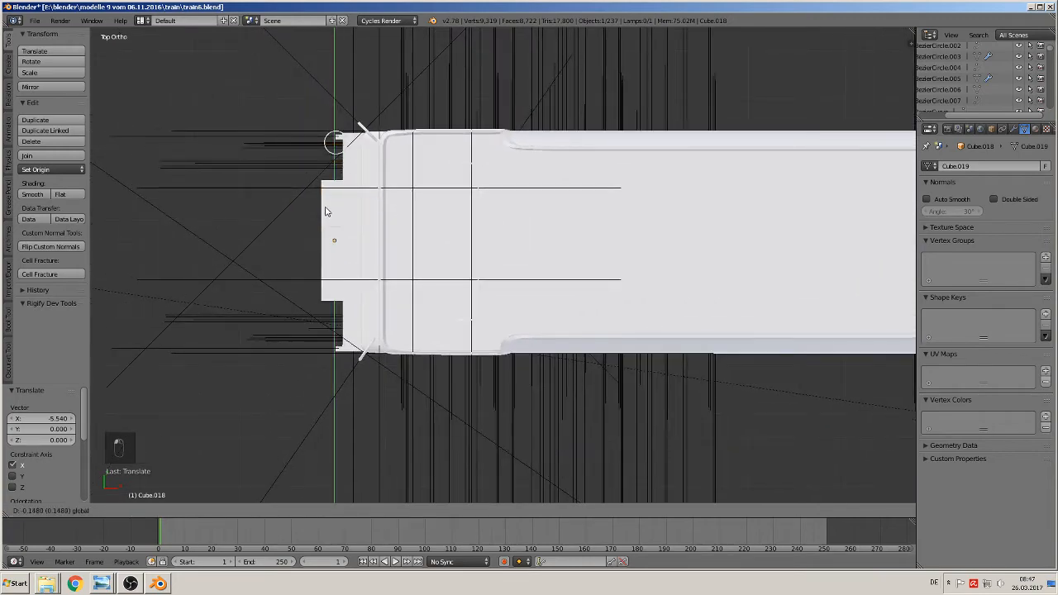
pyautogui.click(325, 215)
# - Raise the bar about 0.454 along Z and push it about 0.07 along X against the tender's end wall
pyautogui.moveTo(325, 215); pyautogui.dragTo(418, 217, button='middle')
pyautogui.press('g')
pyautogui.press('z')
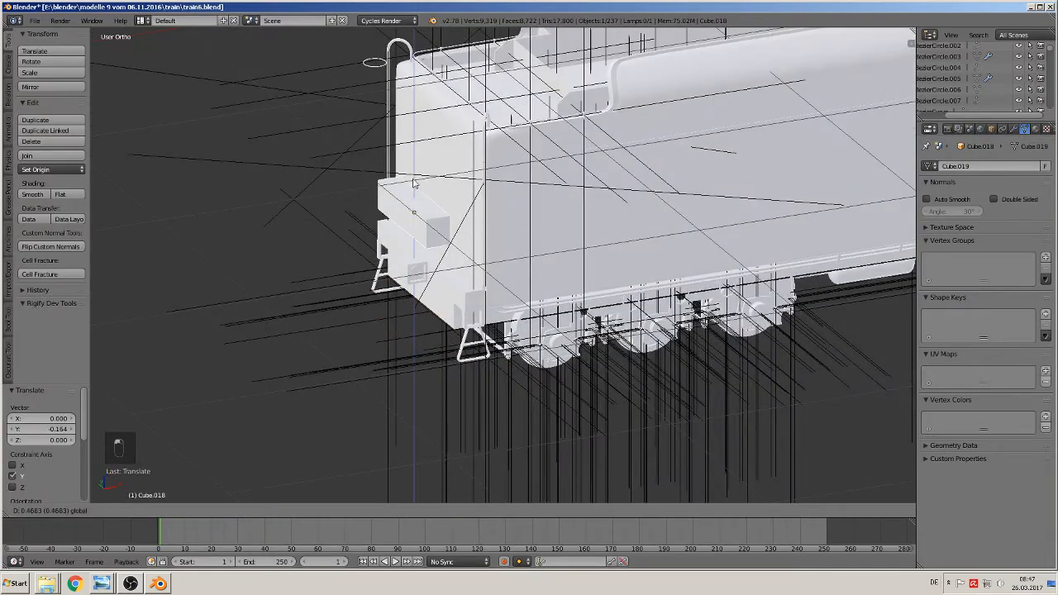
pyautogui.click(418, 189)
pyautogui.press('g')
pyautogui.press('x')
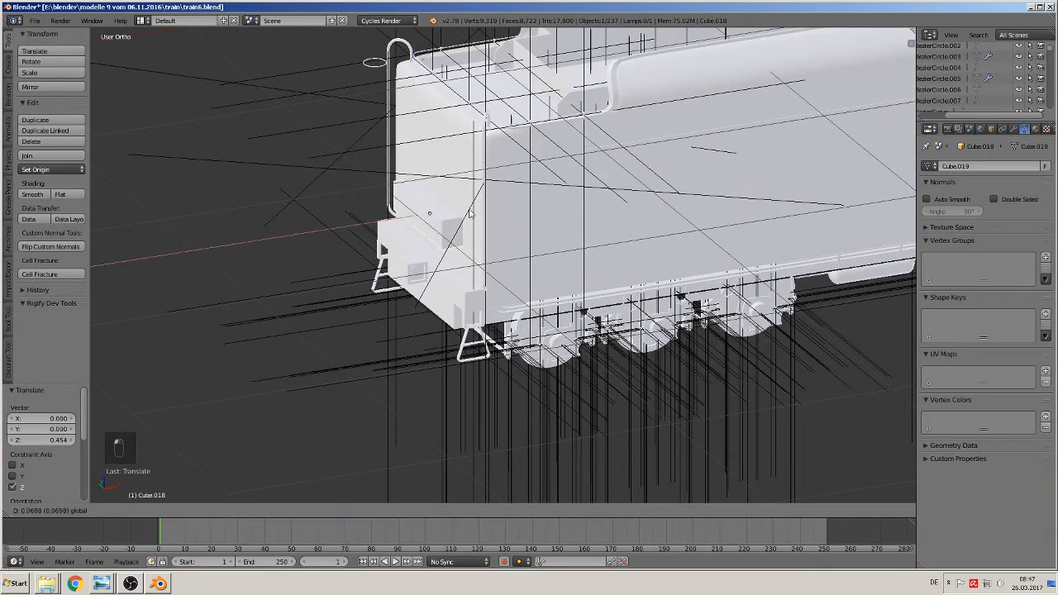
pyautogui.click(469, 213)
# - Center the bar across the end wall by shifting it about 0.016 along Y, and deselect everything
pyautogui.moveTo(469, 214); pyautogui.dragTo(511, 210, button='middle')
pyautogui.press('g')
pyautogui.press('y')
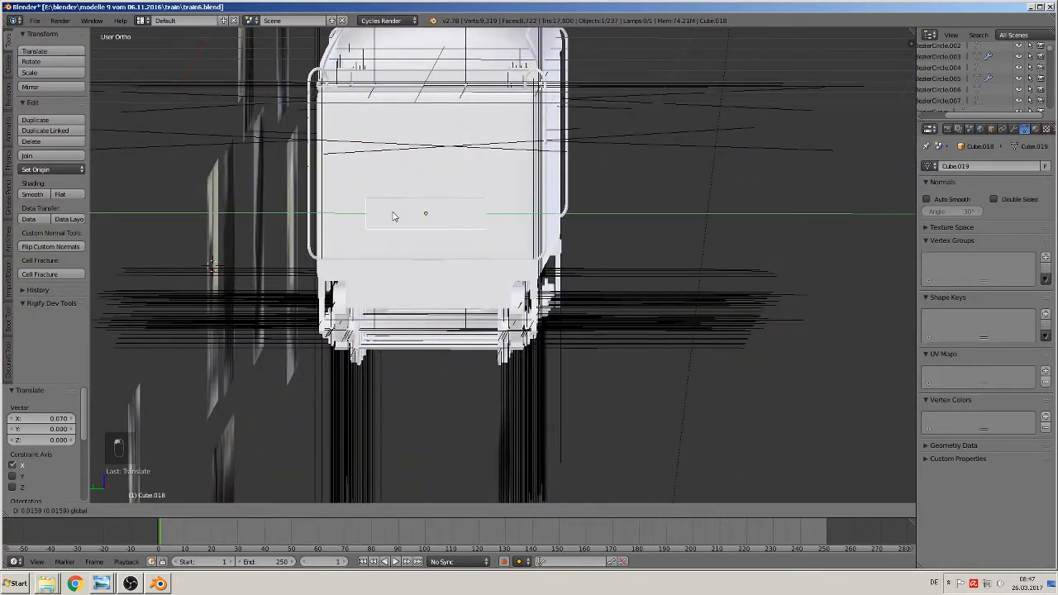
pyautogui.click(394, 217)
pyautogui.moveTo(393, 217); pyautogui.dragTo(429, 238, button='middle')
pyautogui.press('a')
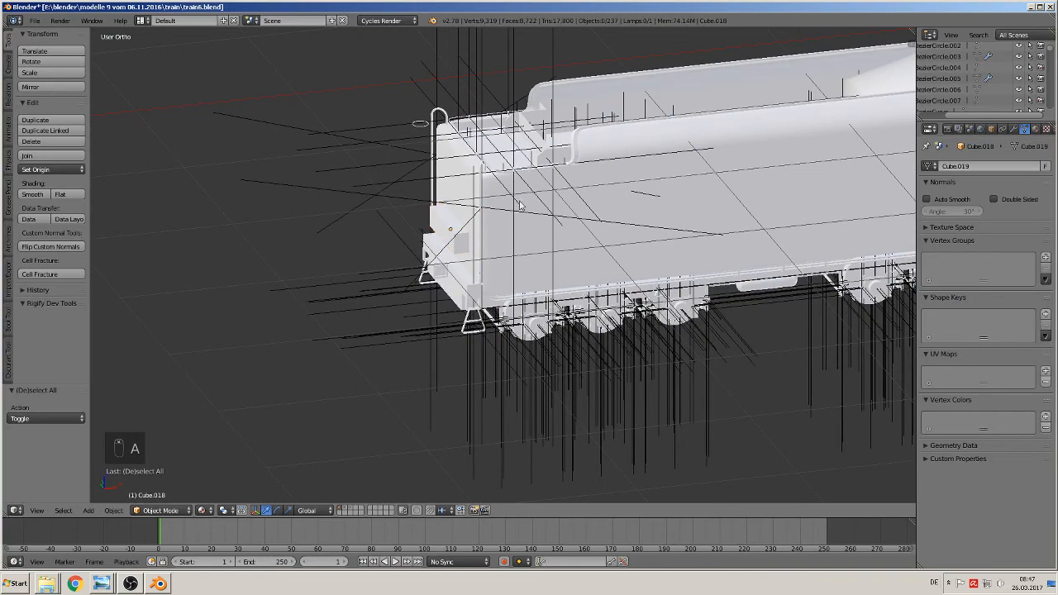
# - Move the loose circle curve beside the tender's top corner to layer 3
pyautogui.keyDown('shift'); pyautogui.moveTo(616, 215); pyautogui.dragTo(289, 262, button='middle'); pyautogui.keyUp('shift')
pyautogui.scroll(-2, 202, 219)
pyautogui.scroll(5, 170, 186)
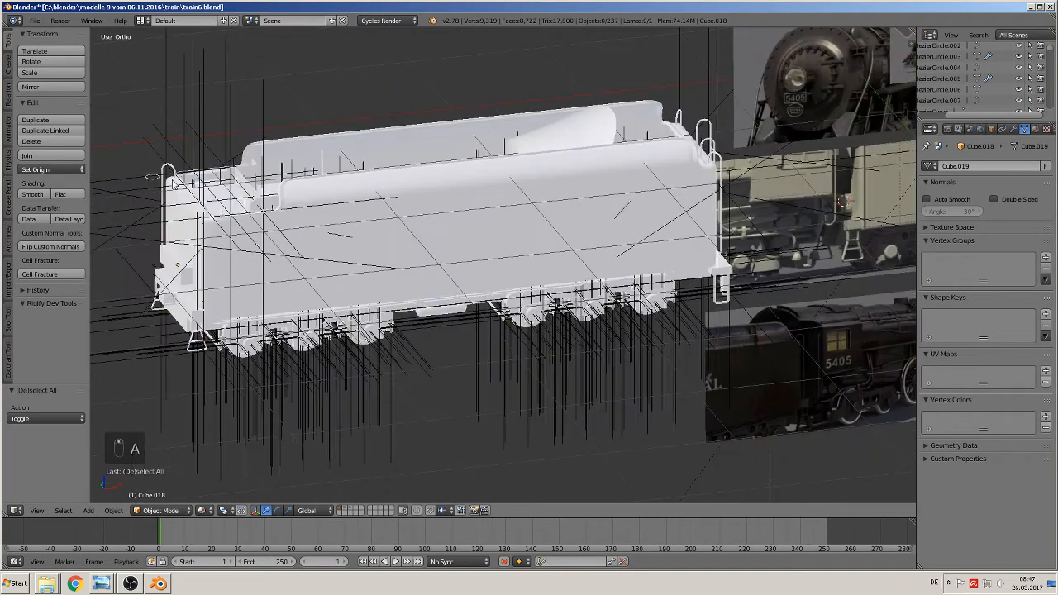
pyautogui.rightClick(314, 174)
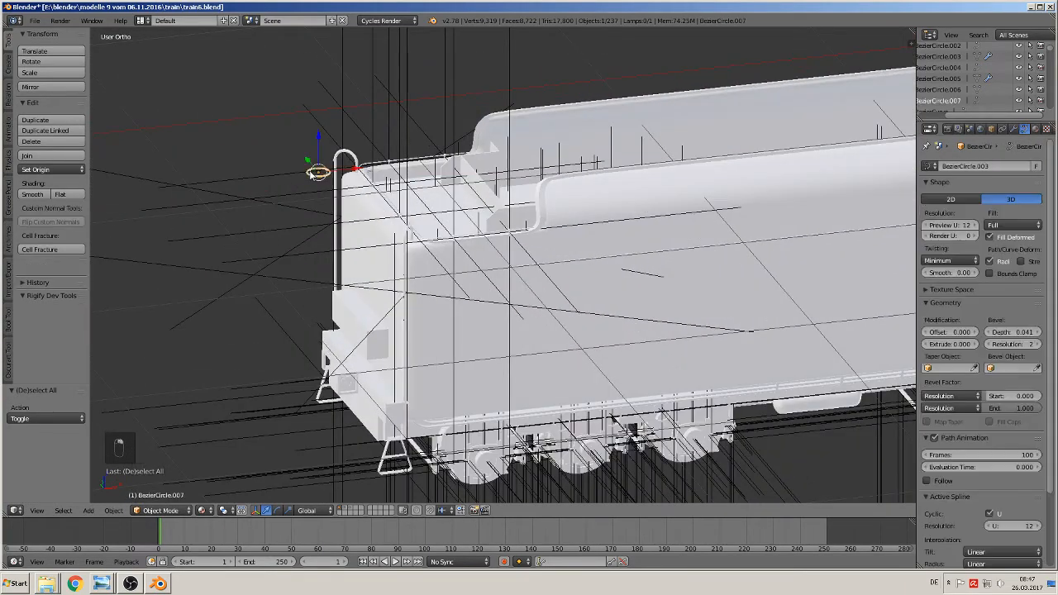
pyautogui.press('m')
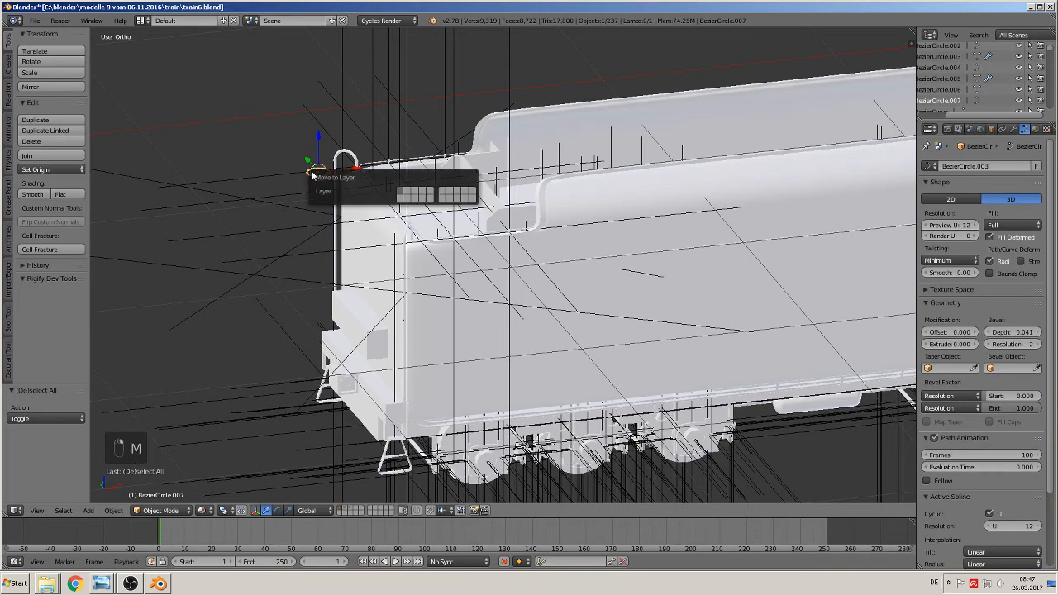
pyautogui.click(416, 193)
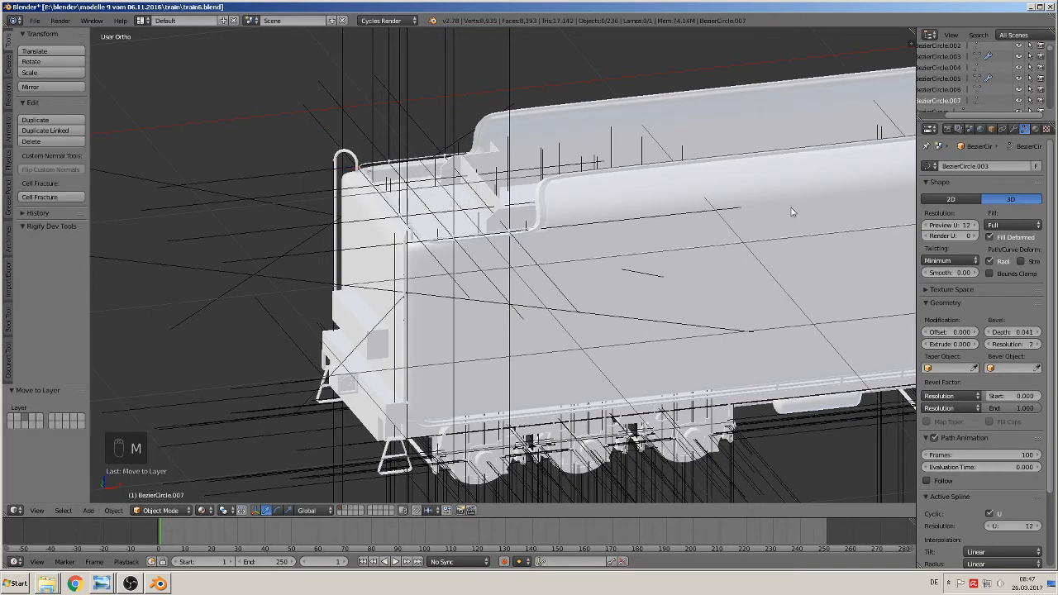
# - Separate the hatch lid's handle nearest the ladder from the tender's deck mesh into its own object
pyautogui.moveTo(754, 220); pyautogui.dragTo(580, 181, button='middle')
pyautogui.scroll(8, 720, 354)
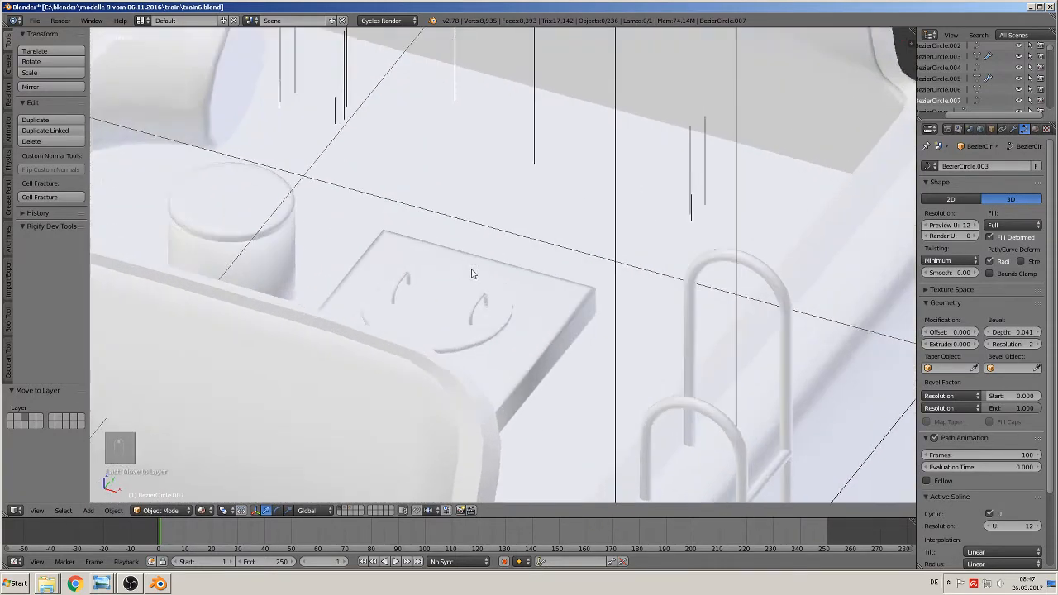
pyautogui.rightClick(474, 328)
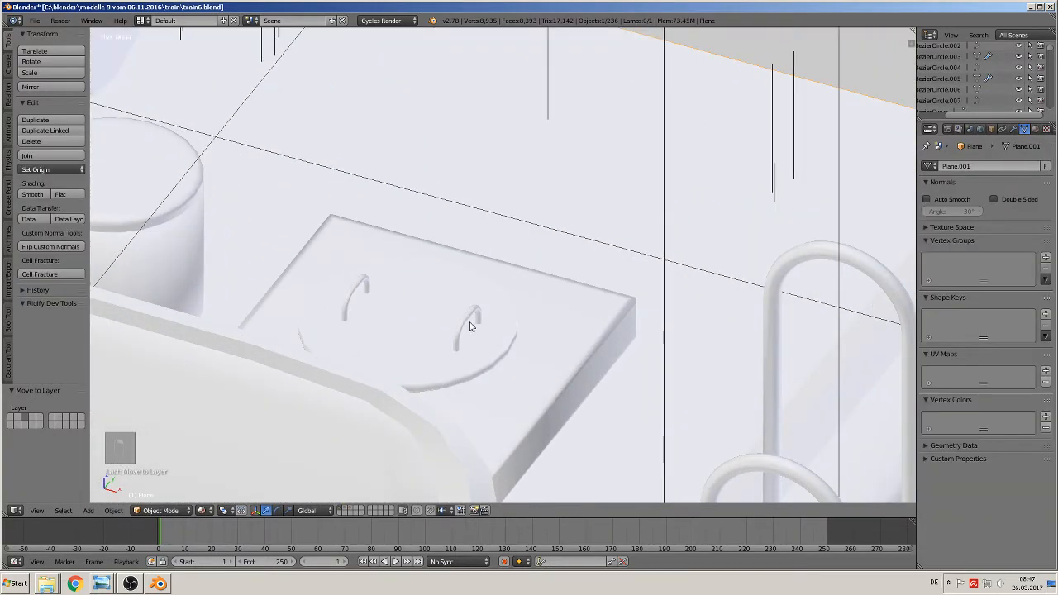
pyautogui.press('Tab')
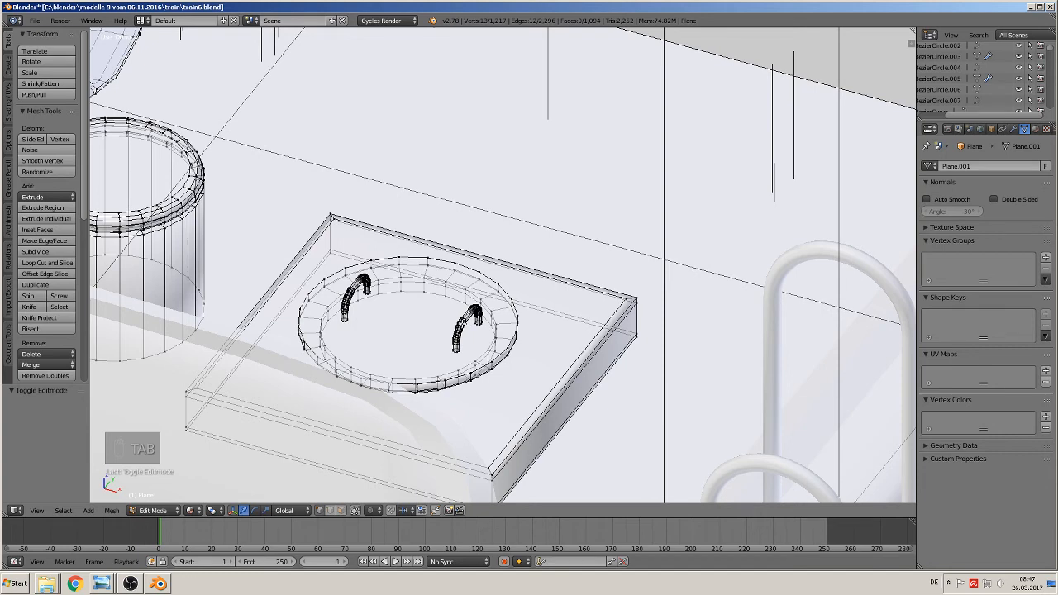
pyautogui.press('l')
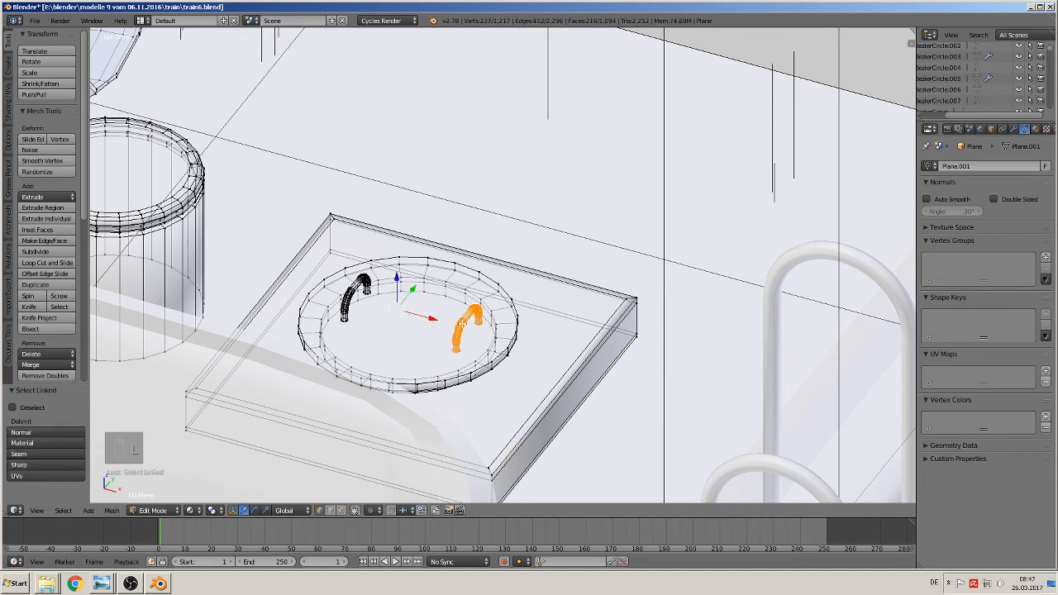
pyautogui.press('p')
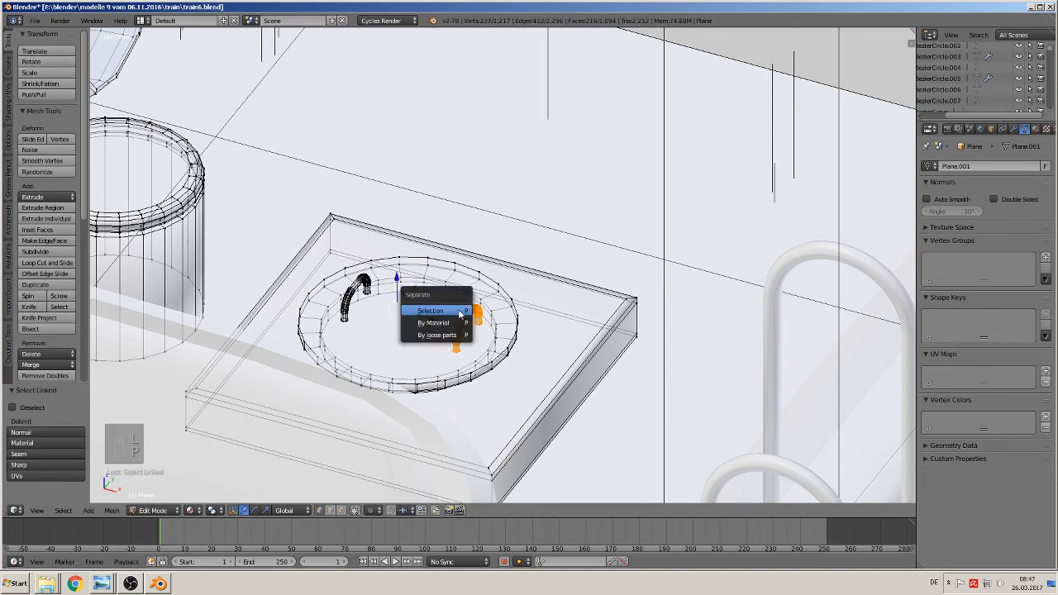
pyautogui.click(451, 310)
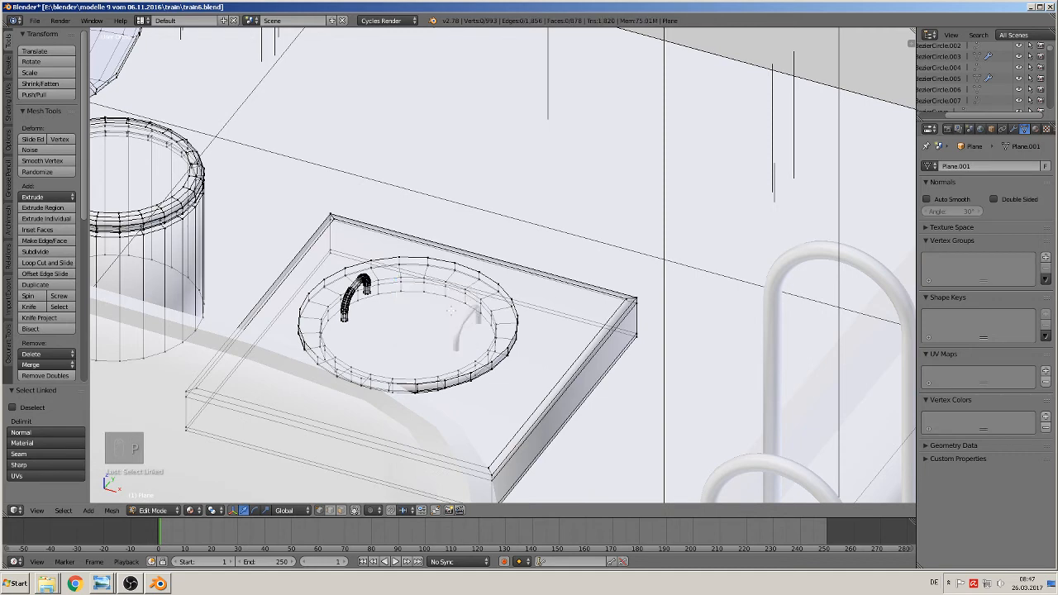
pyautogui.press('Tab')
# - Set the separated handle's origin to its geometry and raise it about 0.194 along Z above the hatch
pyautogui.rightClick(467, 325)
pyautogui.scroll(-3, 467, 323)
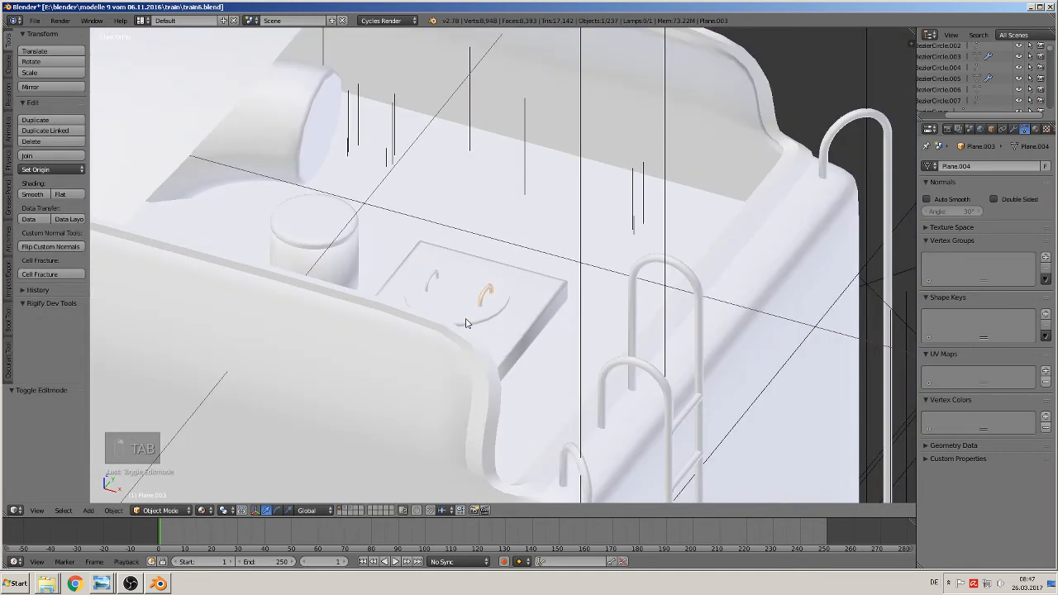
pyautogui.click(66, 169)
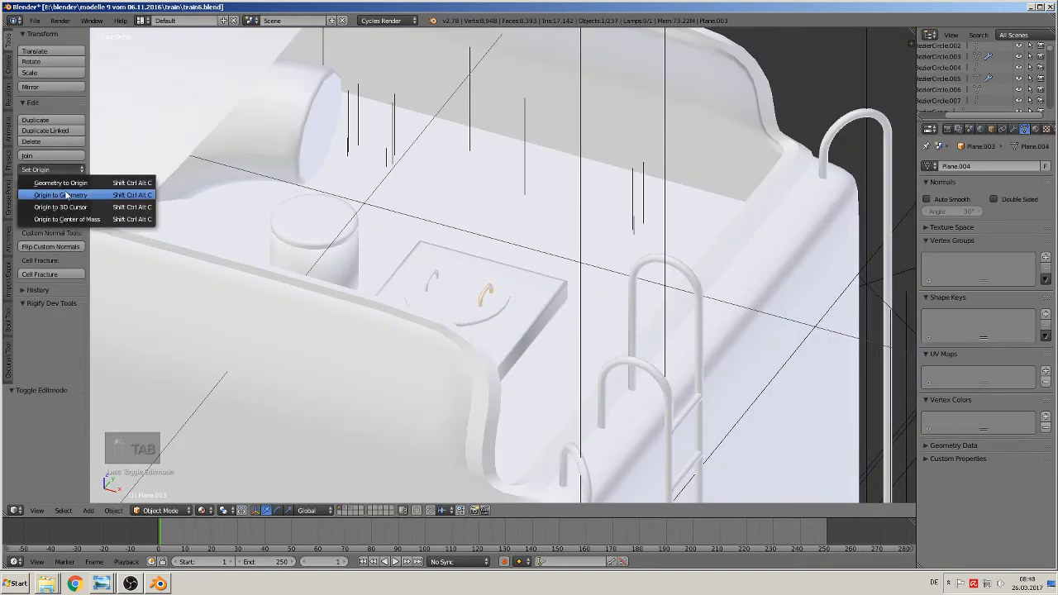
pyautogui.click(66, 194)
pyautogui.scroll(-2, 343, 250)
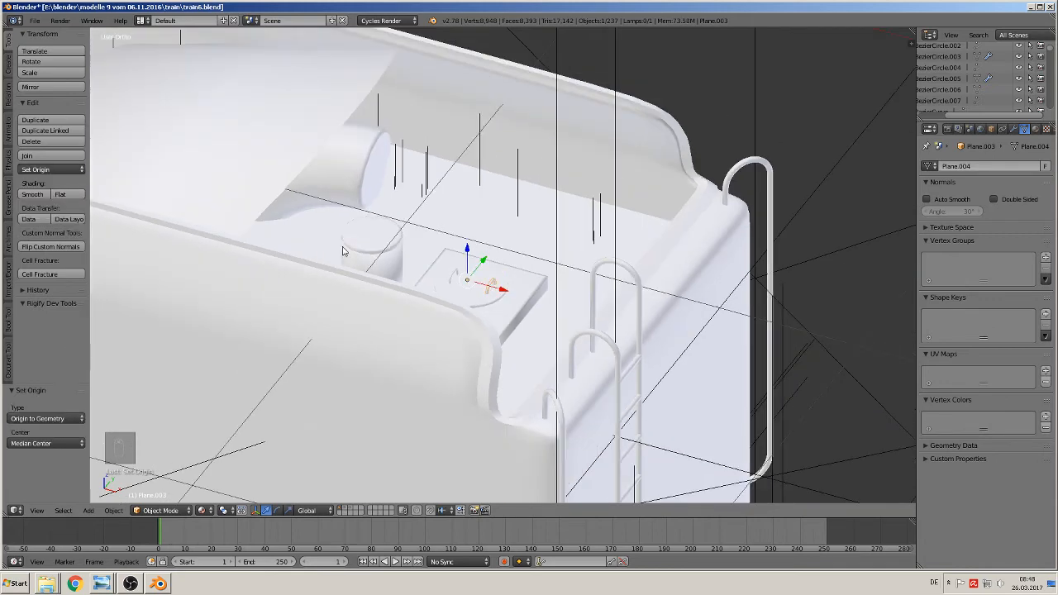
pyautogui.moveTo(469, 263); pyautogui.dragTo(469, 185)
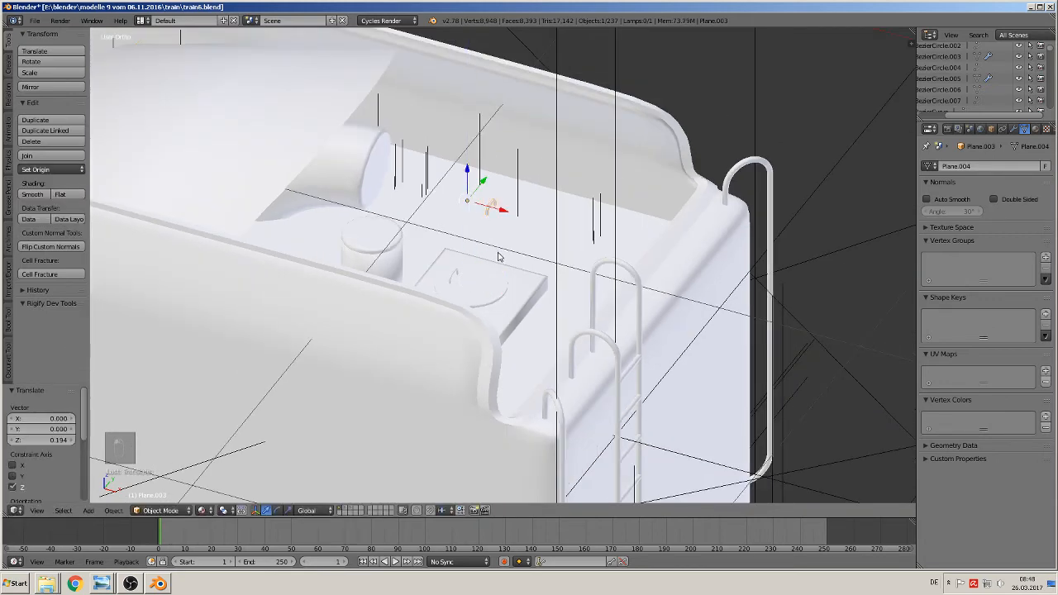
# - Undo the separated handle's last raise, duplicate the handle in place, and raise the copy about 0.100 along Z
pyautogui.scroll(4, 499, 257)
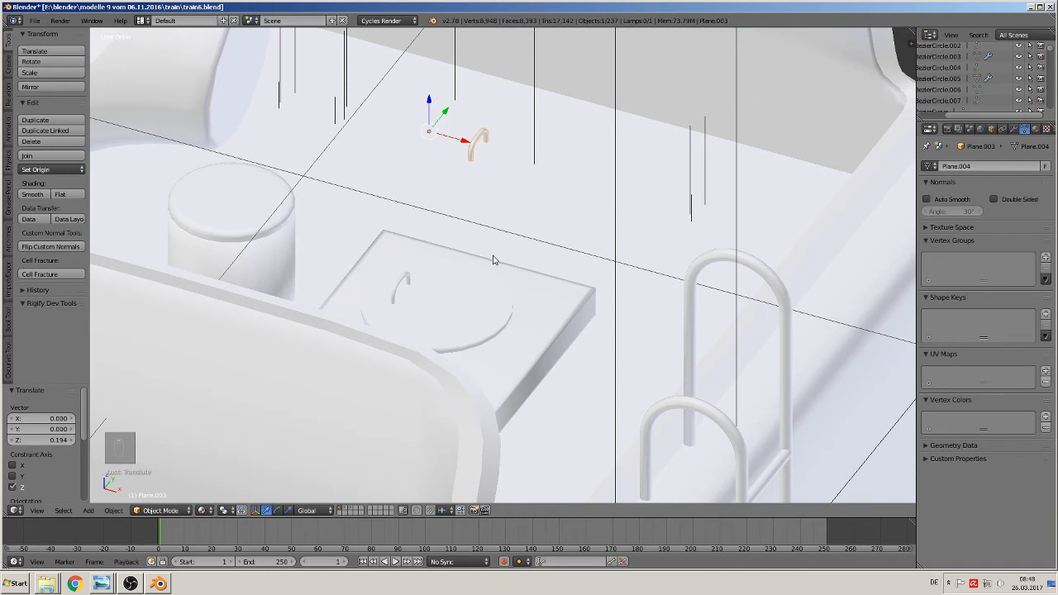
pyautogui.hotkey('ctrl', 'z')
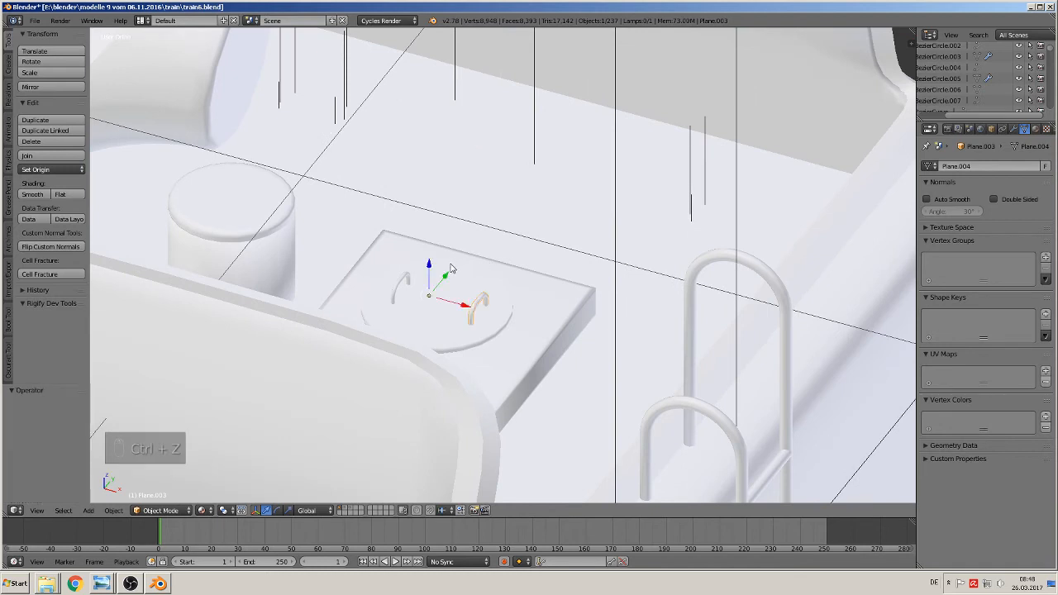
pyautogui.hotkey('shift', 'd')
pyautogui.click(450, 264)
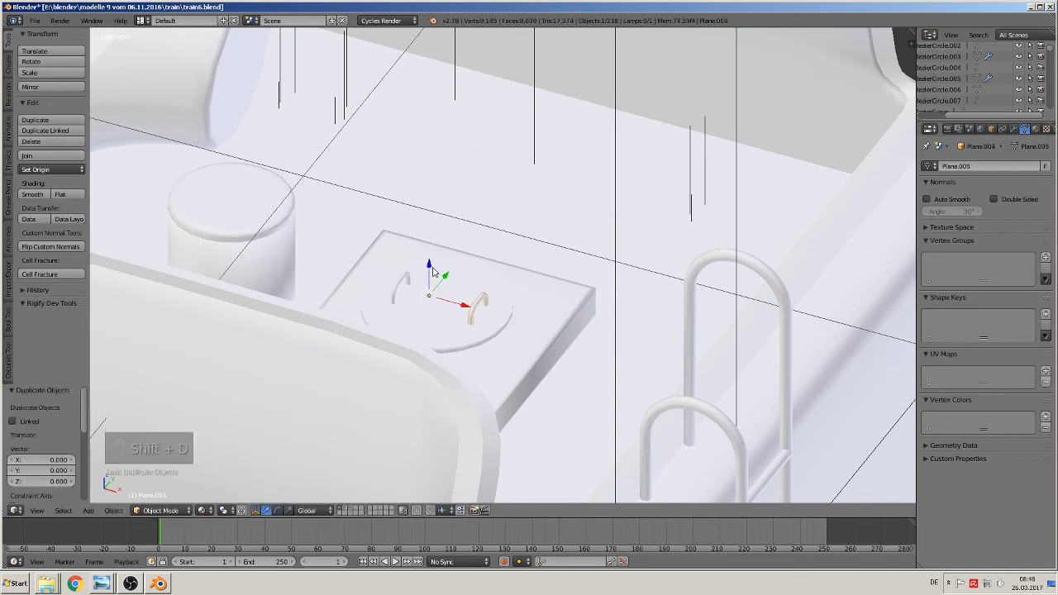
pyautogui.moveTo(427, 265); pyautogui.dragTo(425, 181)
pyautogui.scroll(-8, 426, 183)
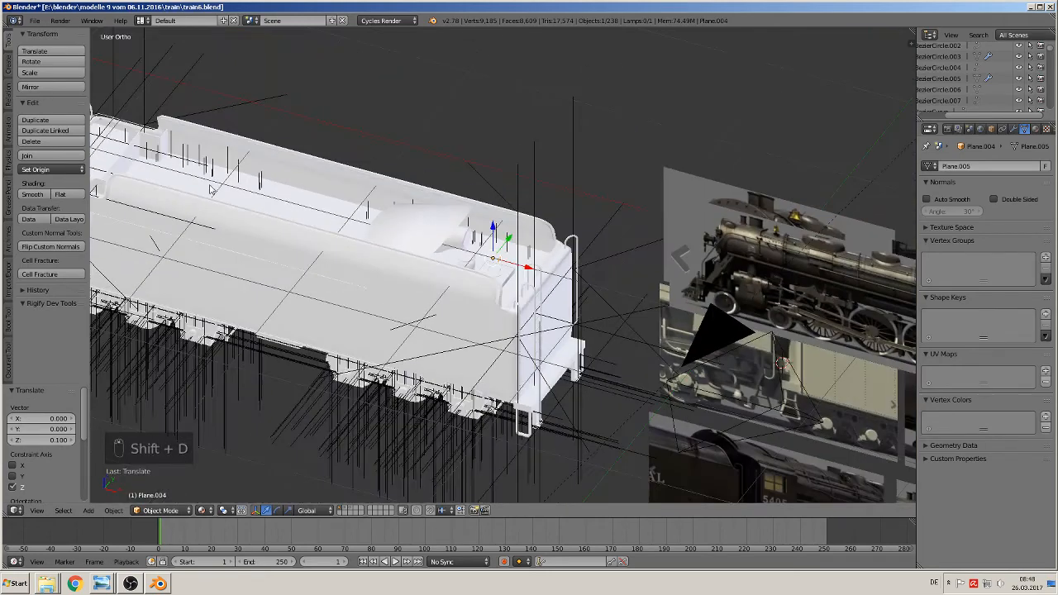
# - Set the copied handle's origin to its geometry and move it about 3.039, then 0.724, along negative X past the tender's far end
pyautogui.click(60, 169)
pyautogui.click(111, 194)
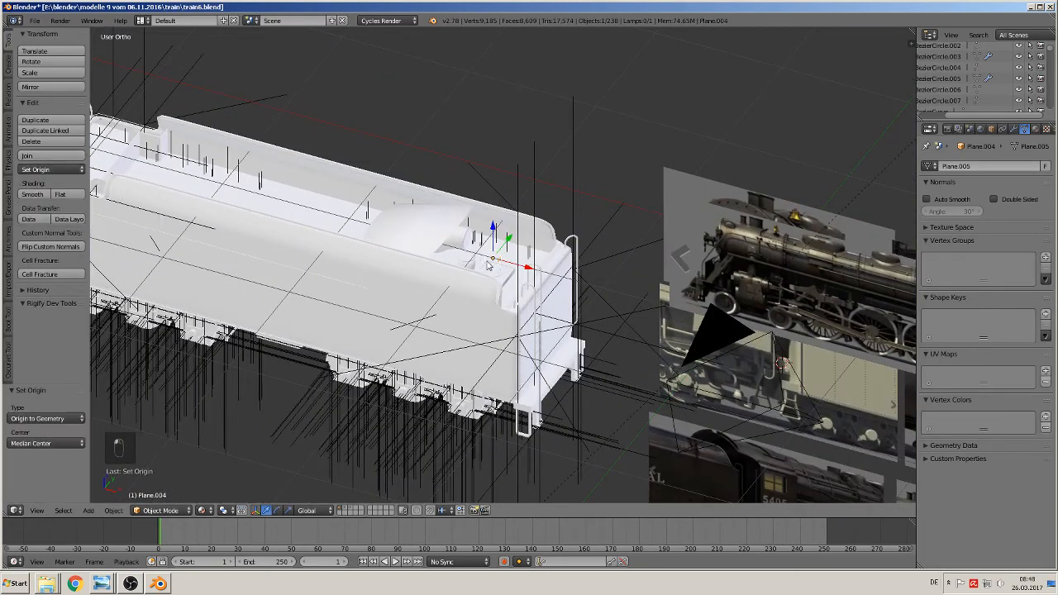
pyautogui.moveTo(520, 267); pyautogui.dragTo(139, 160)
pyautogui.keyDown('shift'); pyautogui.moveTo(167, 178); pyautogui.dragTo(572, 248, button='middle'); pyautogui.keyUp('shift')
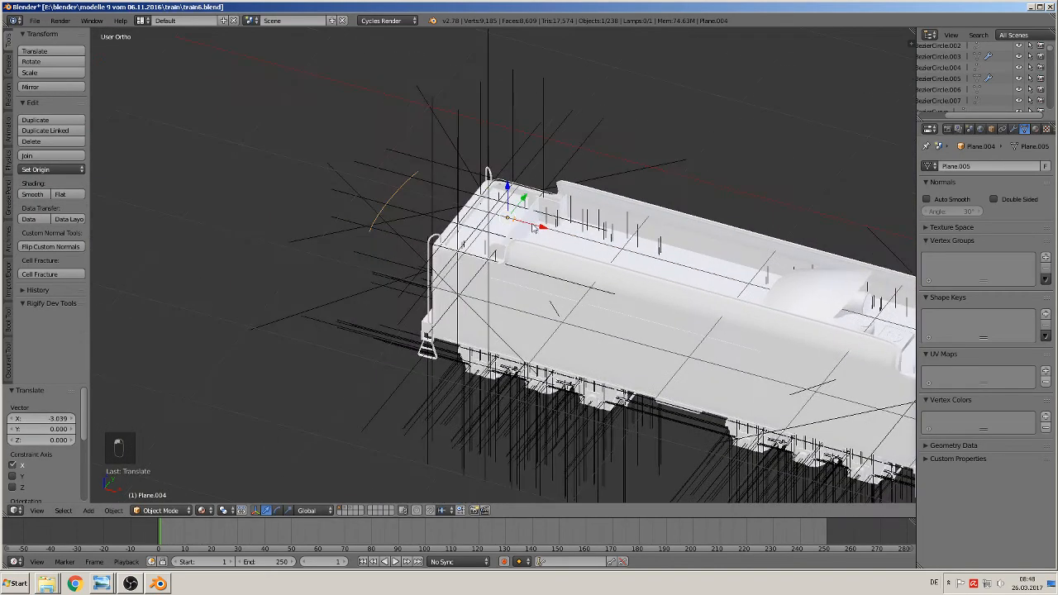
pyautogui.moveTo(532, 224); pyautogui.dragTo(447, 207)
pyautogui.scroll(3, 409, 221)
pyautogui.keyDown('shift'); pyautogui.moveTo(327, 208); pyautogui.dragTo(652, 305, button='middle'); pyautogui.keyUp('shift')
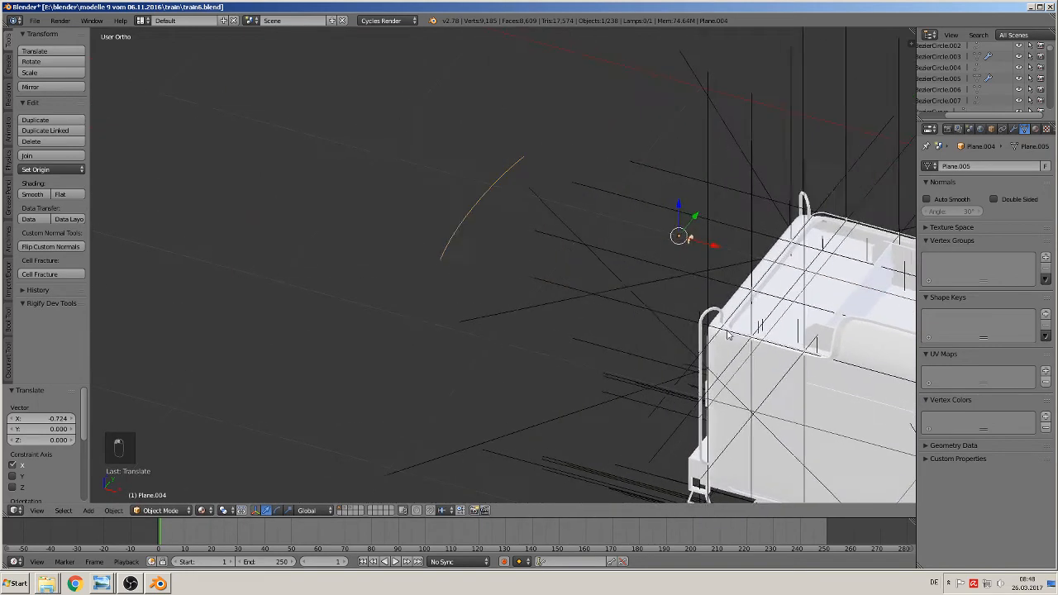
# - Delete the stray arc of vertices from the copied handle's mesh
pyautogui.scroll(3, 650, 305)
pyautogui.press('Tab')
pyautogui.keyDown('alt'); pyautogui.rightClick(439, 177); pyautogui.keyUp('alt')
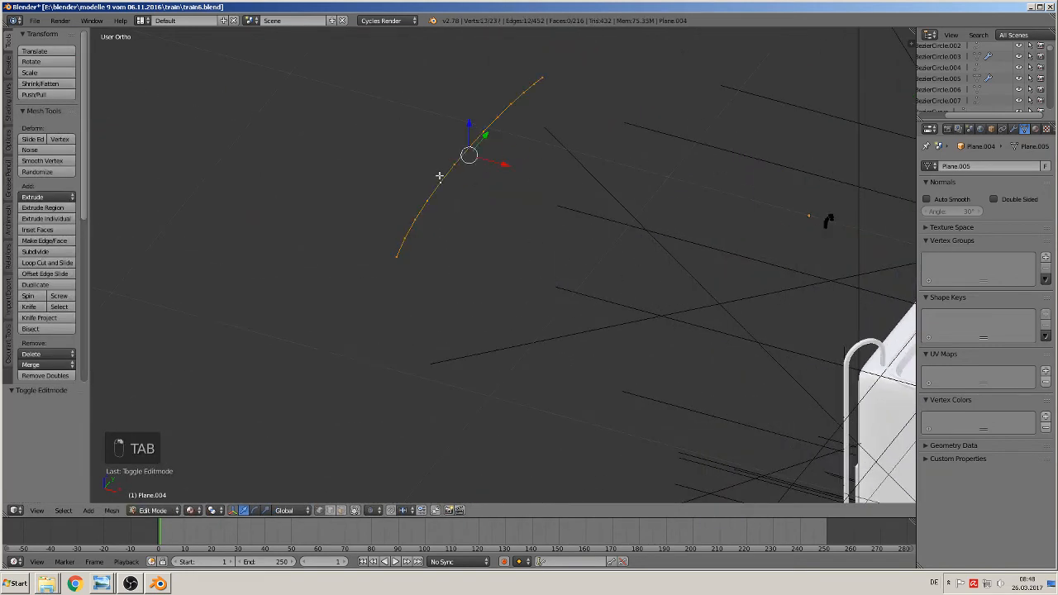
pyautogui.press('x')
pyautogui.click(439, 174)
# - Select the copied handle's whole mesh and lower it about 0.647 along Z beside the end wall
pyautogui.scroll(-6, 460, 184)
pyautogui.scroll(-3, 517, 218)
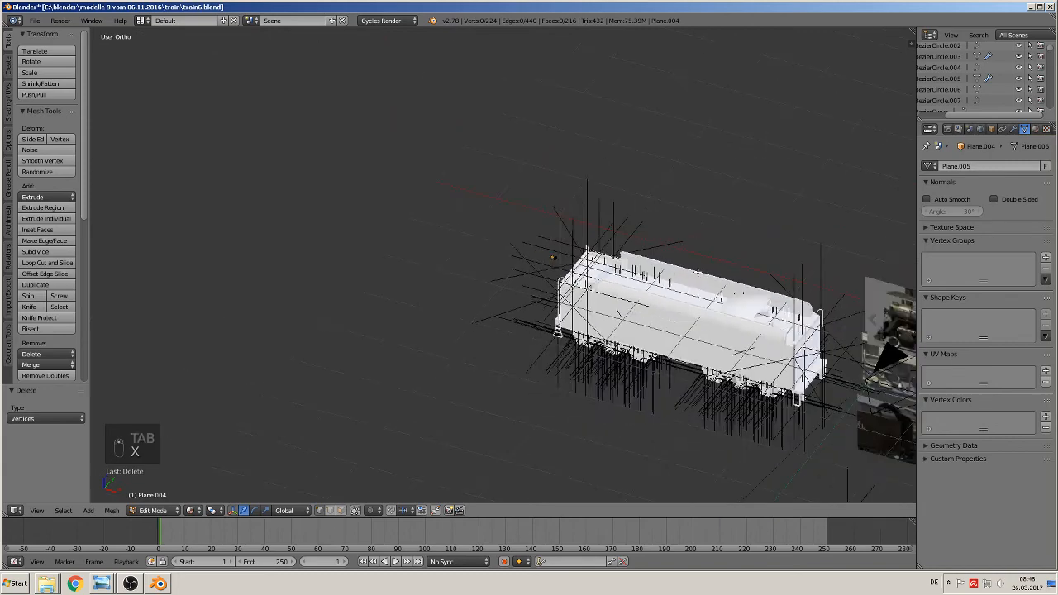
pyautogui.scroll(6, 517, 216)
pyautogui.scroll(2, 492, 207)
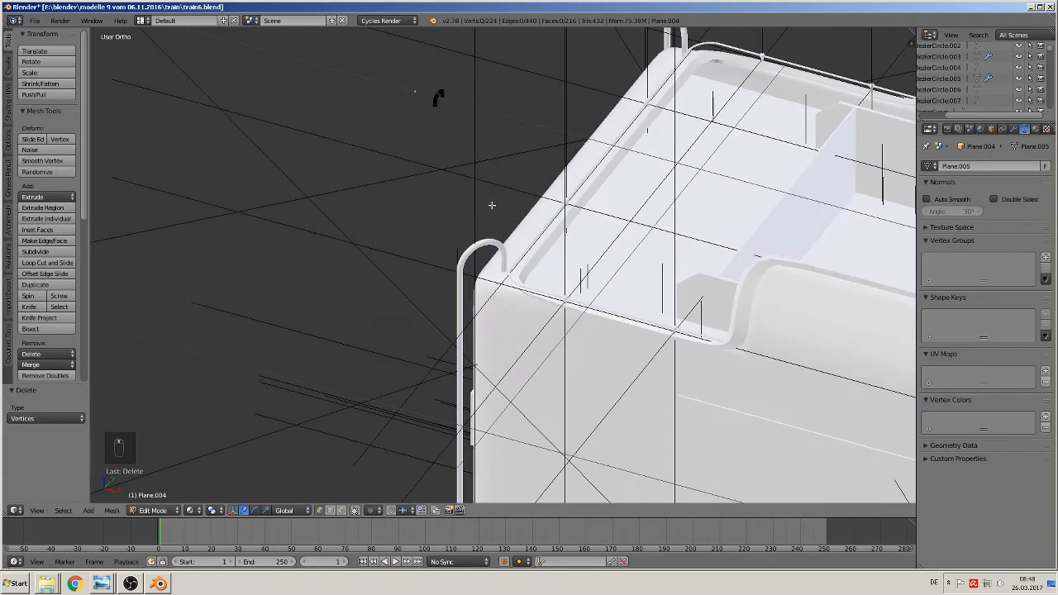
pyautogui.press('a')
pyautogui.scroll(4, 521, 161)
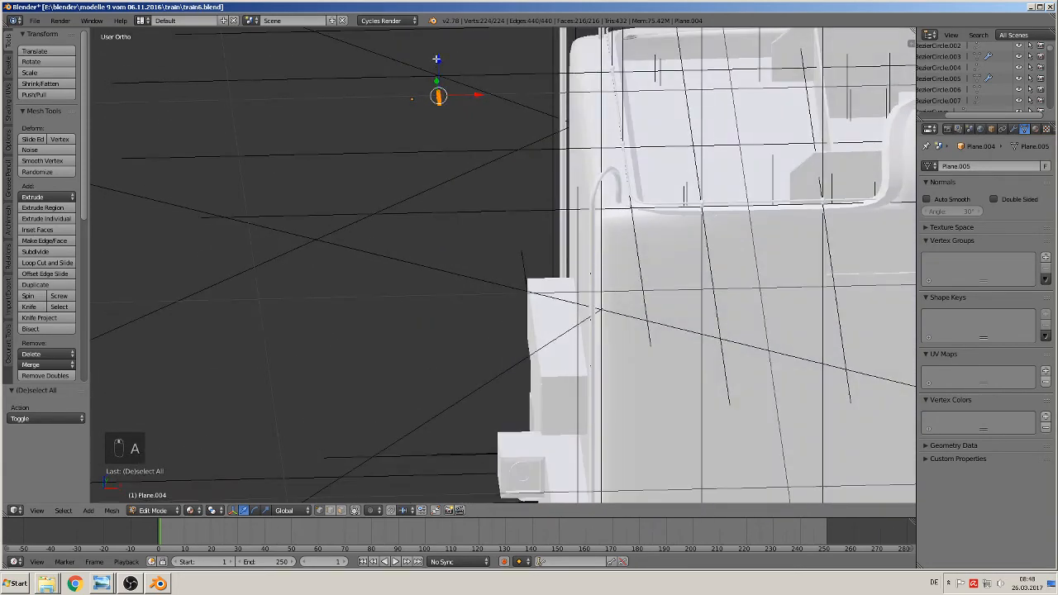
pyautogui.moveTo(437, 59); pyautogui.dragTo(472, 355)
pyautogui.scroll(4, 473, 356)
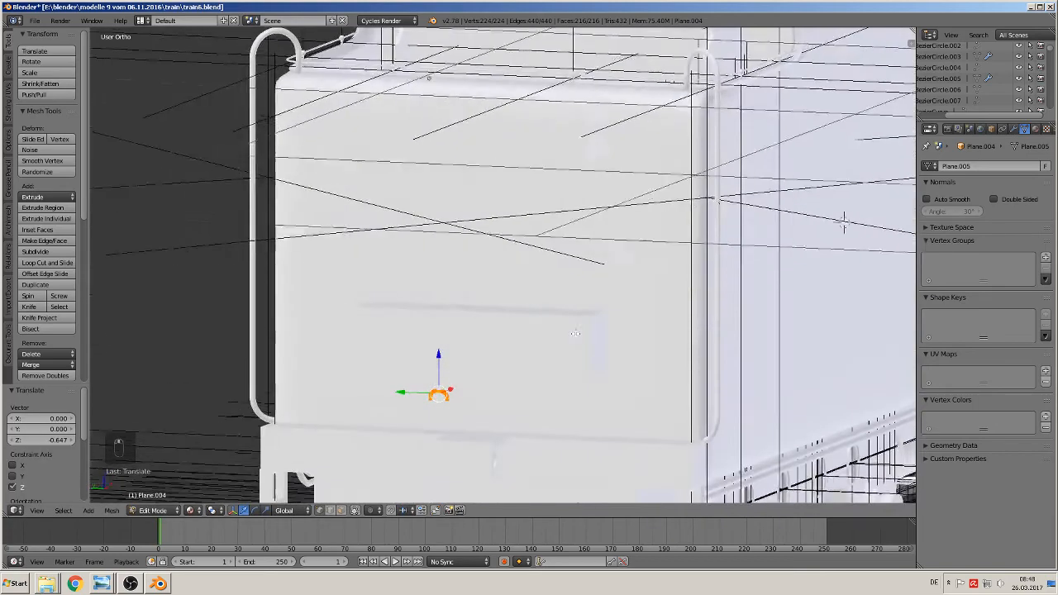
# - Rotate the handle mesh 90° about X and move it about 0.354 along X toward the end wall
pyautogui.moveTo(575, 334); pyautogui.dragTo(578, 332, button='middle')
pyautogui.write('rx')
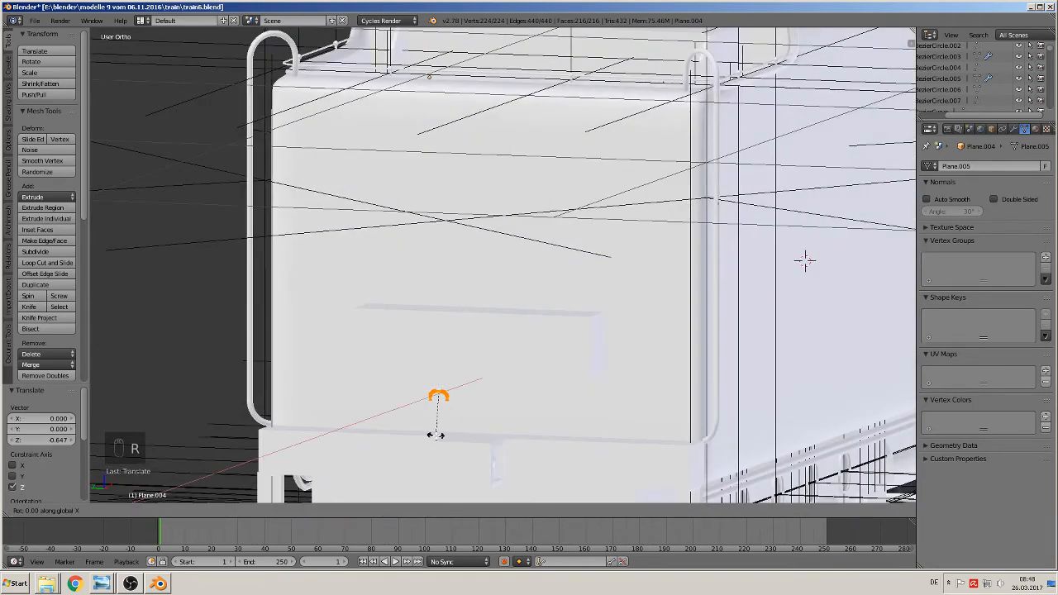
pyautogui.write('90')
pyautogui.press('Return')
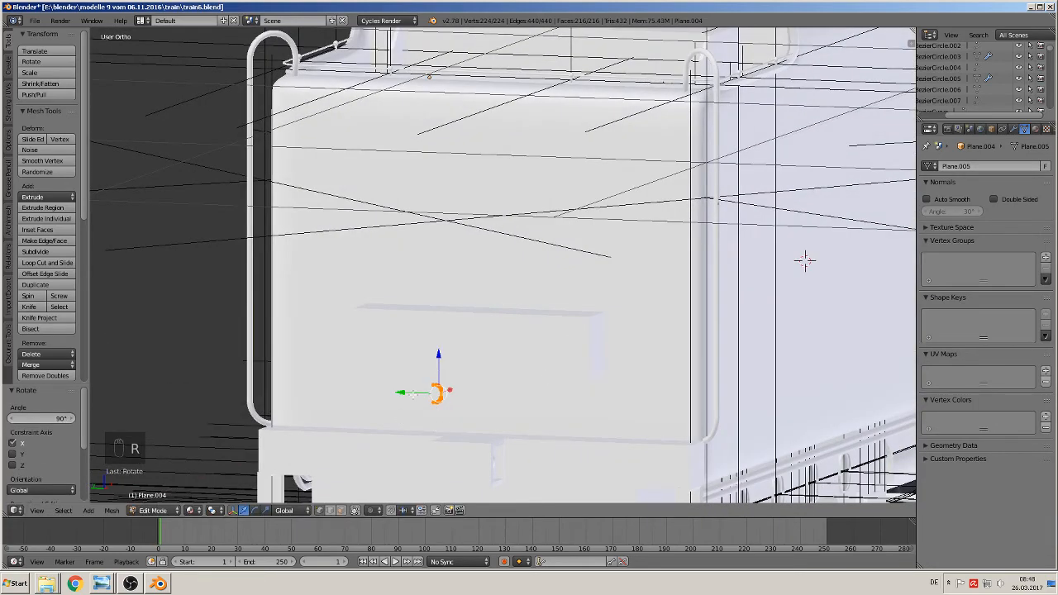
pyautogui.moveTo(414, 396); pyautogui.dragTo(337, 416, button='middle')
pyautogui.moveTo(464, 392); pyautogui.dragTo(626, 359)
pyautogui.moveTo(626, 360); pyautogui.dragTo(697, 348, button='middle')
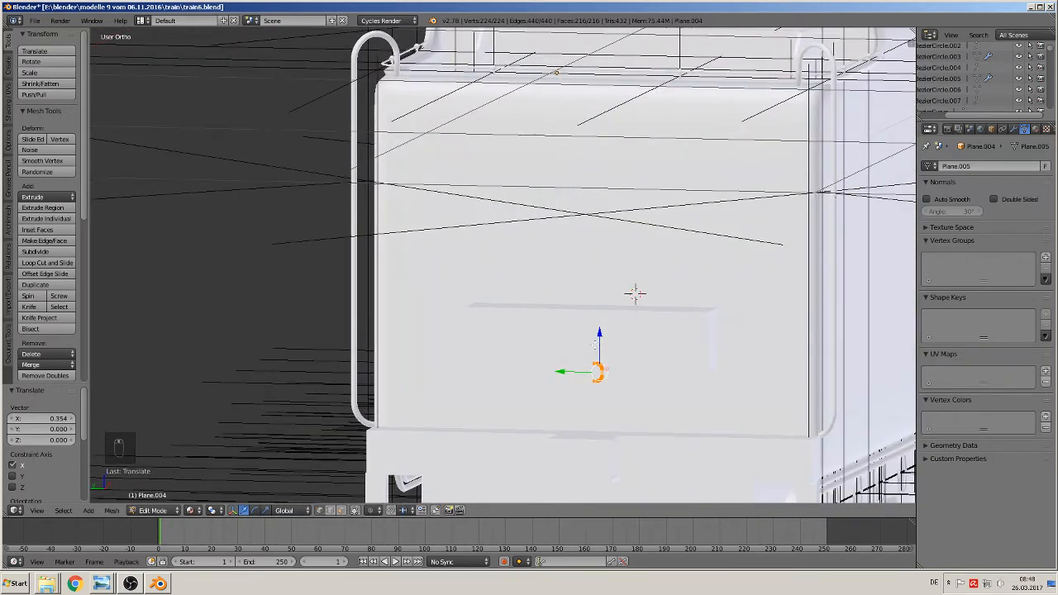
# - Raise the handle about 0.057 along Z and shift it about 0.258 along negative Y beside the end-wall bar
pyautogui.moveTo(605, 306)
pyautogui.mouseDown()
pyautogui.moveTo(590, 337)
pyautogui.moveTo(601, 306)
pyautogui.mouseUp()
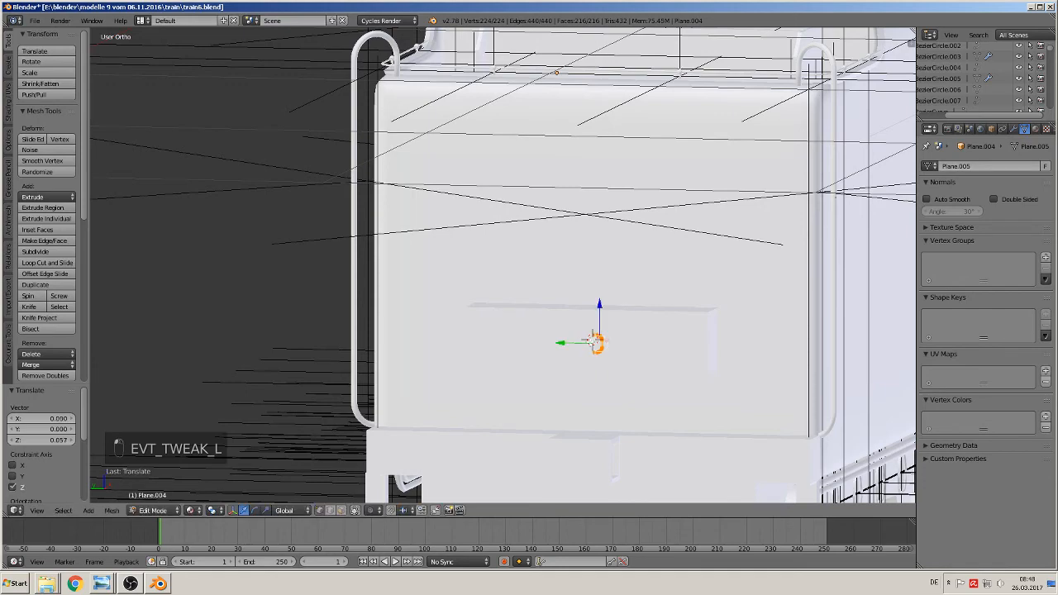
pyautogui.moveTo(572, 344); pyautogui.dragTo(699, 345)
pyautogui.moveTo(782, 342); pyautogui.dragTo(685, 361, button='middle')
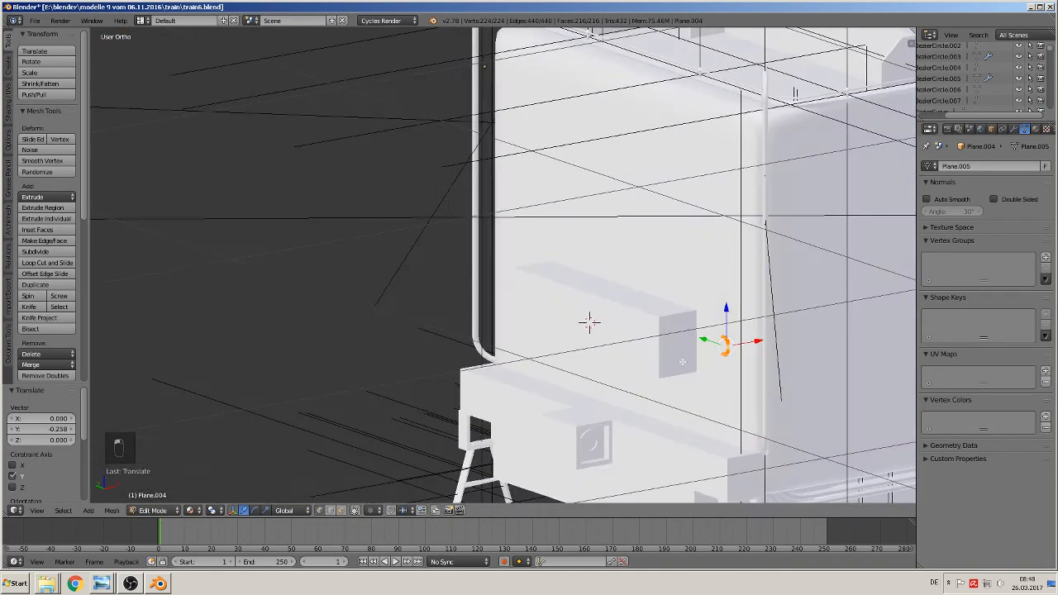
pyautogui.scroll(3, 744, 369)
pyautogui.moveTo(762, 372); pyautogui.dragTo(742, 374, button='middle')
pyautogui.keyDown('shift'); pyautogui.moveTo(889, 400); pyautogui.dragTo(500, 320, button='middle'); pyautogui.keyUp('shift')
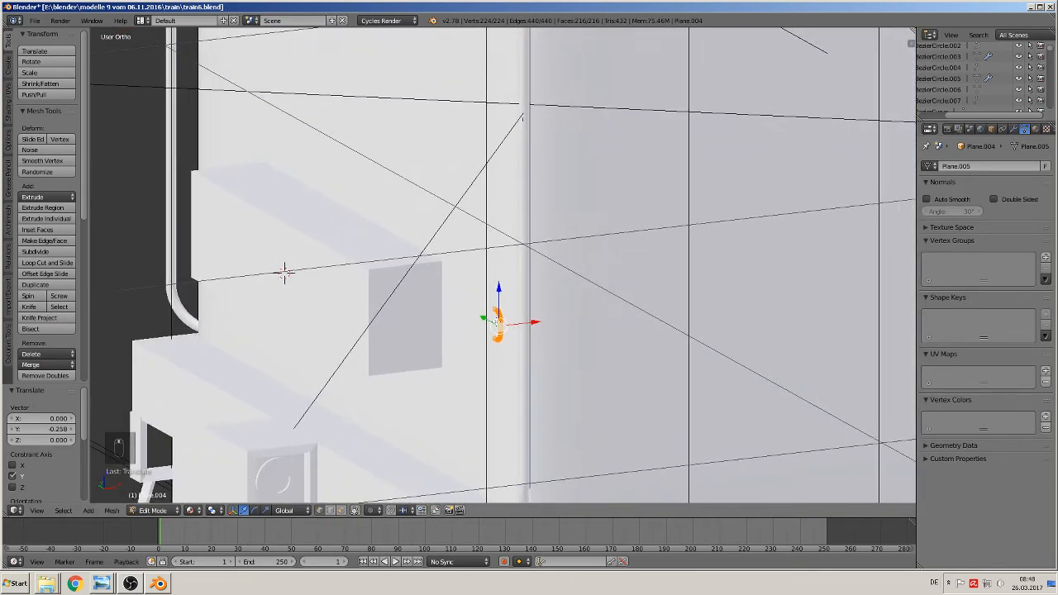
# - Seat the handle on the bar's side face by shifting it about -0.112 along X, adjusting Y, raising it 0.020, and nudging it -0.004 along X
pyautogui.scroll(4, 504, 331)
pyautogui.moveTo(528, 387); pyautogui.dragTo(351, 408)
pyautogui.moveTo(359, 414)
pyautogui.mouseDown(button='middle')
pyautogui.moveTo(445, 409)
pyautogui.moveTo(351, 409)
pyautogui.mouseUp(button='middle')
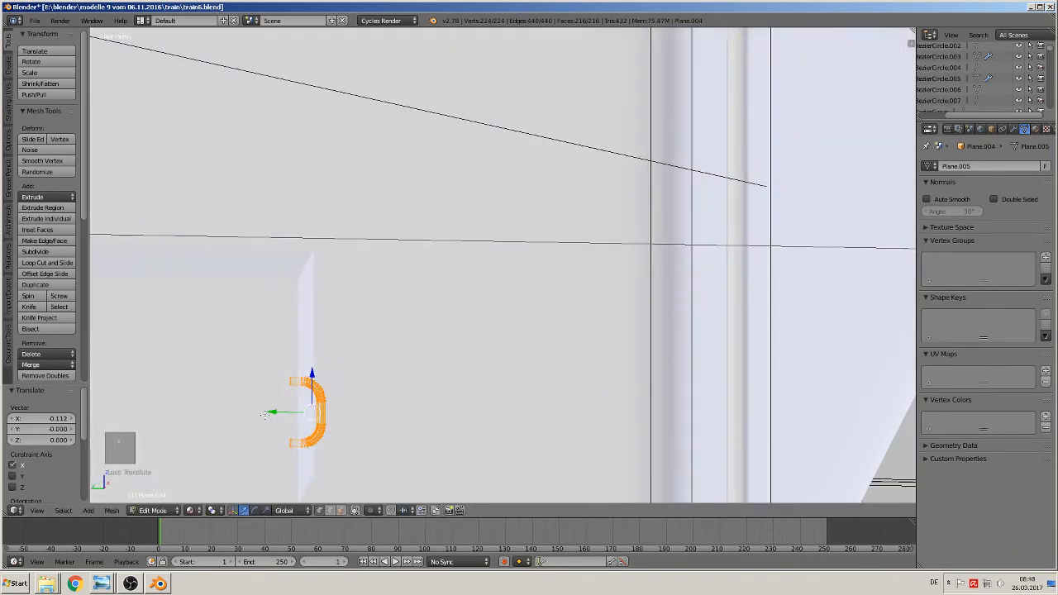
pyautogui.moveTo(265, 414); pyautogui.dragTo(279, 413)
pyautogui.moveTo(329, 375); pyautogui.dragTo(324, 337)
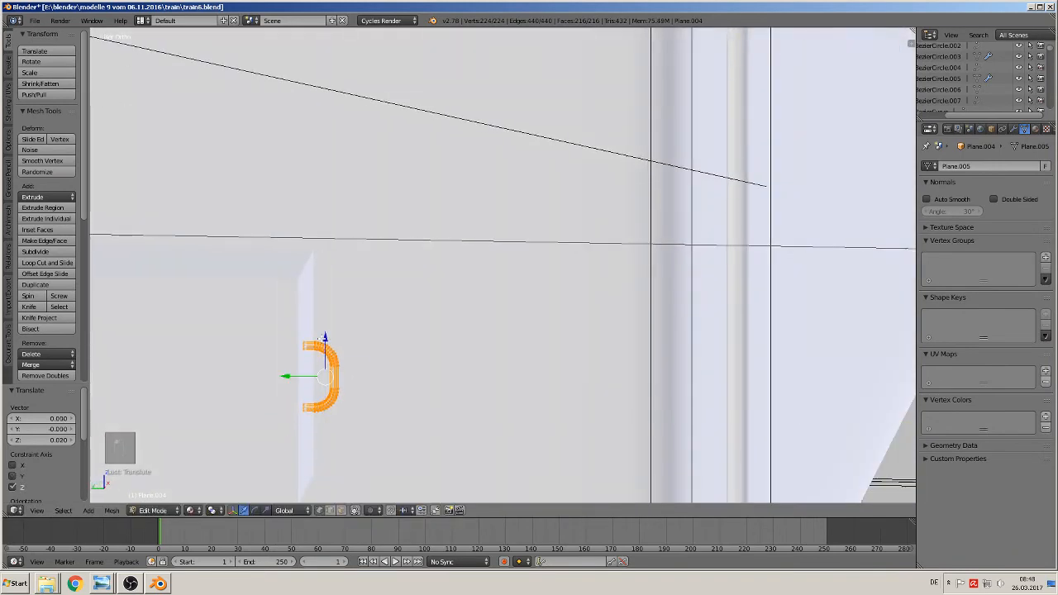
pyautogui.scroll(-3, 324, 346)
pyautogui.press('Tab')
pyautogui.moveTo(383, 362); pyautogui.dragTo(286, 364, button='middle')
pyautogui.press('Tab')
pyautogui.moveTo(435, 330); pyautogui.dragTo(429, 329)
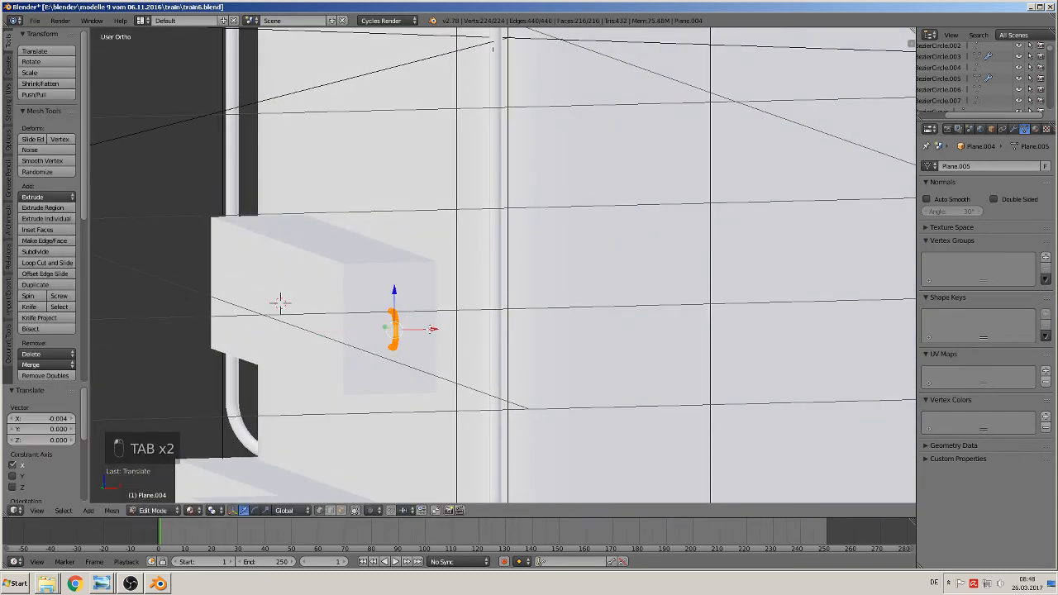
# - Duplicate the handle mesh, move the copy about 0.572 along Y to the bar's opposite end, and rotate it 180° about Z
pyautogui.moveTo(401, 381); pyautogui.dragTo(800, 360, button='middle')
pyautogui.hotkey('shift', 'd')
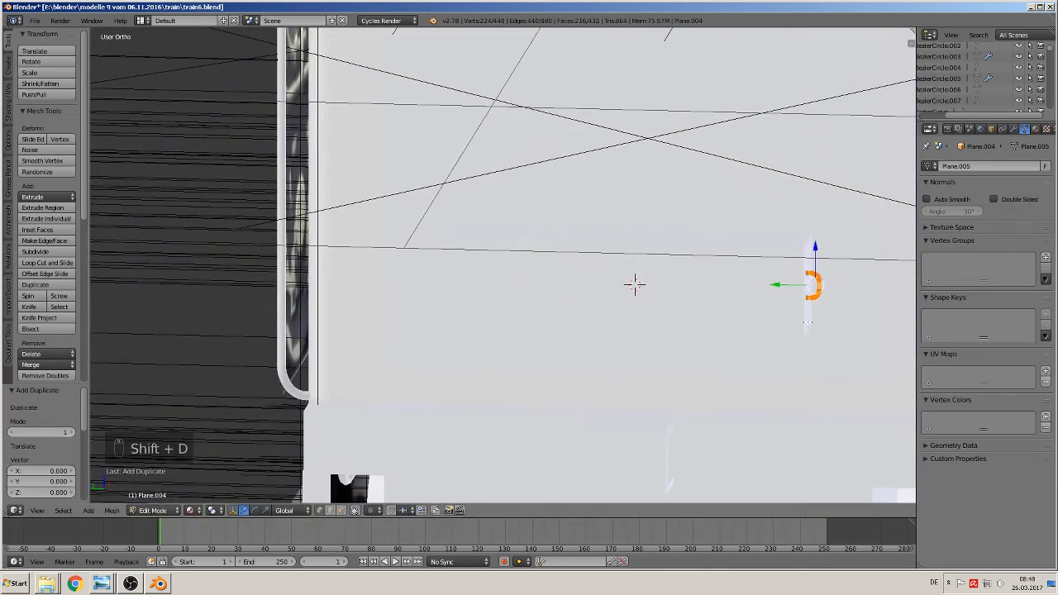
pyautogui.moveTo(776, 282); pyautogui.dragTo(365, 278)
pyautogui.moveTo(368, 279); pyautogui.dragTo(484, 300, button='middle')
pyautogui.write('rz180')
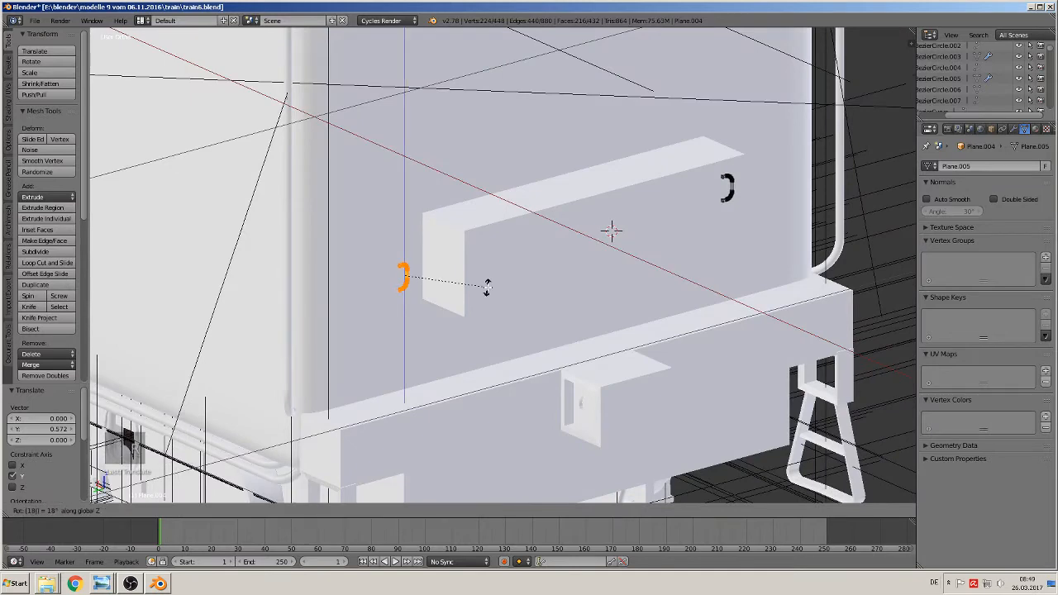
pyautogui.press('Return')
# - Seat the copied handle against the bar's opposite side face, finishing with a 0.013 shift along Y, and leave mesh editing
pyautogui.moveTo(374, 283); pyautogui.dragTo(420, 267)
pyautogui.moveTo(420, 266); pyautogui.dragTo(348, 230, button='middle')
pyautogui.moveTo(407, 265); pyautogui.dragTo(389, 264)
pyautogui.scroll(-2, 385, 261)
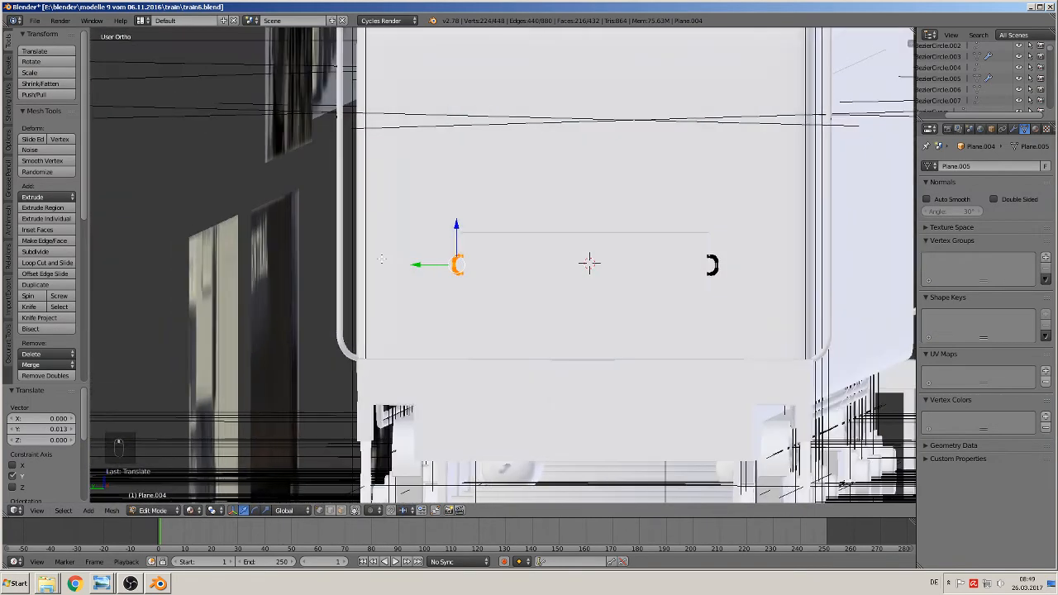
pyautogui.press('Tab')
# - Save the current train6.blend file
pyautogui.scroll(-7, 412, 262)
pyautogui.moveTo(413, 261); pyautogui.dragTo(572, 238, button='middle')
pyautogui.keyDown('shift'); pyautogui.moveTo(664, 212); pyautogui.dragTo(451, 251, button='middle'); pyautogui.keyUp('shift')
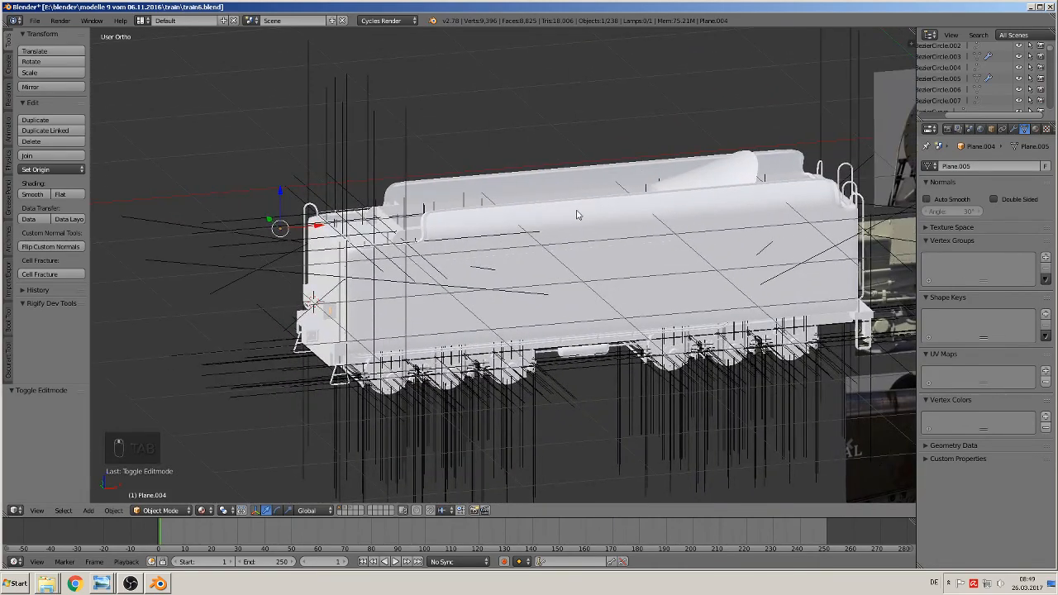
pyautogui.moveTo(577, 213); pyautogui.dragTo(530, 209, button='middle')
pyautogui.scroll(3, 533, 210)
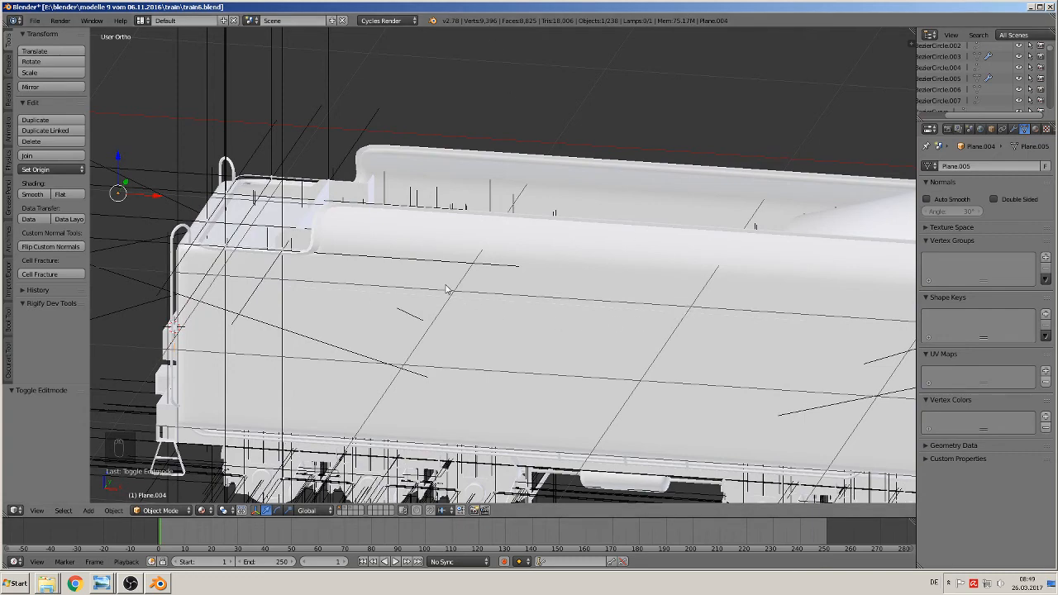
pyautogui.moveTo(468, 312); pyautogui.dragTo(476, 288, button='middle')
pyautogui.scroll(-3, 477, 287)
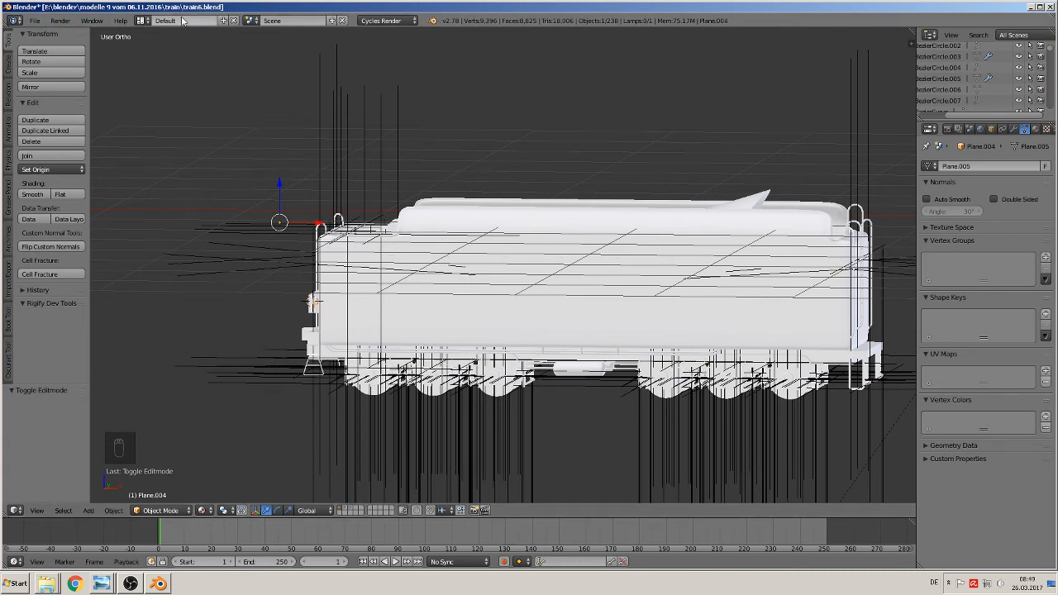
pyautogui.click(35, 19)
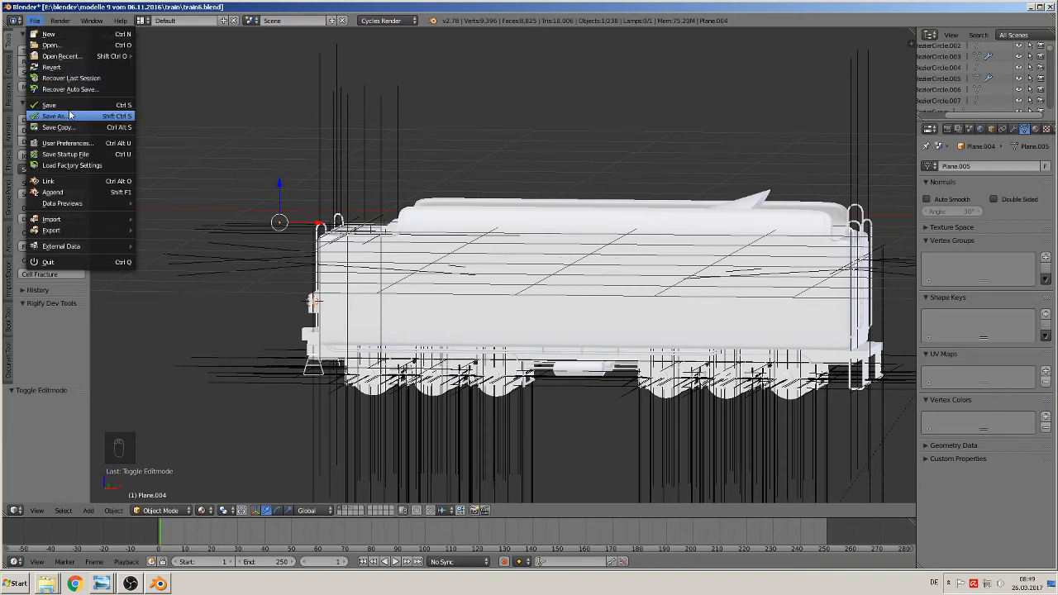
pyautogui.press('KP_5')
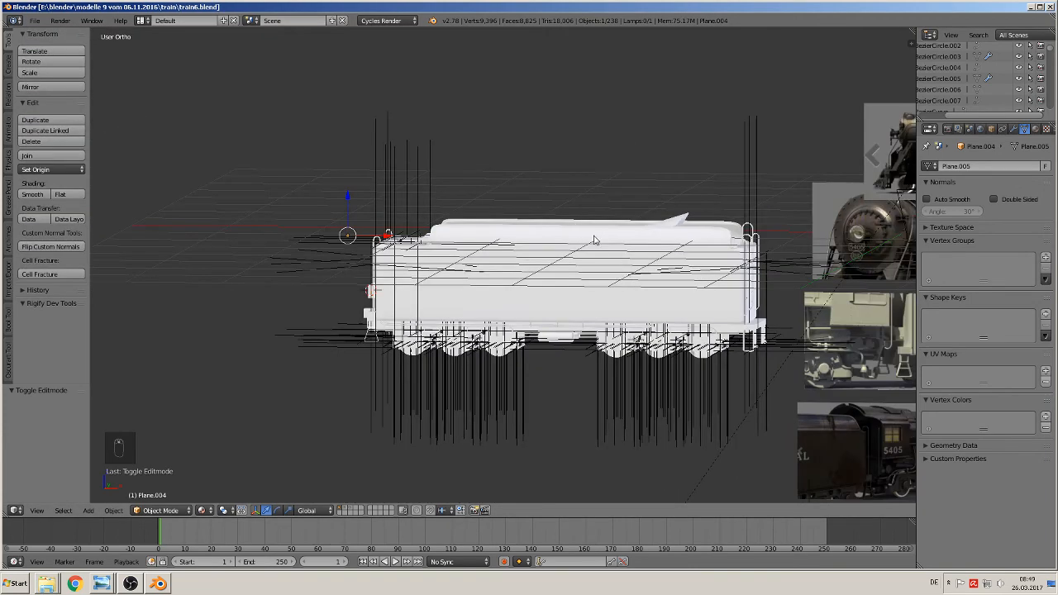
# - Deselect the handles, select the scene camera, and switch the viewport to the camera view
pyautogui.scroll(1, 585, 262)
pyautogui.keyDown('shift'); pyautogui.moveTo(587, 271); pyautogui.dragTo(433, 215, button='middle'); pyautogui.keyUp('shift')
pyautogui.scroll(4, 438, 219)
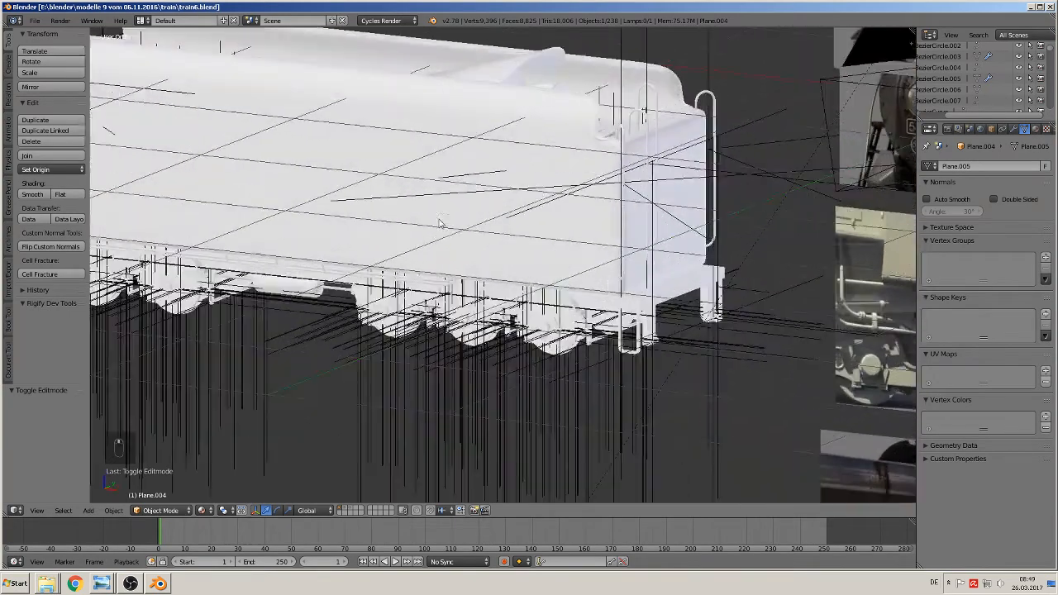
pyautogui.scroll(-2, 444, 232)
pyautogui.scroll(-5, 446, 240)
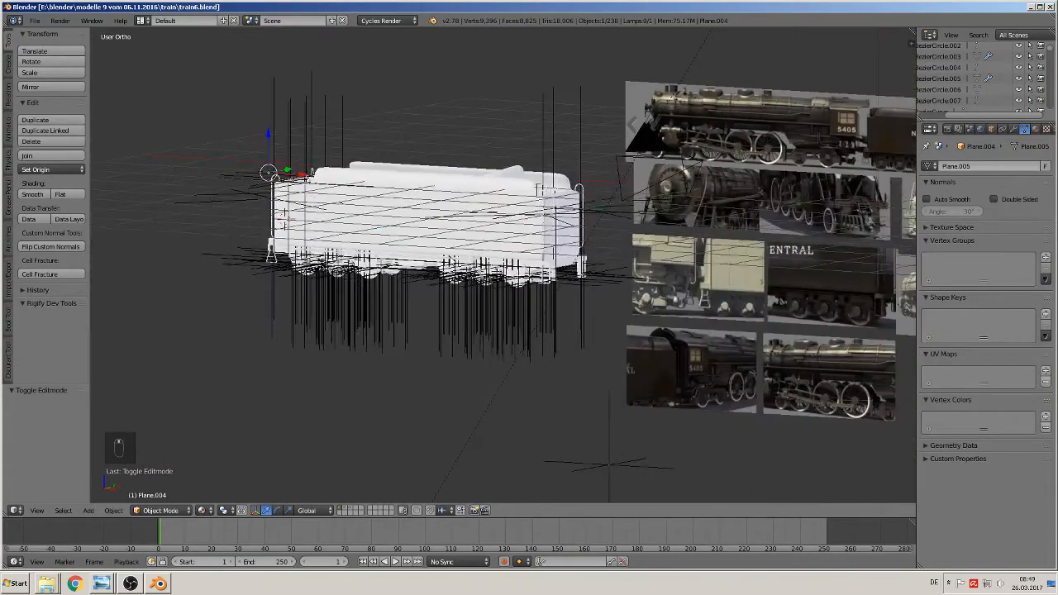
pyautogui.moveTo(461, 272); pyautogui.dragTo(443, 286, button='middle')
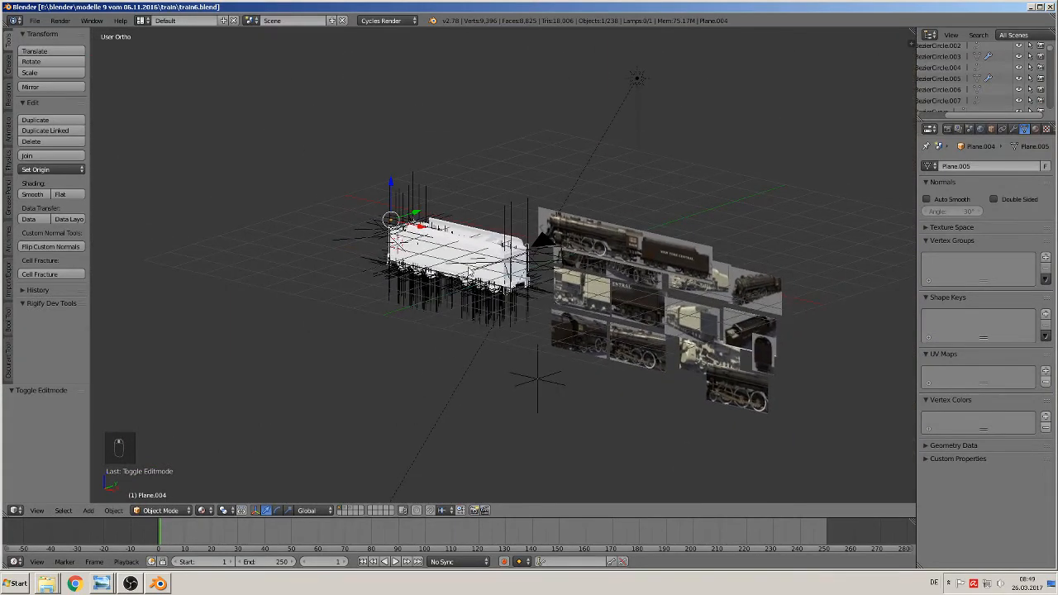
pyautogui.press('a')
pyautogui.rightClick(542, 260)
pyautogui.press('KP_0')
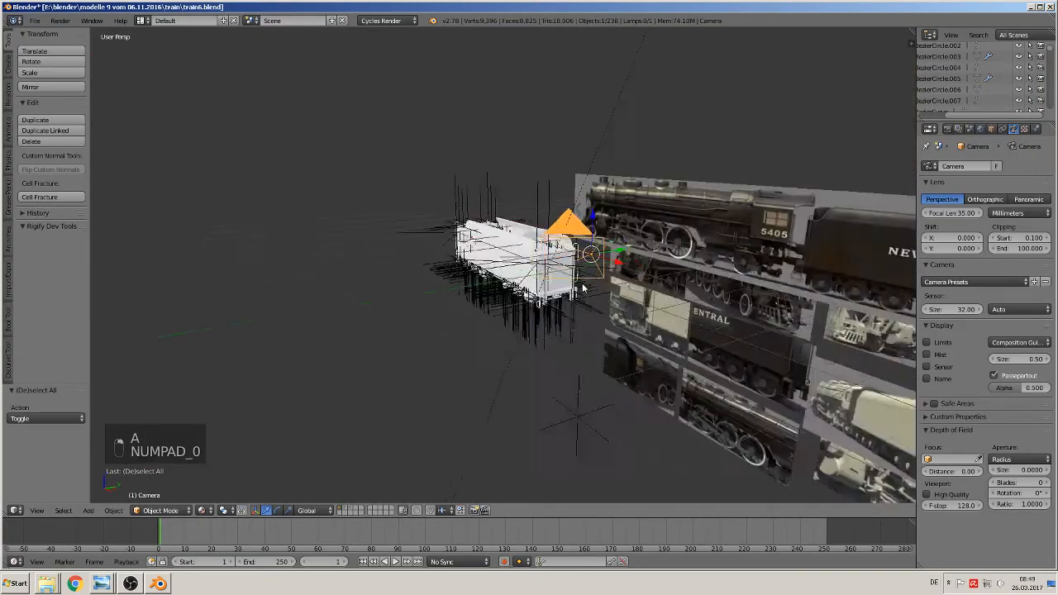
pyautogui.scroll(1, 552, 309)
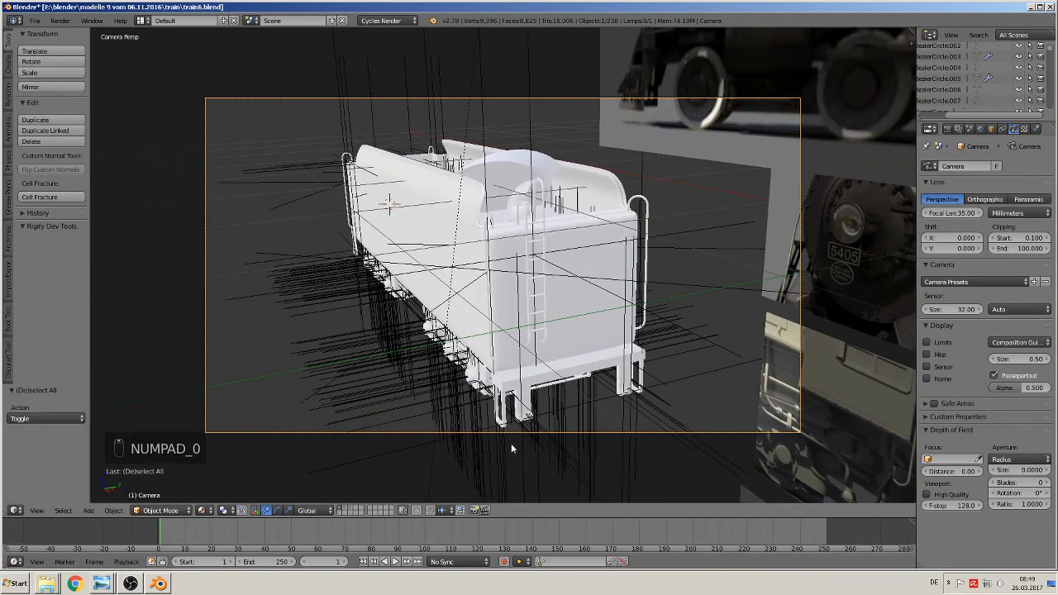
# - Frame the tender from its side by rotating the camera about -31.5° around Z and moving it about -2.270, -1.683, -0.204
pyautogui.press('r')
pyautogui.press('z')
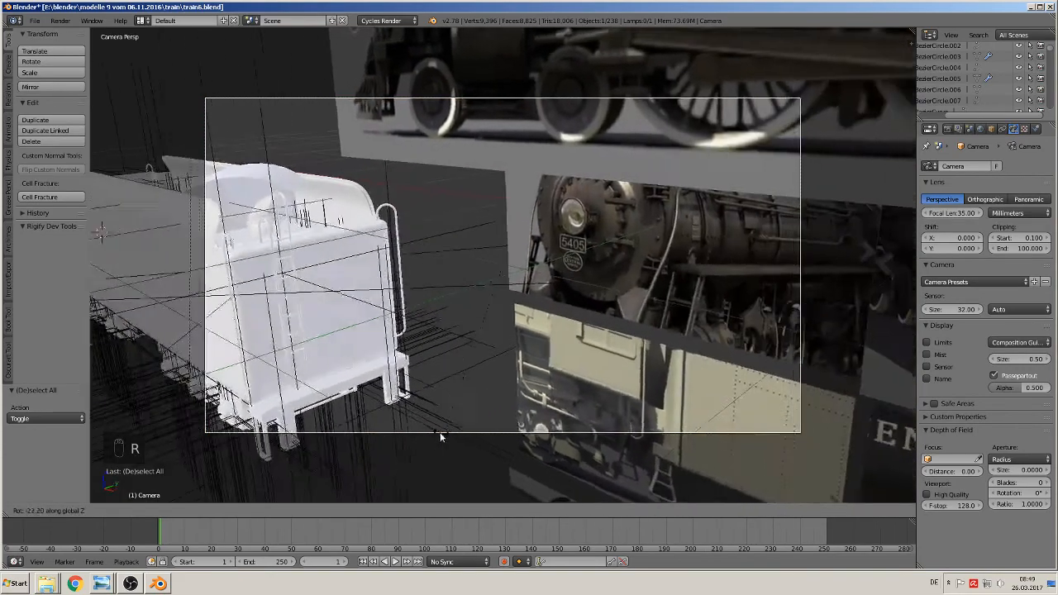
pyautogui.click(412, 431)
pyautogui.press('g')
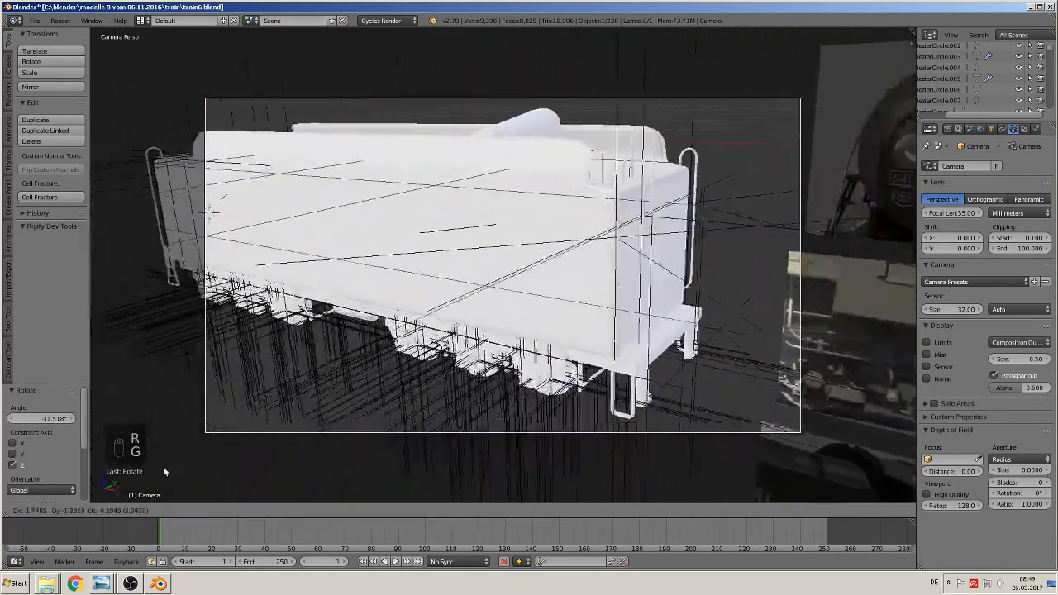
pyautogui.click(106, 462)
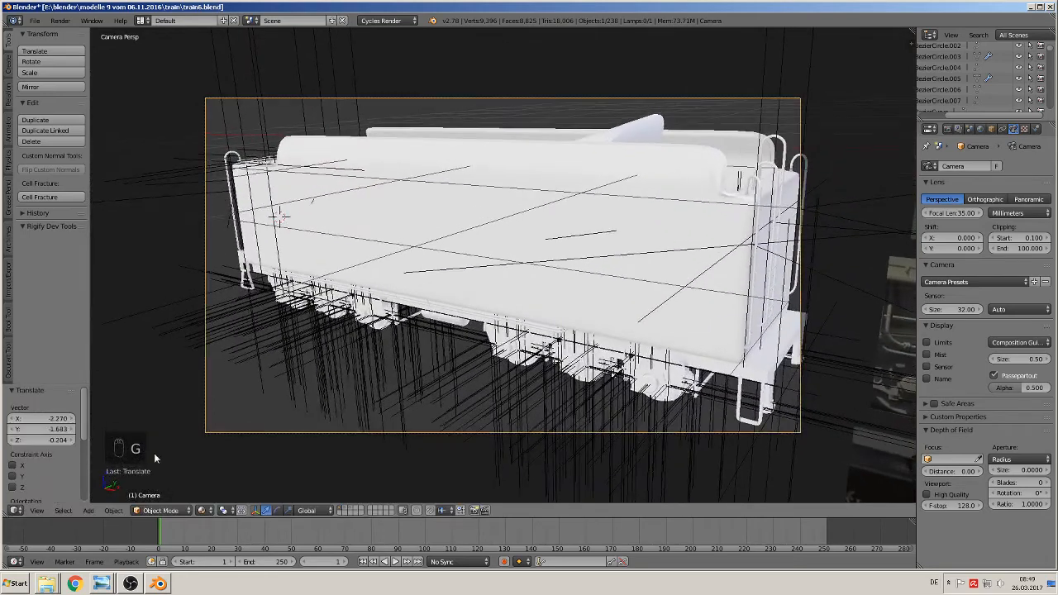
# - Render the tender through the camera to check it, and return to the viewport
pyautogui.scroll(1, 154, 453)
pyautogui.press('F12')
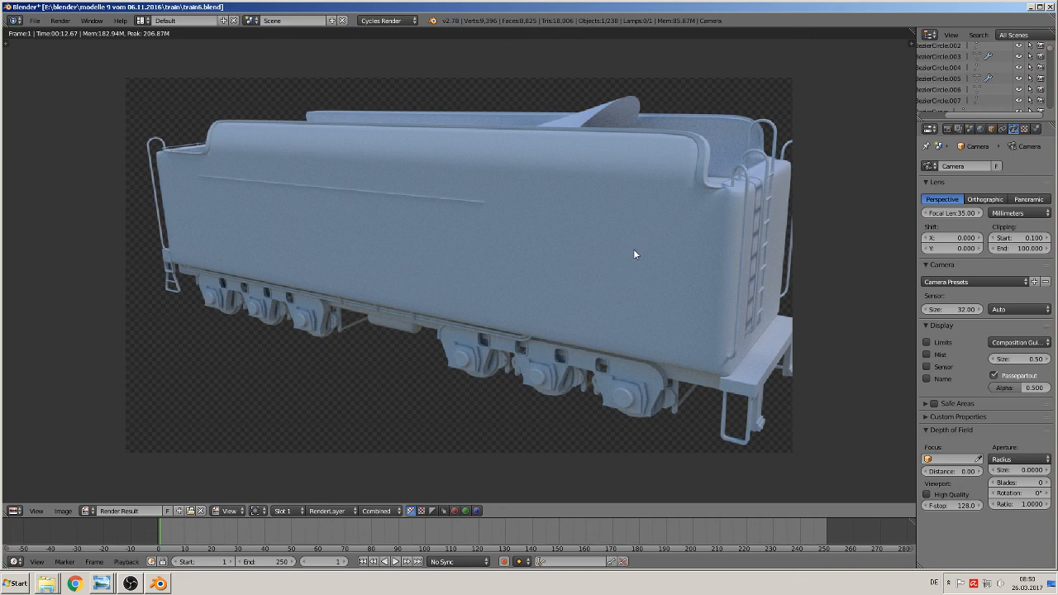
pyautogui.press('Escape')
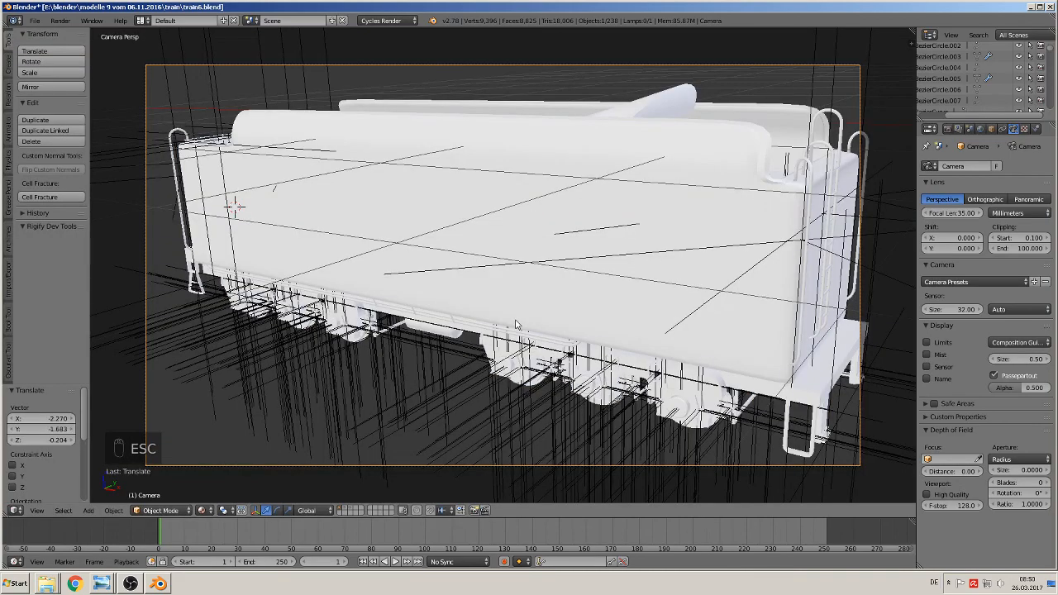